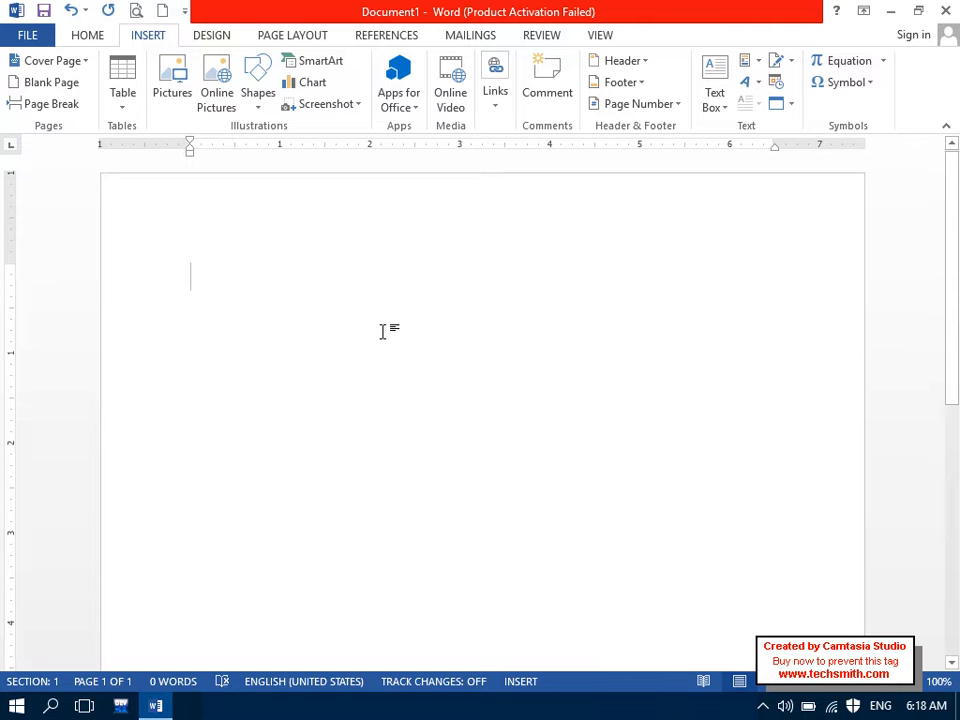
Step: Insert a one-row, six-column table from the Insert > Table grid
{"action": "left_click", "coordinate": [128, 97]}
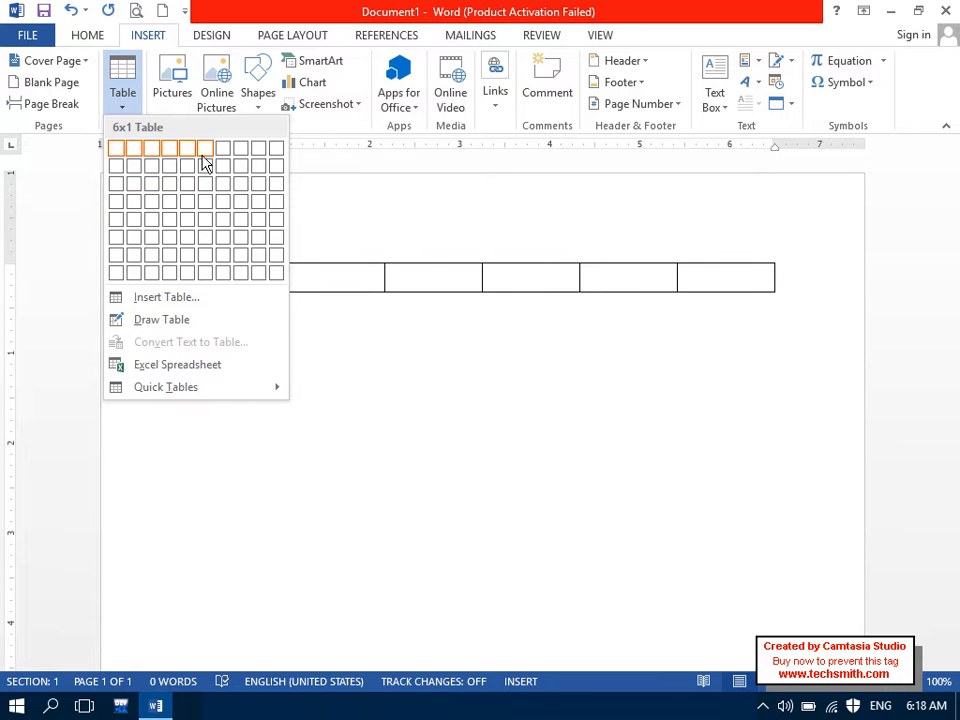
{"action": "left_click", "coordinate": [205, 150]}
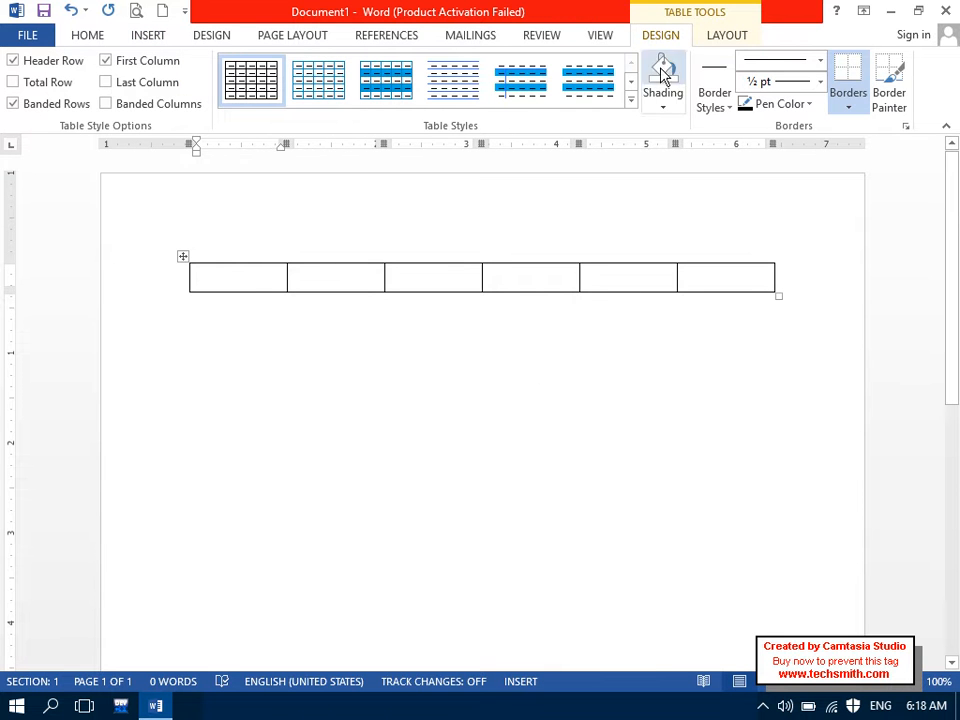
{"action": "left_click", "coordinate": [724, 35]}
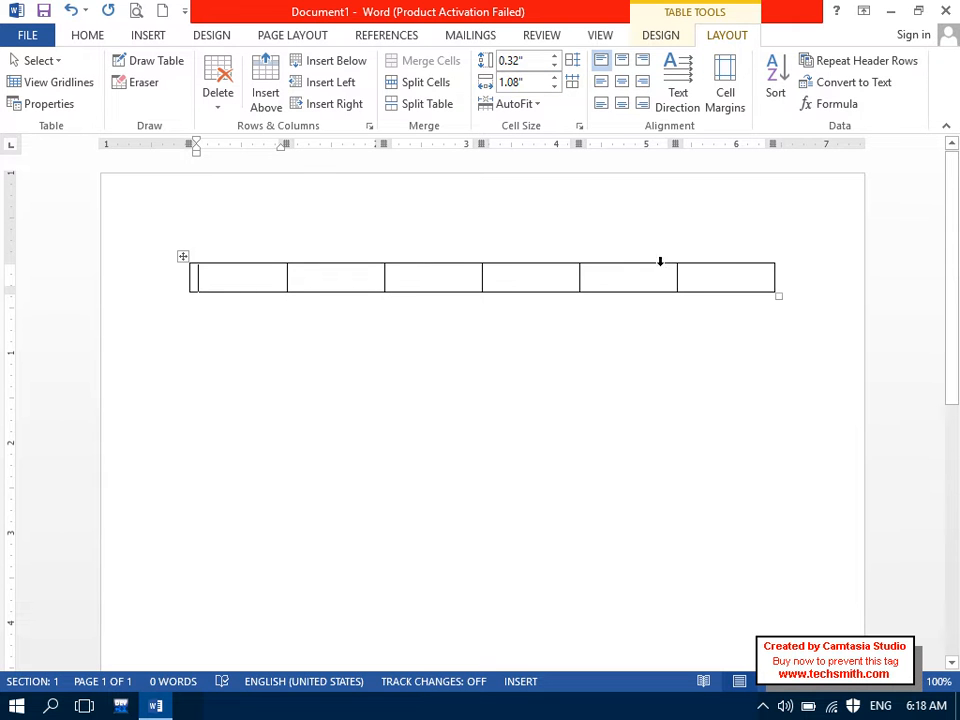
Step: Delete the last four columns so two cells remain, then select both remaining cells
{"action": "left_click_drag", "start_coordinate": [744, 279], "coordinate": [456, 275]}
{"action": "right_click", "coordinate": [456, 278]}
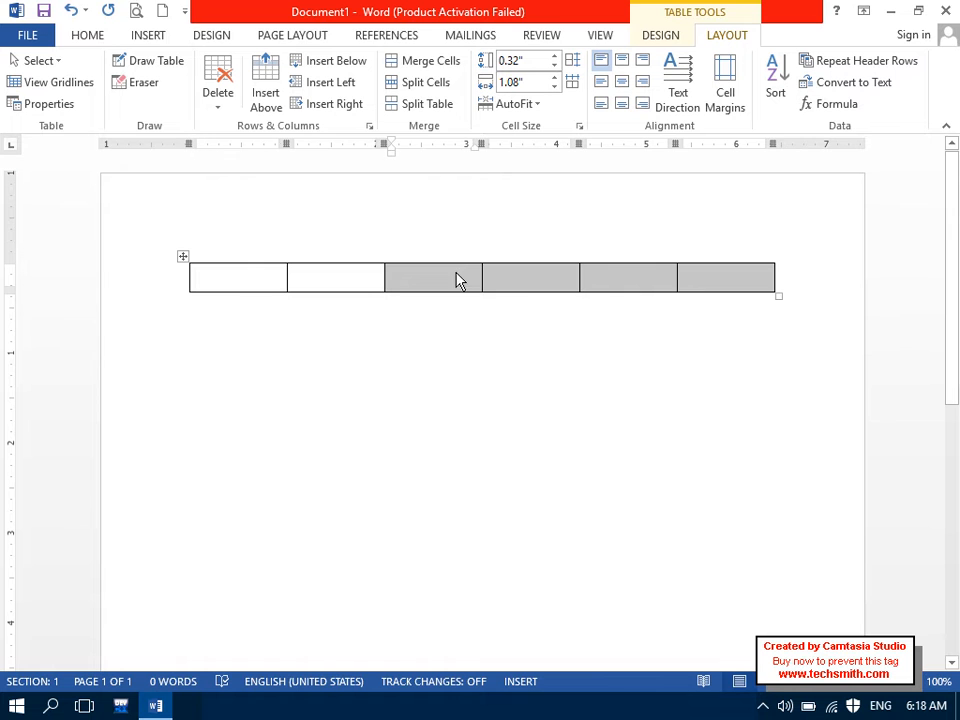
{"action": "left_click", "coordinate": [498, 403]}
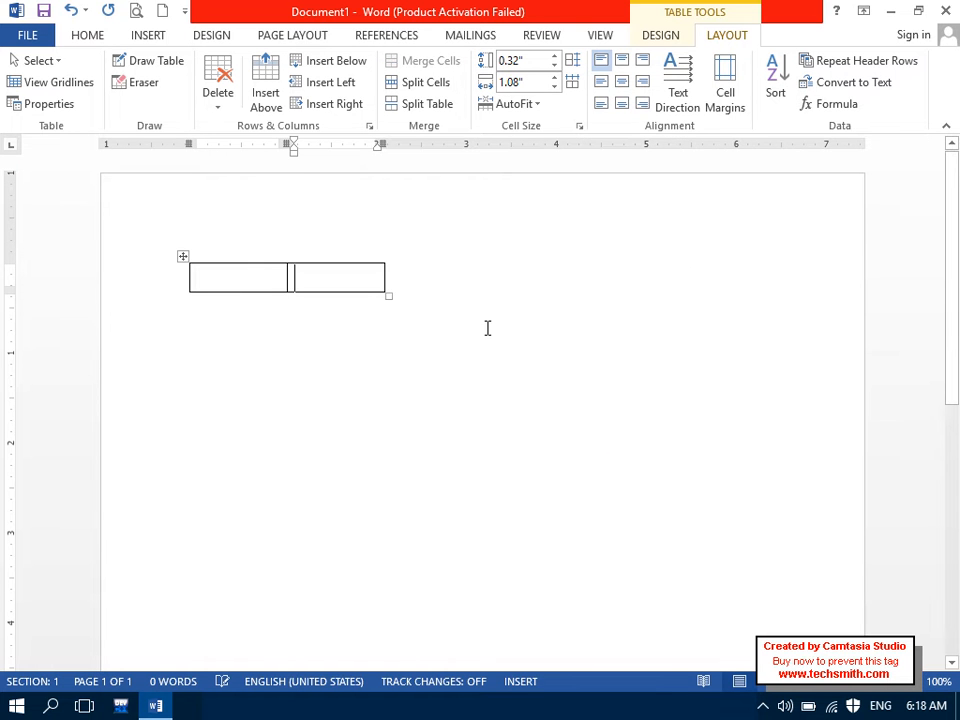
{"action": "left_click_drag", "start_coordinate": [244, 273], "coordinate": [336, 275]}
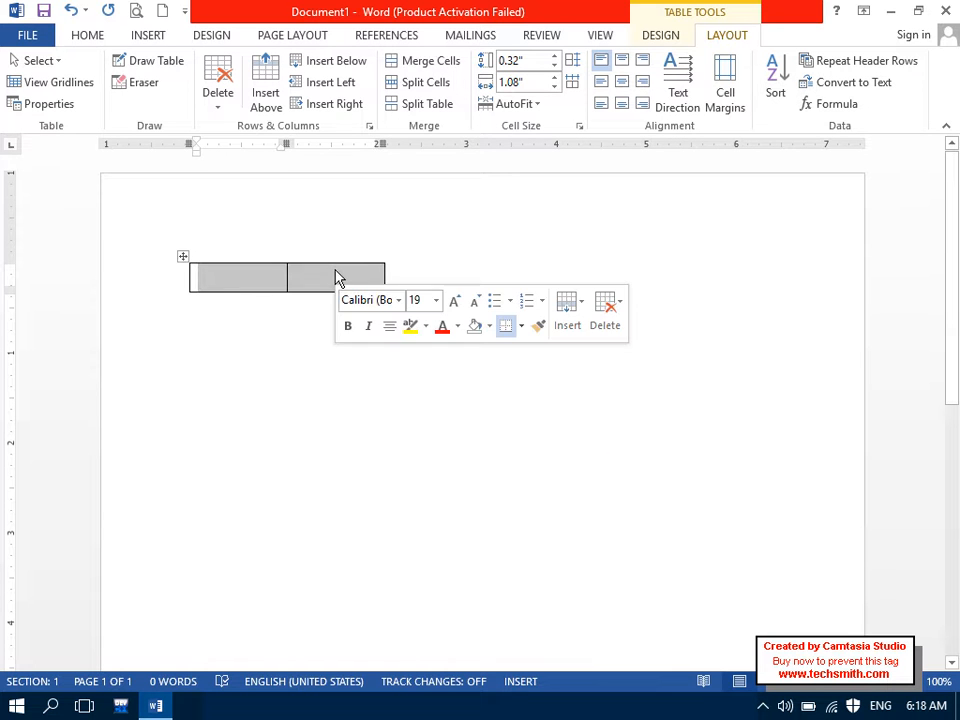
{"action": "left_click_drag", "start_coordinate": [276, 274], "coordinate": [356, 291]}
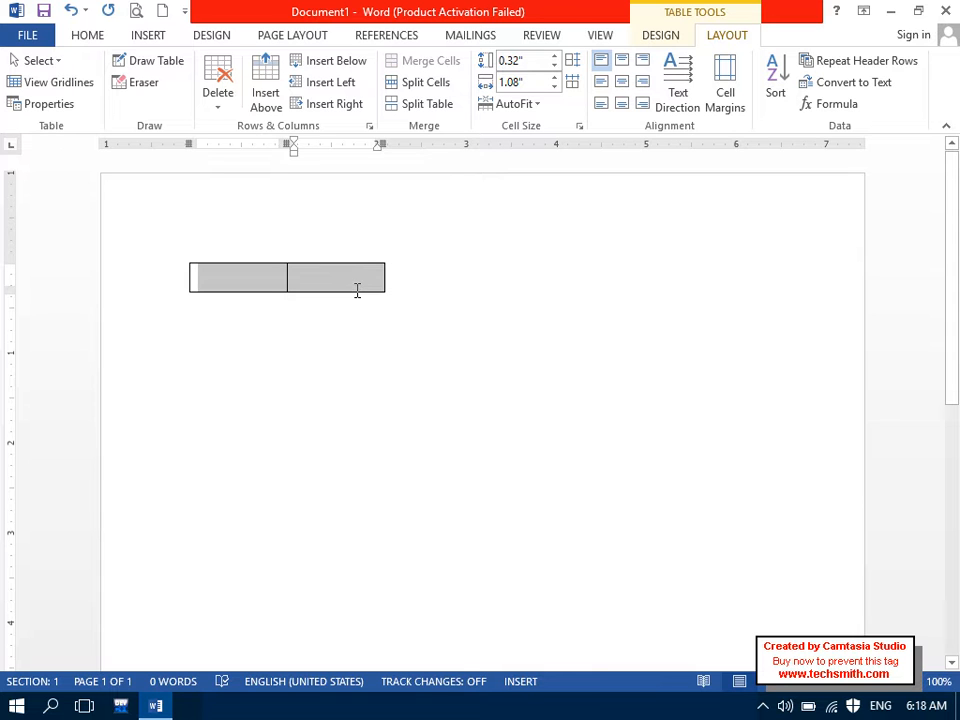
Step: Set the cell height to 1 inch and the column width to 3.3 inches
{"action": "left_click", "coordinate": [555, 58]}
{"action": "left_click", "coordinate": [555, 58]}
{"action": "left_click", "coordinate": [555, 58]}
{"action": "left_click", "coordinate": [555, 58]}
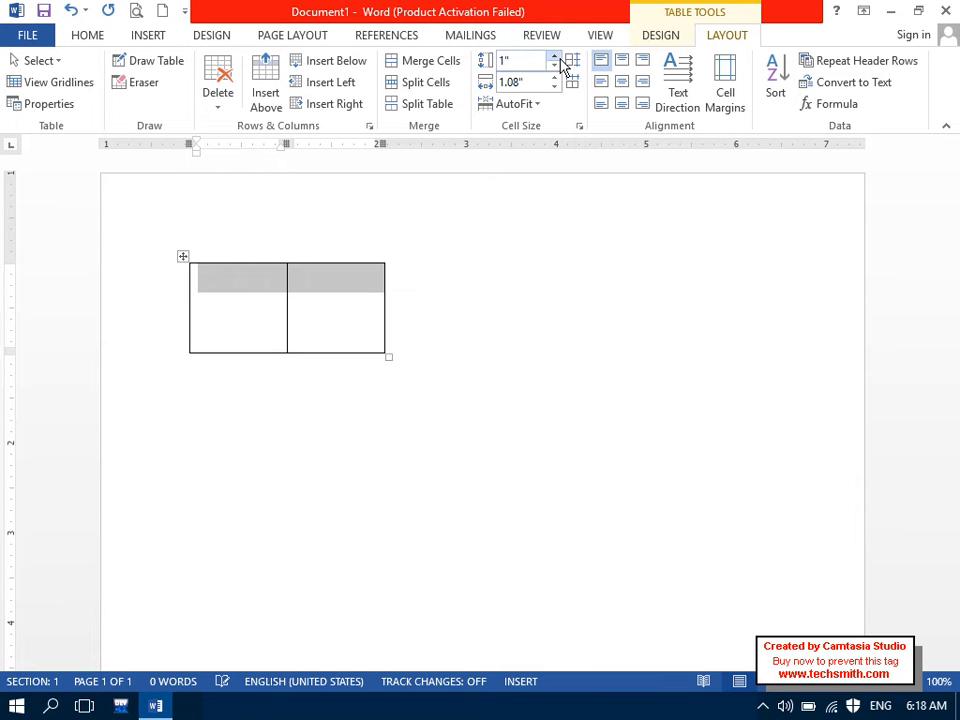
{"action": "left_click", "coordinate": [554, 77]}
{"action": "left_click", "coordinate": [554, 77]}
{"action": "left_click", "coordinate": [554, 77]}
{"action": "left_click", "coordinate": [554, 77]}
{"action": "left_click", "coordinate": [554, 77]}
{"action": "left_click", "coordinate": [554, 77]}
{"action": "left_click", "coordinate": [554, 77]}
{"action": "left_click", "coordinate": [554, 77]}
{"action": "left_click", "coordinate": [554, 77]}
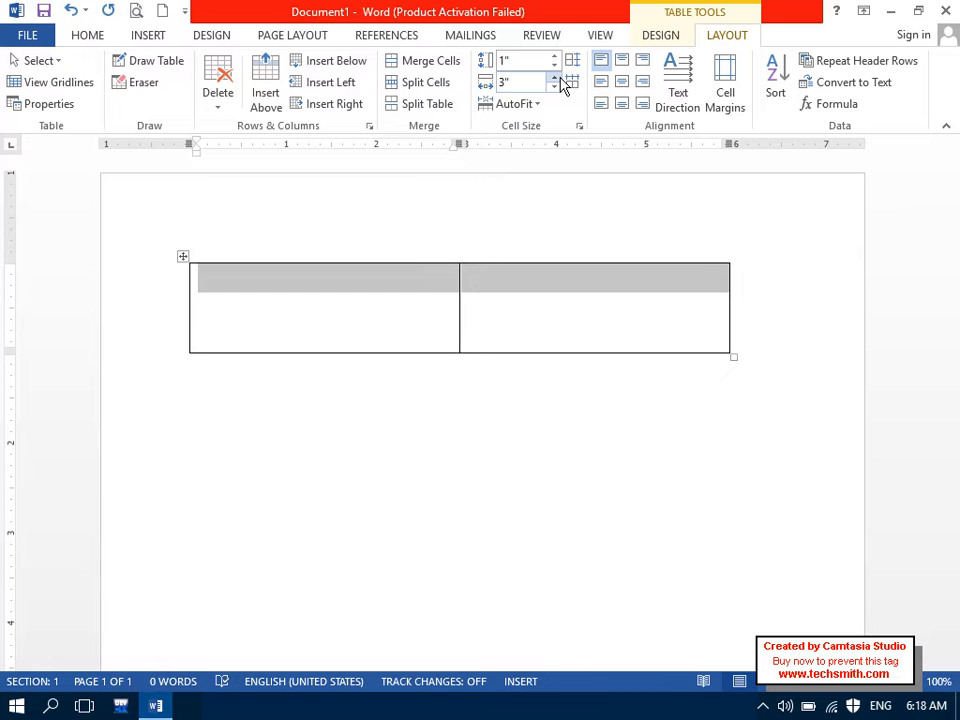
{"action": "left_click", "coordinate": [556, 77]}
{"action": "left_click", "coordinate": [556, 77]}
{"action": "left_click", "coordinate": [555, 77]}
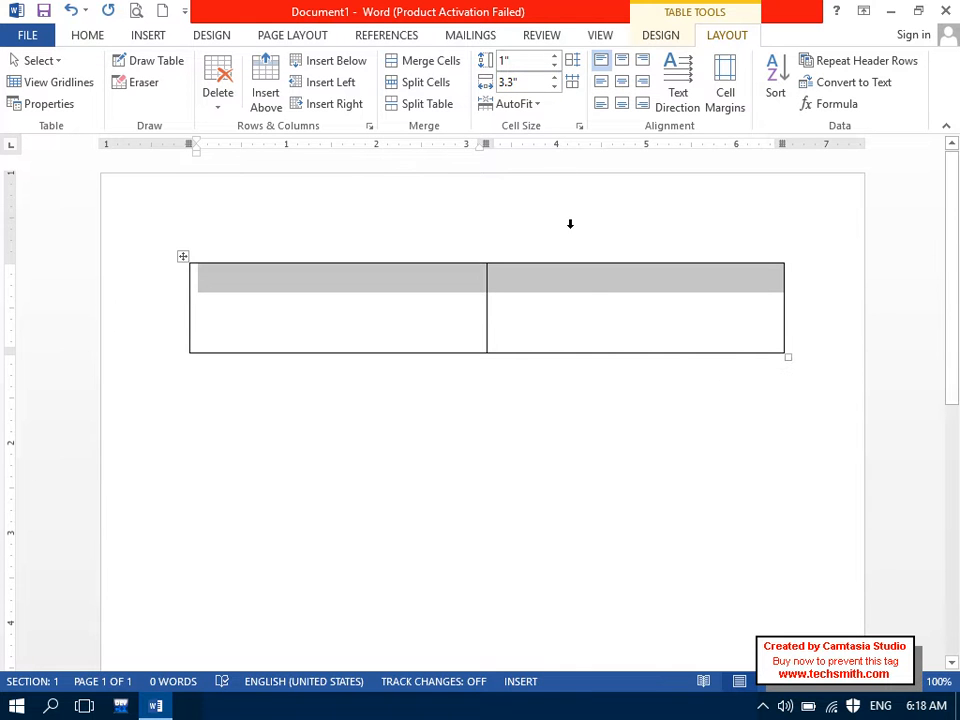
Step: Reselect the whole table row and bring up the AutoFit options
{"action": "left_click", "coordinate": [577, 303]}
{"action": "left_click_drag", "start_coordinate": [446, 291], "coordinate": [516, 279]}
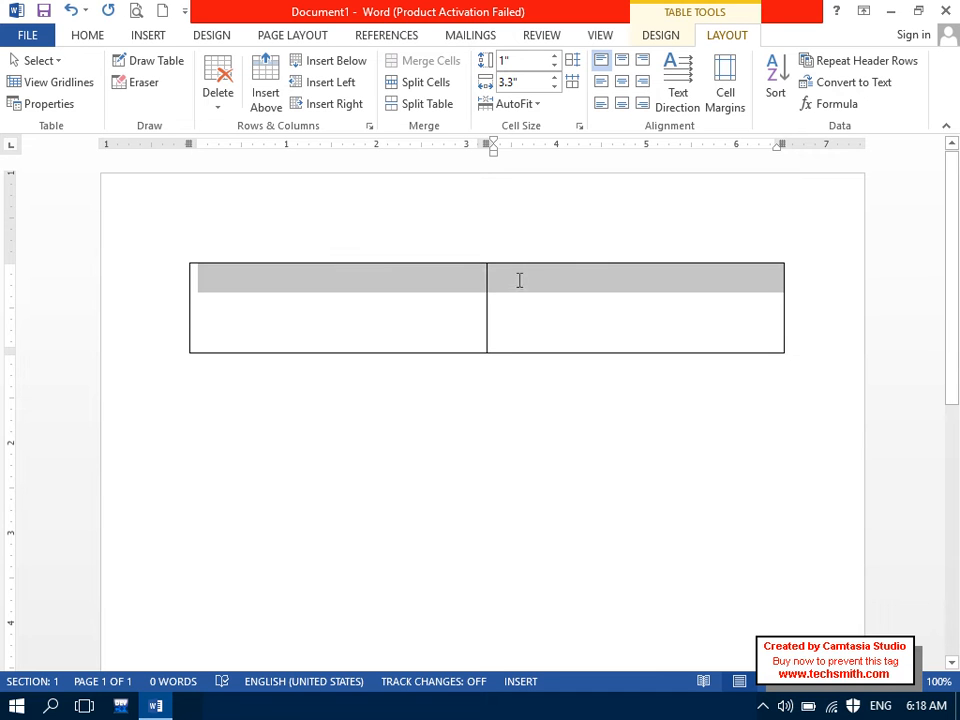
{"action": "left_click", "coordinate": [529, 109]}
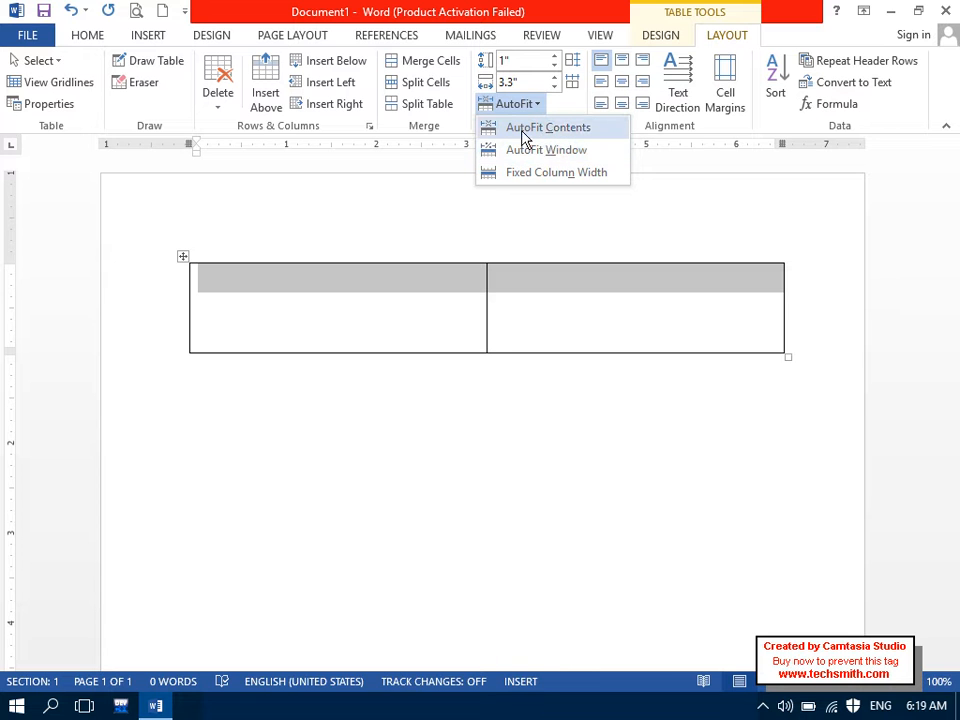
Step: Apply AutoFit Contents, then type test text in the narrow cell and undo it
{"action": "left_click", "coordinate": [524, 130]}
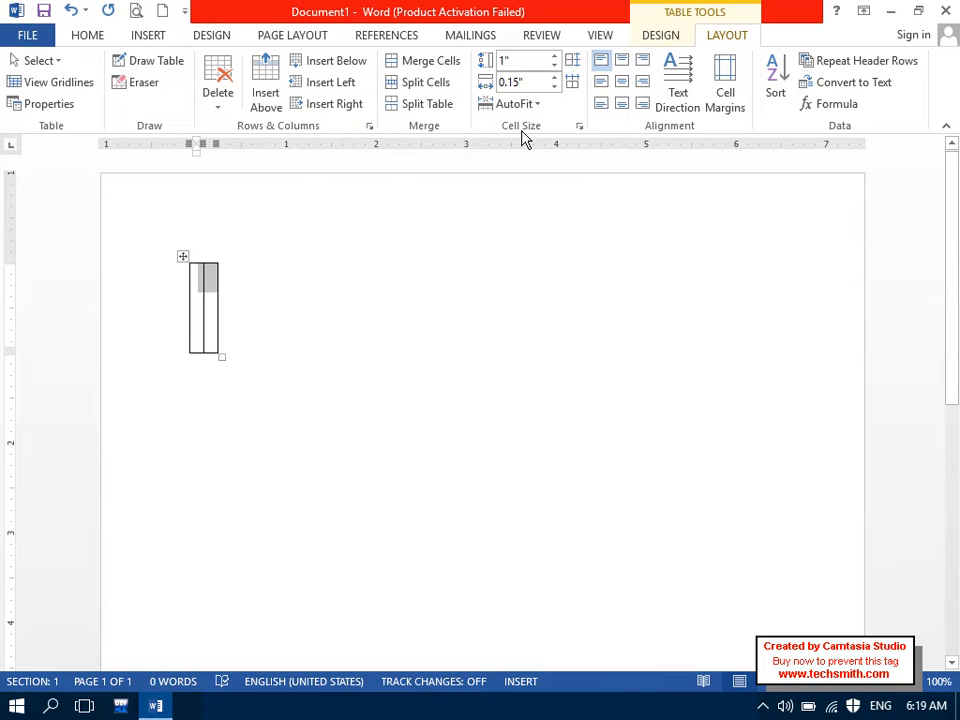
{"action": "left_click", "coordinate": [199, 283]}
{"action": "type", "text": "dasdasdasdas"}
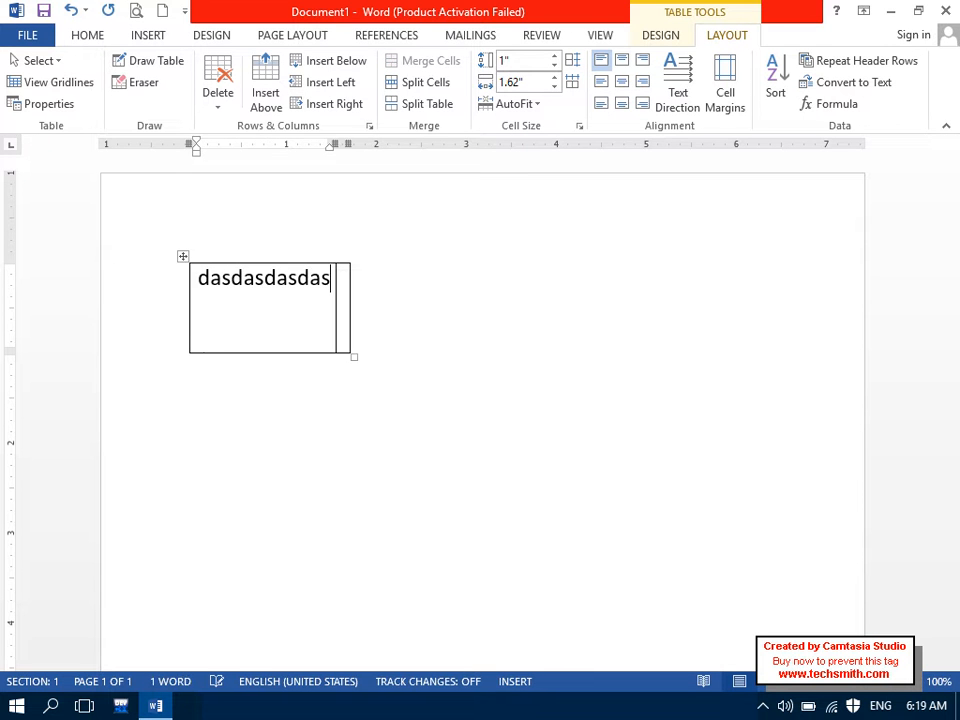
{"action": "key", "text": "ctrl+z"}
Step: Cancel the Insert Table dialog, then apply AutoFit Window followed by Fixed Column Width
{"action": "left_click", "coordinate": [148, 35]}
{"action": "left_click", "coordinate": [115, 85]}
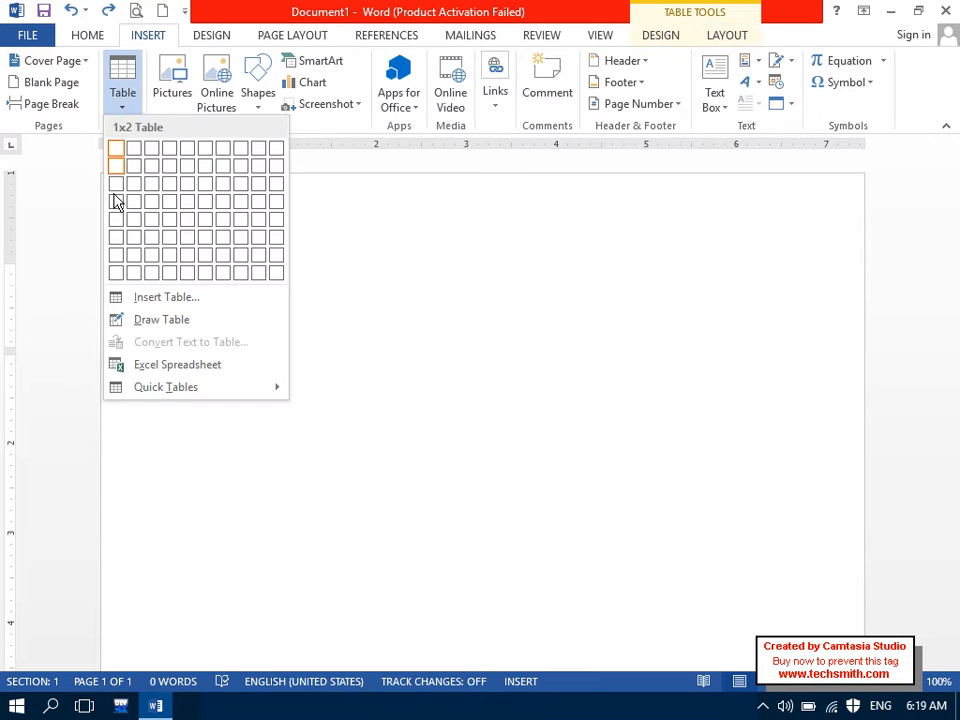
{"action": "left_click", "coordinate": [162, 298]}
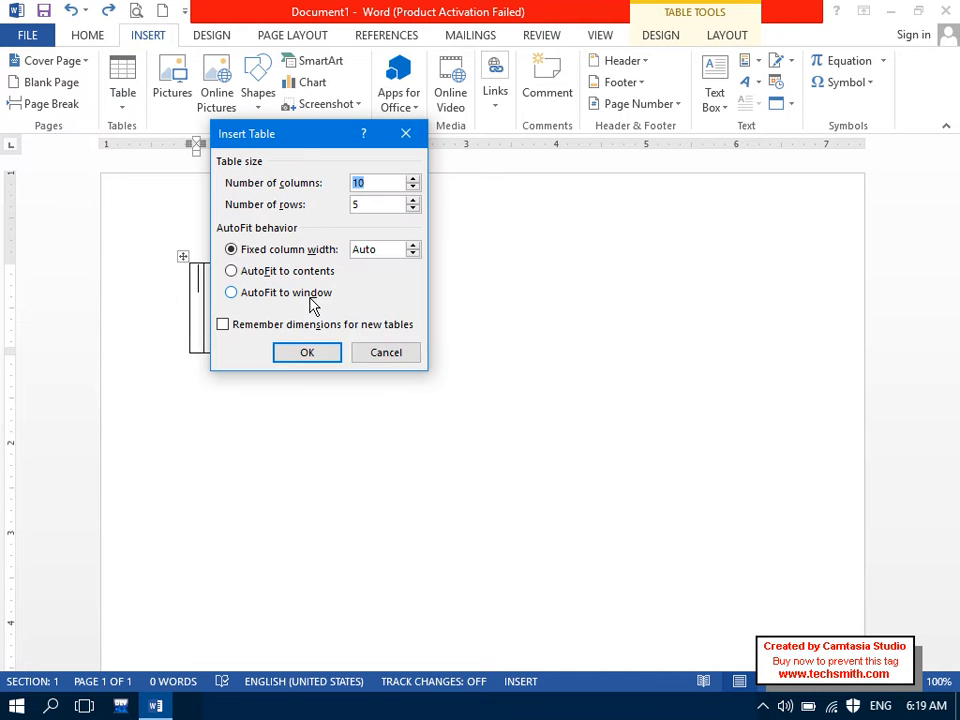
{"action": "left_click", "coordinate": [383, 355]}
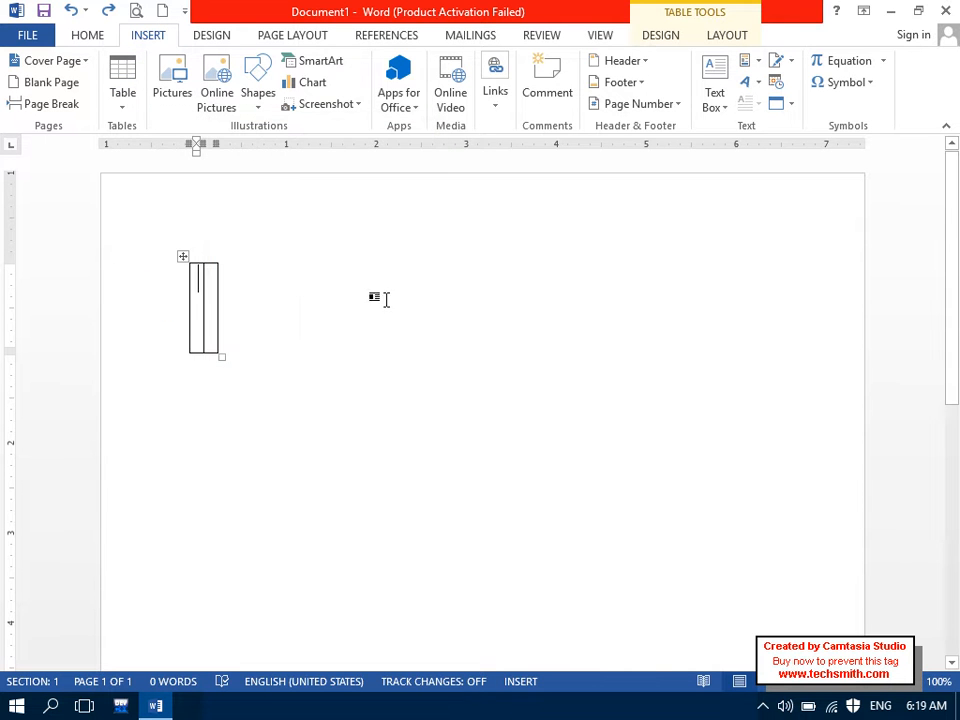
{"action": "left_click", "coordinate": [730, 35]}
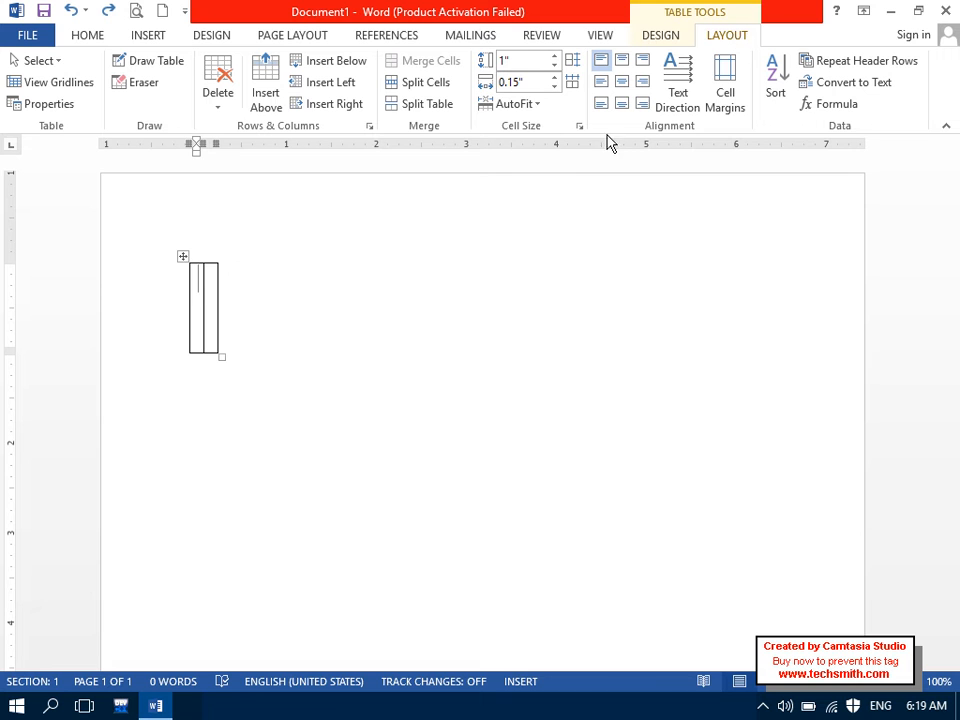
{"action": "left_click", "coordinate": [530, 108]}
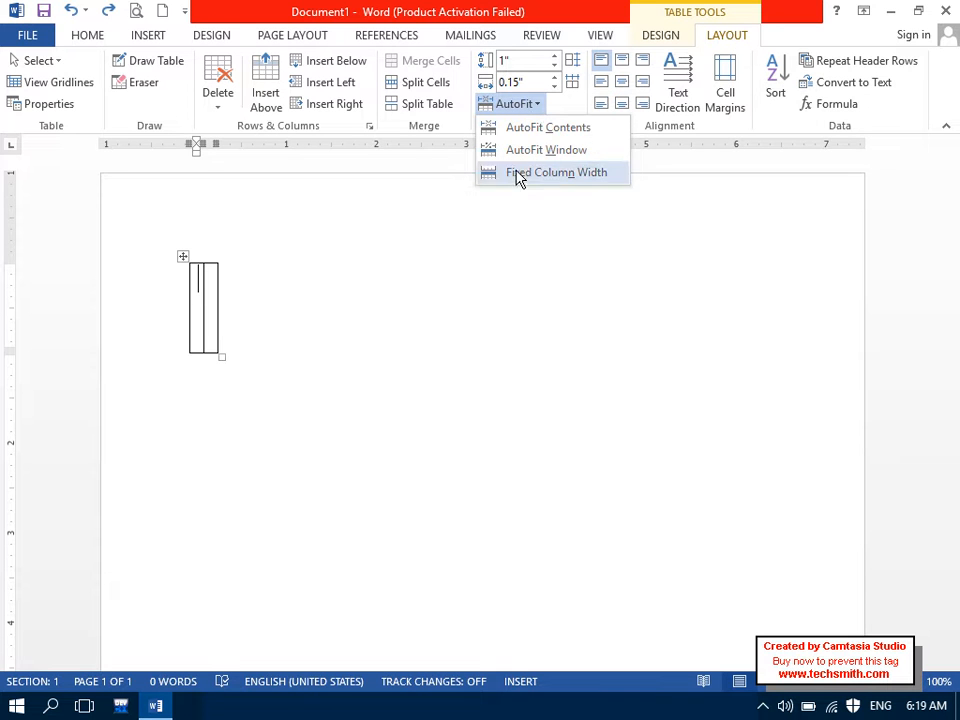
{"action": "left_click", "coordinate": [530, 151]}
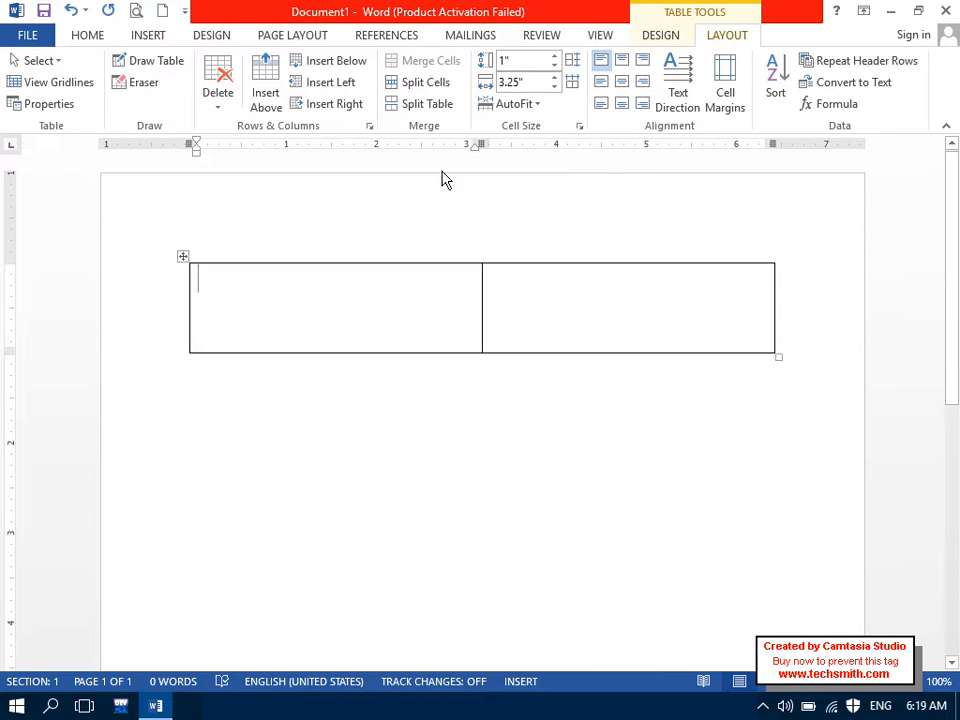
{"action": "left_click", "coordinate": [502, 106]}
{"action": "left_click", "coordinate": [516, 174]}
Step: Try a 0.6-inch fixed width in Insert Table, then set the column width to 0.16 inch
{"action": "left_click", "coordinate": [144, 40]}
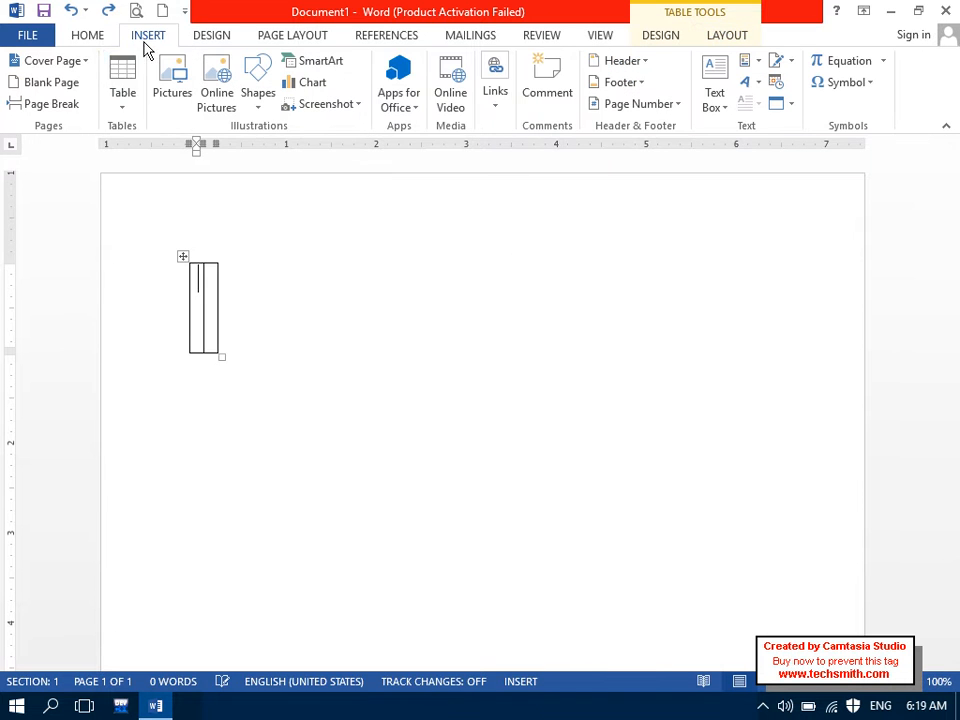
{"action": "left_click", "coordinate": [118, 95]}
{"action": "left_click", "coordinate": [172, 298]}
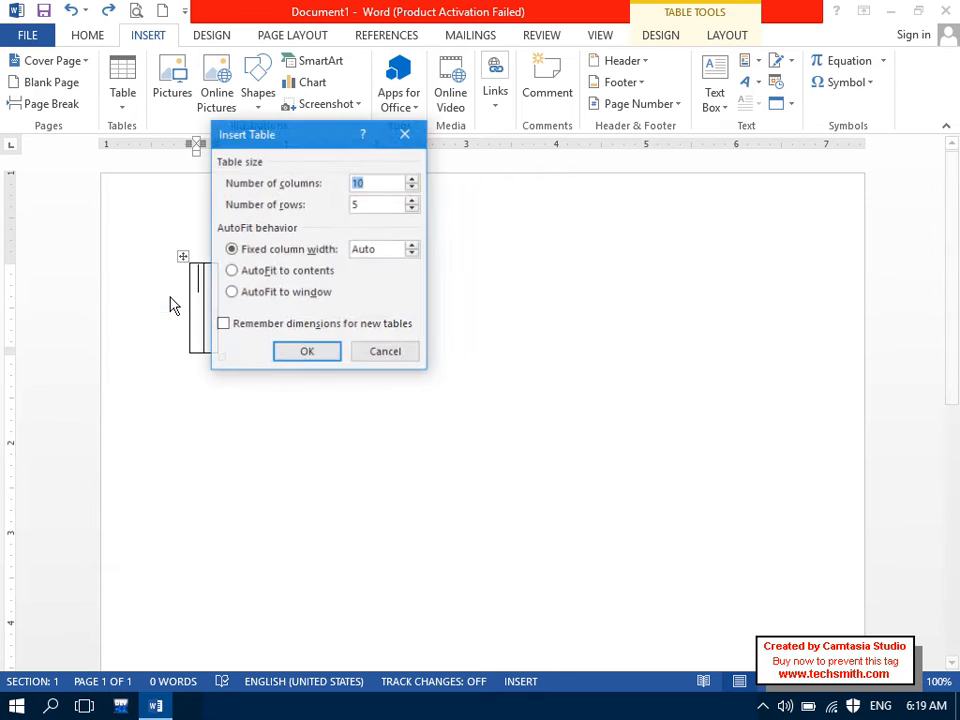
{"action": "left_click", "coordinate": [412, 252]}
{"action": "left_click", "coordinate": [412, 250]}
{"action": "left_click", "coordinate": [307, 354]}
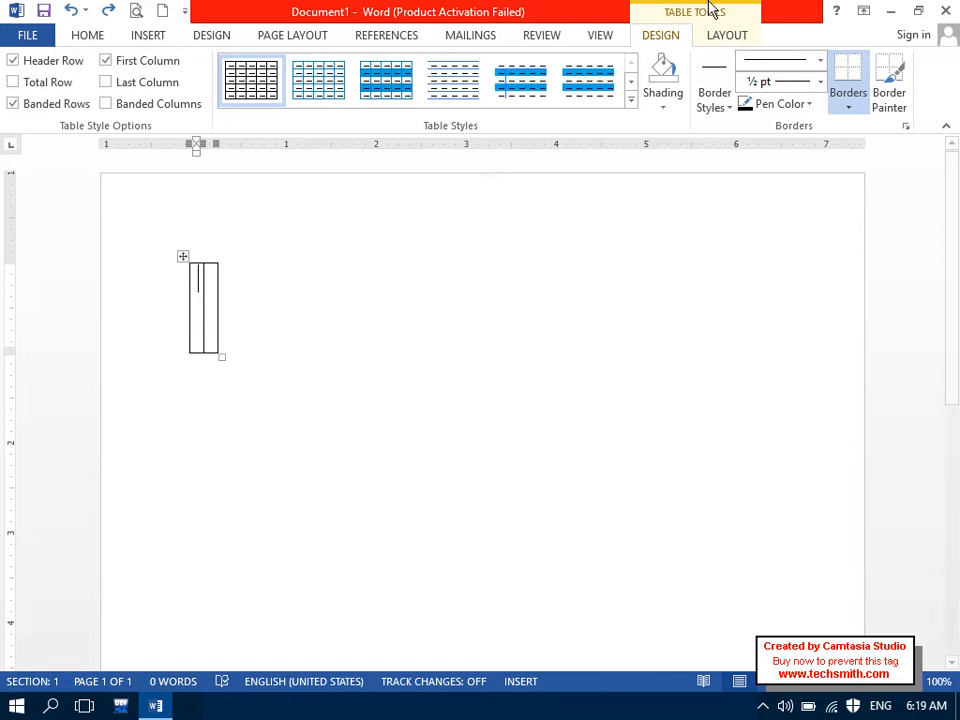
{"action": "left_click", "coordinate": [733, 38]}
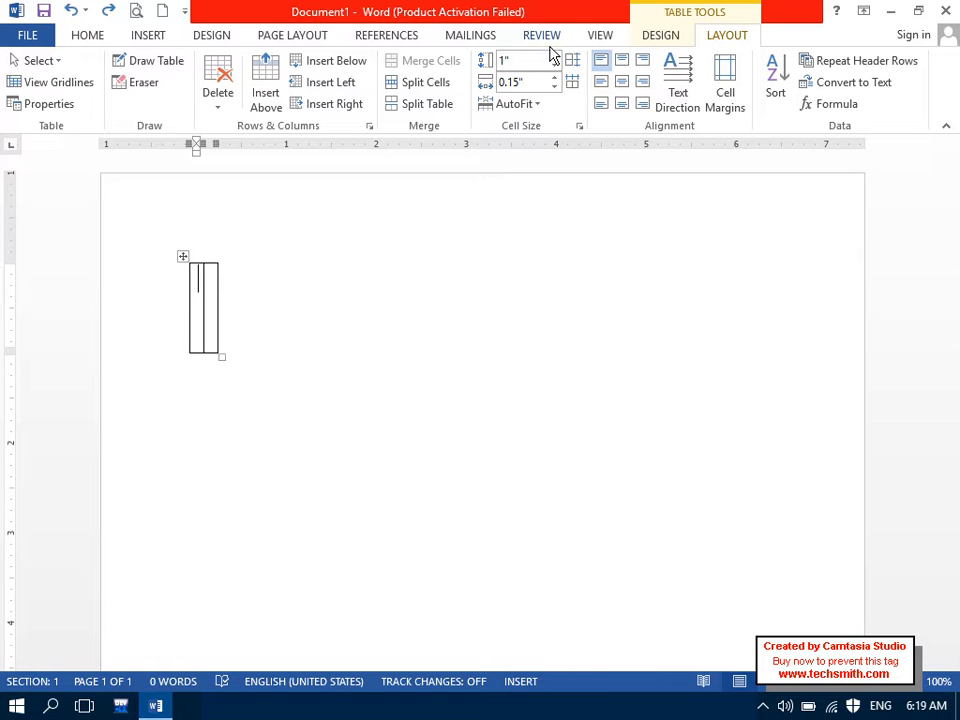
{"action": "left_click", "coordinate": [554, 78]}
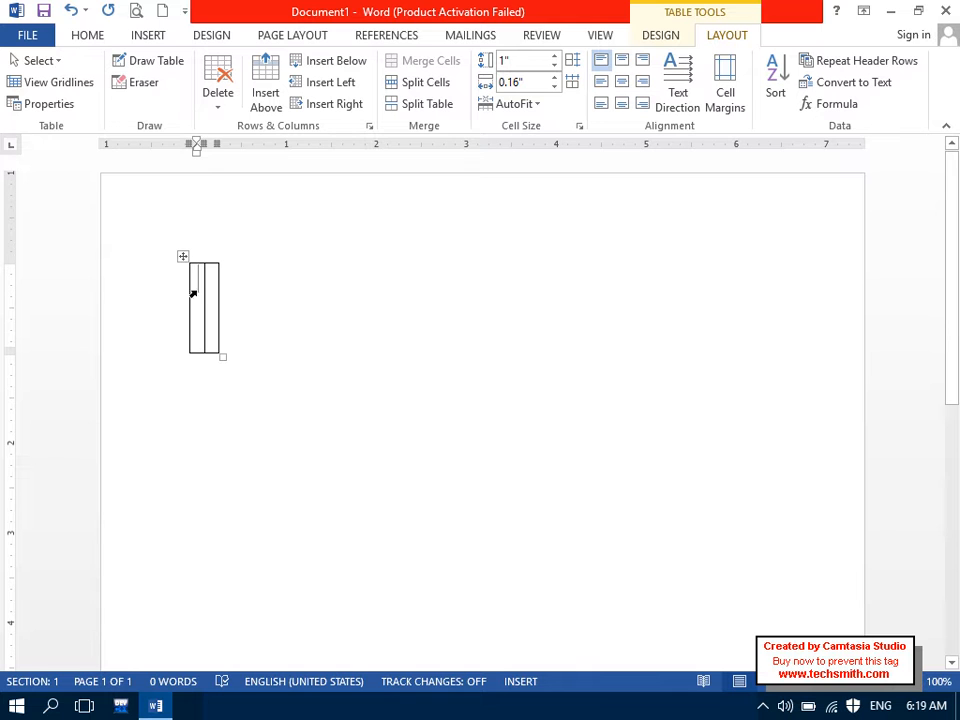
Step: Stretch the table, add a second row, and type 'First Semster' in the first cell
{"action": "left_click_drag", "start_coordinate": [223, 356], "coordinate": [790, 310]}
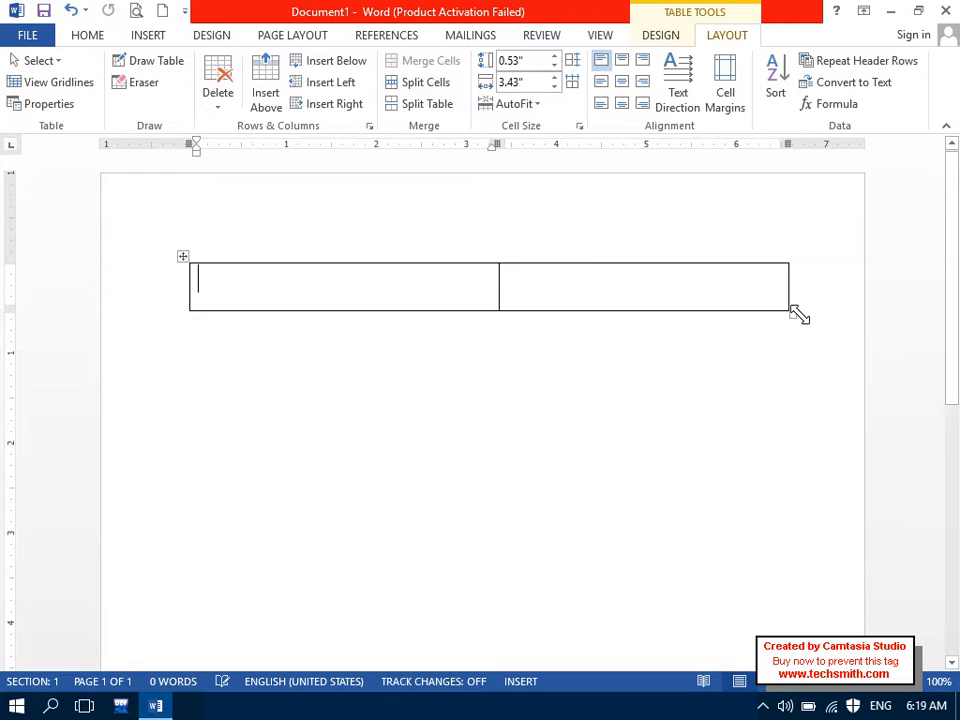
{"action": "key", "text": "Tab"}
{"action": "key", "text": "Tab"}
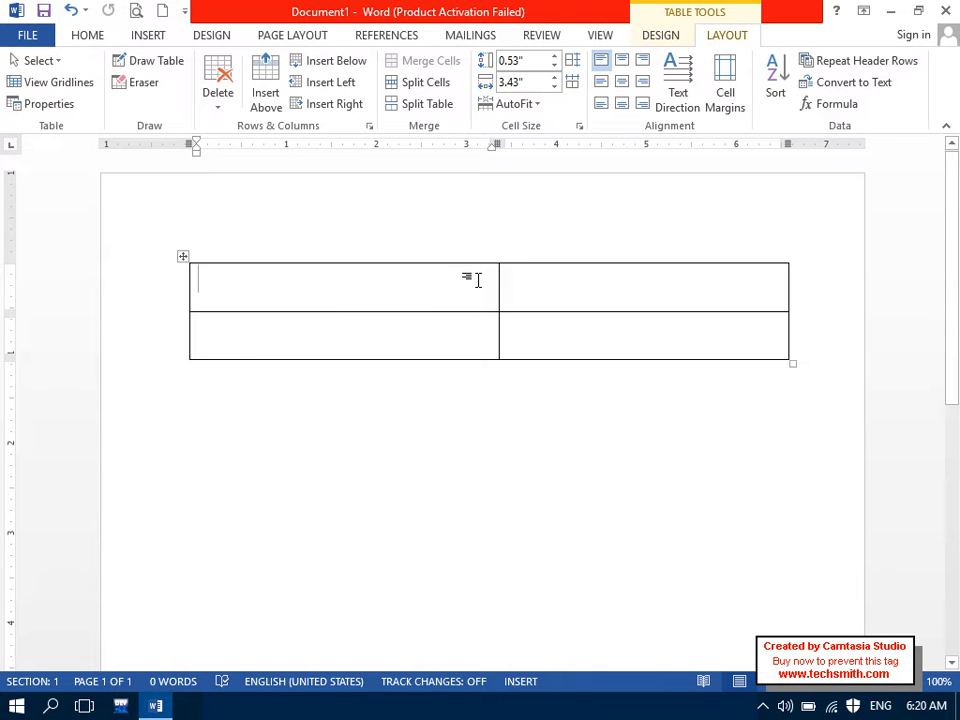
{"action": "left_click", "coordinate": [477, 280]}
{"action": "type", "text": "Firs"}
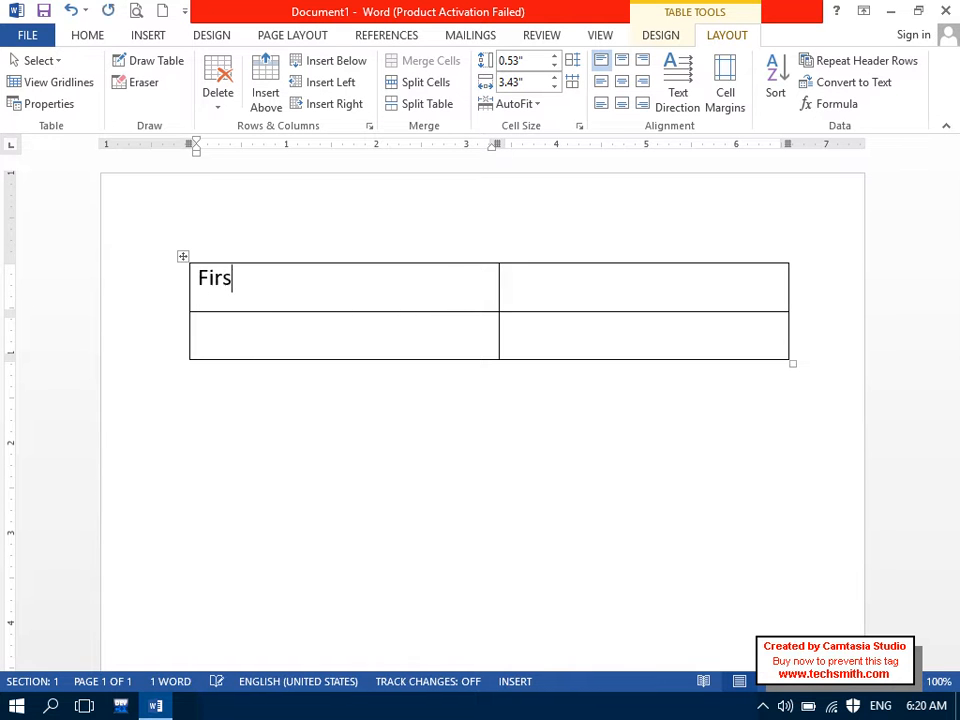
{"action": "type", "text": "t Semster"}
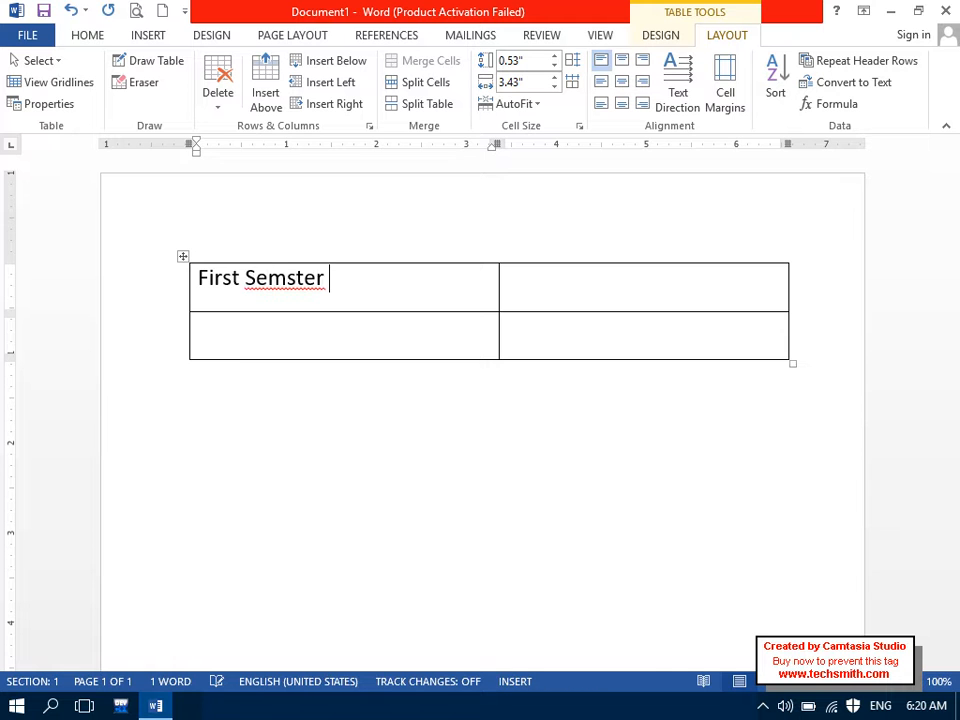
Step: Fix the typo to 'First Semester' and drag the top row taller to 0.74 inch
{"action": "left_click", "coordinate": [295, 284]}
{"action": "type", "text": "e"}
{"action": "left_click", "coordinate": [335, 284]}
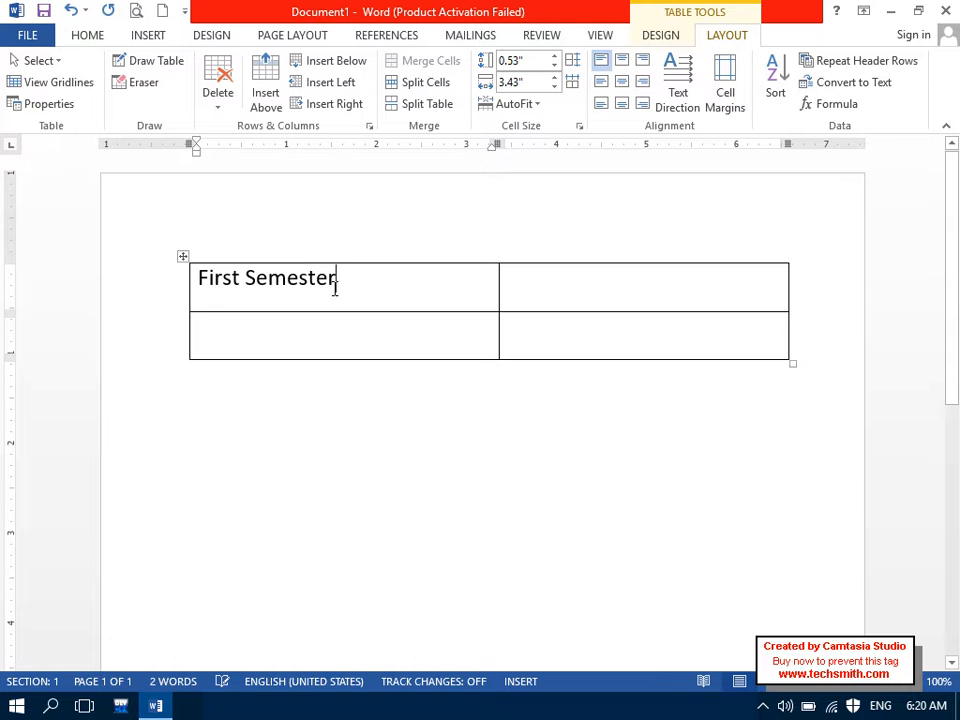
{"action": "left_click_drag", "start_coordinate": [421, 313], "coordinate": [426, 330]}
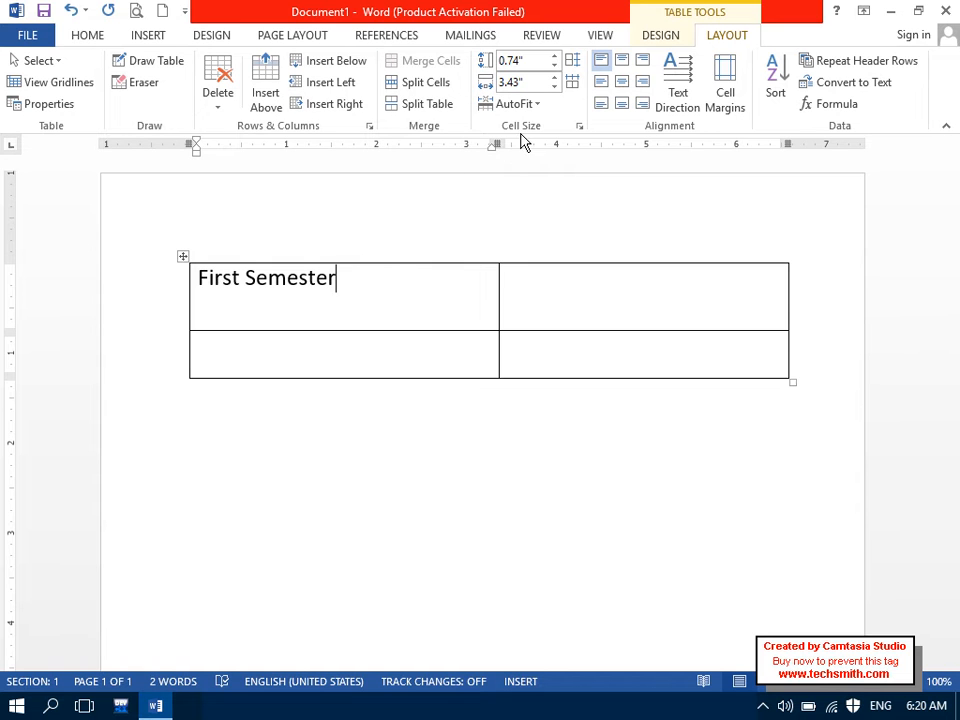
Step: Center 'First Semester' in its cell and apply center alignment to the second header cell
{"action": "left_click", "coordinate": [601, 97]}
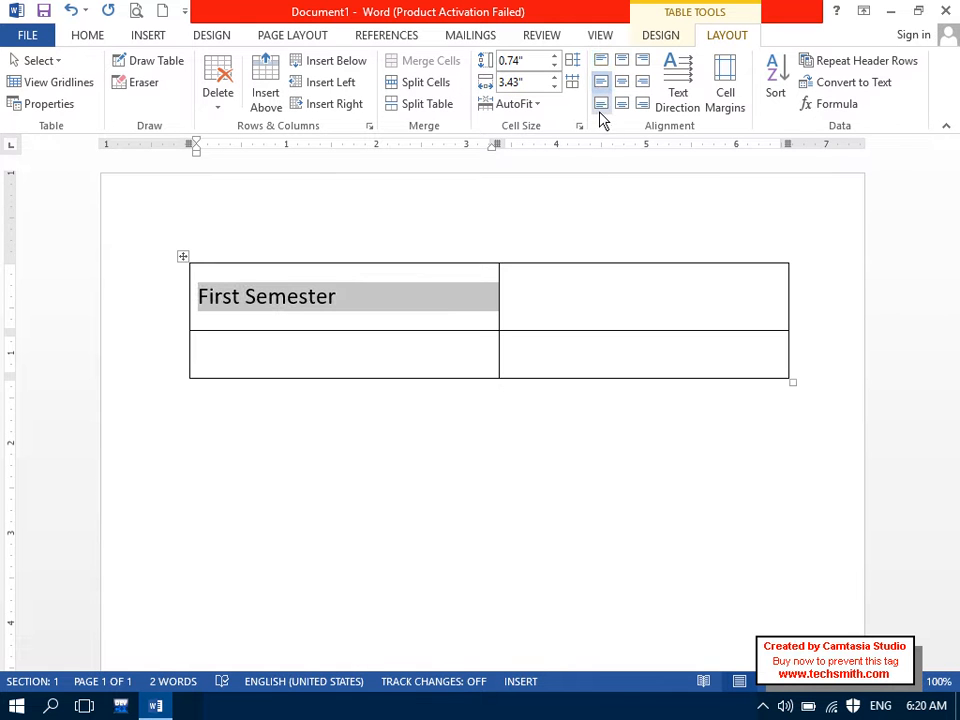
{"action": "left_click", "coordinate": [601, 106]}
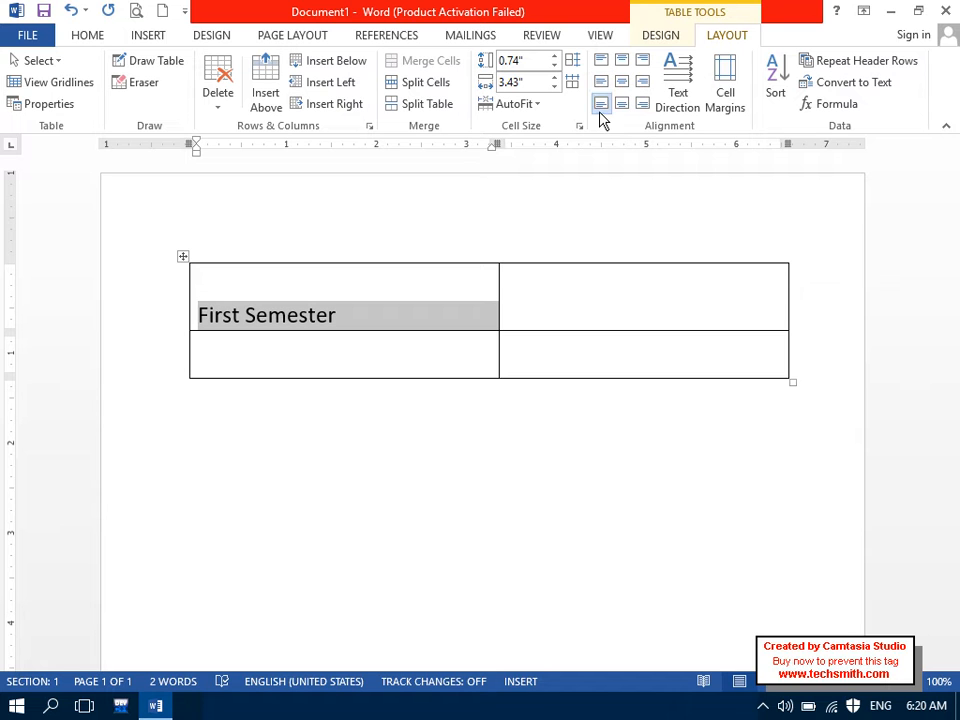
{"action": "left_click", "coordinate": [599, 89]}
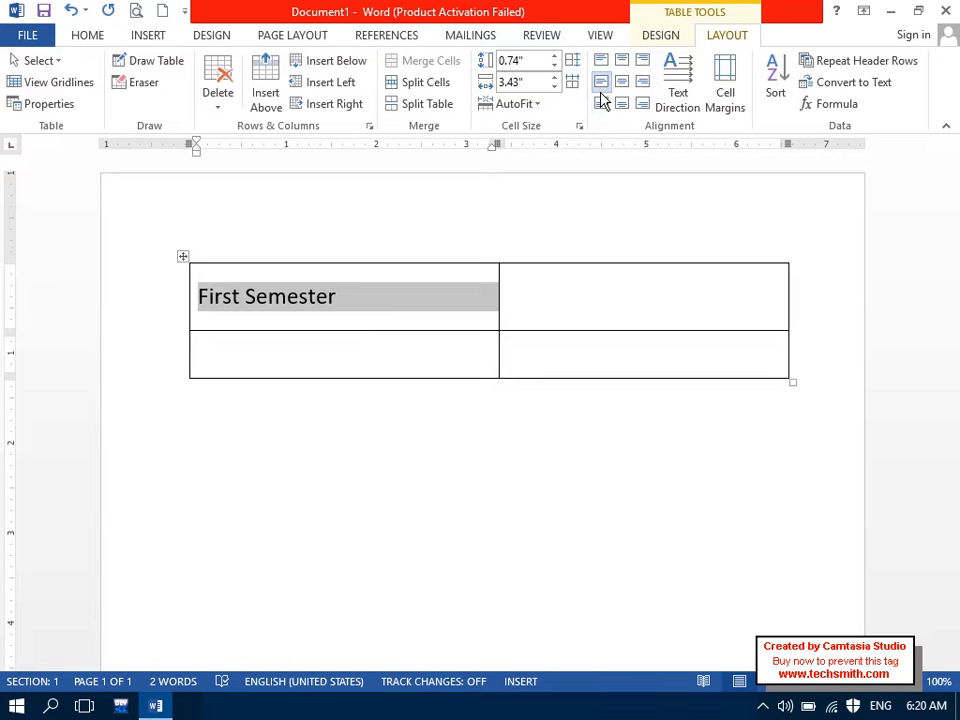
{"action": "left_click", "coordinate": [619, 86]}
{"action": "left_click", "coordinate": [569, 287]}
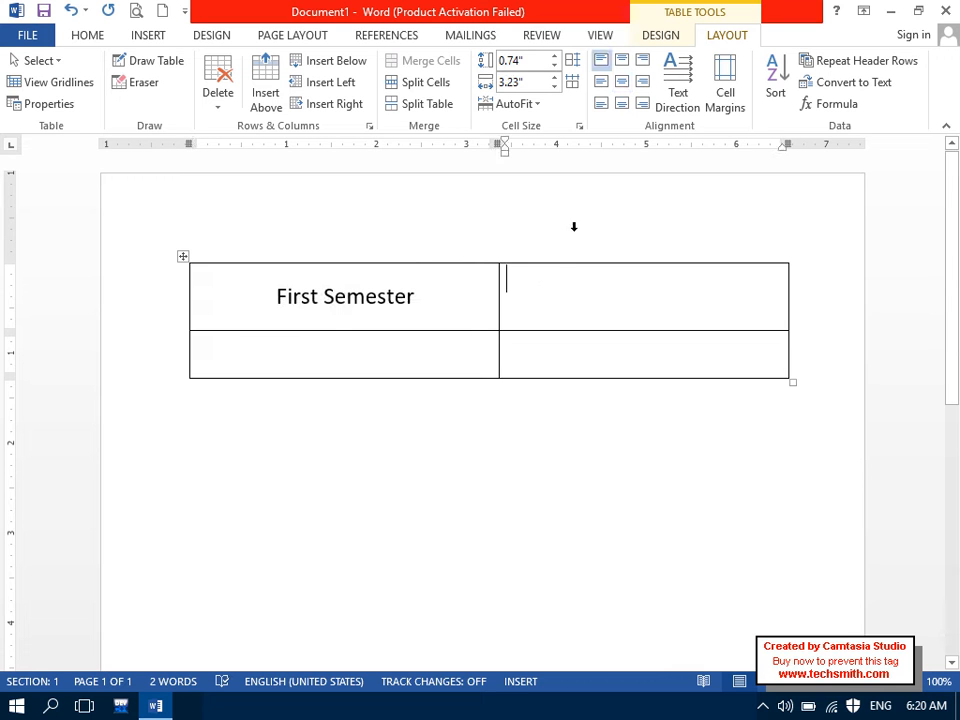
{"action": "left_click", "coordinate": [621, 83]}
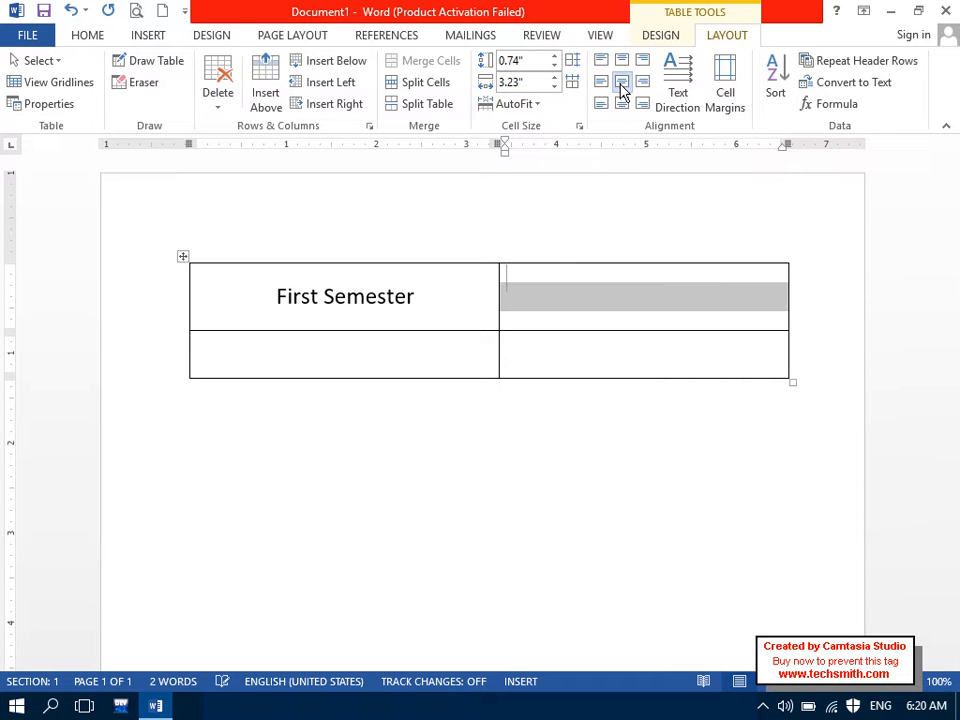
Step: Type 'second semester' in the second header cell and enlarge both headers with Grow Font
{"action": "left_click", "coordinate": [627, 298]}
{"action": "type", "text": "second"}
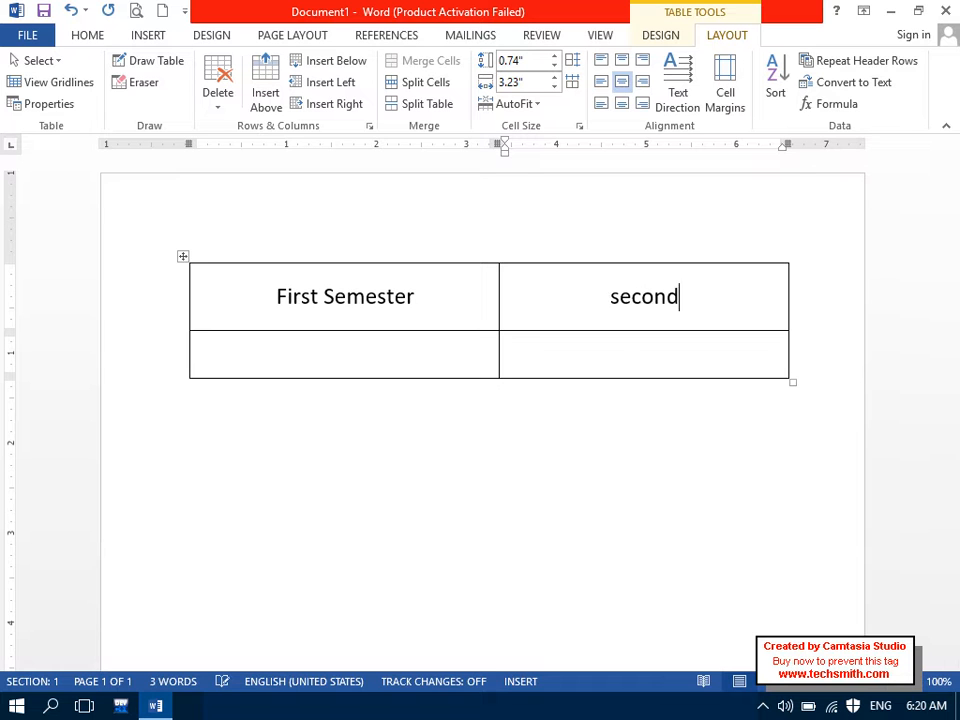
{"action": "type", "text": " semester"}
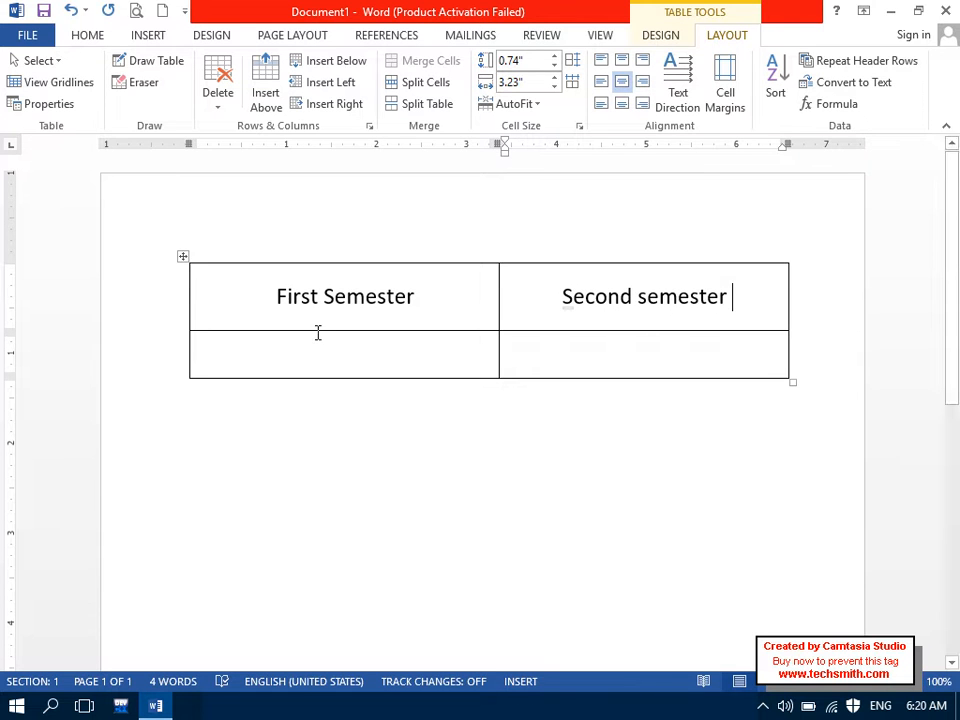
{"action": "left_click_drag", "start_coordinate": [257, 309], "coordinate": [679, 257]}
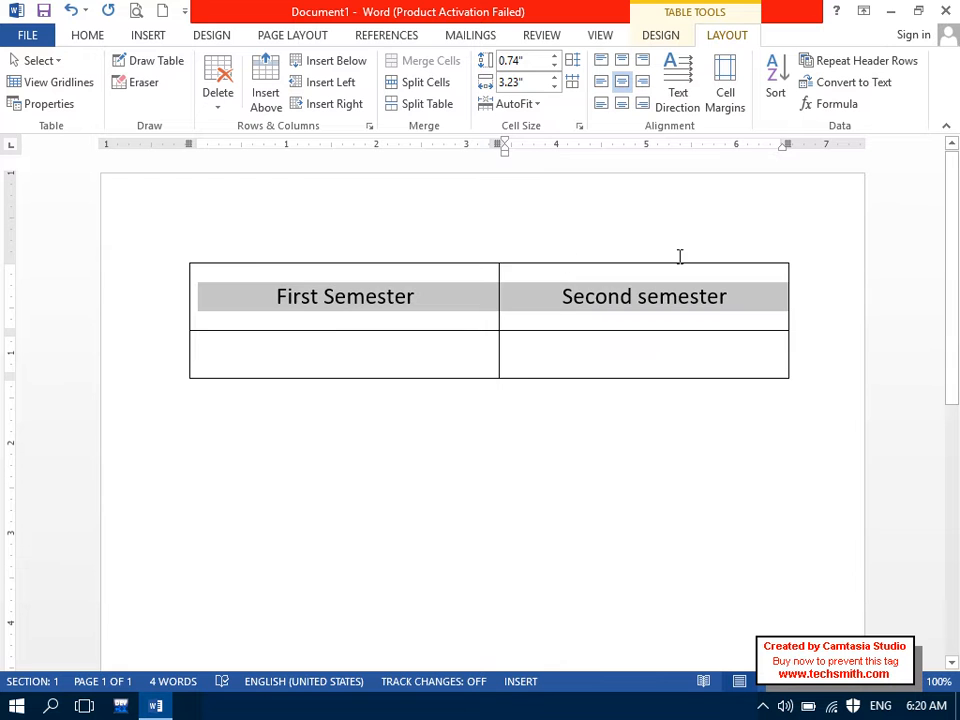
{"action": "left_click", "coordinate": [98, 35]}
{"action": "double_click", "coordinate": [212, 67]}
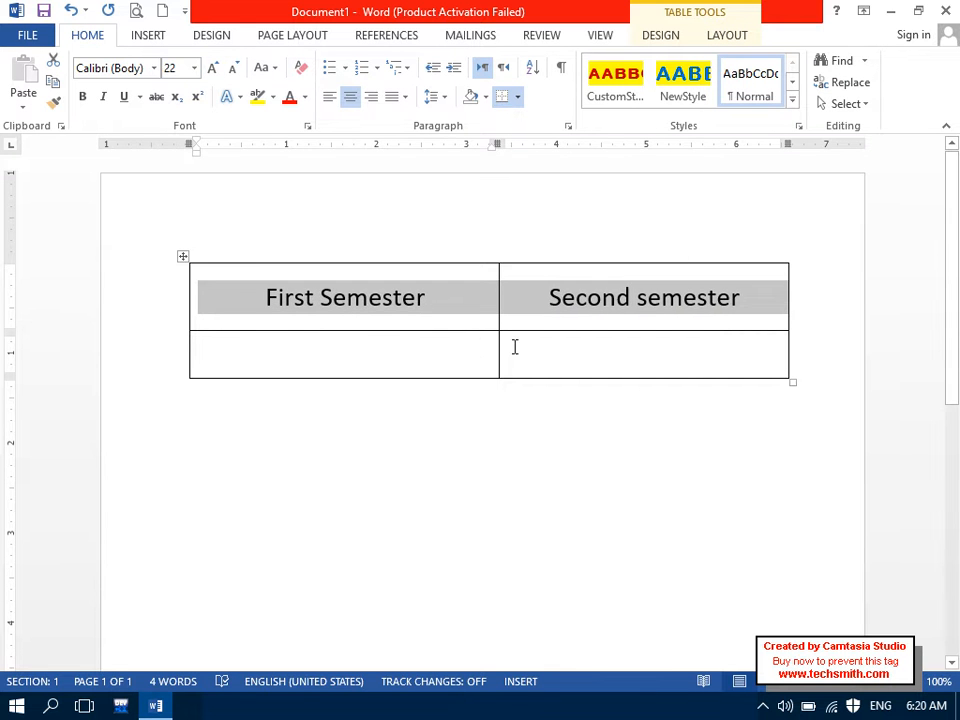
{"action": "left_click", "coordinate": [559, 354]}
{"action": "left_click", "coordinate": [602, 297]}
{"action": "left_click", "coordinate": [437, 297]}
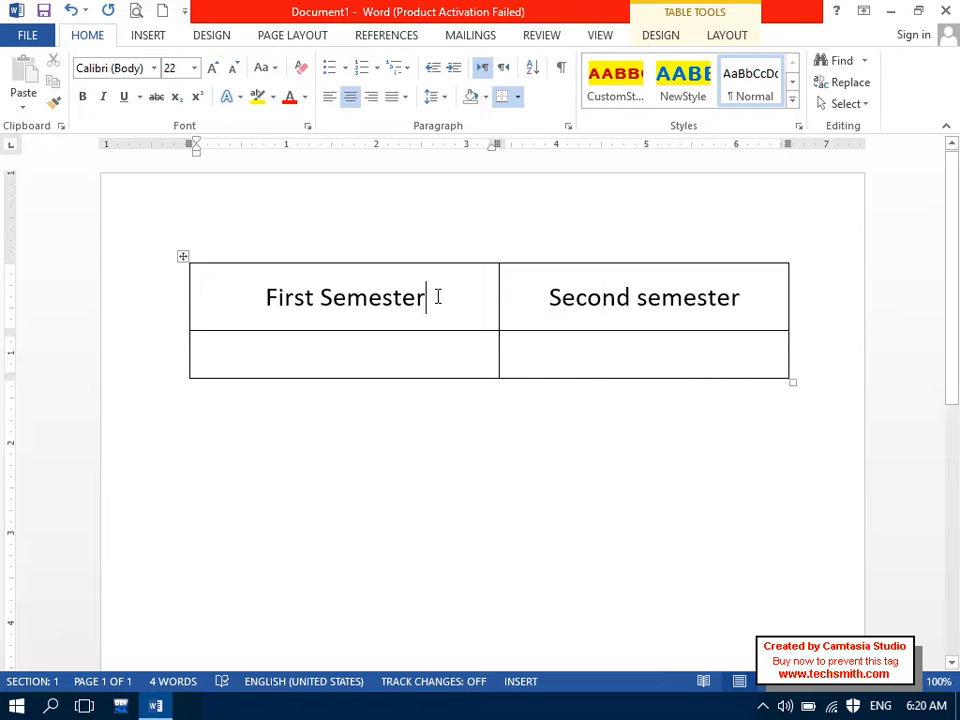
Step: Try several alignments on the header row, finishing with Align Center
{"action": "left_click", "coordinate": [725, 37]}
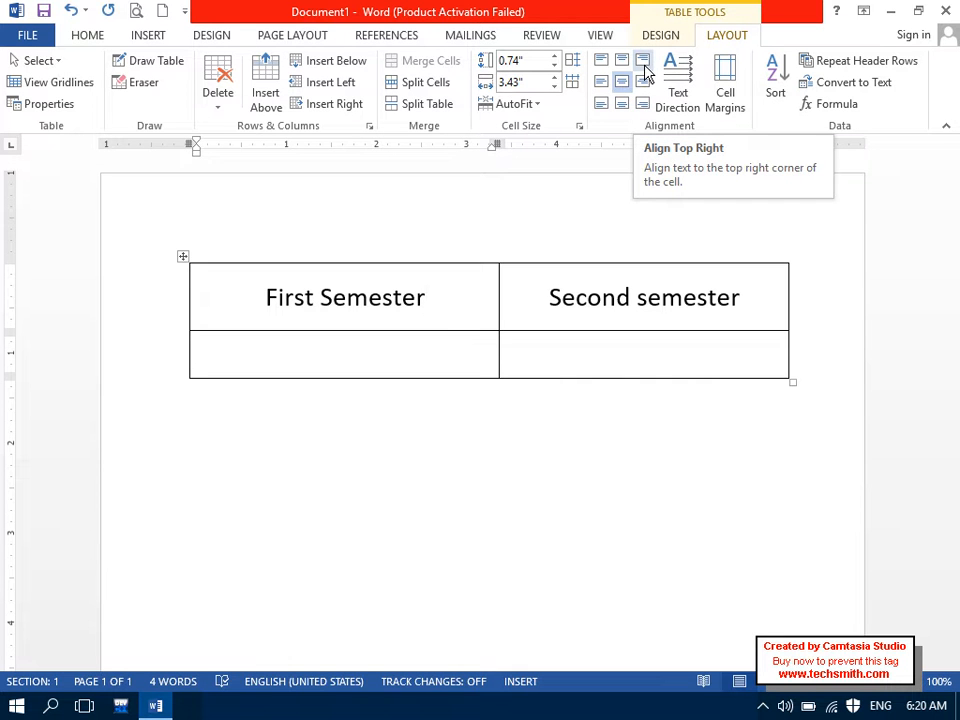
{"action": "left_click_drag", "start_coordinate": [541, 315], "coordinate": [591, 212]}
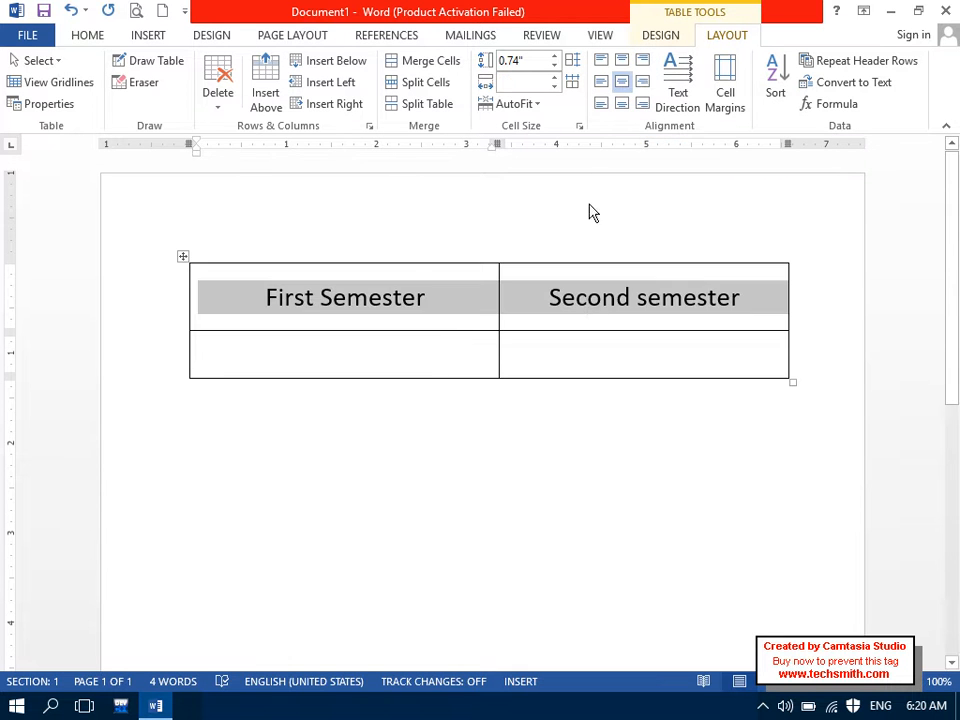
{"action": "left_click", "coordinate": [638, 66]}
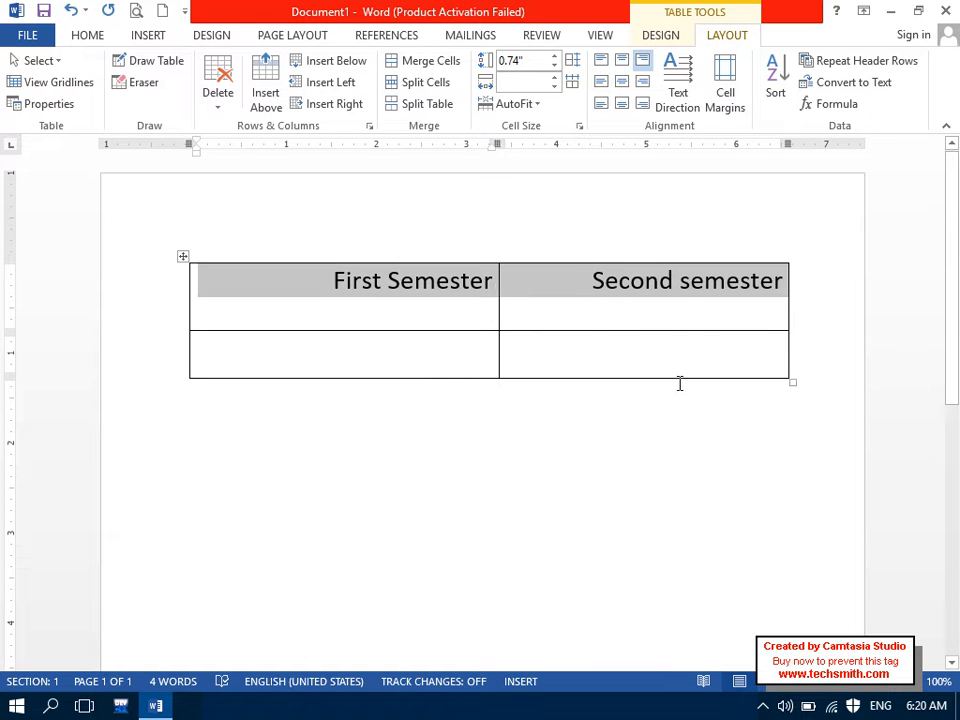
{"action": "left_click", "coordinate": [637, 85]}
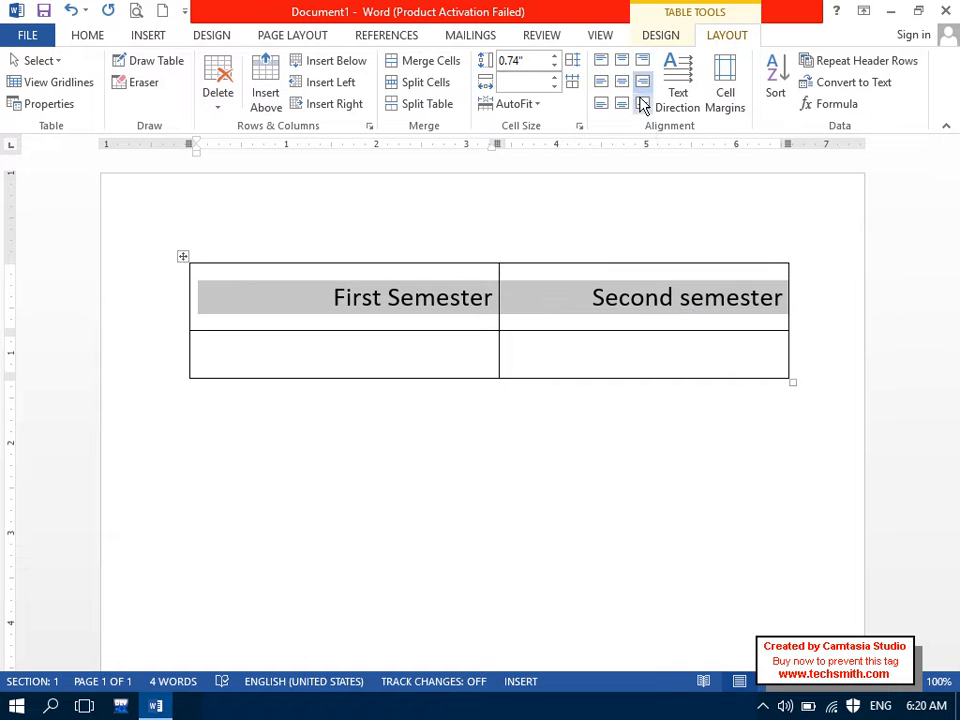
{"action": "left_click", "coordinate": [643, 104]}
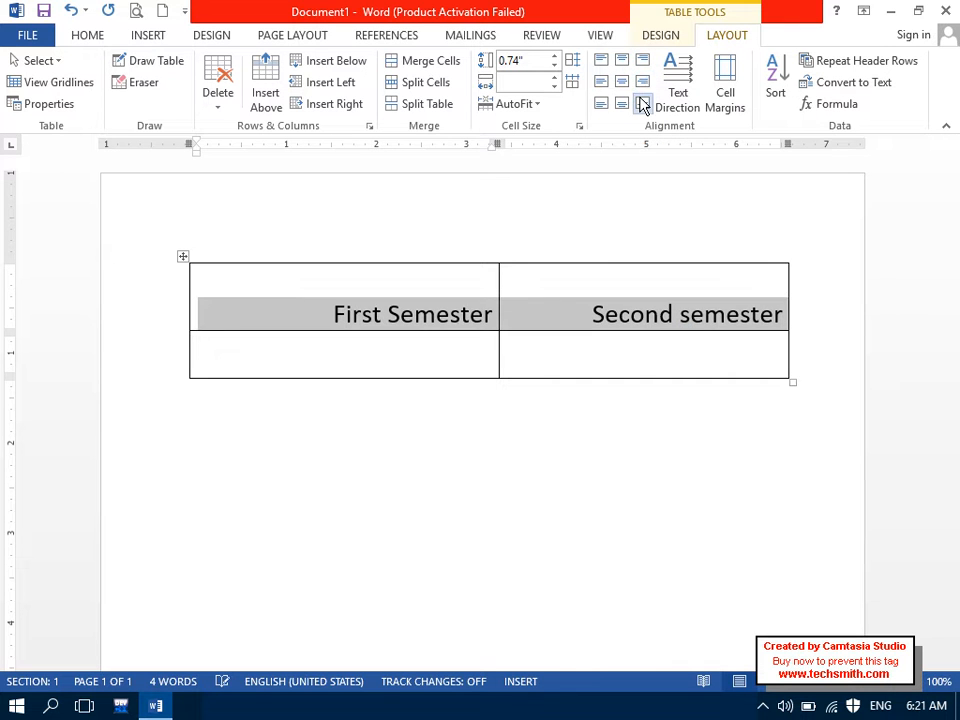
{"action": "left_click", "coordinate": [624, 82]}
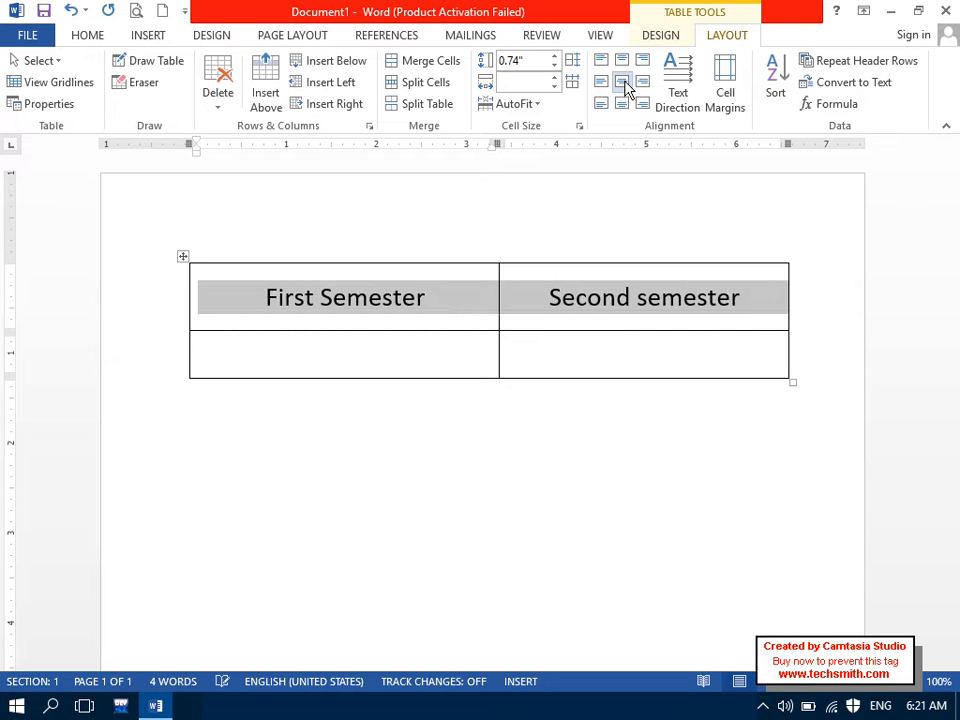
{"action": "left_click", "coordinate": [731, 364]}
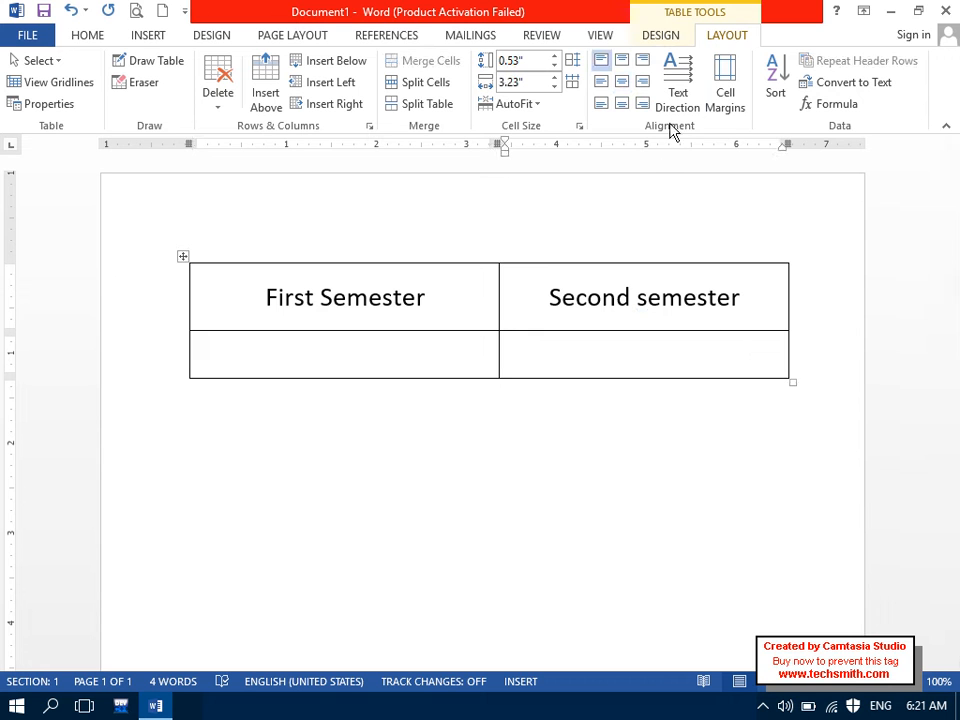
{"action": "left_click", "coordinate": [259, 305]}
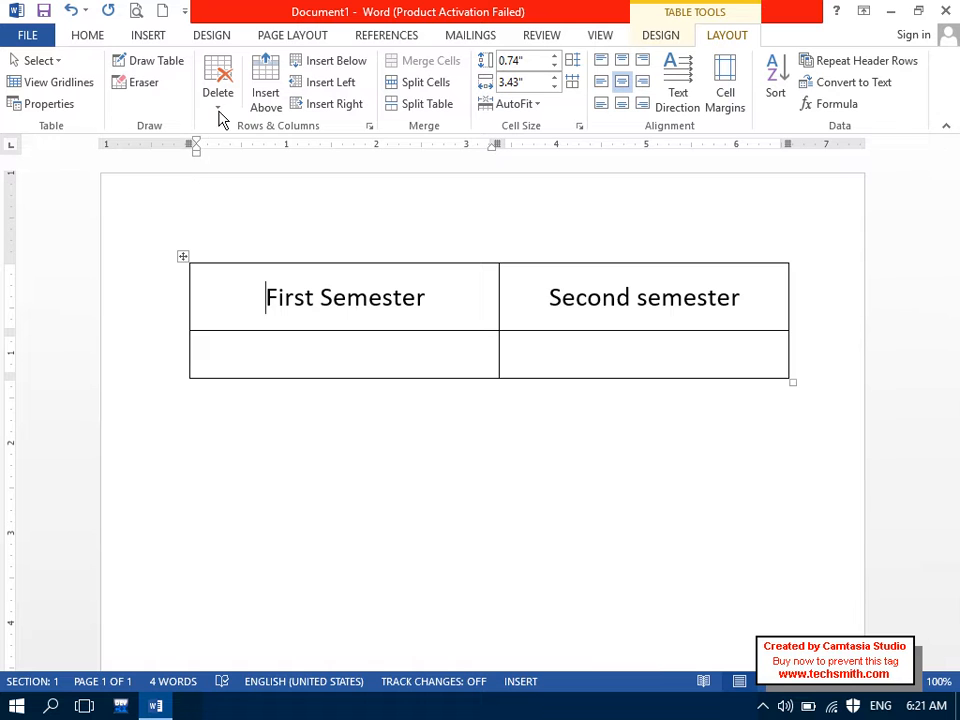
Step: Insert a column left of First Semester and narrow its width to 0.6 inch
{"action": "left_click", "coordinate": [322, 82]}
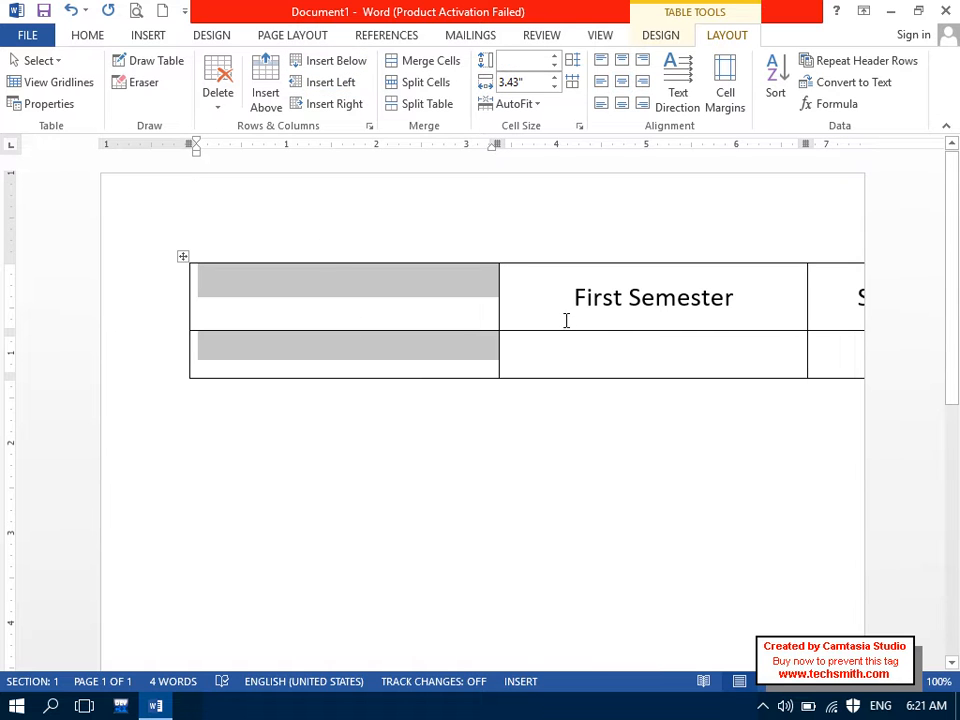
{"action": "left_click", "coordinate": [555, 86]}
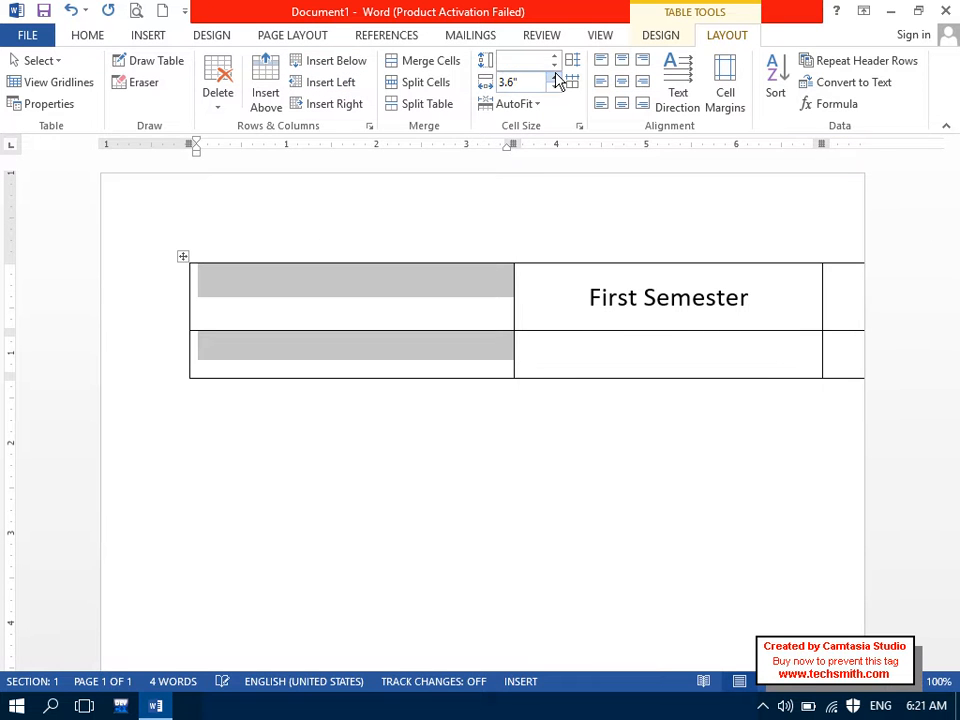
{"action": "left_click", "coordinate": [555, 86]}
{"action": "left_click", "coordinate": [555, 86]}
{"action": "left_click", "coordinate": [555, 86]}
{"action": "left_click", "coordinate": [555, 86]}
{"action": "left_click", "coordinate": [554, 87]}
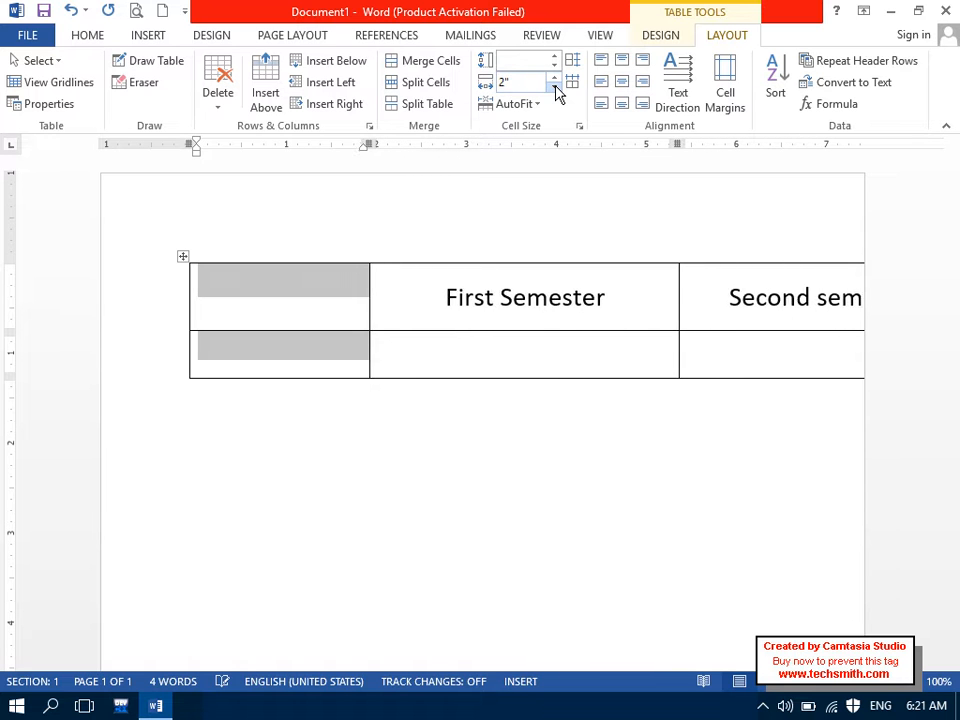
{"action": "left_click", "coordinate": [554, 87]}
{"action": "left_click", "coordinate": [554, 87]}
{"action": "left_click", "coordinate": [554, 87]}
{"action": "left_click", "coordinate": [554, 87]}
{"action": "left_click", "coordinate": [554, 87]}
{"action": "left_click", "coordinate": [554, 87]}
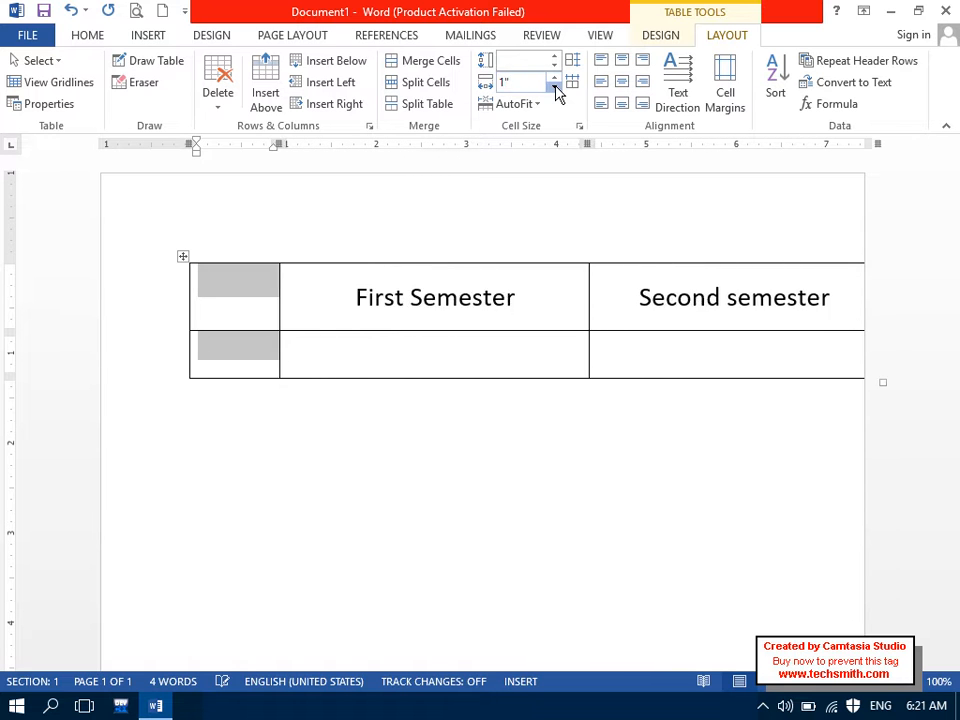
{"action": "left_click", "coordinate": [554, 87]}
{"action": "left_click", "coordinate": [554, 87]}
{"action": "left_click", "coordinate": [554, 87]}
{"action": "left_click", "coordinate": [554, 87]}
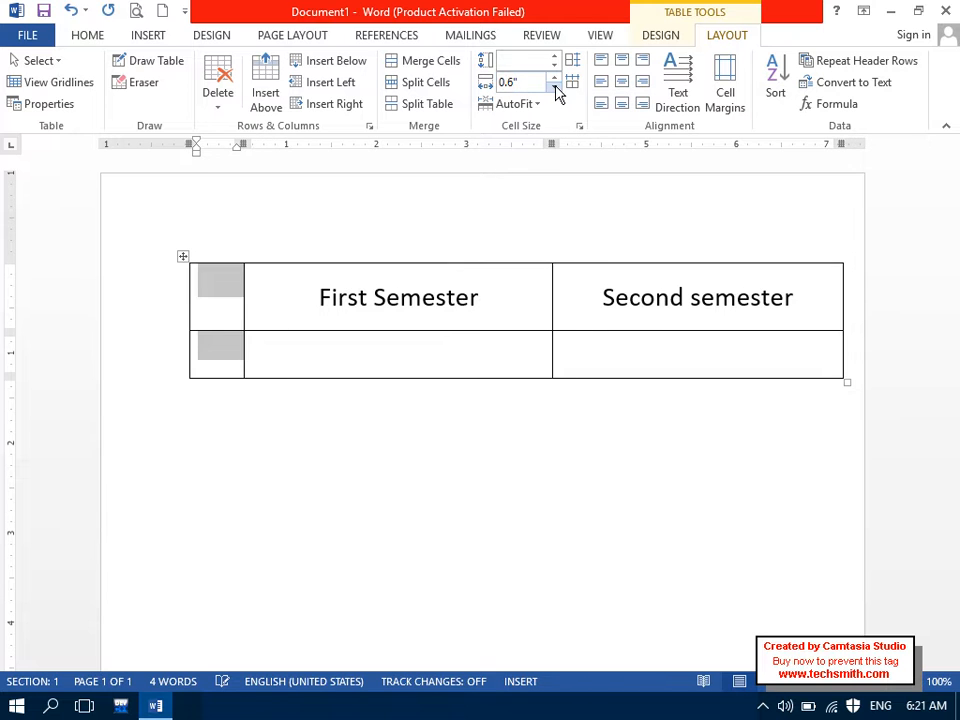
{"action": "left_click", "coordinate": [232, 309]}
Step: Type 'S/No' into the new top-left cell
{"action": "key", "text": "Caps_Lock"}
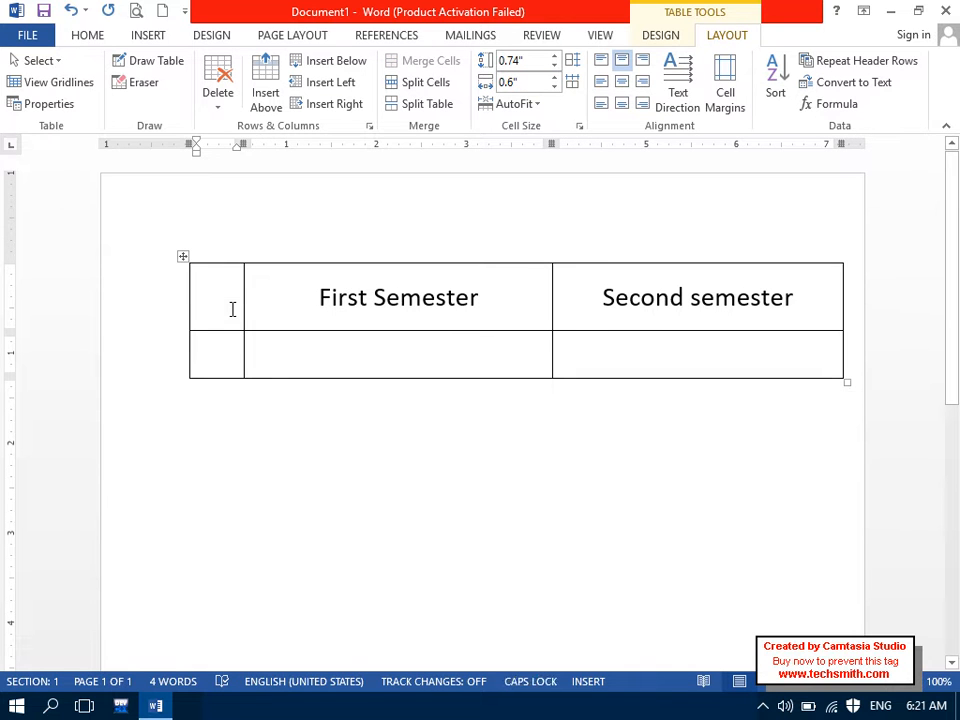
{"action": "type", "text": "S"}
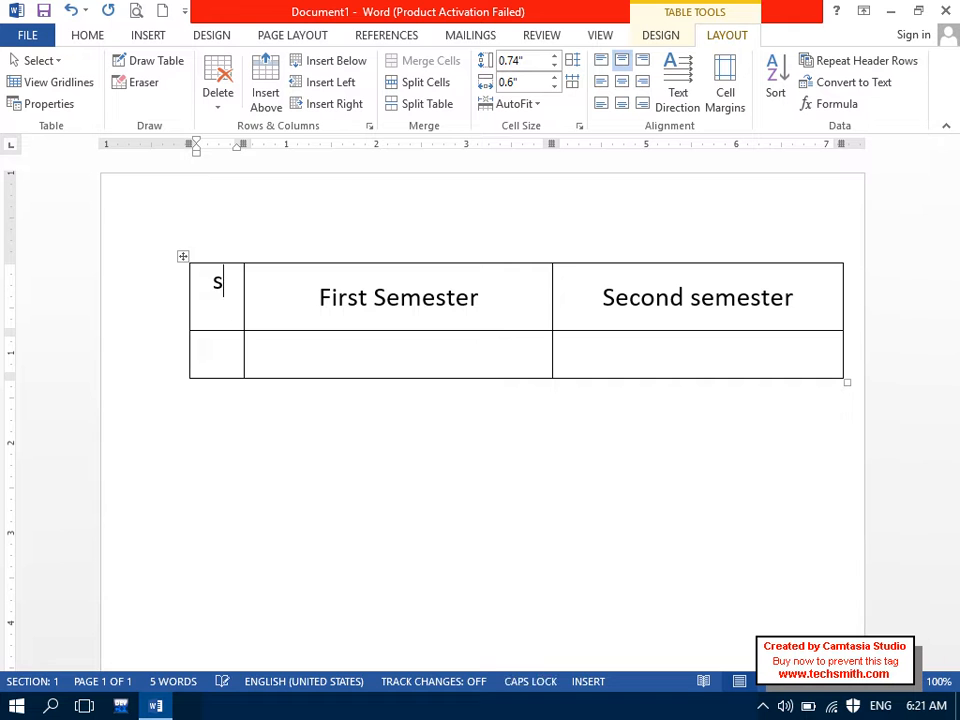
{"action": "type", "text": "/n"}
{"action": "key", "text": "BackSpace"}
{"action": "type", "text": "N"}
{"action": "key", "text": "Caps_Lock"}
{"action": "type", "text": "o"}
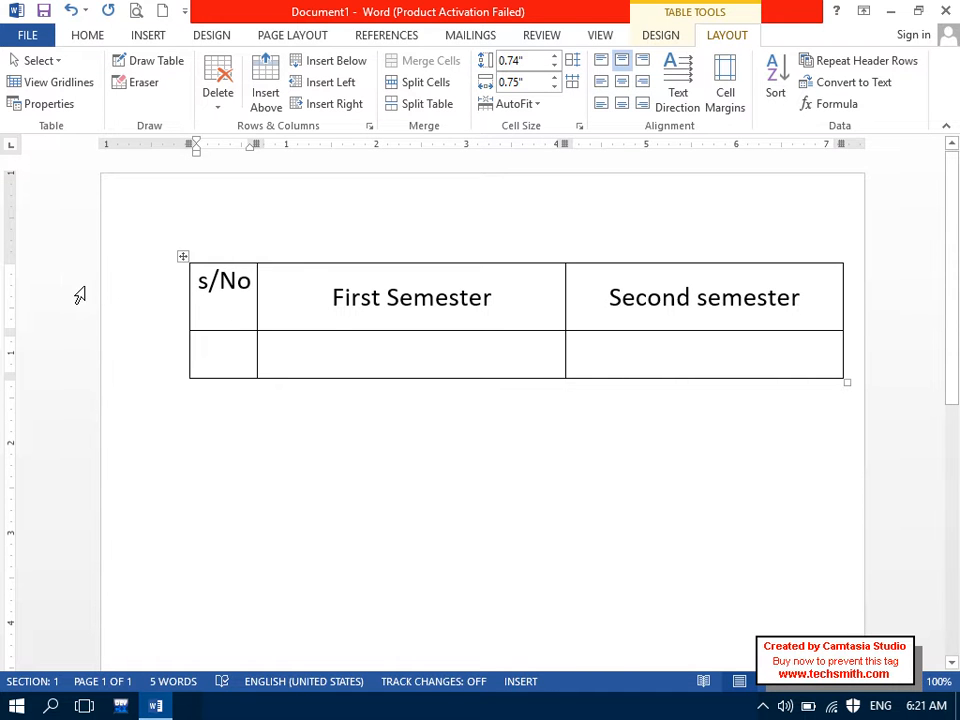
Step: Select everything and delete the table with its header text, leaving a blank page
{"action": "key", "text": "ctrl+a"}
{"action": "left_click_drag", "start_coordinate": [210, 279], "coordinate": [696, 334]}
{"action": "key", "text": "Delete"}
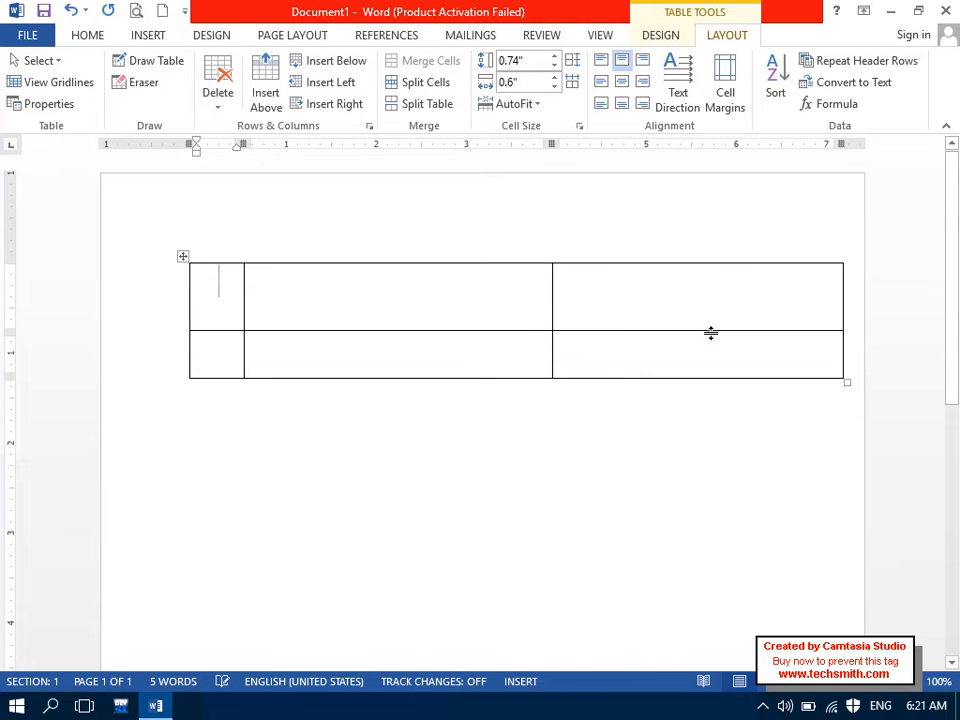
{"action": "key", "text": "ctrl+a"}
{"action": "key", "text": "Delete"}
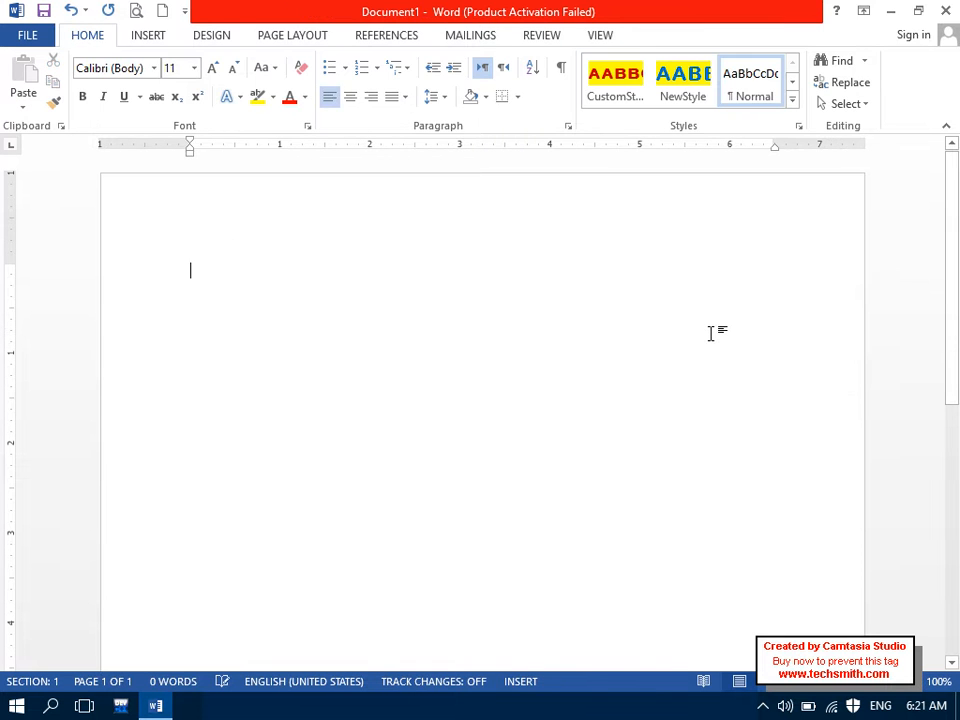
Step: Insert a six-column, two-row table from the Insert > Table grid
{"action": "left_click", "coordinate": [128, 32]}
{"action": "left_click", "coordinate": [123, 90]}
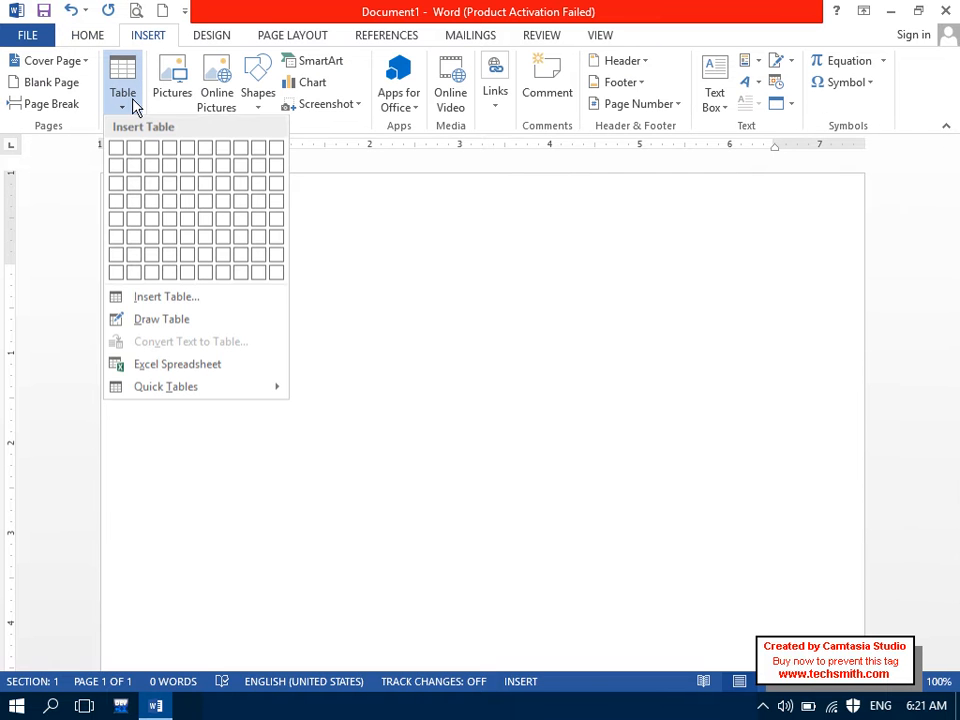
{"action": "left_click", "coordinate": [210, 172]}
Step: Switch the table's text direction to right-to-left from the Home tab
{"action": "left_click", "coordinate": [76, 32]}
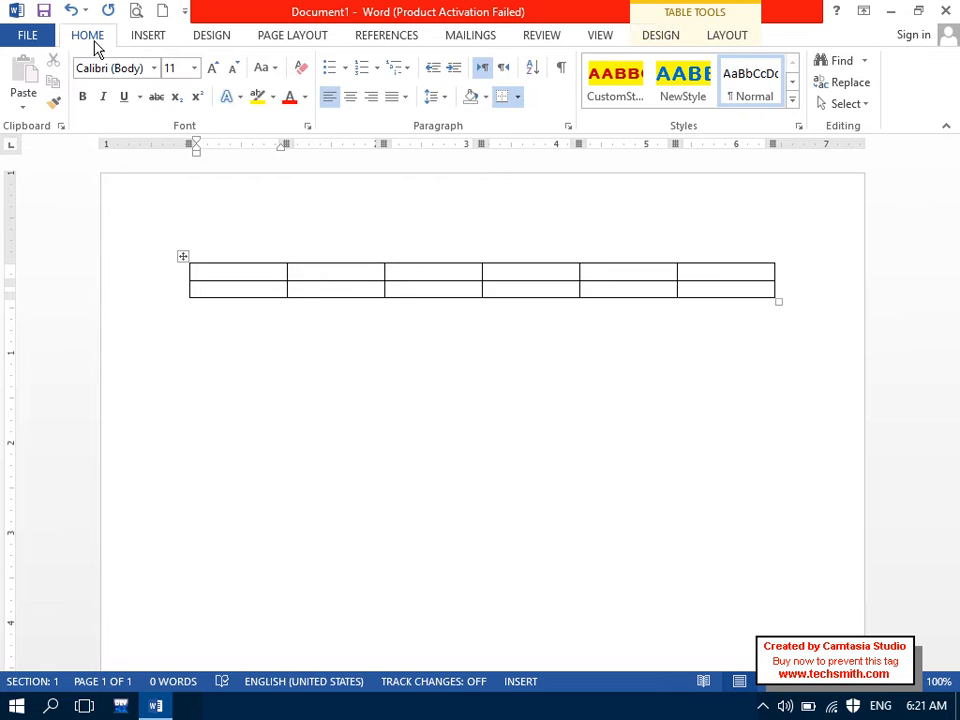
{"action": "left_click", "coordinate": [507, 79]}
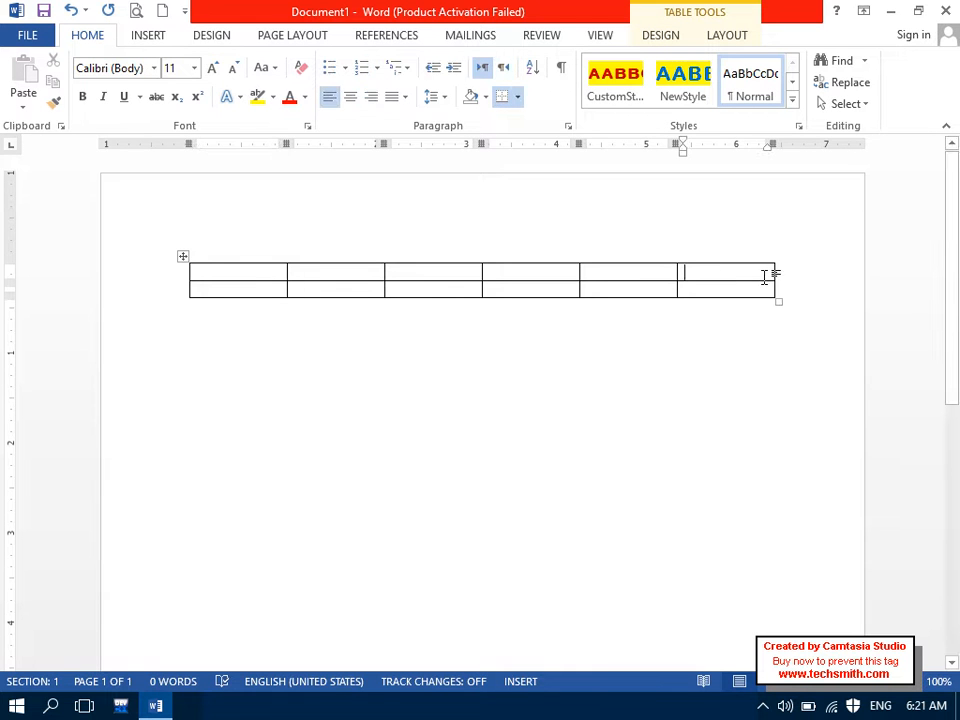
{"action": "left_click", "coordinate": [184, 259]}
{"action": "left_click", "coordinate": [503, 68]}
{"action": "left_click", "coordinate": [715, 279]}
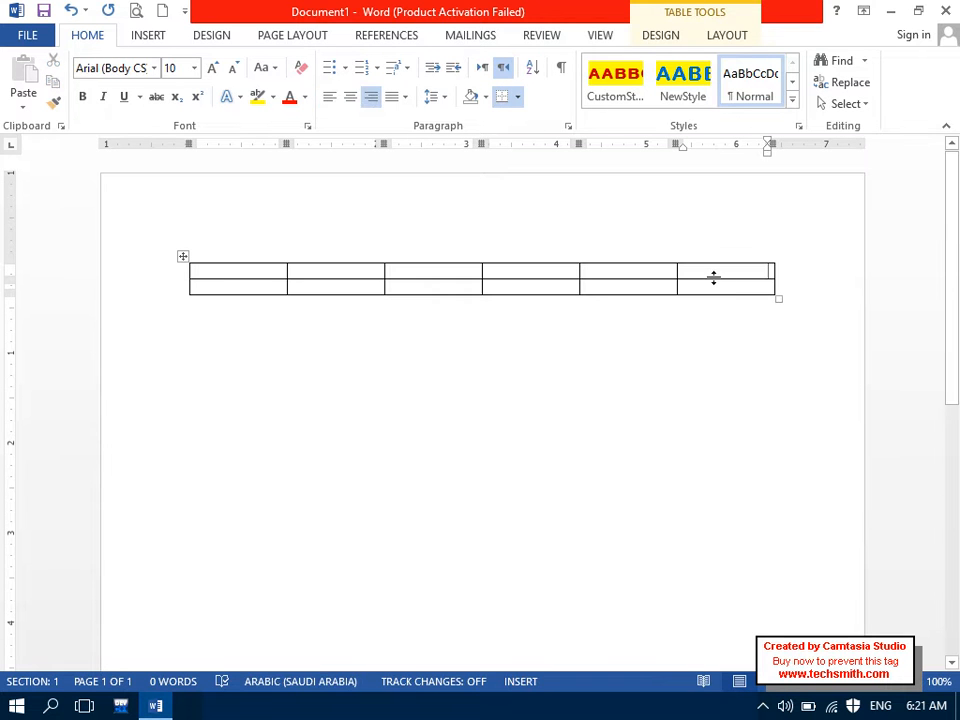
Step: Switch to Pashto input, type 'شماره' in the top-right cell, and dismiss the proofing notice
{"action": "key", "text": "alt+shift"}
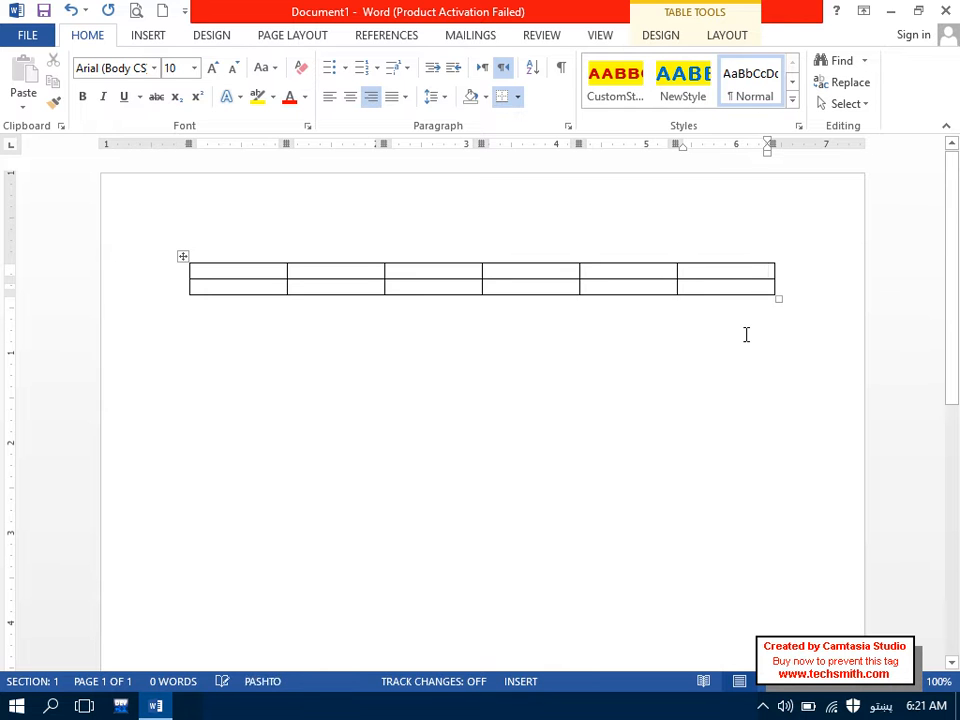
{"action": "type", "text": "شماره"}
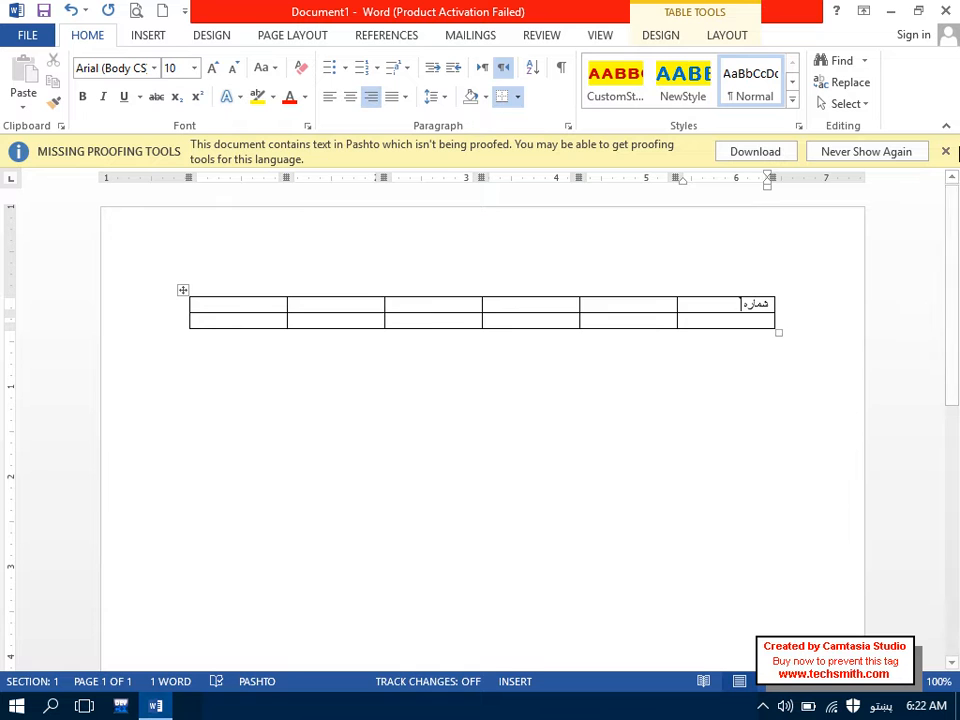
{"action": "left_click", "coordinate": [946, 151]}
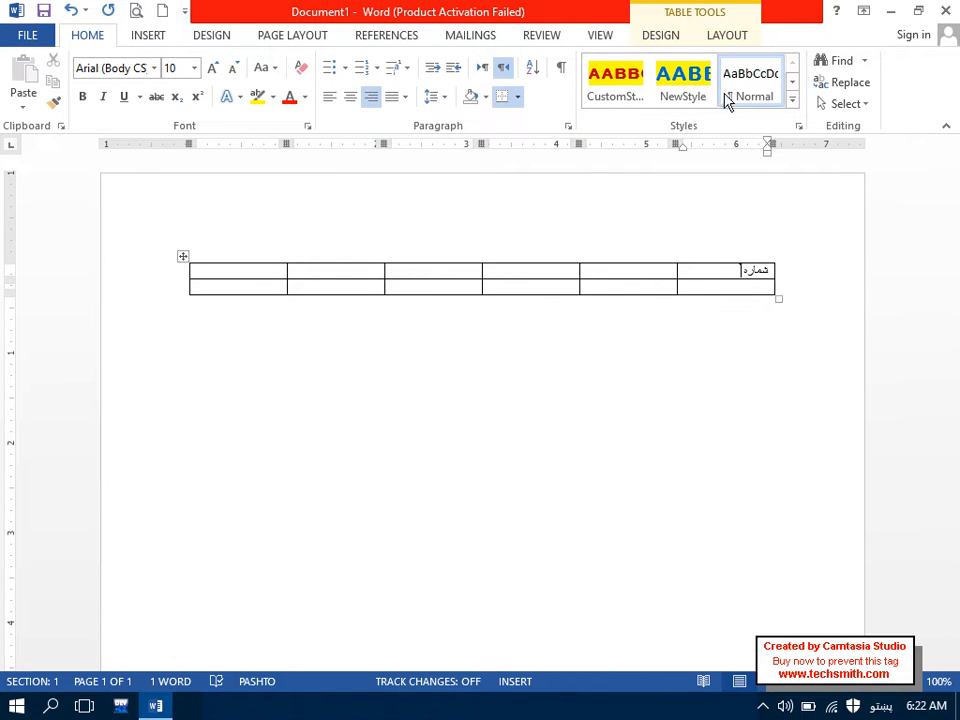
{"action": "left_click", "coordinate": [727, 37]}
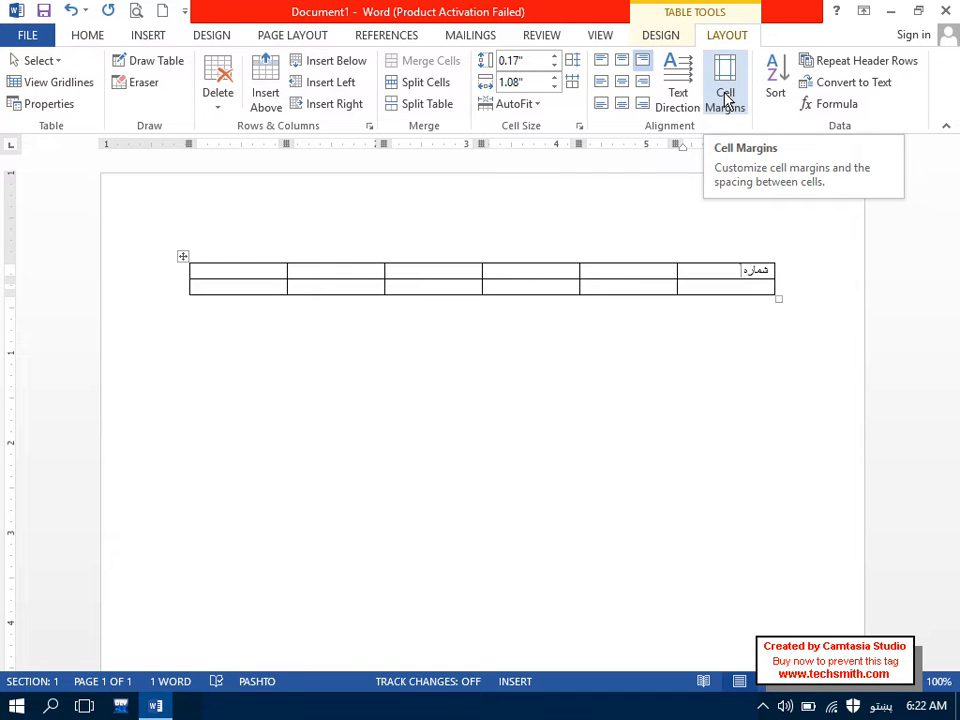
Step: Make the whole first row's text vertical and centred in its cells
{"action": "left_click", "coordinate": [678, 90]}
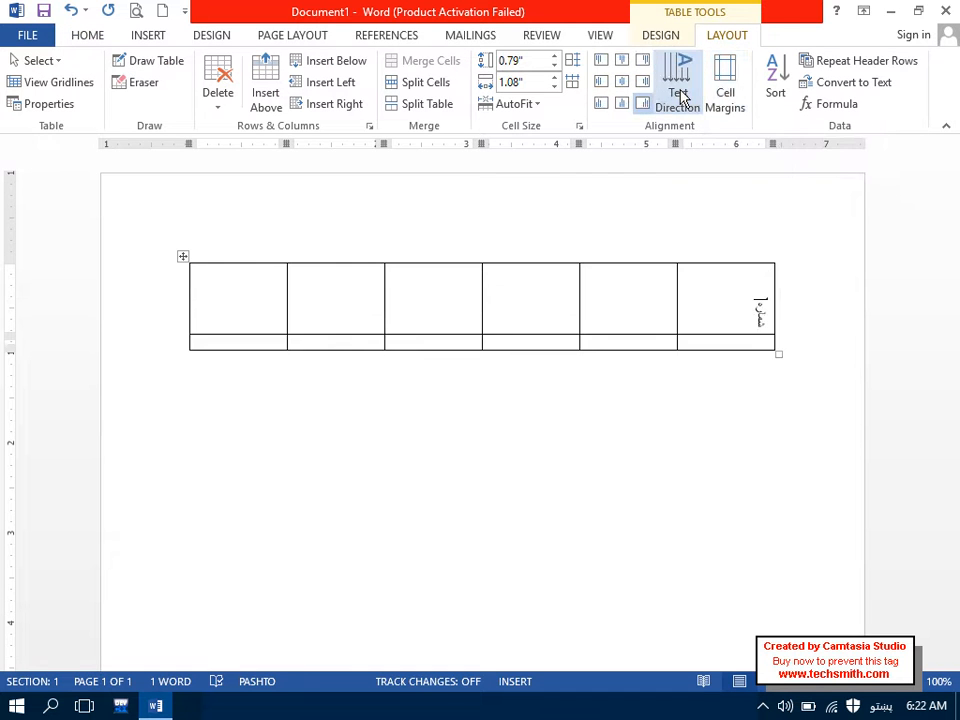
{"action": "left_click", "coordinate": [621, 84]}
{"action": "mouse_move", "coordinate": [678, 258]}
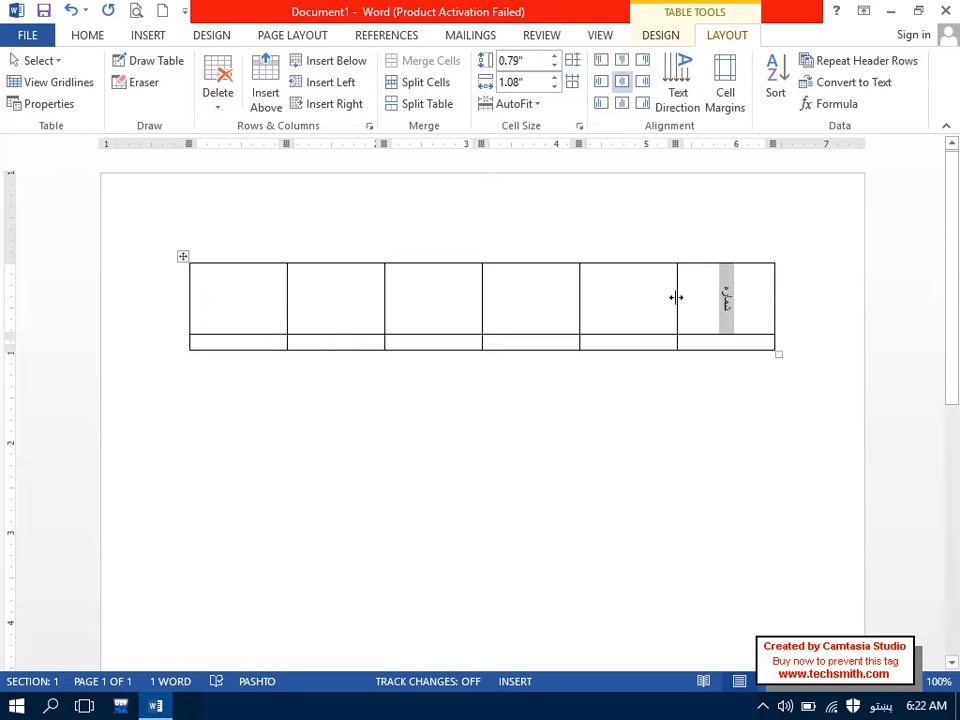
{"action": "left_click", "coordinate": [643, 339]}
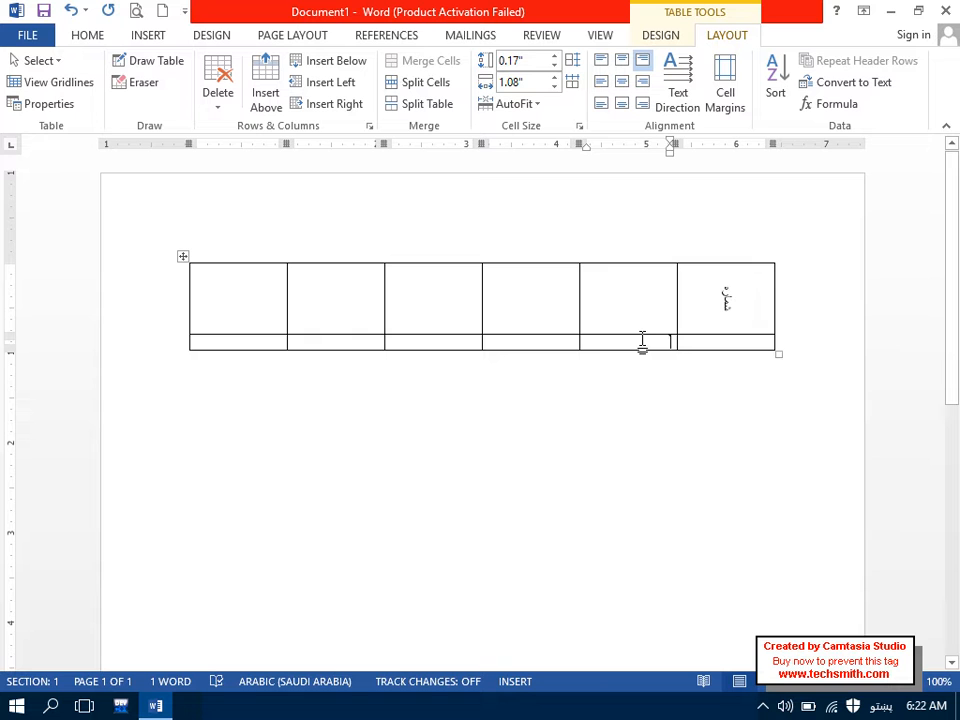
{"action": "left_click", "coordinate": [647, 292]}
{"action": "mouse_move", "coordinate": [740, 305]}
{"action": "left_mouse_down"}
{"action": "mouse_move", "coordinate": [581, 294]}
{"action": "mouse_move", "coordinate": [253, 309]}
{"action": "left_mouse_up"}
{"action": "left_click", "coordinate": [703, 94]}
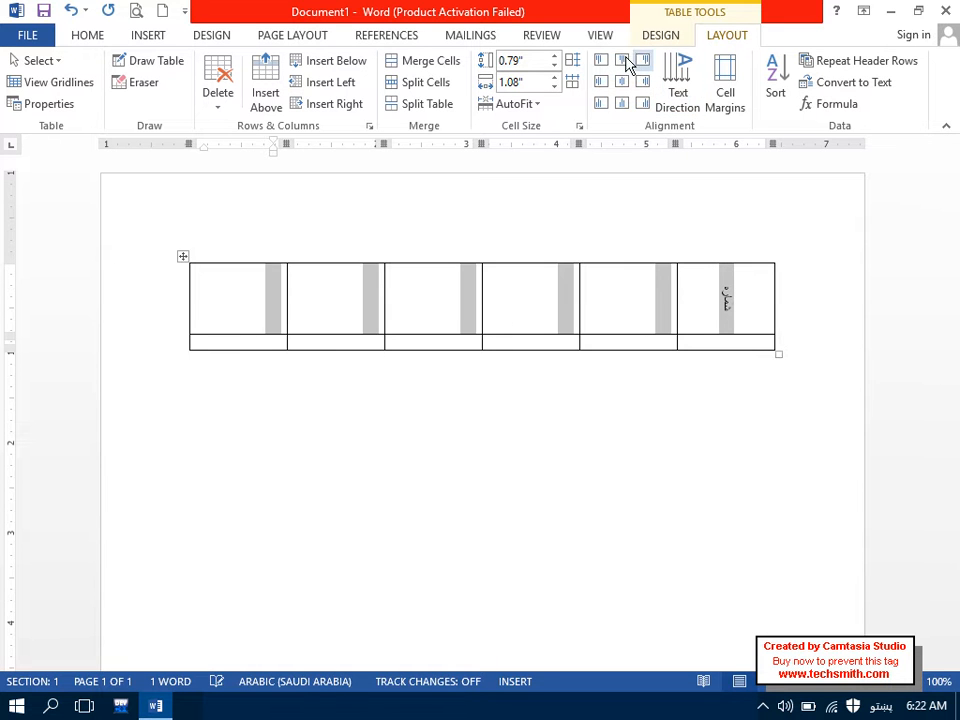
{"action": "left_click", "coordinate": [621, 84]}
Step: Type the Pashto headings 'نوم' and 'پلار نومی' into the fifth and fourth header cells
{"action": "left_click", "coordinate": [663, 298]}
{"action": "type", "text": "نوم"}
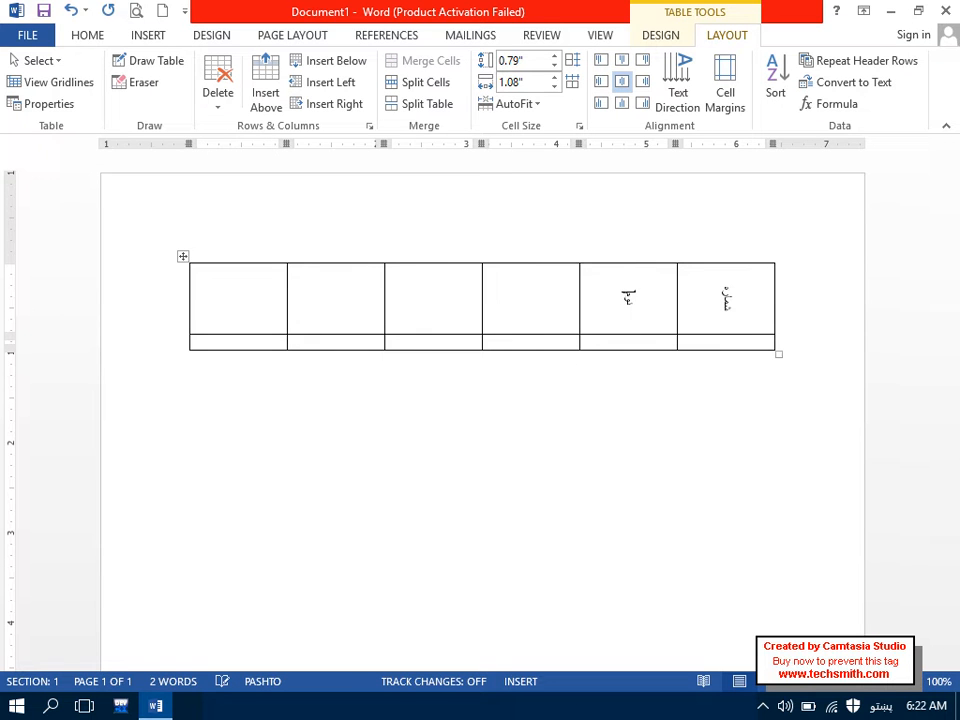
{"action": "left_click", "coordinate": [663, 298]}
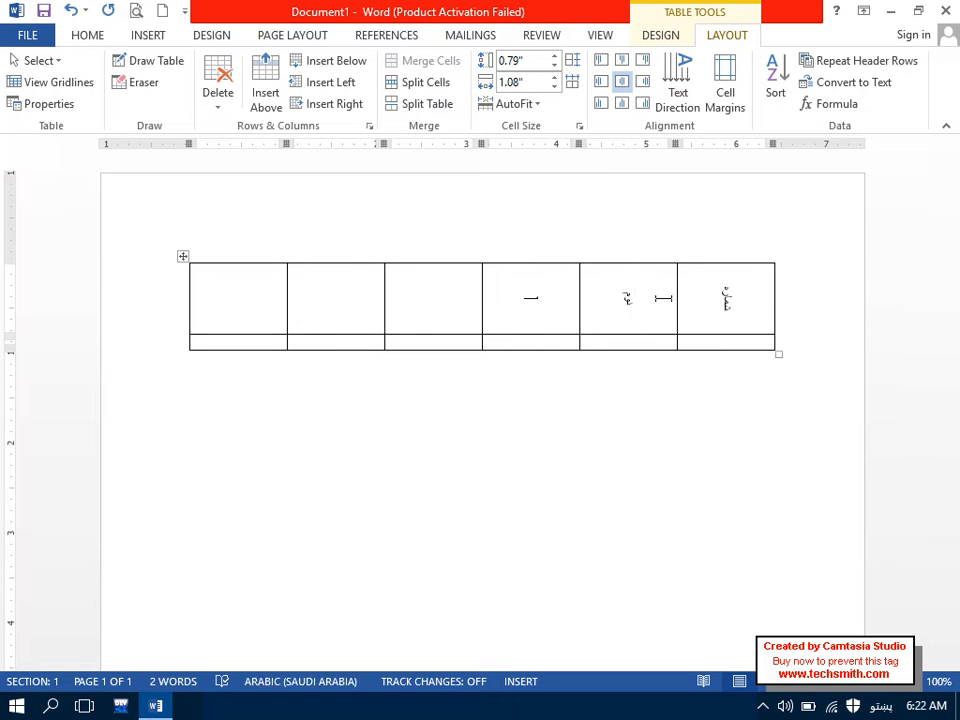
{"action": "type", "text": "پلار نوم"}
{"action": "key", "text": "Return"}
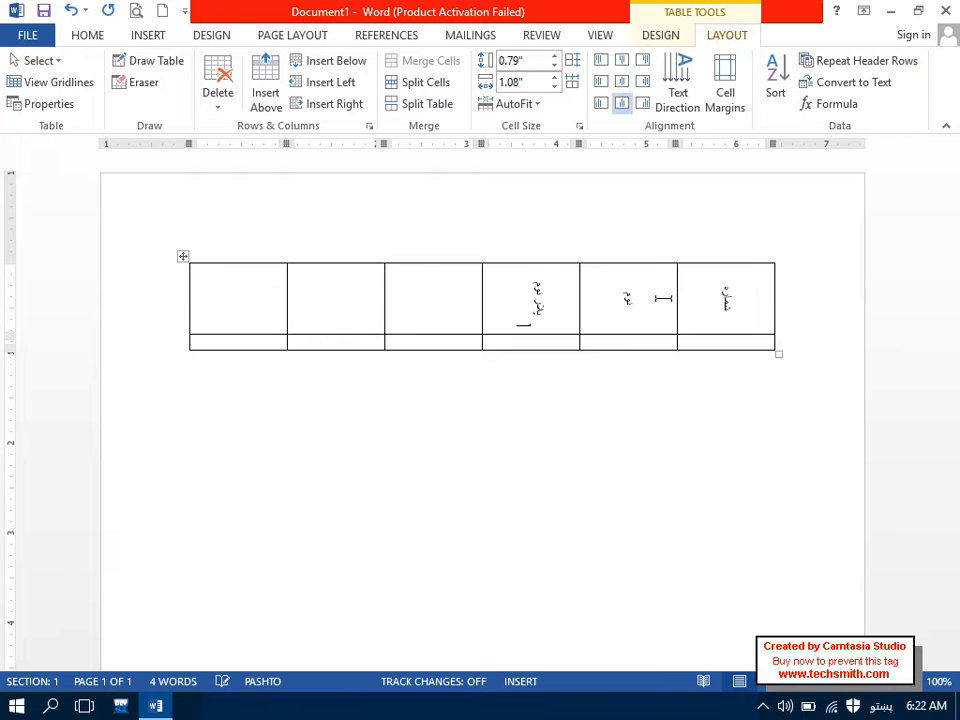
{"action": "key", "text": "BackSpace"}
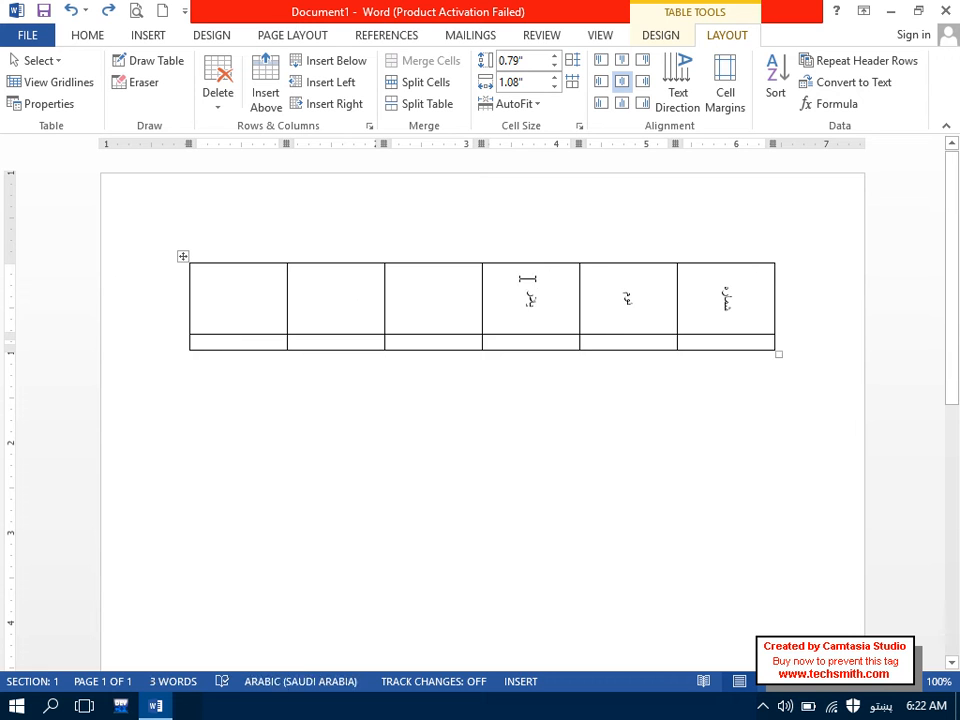
{"action": "type", "text": "ی"}
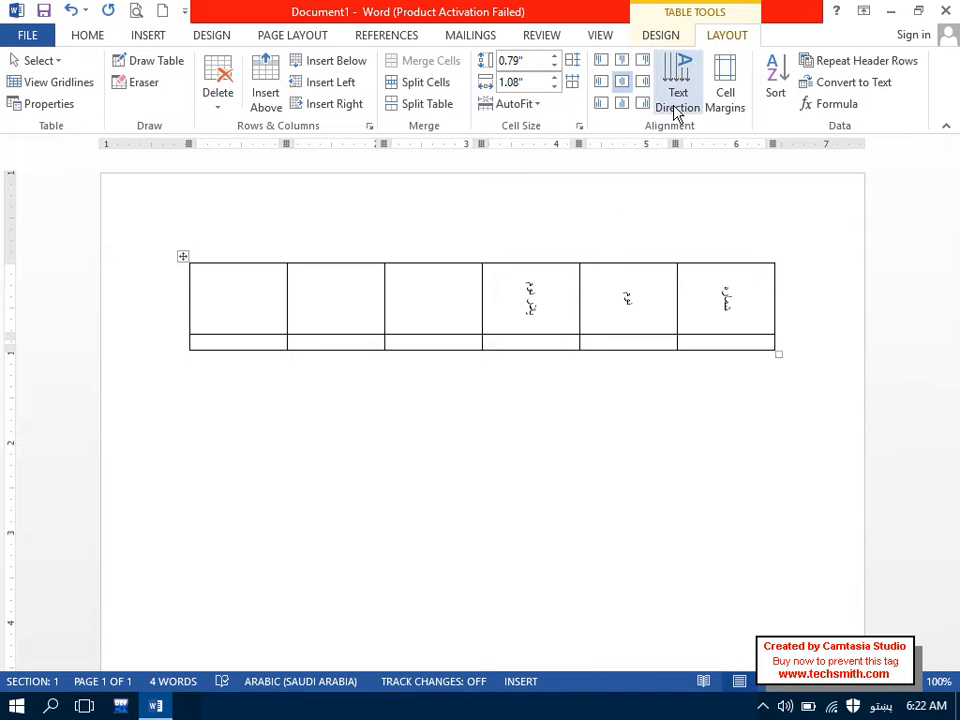
Step: Change the three Pashto headings' text direction and grow their font to 18 pt
{"action": "left_click_drag", "start_coordinate": [525, 310], "coordinate": [733, 306]}
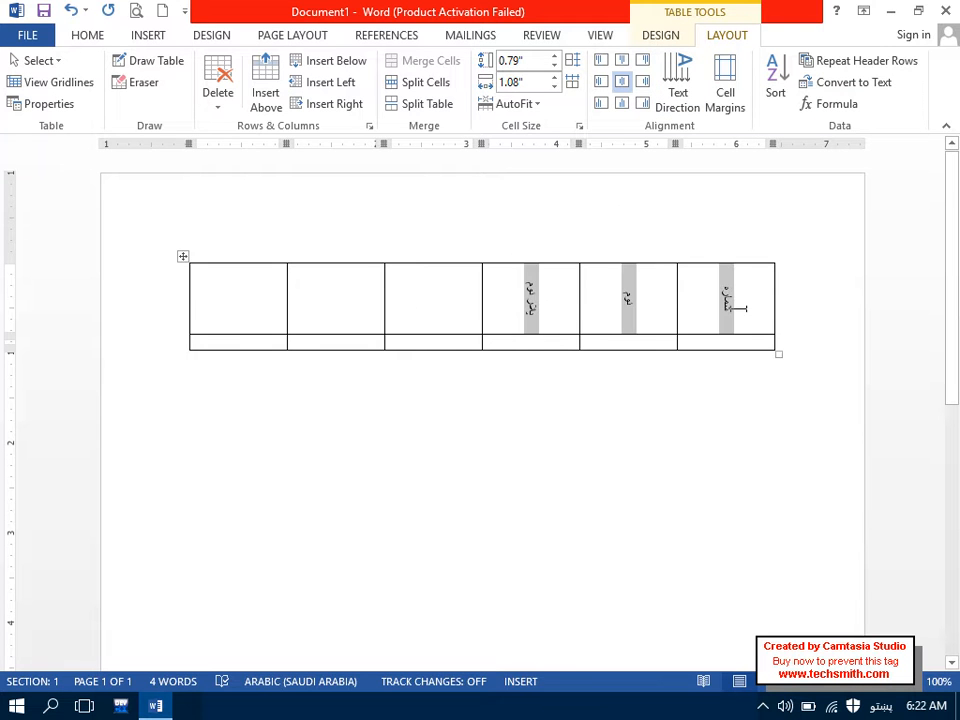
{"action": "left_click", "coordinate": [680, 90]}
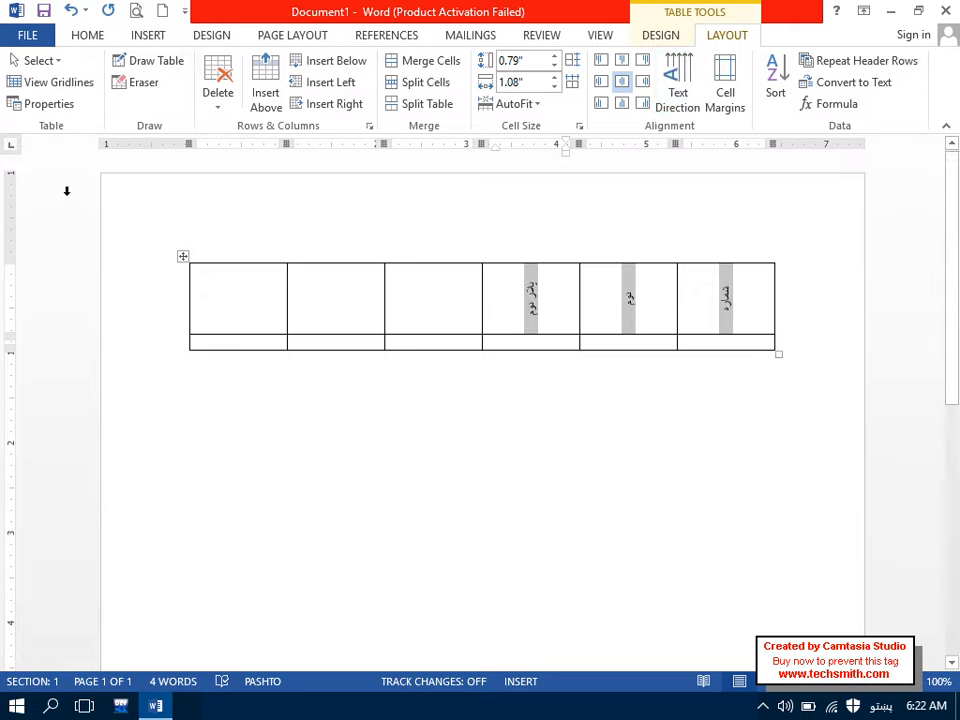
{"action": "left_click", "coordinate": [82, 33]}
{"action": "left_click", "coordinate": [209, 70]}
{"action": "left_click", "coordinate": [209, 70]}
{"action": "left_click", "coordinate": [209, 70]}
{"action": "left_click", "coordinate": [209, 70]}
{"action": "left_click", "coordinate": [209, 70]}
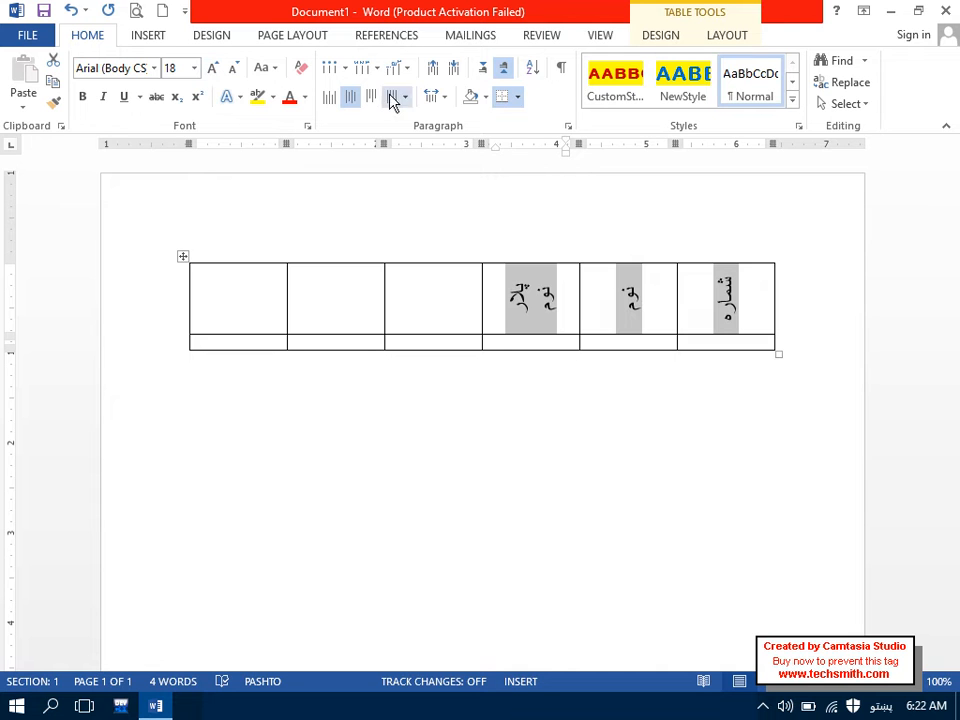
Step: Toggle the headings' text direction so their vertical text runs the opposite way
{"action": "left_click", "coordinate": [721, 38]}
{"action": "left_click", "coordinate": [688, 101]}
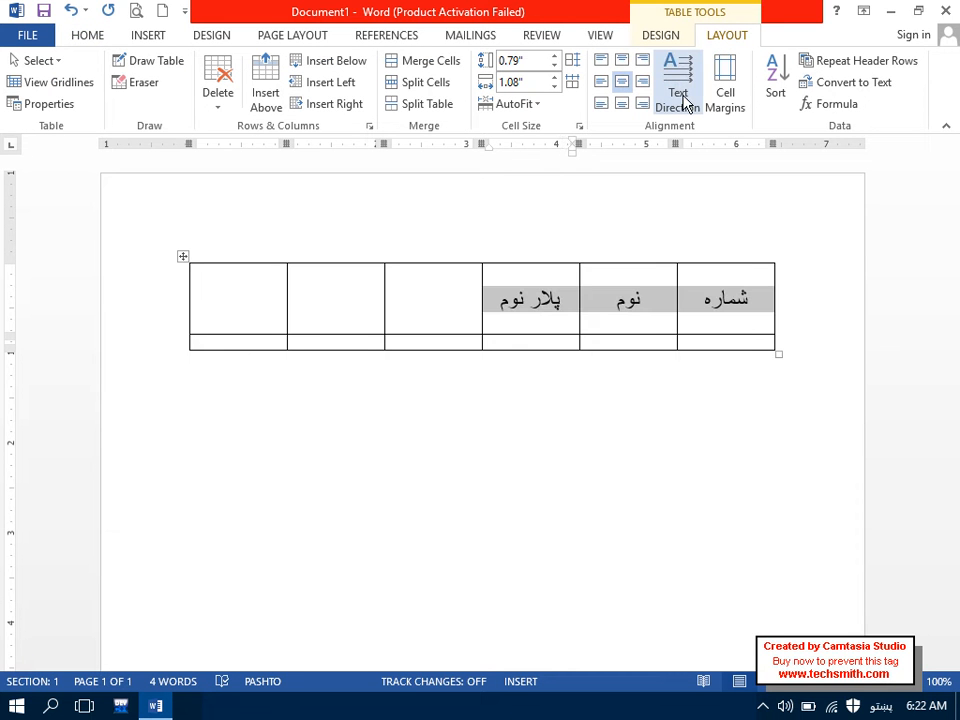
{"action": "left_click", "coordinate": [686, 101]}
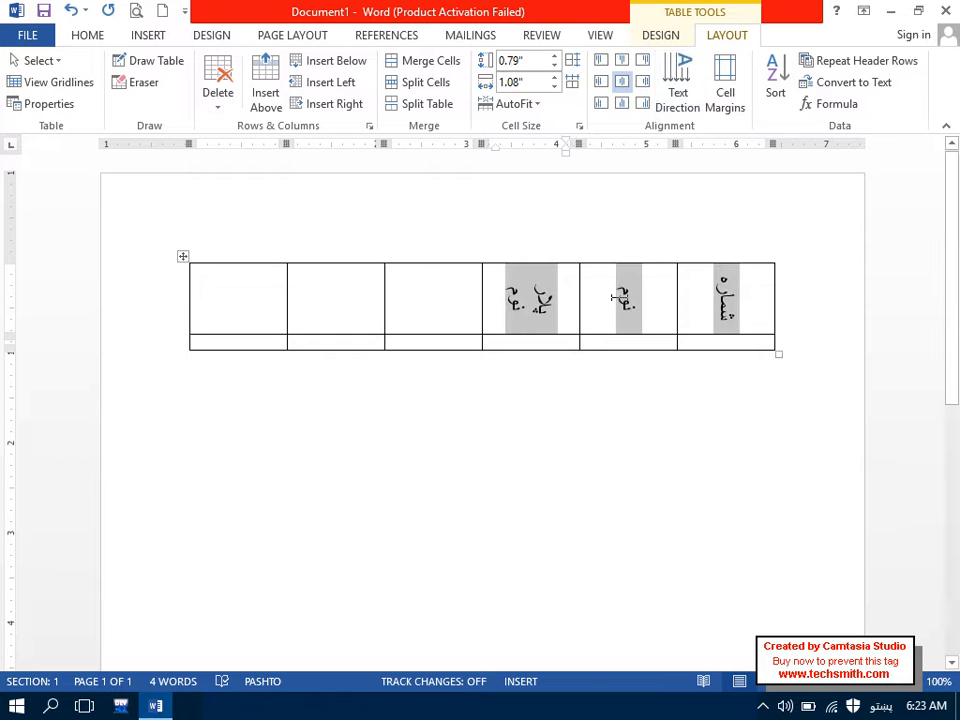
{"action": "left_click", "coordinate": [466, 330]}
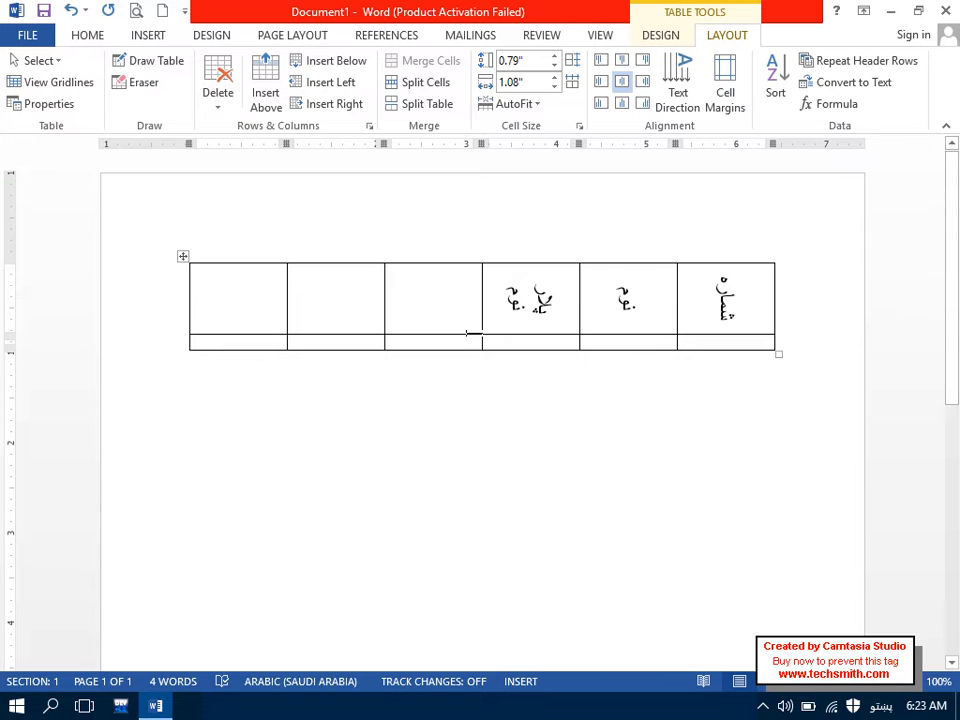
Step: Make the first row about 1.2 inches tall and try column widths of 1.3 and 0.5 inch
{"action": "left_click_drag", "start_coordinate": [475, 337], "coordinate": [476, 364]}
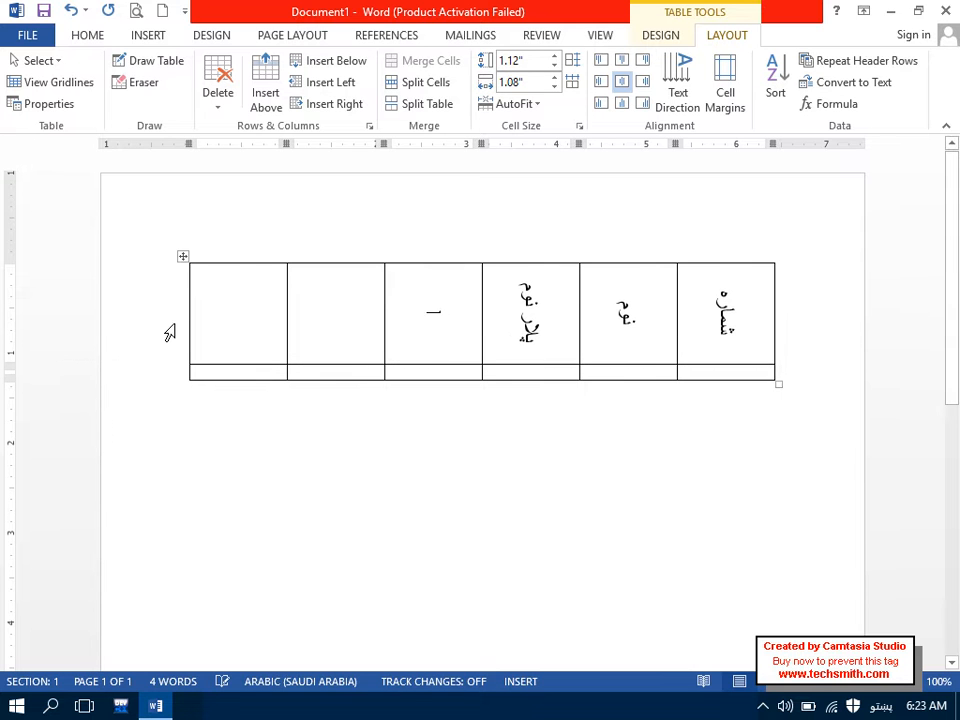
{"action": "left_click_drag", "start_coordinate": [231, 309], "coordinate": [750, 332]}
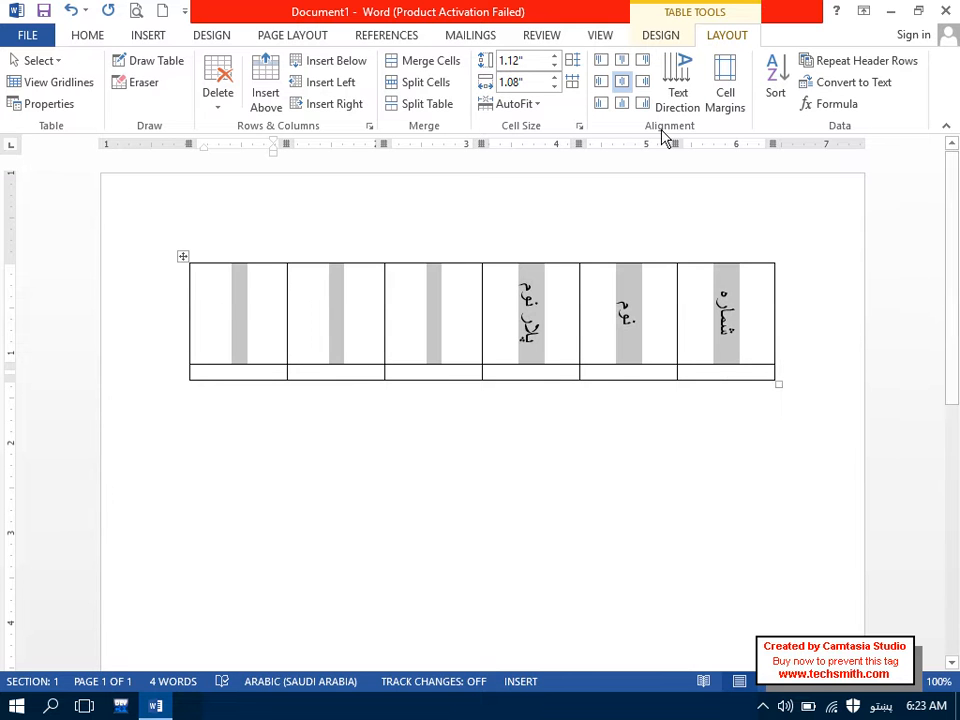
{"action": "left_click", "coordinate": [555, 59]}
{"action": "left_click", "coordinate": [554, 77]}
{"action": "left_click", "coordinate": [554, 77]}
{"action": "left_click_drag", "start_coordinate": [554, 86], "coordinate": [556, 87]}
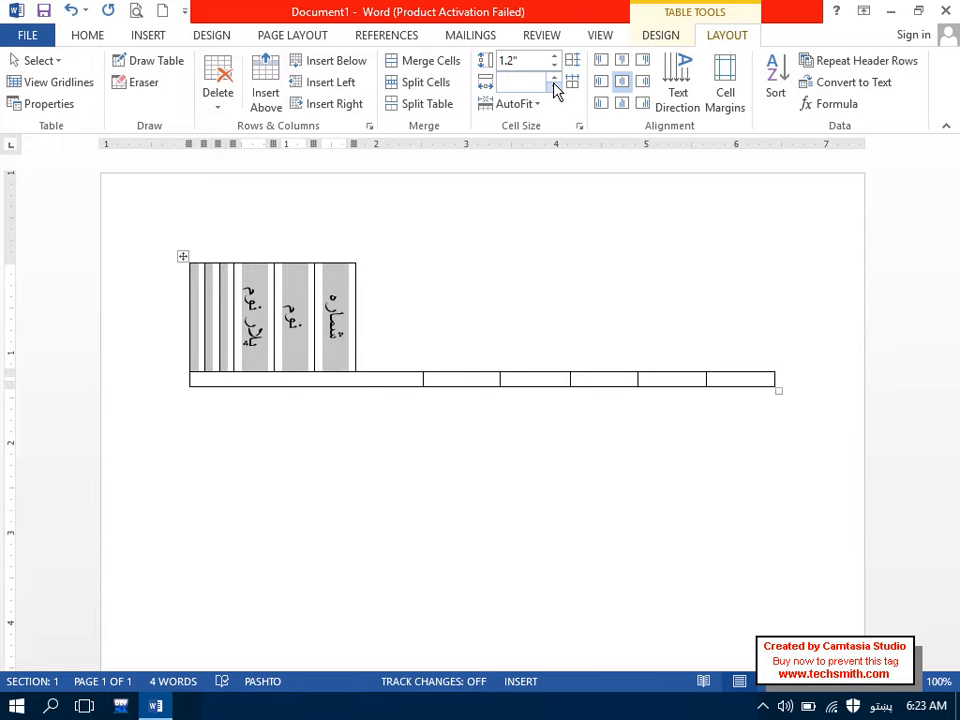
{"action": "left_click", "coordinate": [411, 328]}
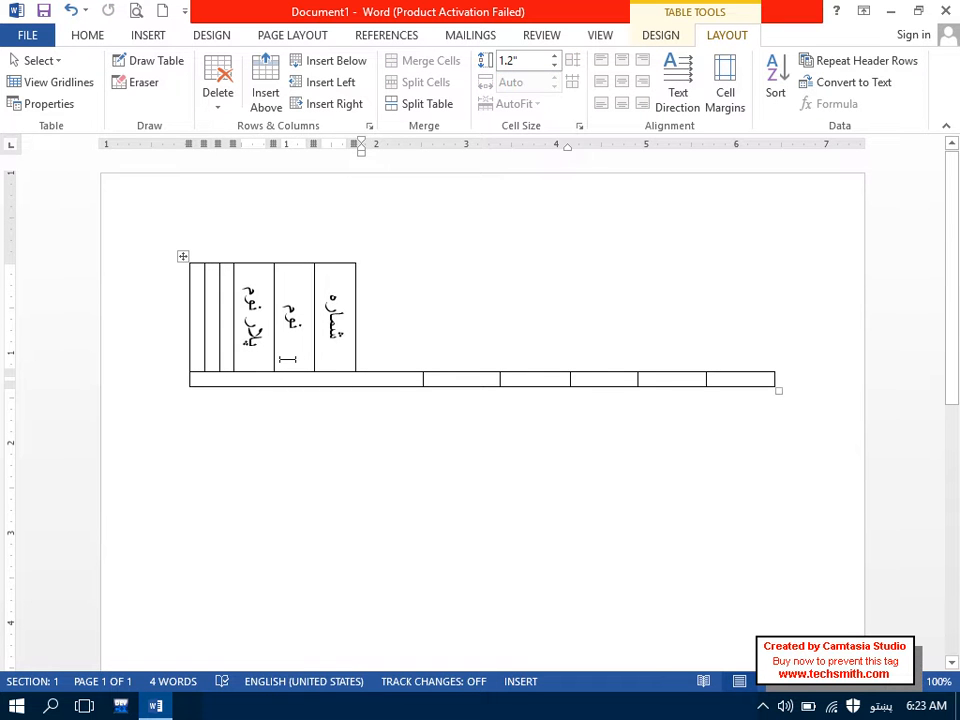
Step: Undo the column width edits, widen the table, and keep undoing until the table is removed
{"action": "key", "text": "ctrl+z"}
{"action": "key", "text": "ctrl+z"}
{"action": "key", "text": "ctrl+z"}
{"action": "key", "text": "ctrl+z"}
{"action": "key", "text": "ctrl+z"}
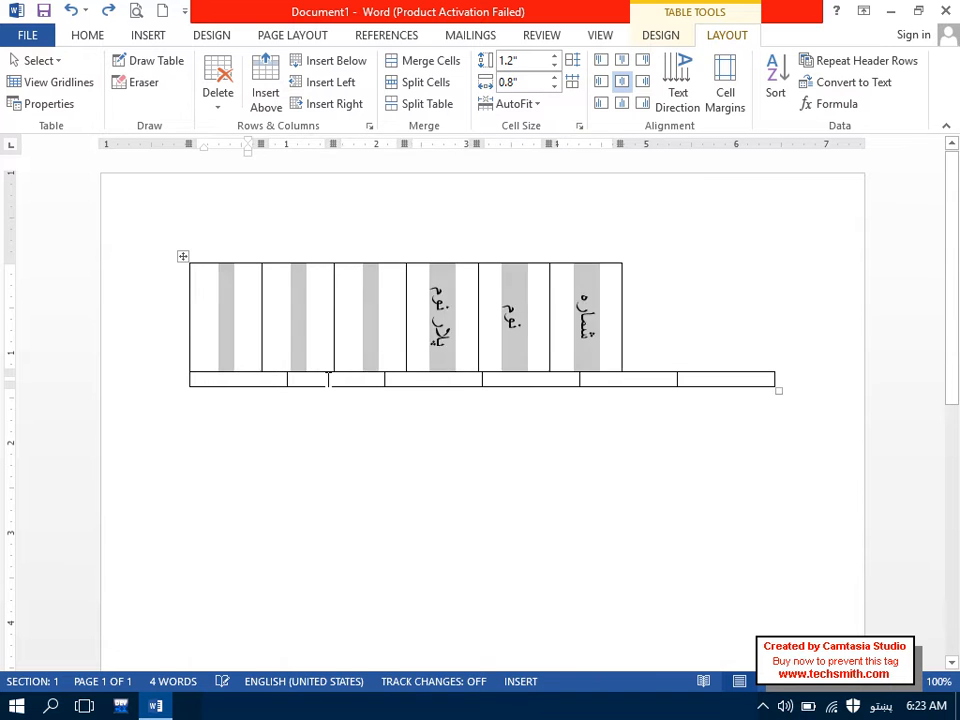
{"action": "key", "text": "ctrl+z"}
{"action": "key", "text": "ctrl+z"}
{"action": "key", "text": "ctrl+z"}
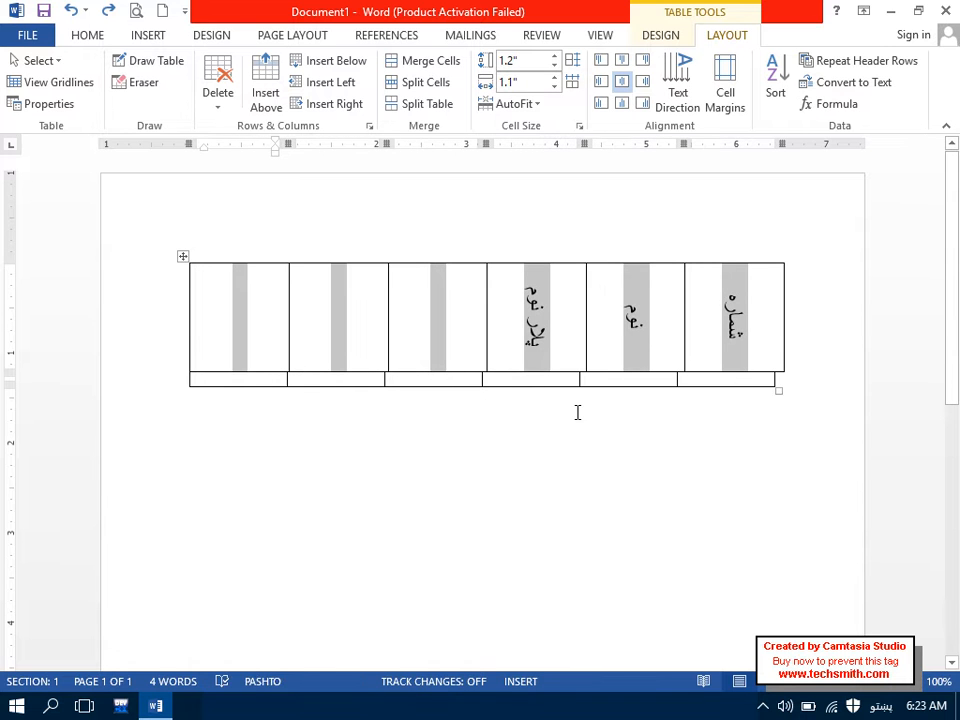
{"action": "left_click_drag", "start_coordinate": [782, 392], "coordinate": [789, 388]}
{"action": "left_click_drag", "start_coordinate": [542, 306], "coordinate": [748, 308]}
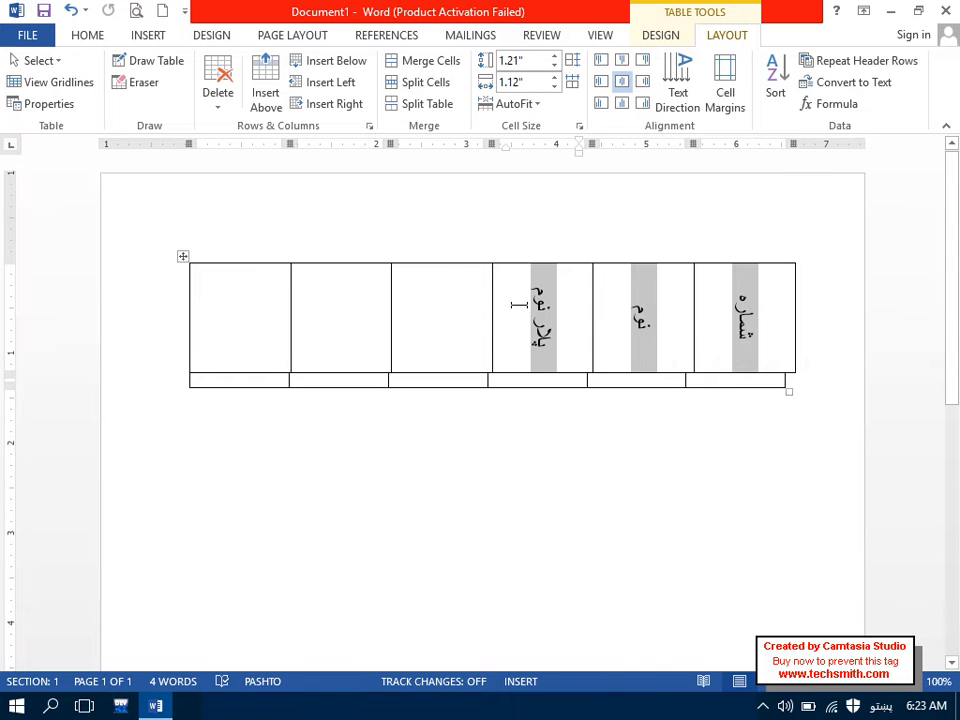
{"action": "key", "text": "ctrl+z"}
{"action": "key", "text": "ctrl+z"}
{"action": "key", "text": "ctrl+z"}
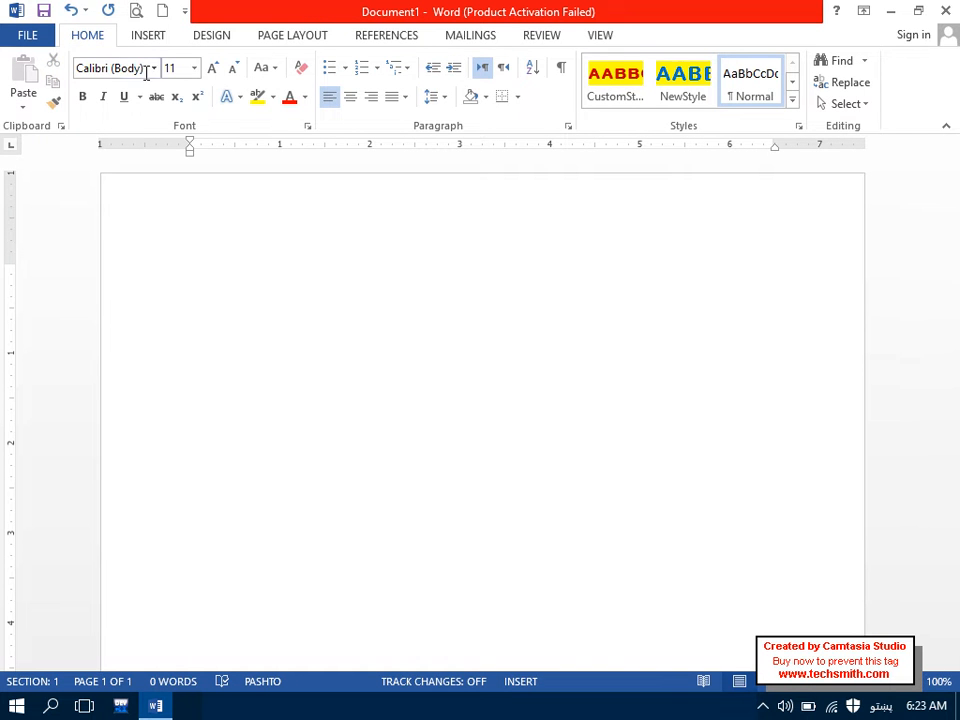
{"action": "left_click", "coordinate": [148, 36]}
{"action": "left_click", "coordinate": [124, 104]}
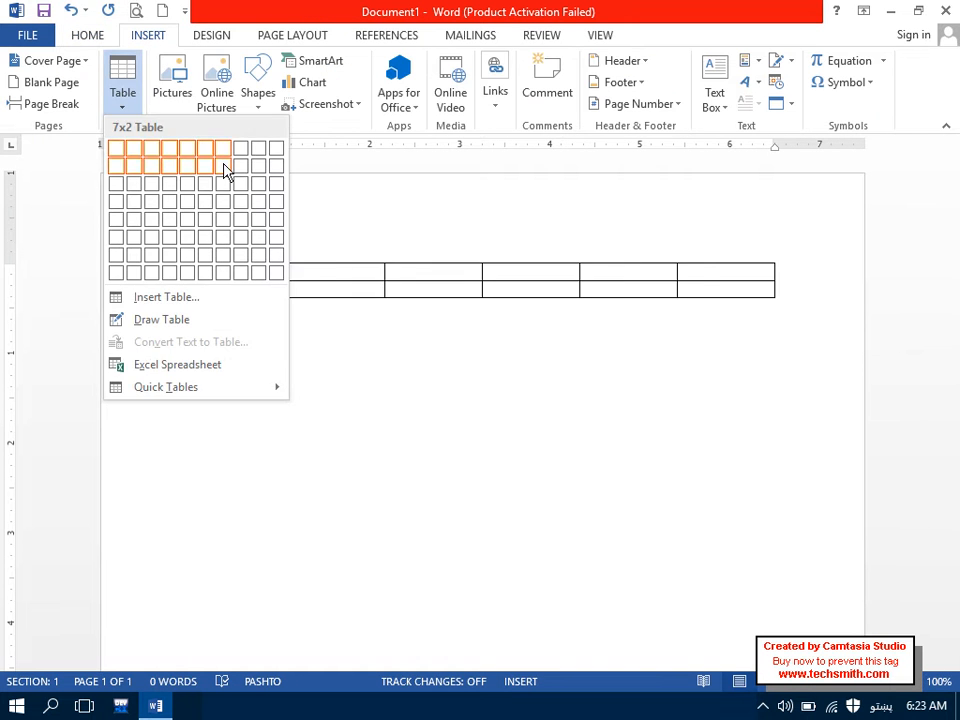
{"action": "left_click", "coordinate": [275, 150]}
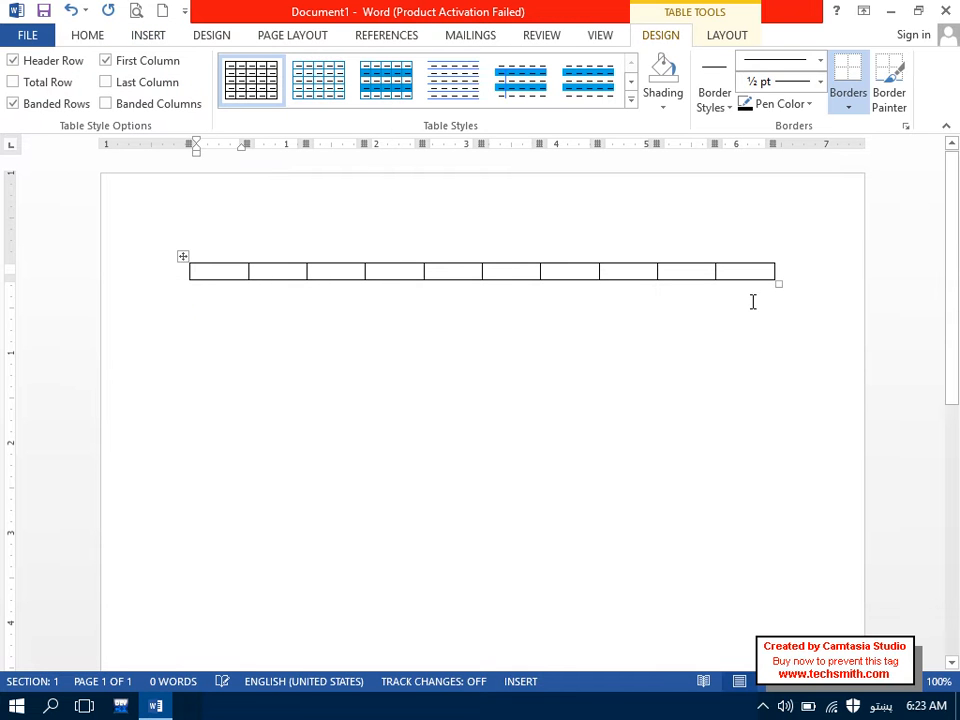
{"action": "left_click_drag", "start_coordinate": [748, 276], "coordinate": [229, 231]}
{"action": "left_click", "coordinate": [745, 36]}
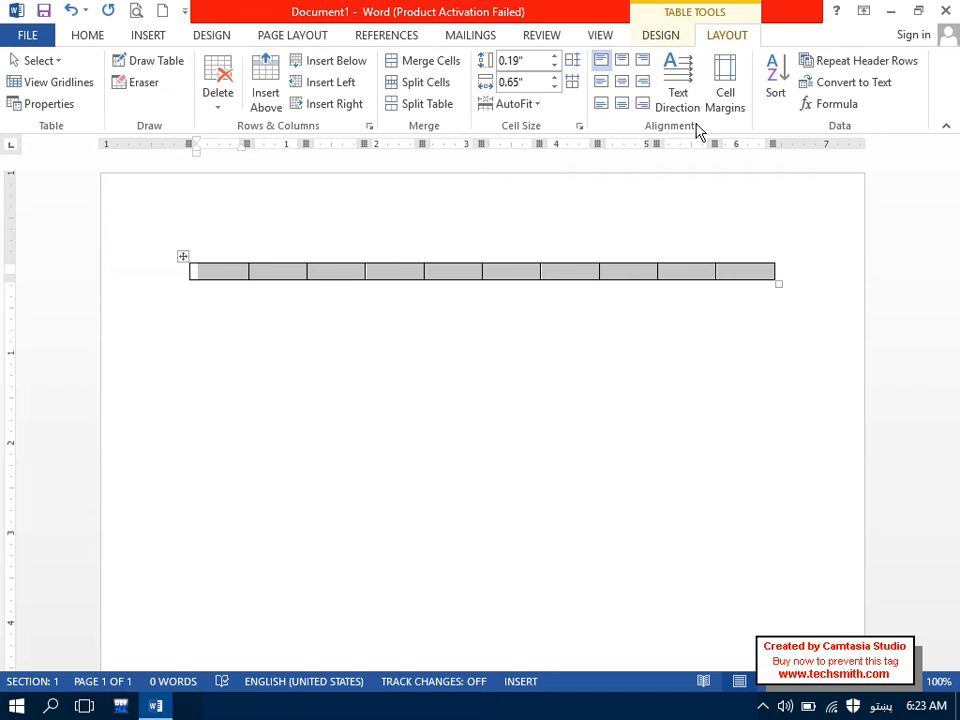
{"action": "left_click", "coordinate": [679, 95]}
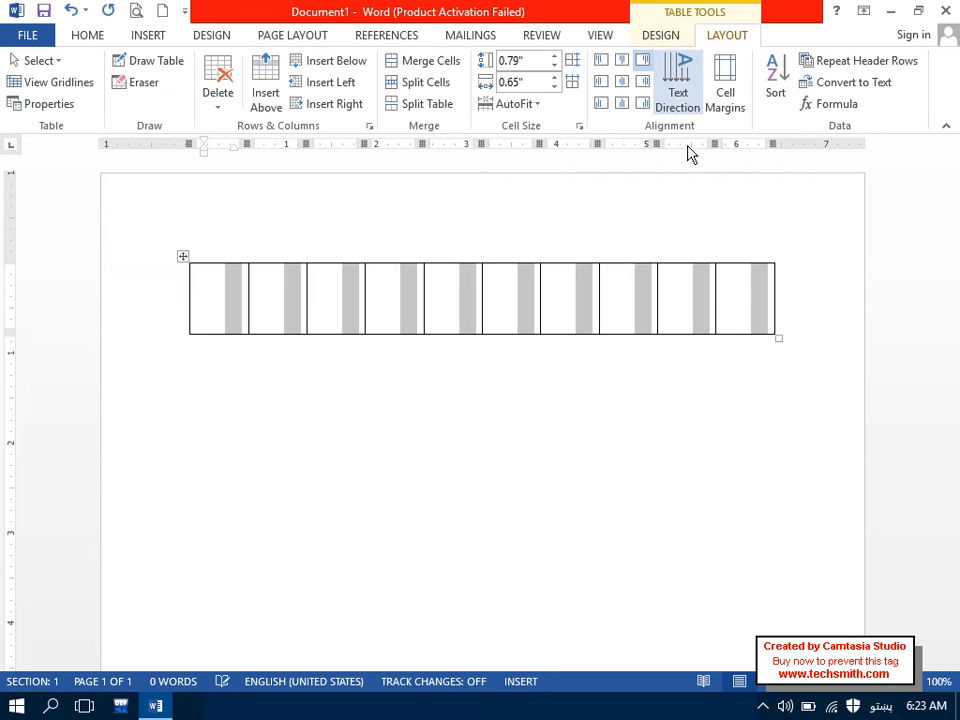
{"action": "left_click", "coordinate": [553, 80]}
{"action": "left_click", "coordinate": [553, 87]}
{"action": "left_click", "coordinate": [553, 87]}
{"action": "left_click", "coordinate": [553, 87]}
{"action": "left_click", "coordinate": [553, 87]}
{"action": "left_click", "coordinate": [553, 87]}
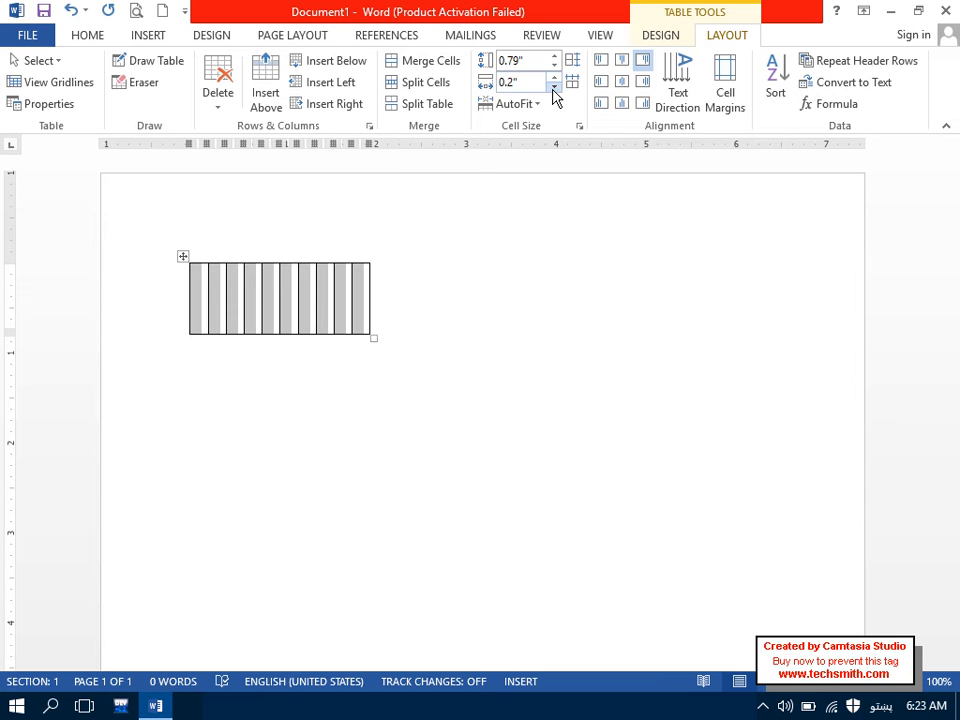
{"action": "left_click", "coordinate": [363, 325]}
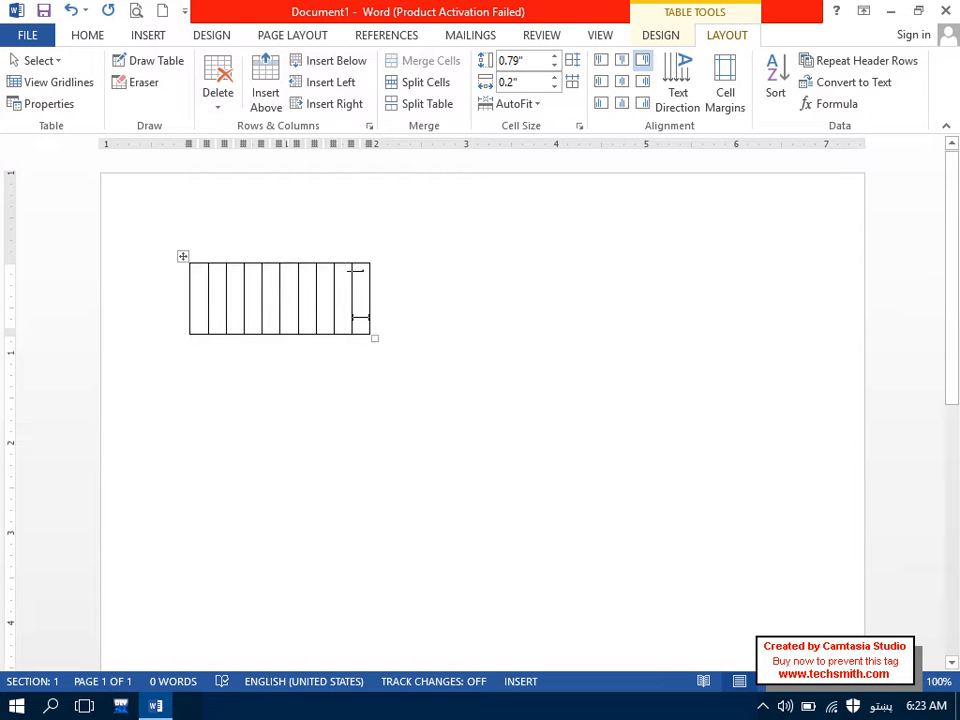
{"action": "type", "text": "سلام"}
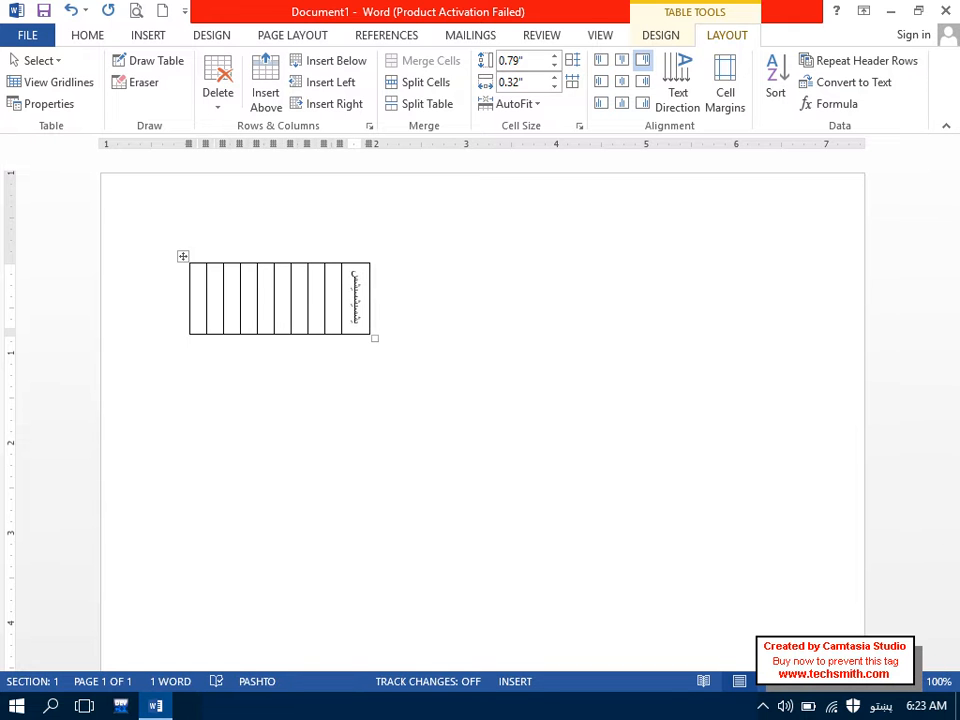
{"action": "key", "text": "ctrl+z"}
{"action": "key", "text": "ctrl+z"}
{"action": "key", "text": "ctrl+z"}
{"action": "key", "text": "ctrl+z"}
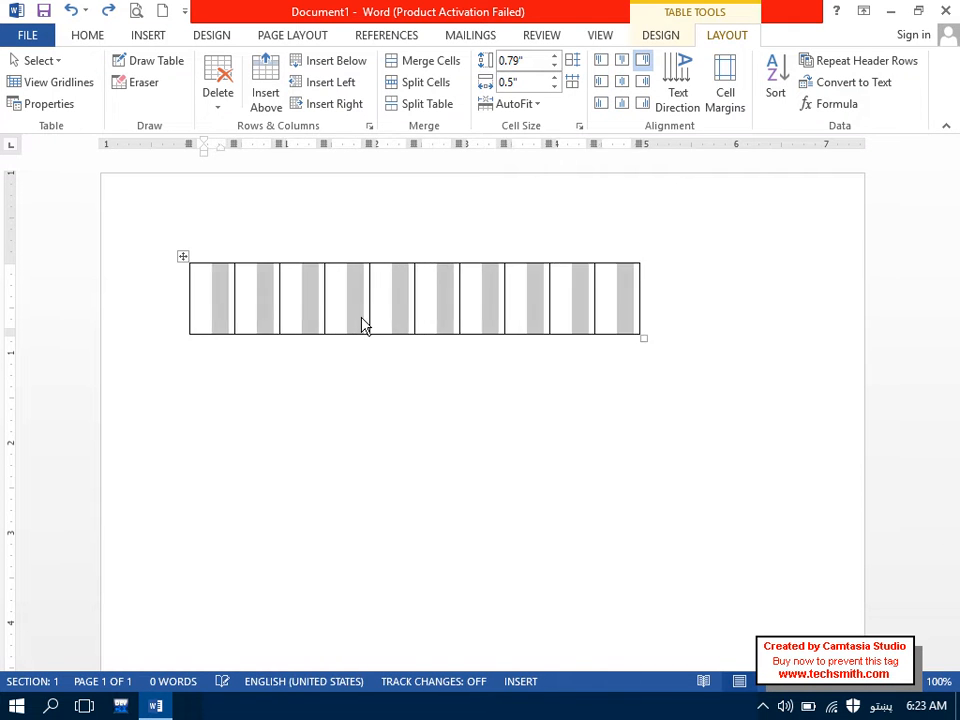
{"action": "key", "text": "ctrl+z"}
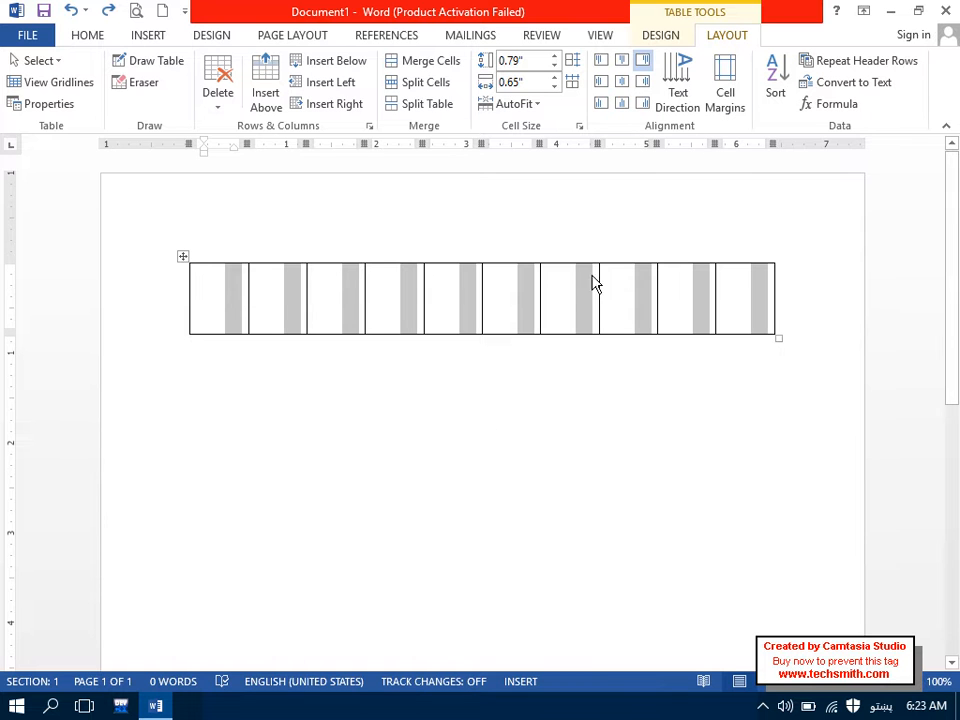
{"action": "left_click", "coordinate": [737, 308]}
{"action": "key", "text": "ctrl+z"}
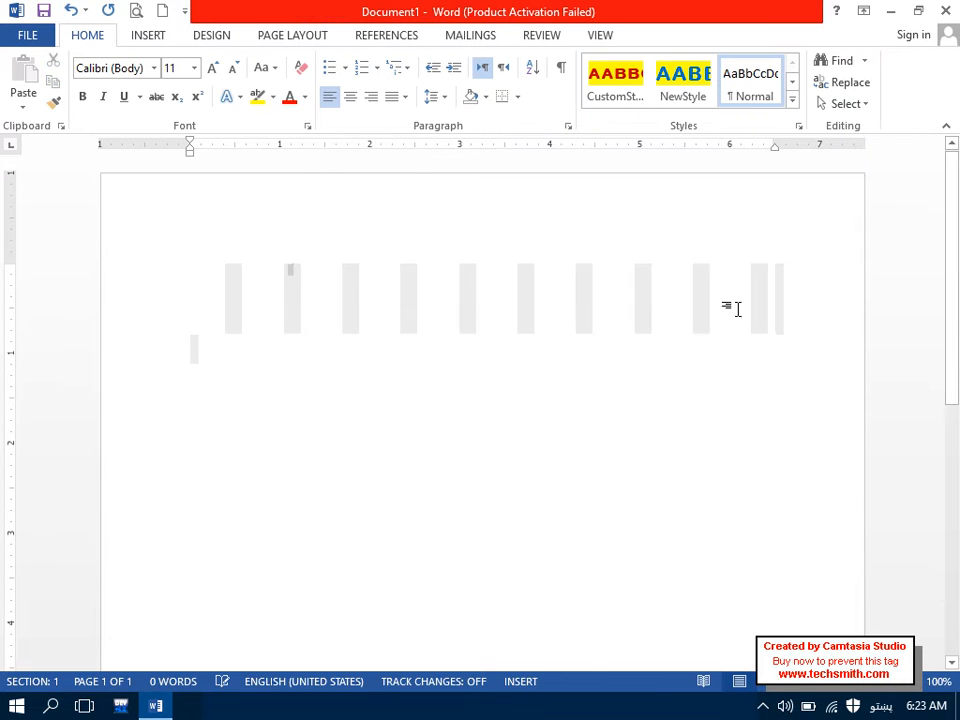
Step: Insert a six-column, two-row table and switch the keyboard to English
{"action": "left_click", "coordinate": [150, 36]}
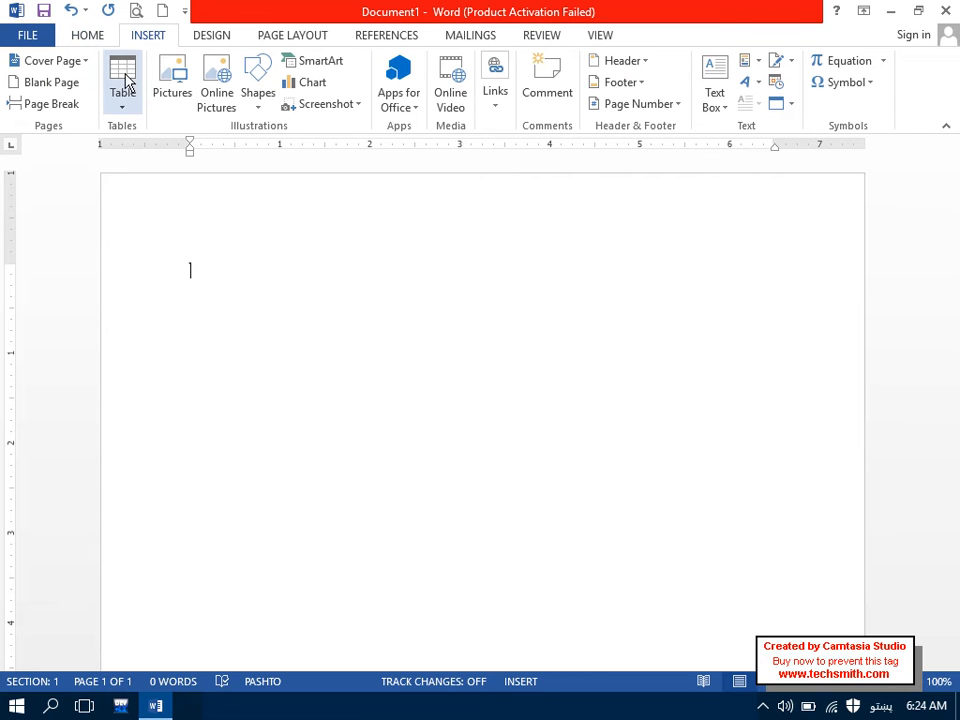
{"action": "left_click", "coordinate": [122, 88]}
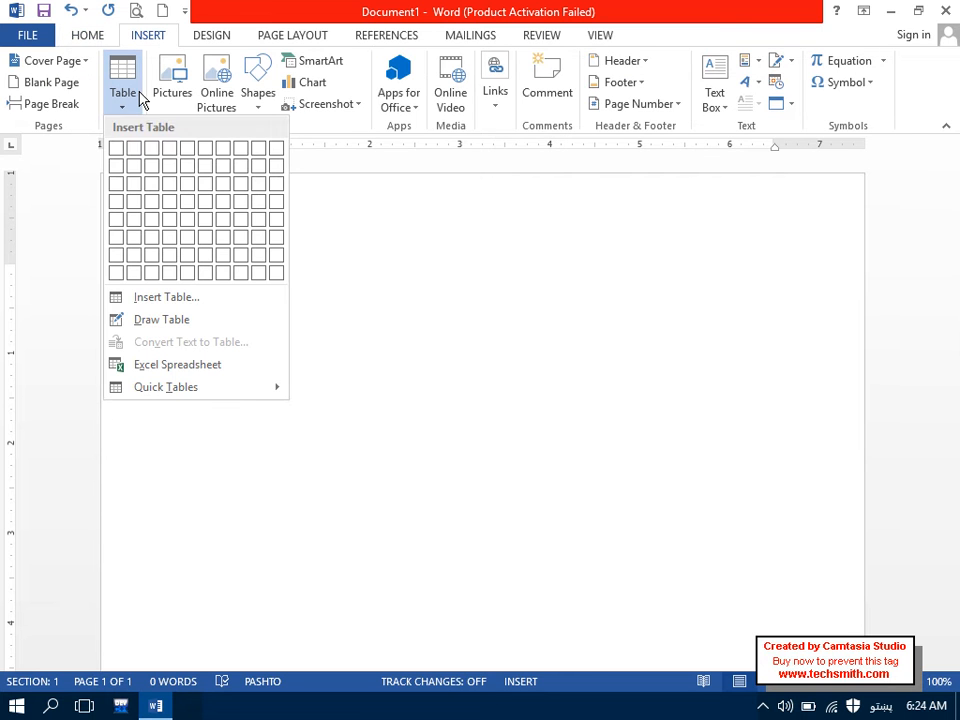
{"action": "left_click", "coordinate": [210, 170]}
{"action": "key", "text": "alt+shift"}
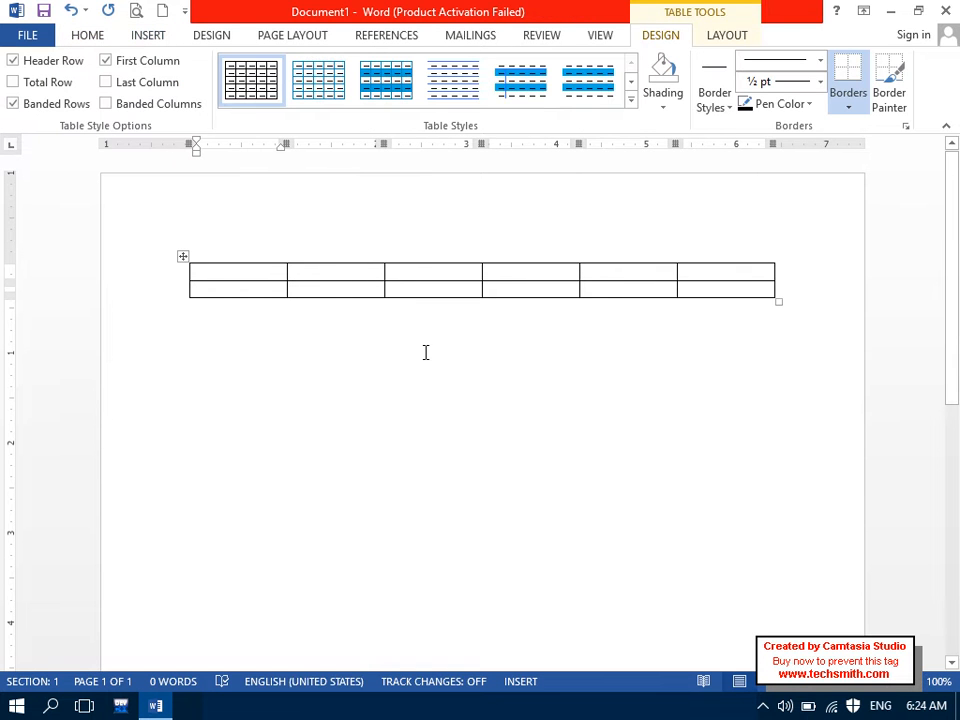
Step: Type the headings Name, Post, Salary and Bonus in the first four header cells
{"action": "type", "text": "Name"}
{"action": "key", "text": "Tab"}
{"action": "type", "text": "Post"}
{"action": "key", "text": "Tab"}
{"action": "key", "text": "Caps_Lock"}
{"action": "type", "text": "S"}
{"action": "key", "text": "Caps_Lock"}
{"action": "type", "text": "a"}
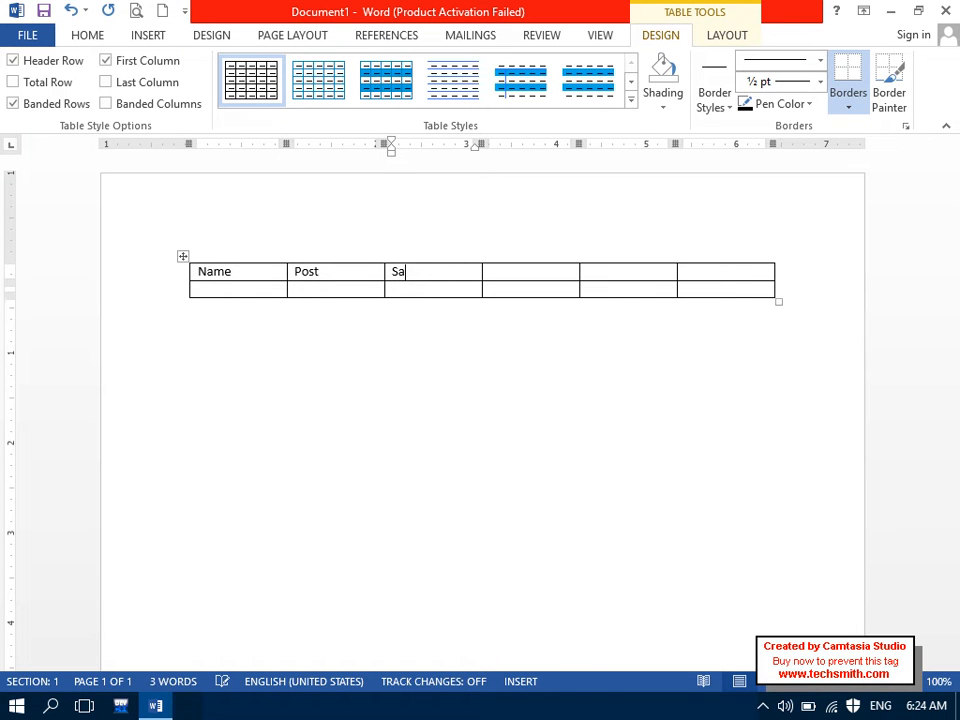
{"action": "type", "text": "lary"}
{"action": "key", "text": "Tab"}
{"action": "key", "text": "Caps_Lock"}
{"action": "type", "text": "B"}
{"action": "key", "text": "Caps_Lock"}
{"action": "type", "text": "onus"}
Step: Enter Total and Remarks in the last two header cells and select the header row
{"action": "key", "text": "Tab"}
{"action": "type", "text": "t"}
{"action": "key", "text": "Caps_Lock"}
{"action": "type", "text": "OTAL"}
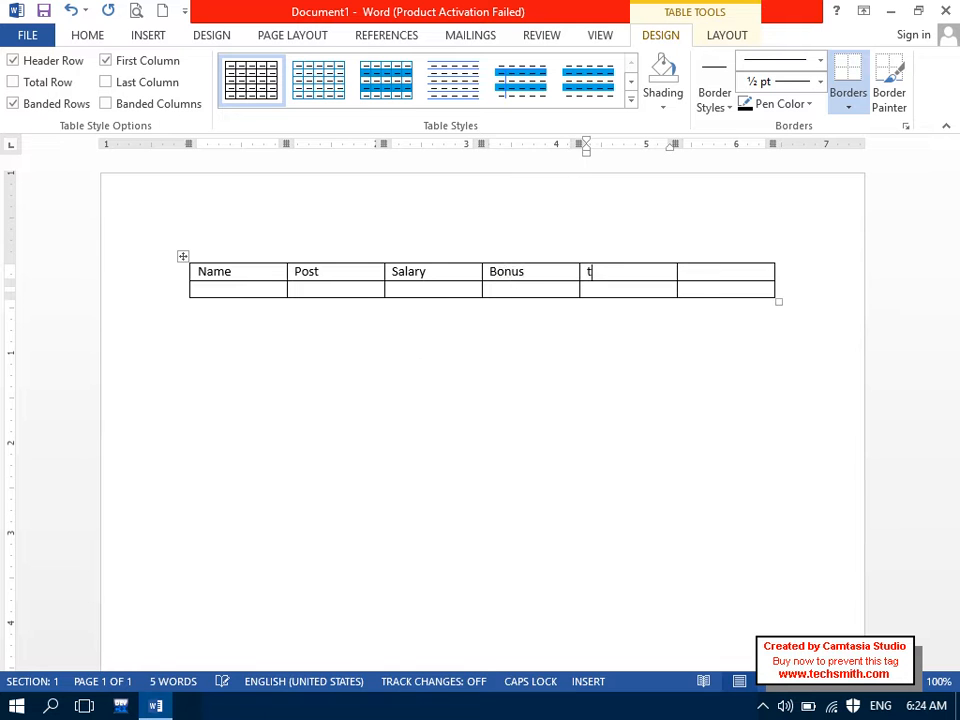
{"action": "key", "text": "Tab"}
{"action": "type", "text": "R"}
{"action": "key", "text": "Caps_Lock"}
{"action": "type", "text": "emak"}
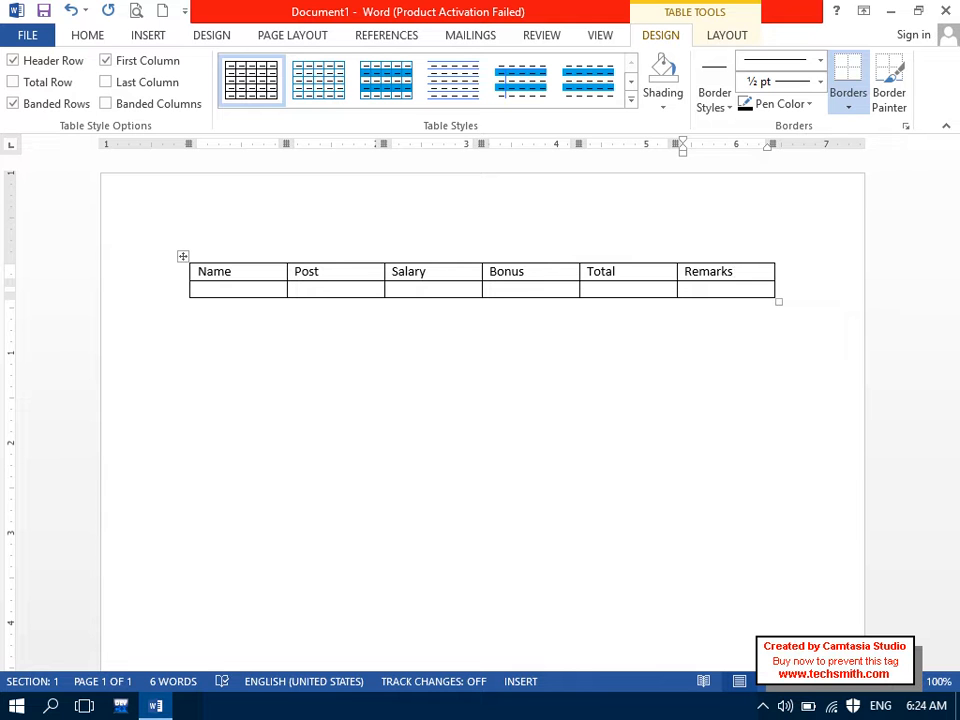
{"action": "left_click_drag", "start_coordinate": [722, 266], "coordinate": [254, 255]}
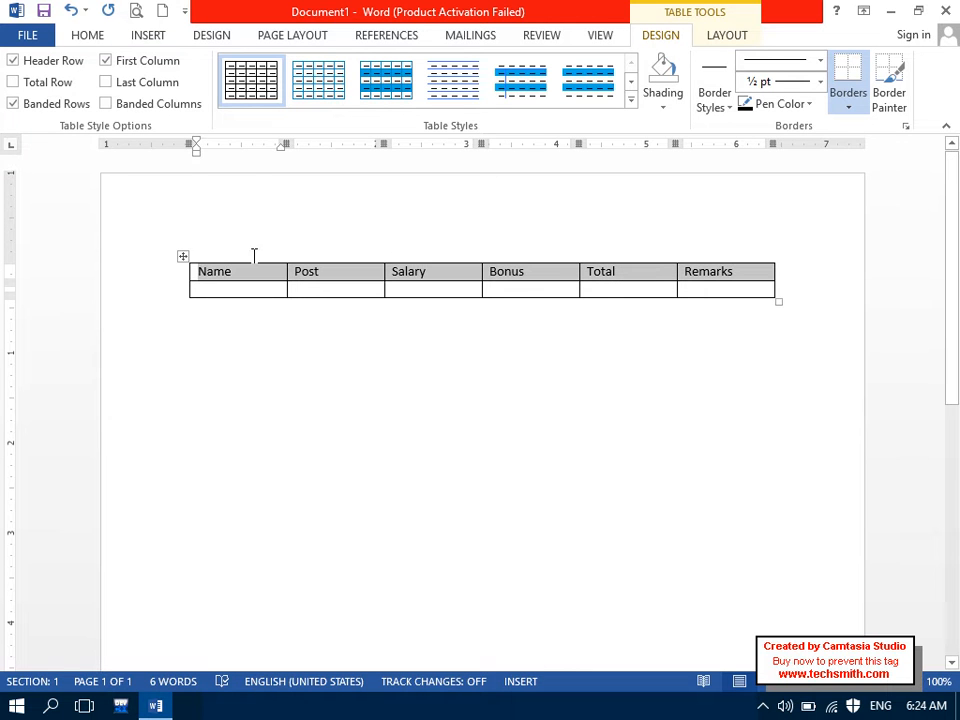
Step: Centre the header text and enlarge it to 12 pt
{"action": "left_click", "coordinate": [90, 37]}
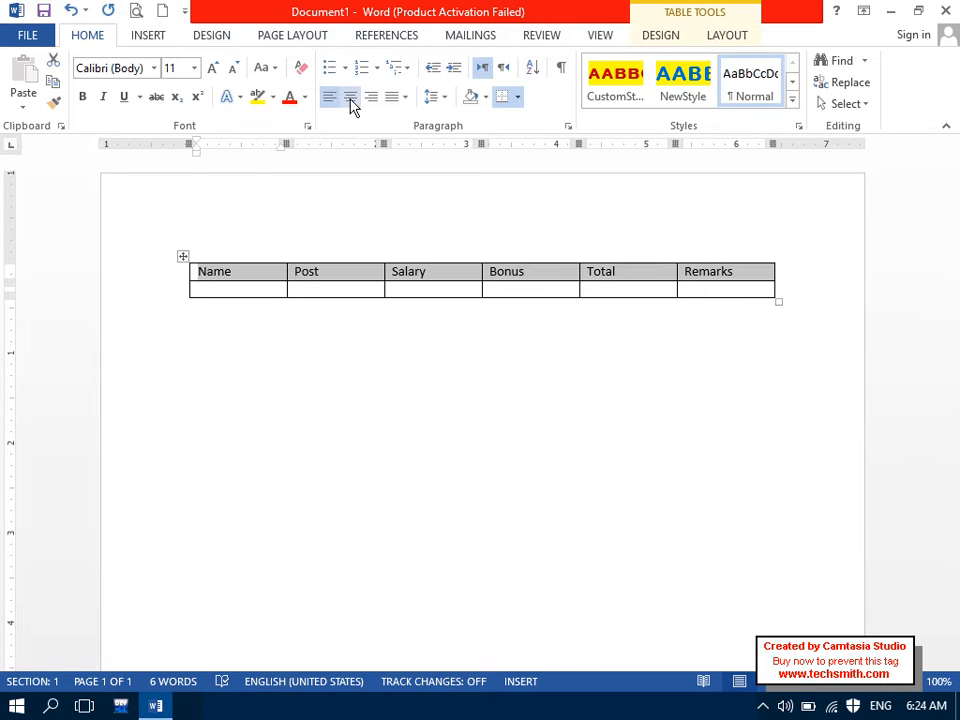
{"action": "left_click", "coordinate": [350, 101]}
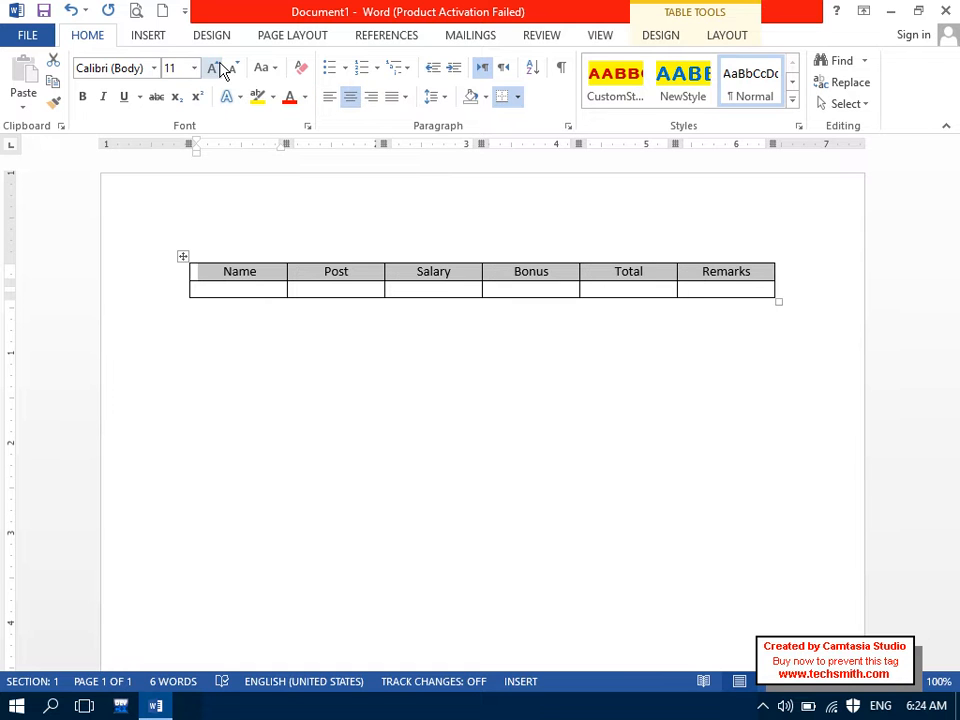
{"action": "left_click", "coordinate": [214, 67]}
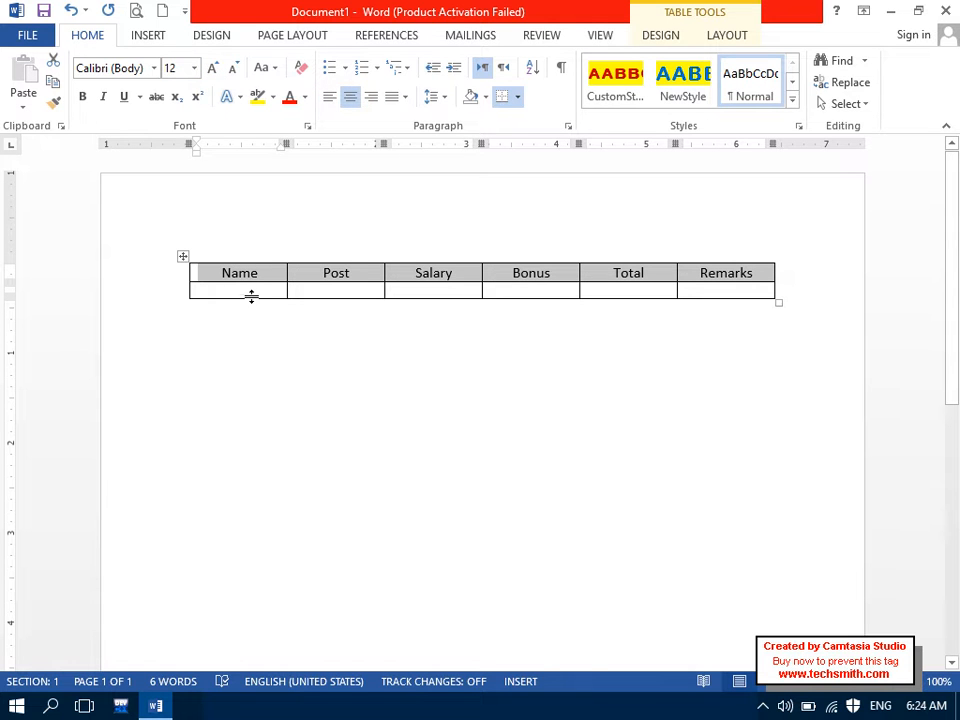
Step: Enter the first employee's name and the post Eng in the first data row
{"action": "left_click", "coordinate": [252, 290]}
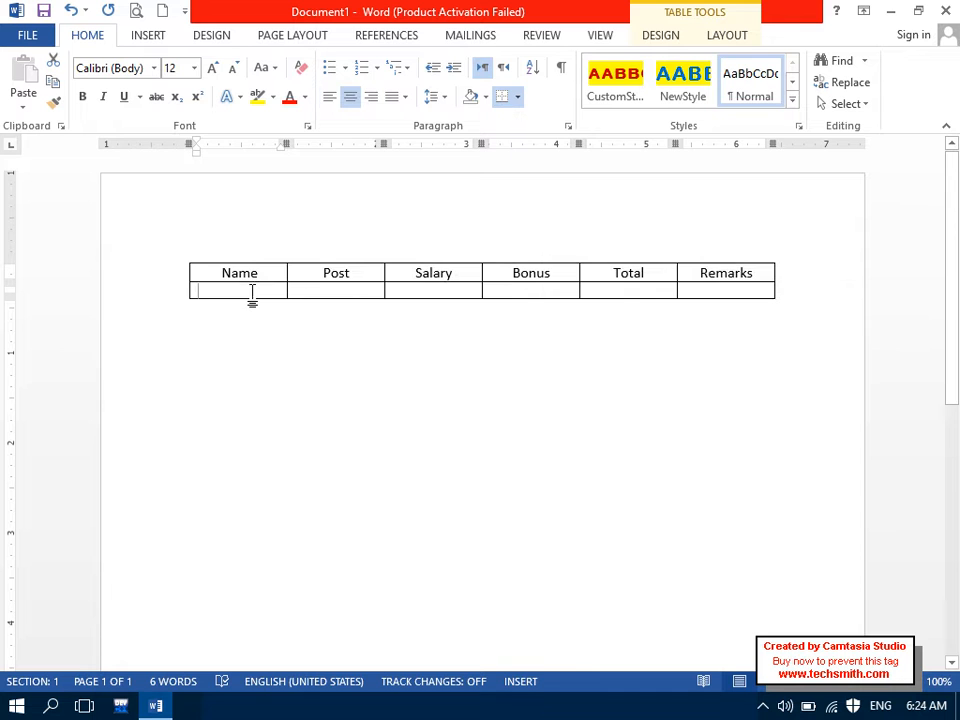
{"action": "key", "text": "Caps_Lock"}
{"action": "type", "text": "K"}
{"action": "key", "text": "Caps_Lock"}
{"action": "type", "text": "halid"}
{"action": "key", "text": "Tab"}
{"action": "key", "text": "Caps_Lock"}
{"action": "type", "text": "E"}
{"action": "key", "text": "Caps_Lock"}
{"action": "type", "text": "ng"}
{"action": "key", "text": "Tab"}
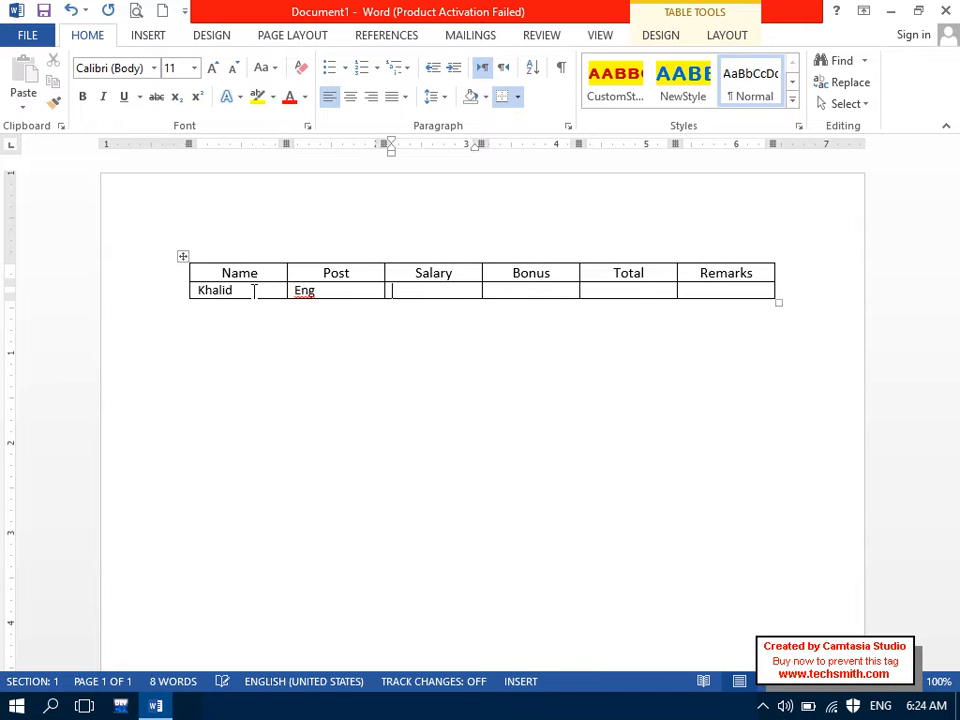
Step: Enter Salary 2000, Bonus 2000 and Total 4000, then add a new empty row
{"action": "type", "text": "2000"}
{"action": "key", "text": "Tab"}
{"action": "type", "text": "2000"}
{"action": "key", "text": "Tab"}
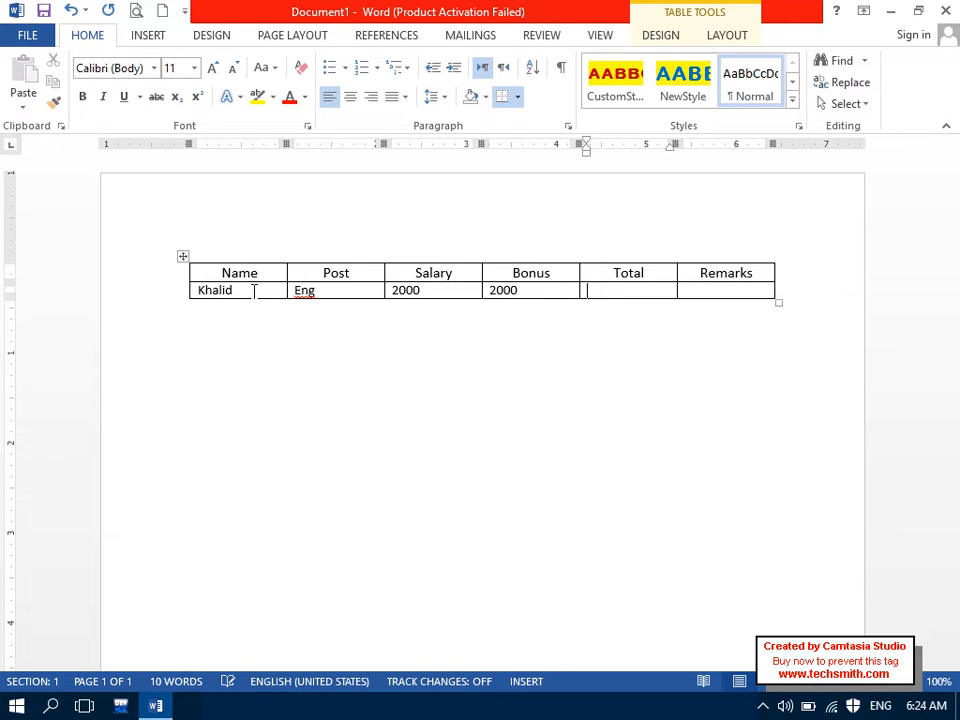
{"action": "type", "text": "4000"}
{"action": "key", "text": "Tab"}
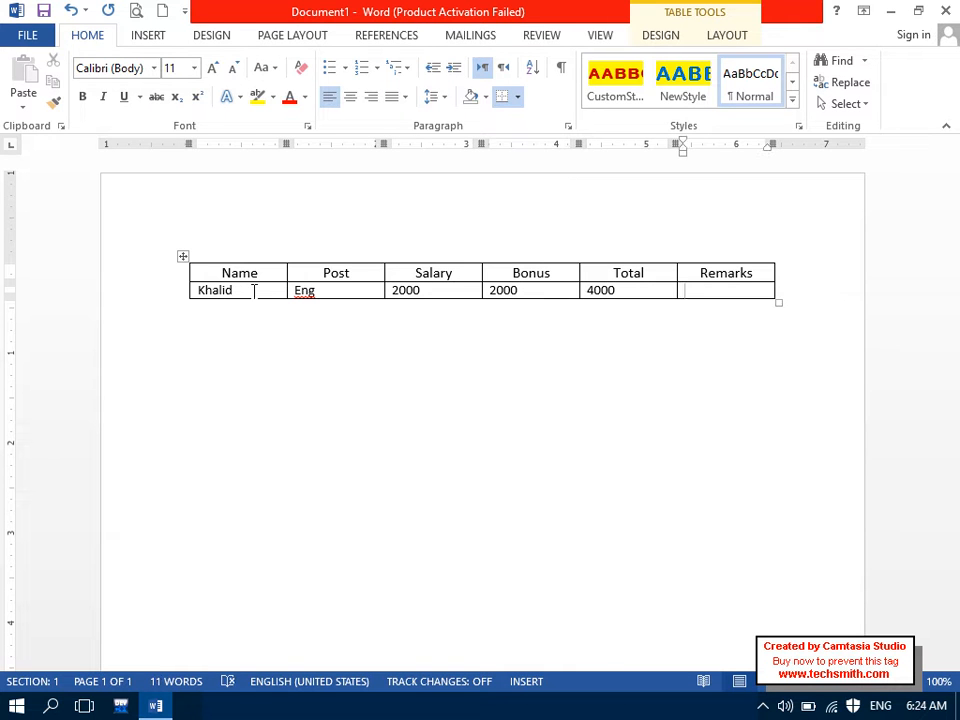
{"action": "key", "text": "Tab"}
Step: Paste the copied data row into the empty third row
{"action": "left_click_drag", "start_coordinate": [253, 290], "coordinate": [657, 287]}
{"action": "key", "text": "ctrl+c"}
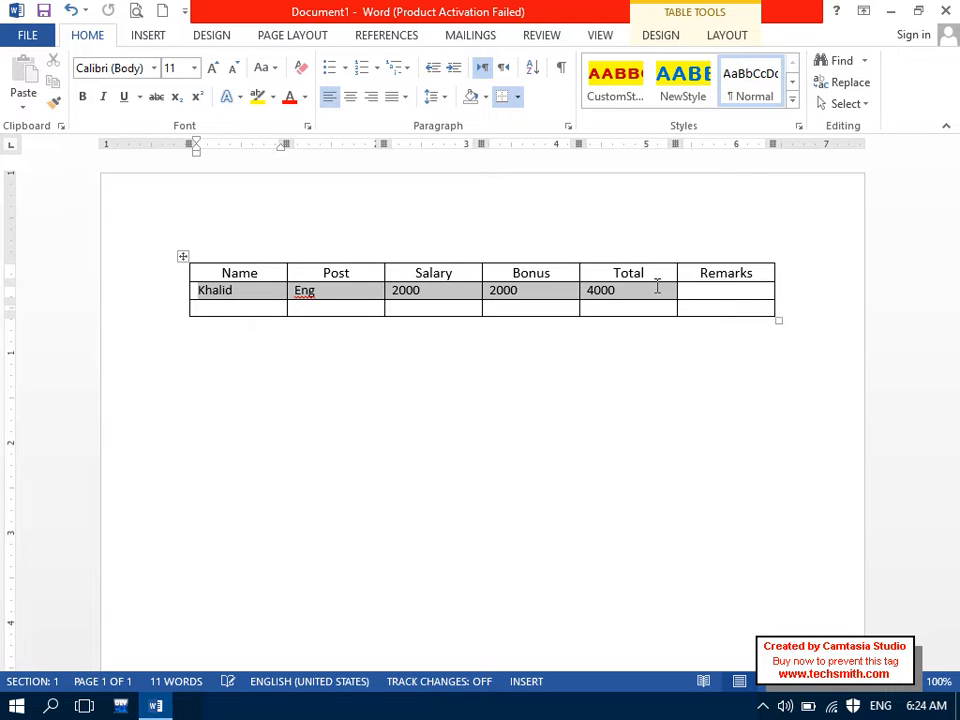
{"action": "left_click", "coordinate": [750, 294]}
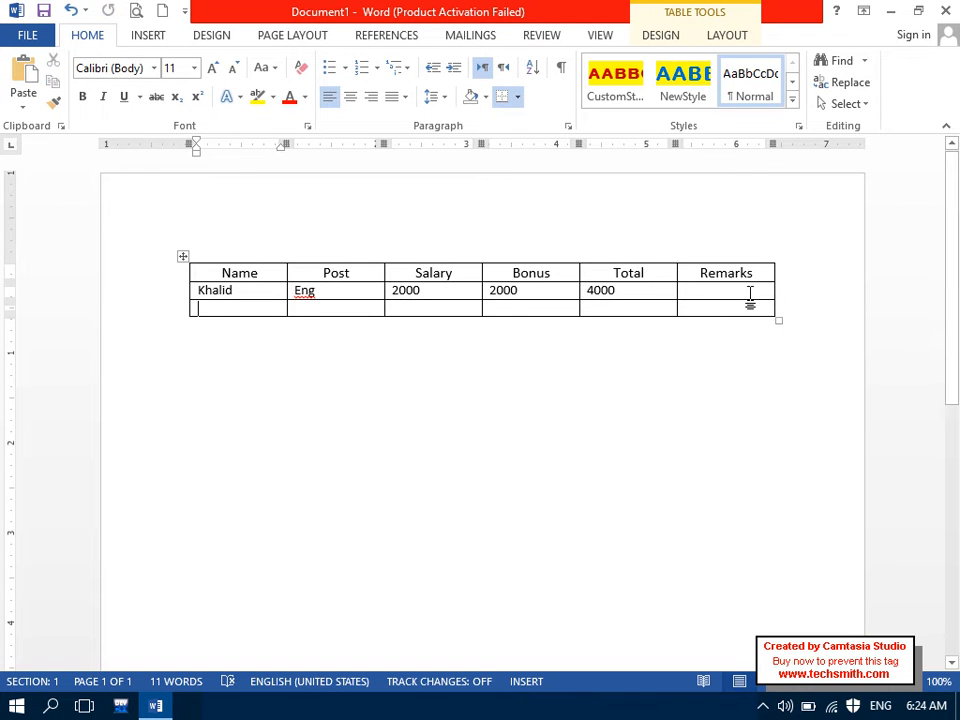
{"action": "key", "text": "ctrl+v"}
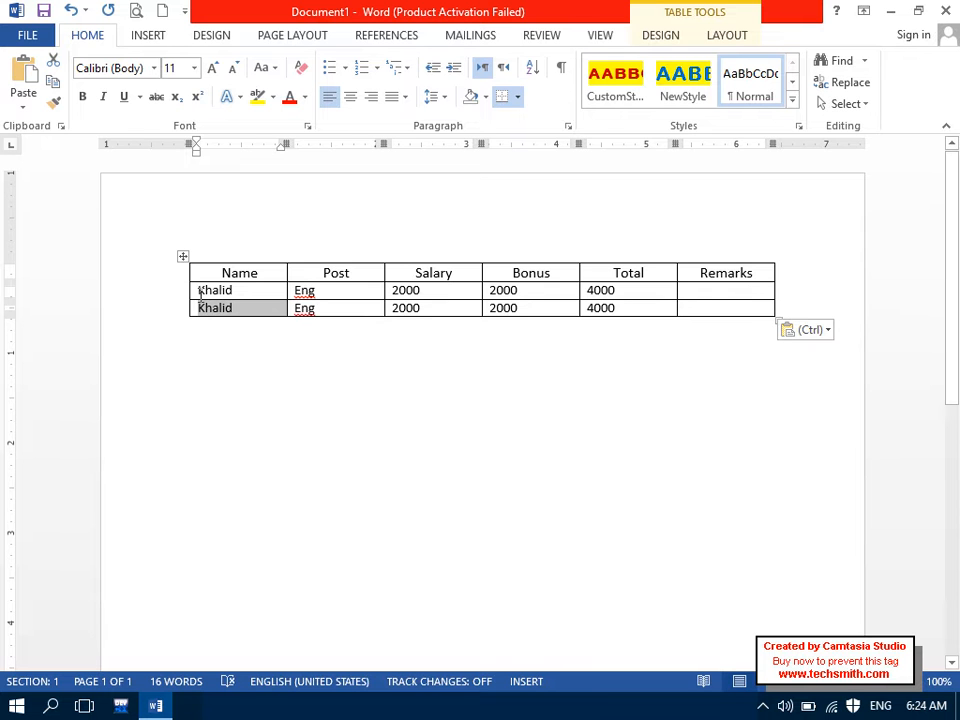
Step: Select the whole table and enable 0.06" spacing between cells in Table Options
{"action": "scroll", "coordinate": [645, 525], "scroll_direction": "up", "scroll_amount": 3}
{"action": "left_click", "coordinate": [664, 546]}
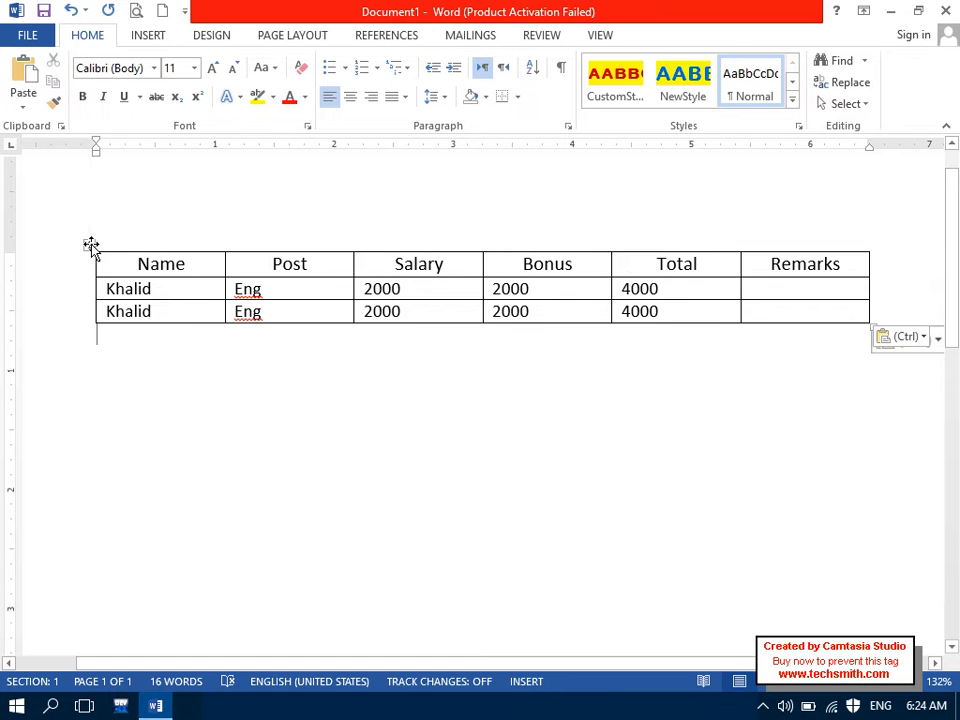
{"action": "left_click", "coordinate": [89, 244]}
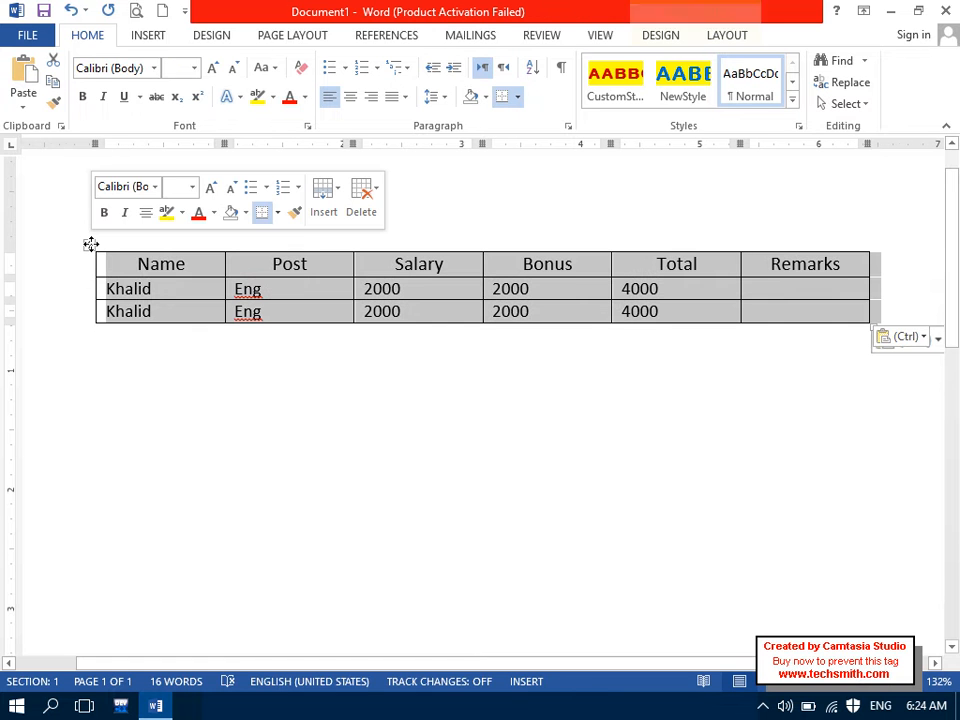
{"action": "left_click", "coordinate": [724, 38]}
{"action": "left_click", "coordinate": [740, 97]}
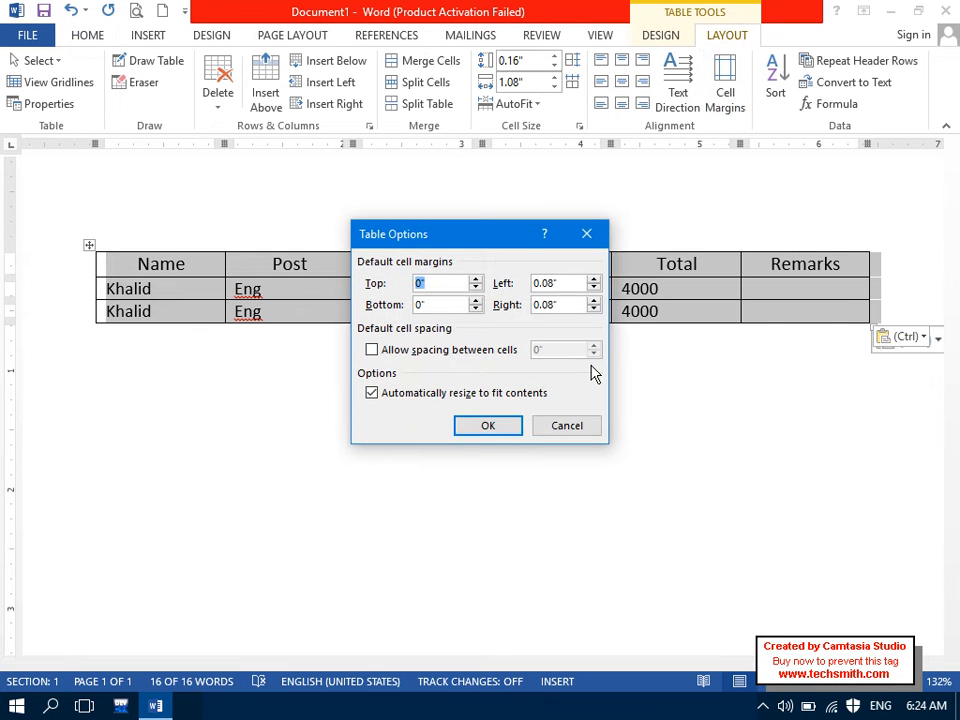
{"action": "left_click", "coordinate": [493, 355]}
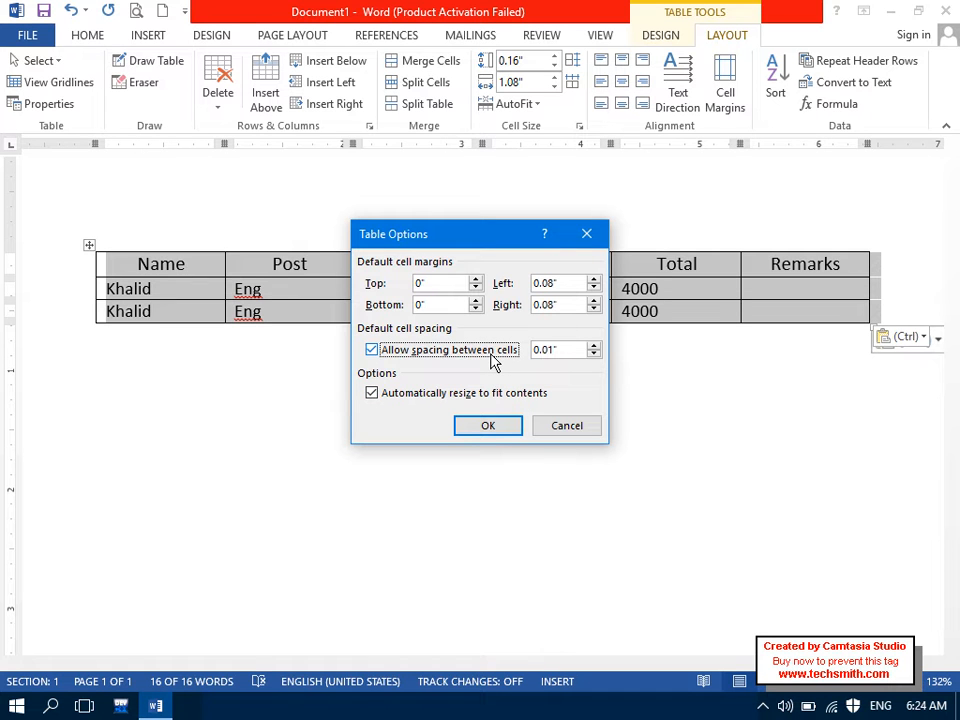
{"action": "left_click", "coordinate": [593, 345]}
{"action": "left_click", "coordinate": [593, 345]}
{"action": "left_click", "coordinate": [593, 345]}
{"action": "left_click", "coordinate": [593, 345]}
{"action": "left_click", "coordinate": [593, 345]}
{"action": "left_click", "coordinate": [499, 433]}
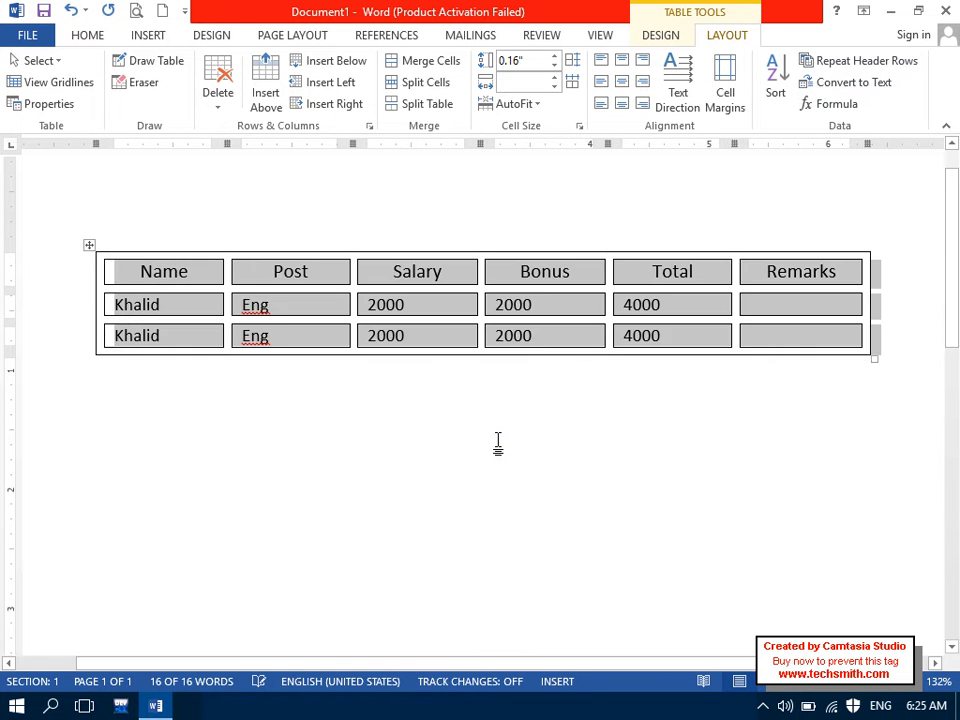
{"action": "left_click", "coordinate": [476, 460]}
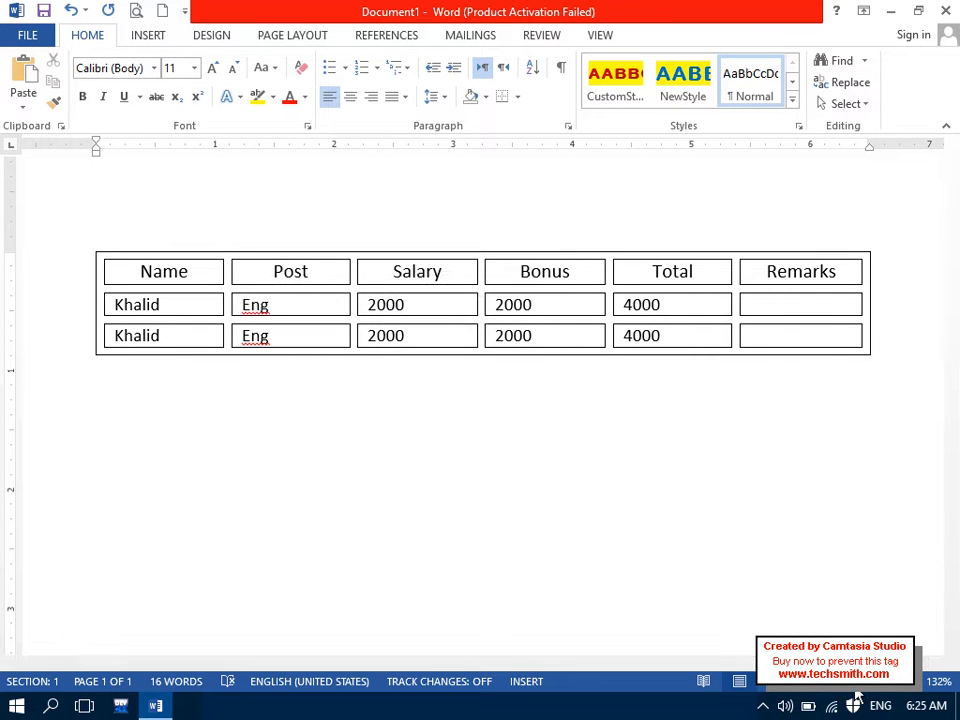
Step: Select the table and turn off Allow spacing between cells in Table Options
{"action": "scroll", "coordinate": [704, 512], "scroll_direction": "down", "scroll_amount": 2, "text": "ctrl"}
{"action": "left_click", "coordinate": [271, 334]}
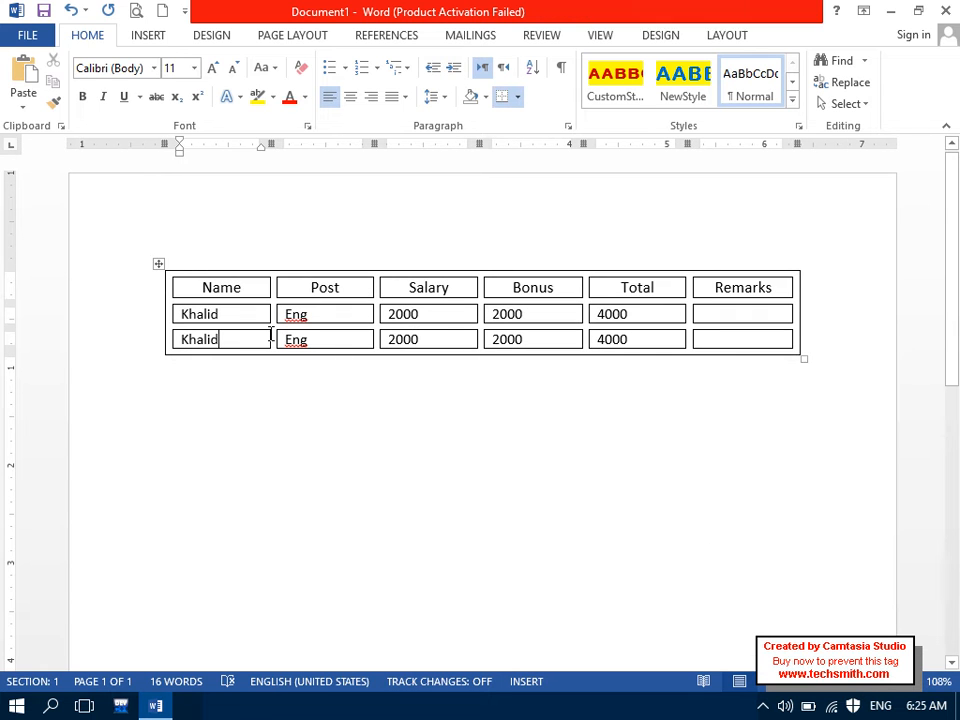
{"action": "left_click", "coordinate": [158, 263]}
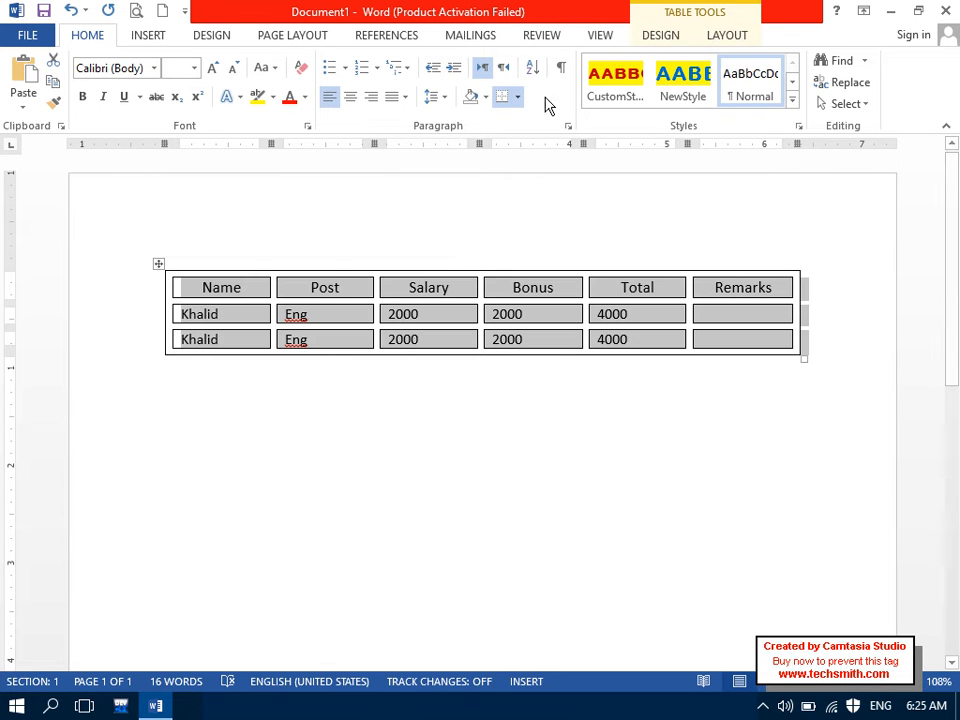
{"action": "left_click", "coordinate": [720, 40]}
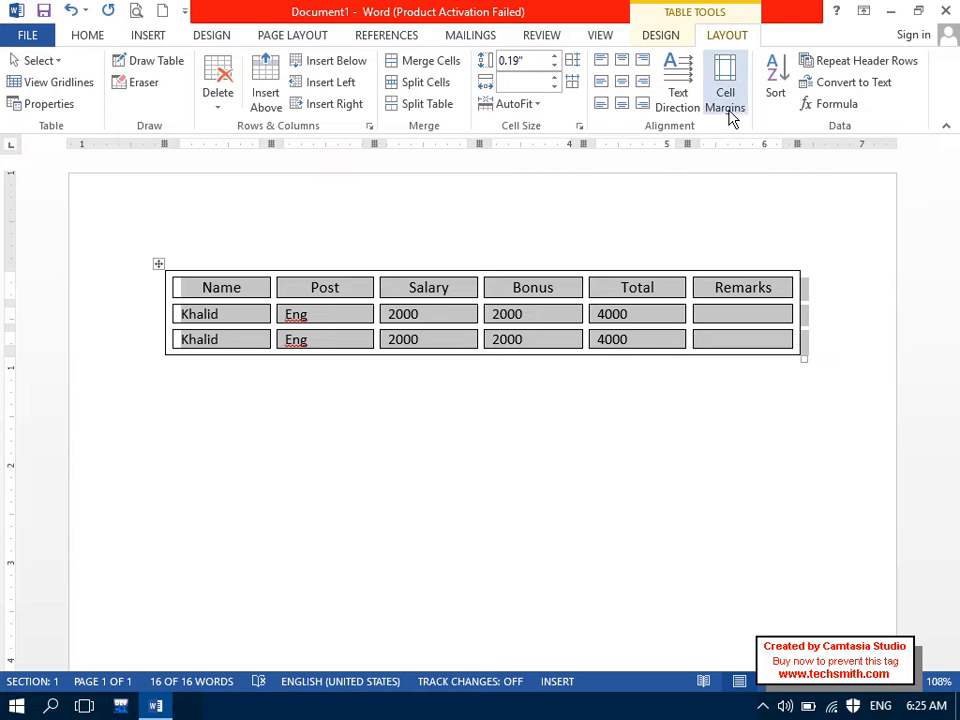
{"action": "left_click", "coordinate": [731, 108]}
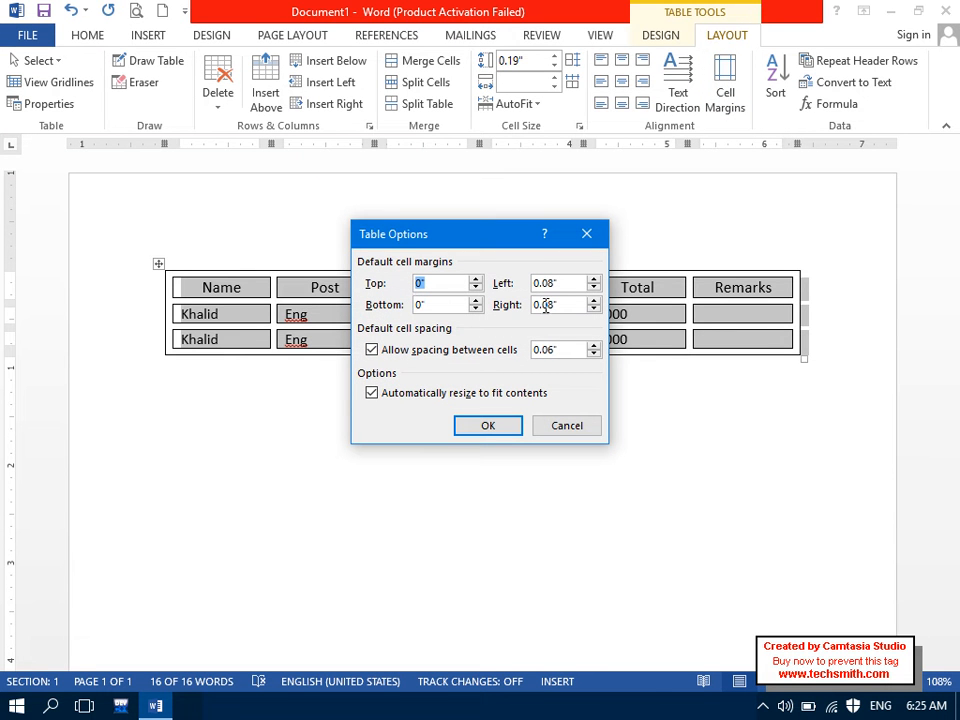
{"action": "left_click", "coordinate": [418, 350]}
{"action": "left_click", "coordinate": [485, 426]}
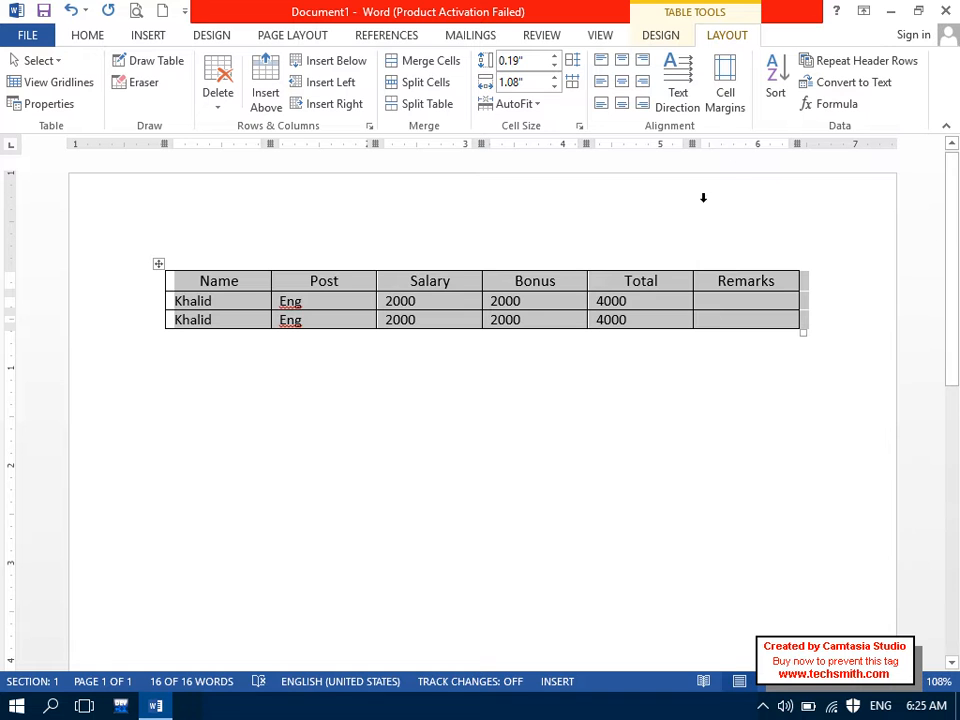
{"action": "left_click", "coordinate": [731, 112]}
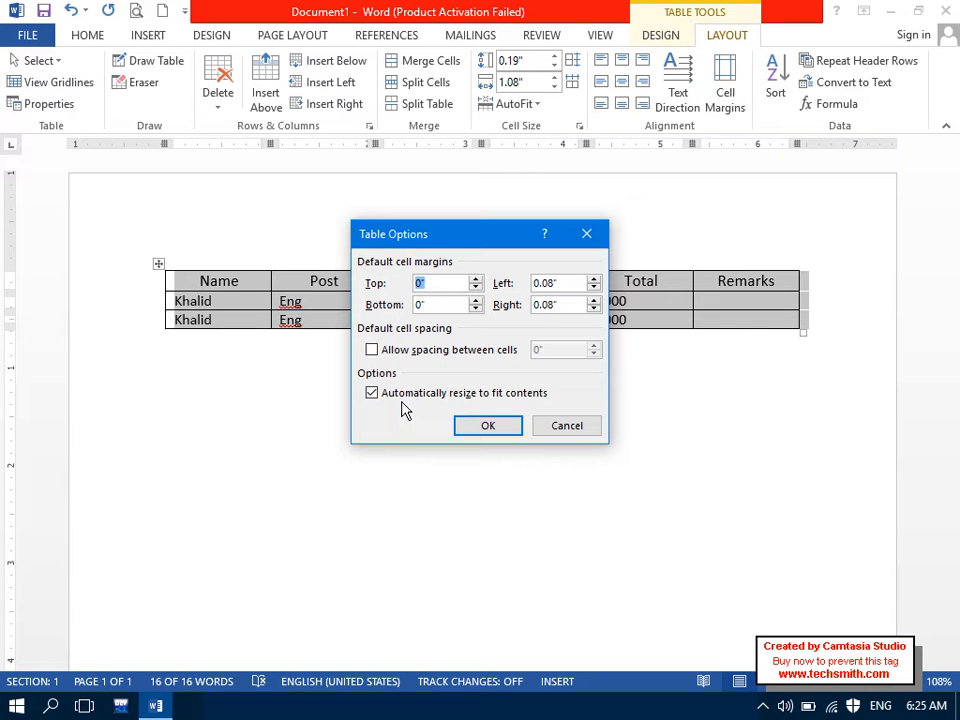
{"action": "left_click", "coordinate": [567, 425]}
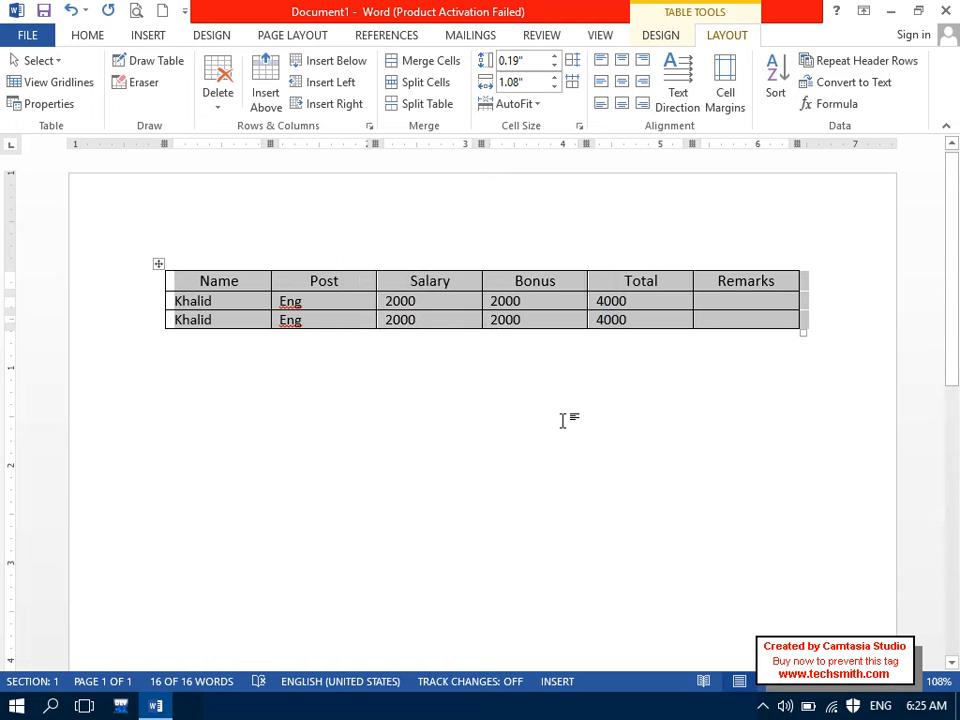
Step: Select all the document content with Ctrl+A and delete it
{"action": "left_click", "coordinate": [563, 420]}
{"action": "key", "text": "ctrl+a"}
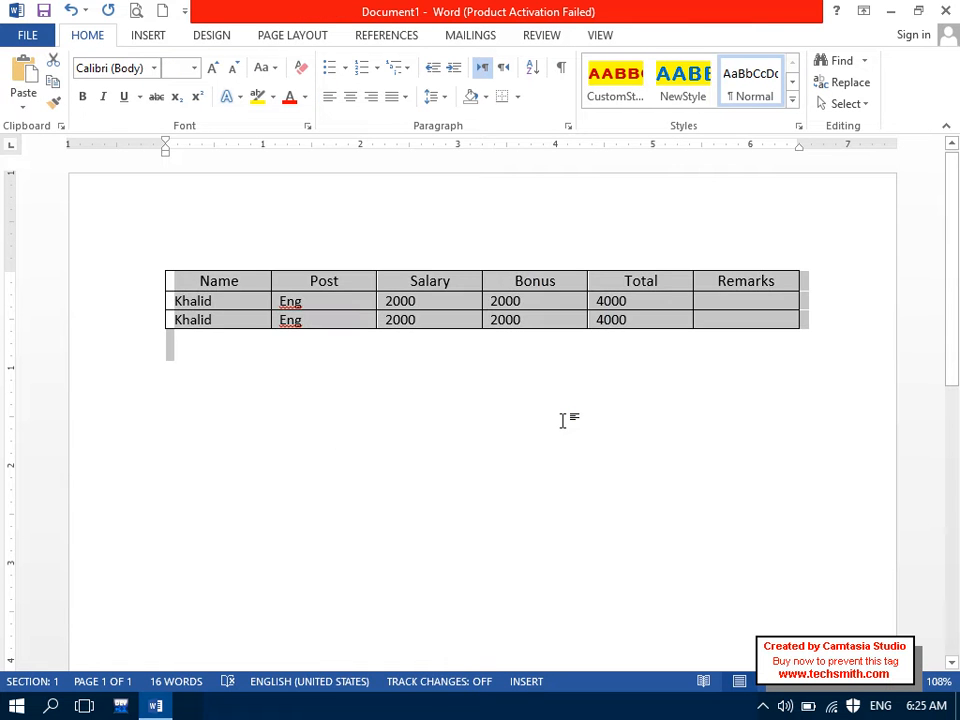
{"action": "key", "text": "Delete"}
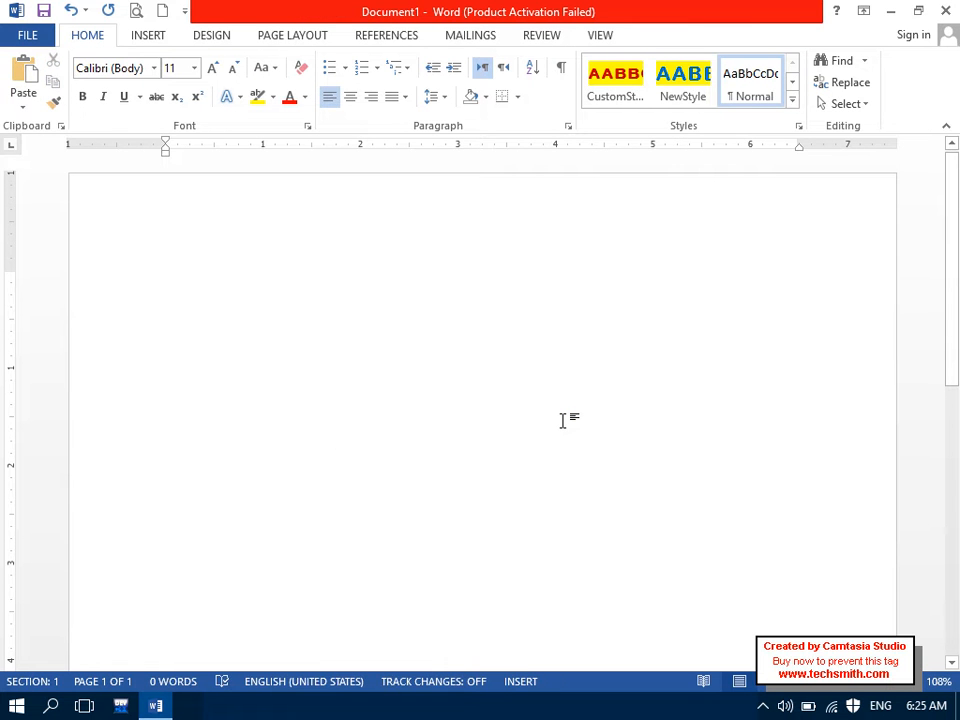
Step: Insert a five-column, two-row table, undo some test text, then select all its cells
{"action": "left_click", "coordinate": [166, 40]}
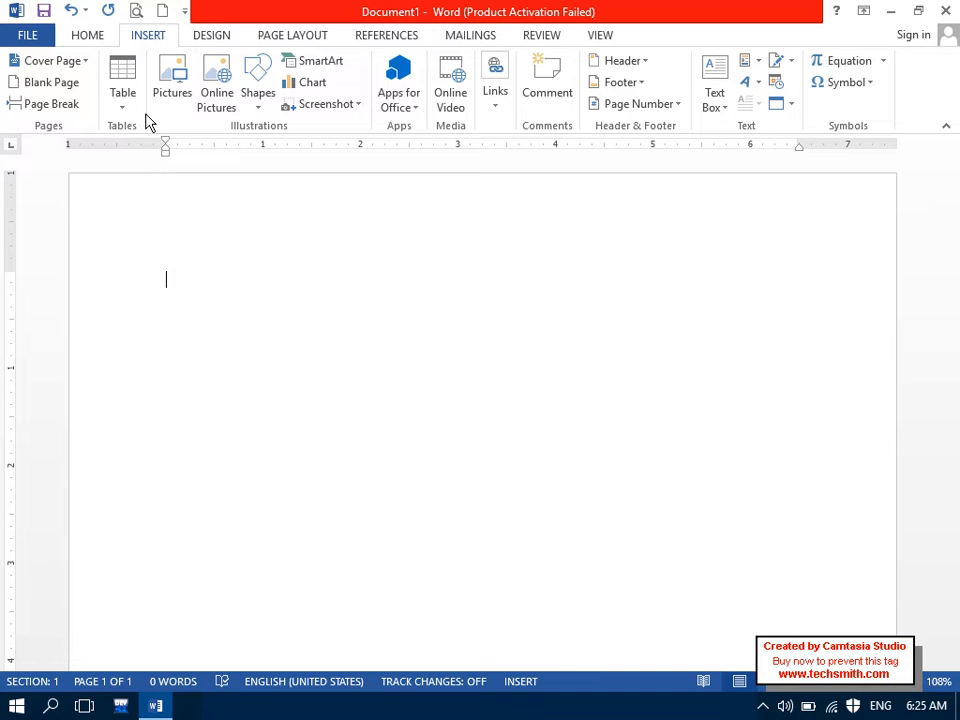
{"action": "left_click", "coordinate": [122, 98]}
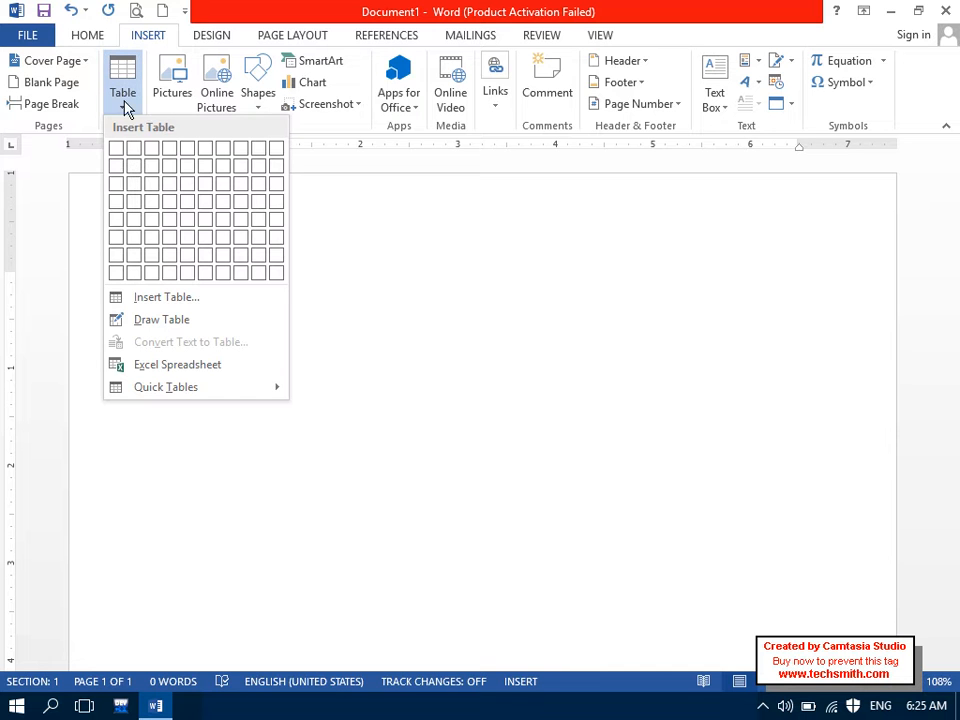
{"action": "left_click", "coordinate": [187, 178]}
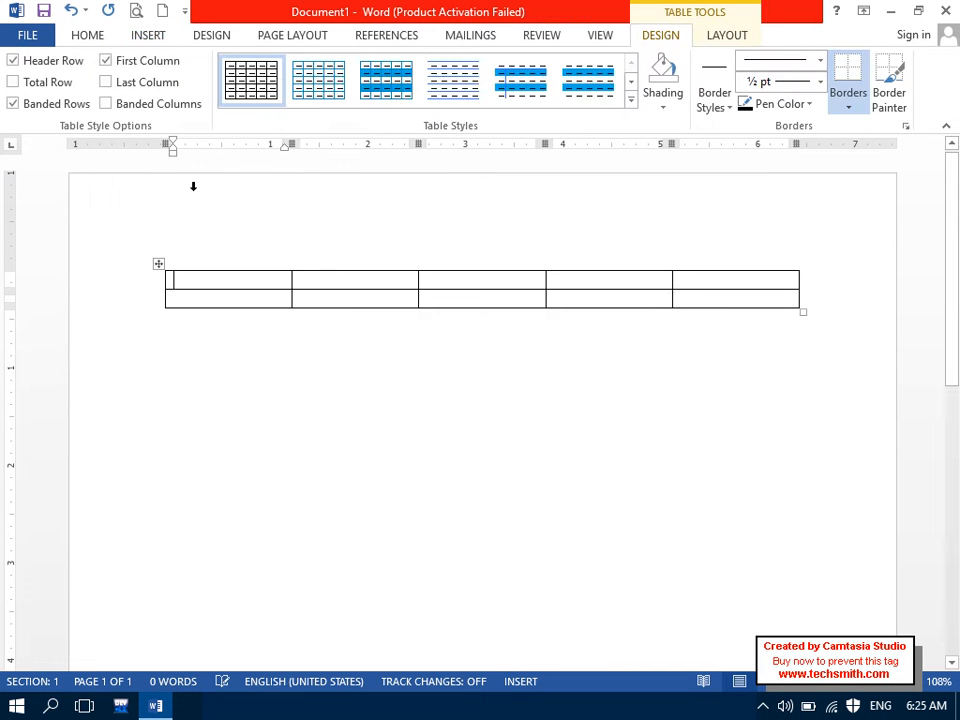
{"action": "type", "text": "sdas"}
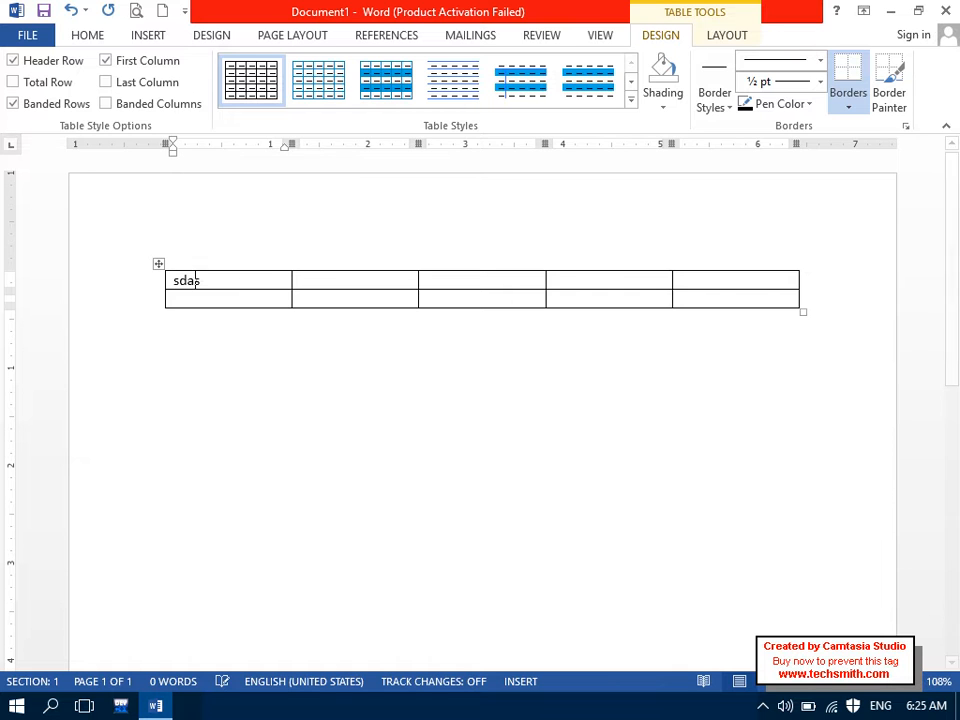
{"action": "type", "text": "dasdasdasdasdasdasdasda"}
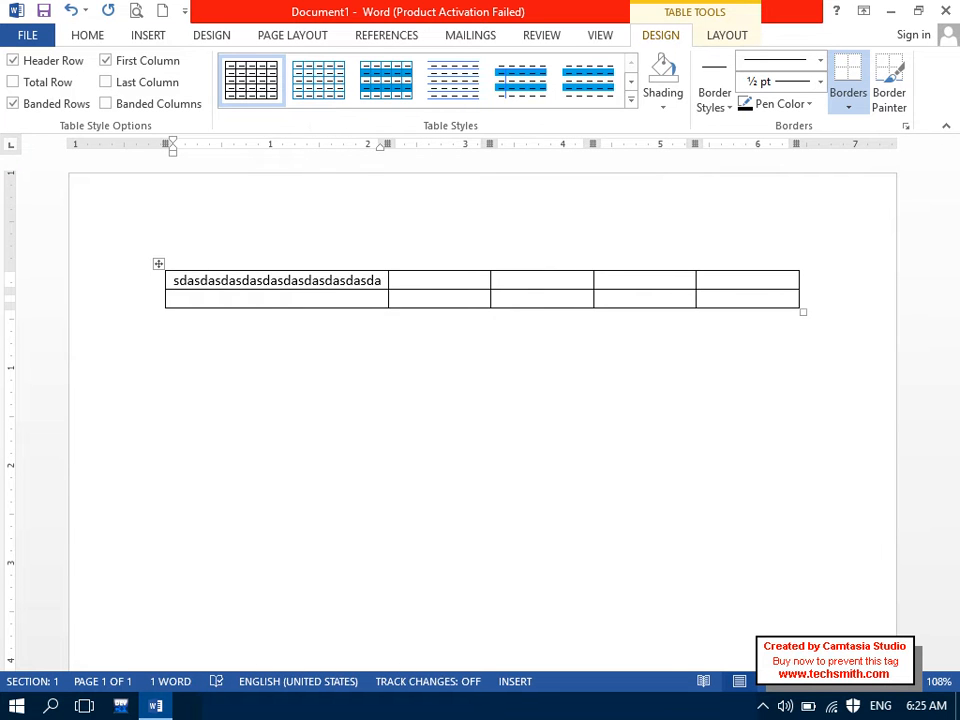
{"action": "key", "text": "ctrl+z"}
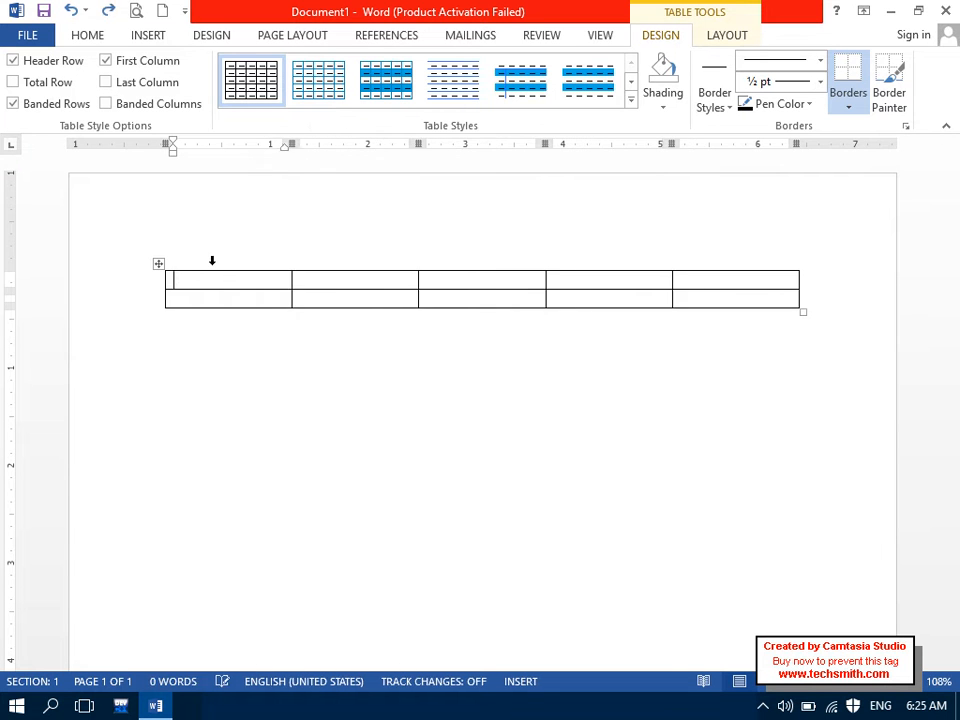
{"action": "left_click_drag", "start_coordinate": [225, 279], "coordinate": [705, 291]}
Step: Turn off Automatically resize to fit contents, then test wrapping with sample text and undo it
{"action": "left_click", "coordinate": [718, 38]}
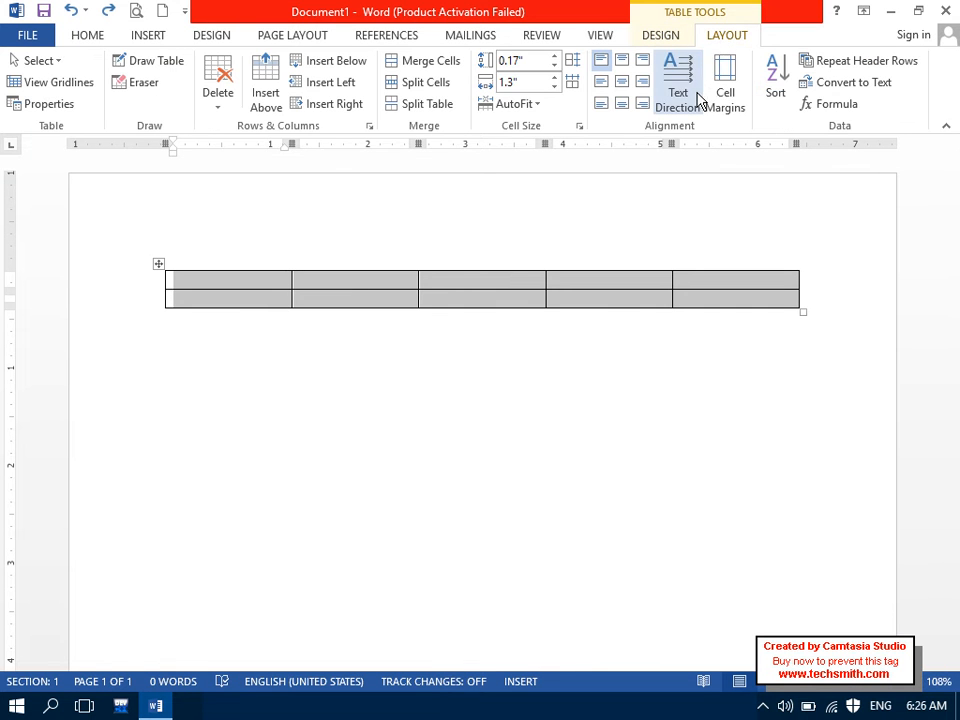
{"action": "left_click", "coordinate": [730, 105]}
{"action": "left_click", "coordinate": [441, 404]}
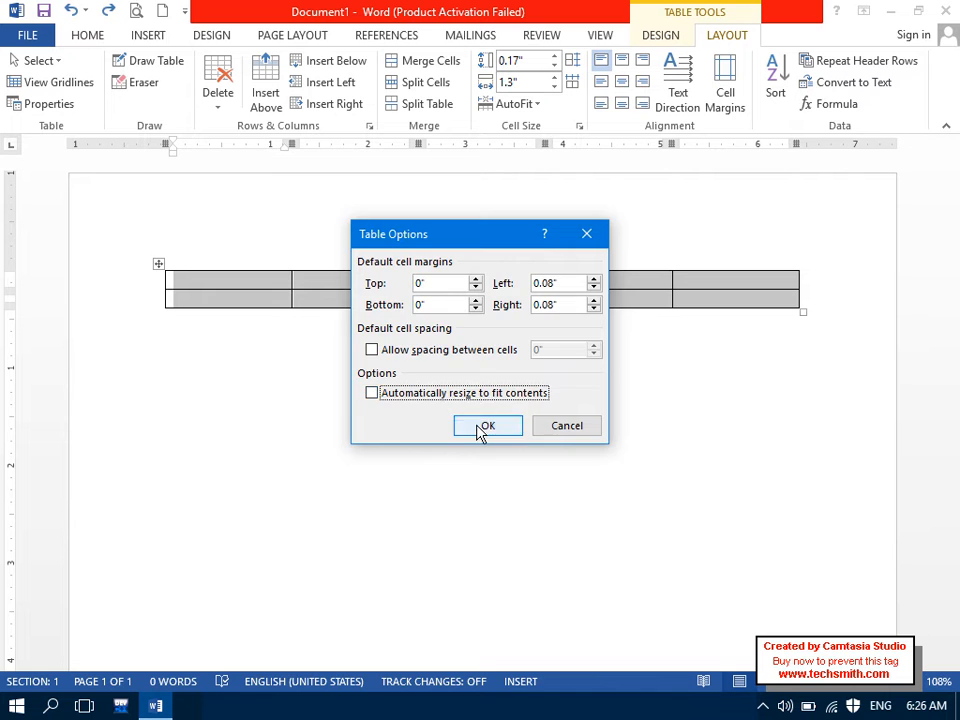
{"action": "left_click", "coordinate": [481, 428]}
{"action": "left_click", "coordinate": [253, 285]}
{"action": "type", "text": "sdfasdasdasdasdasdasd"}
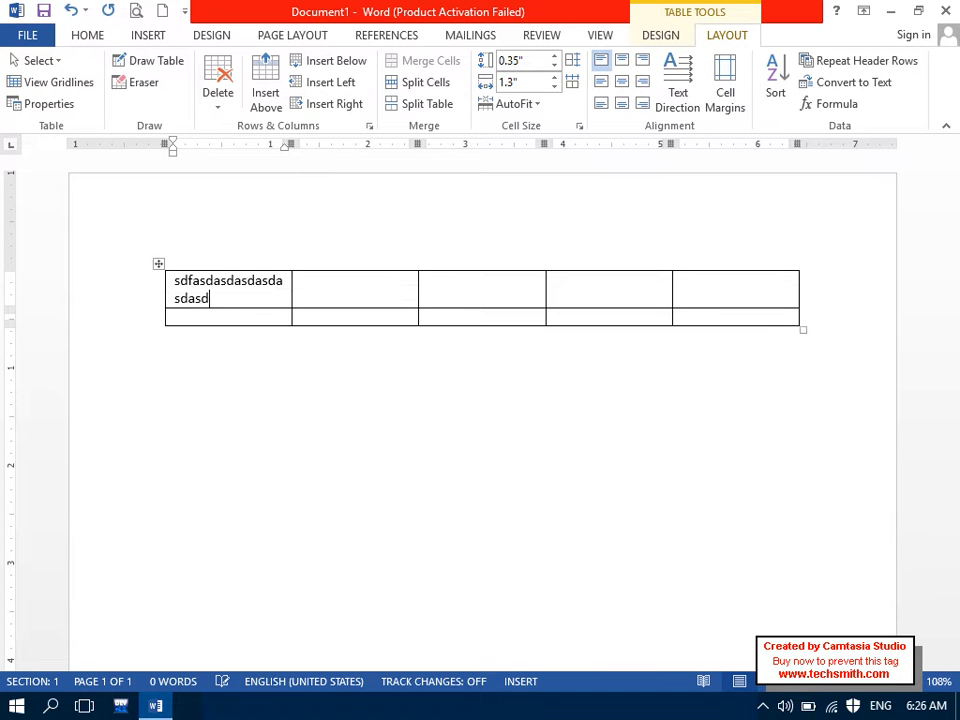
{"action": "type", "text": "asdasdasdasdadasdasda"}
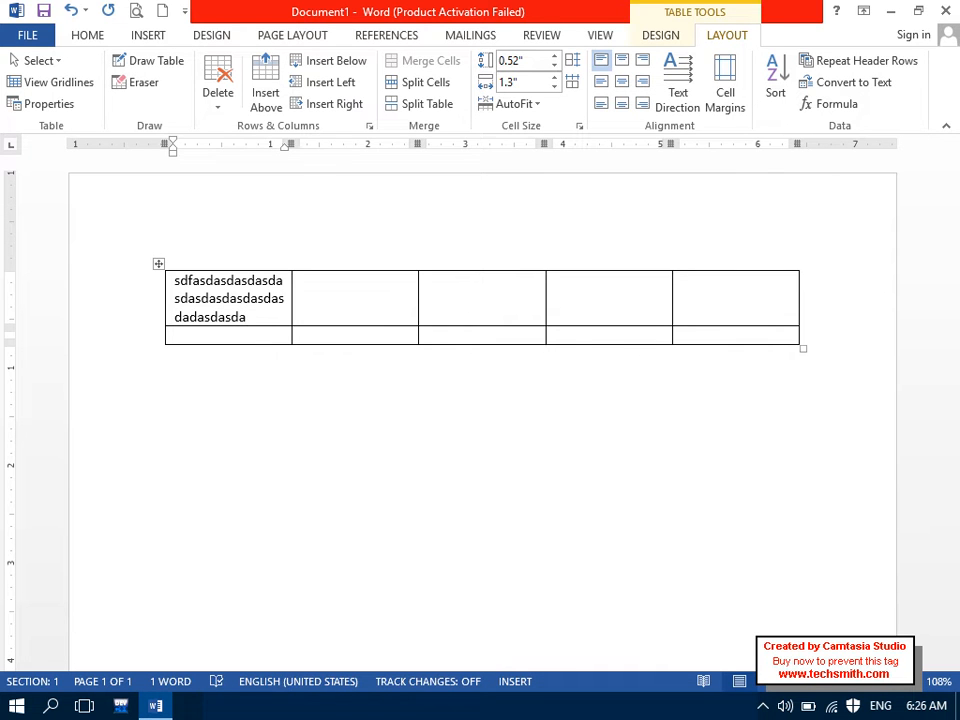
{"action": "key", "text": "ctrl+z"}
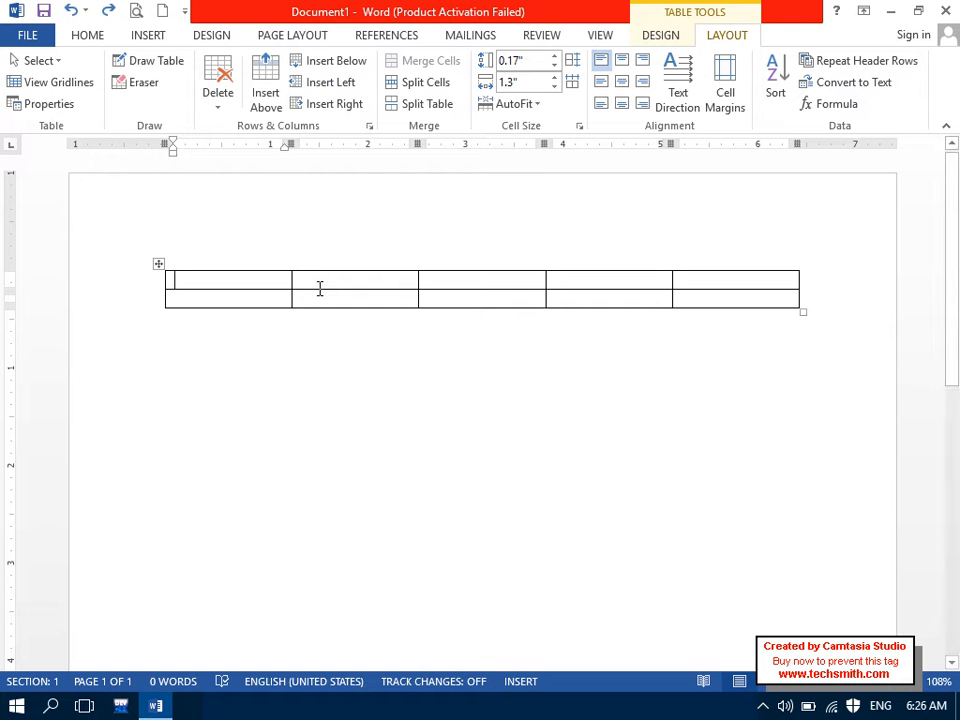
{"action": "left_click_drag", "start_coordinate": [221, 285], "coordinate": [698, 293]}
{"action": "left_click", "coordinate": [723, 112]}
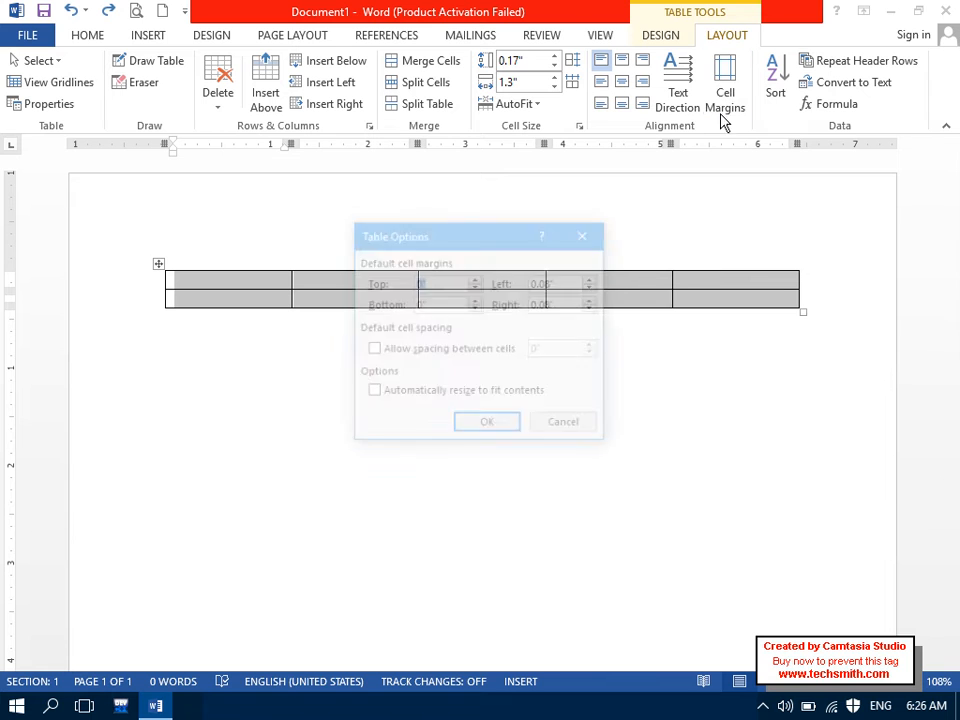
{"action": "left_click", "coordinate": [474, 395]}
{"action": "left_click", "coordinate": [488, 425]}
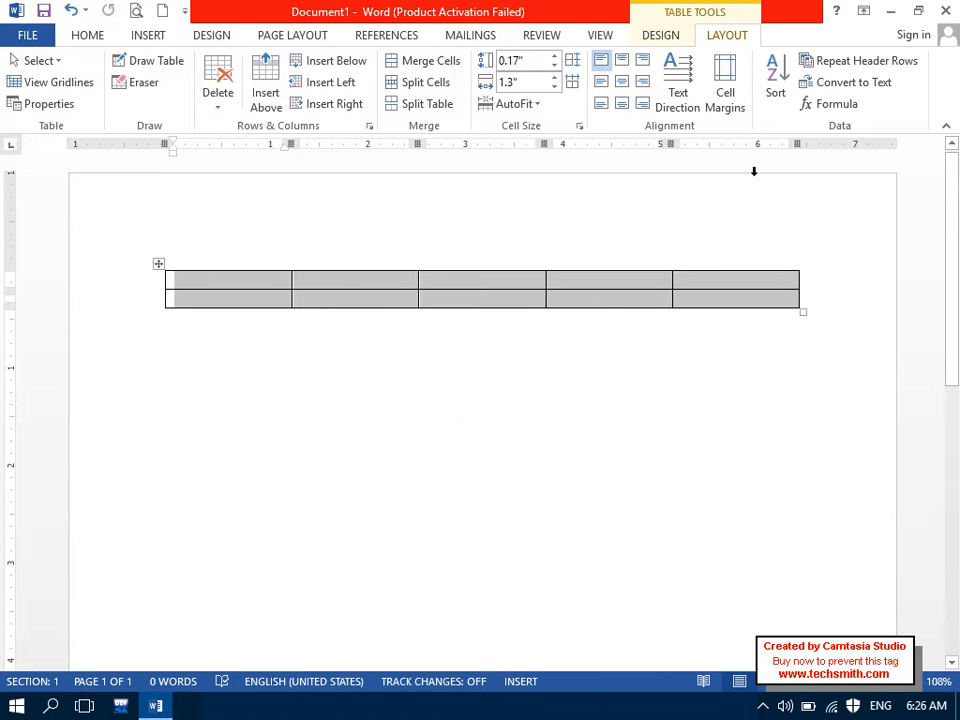
{"action": "left_click", "coordinate": [722, 86]}
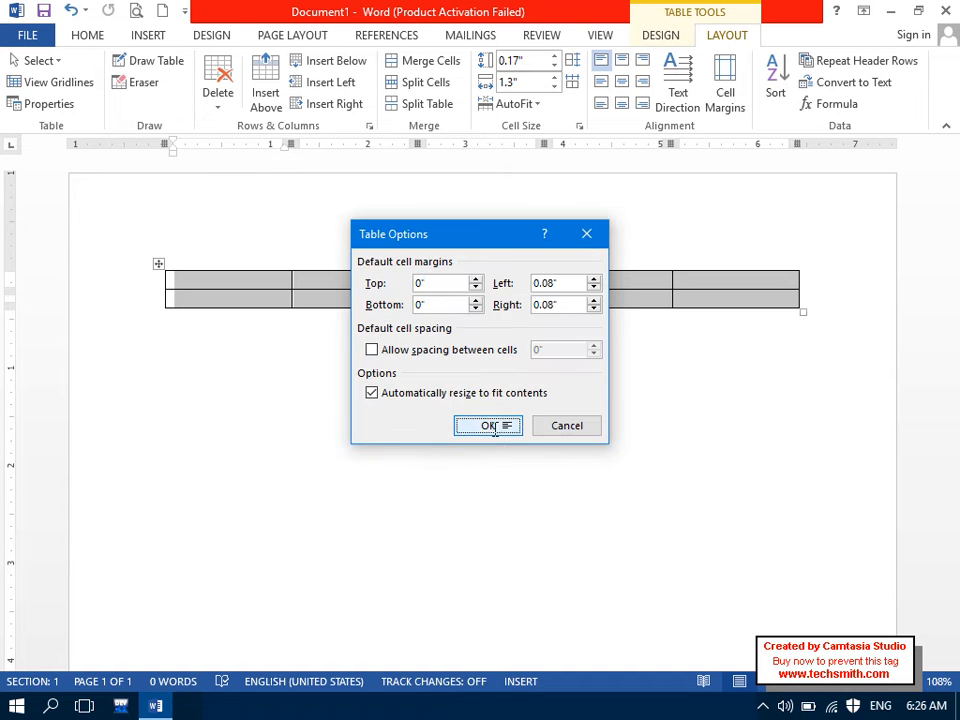
{"action": "left_click", "coordinate": [488, 425]}
{"action": "left_click", "coordinate": [272, 281]}
{"action": "type", "text": "sdf"}
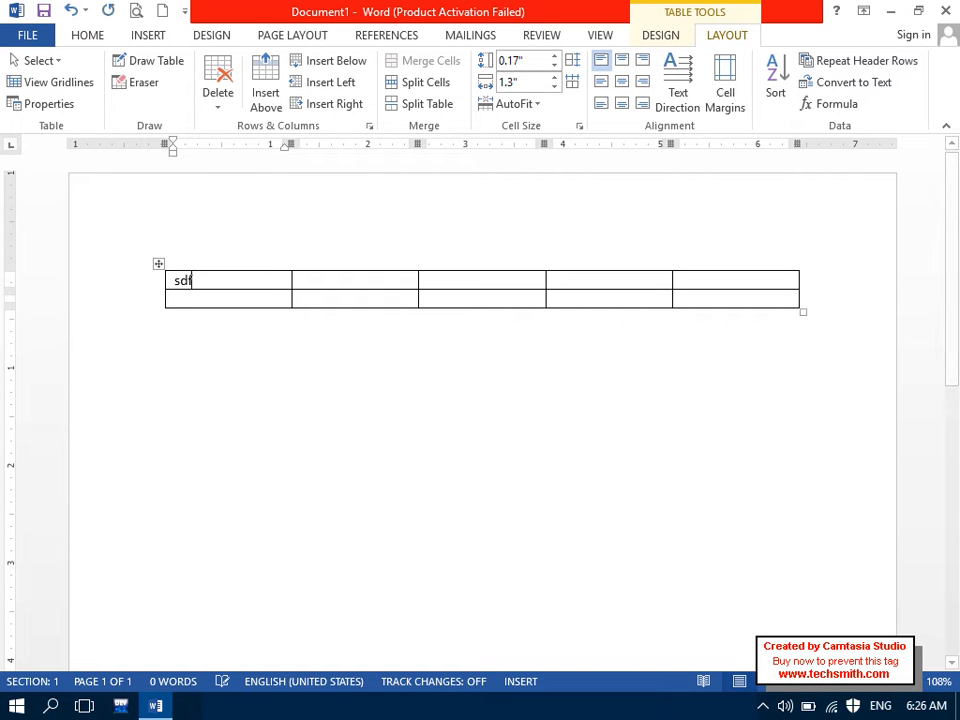
{"action": "type", "text": "sfsdfsfsdfsdfsdfsdfsdfsdfdf"}
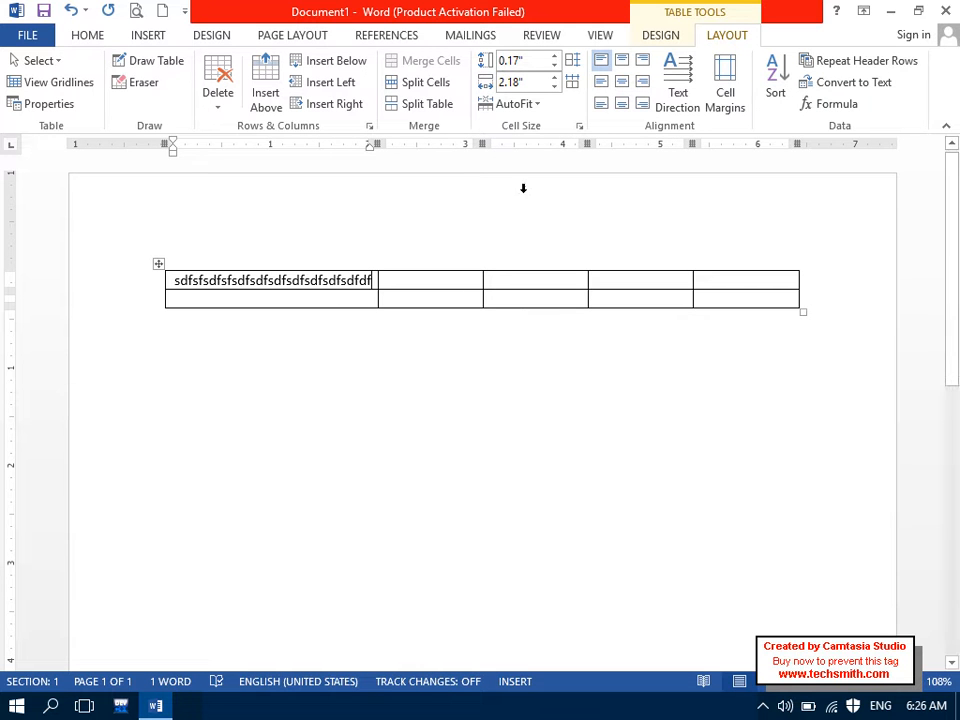
{"action": "left_click", "coordinate": [728, 101]}
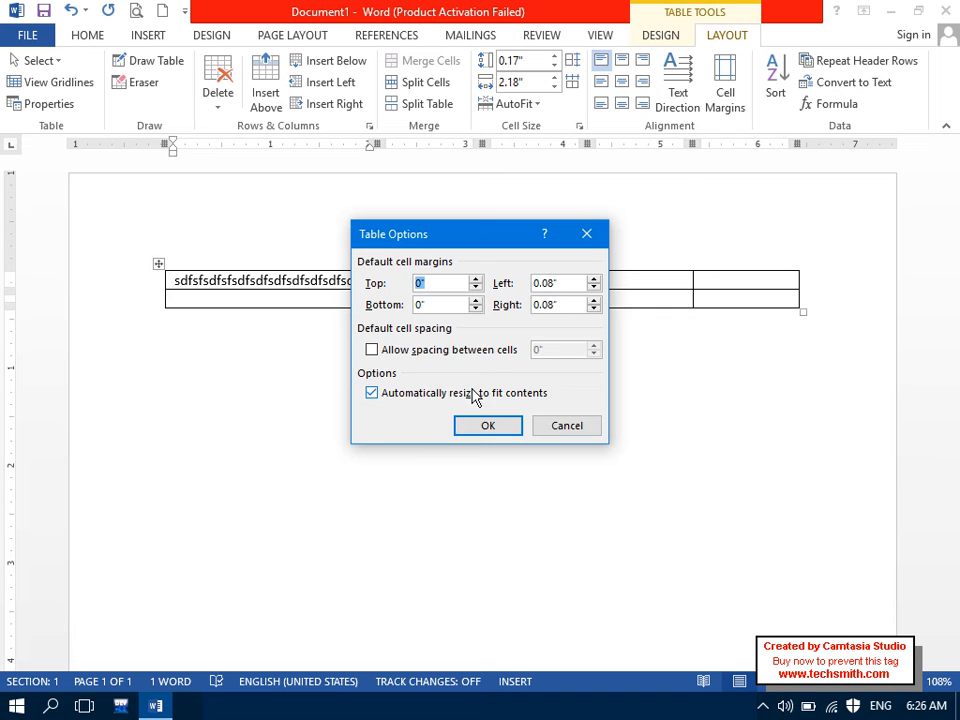
{"action": "left_click", "coordinate": [556, 430]}
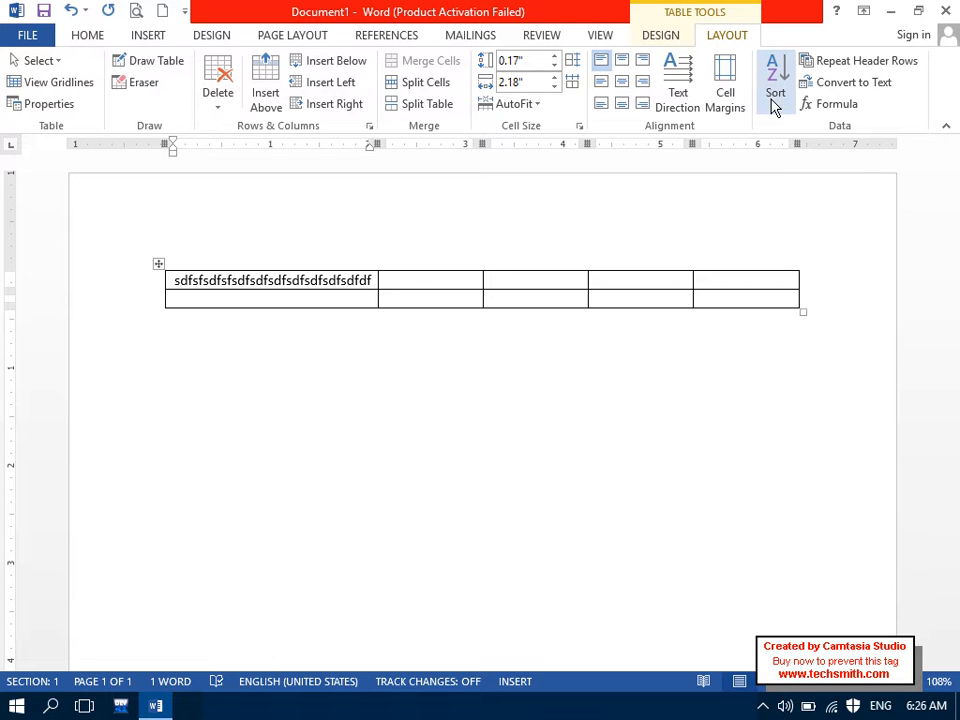
{"action": "key", "text": "ctrl+z"}
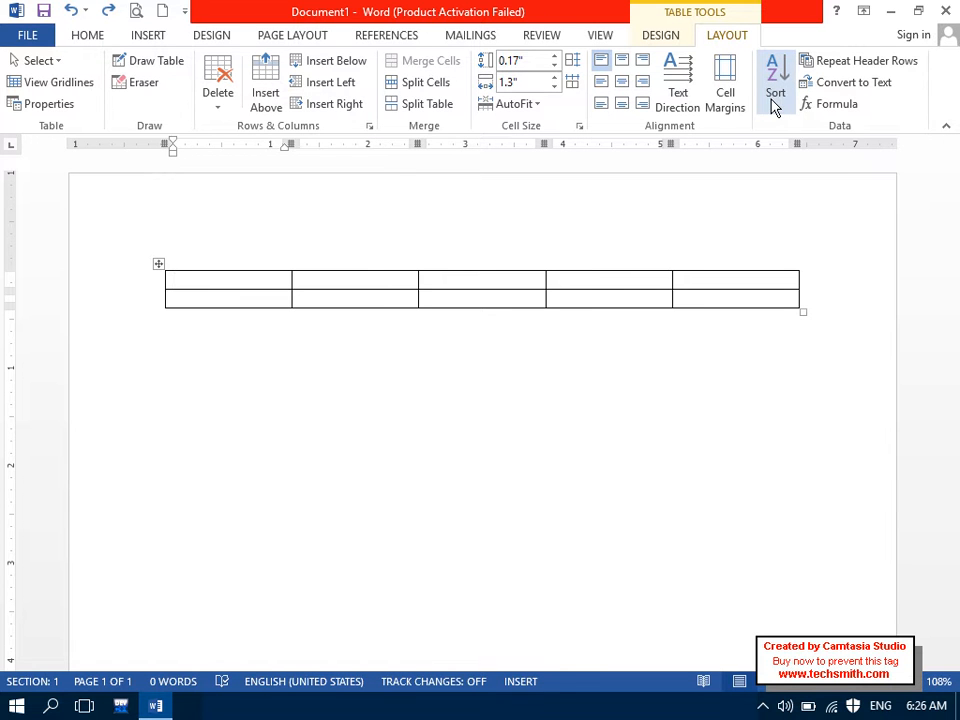
Step: Delete the last two columns of the table
{"action": "left_click_drag", "start_coordinate": [624, 279], "coordinate": [724, 298]}
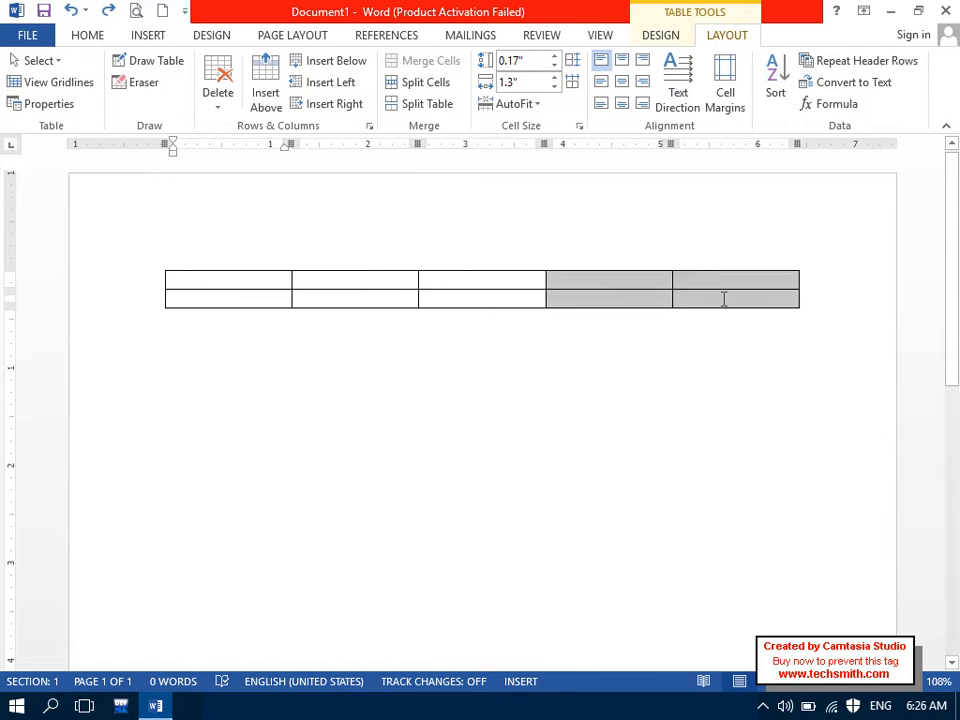
{"action": "right_click", "coordinate": [724, 298]}
{"action": "left_click", "coordinate": [755, 429]}
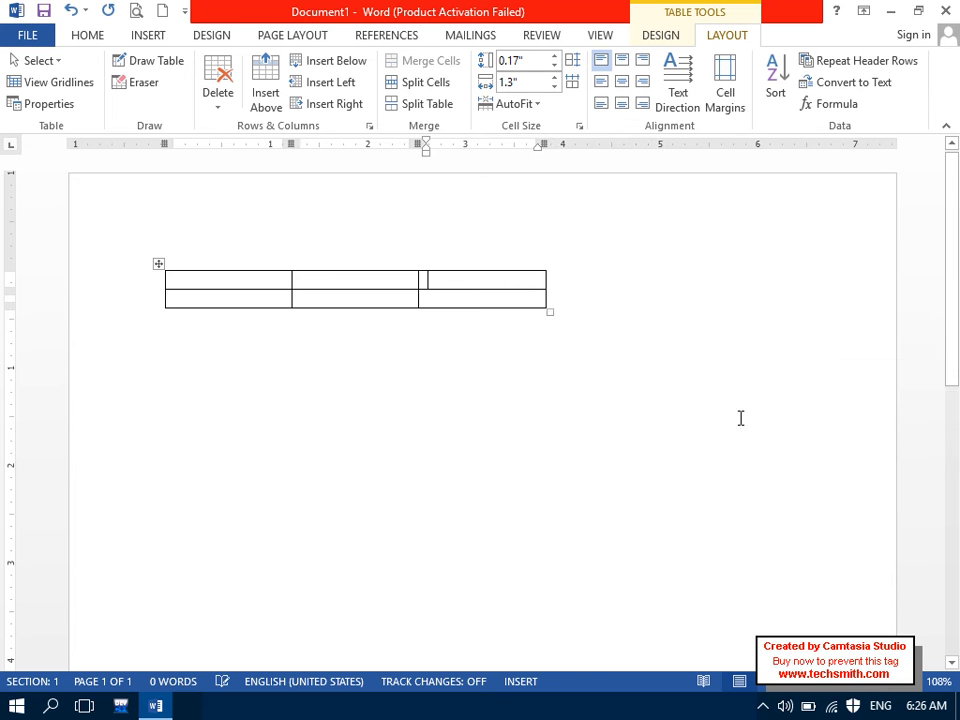
Step: Type the headers Name, Course and Fee in the first row and select that row
{"action": "left_click", "coordinate": [258, 277]}
{"action": "key", "text": "Caps_Lock"}
{"action": "type", "text": "N"}
{"action": "key", "text": "Caps_Lock"}
{"action": "type", "text": "ame"}
{"action": "type", "text": "Course"}
{"action": "key", "text": "Tab"}
{"action": "type", "text": "Fee"}
{"action": "key", "text": "Tab"}
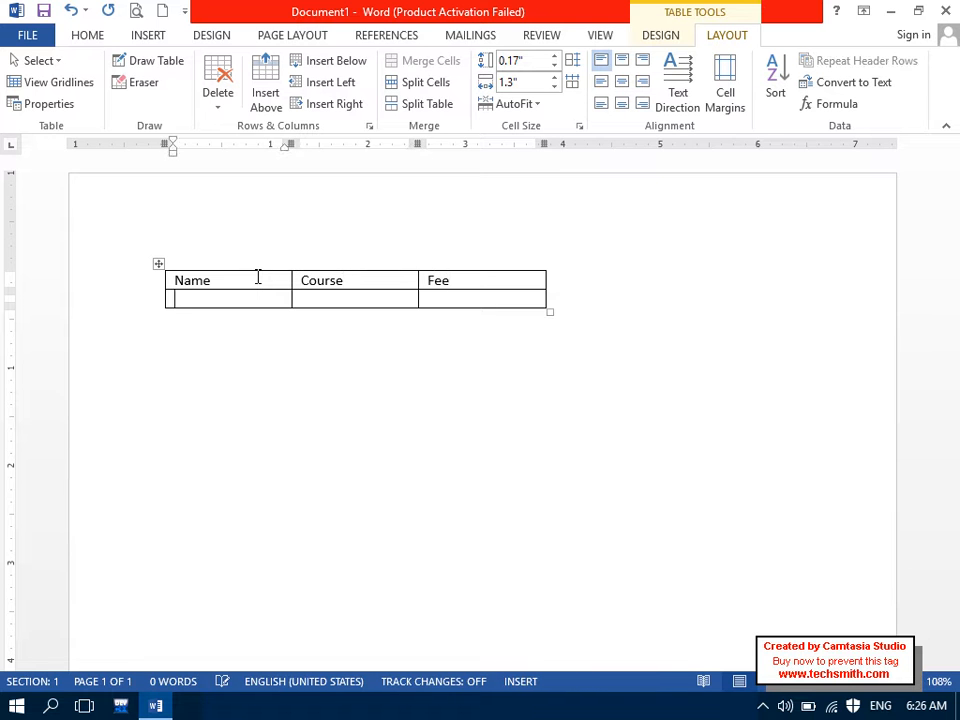
{"action": "left_click_drag", "start_coordinate": [258, 277], "coordinate": [467, 274]}
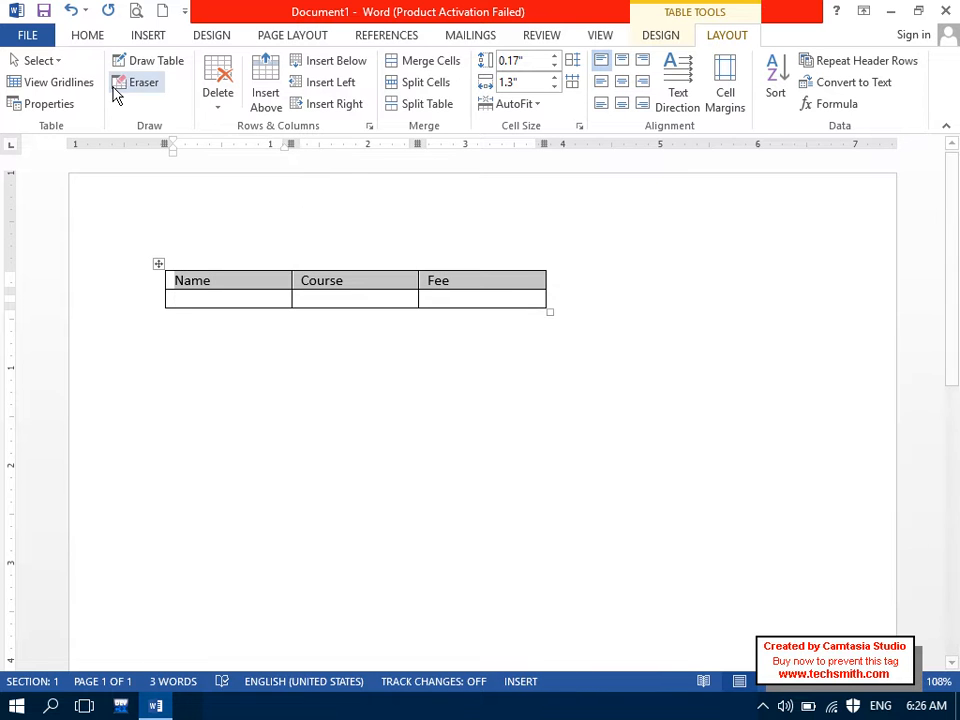
{"action": "left_click", "coordinate": [90, 35]}
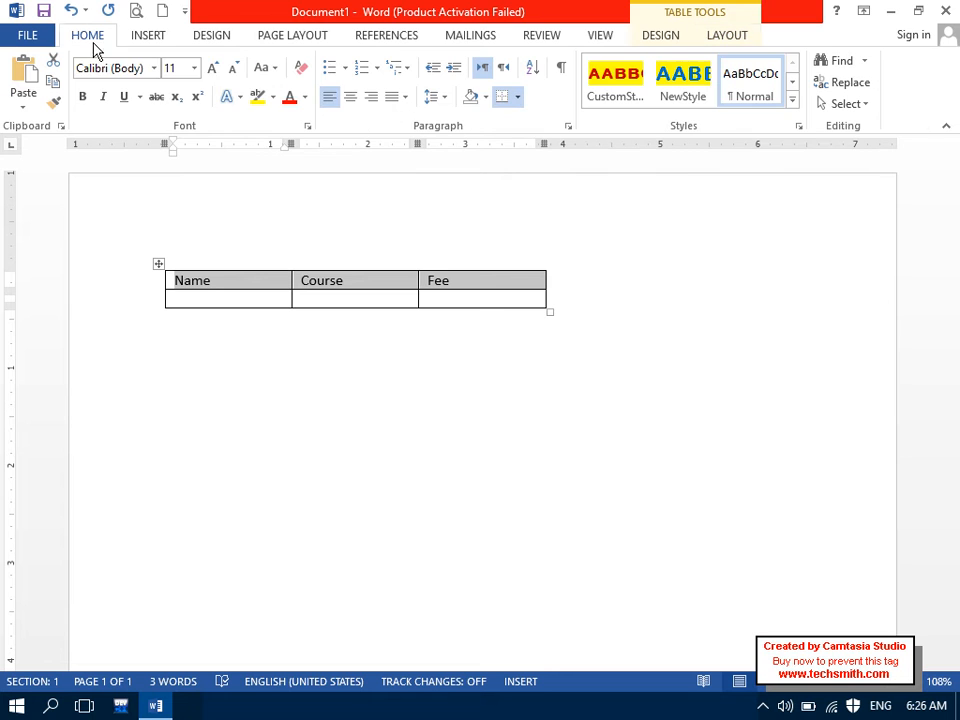
Step: Centre the Name, Course and Fee headings and enter Ahmad, DEL, 2000 in the first data row
{"action": "left_click", "coordinate": [350, 96]}
{"action": "left_click", "coordinate": [280, 297]}
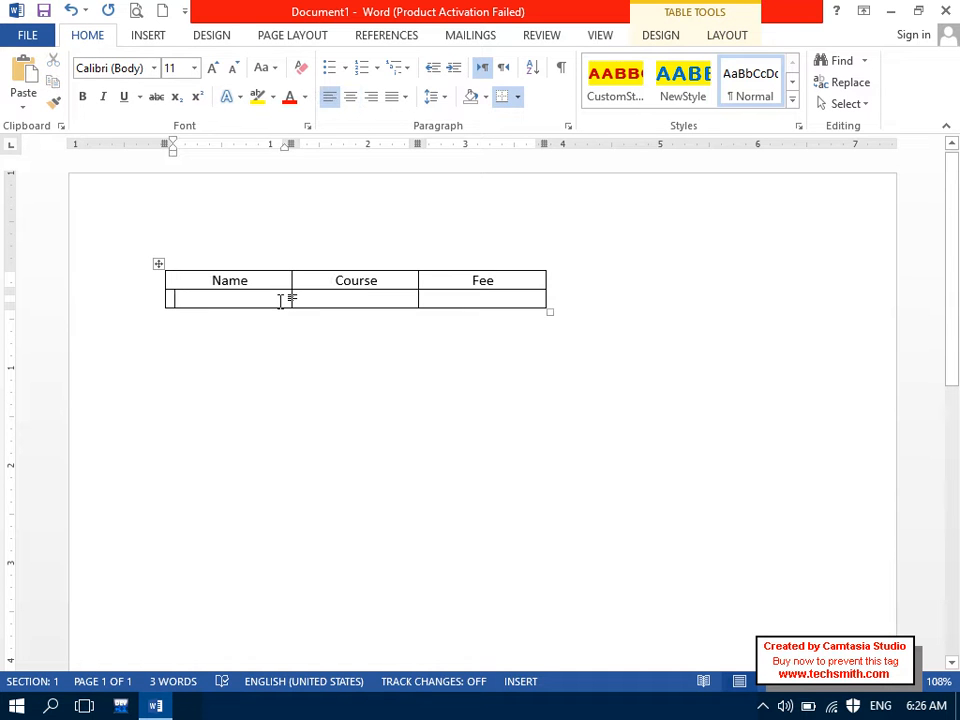
{"action": "key", "text": "Caps_Lock"}
{"action": "type", "text": "Ahmad"}
{"action": "key", "text": "Tab"}
{"action": "type", "text": "DEL"}
{"action": "key", "text": "Tab"}
{"action": "type", "text": "2000"}
{"action": "key", "text": "Tab"}
Step: Add a second row with the name Kamal and course DIT
{"action": "type", "text": "kAMAL"}
{"action": "key", "text": "Tab"}
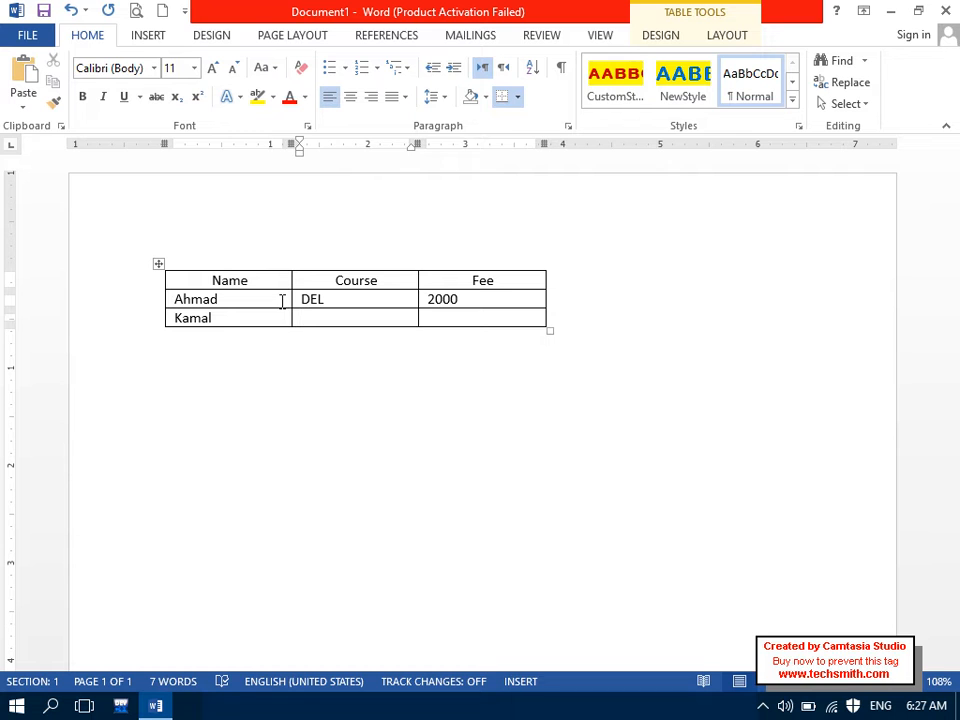
{"action": "left_click", "coordinate": [282, 301]}
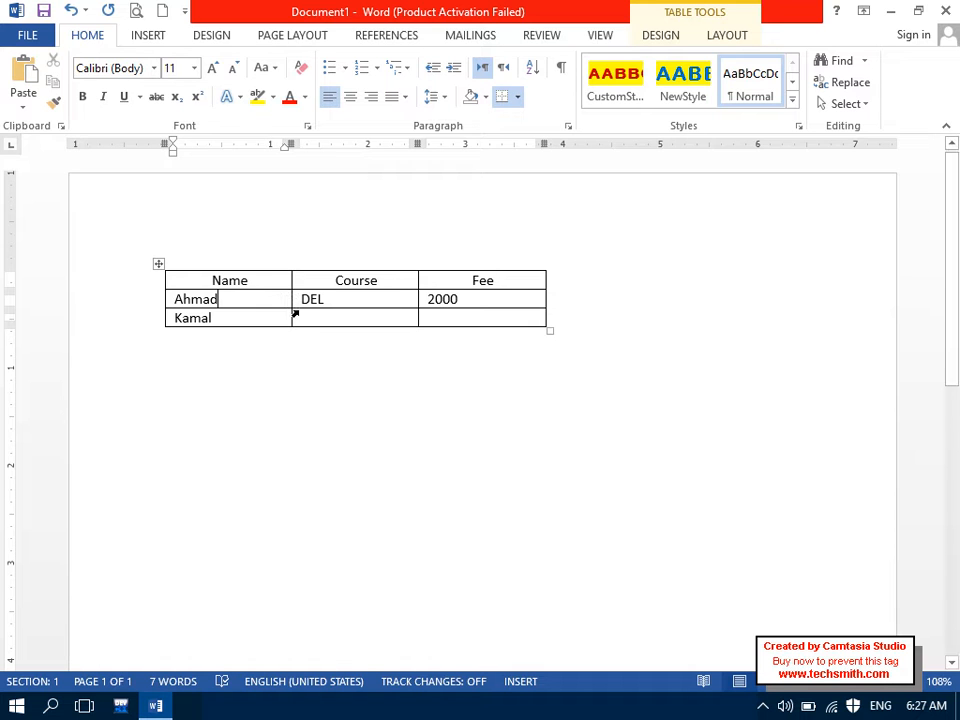
{"action": "left_click", "coordinate": [327, 320]}
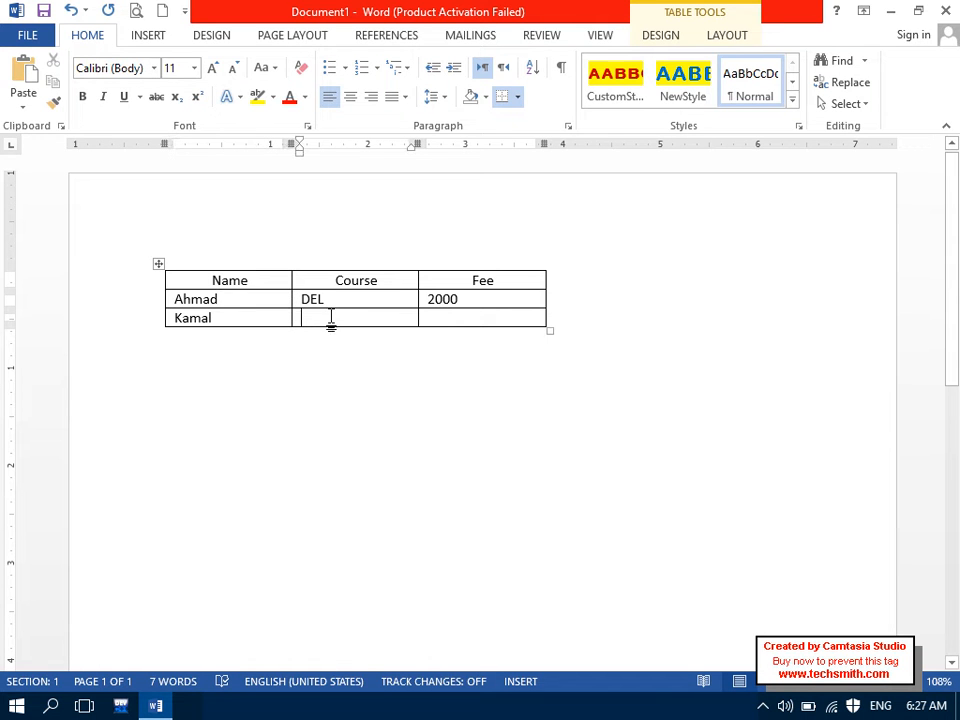
{"action": "key", "text": "Caps_Lock"}
{"action": "type", "text": "DIT"}
{"action": "key", "text": "Tab"}
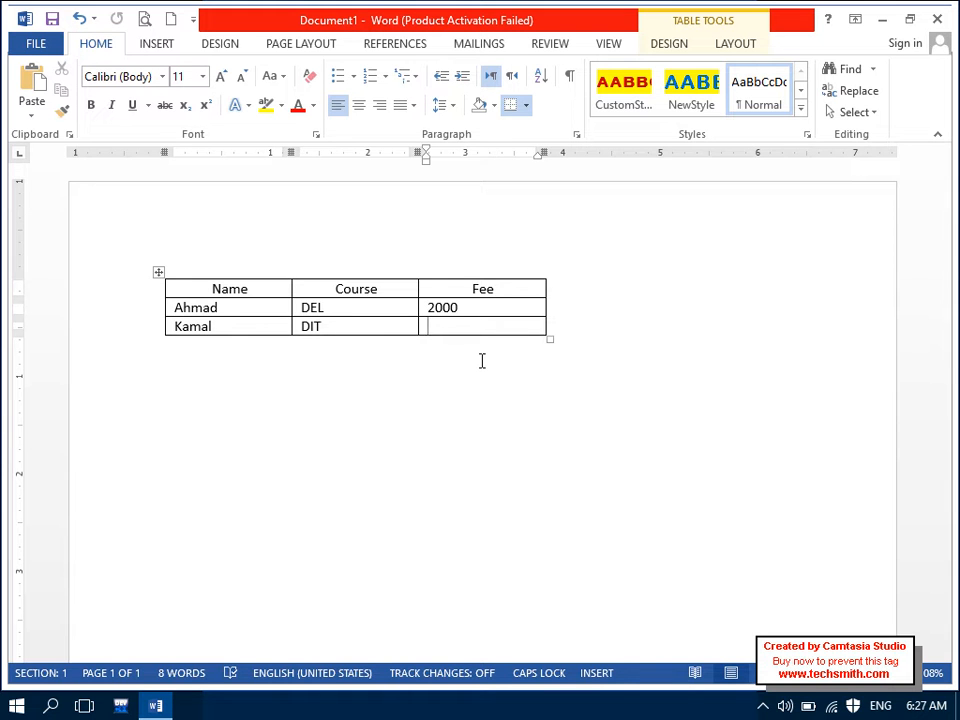
Step: Enter Kamal's fee 5000 and add Zahid with course DIT and fee 3000
{"action": "type", "text": "5000"}
{"action": "key", "text": "Tab"}
{"action": "key", "text": "Caps_Lock"}
{"action": "key", "text": "Caps_Lock"}
{"action": "type", "text": "Zahid"}
{"action": "key", "text": "Tab"}
{"action": "key", "text": "Caps_Lock"}
{"action": "type", "text": "DIT"}
{"action": "key", "text": "Tab"}
{"action": "type", "text": "3000"}
{"action": "key", "text": "Tab"}
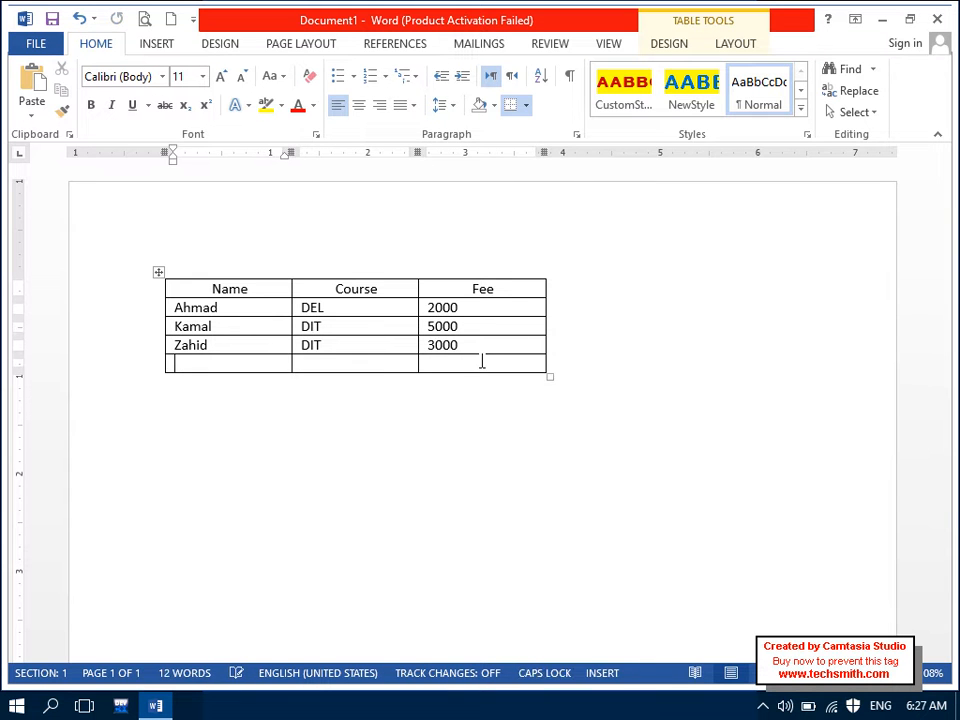
Step: Add Younas with course DIA and fee 3000
{"action": "type", "text": "Y"}
{"action": "key", "text": "Caps_Lock"}
{"action": "type", "text": "ounas"}
{"action": "key", "text": "Tab"}
{"action": "type", "text": "di"}
{"action": "key", "text": "BackSpace"}
{"action": "key", "text": "BackSpace"}
{"action": "key", "text": "Caps_Lock"}
{"action": "type", "text": "DIA"}
{"action": "key", "text": "Tab"}
{"action": "type", "text": "3000"}
{"action": "key", "text": "Tab"}
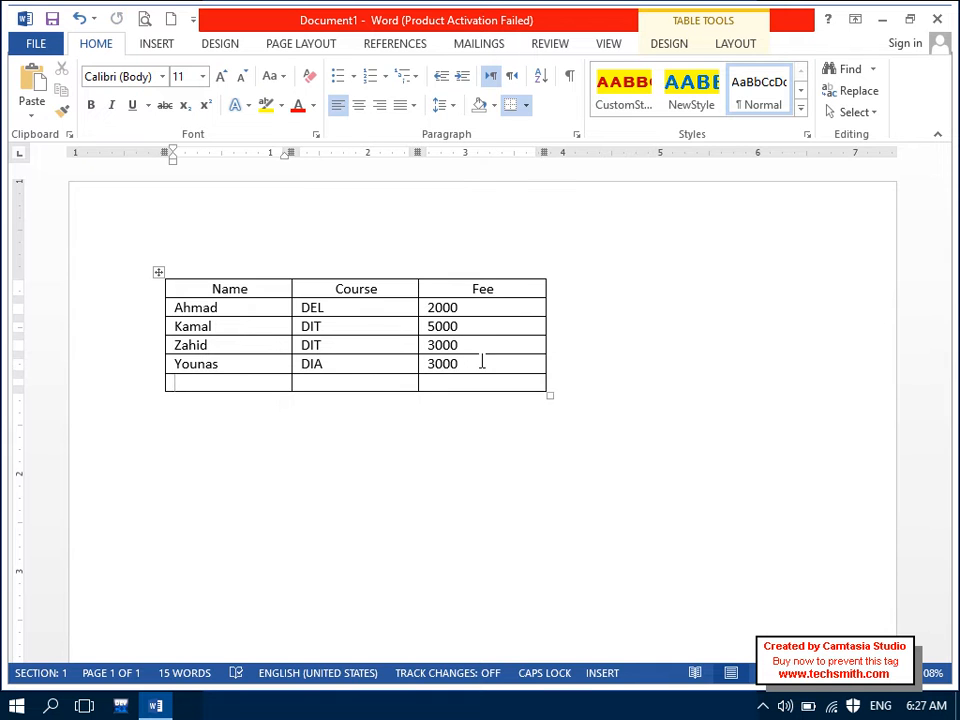
Step: Add Zabi with course MOUS and select all cells of the student table
{"action": "key", "text": "Caps_Lock"}
{"action": "type", "text": "a"}
{"action": "key", "text": "Caps_Lock"}
{"action": "key", "text": "BackSpace"}
{"action": "key", "text": "Caps_Lock"}
{"action": "type", "text": "z"}
{"action": "key", "text": "Caps_Lock"}
{"action": "type", "text": "ABI"}
{"action": "key", "text": "Tab"}
{"action": "key", "text": "Caps_Lock"}
{"action": "type", "text": "MOUS"}
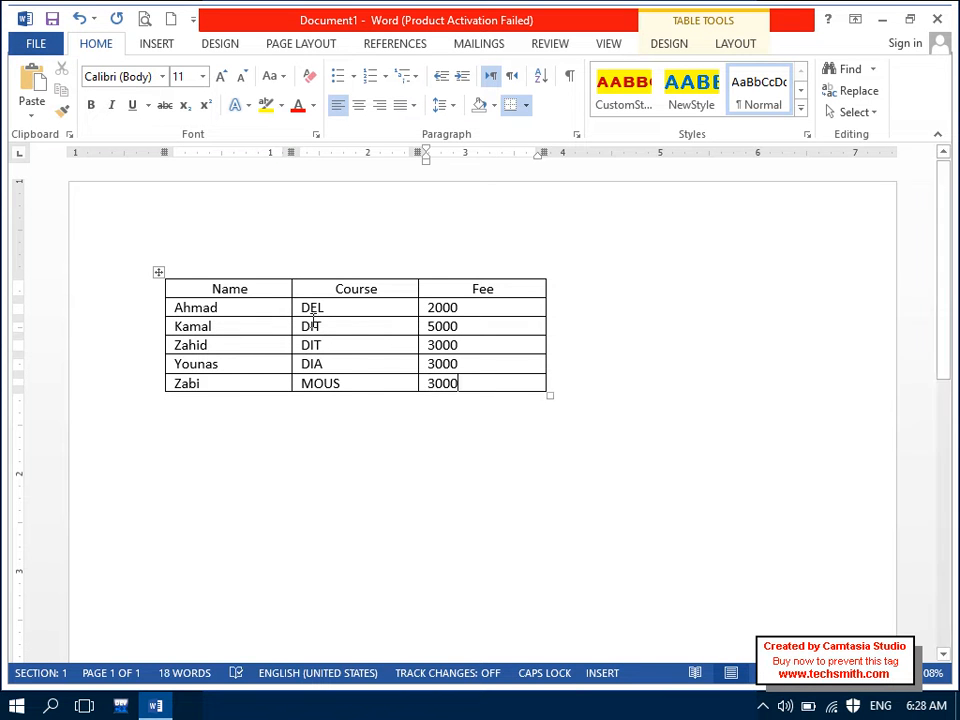
{"action": "left_click_drag", "start_coordinate": [255, 285], "coordinate": [515, 380]}
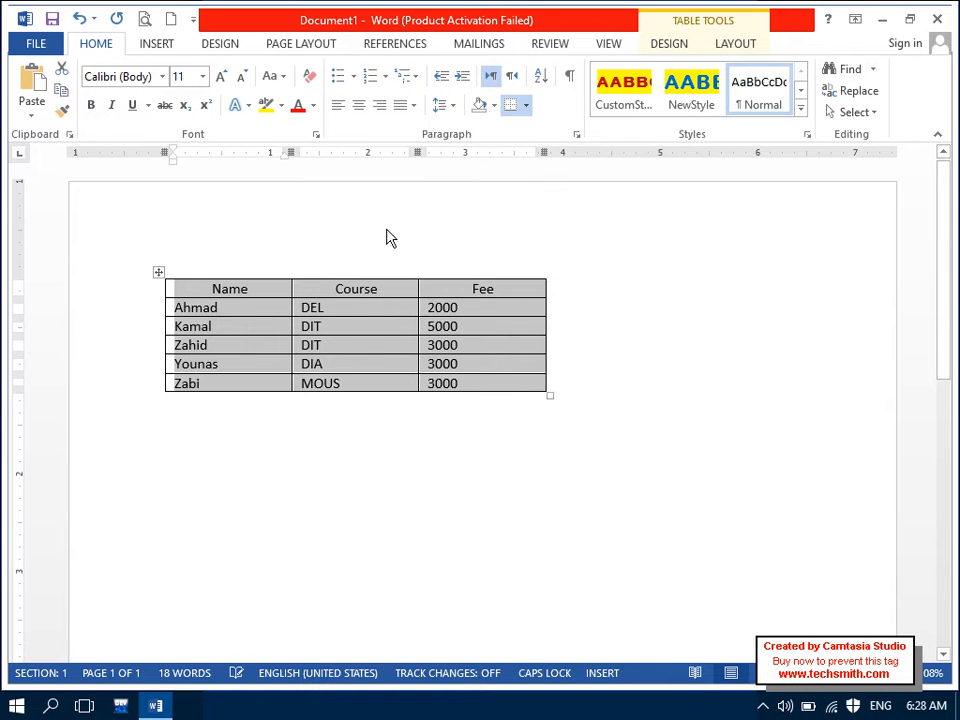
Step: Centre every name, course and fee in the selected student table
{"action": "left_click", "coordinate": [360, 108]}
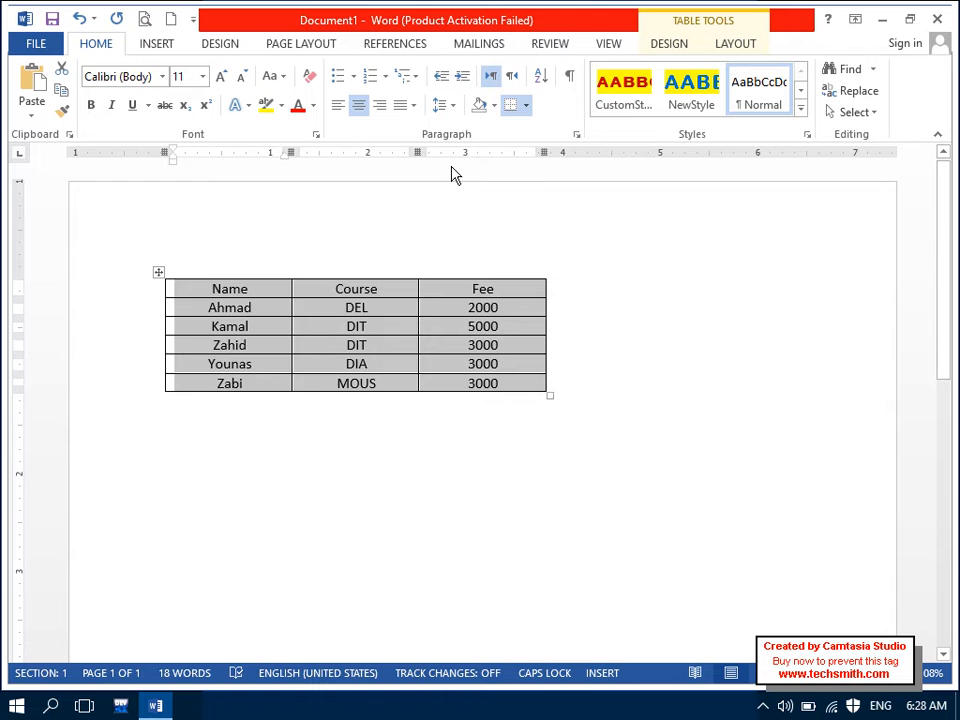
{"action": "left_click", "coordinate": [743, 47]}
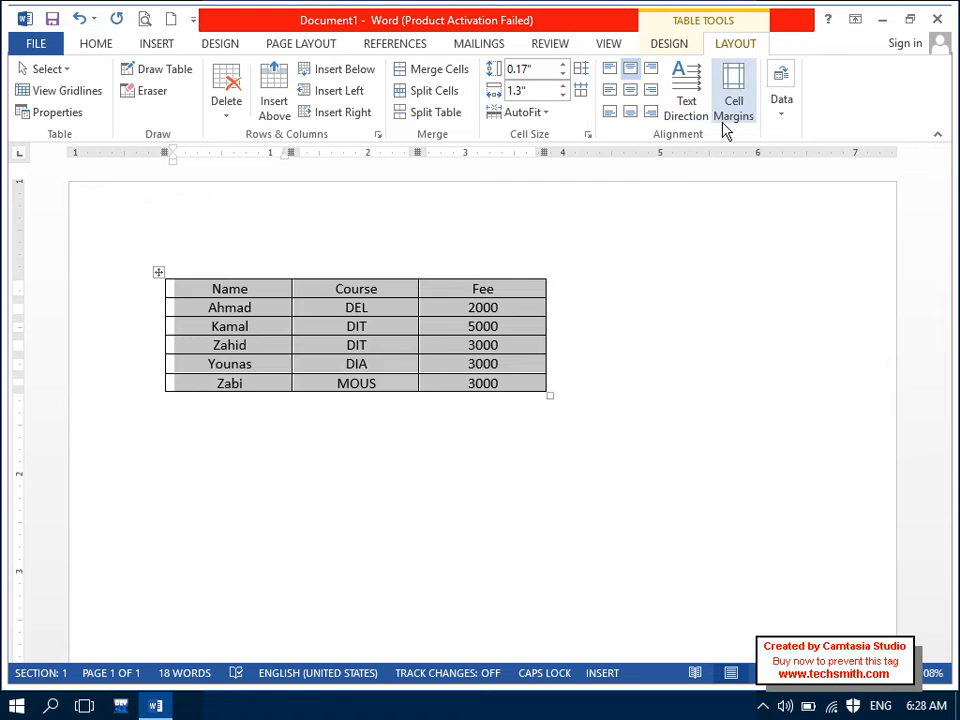
{"action": "left_click", "coordinate": [780, 178]}
{"action": "left_click", "coordinate": [253, 296]}
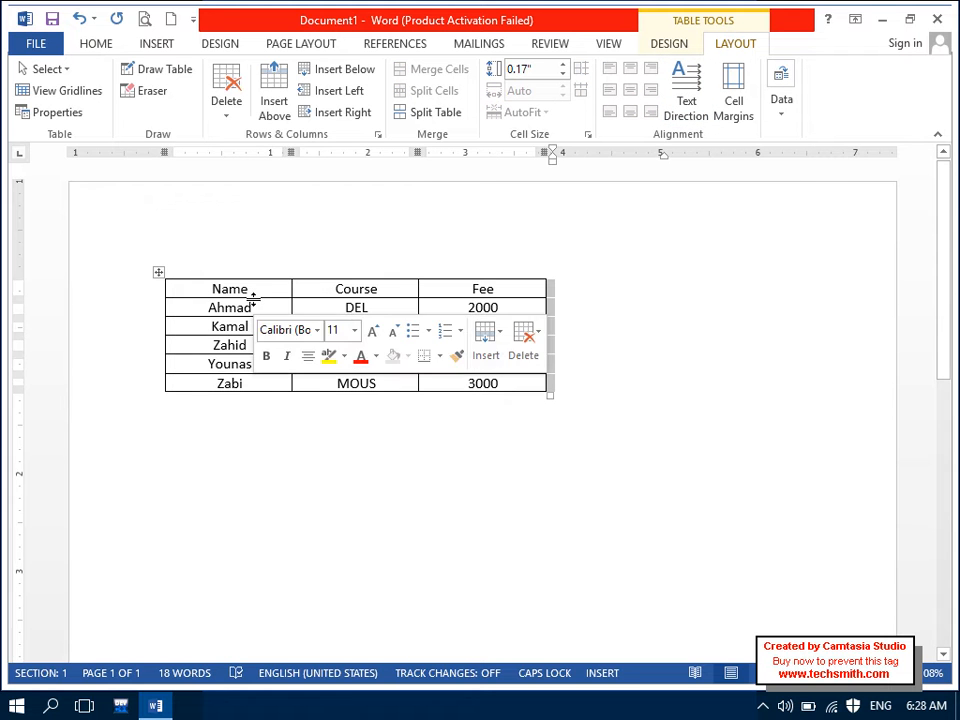
{"action": "left_click", "coordinate": [782, 108]}
Step: Sort the table by Name in descending order, treating the first row as a header
{"action": "left_click", "coordinate": [771, 168]}
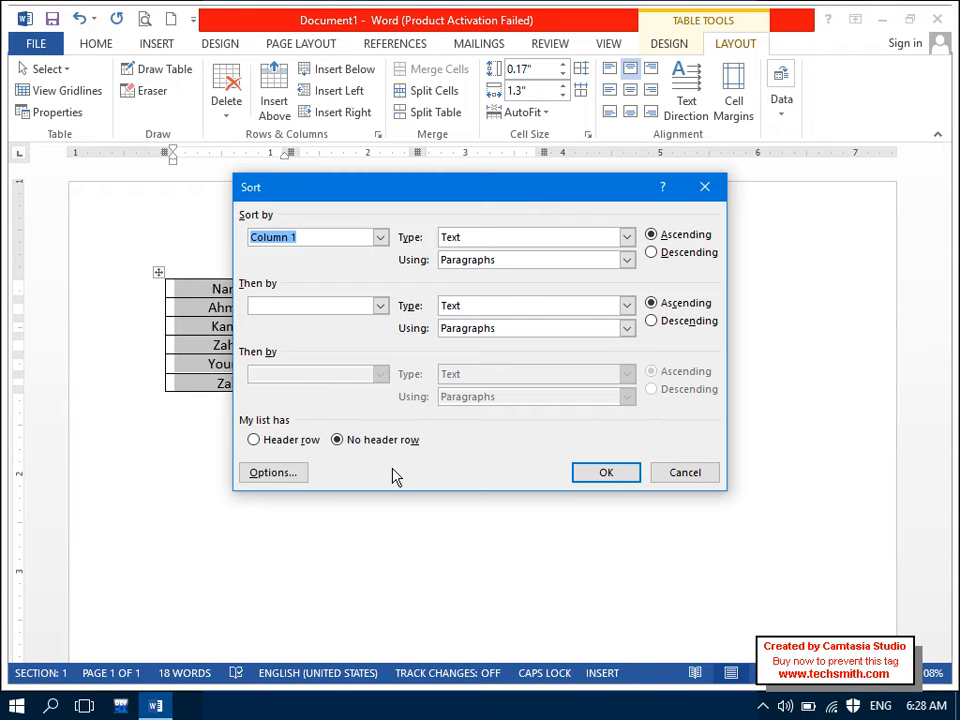
{"action": "left_click", "coordinate": [300, 440]}
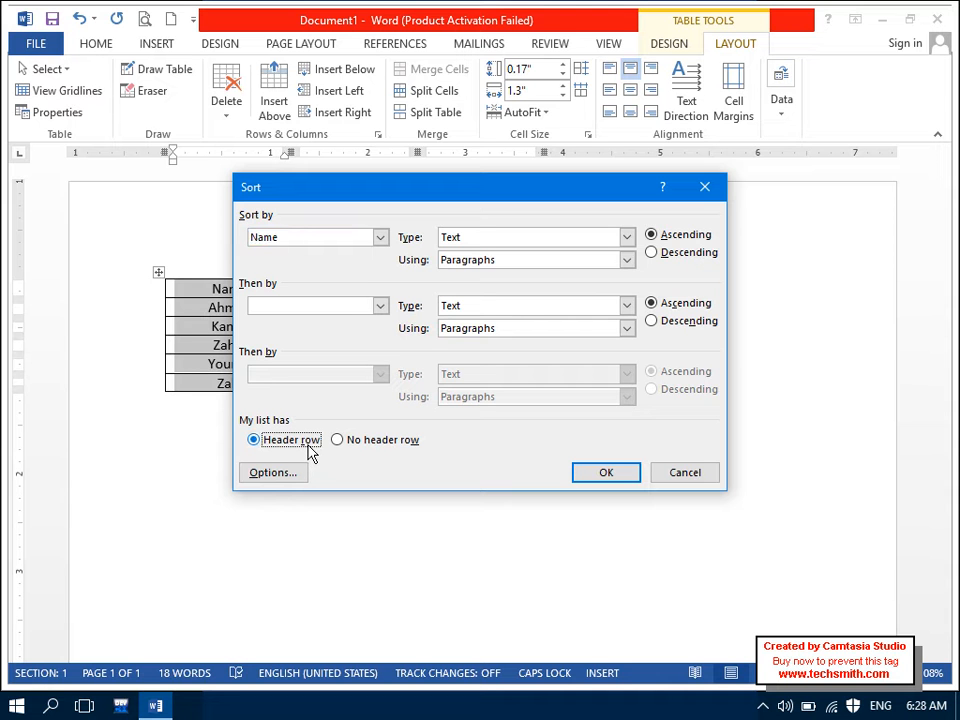
{"action": "left_click_drag", "start_coordinate": [347, 192], "coordinate": [565, 72]}
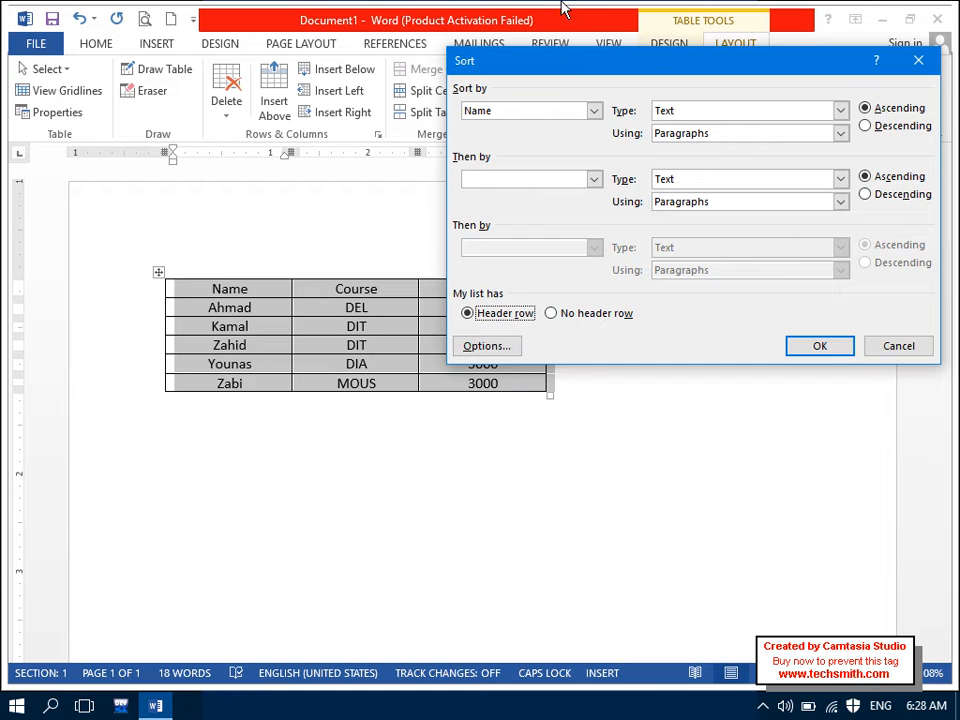
{"action": "left_click", "coordinate": [876, 130]}
{"action": "left_click", "coordinate": [814, 350]}
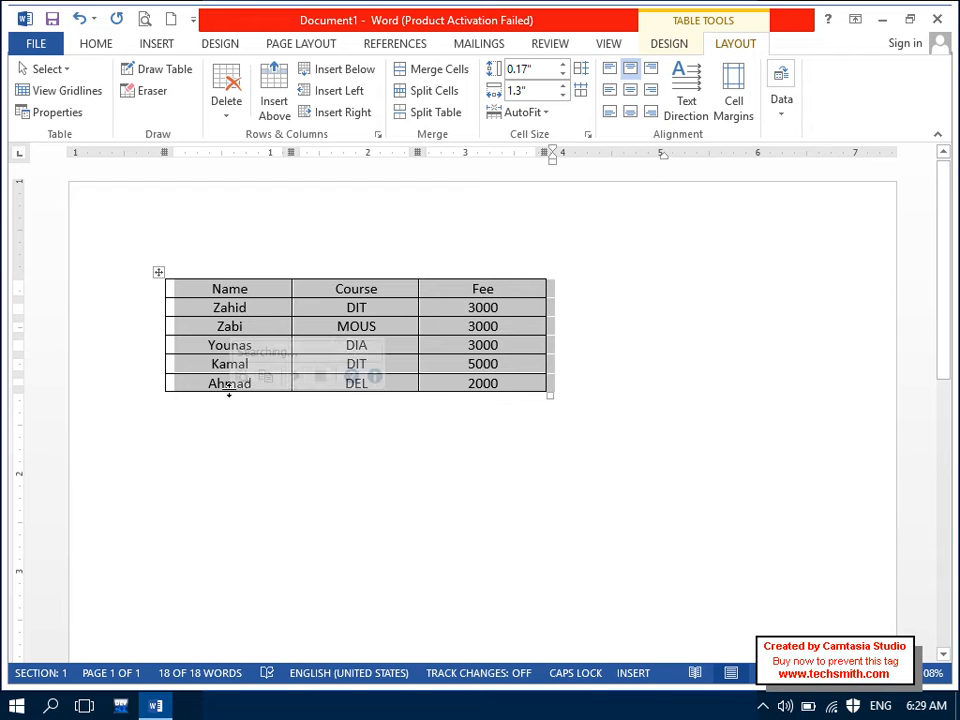
Step: Re-sort by Name in ascending order with a header row, then stretch the table wider
{"action": "left_click", "coordinate": [786, 104]}
{"action": "left_click", "coordinate": [780, 170]}
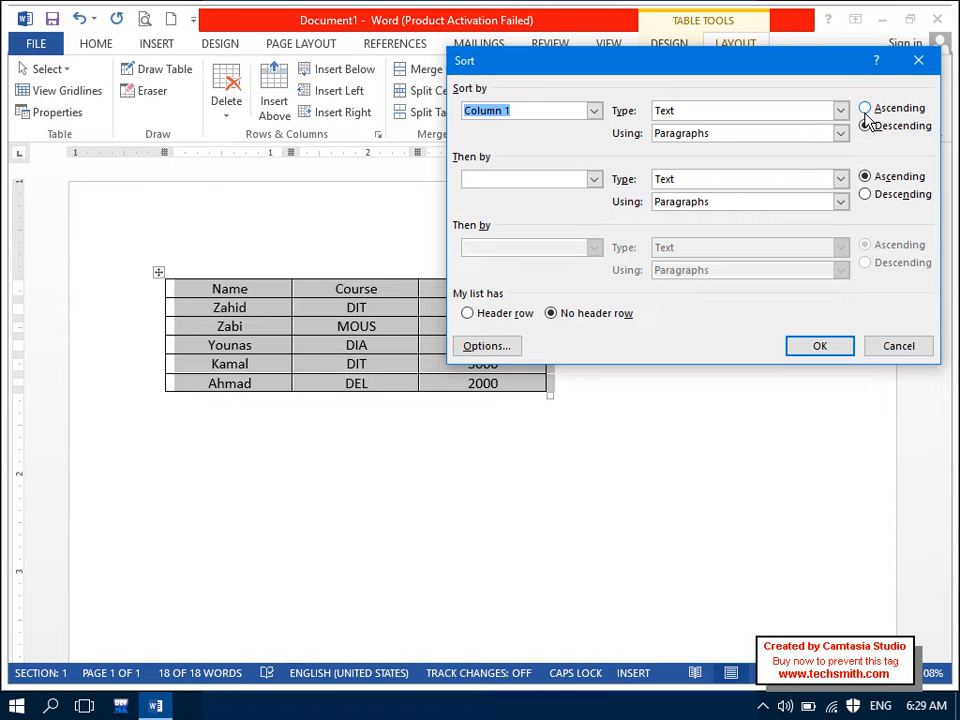
{"action": "left_click", "coordinate": [865, 109]}
{"action": "left_click", "coordinate": [525, 314]}
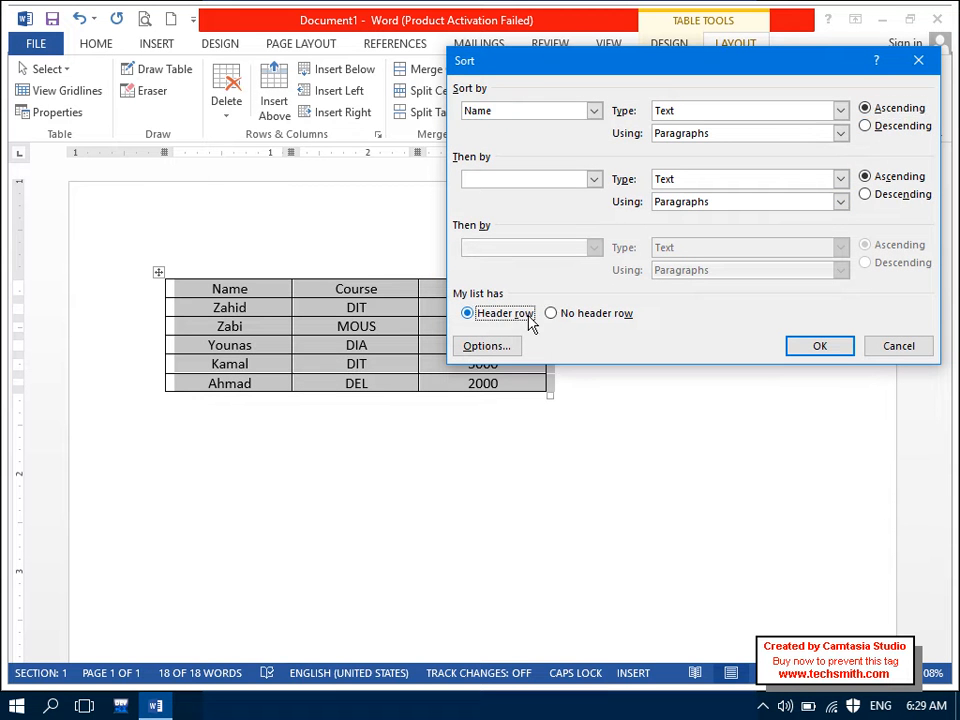
{"action": "left_click", "coordinate": [810, 346]}
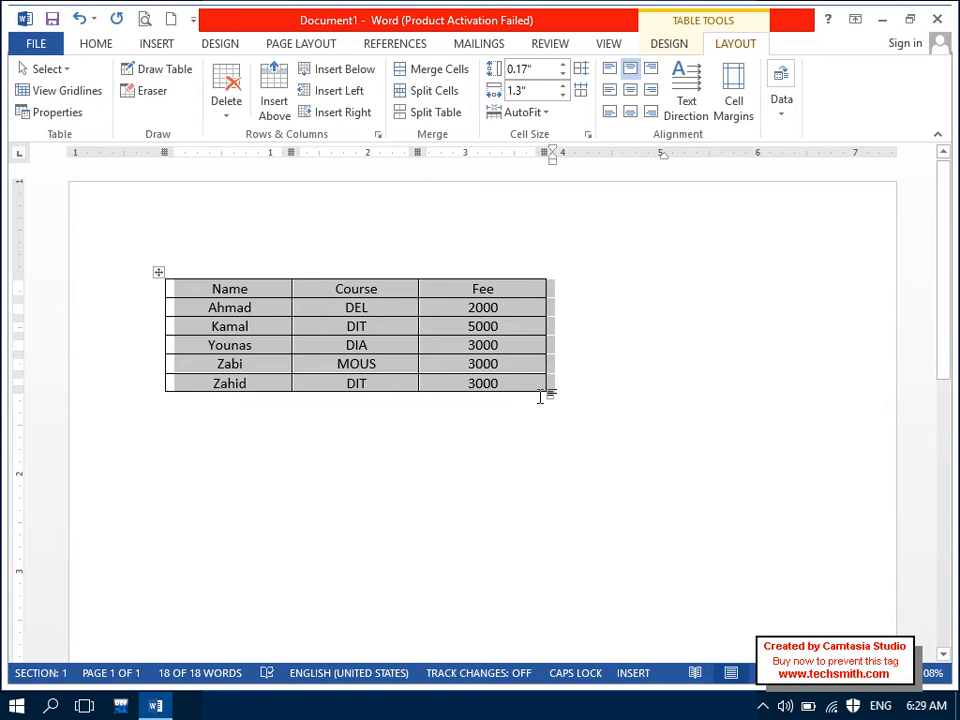
{"action": "left_click_drag", "start_coordinate": [549, 399], "coordinate": [846, 476]}
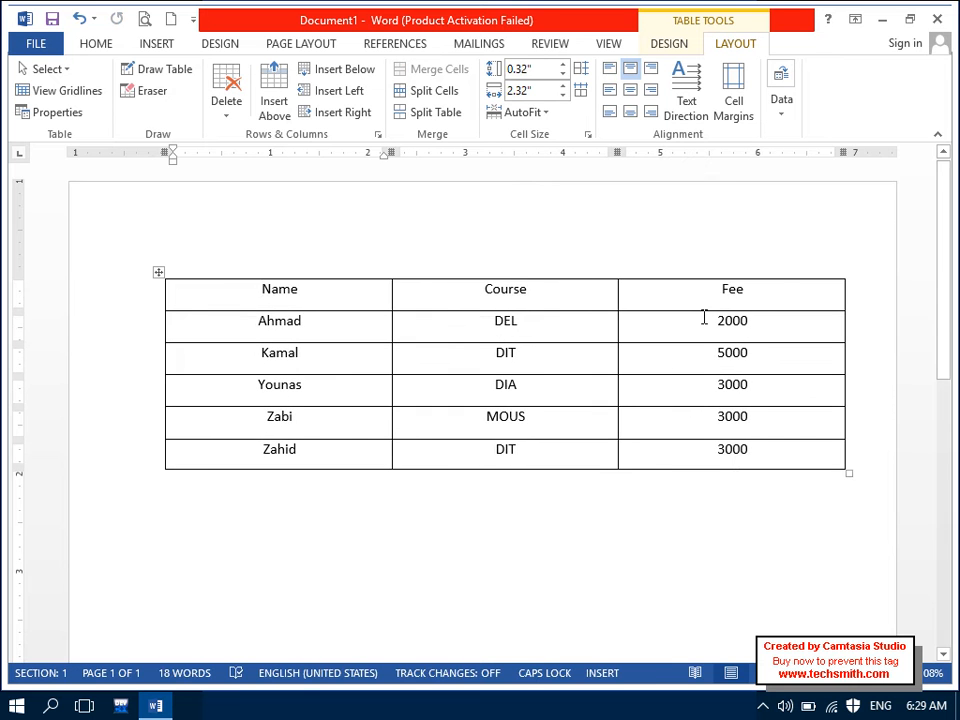
Step: Select the Name, Course, Fee header row and make it bold
{"action": "left_click", "coordinate": [794, 117]}
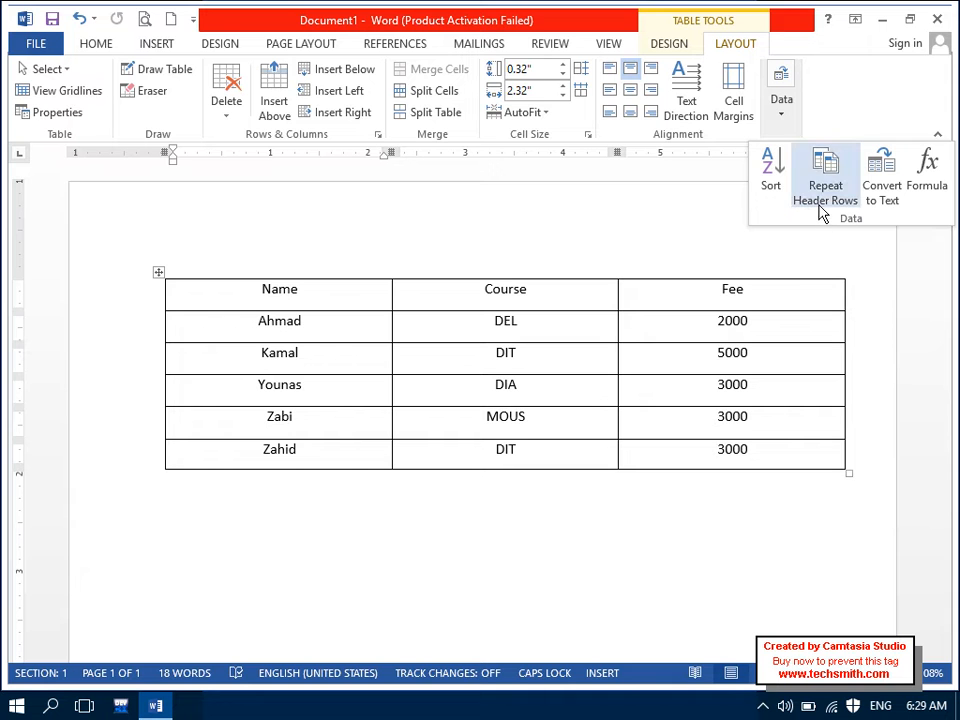
{"action": "left_click", "coordinate": [789, 300]}
{"action": "mouse_move", "coordinate": [789, 300]}
{"action": "left_mouse_down"}
{"action": "mouse_move", "coordinate": [396, 266]}
{"action": "mouse_move", "coordinate": [280, 291]}
{"action": "left_mouse_up"}
{"action": "left_click", "coordinate": [84, 46]}
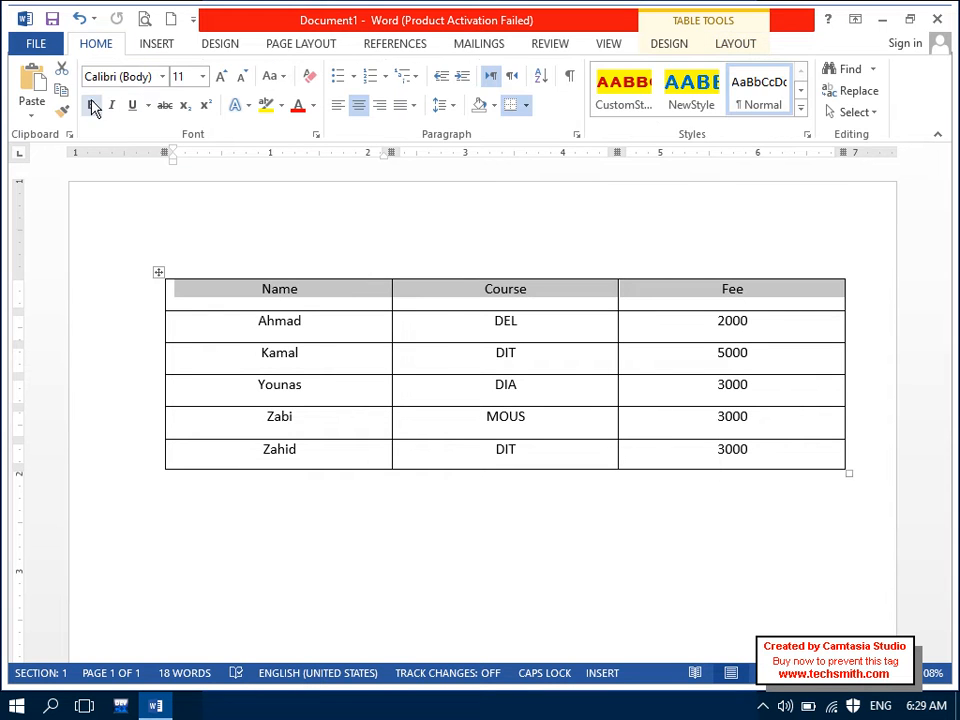
{"action": "left_click", "coordinate": [91, 105]}
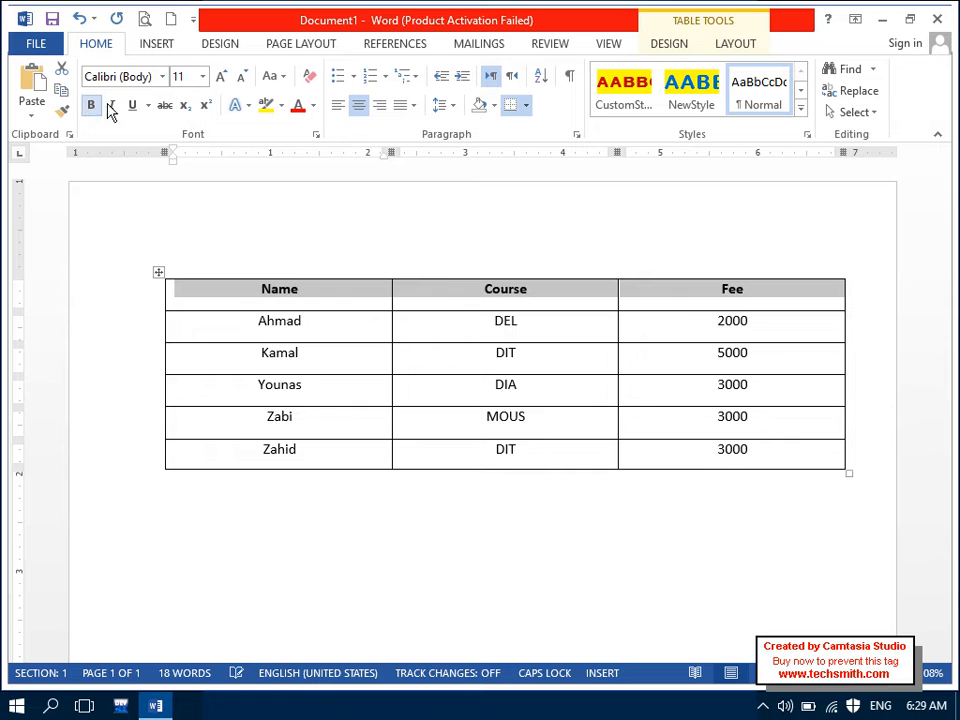
Step: Make the headings red 14 pt on light orange shading and add a row after 3000
{"action": "left_click", "coordinate": [296, 108]}
{"action": "left_click", "coordinate": [222, 77]}
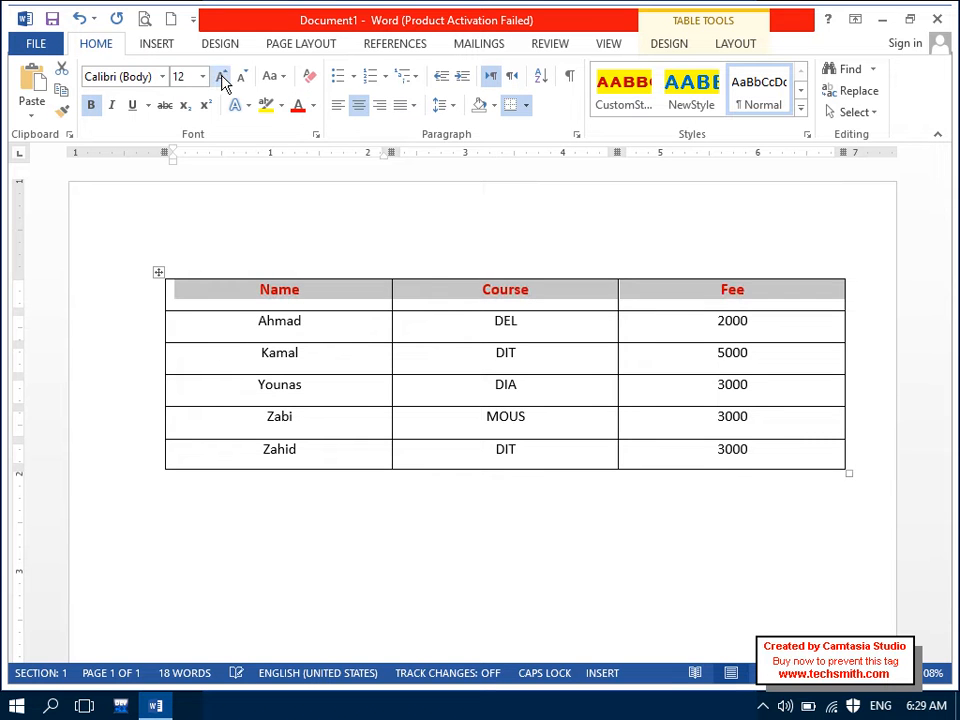
{"action": "left_click", "coordinate": [222, 78]}
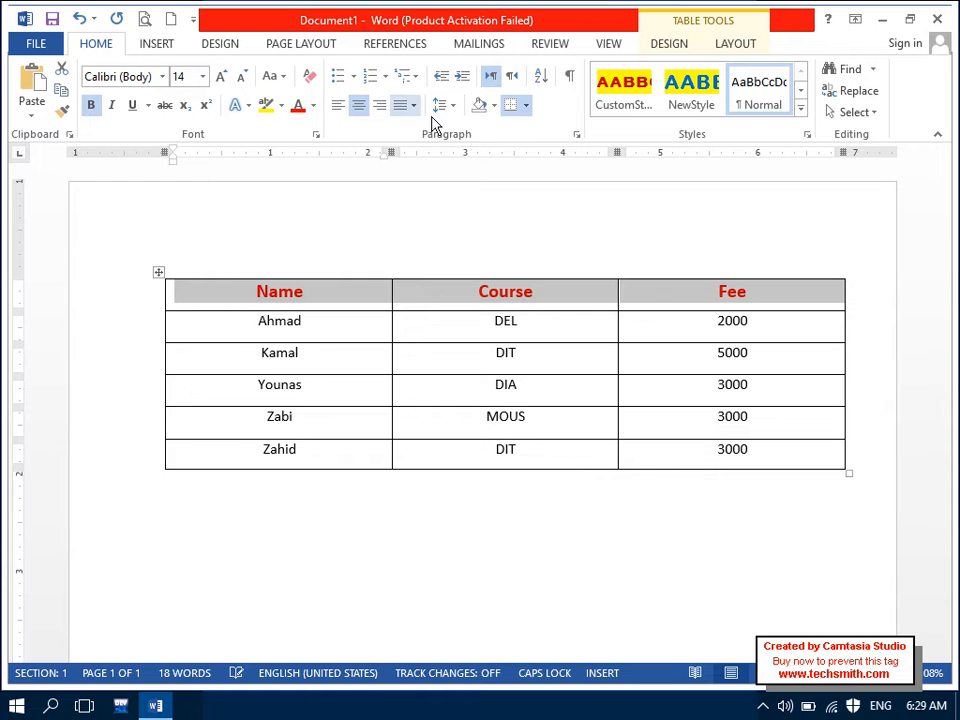
{"action": "left_click", "coordinate": [494, 106]}
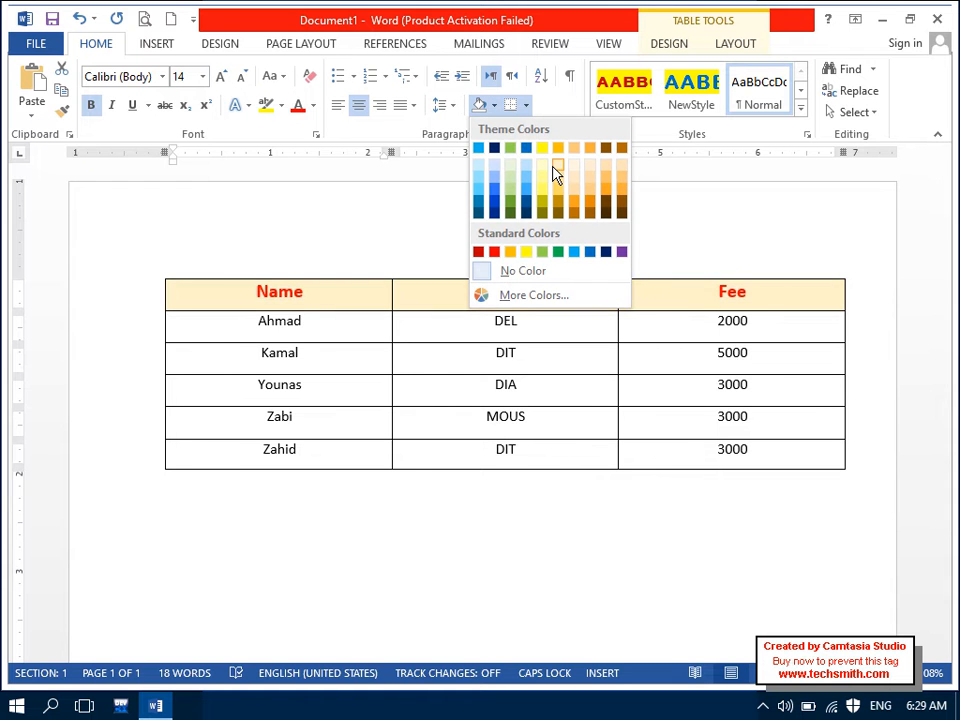
{"action": "left_click", "coordinate": [553, 167]}
{"action": "left_click", "coordinate": [786, 462]}
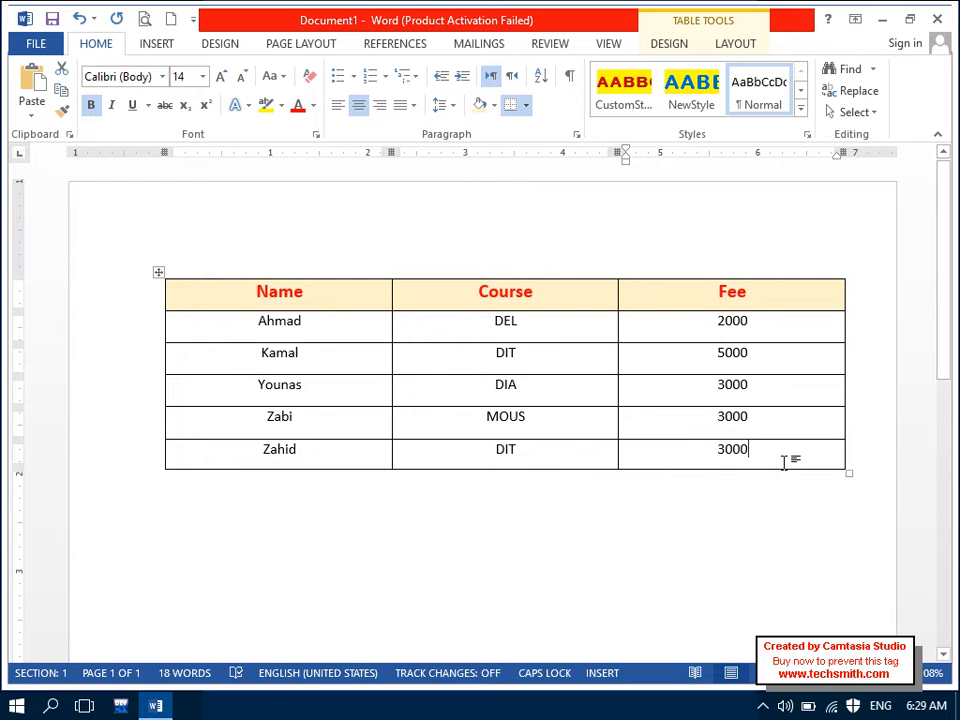
{"action": "key", "text": "Tab"}
{"action": "key", "text": "Tab"}
{"action": "key", "text": "Tab"}
{"action": "key", "text": "Tab"}
{"action": "key", "text": "Tab"}
{"action": "key", "text": "Tab"}
{"action": "key", "text": "Tab"}
{"action": "key", "text": "Tab"}
{"action": "key", "text": "Tab"}
{"action": "key", "text": "Tab"}
{"action": "key", "text": "Tab"}
{"action": "key", "text": "Tab"}
{"action": "key", "text": "Tab"}
{"action": "key", "text": "Tab"}
{"action": "key", "text": "Tab"}
{"action": "key", "text": "Tab"}
{"action": "key", "text": "Tab"}
{"action": "key", "text": "Tab"}
{"action": "key", "text": "Tab"}
{"action": "key", "text": "Tab"}
{"action": "key", "text": "Tab"}
{"action": "key", "text": "Tab"}
{"action": "key", "text": "Tab"}
{"action": "key", "text": "Tab"}
{"action": "key", "text": "Tab"}
{"action": "key", "text": "Tab"}
{"action": "key", "text": "Tab"}
{"action": "key", "text": "Tab"}
{"action": "key", "text": "Tab"}
{"action": "key", "text": "Tab"}
{"action": "key", "text": "Tab"}
{"action": "key", "text": "Tab"}
{"action": "key", "text": "Tab"}
{"action": "key", "text": "Tab"}
{"action": "key", "text": "Tab"}
{"action": "key", "text": "Tab"}
{"action": "key", "text": "Tab"}
{"action": "key", "text": "Tab"}
{"action": "key", "text": "Tab"}
{"action": "key", "text": "Tab"}
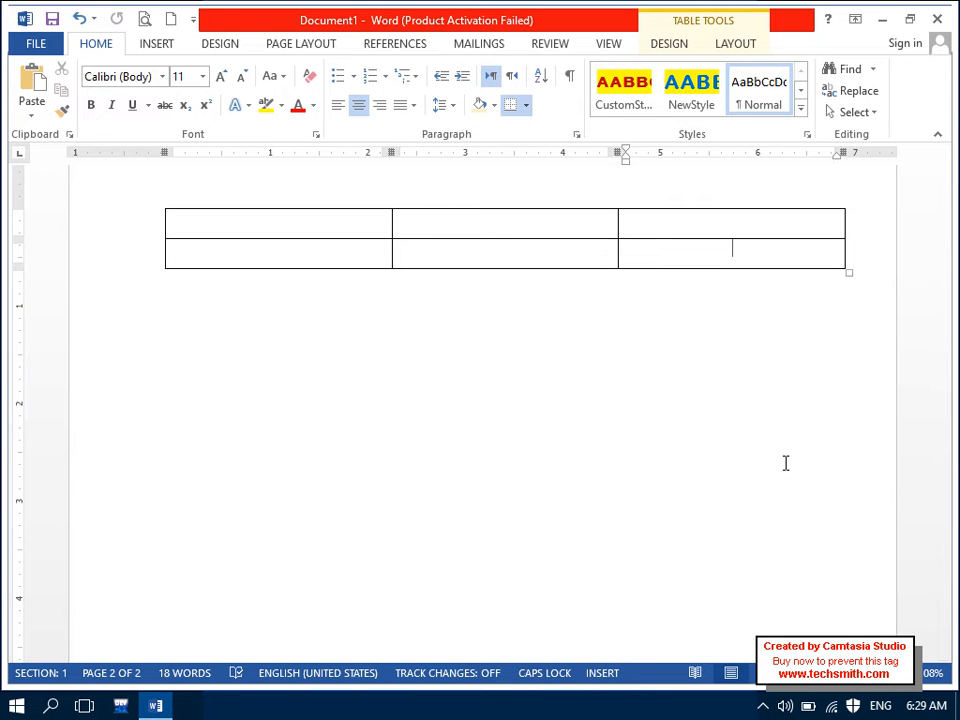
Step: Keep adding empty rows until the table spans three pages, then select the header row
{"action": "key", "text": "Tab"}
{"action": "key", "text": "Tab"}
{"action": "key", "text": "Tab"}
{"action": "key", "text": "Tab"}
{"action": "key", "text": "Tab"}
{"action": "key", "text": "Tab"}
{"action": "key", "text": "Tab"}
{"action": "key", "text": "Tab"}
{"action": "key", "text": "Tab"}
{"action": "key", "text": "Tab"}
{"action": "key", "text": "Tab"}
{"action": "key", "text": "Tab"}
{"action": "key", "text": "Tab"}
{"action": "key", "text": "Tab"}
{"action": "key", "text": "Tab"}
{"action": "key", "text": "Tab"}
{"action": "key", "text": "Tab"}
{"action": "key", "text": "Tab"}
{"action": "key", "text": "Tab"}
{"action": "key", "text": "Tab"}
{"action": "key", "text": "Tab"}
{"action": "key", "text": "Tab"}
{"action": "key", "text": "Tab"}
{"action": "key", "text": "Tab"}
{"action": "key", "text": "Tab"}
{"action": "key", "text": "Tab"}
{"action": "key", "text": "Tab"}
{"action": "key", "text": "Tab"}
{"action": "key", "text": "Tab"}
{"action": "key", "text": "Tab"}
{"action": "key", "text": "Tab"}
{"action": "key", "text": "Tab"}
{"action": "key", "text": "Tab"}
{"action": "key", "text": "Tab"}
{"action": "key", "text": "Tab"}
{"action": "key", "text": "Tab"}
{"action": "key", "text": "Tab"}
{"action": "key", "text": "Tab"}
{"action": "key", "text": "Tab"}
{"action": "key", "text": "Tab"}
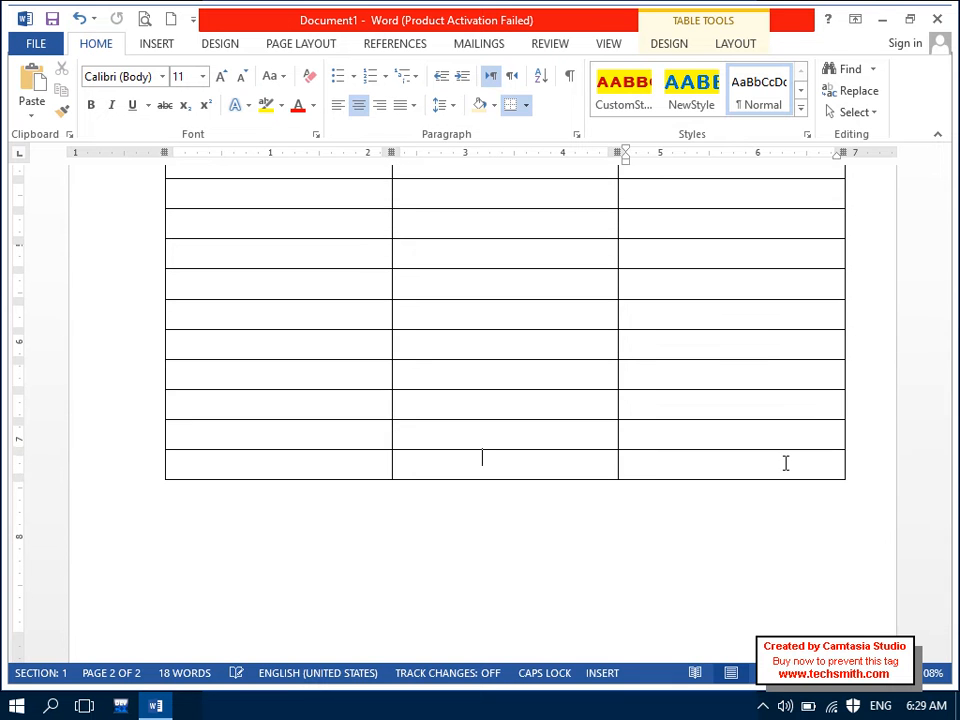
{"action": "key", "text": "Tab"}
{"action": "key", "text": "Tab"}
{"action": "key", "text": "Tab"}
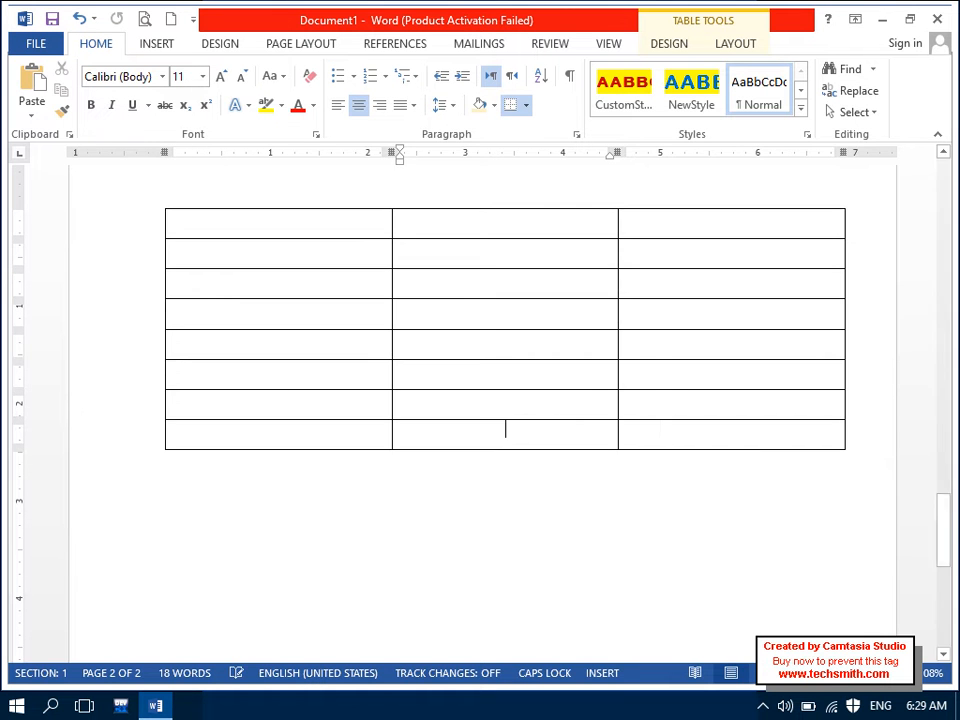
{"action": "left_click_drag", "start_coordinate": [943, 514], "coordinate": [943, 167]}
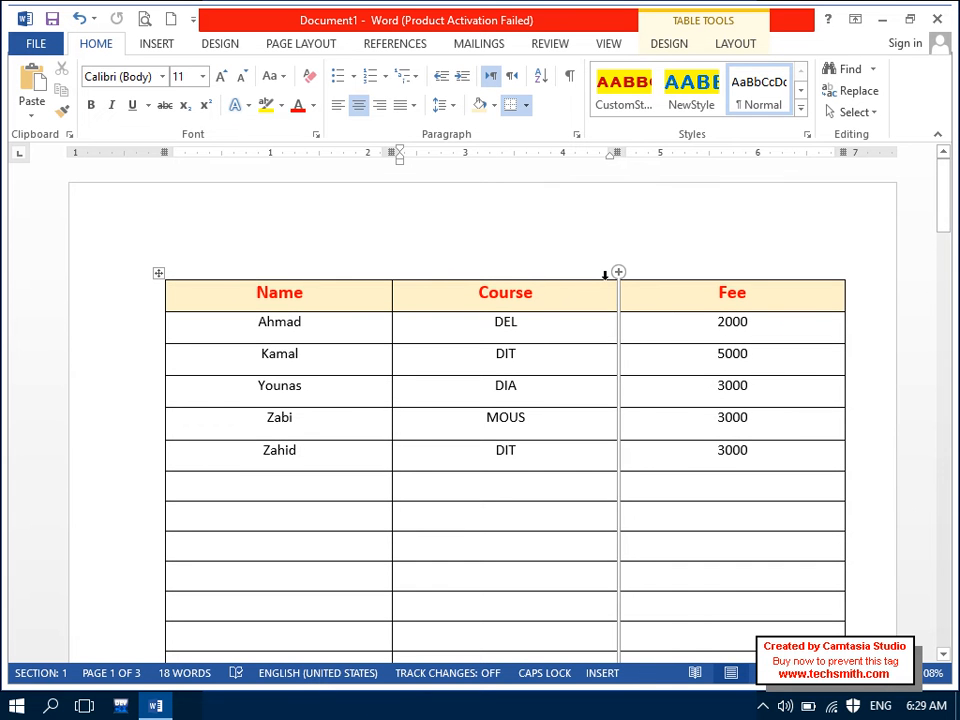
{"action": "left_click_drag", "start_coordinate": [821, 294], "coordinate": [364, 287]}
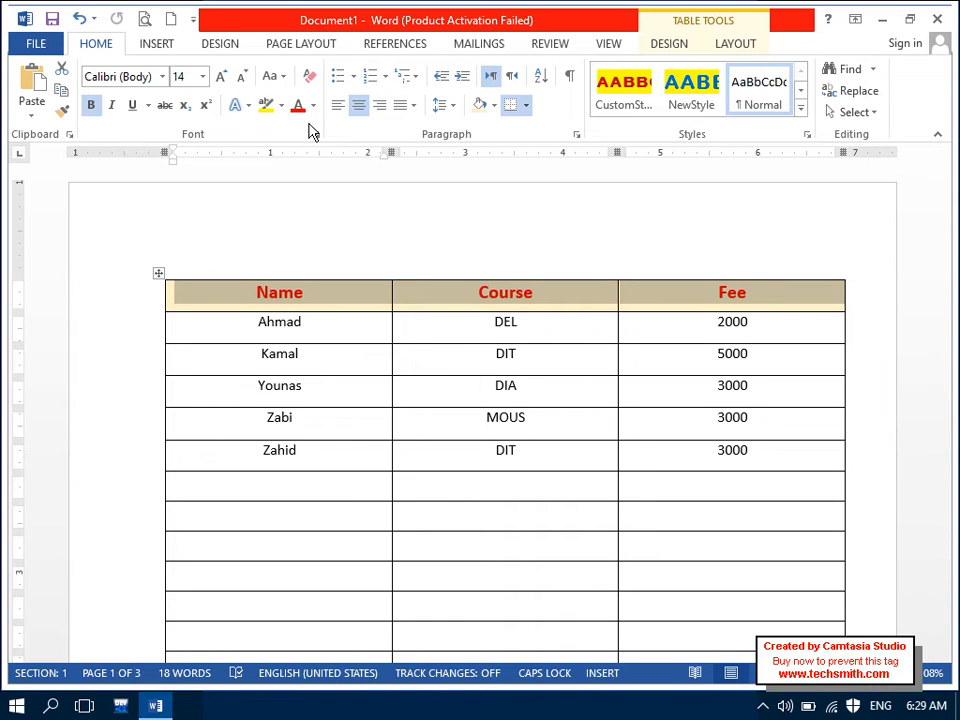
Step: Turn on Repeat Header Rows from the table's Data options with the caret in the table
{"action": "left_click", "coordinate": [735, 43]}
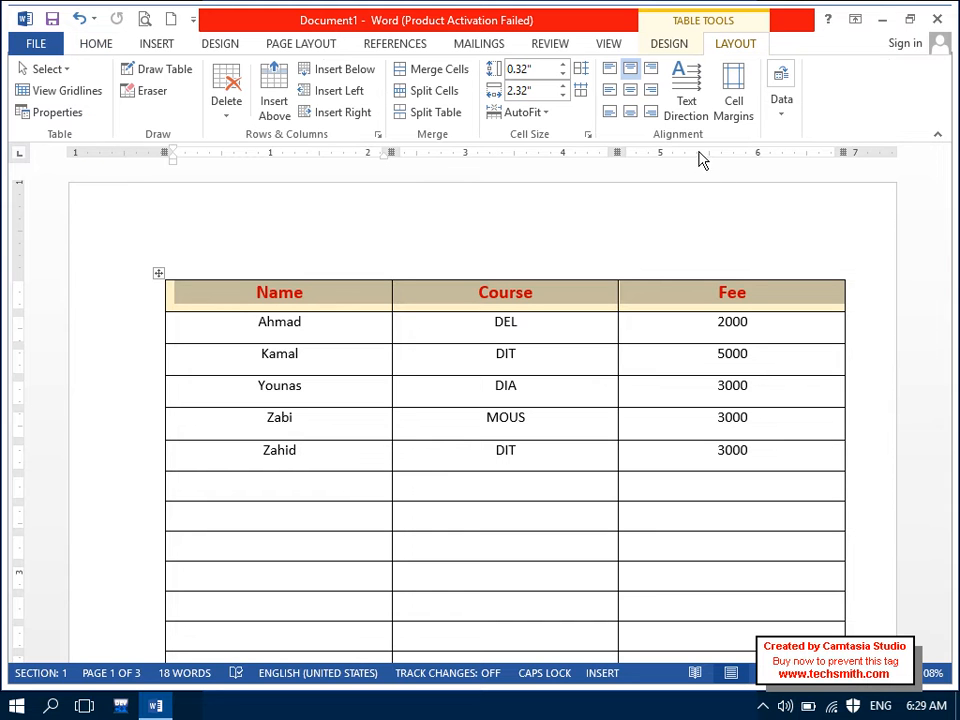
{"action": "left_click", "coordinate": [779, 116]}
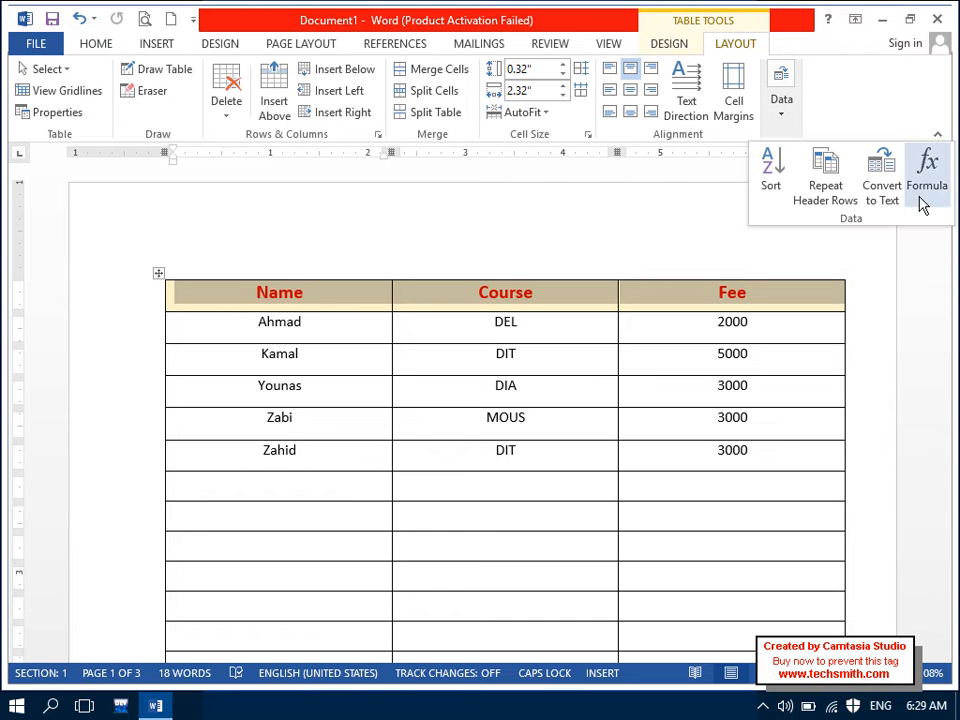
{"action": "left_click", "coordinate": [820, 205]}
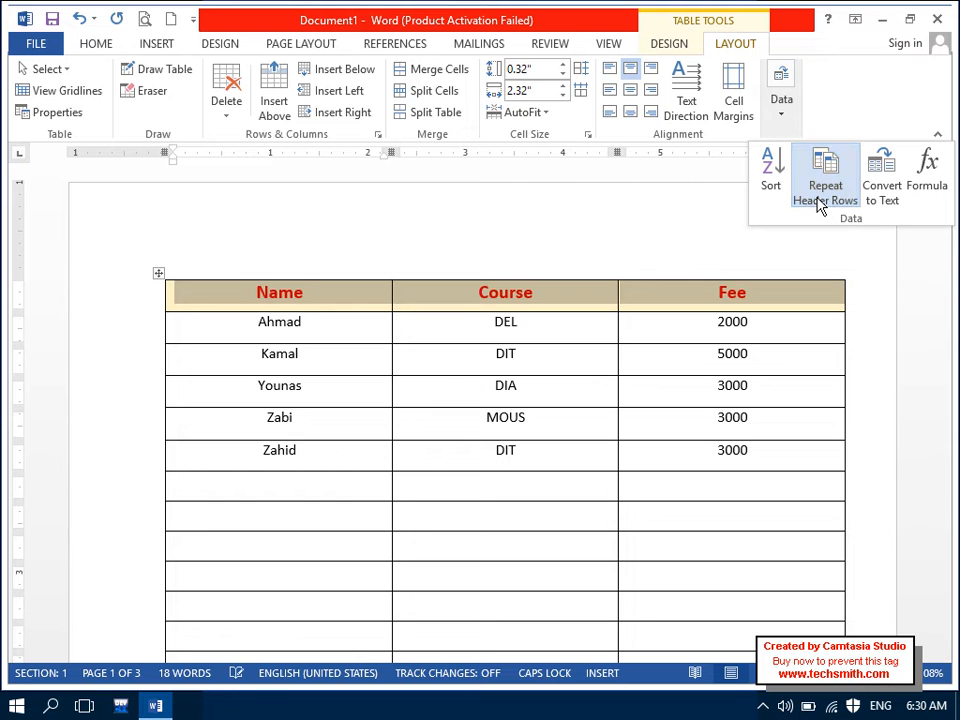
{"action": "left_click", "coordinate": [787, 350]}
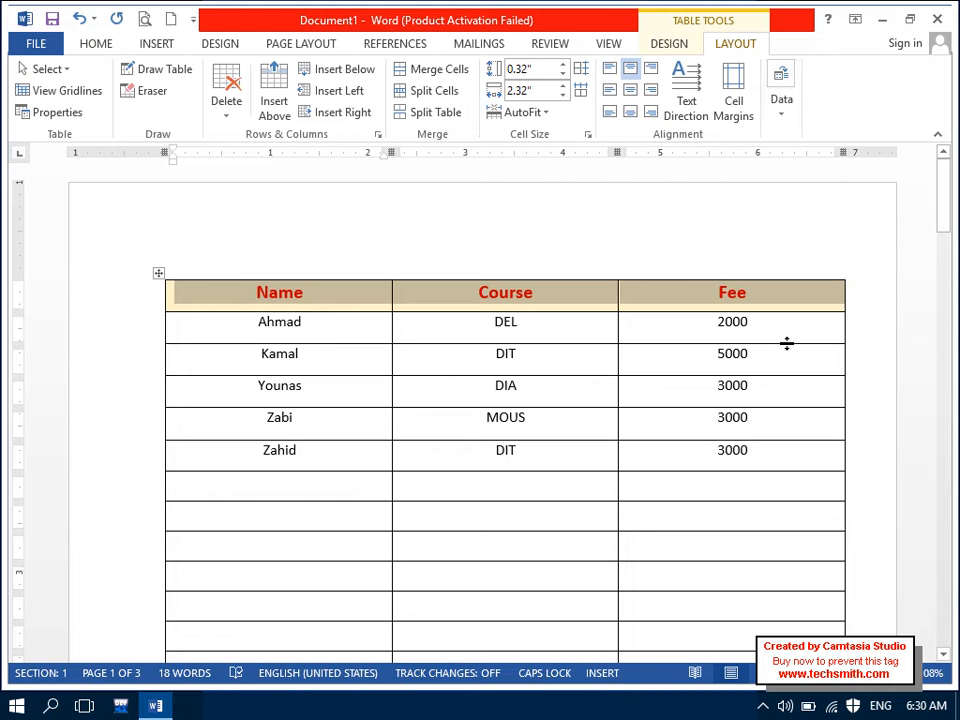
{"action": "left_click_drag", "start_coordinate": [941, 204], "coordinate": [907, 121]}
{"action": "left_click", "coordinate": [568, 333]}
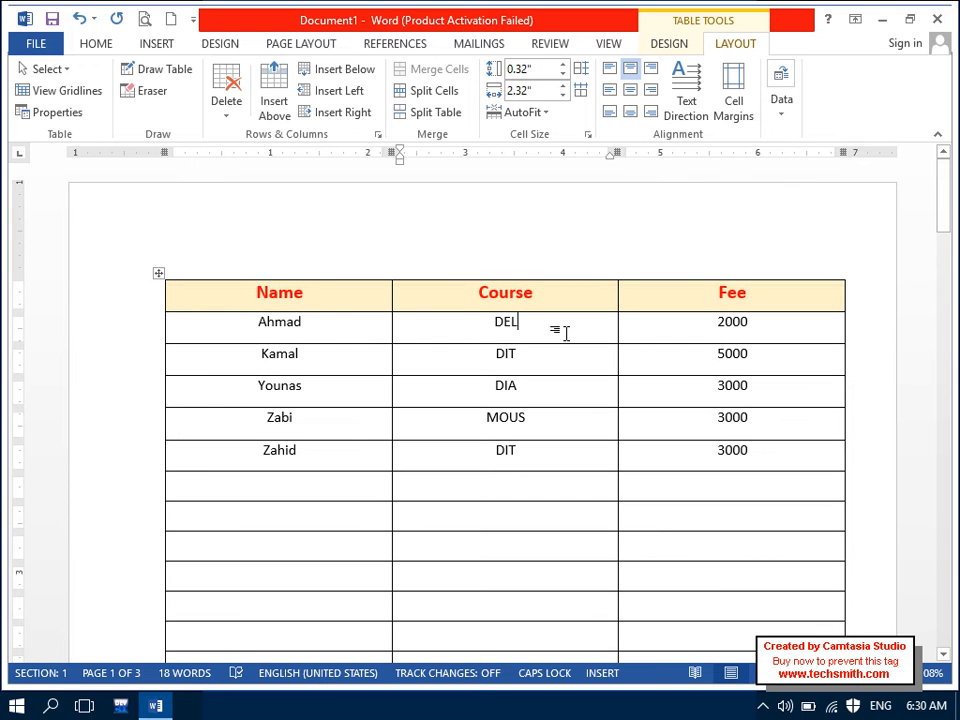
{"action": "left_click", "coordinate": [736, 292]}
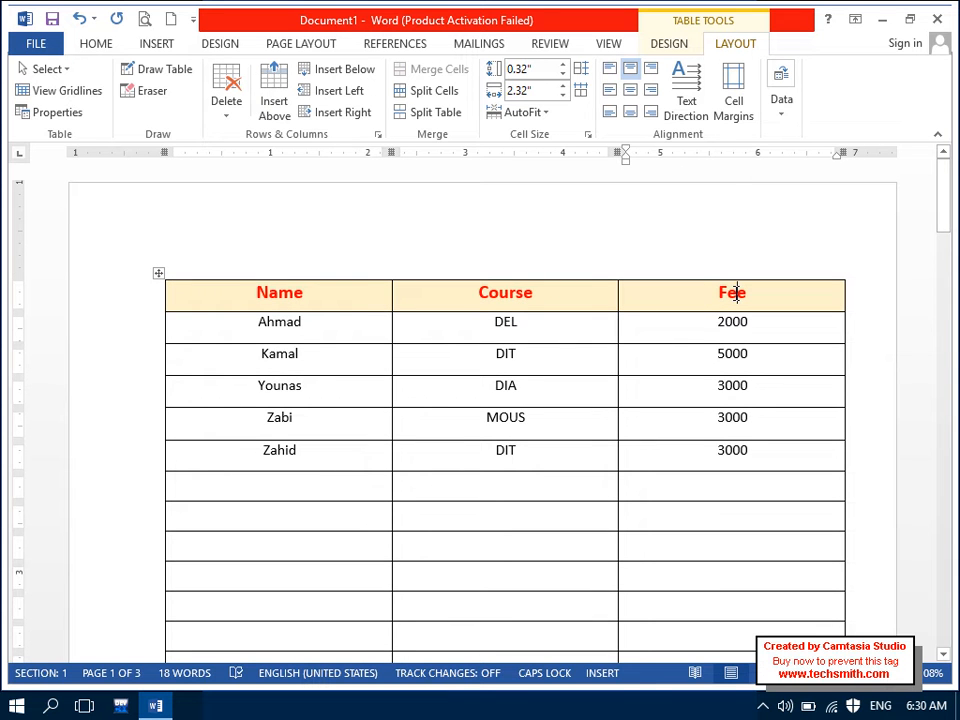
{"action": "left_click", "coordinate": [779, 105]}
{"action": "left_click", "coordinate": [729, 294]}
{"action": "left_click_drag", "start_coordinate": [949, 204], "coordinate": [906, 144]}
Step: Select the Name, Course, Fee row and set it to repeat as a header on every page
{"action": "left_click_drag", "start_coordinate": [784, 298], "coordinate": [285, 296]}
{"action": "left_click", "coordinate": [780, 100]}
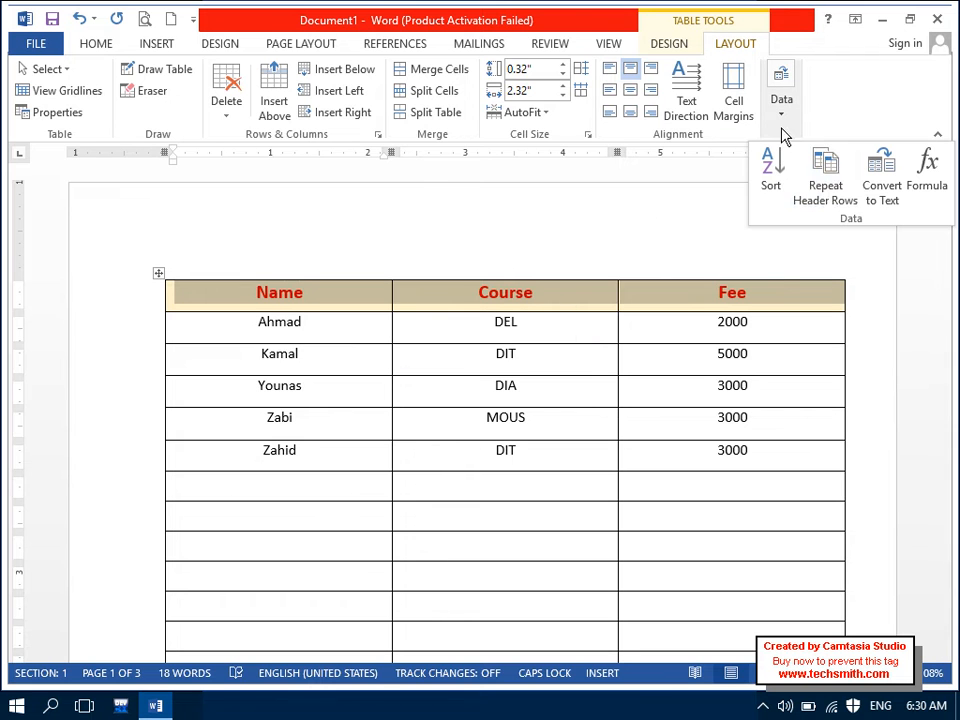
{"action": "left_click", "coordinate": [827, 193]}
{"action": "left_click_drag", "start_coordinate": [945, 214], "coordinate": [849, 111]}
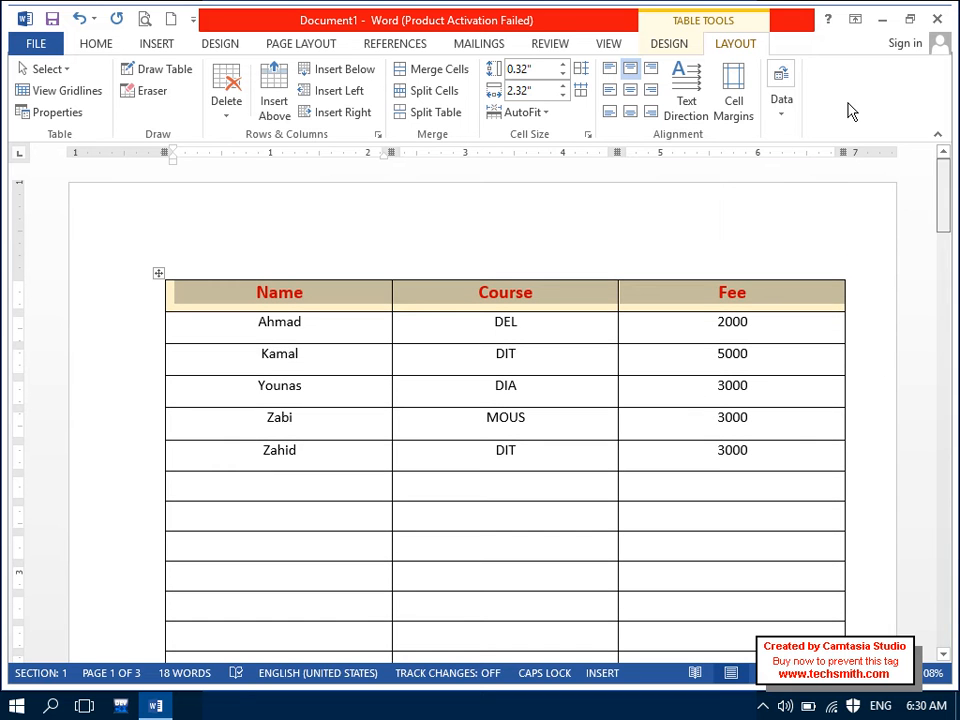
{"action": "left_click", "coordinate": [776, 116]}
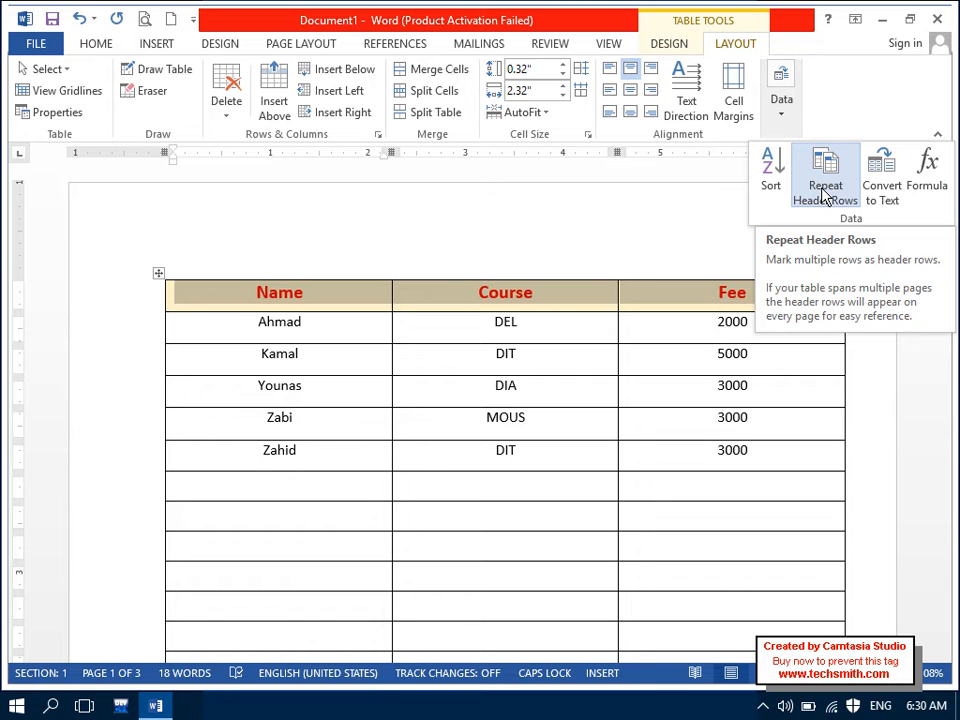
{"action": "left_click", "coordinate": [826, 190]}
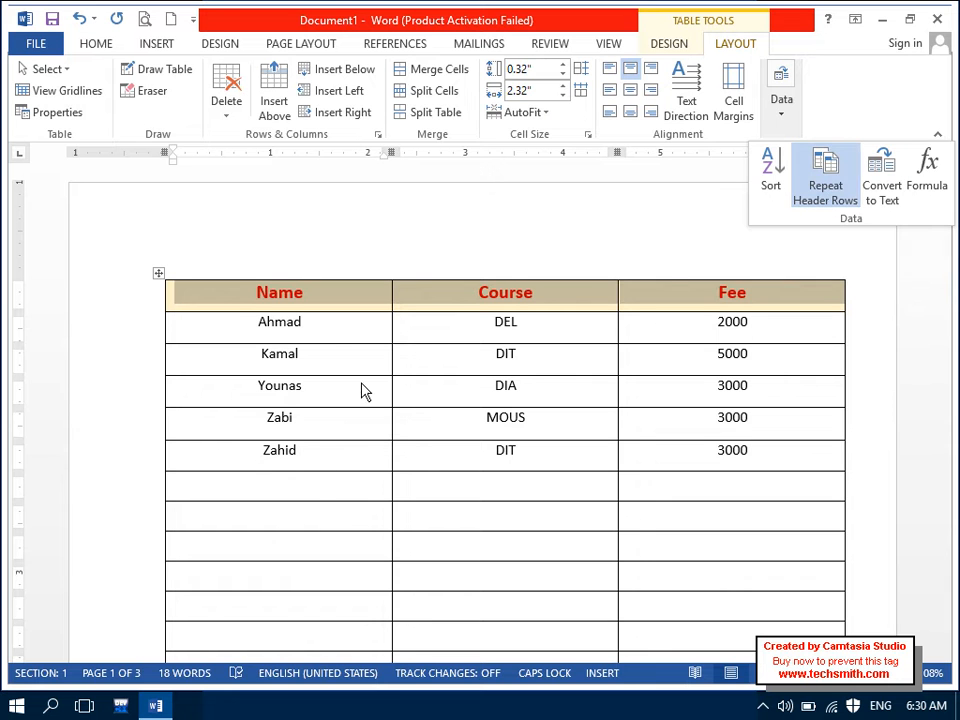
{"action": "left_click", "coordinate": [309, 472]}
Step: Select all the empty rows below the five student entries
{"action": "left_click_drag", "start_coordinate": [332, 493], "coordinate": [897, 168]}
{"action": "right_click", "coordinate": [371, 488]}
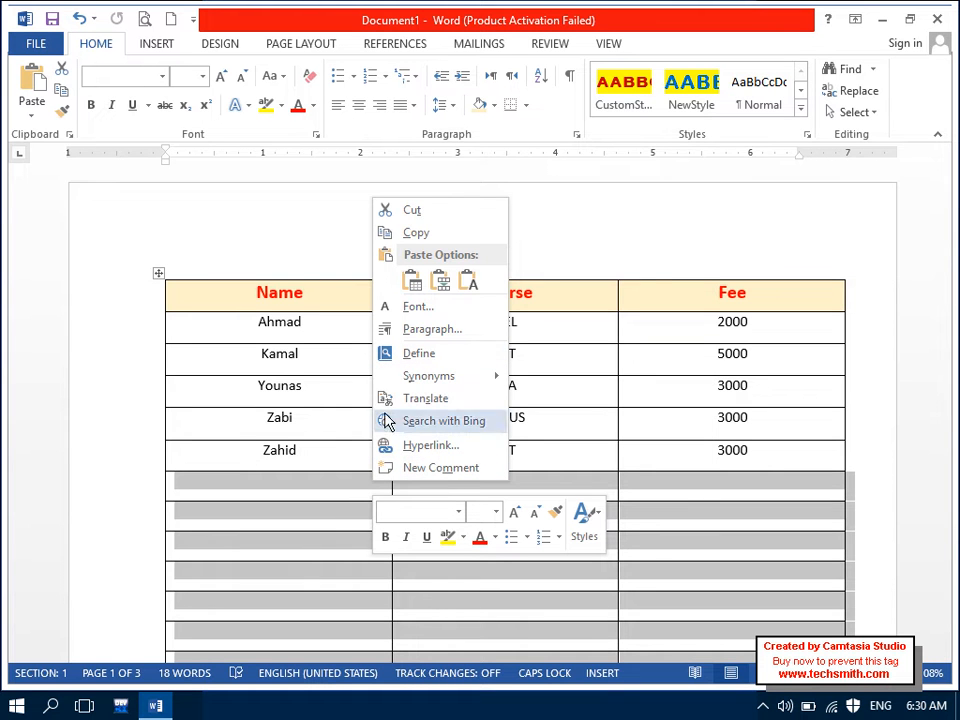
{"action": "left_click", "coordinate": [666, 448]}
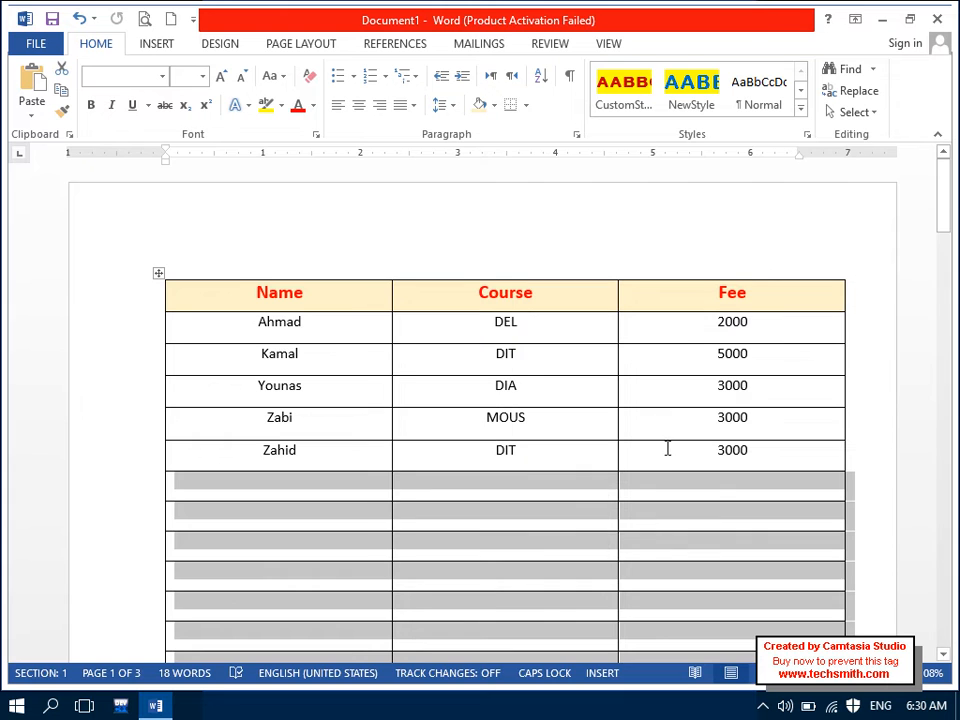
{"action": "left_click", "coordinate": [666, 439]}
{"action": "left_click", "coordinate": [692, 300]}
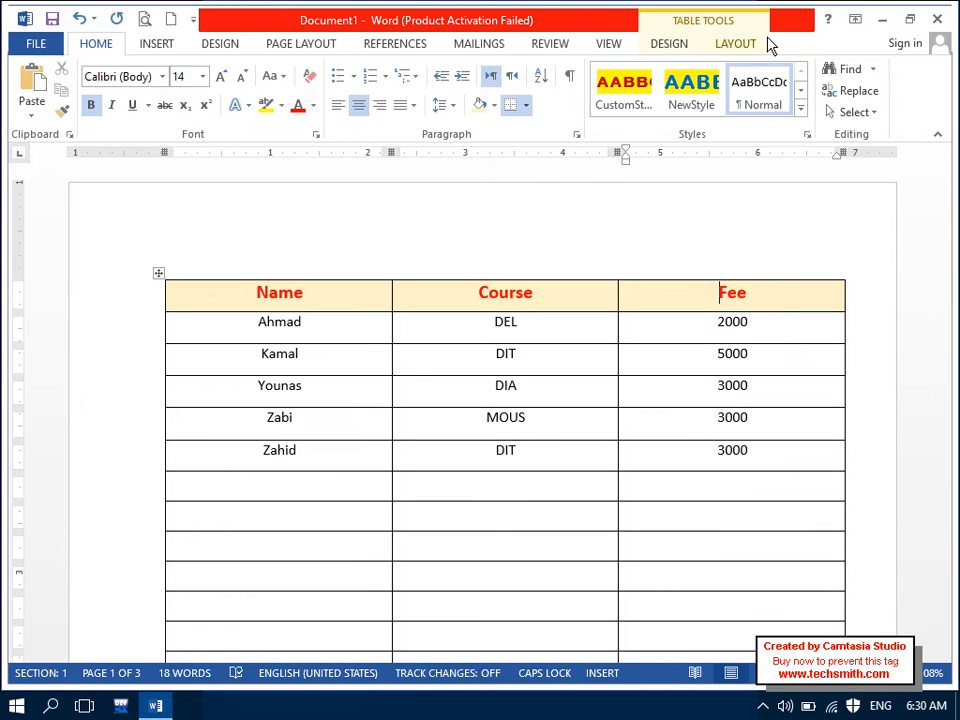
{"action": "left_click", "coordinate": [765, 43]}
{"action": "left_click", "coordinate": [782, 100]}
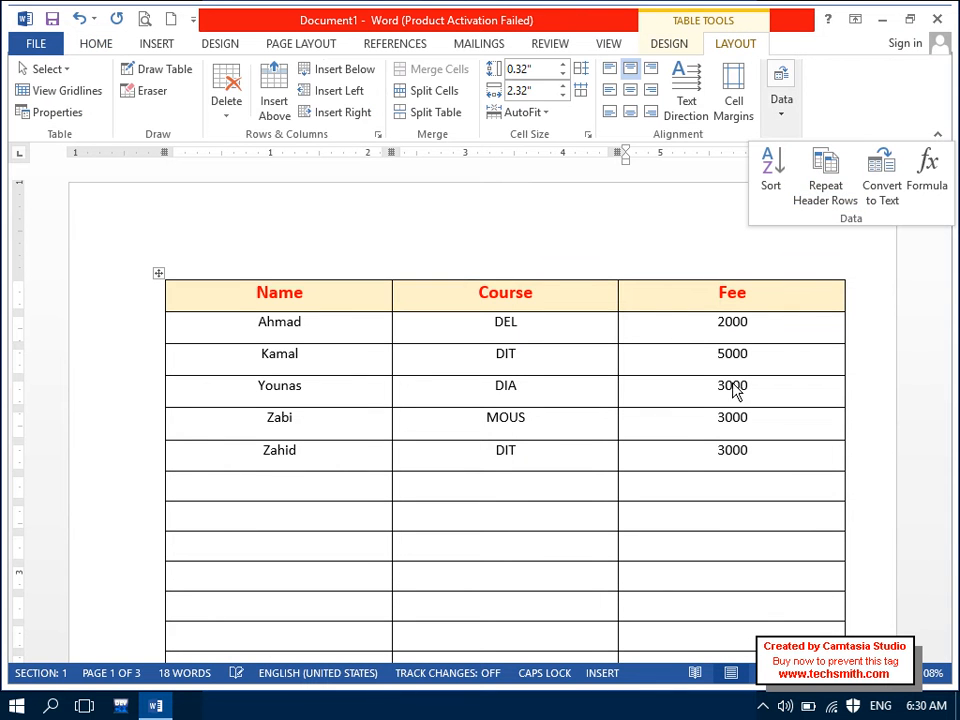
{"action": "left_click", "coordinate": [341, 482]}
{"action": "left_click_drag", "start_coordinate": [341, 482], "coordinate": [656, 302]}
Step: Delete the selected empty rows with Delete Cells, then select the whole student table
{"action": "right_click", "coordinate": [656, 302]}
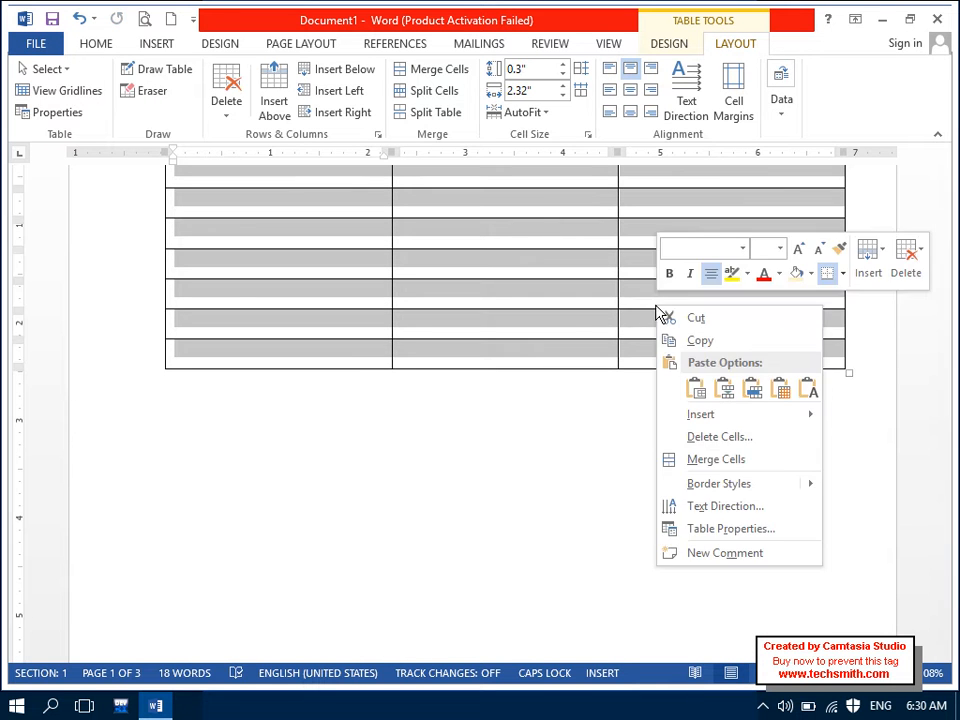
{"action": "left_click", "coordinate": [712, 437]}
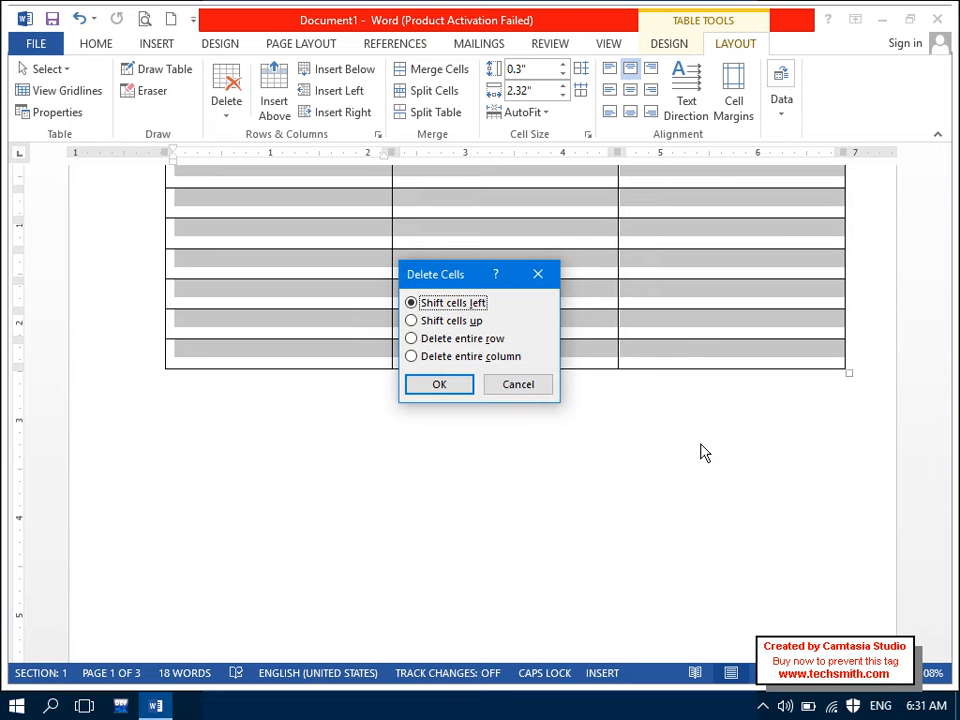
{"action": "left_click", "coordinate": [468, 388]}
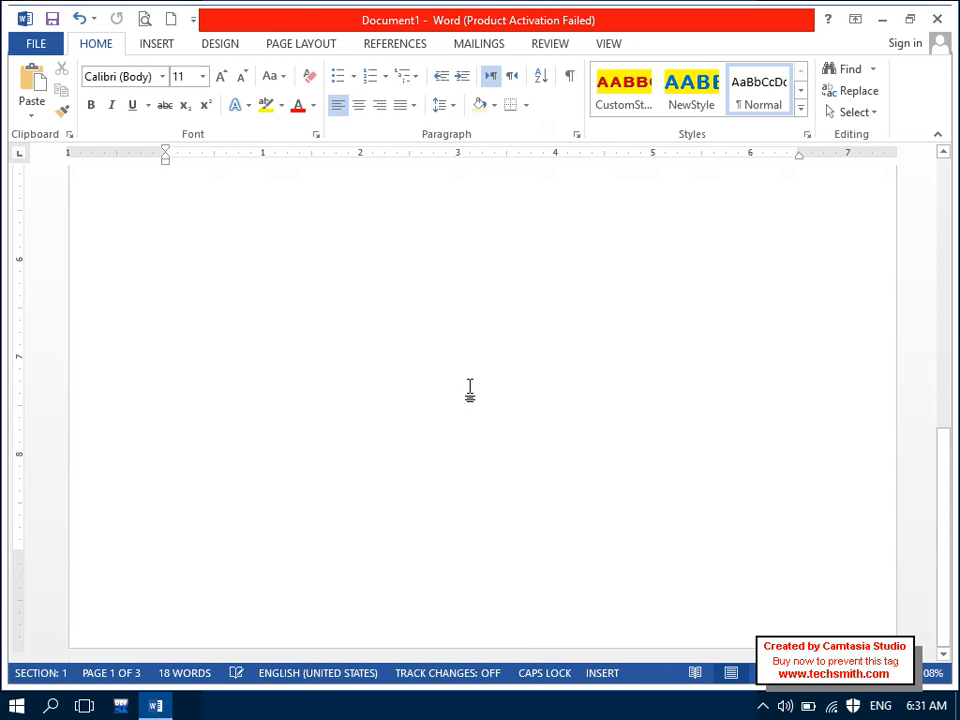
{"action": "left_click_drag", "start_coordinate": [945, 473], "coordinate": [936, 160]}
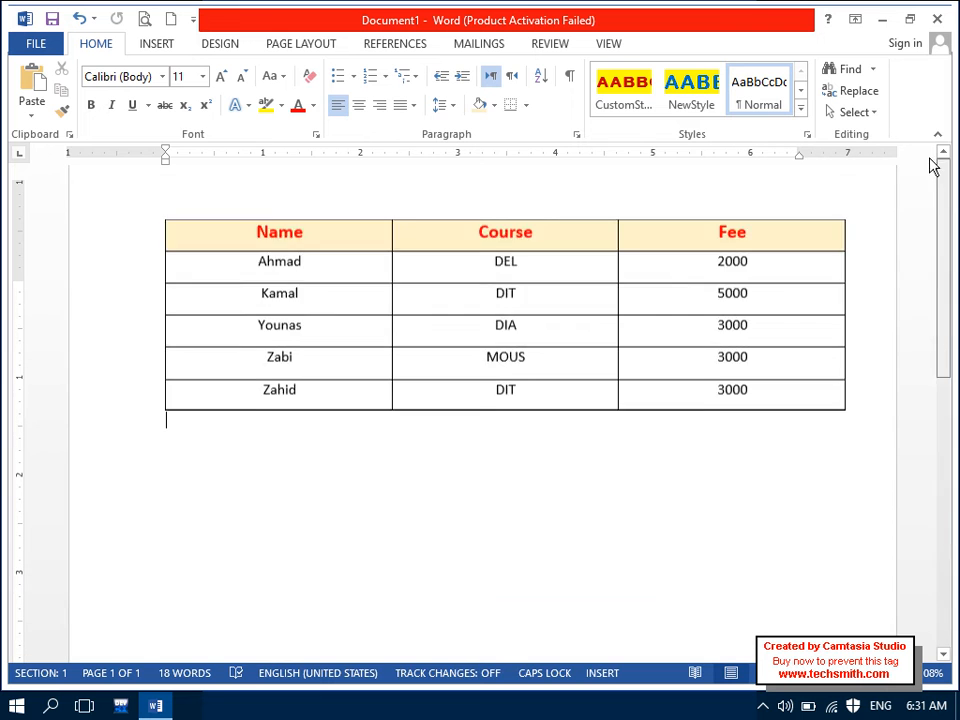
{"action": "left_click_drag", "start_coordinate": [354, 298], "coordinate": [744, 477]}
Step: Convert the student table to tab-separated text
{"action": "left_click", "coordinate": [739, 456]}
{"action": "left_click", "coordinate": [735, 43]}
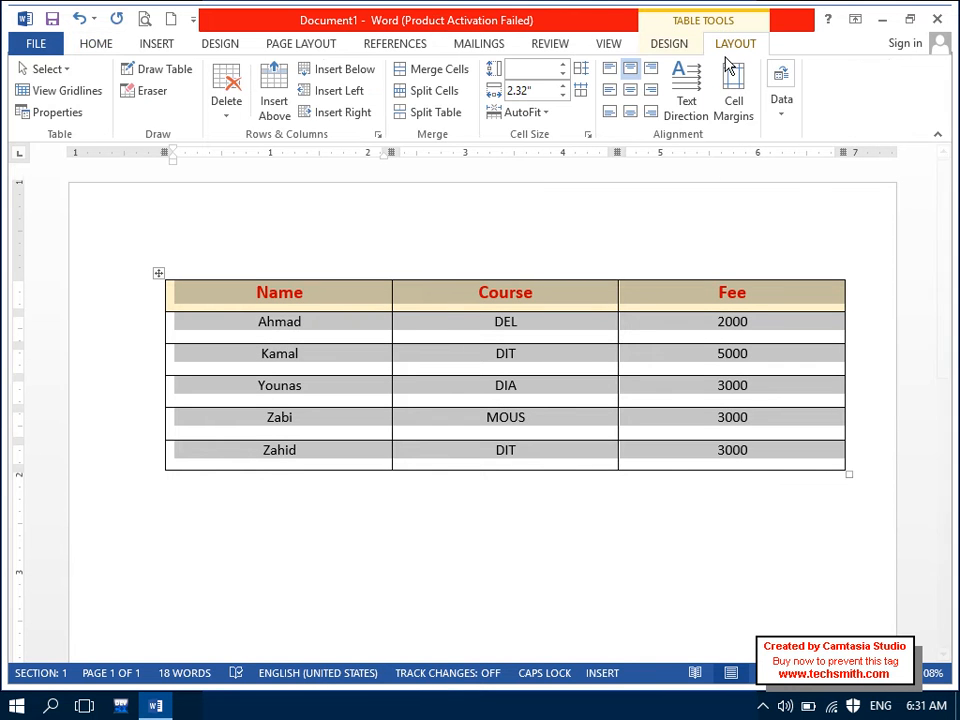
{"action": "left_click", "coordinate": [783, 105]}
{"action": "left_click", "coordinate": [880, 175]}
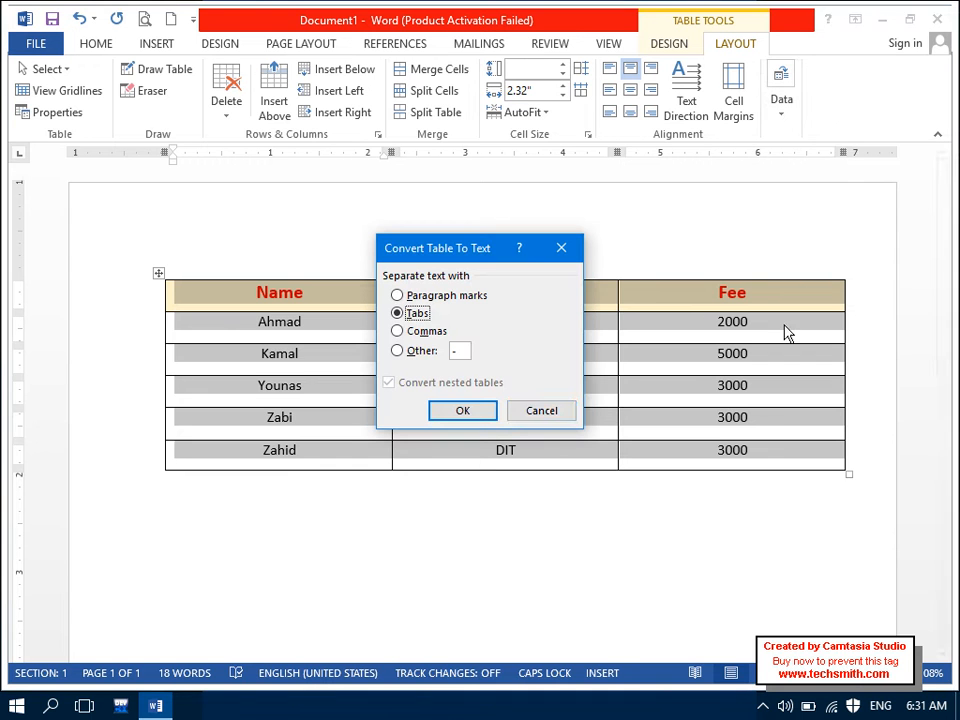
{"action": "left_click", "coordinate": [488, 411]}
{"action": "left_click", "coordinate": [610, 549]}
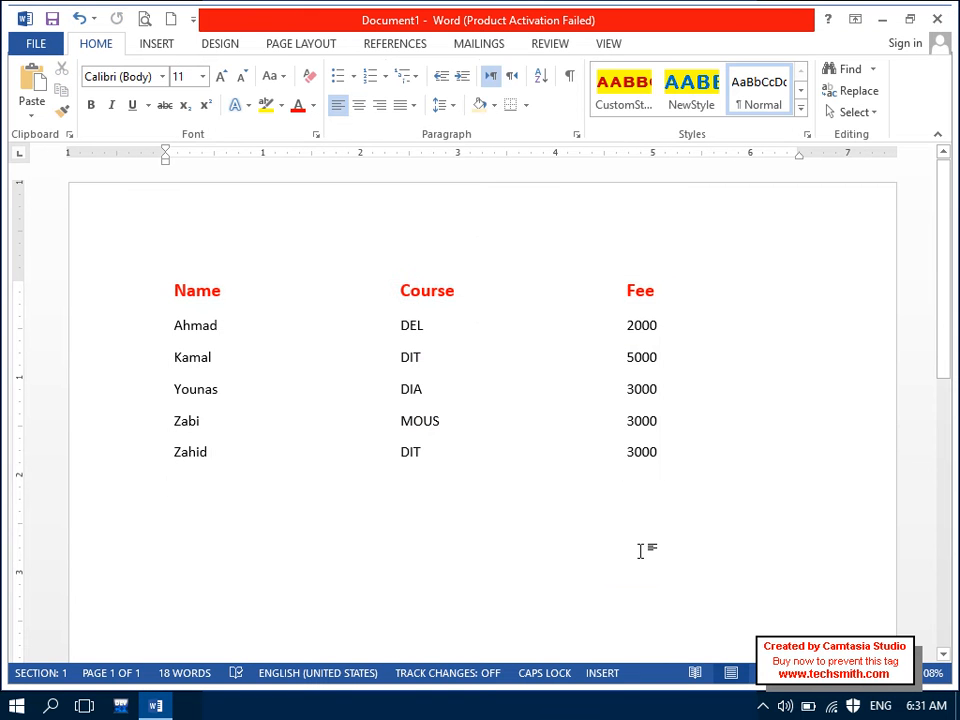
Step: Turn the selected text back into a three-column table with Convert Text to Table
{"action": "left_click", "coordinate": [169, 274], "text": "shift"}
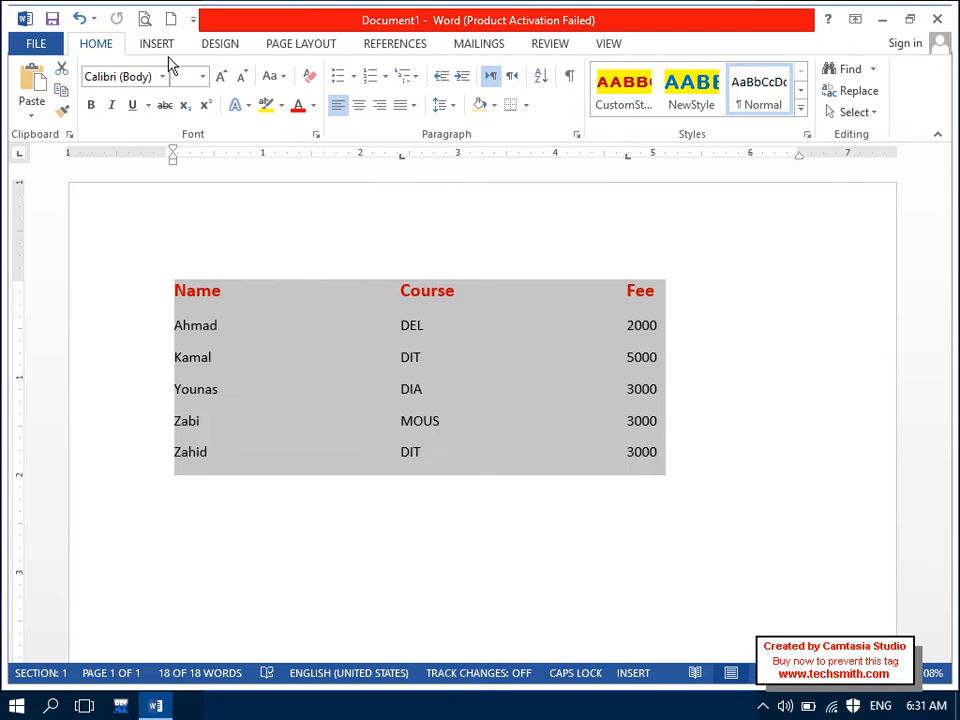
{"action": "left_click", "coordinate": [133, 105]}
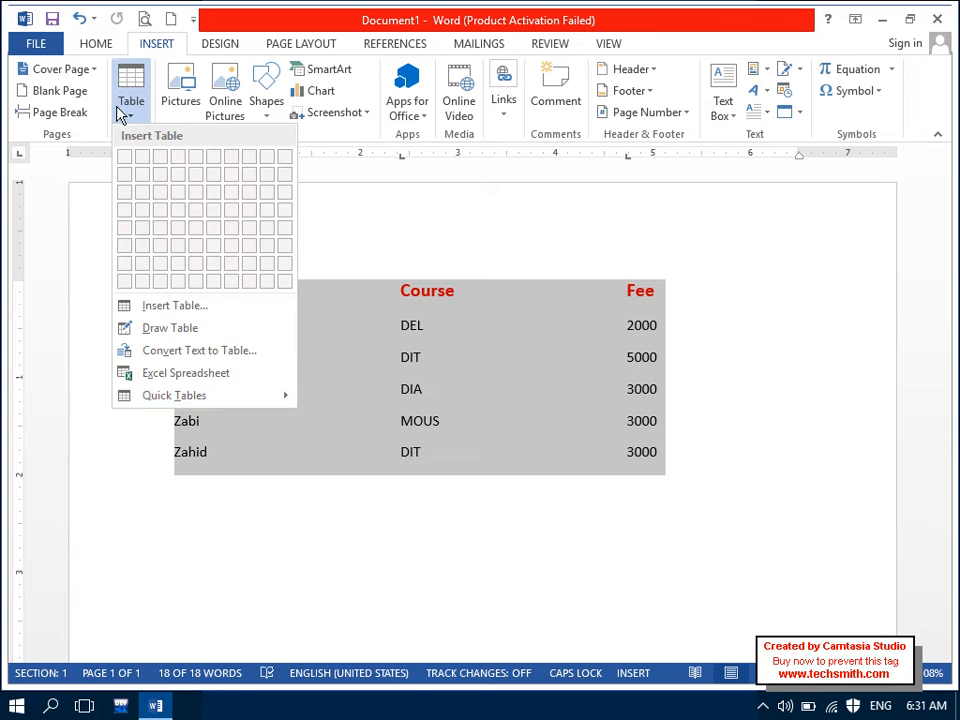
{"action": "left_click", "coordinate": [176, 353]}
{"action": "left_click", "coordinate": [305, 392]}
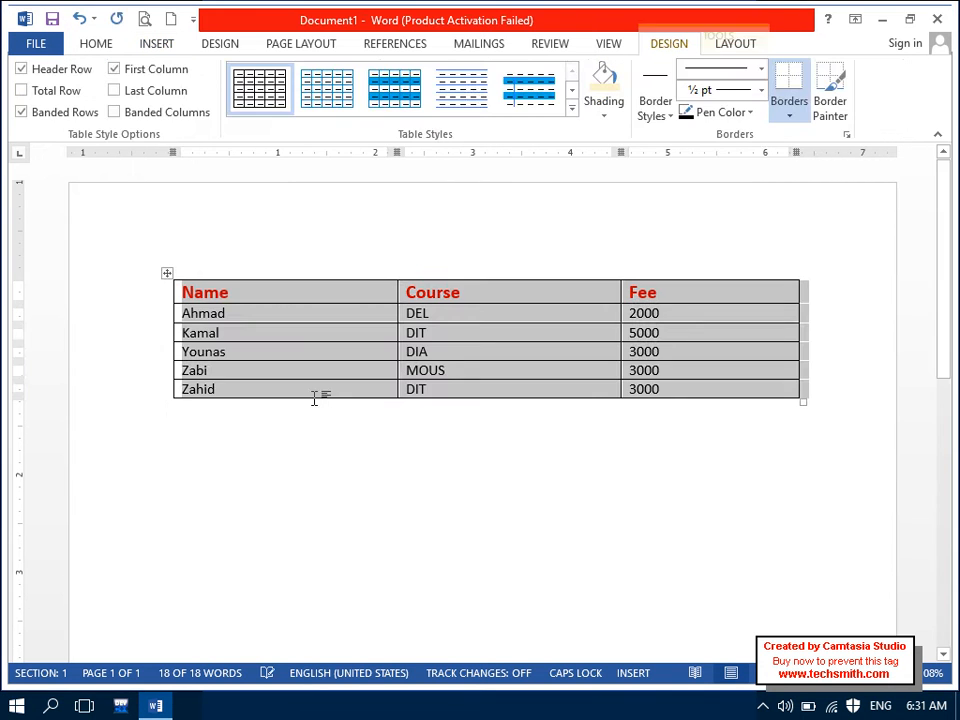
{"action": "left_click", "coordinate": [318, 466]}
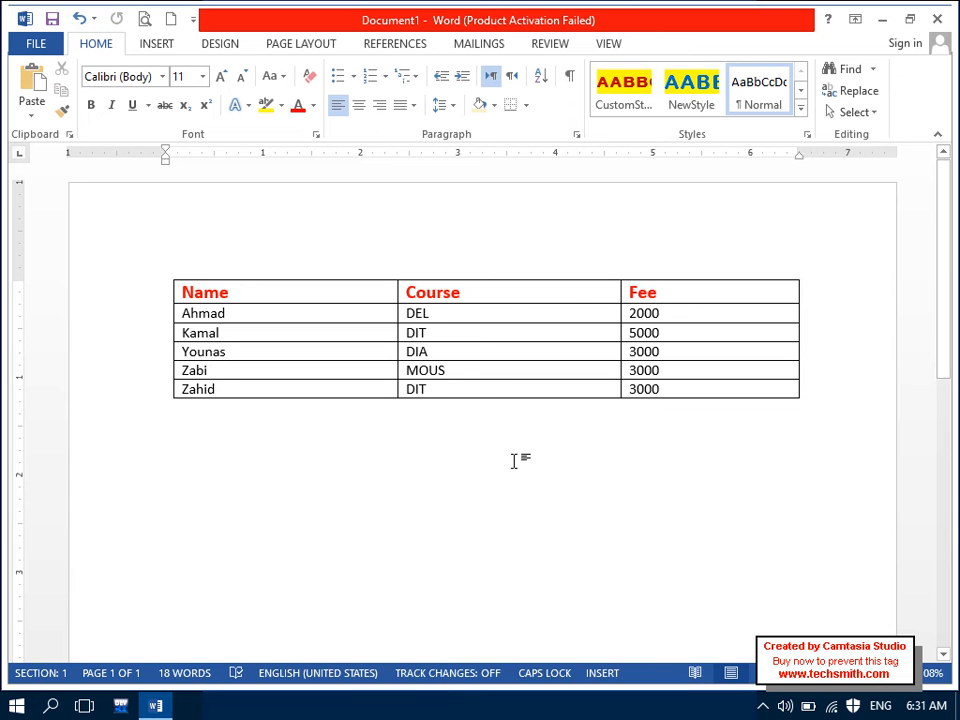
Step: Select the rebuilt table, header row included, and centre all its text
{"action": "left_click_drag", "start_coordinate": [675, 388], "coordinate": [238, 300]}
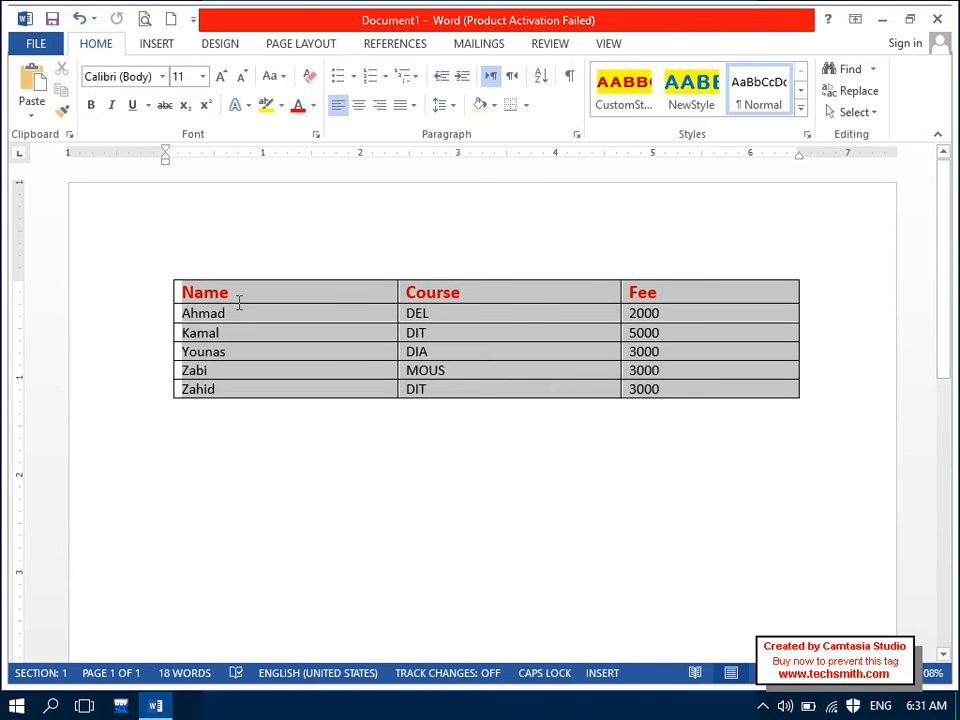
{"action": "left_click", "coordinate": [107, 43]}
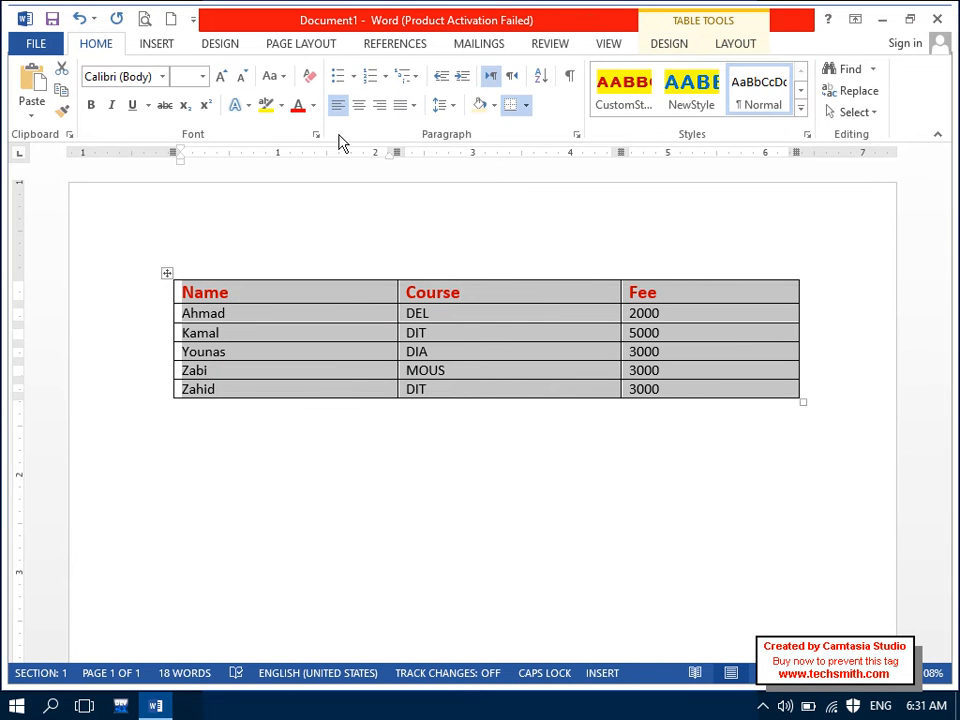
{"action": "left_click", "coordinate": [360, 104]}
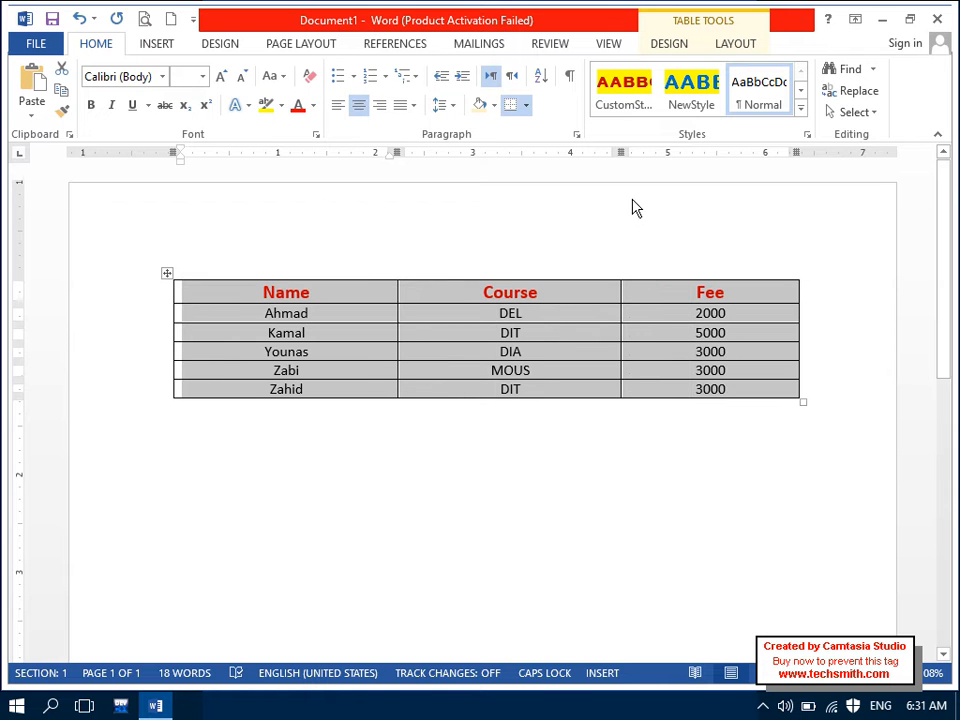
{"action": "left_click", "coordinate": [735, 43]}
{"action": "left_click", "coordinate": [784, 110]}
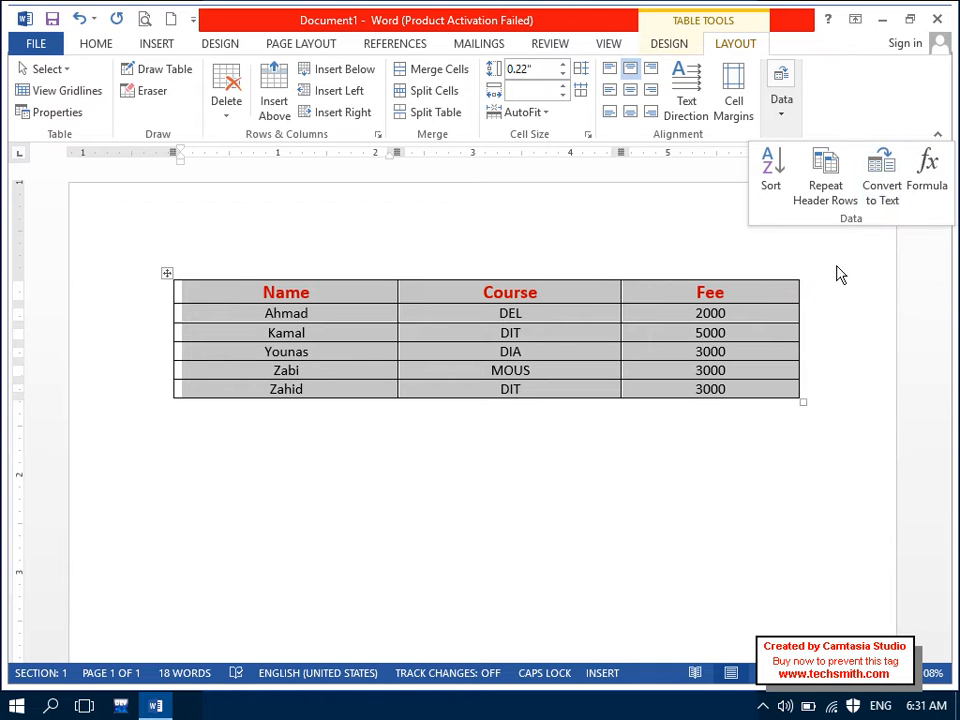
Step: Narrow the Fee and Course columns by dragging their right borders inward
{"action": "left_click", "coordinate": [771, 306]}
{"action": "left_click", "coordinate": [774, 292]}
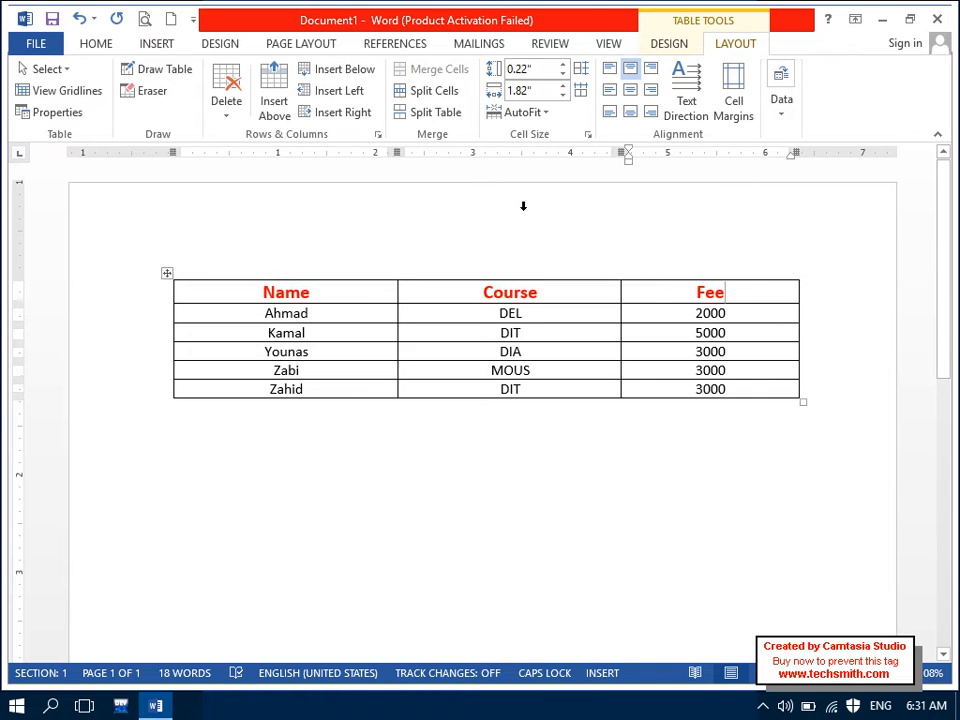
{"action": "left_click_drag", "start_coordinate": [800, 290], "coordinate": [690, 298]}
{"action": "left_click_drag", "start_coordinate": [622, 293], "coordinate": [483, 332]}
{"action": "left_click", "coordinate": [614, 293]}
{"action": "left_click_drag", "start_coordinate": [696, 292], "coordinate": [535, 300]}
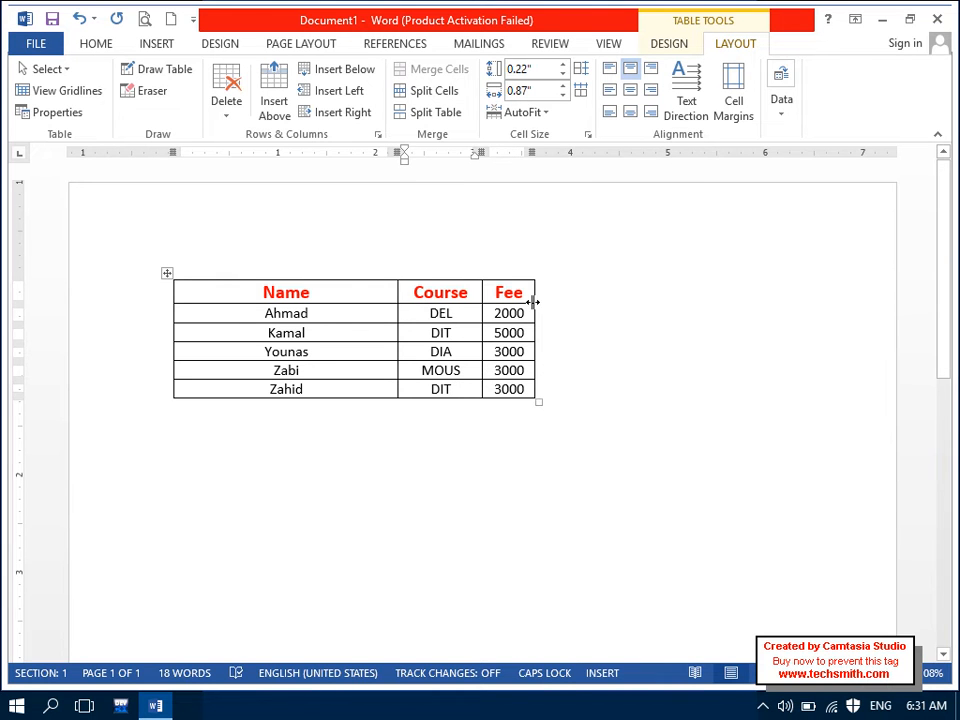
Step: Insert two empty columns to the right of the Fee column
{"action": "left_click", "coordinate": [524, 298]}
{"action": "left_click", "coordinate": [360, 115]}
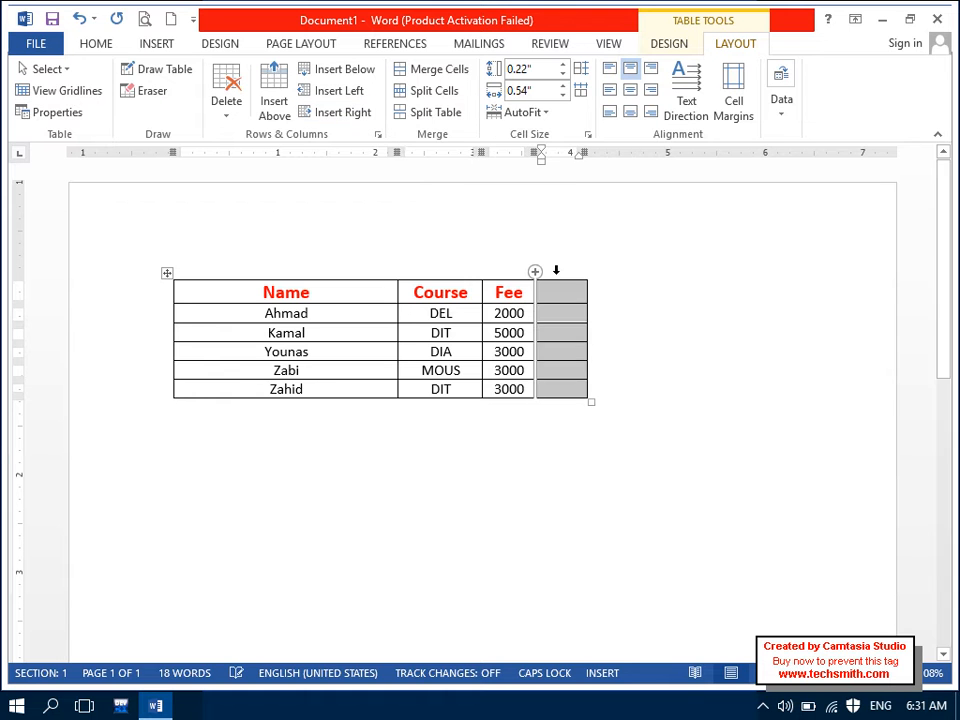
{"action": "left_click", "coordinate": [320, 112]}
Step: Head the new columns 'Adm' and 'Total', correcting the Caps Lock typo
{"action": "left_click", "coordinate": [553, 297]}
{"action": "type", "text": "aMD"}
{"action": "key", "text": "Tab"}
{"action": "key", "text": "Caps_Lock"}
{"action": "key", "text": "Left"}
{"action": "key", "text": "BackSpace"}
{"action": "key", "text": "BackSpace"}
{"action": "type", "text": "D"}
{"action": "key", "text": "Caps_Lock"}
{"action": "key", "text": "BackSpace"}
{"action": "type", "text": "dm"}
{"action": "key", "text": "Tab"}
{"action": "type", "text": "Total"}
{"action": "key", "text": "Tab"}
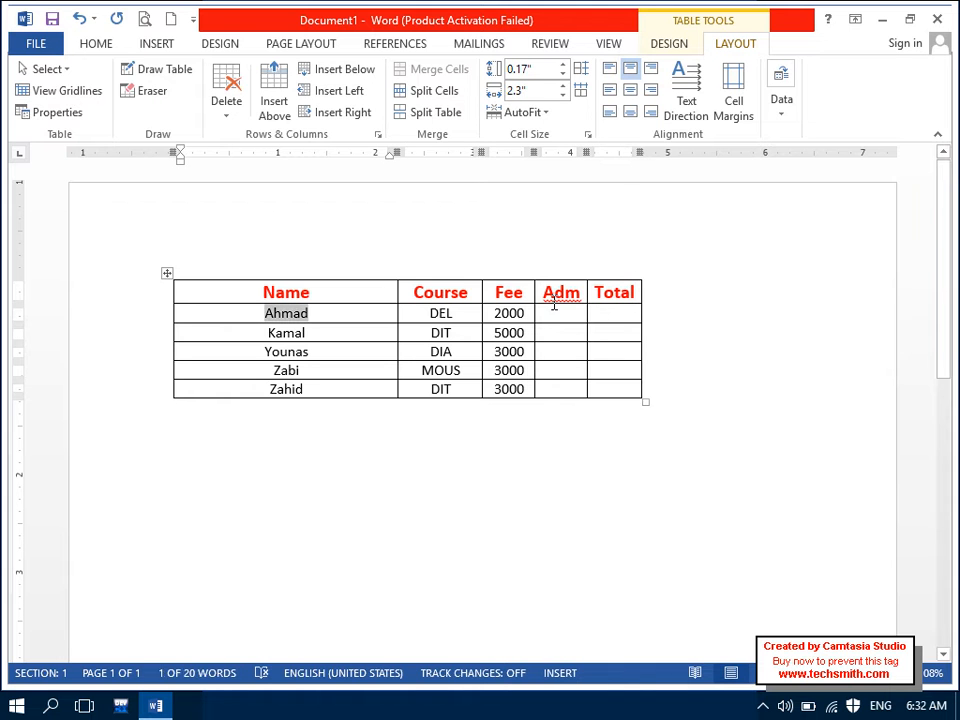
{"action": "key", "text": "Tab"}
{"action": "key", "text": "Tab"}
Step: Add the word Adm to the spelling dictionary
{"action": "left_click", "coordinate": [568, 288]}
{"action": "right_click", "coordinate": [568, 290]}
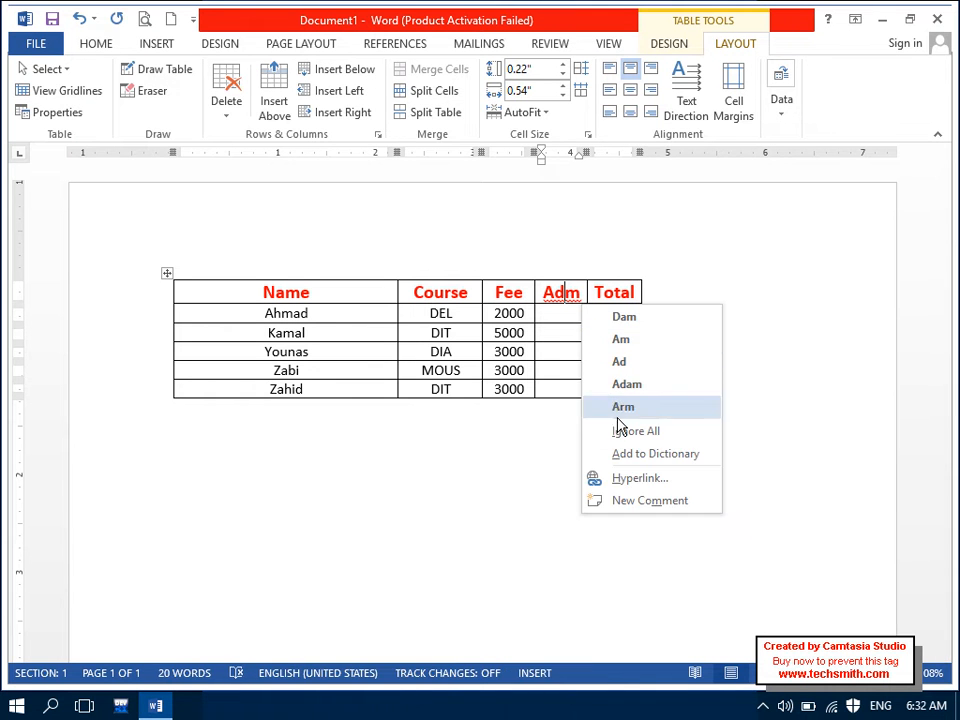
{"action": "left_click", "coordinate": [636, 453]}
Step: Enter 2000 as Ahmad's Adm amount
{"action": "left_click", "coordinate": [582, 316]}
{"action": "type", "text": "2000"}
{"action": "key", "text": "Tab"}
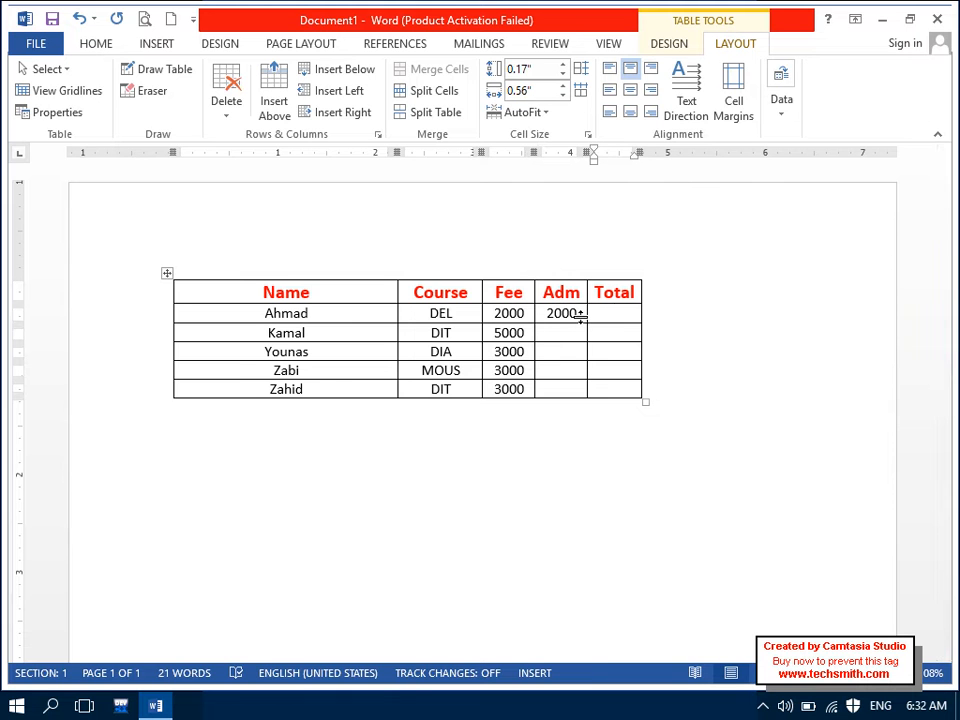
Step: Fill Ahmad's Total with a row-sum formula, giving 4000
{"action": "left_click", "coordinate": [783, 105]}
{"action": "left_click", "coordinate": [926, 185]}
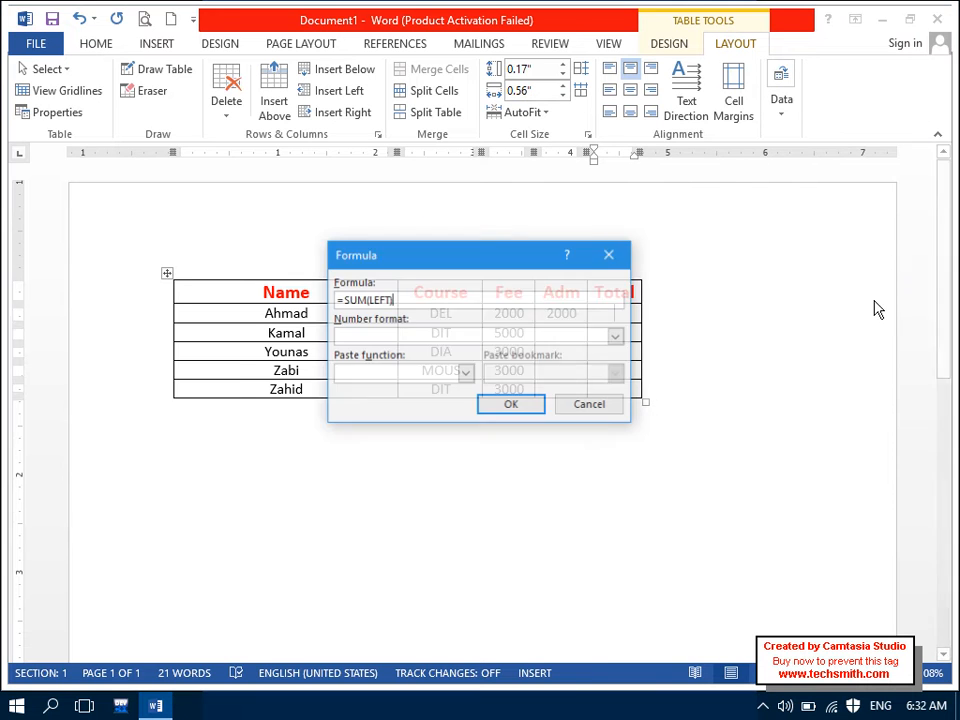
{"action": "left_click", "coordinate": [537, 408]}
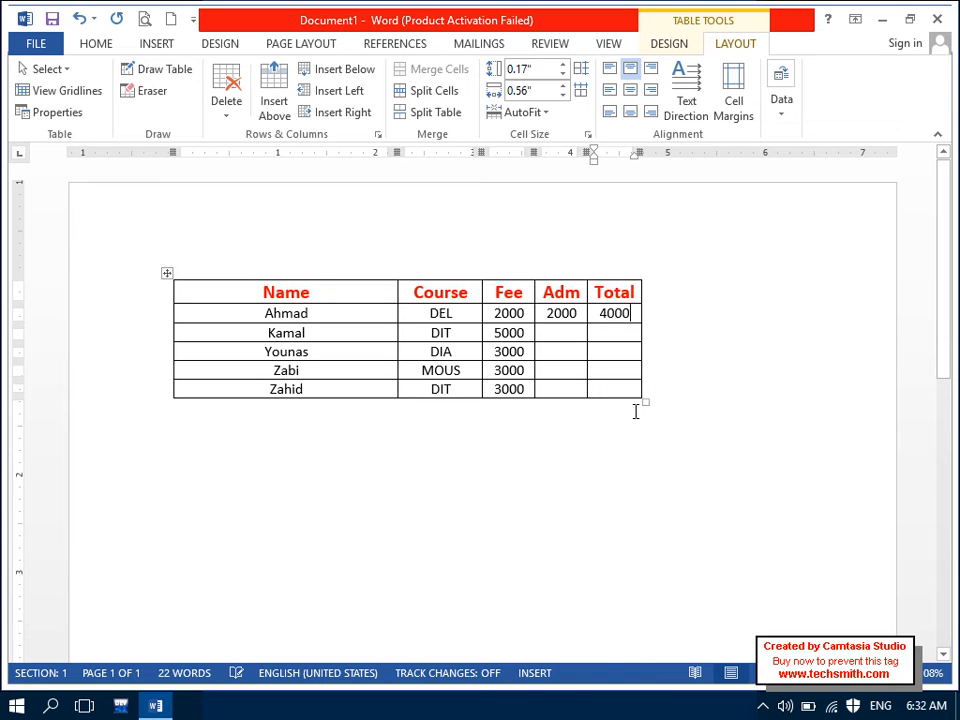
Step: Enter Kamal's Adm of 4000 and compute his Total of 9000 with a sum formula
{"action": "left_click", "coordinate": [561, 337]}
{"action": "type", "text": "4000"}
{"action": "key", "text": "Tab"}
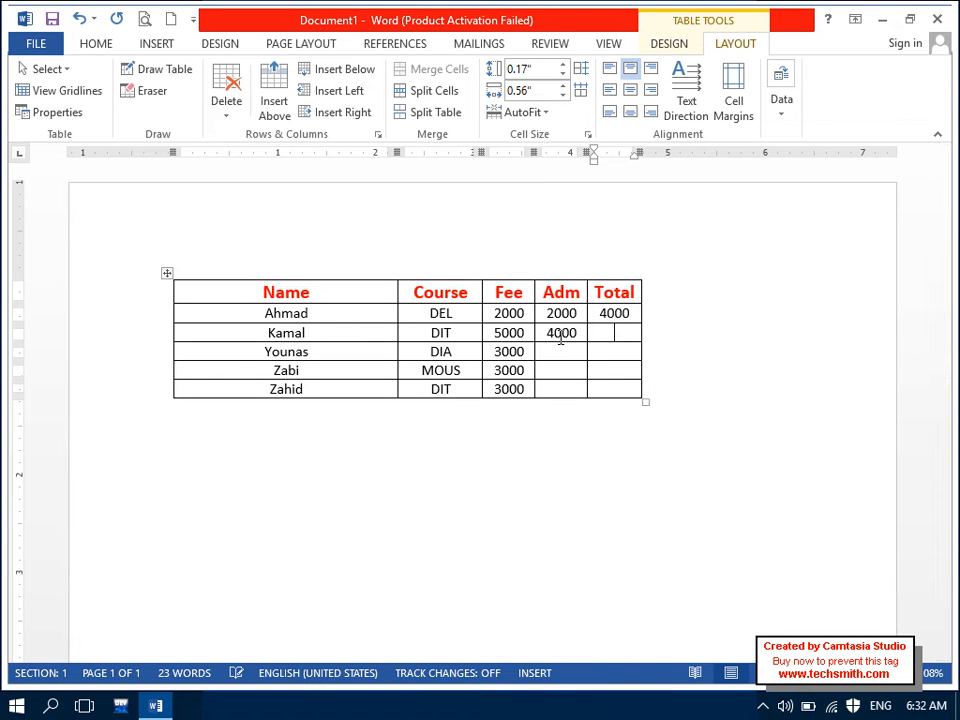
{"action": "left_click", "coordinate": [784, 108]}
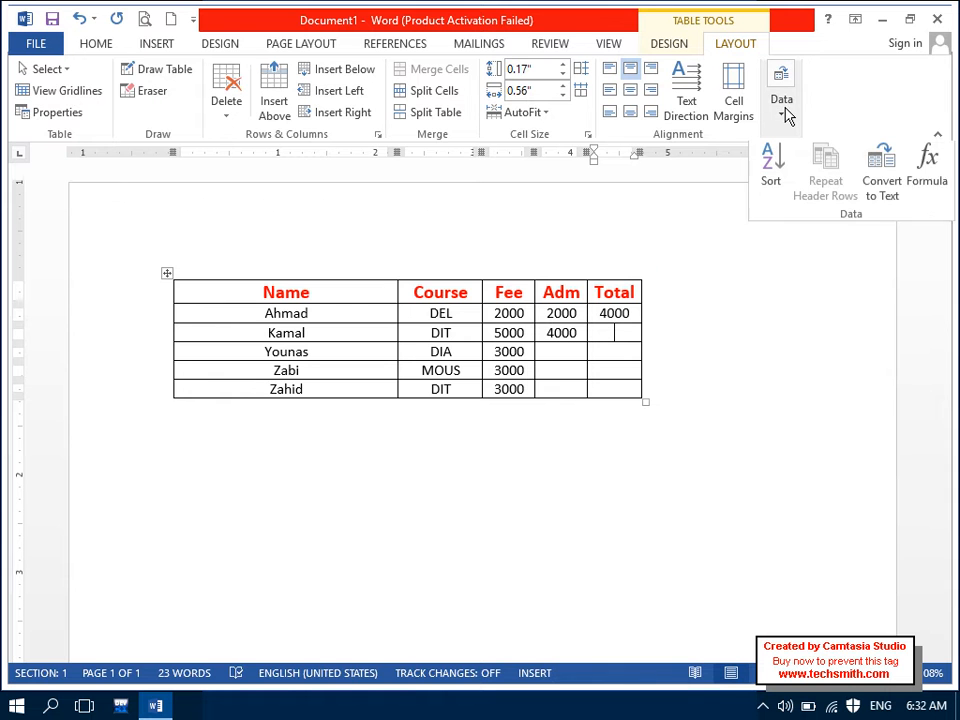
{"action": "left_click", "coordinate": [926, 186]}
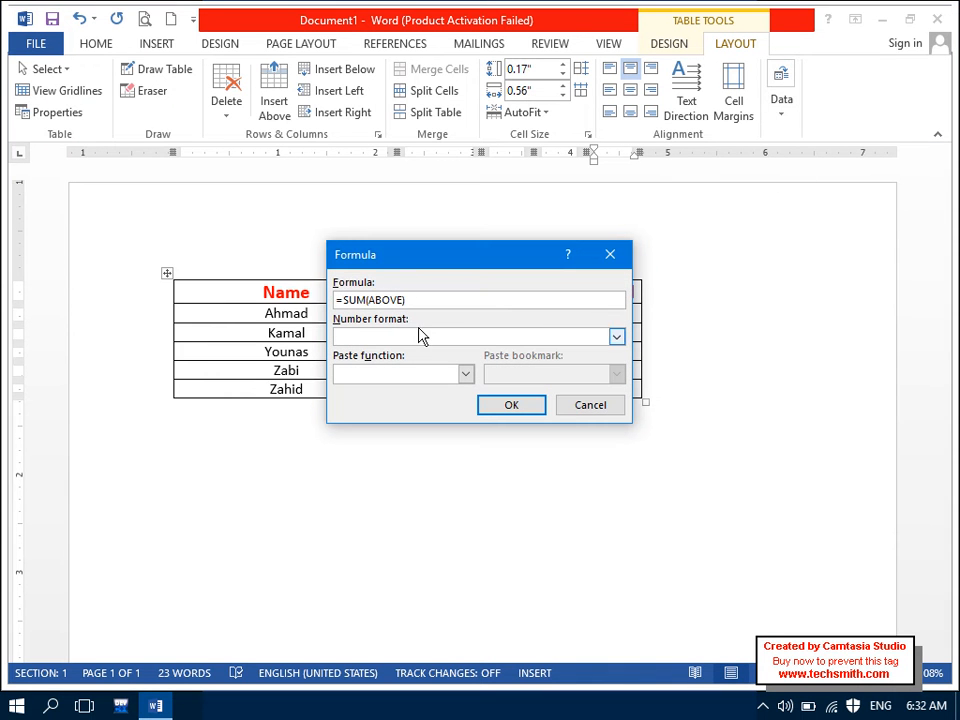
{"action": "key", "text": "BackSpace"}
{"action": "key", "text": "BackSpace"}
{"action": "key", "text": "BackSpace"}
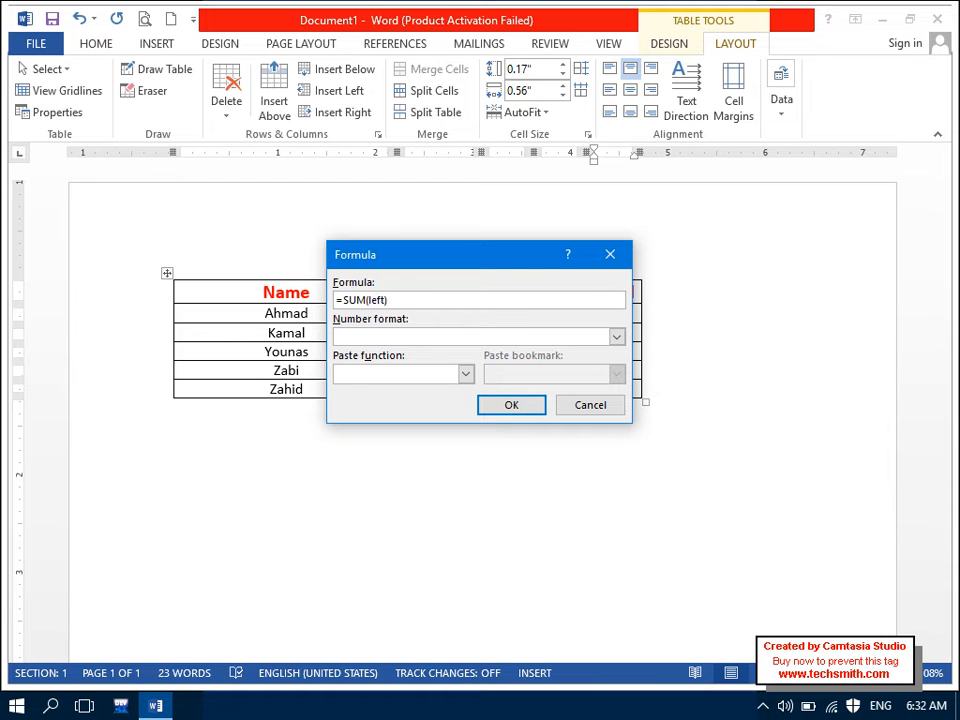
{"action": "left_click_drag", "start_coordinate": [373, 259], "coordinate": [417, 431]}
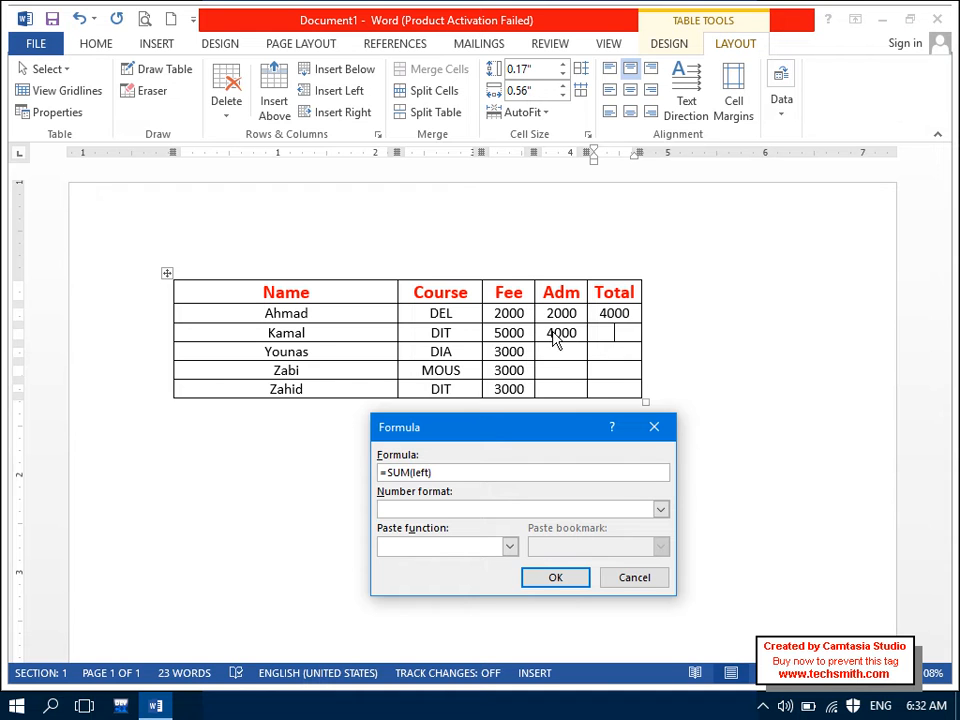
{"action": "left_click", "coordinate": [561, 581]}
Step: Enter 20000 as the third student's Adm and compute the Total 23000 with =SUM(LEFT)
{"action": "left_click", "coordinate": [564, 354]}
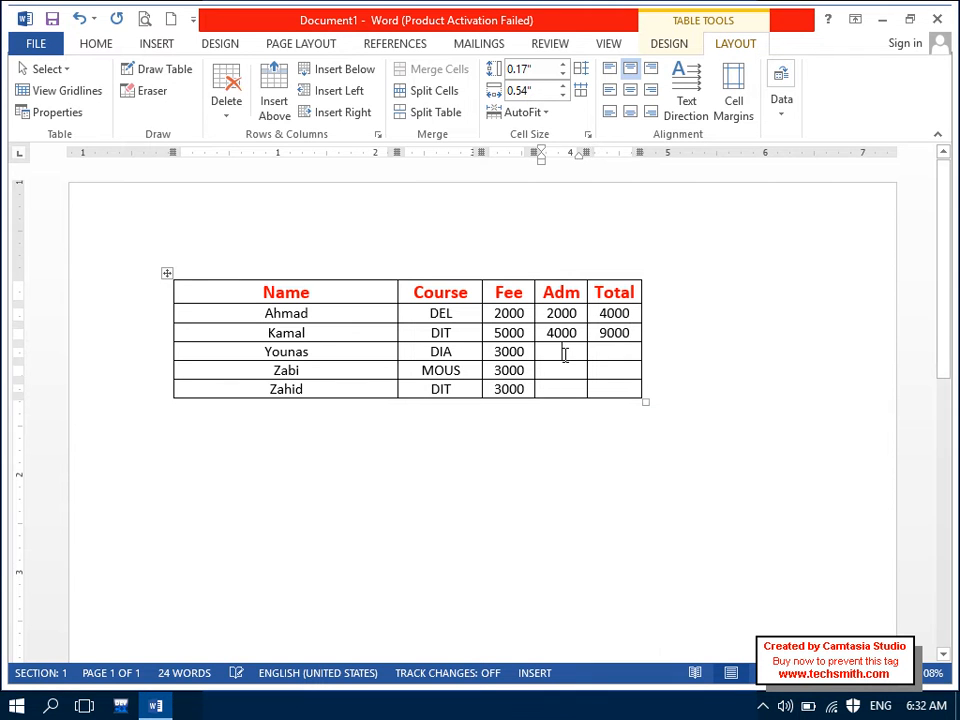
{"action": "type", "text": "20000"}
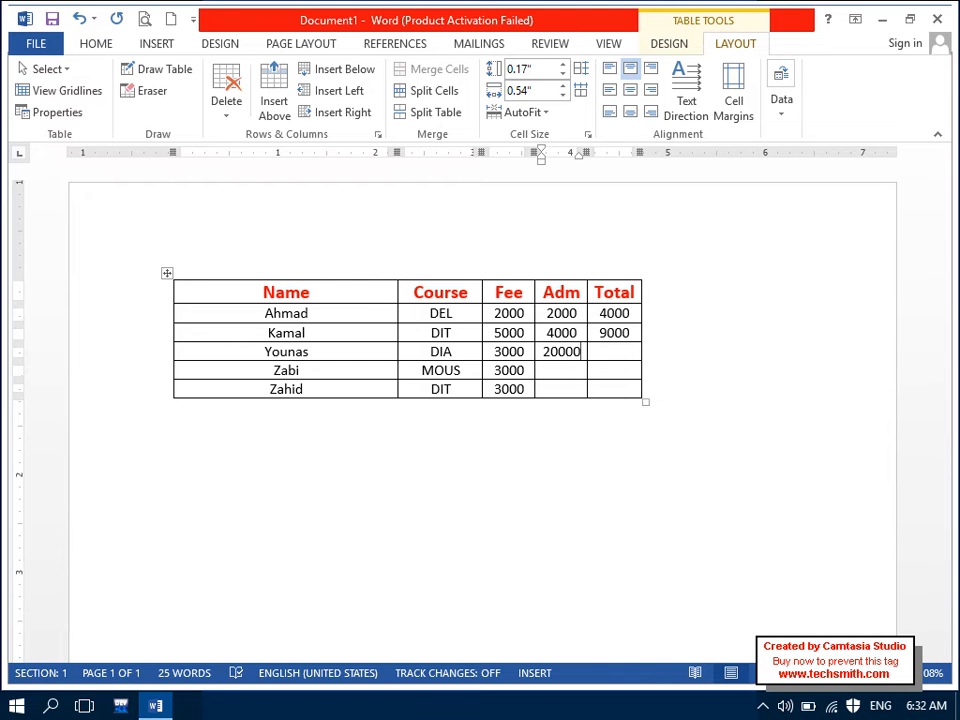
{"action": "left_click", "coordinate": [602, 355]}
{"action": "left_click", "coordinate": [780, 108]}
{"action": "left_click", "coordinate": [926, 172]}
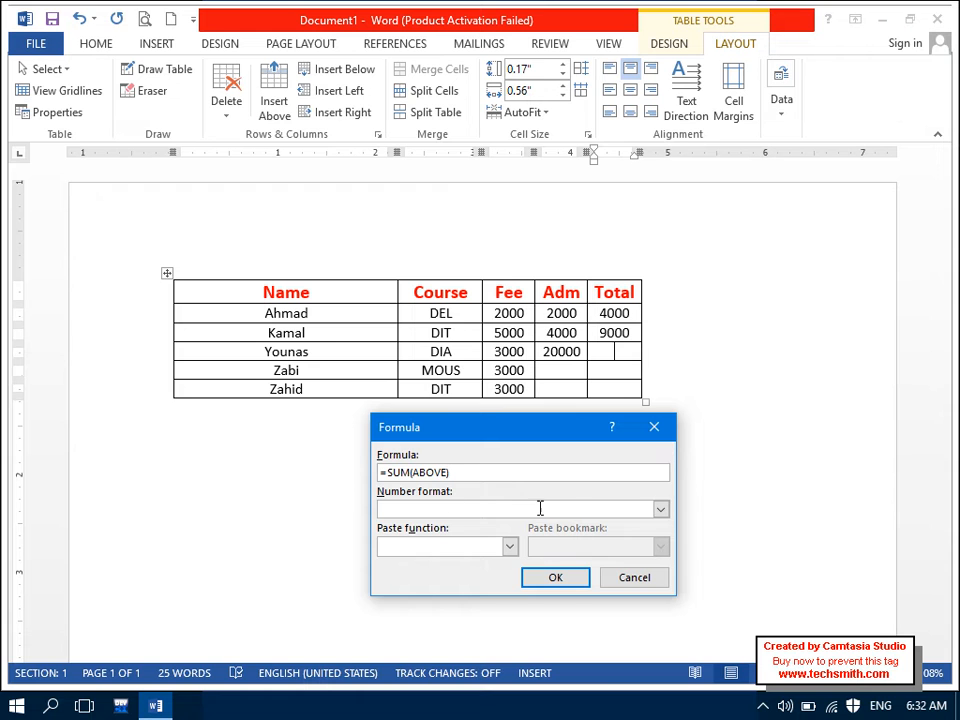
{"action": "left_click", "coordinate": [424, 472]}
{"action": "key", "text": "Delete"}
{"action": "key", "text": "Delete"}
{"action": "key", "text": "Return"}
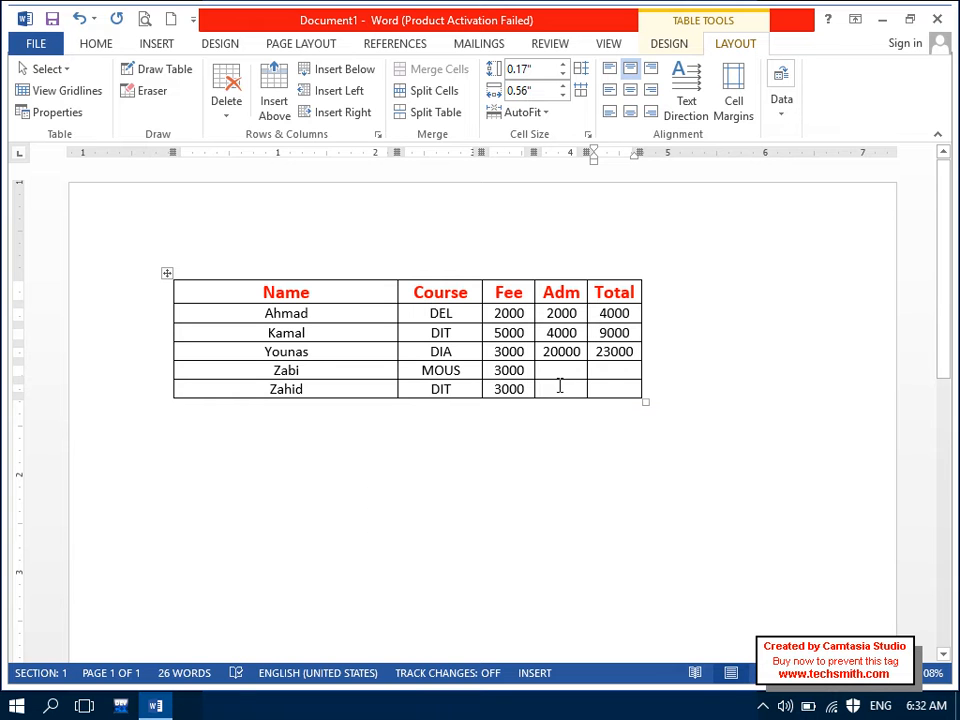
{"action": "left_click", "coordinate": [561, 368]}
Step: Enter 10000 as the fourth student's Adm and compute the Total 13000 with a left-sum formula
{"action": "type", "text": "10000"}
{"action": "key", "text": "Tab"}
{"action": "left_click", "coordinate": [790, 102]}
{"action": "left_click", "coordinate": [924, 180]}
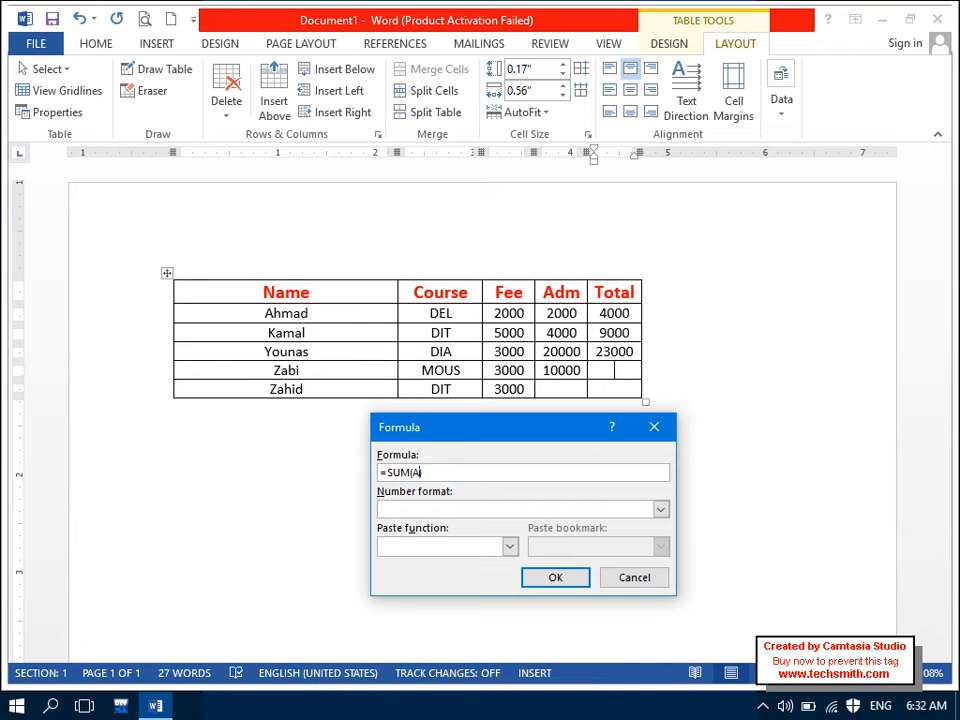
{"action": "key", "text": "Return"}
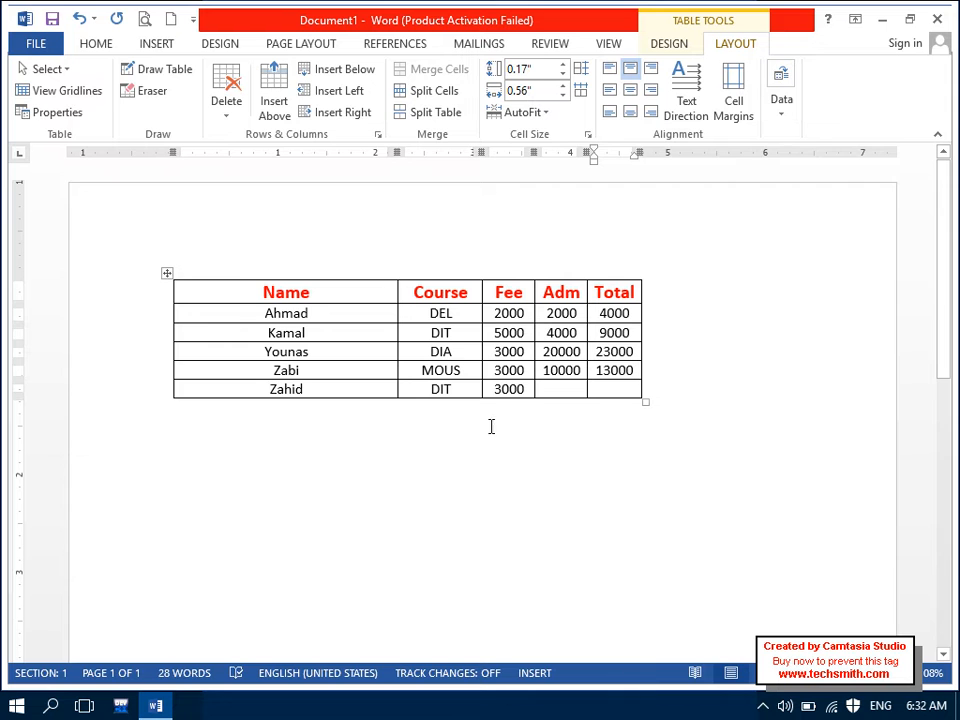
Step: Enter 10000 as the last student's Adm and compute the Total 13000 with =SUM(LEFT)
{"action": "left_click", "coordinate": [560, 389]}
{"action": "type", "text": "10000"}
{"action": "key", "text": "Tab"}
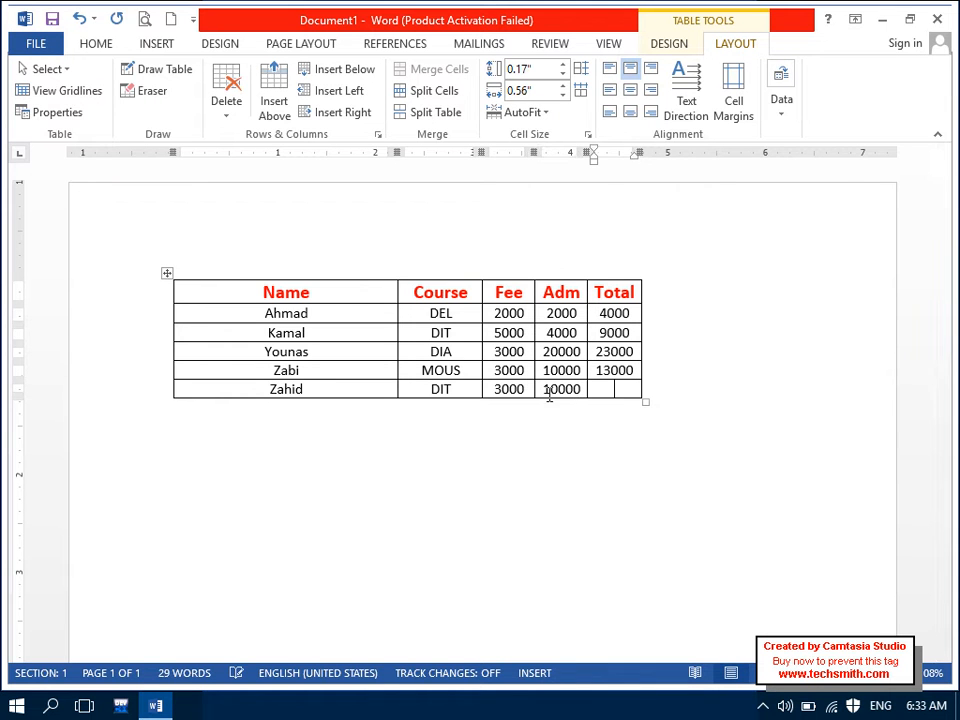
{"action": "left_click", "coordinate": [781, 112]}
{"action": "left_click", "coordinate": [926, 175]}
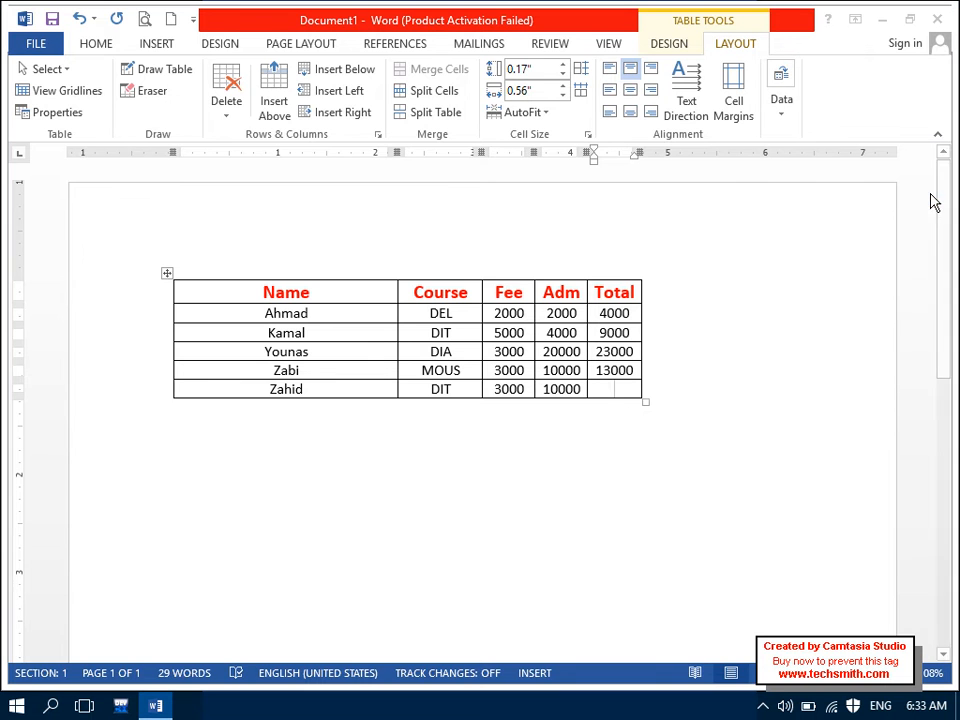
{"action": "key", "text": "Left"}
{"action": "key", "text": "BackSpace"}
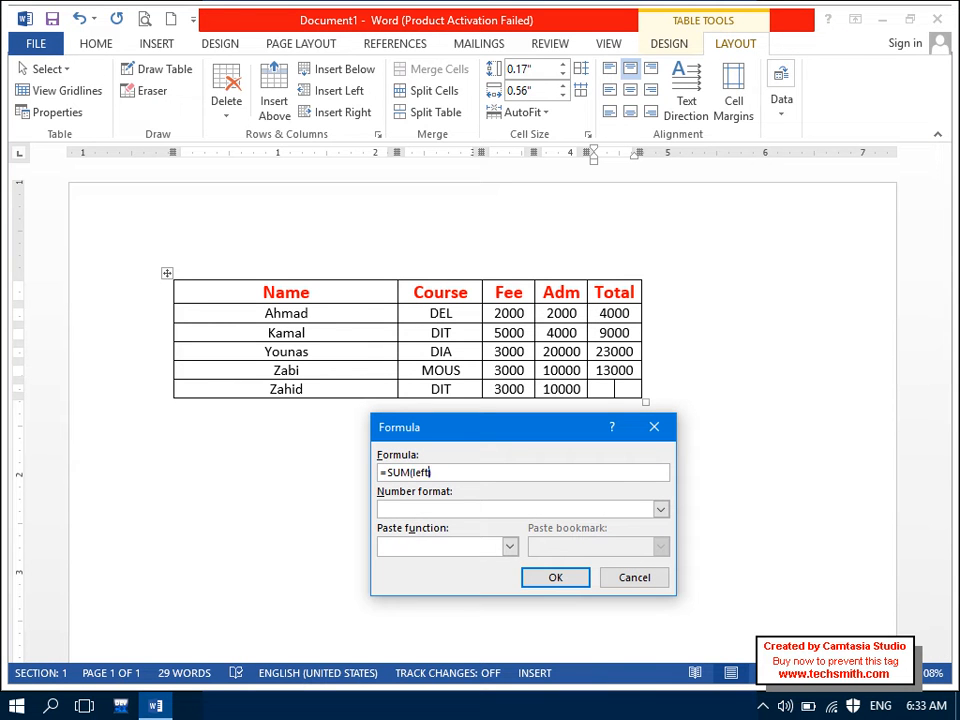
{"action": "key", "text": "Return"}
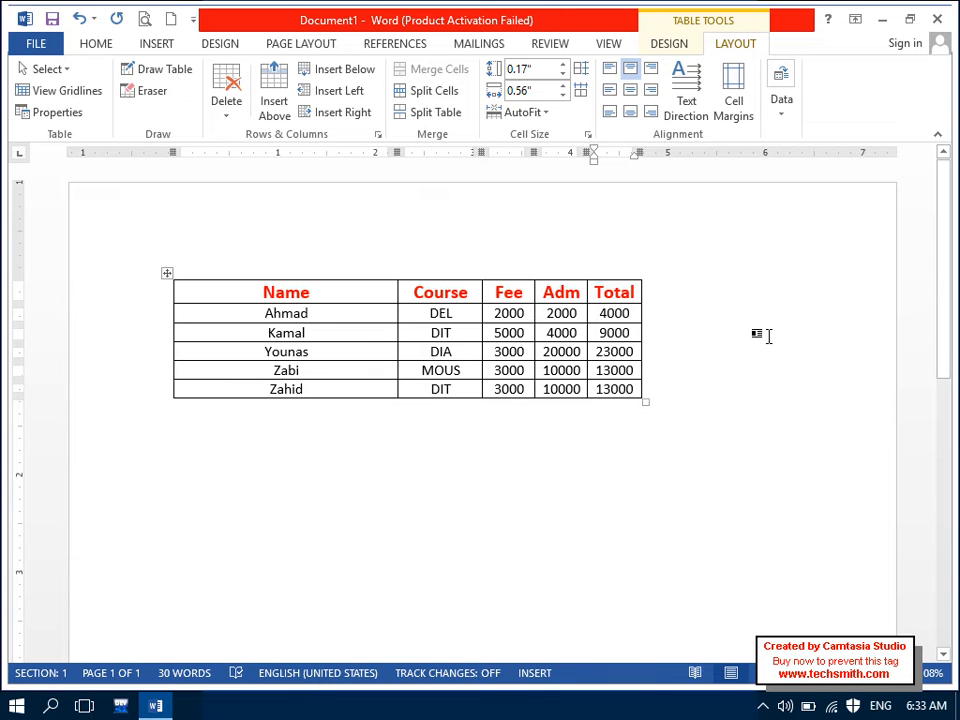
Step: Widen the table, add a new row, and merge its first four cells labelled 'Grand Total'
{"action": "left_click_drag", "start_coordinate": [643, 403], "coordinate": [834, 400]}
{"action": "key", "text": "Tab"}
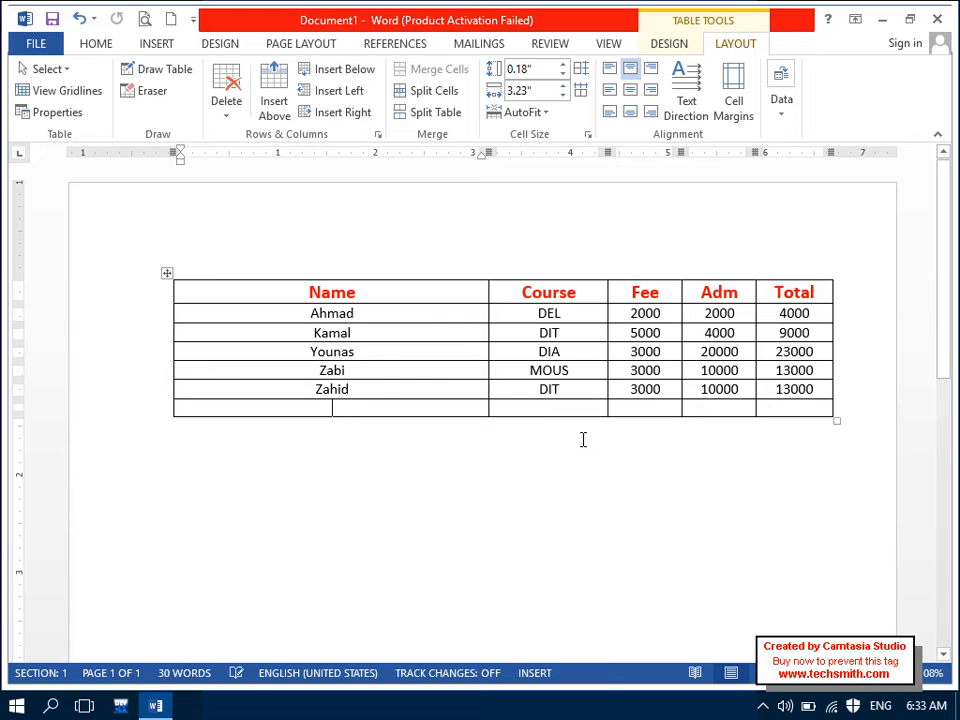
{"action": "left_click_drag", "start_coordinate": [472, 412], "coordinate": [683, 400]}
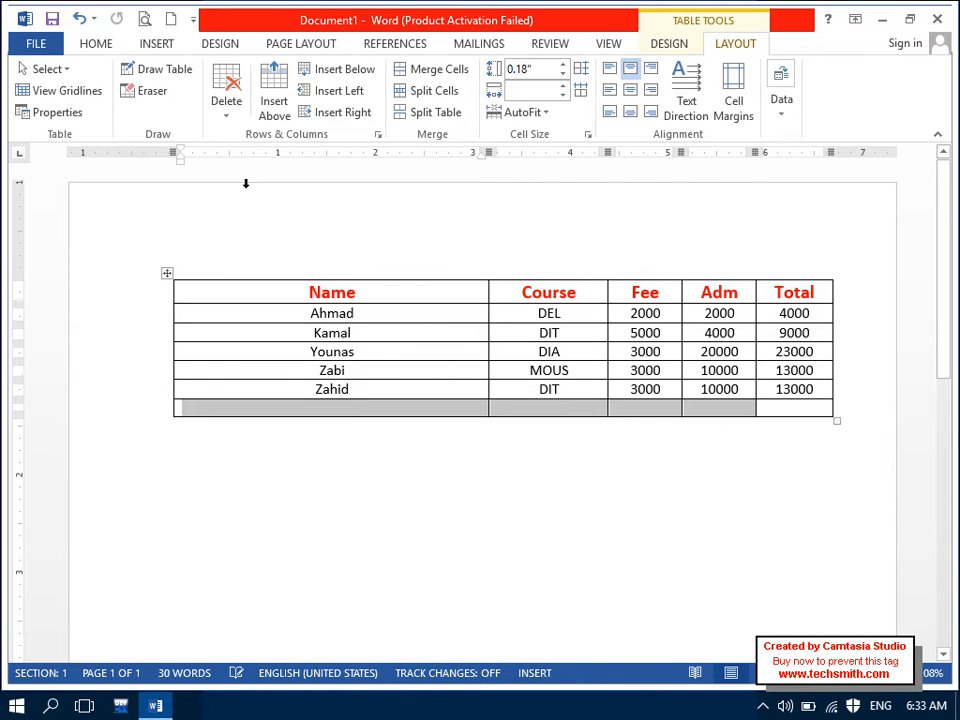
{"action": "left_click", "coordinate": [432, 70]}
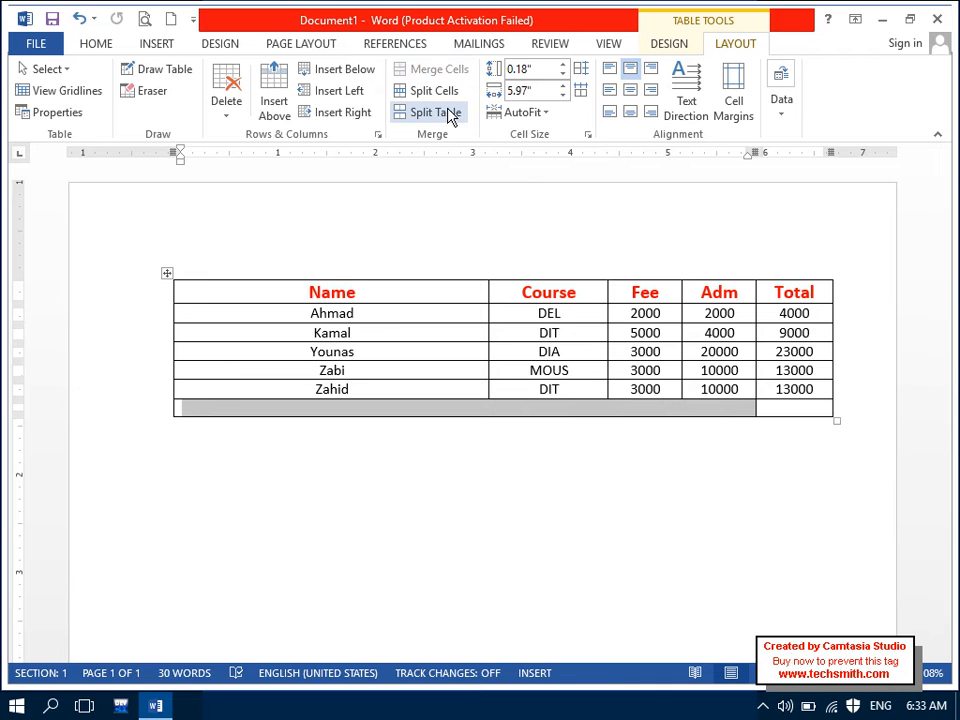
{"action": "type", "text": "Grand Total"}
{"action": "key", "text": "Tab"}
Step: Insert a =SUM(ABOVE) formula in the Grand Total cell, giving 62000
{"action": "left_click", "coordinate": [785, 110]}
{"action": "left_click", "coordinate": [920, 188]}
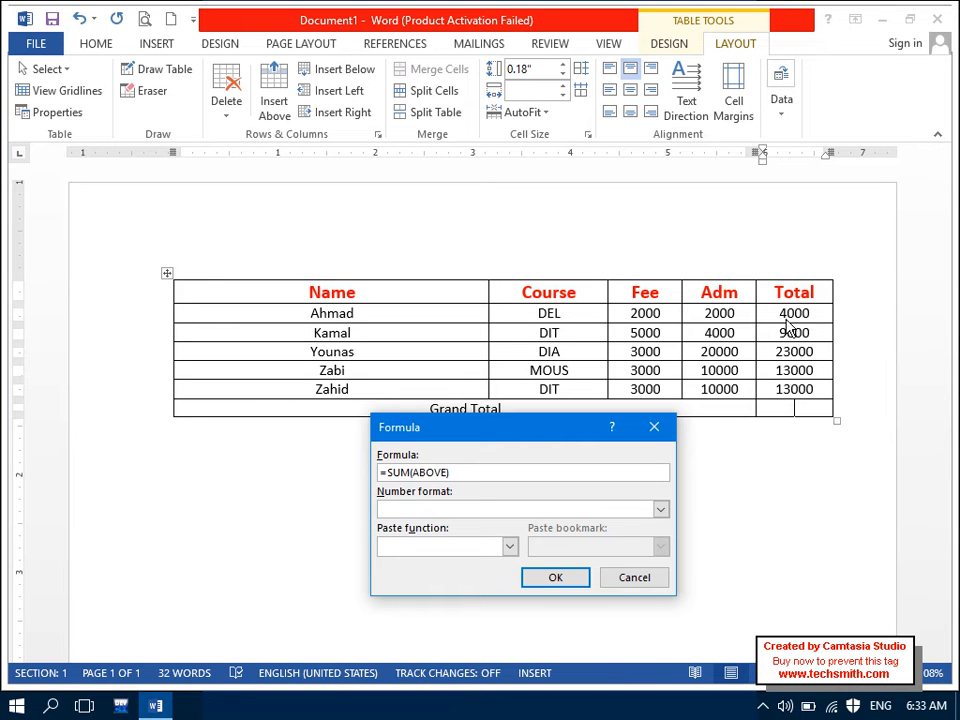
{"action": "left_click", "coordinate": [556, 582]}
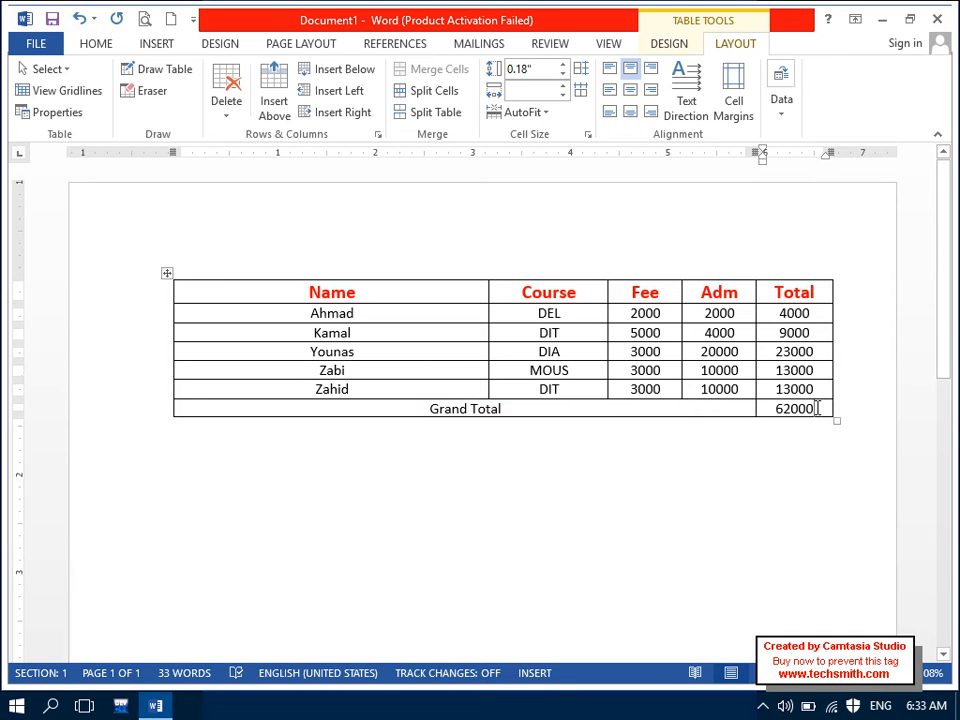
{"action": "left_click_drag", "start_coordinate": [816, 408], "coordinate": [664, 413]}
Step: Shade the Grand Total row tan, make it taller, and centre its text vertically
{"action": "left_click", "coordinate": [95, 44]}
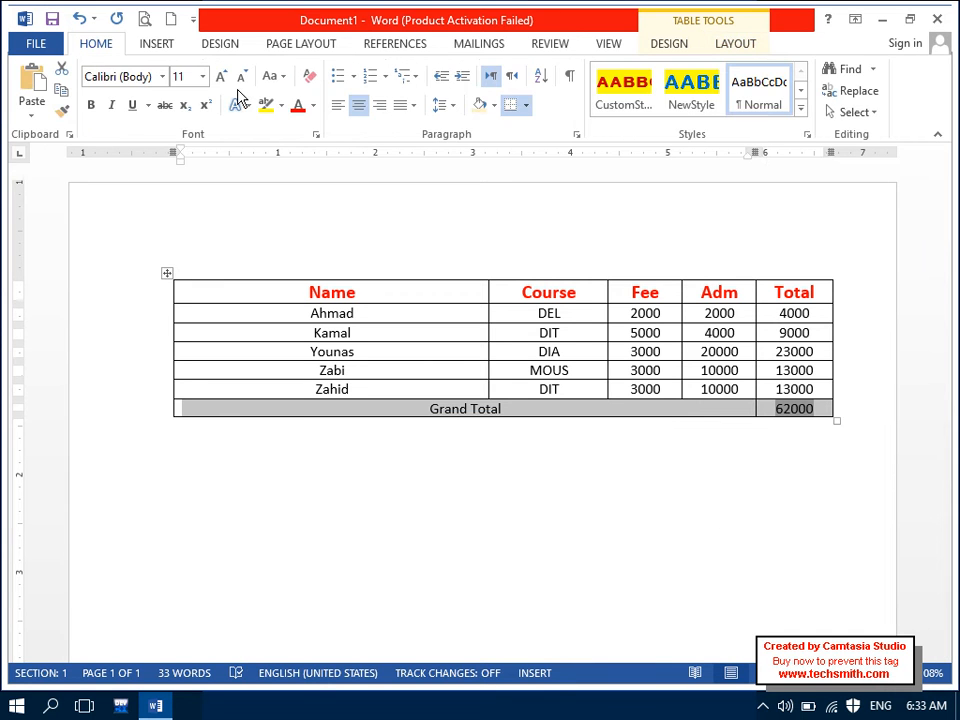
{"action": "left_click", "coordinate": [480, 104]}
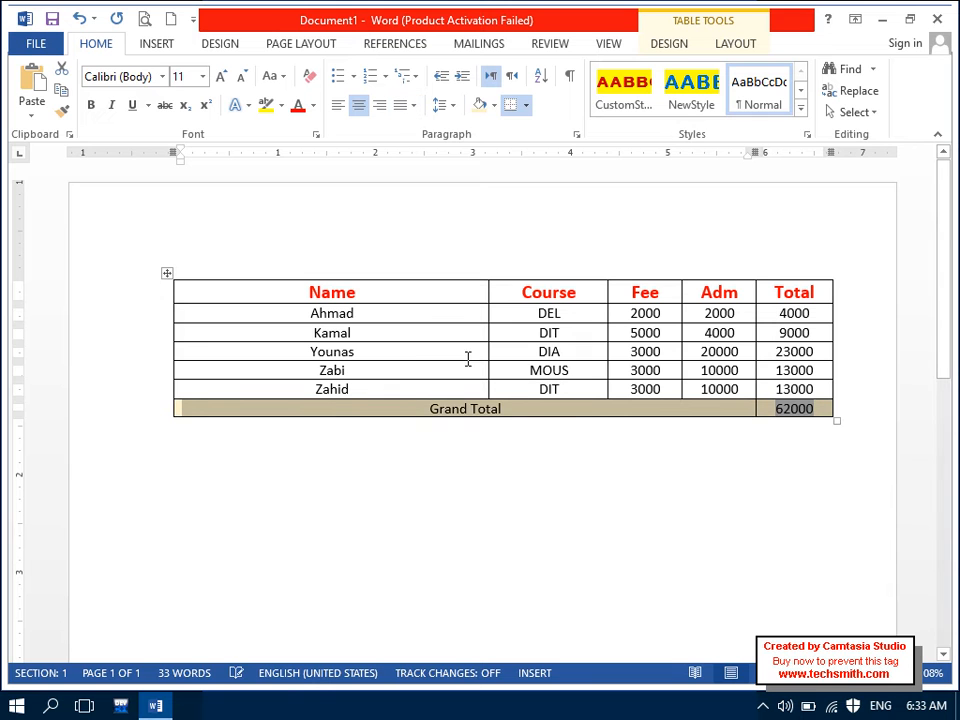
{"action": "left_click", "coordinate": [520, 416]}
{"action": "left_click_drag", "start_coordinate": [531, 417], "coordinate": [760, 416]}
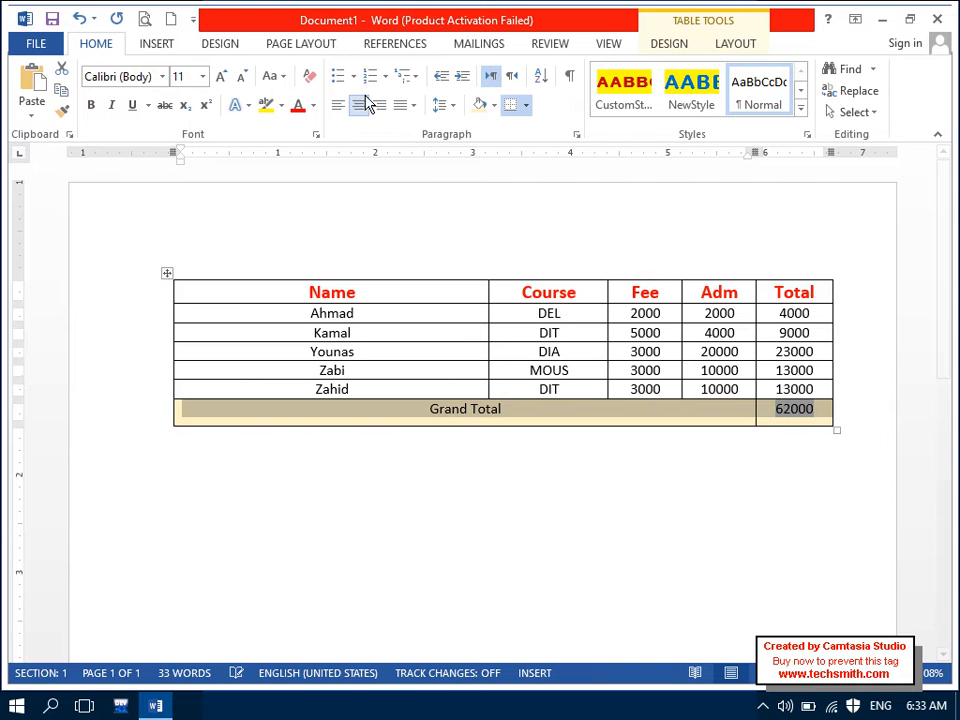
{"action": "left_click", "coordinate": [738, 45]}
{"action": "left_click", "coordinate": [627, 91]}
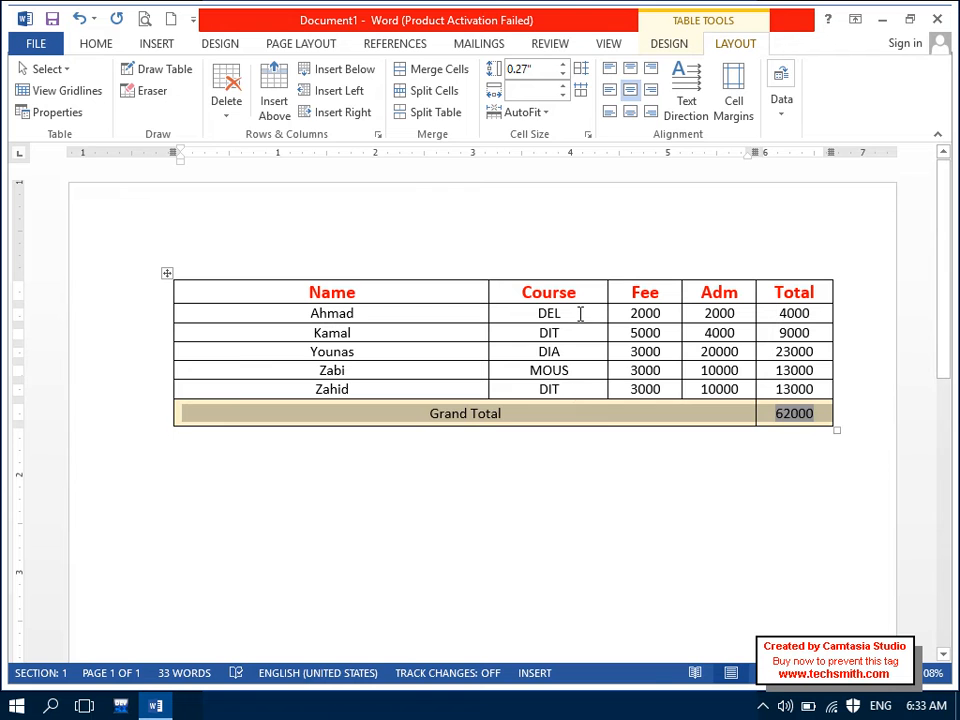
Step: Start a new paragraph below the table and type 'V'
{"action": "left_click", "coordinate": [586, 460]}
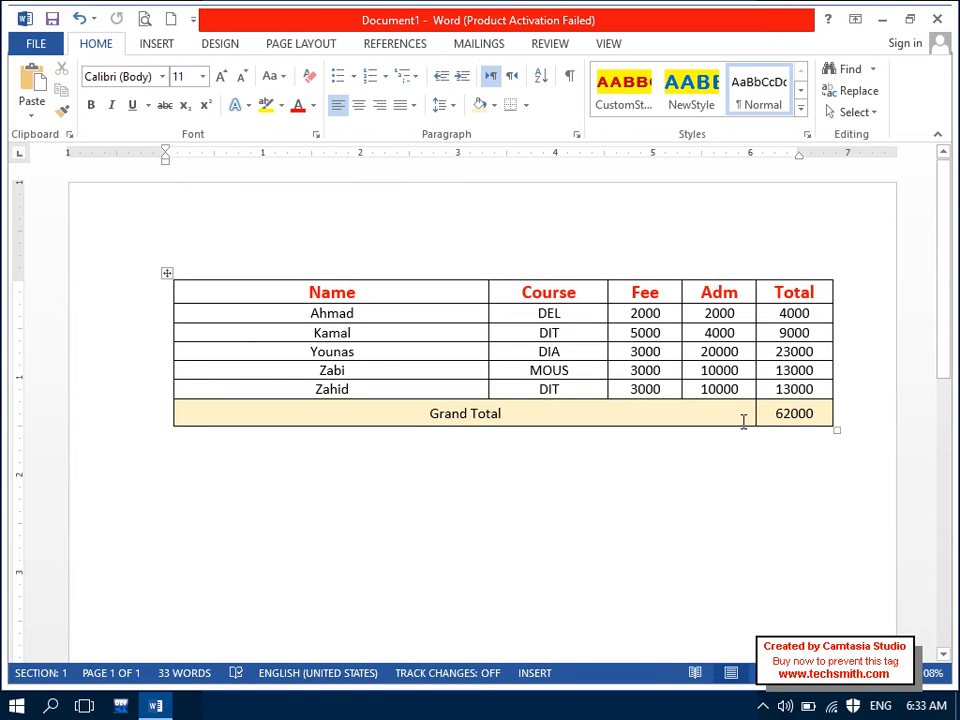
{"action": "left_click", "coordinate": [707, 398]}
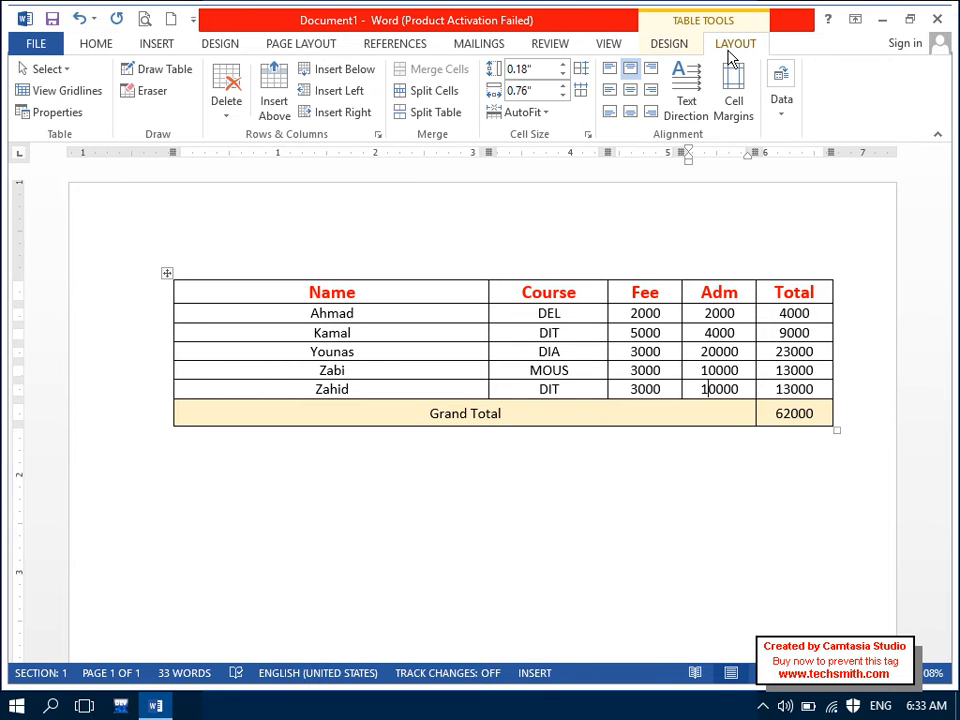
{"action": "left_click", "coordinate": [795, 108]}
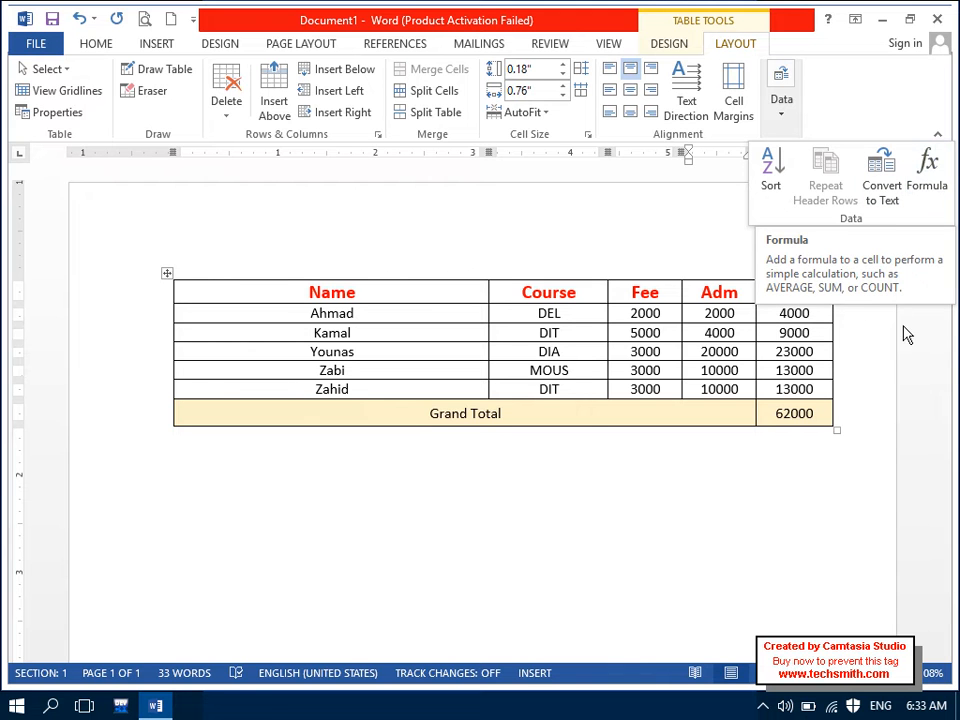
{"action": "left_click", "coordinate": [512, 523]}
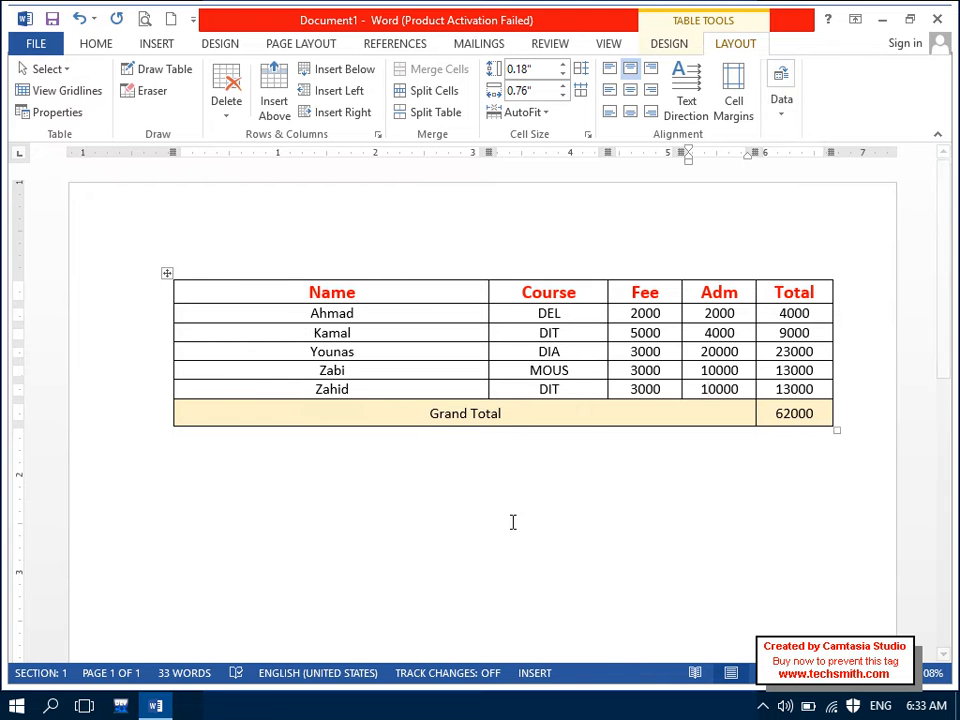
{"action": "left_click", "coordinate": [518, 527]}
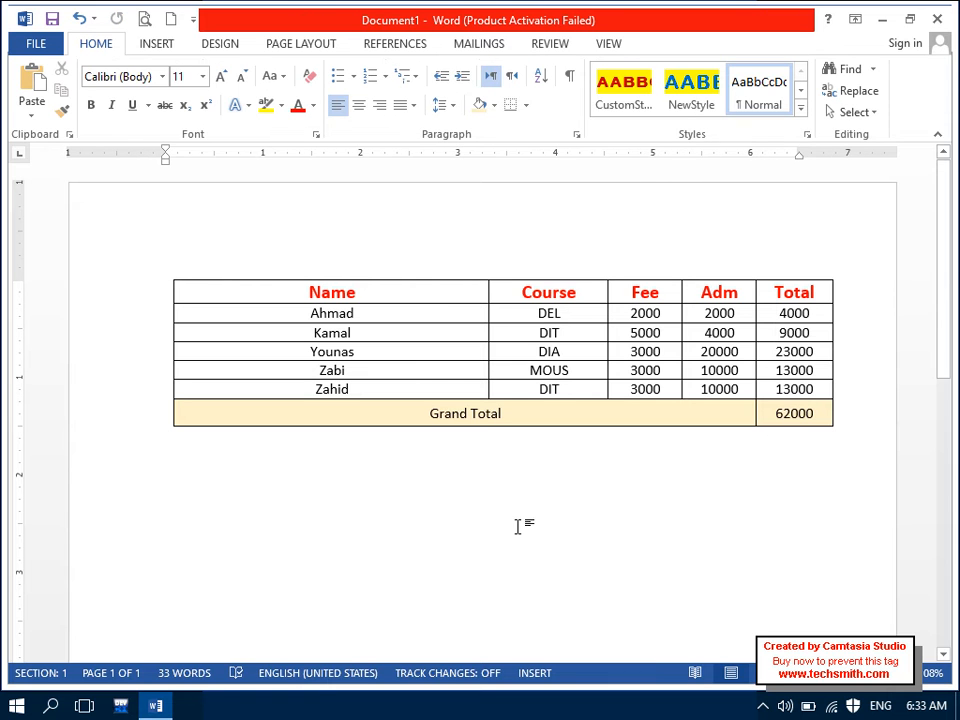
{"action": "key", "text": "Return"}
{"action": "type", "text": "V"}
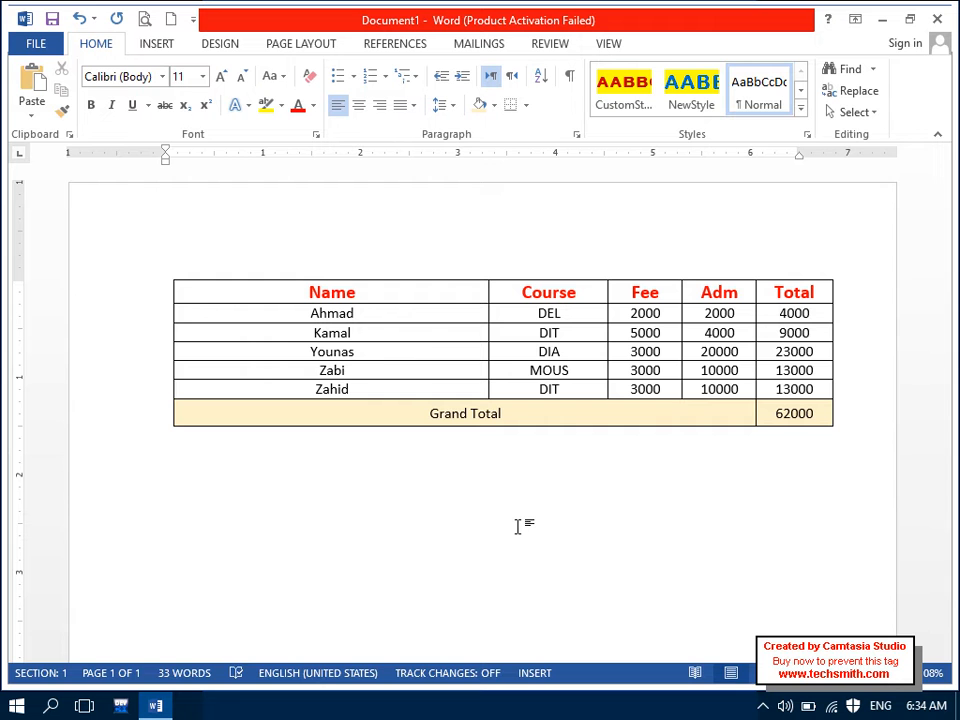
Step: Empty Ahmad's Total cell by deleting its value of 4000
{"action": "left_click", "coordinate": [156, 44]}
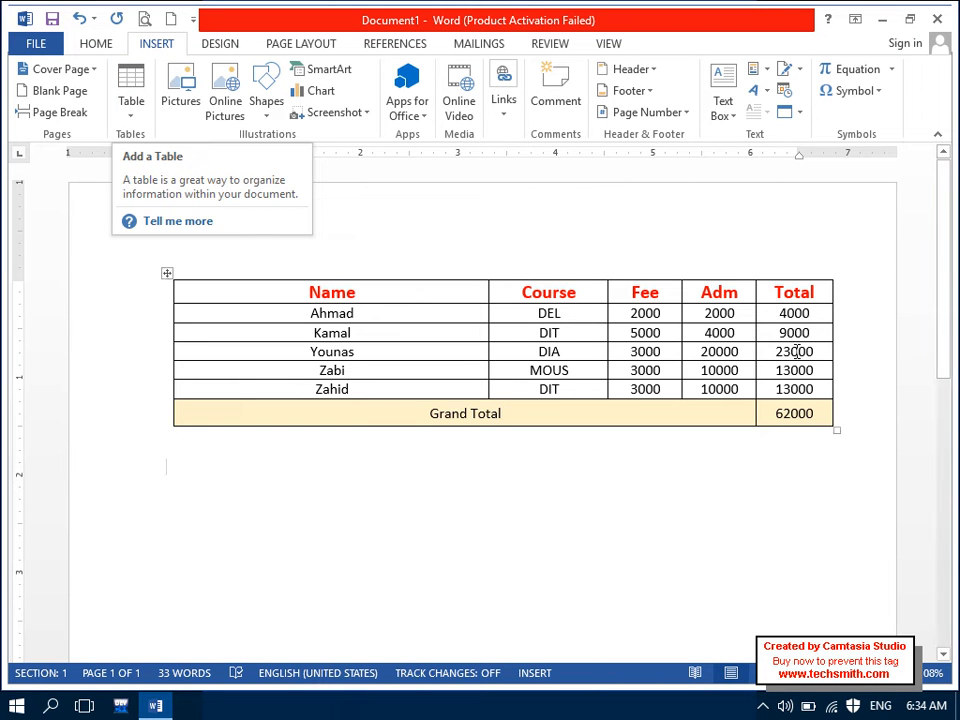
{"action": "left_click", "coordinate": [811, 316]}
{"action": "key", "text": "BackSpace"}
{"action": "key", "text": "BackSpace"}
{"action": "key", "text": "BackSpace"}
{"action": "key", "text": "BackSpace"}
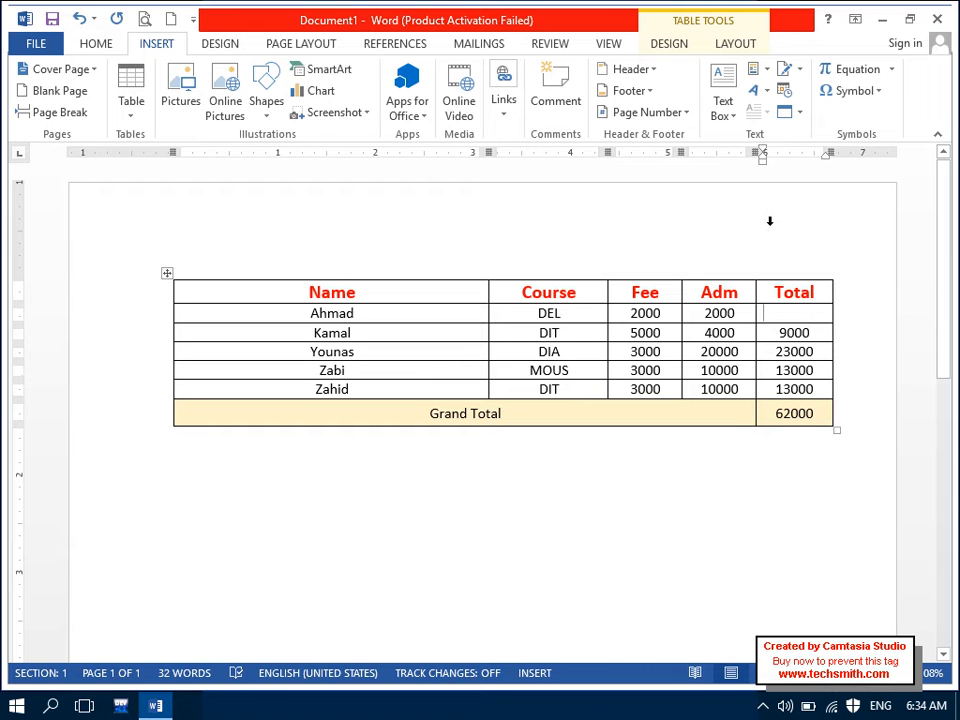
Step: Open the Formula dialog for Ahmad's Total cell and browse its number formats
{"action": "left_click", "coordinate": [758, 43]}
{"action": "left_click", "coordinate": [778, 112]}
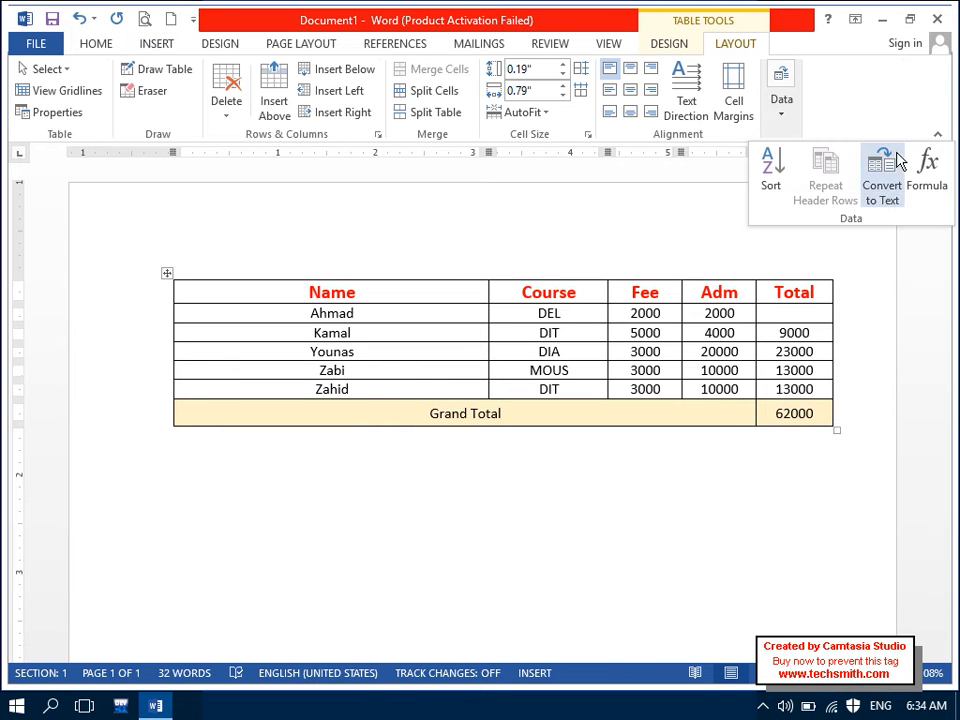
{"action": "left_click", "coordinate": [940, 185]}
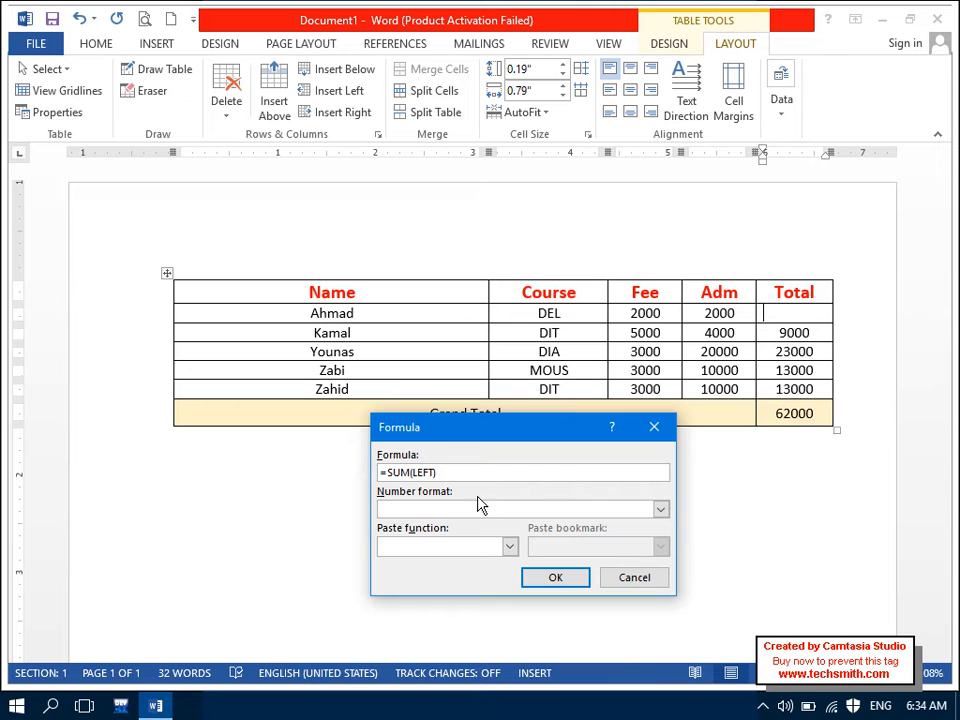
{"action": "left_click", "coordinate": [660, 512]}
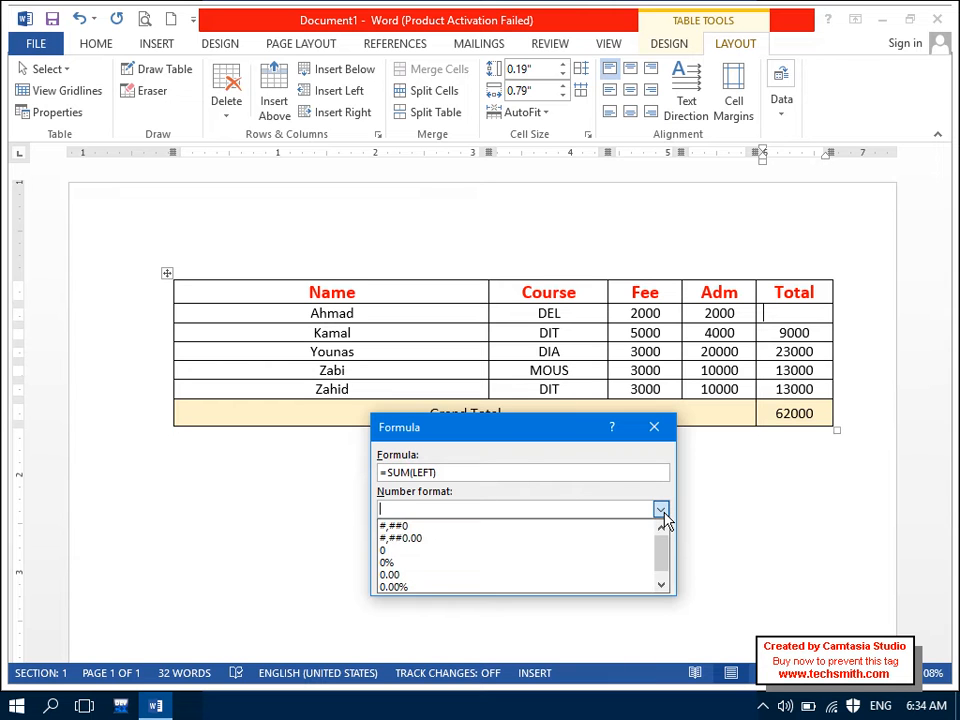
{"action": "left_click", "coordinate": [660, 511]}
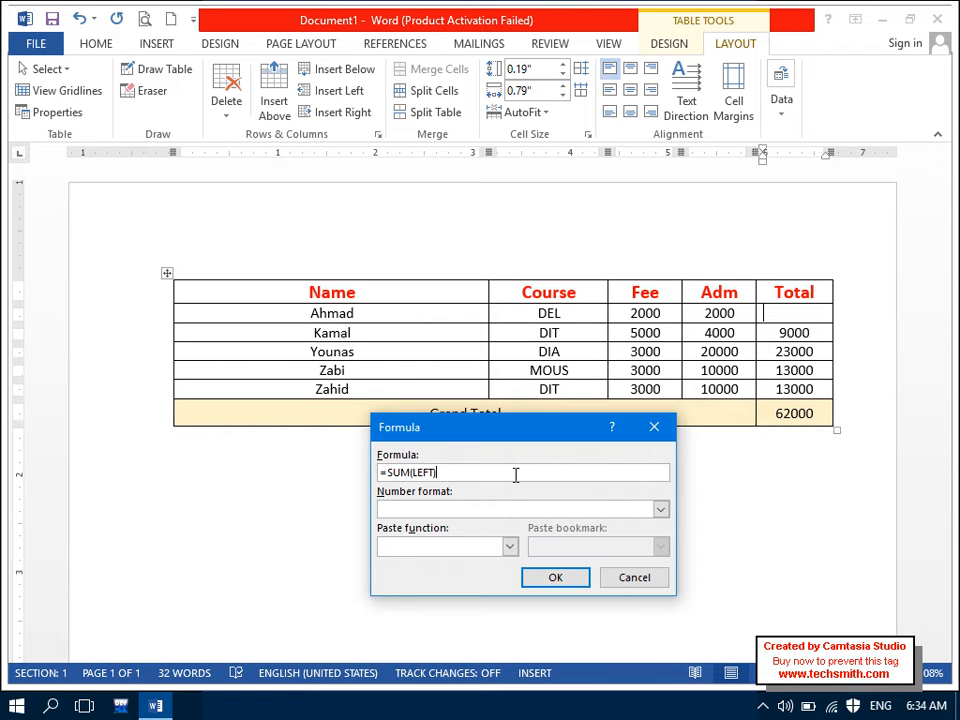
Step: Replace the formula with =product(left), then undo the 4000000 result back to 4000
{"action": "left_click_drag", "start_coordinate": [516, 474], "coordinate": [296, 483]}
{"action": "type", "text": "="}
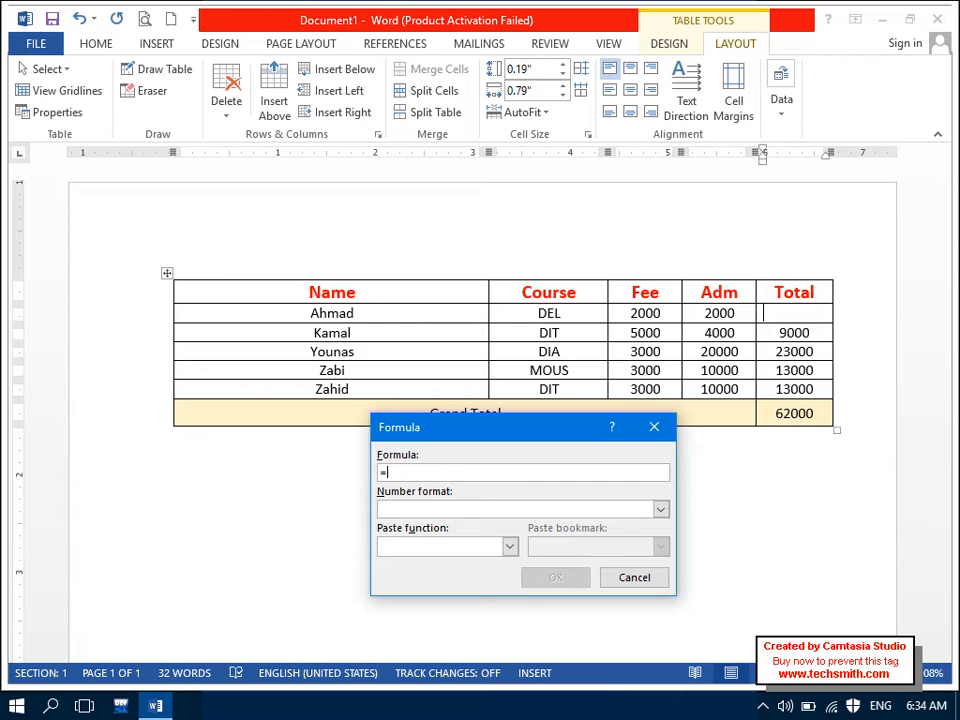
{"action": "type", "text": "product"}
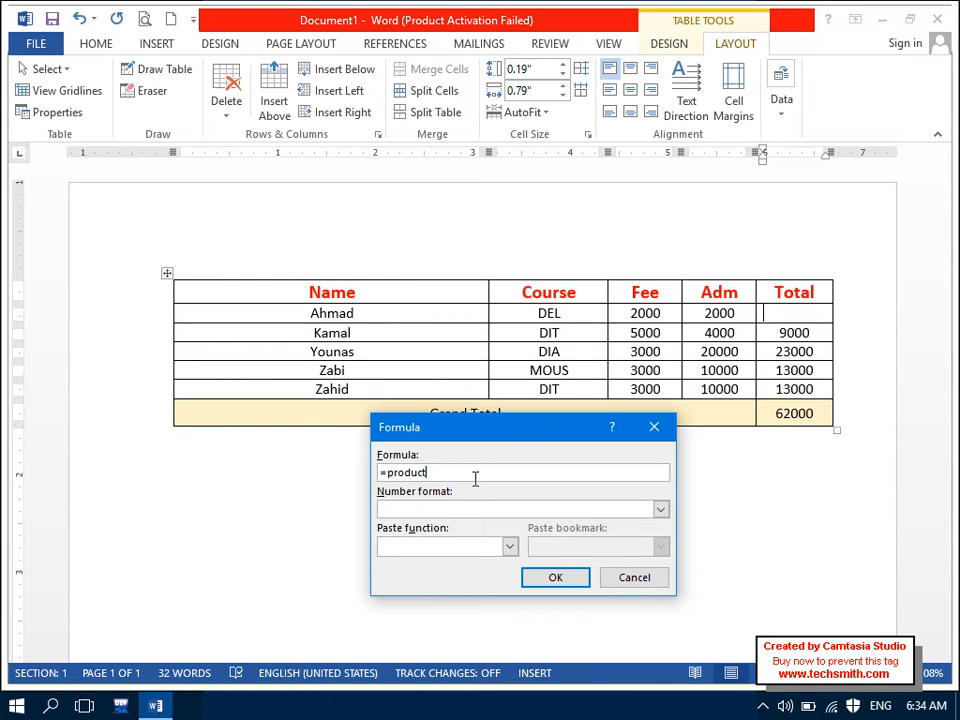
{"action": "left_click_drag", "start_coordinate": [461, 474], "coordinate": [300, 476]}
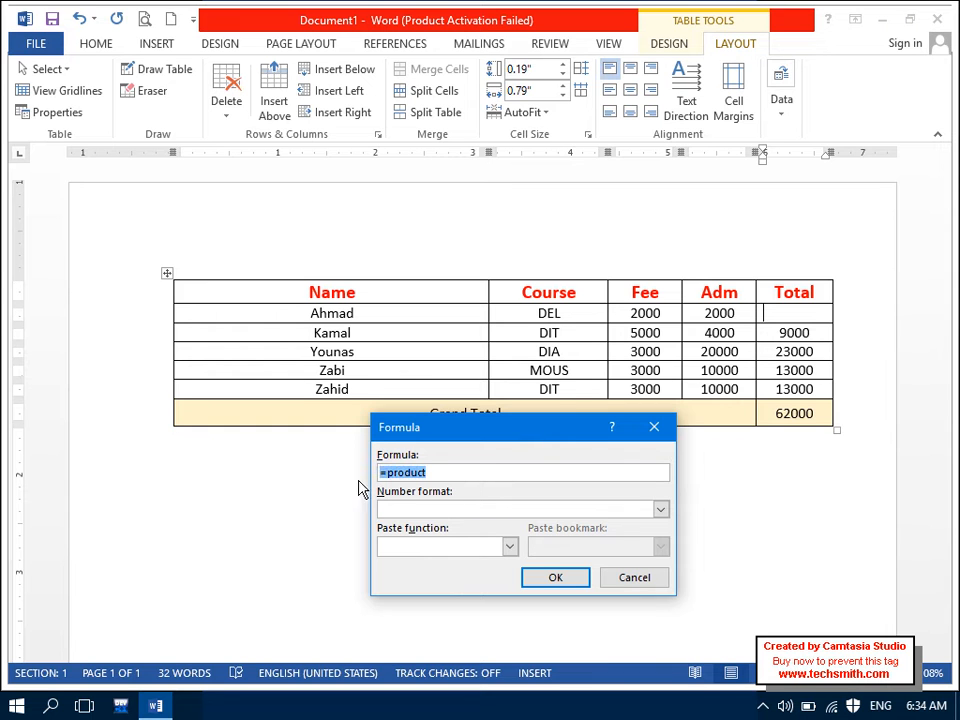
{"action": "left_click", "coordinate": [435, 472]}
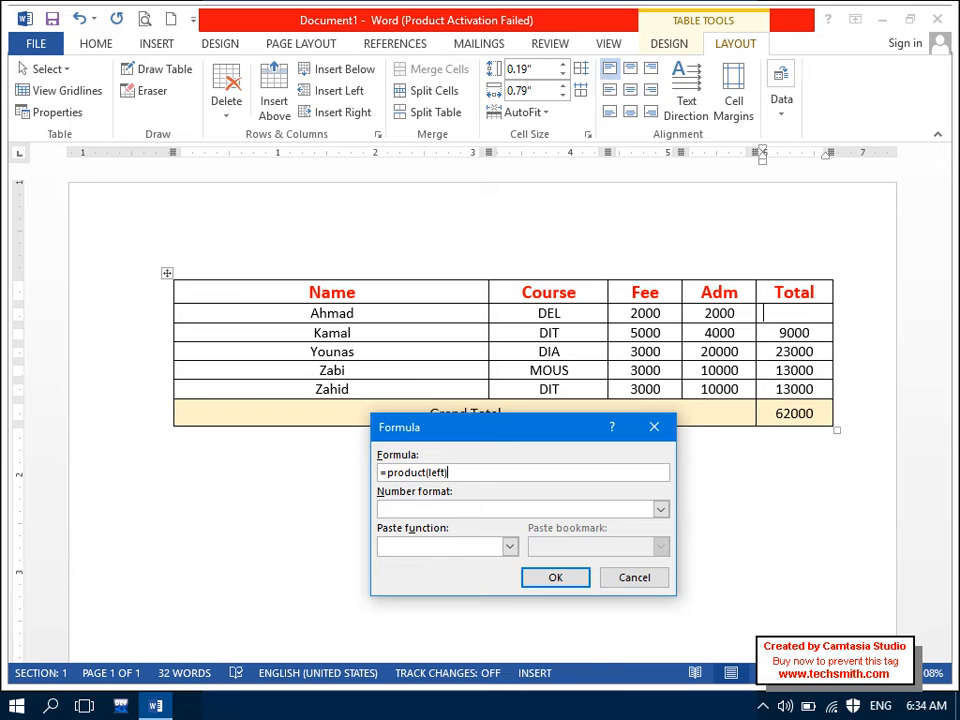
{"action": "type", "text": "(left)"}
{"action": "key", "text": "Return"}
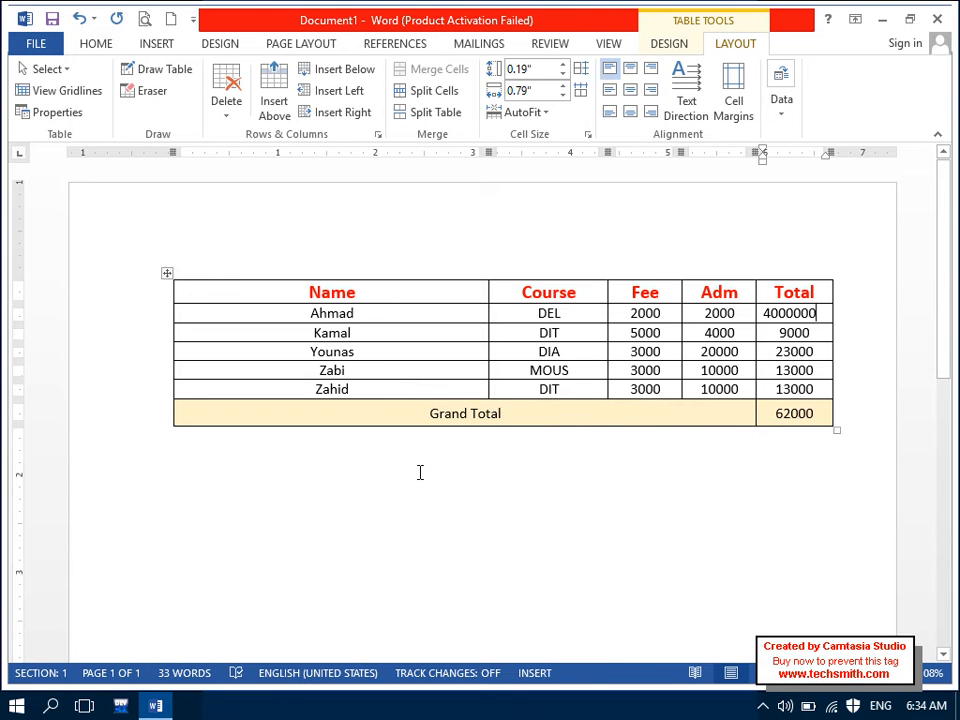
{"action": "key", "text": "ctrl+z"}
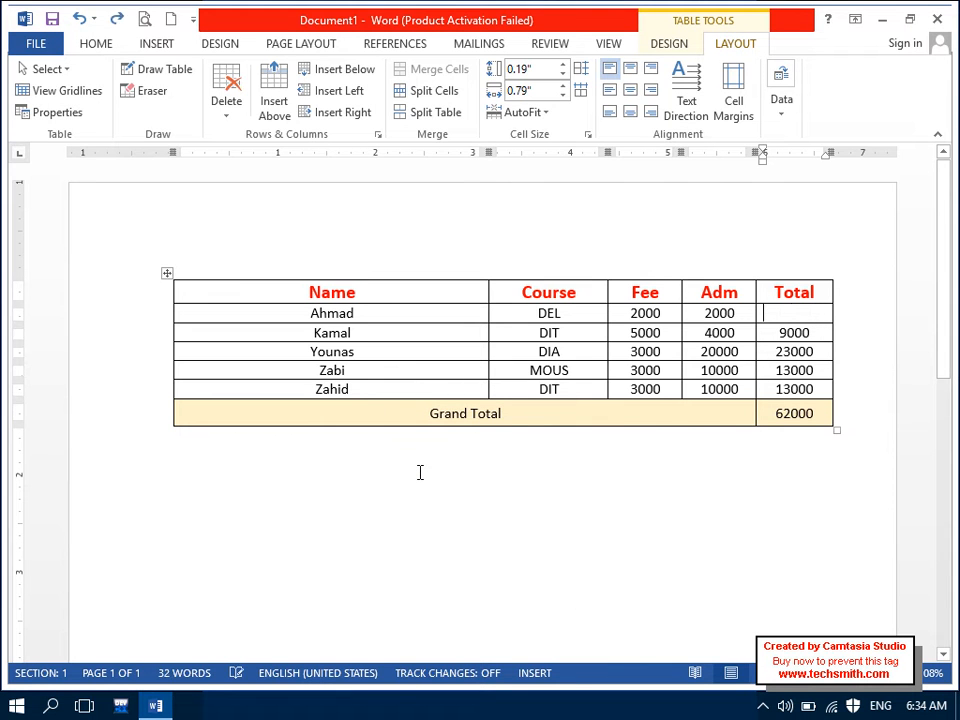
{"action": "key", "text": "ctrl+z"}
Step: Browse the Insert table grid and Layout Data options, then select the whole fee table
{"action": "left_click", "coordinate": [677, 418]}
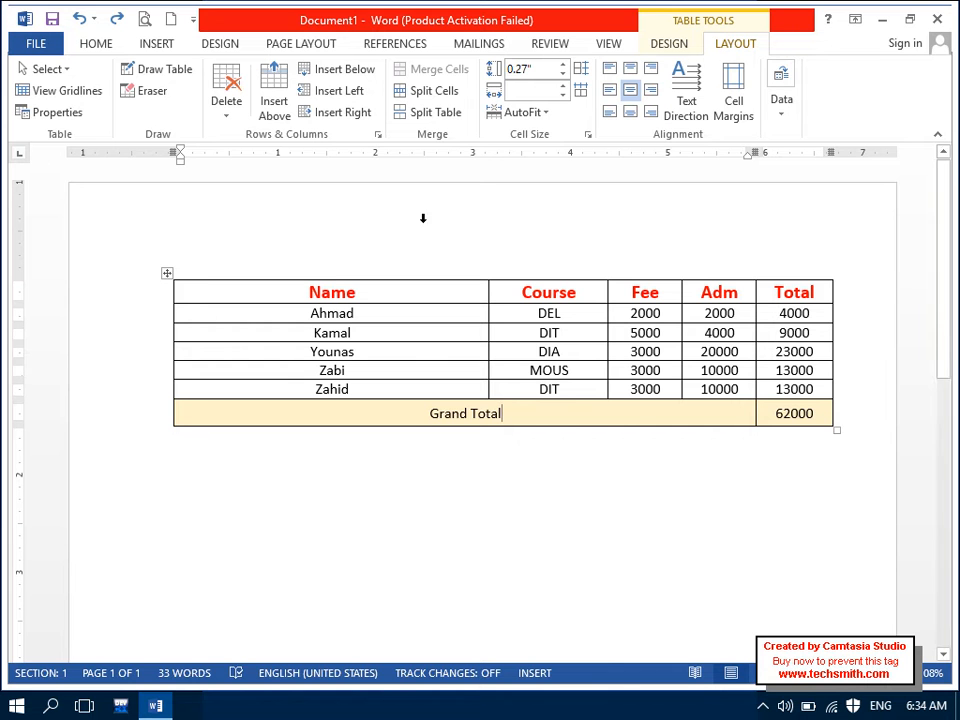
{"action": "left_click", "coordinate": [155, 45]}
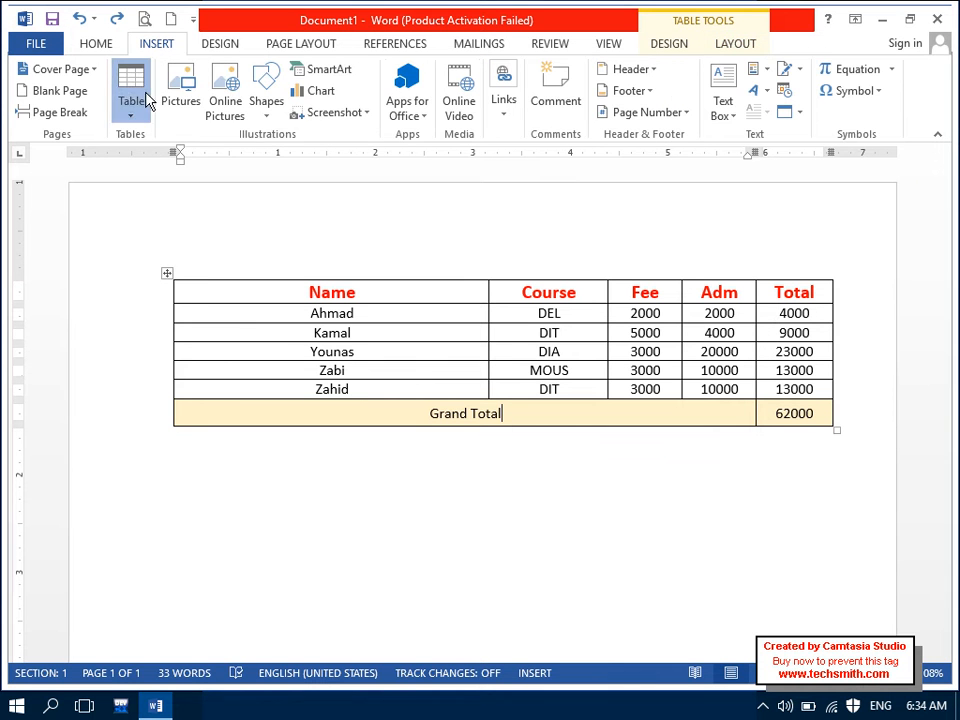
{"action": "left_click", "coordinate": [131, 95]}
{"action": "left_click", "coordinate": [722, 52]}
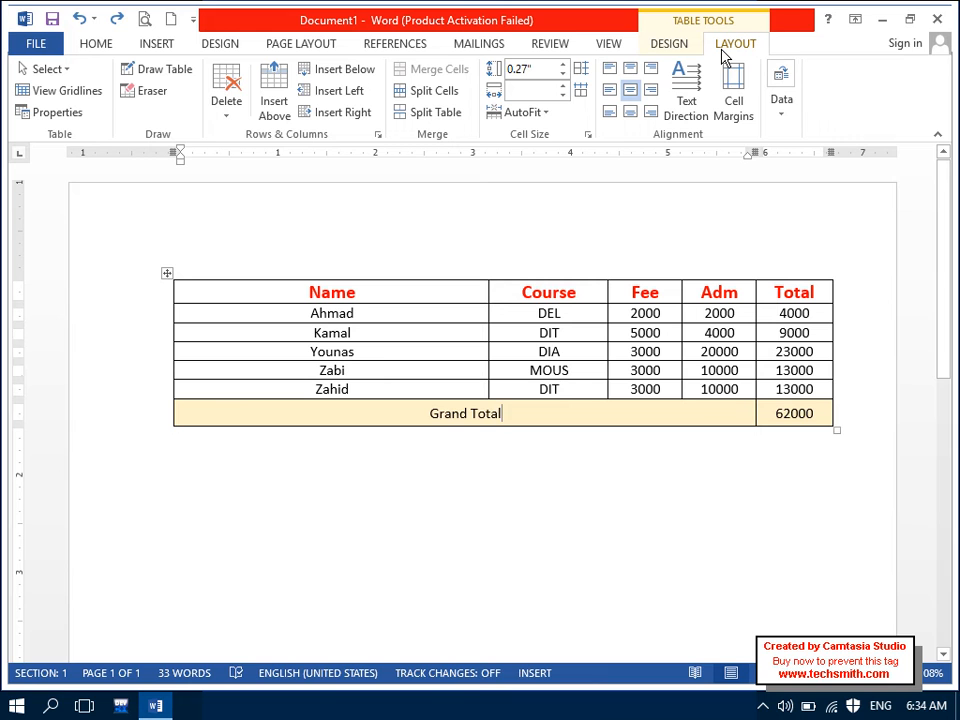
{"action": "left_click", "coordinate": [786, 118]}
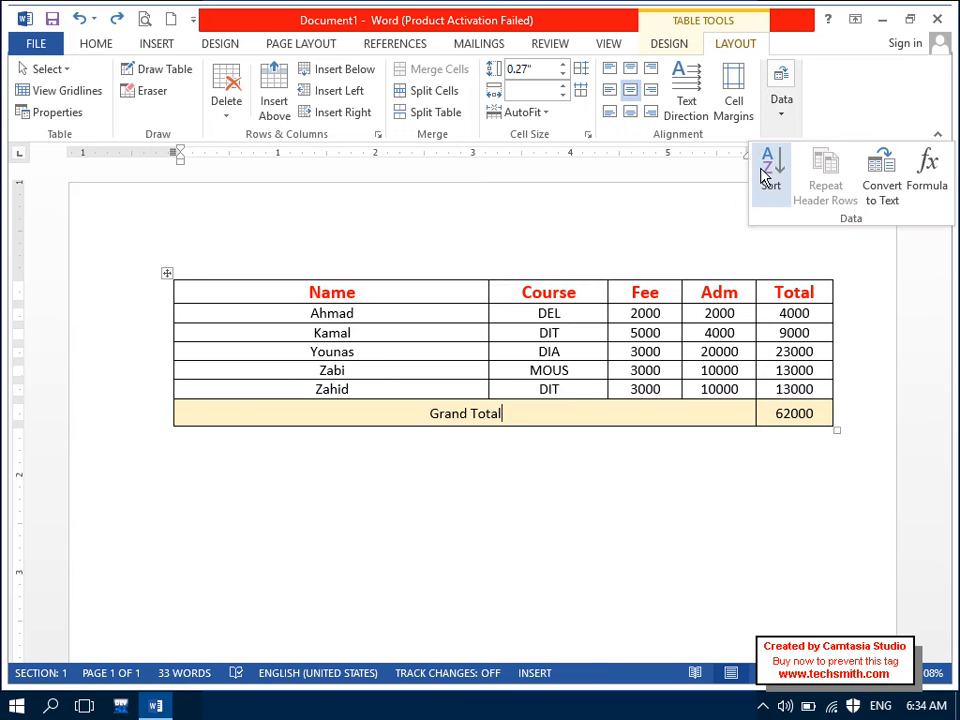
{"action": "left_click", "coordinate": [480, 295]}
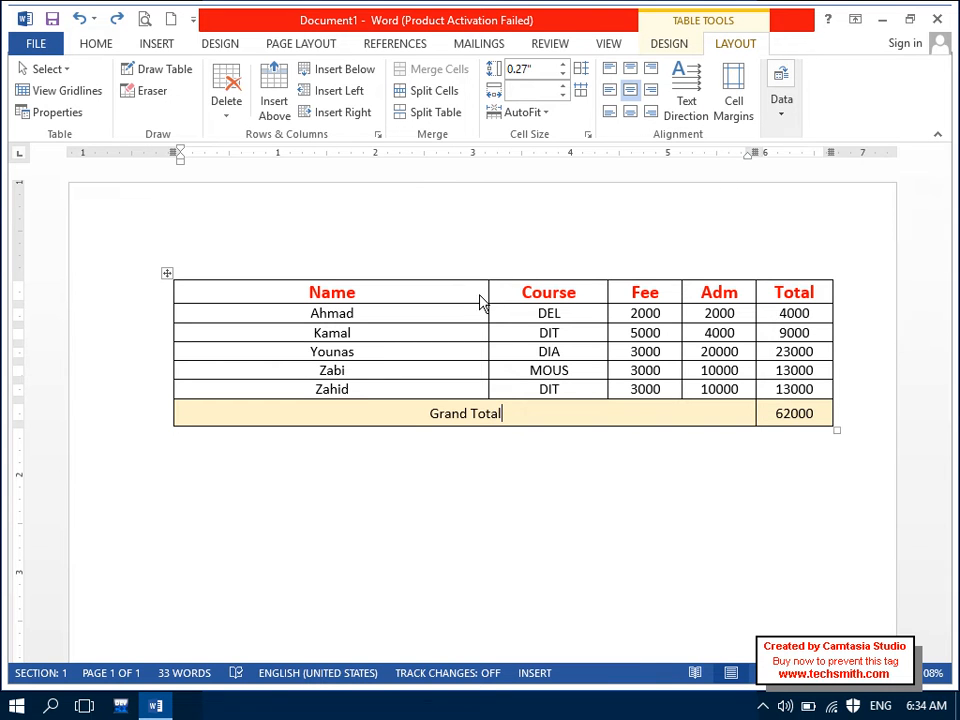
{"action": "left_click", "coordinate": [669, 44]}
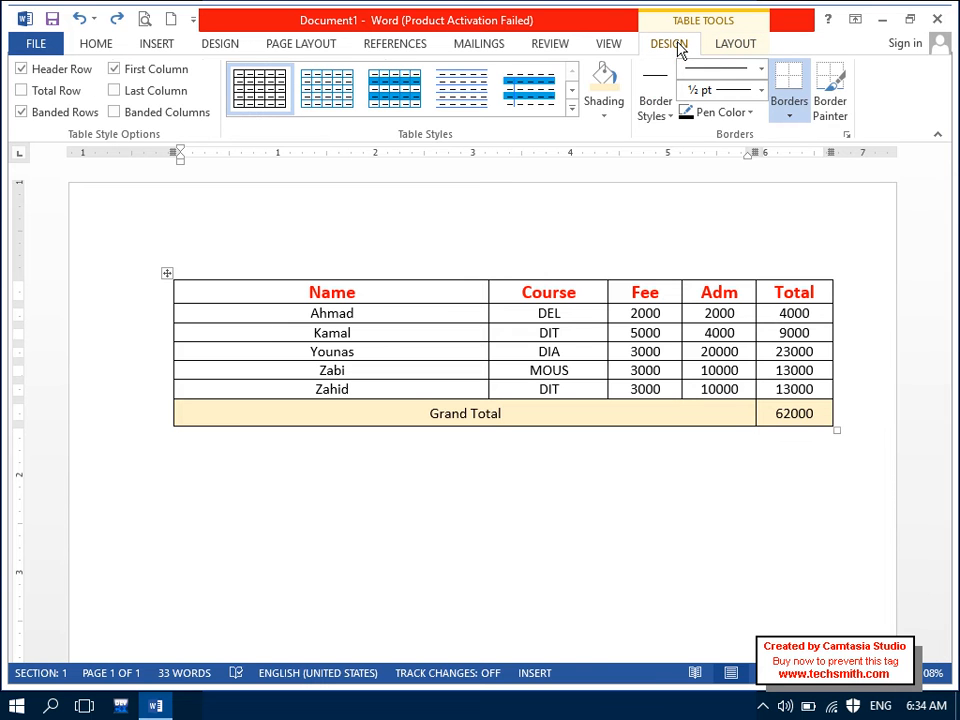
{"action": "left_click_drag", "start_coordinate": [447, 297], "coordinate": [784, 411]}
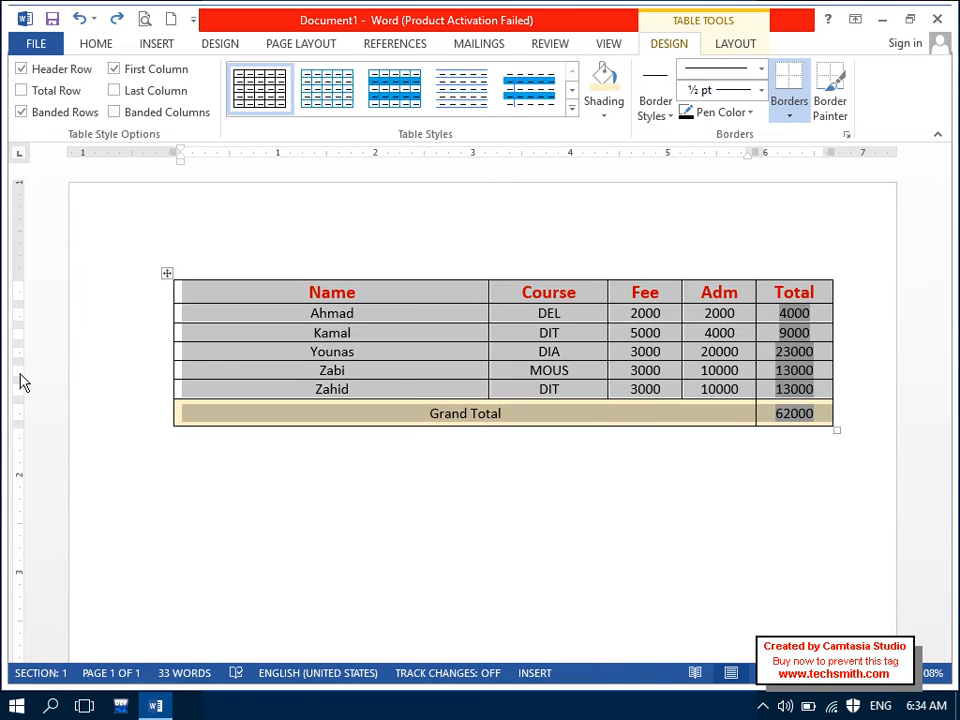
Step: Try a dark-blue Grid Table style, then apply a light orange Grid Table style instead
{"action": "left_click", "coordinate": [572, 108]}
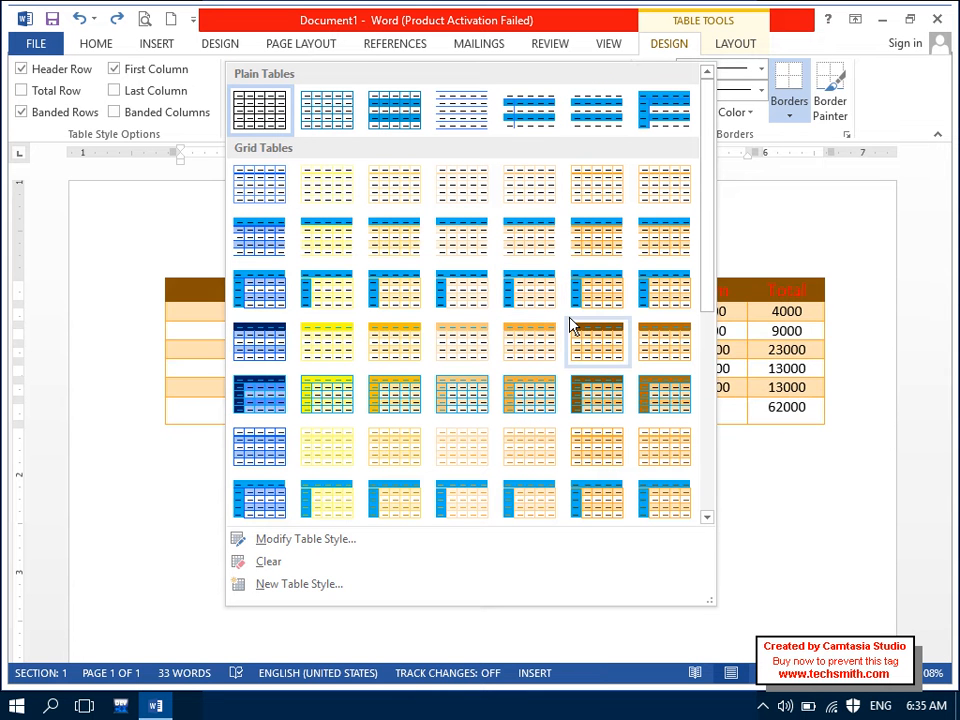
{"action": "left_click", "coordinate": [252, 410]}
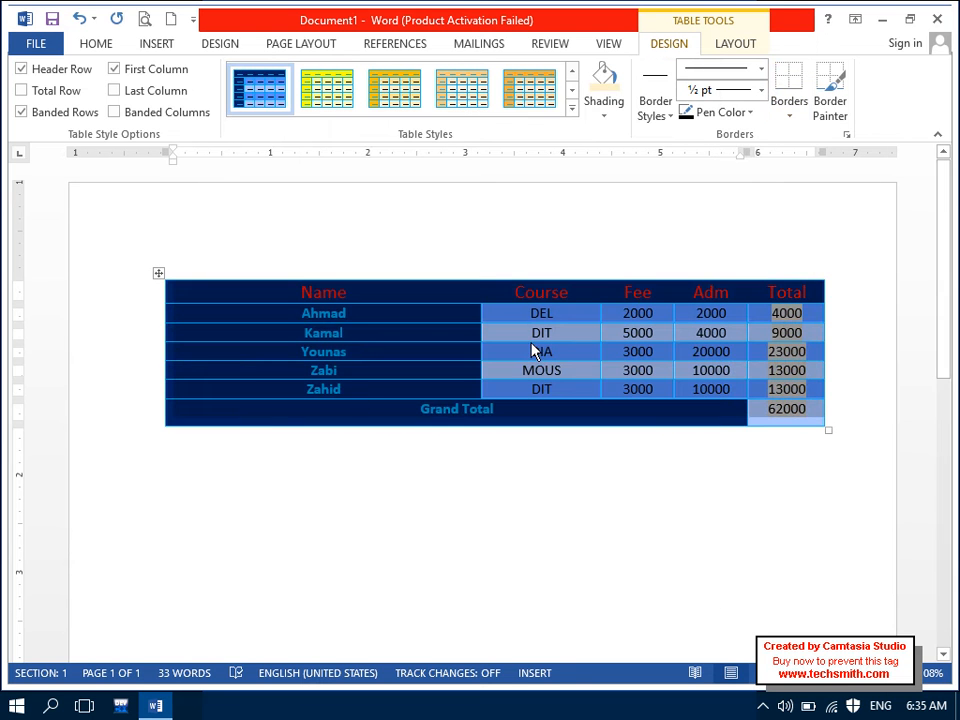
{"action": "left_click", "coordinate": [572, 108]}
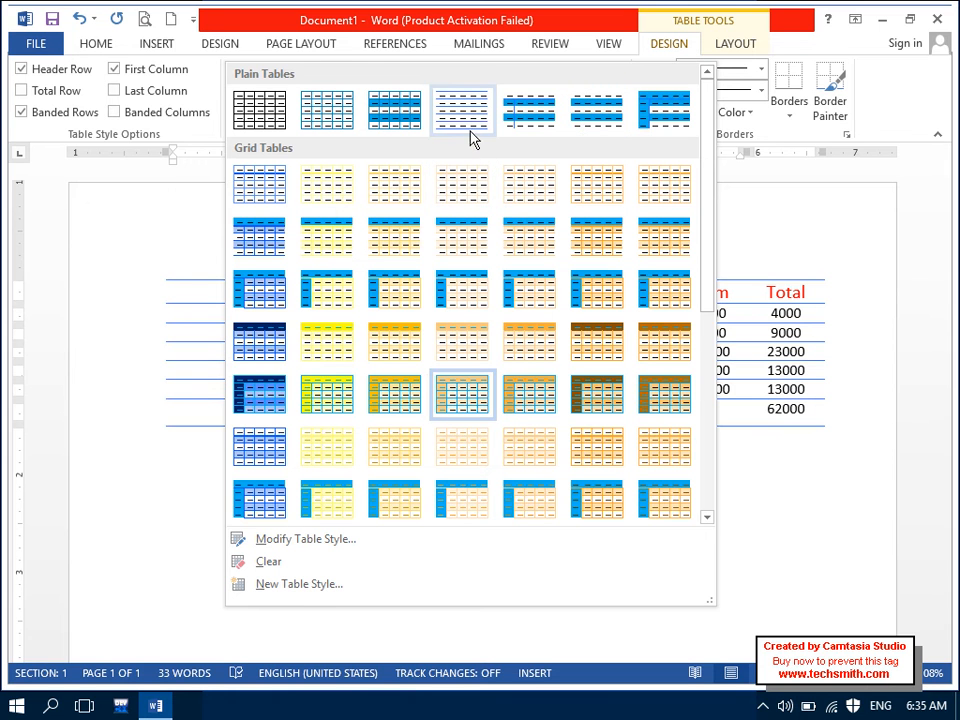
{"action": "left_click", "coordinate": [527, 203]}
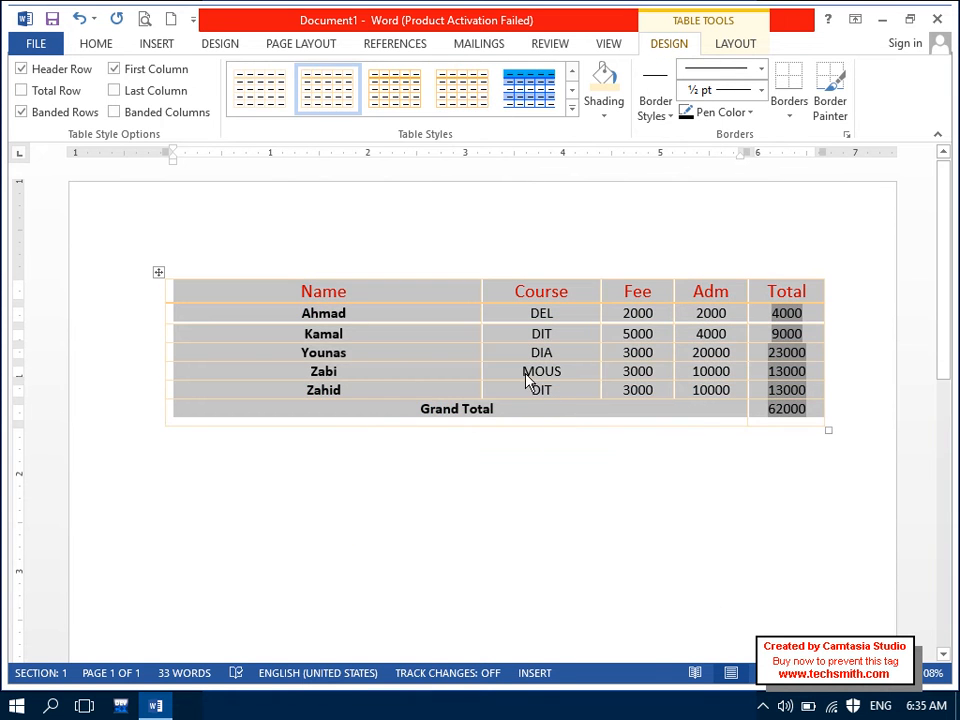
{"action": "left_click", "coordinate": [381, 293]}
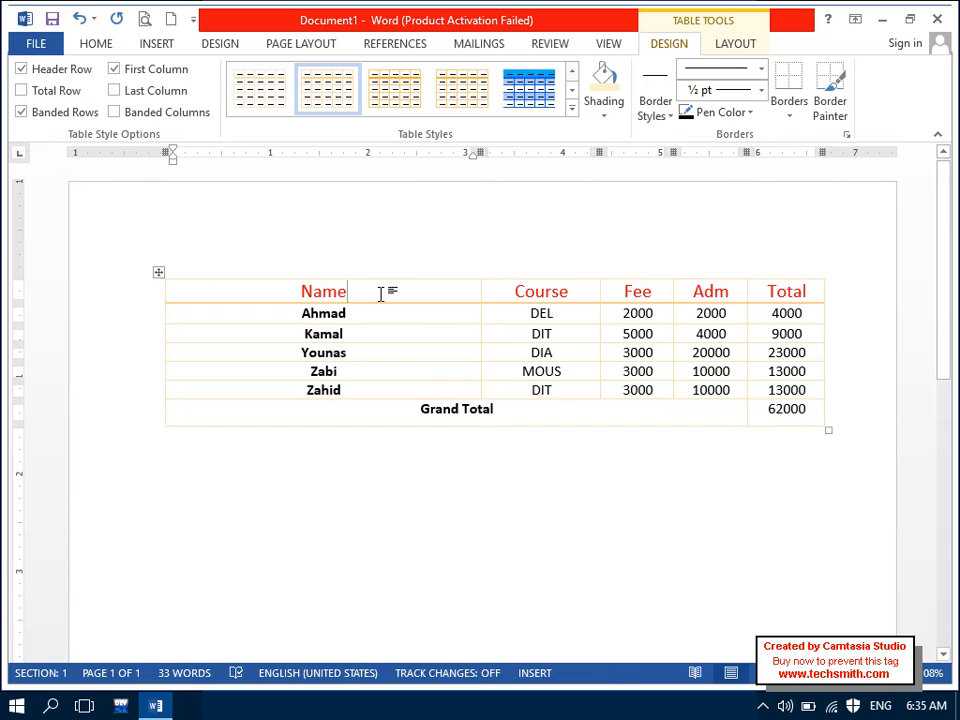
Step: Keep the header row, add total-row formatting, and apply the blue grid table style
{"action": "left_click", "coordinate": [22, 69]}
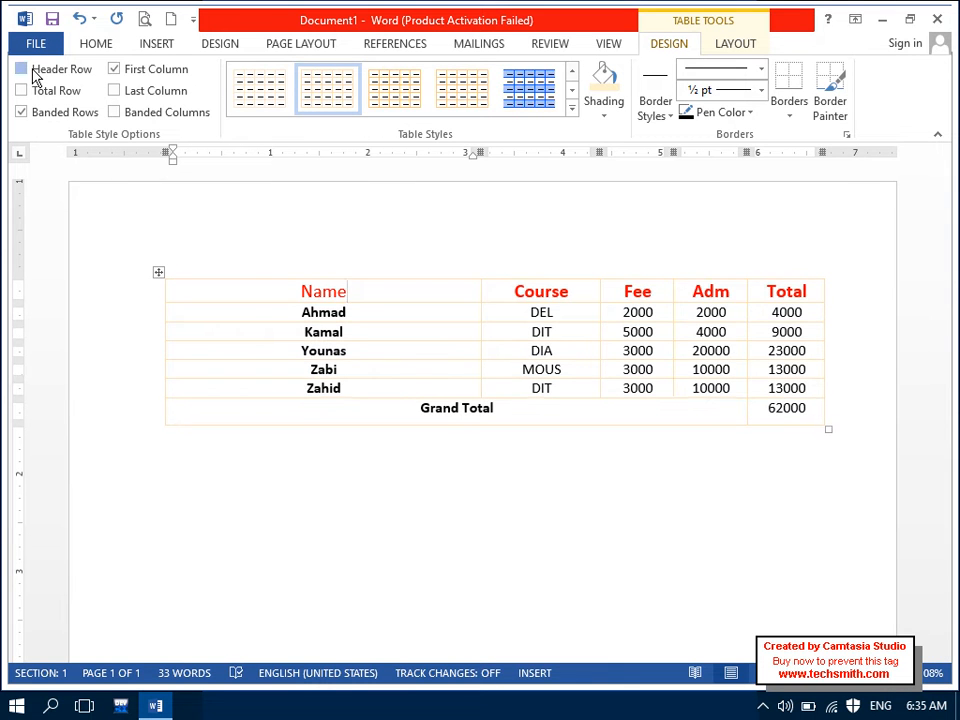
{"action": "left_click", "coordinate": [33, 73]}
{"action": "left_click", "coordinate": [40, 97]}
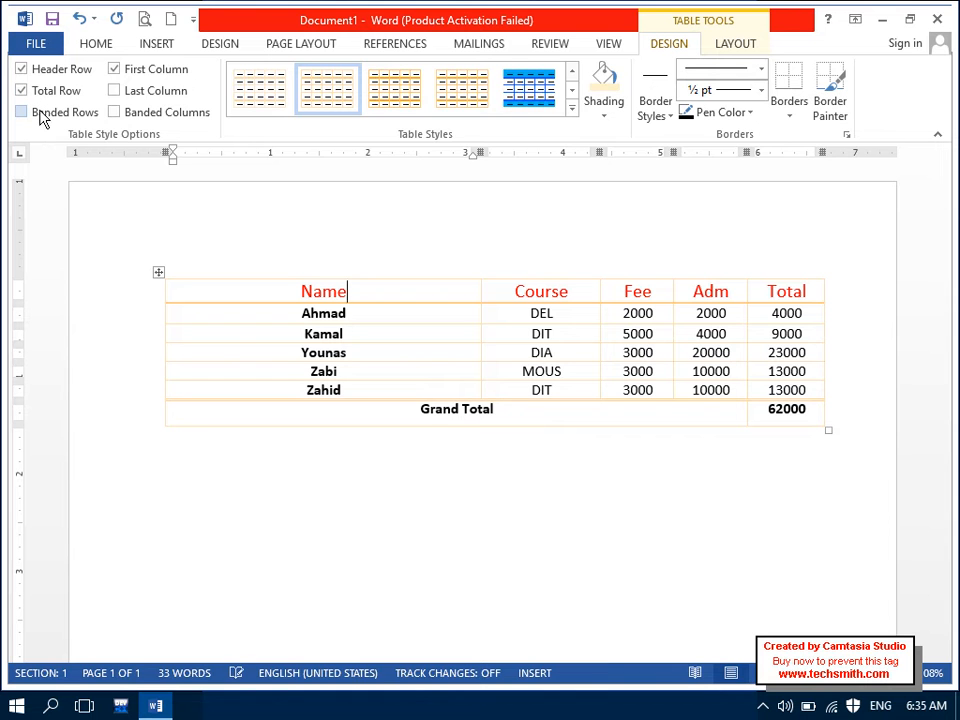
{"action": "left_click", "coordinate": [524, 97]}
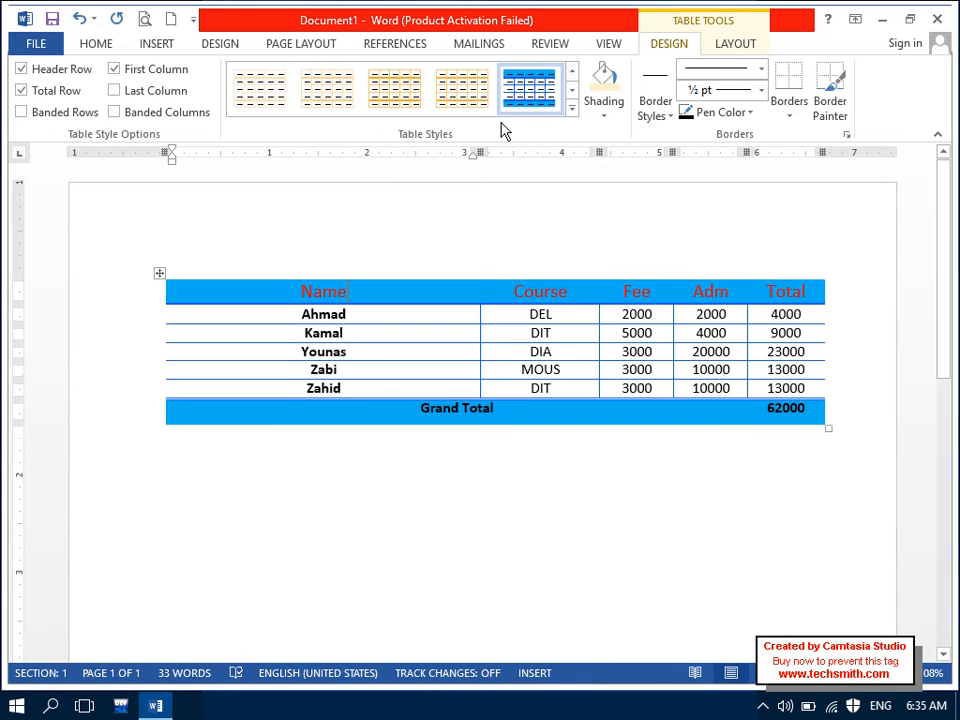
Step: Turn off banded rows, keep First Column, and enable Last Column and Banded Columns
{"action": "left_click", "coordinate": [60, 115]}
{"action": "left_click", "coordinate": [60, 115]}
{"action": "left_click", "coordinate": [60, 115]}
{"action": "left_click", "coordinate": [60, 115]}
{"action": "left_click", "coordinate": [114, 70]}
{"action": "left_click", "coordinate": [114, 70]}
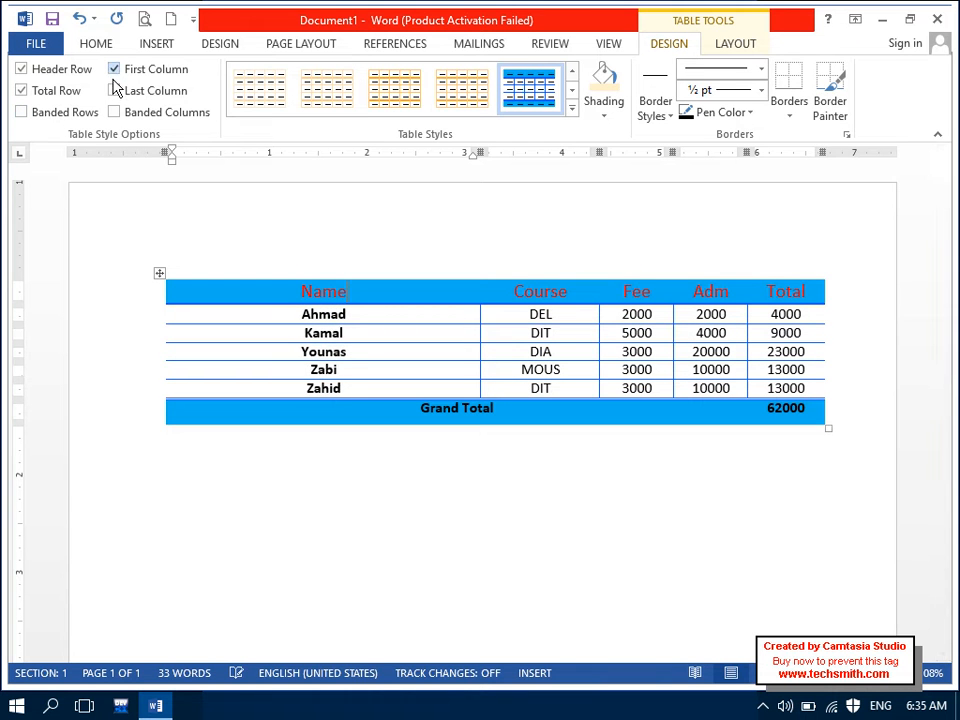
{"action": "left_click", "coordinate": [116, 91]}
{"action": "left_click", "coordinate": [116, 113]}
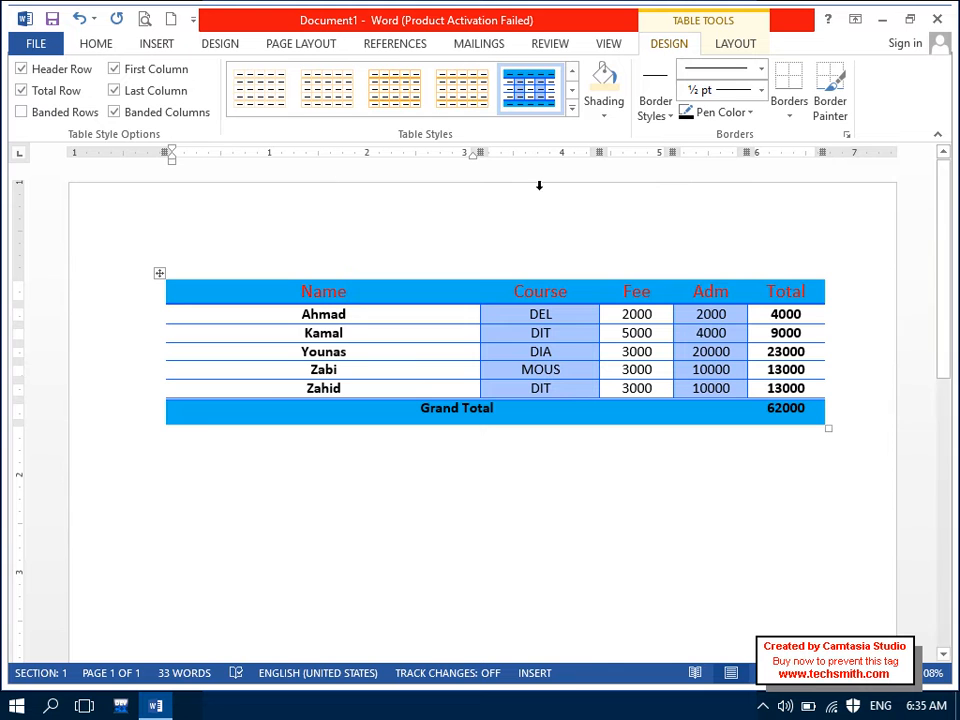
Step: Shade the header row (Name, Course, Fee, Adm, Total) tan instead of blue
{"action": "left_click", "coordinate": [604, 117]}
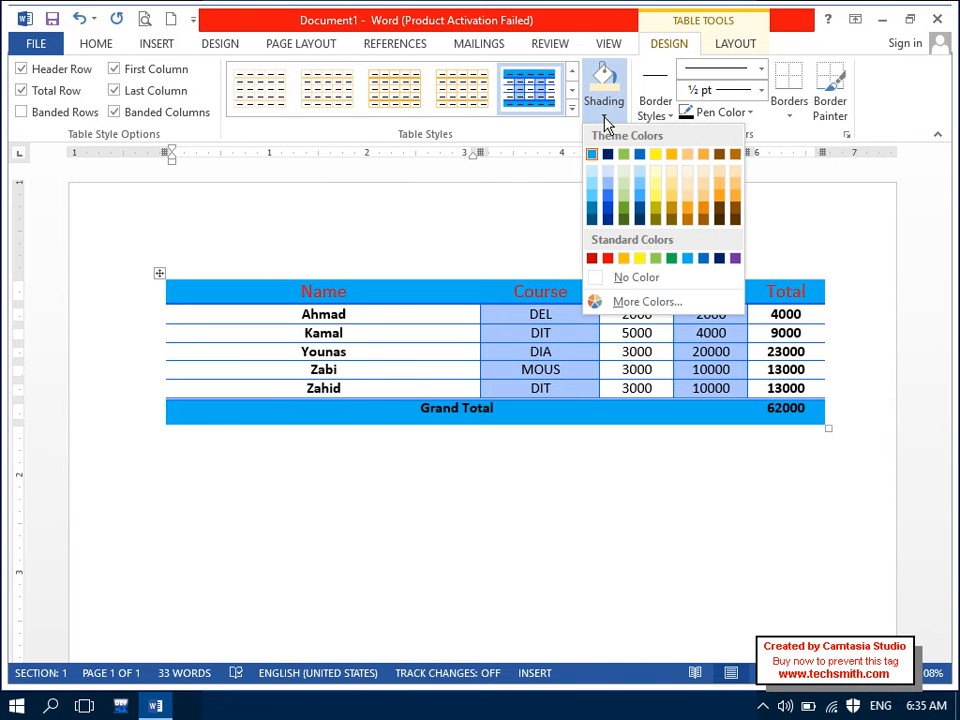
{"action": "left_click", "coordinate": [388, 251]}
{"action": "left_click_drag", "start_coordinate": [293, 287], "coordinate": [795, 268]}
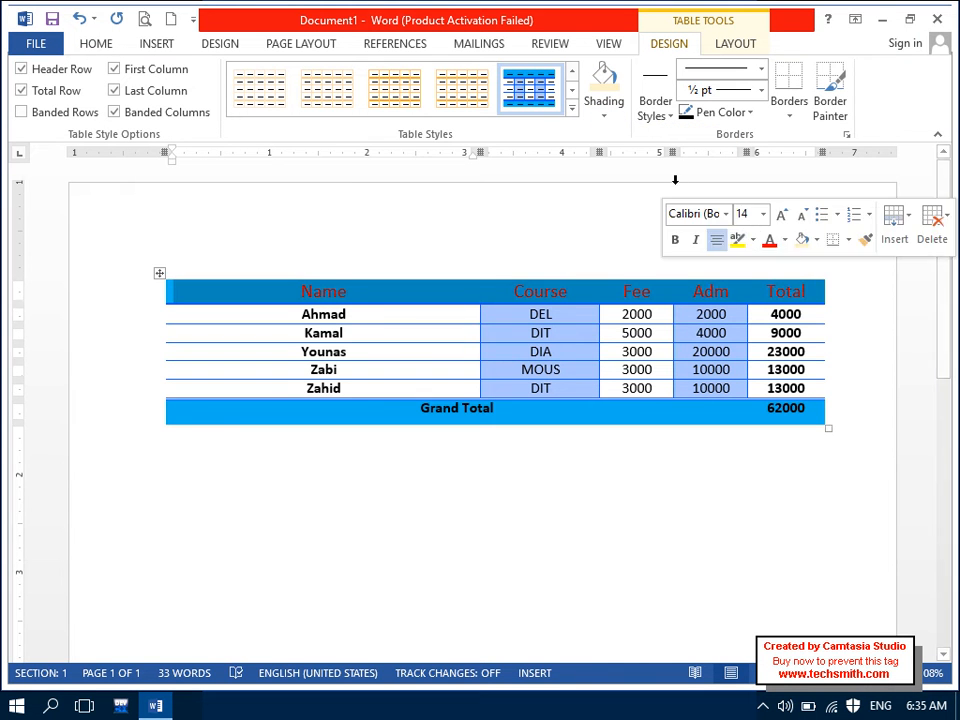
{"action": "left_click", "coordinate": [597, 108]}
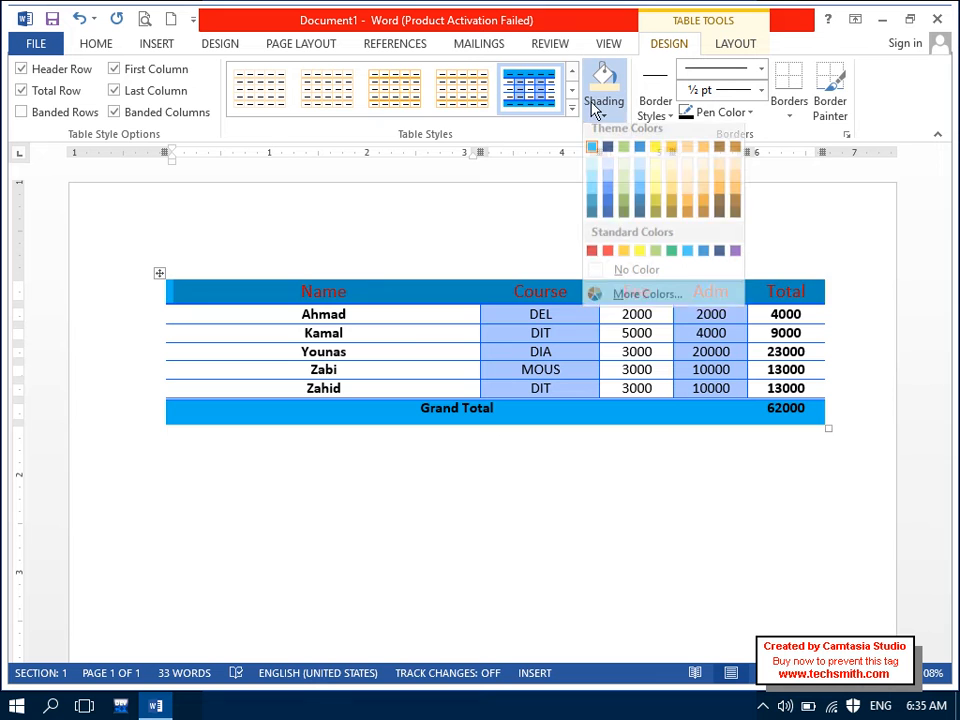
{"action": "left_click", "coordinate": [681, 178]}
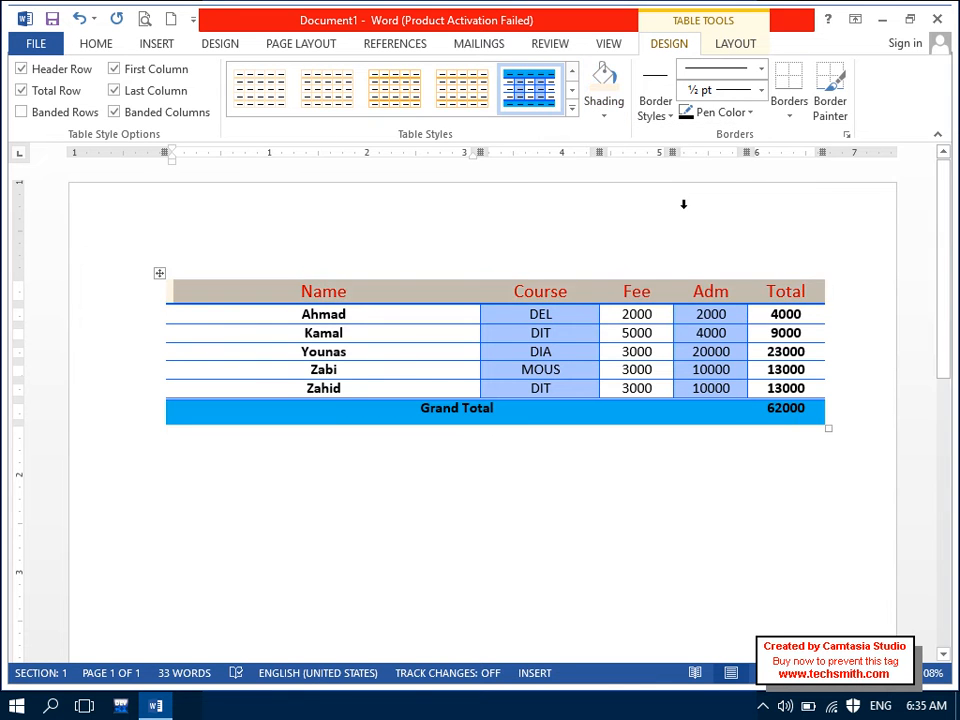
Step: Paint a gold double-line border between the Zahid row and the Grand Total row
{"action": "left_click", "coordinate": [586, 313]}
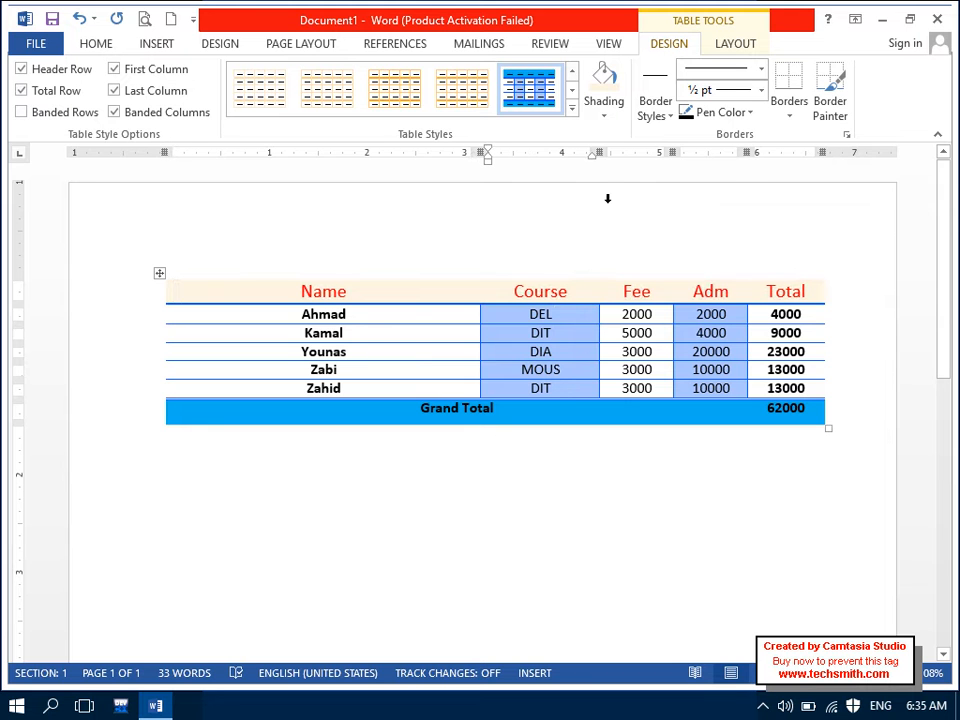
{"action": "left_click", "coordinate": [613, 111]}
{"action": "left_click", "coordinate": [651, 116]}
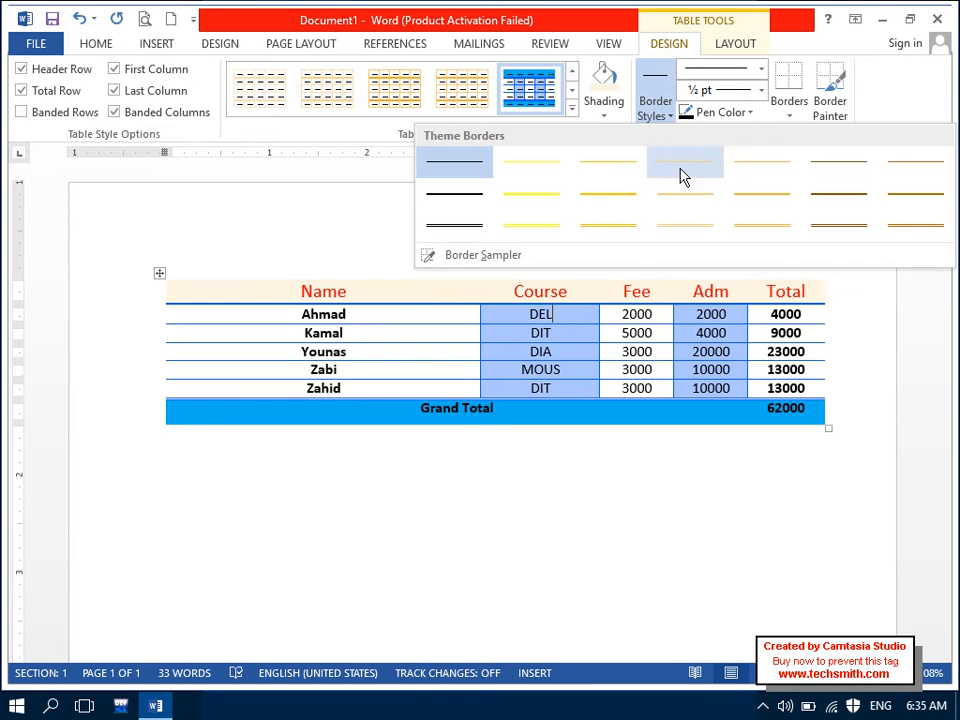
{"action": "left_click", "coordinate": [839, 222]}
{"action": "mouse_move", "coordinate": [828, 397]}
{"action": "left_mouse_down"}
{"action": "mouse_move", "coordinate": [593, 407]}
{"action": "mouse_move", "coordinate": [269, 391]}
{"action": "left_mouse_up"}
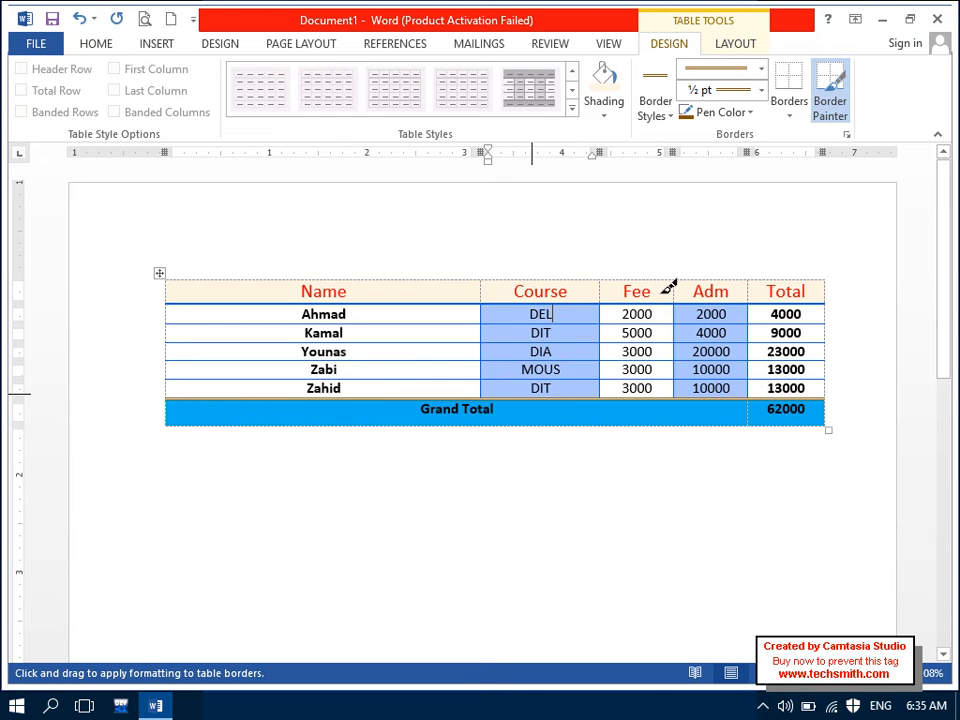
{"action": "left_click", "coordinate": [829, 95]}
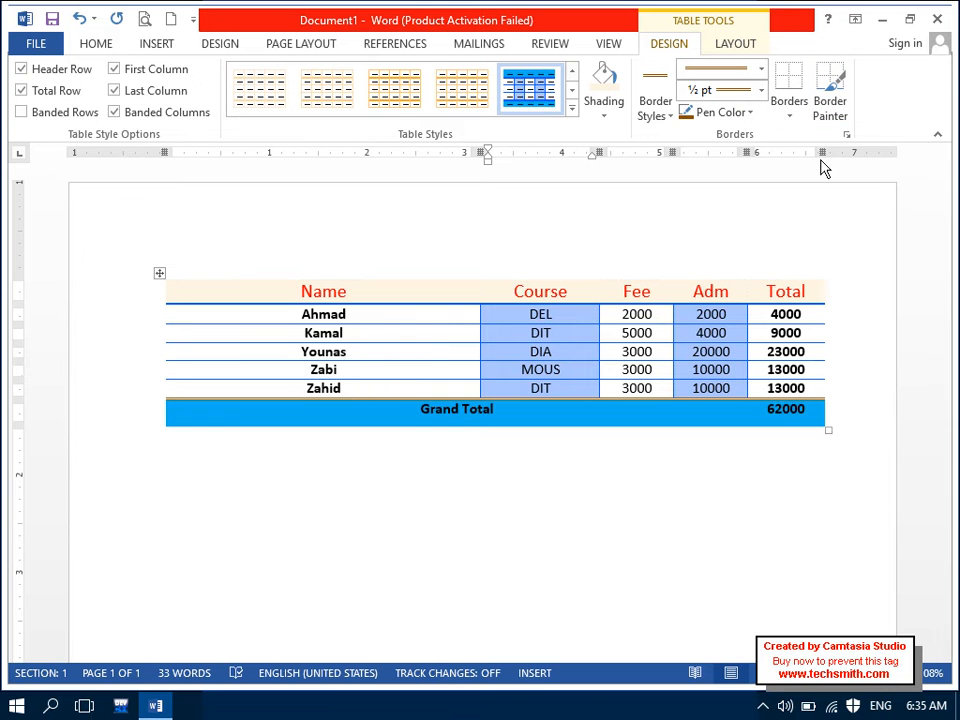
{"action": "left_click", "coordinate": [738, 112]}
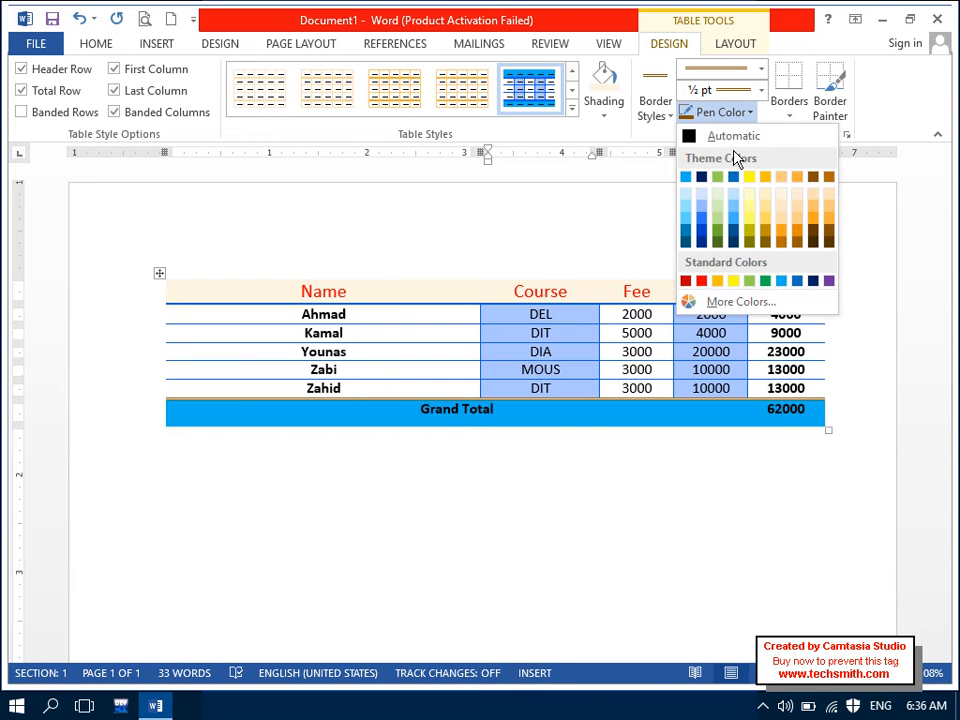
Step: Set the border pen to red at 1½ pt and repaint the line under Zahid
{"action": "left_click", "coordinate": [701, 281]}
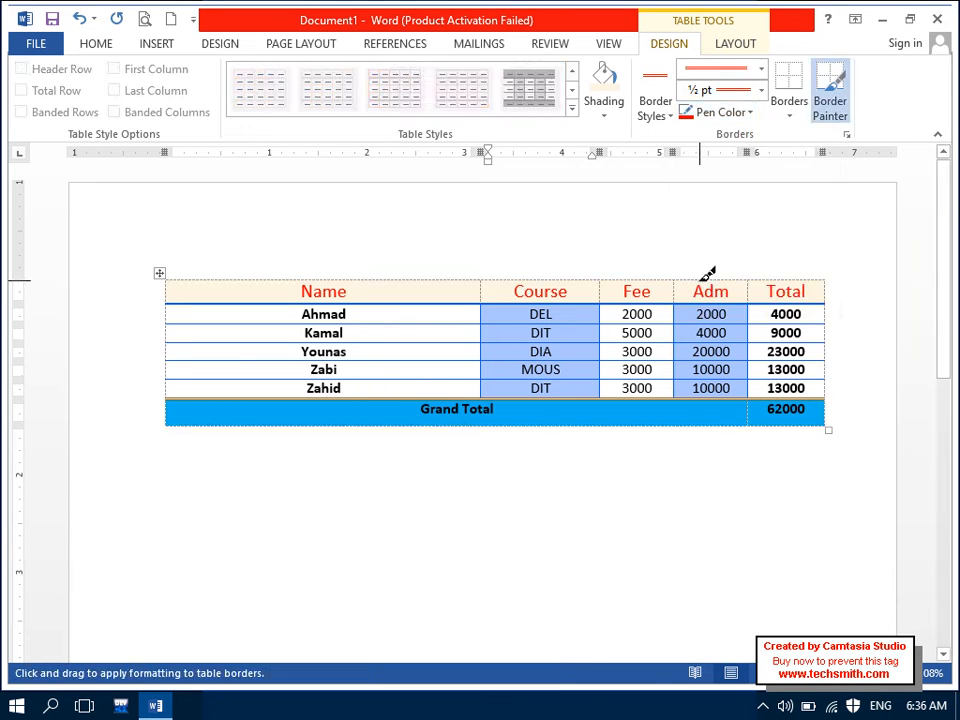
{"action": "left_click_drag", "start_coordinate": [183, 389], "coordinate": [225, 394]}
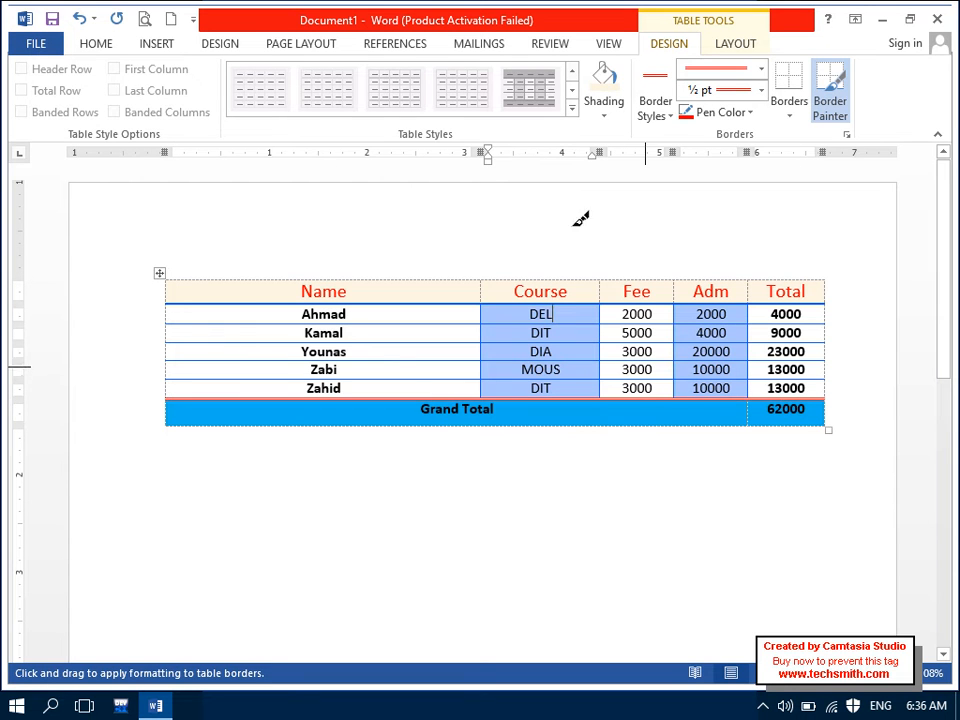
{"action": "left_click", "coordinate": [762, 82]}
{"action": "left_click", "coordinate": [729, 328]}
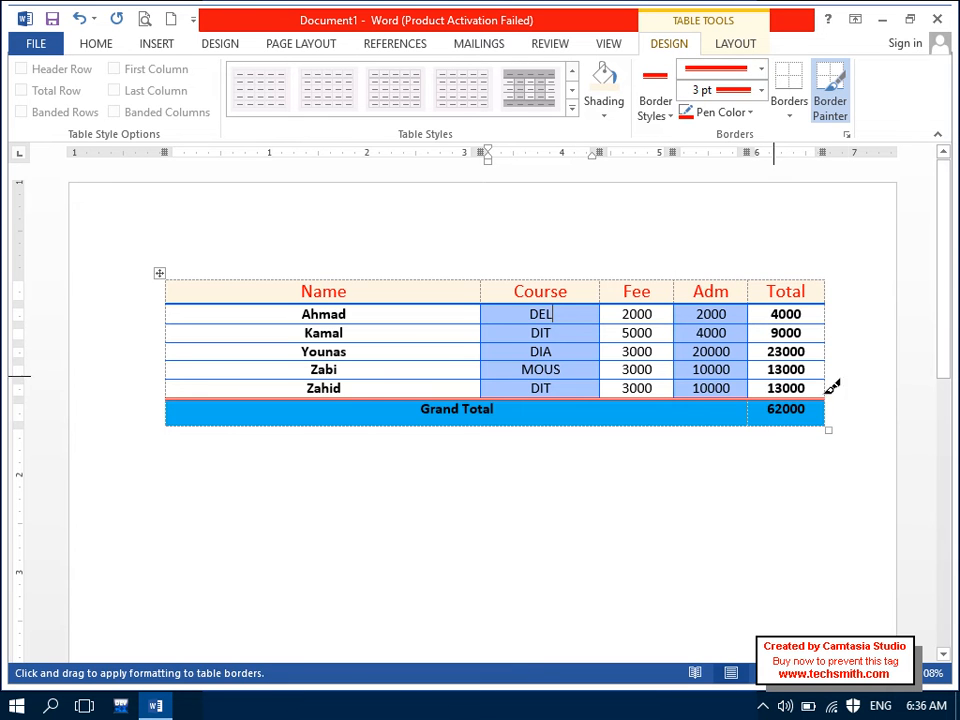
{"action": "left_click", "coordinate": [240, 395]}
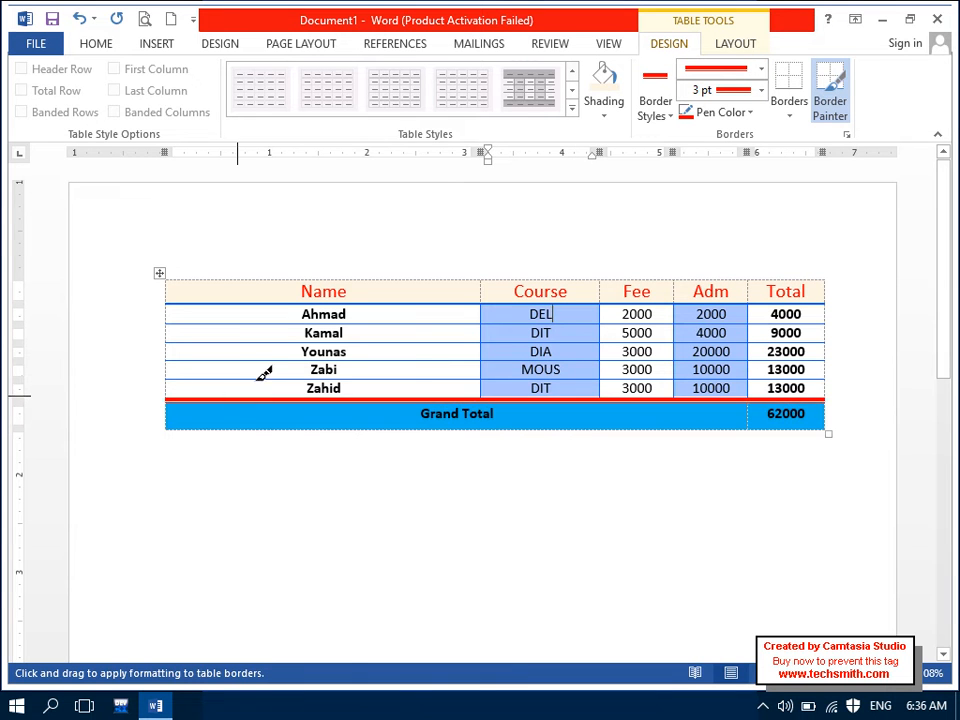
{"action": "left_click", "coordinate": [763, 91]}
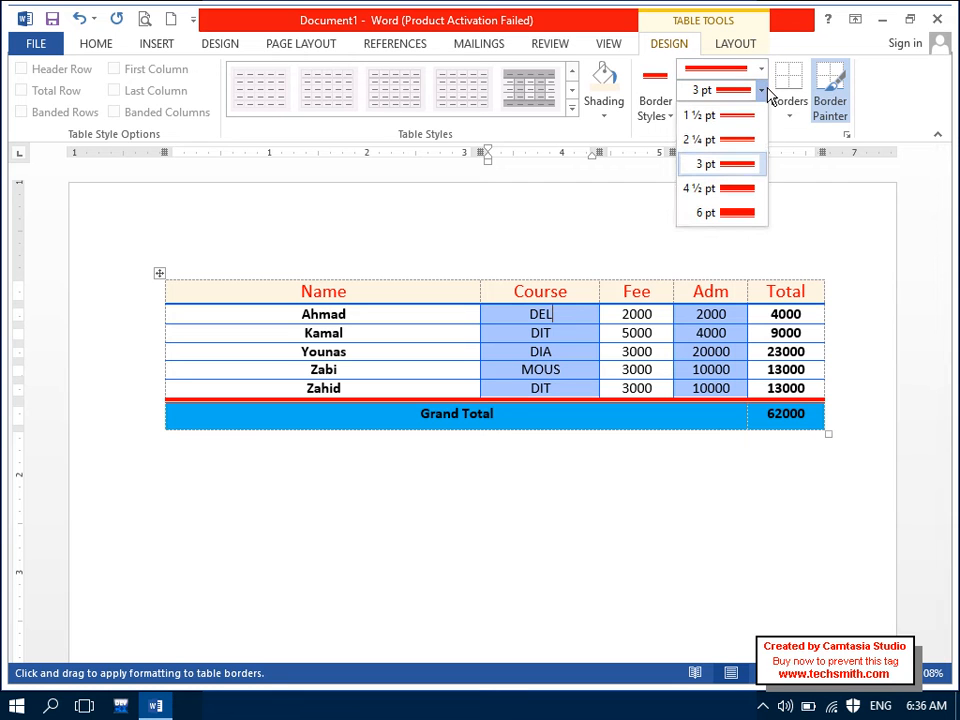
{"action": "left_click", "coordinate": [752, 118]}
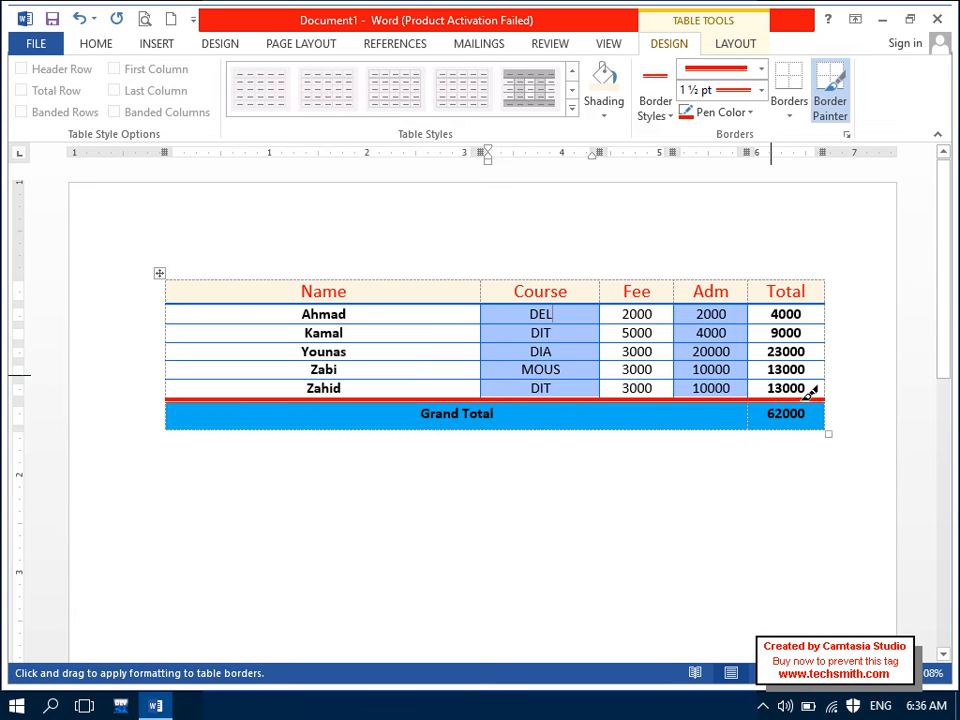
{"action": "left_click", "coordinate": [236, 394]}
Step: Paint red borders along the Grand Total bottom, left edge, and before the 62000 cell
{"action": "mouse_move", "coordinate": [364, 418]}
{"action": "left_mouse_down"}
{"action": "mouse_move", "coordinate": [617, 426]}
{"action": "mouse_move", "coordinate": [793, 408]}
{"action": "mouse_move", "coordinate": [821, 388]}
{"action": "mouse_move", "coordinate": [842, 416]}
{"action": "left_mouse_up"}
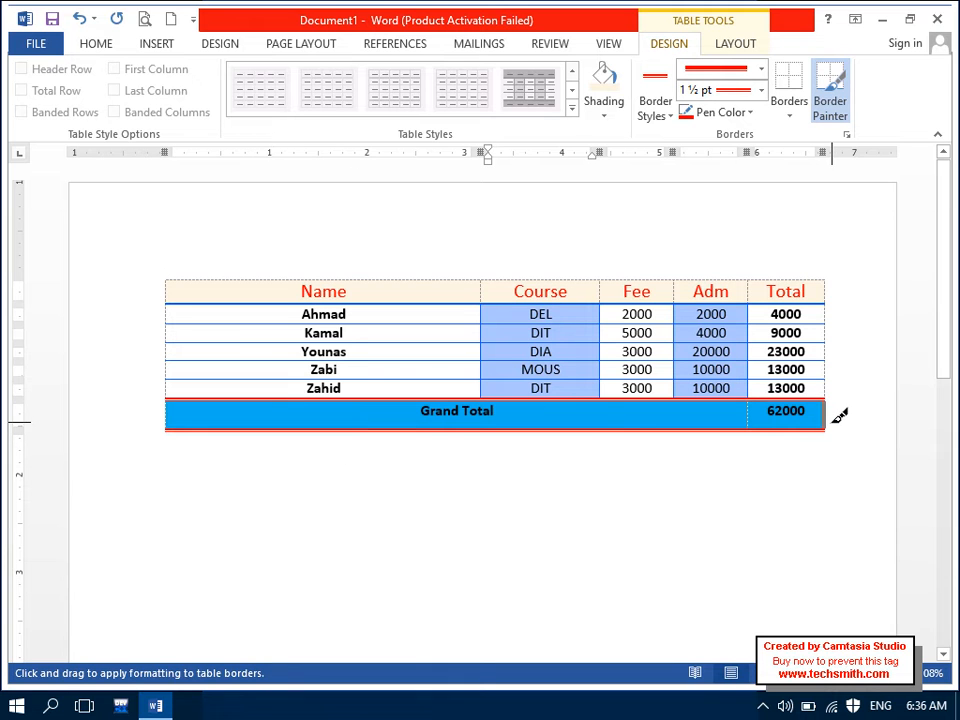
{"action": "left_click_drag", "start_coordinate": [171, 399], "coordinate": [178, 422]}
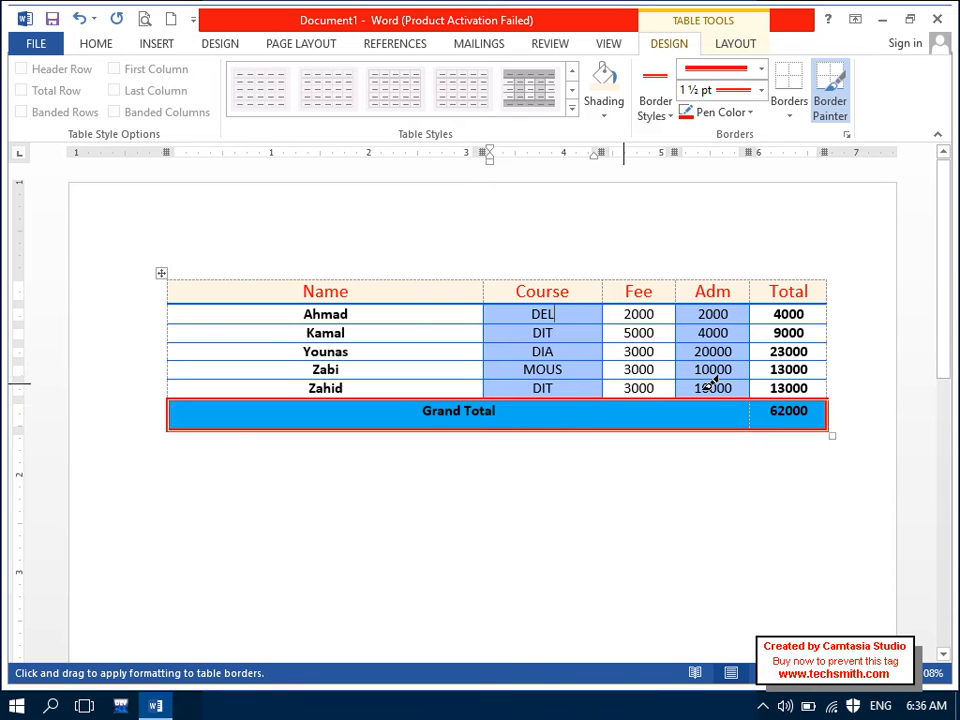
{"action": "left_click_drag", "start_coordinate": [753, 417], "coordinate": [744, 392]}
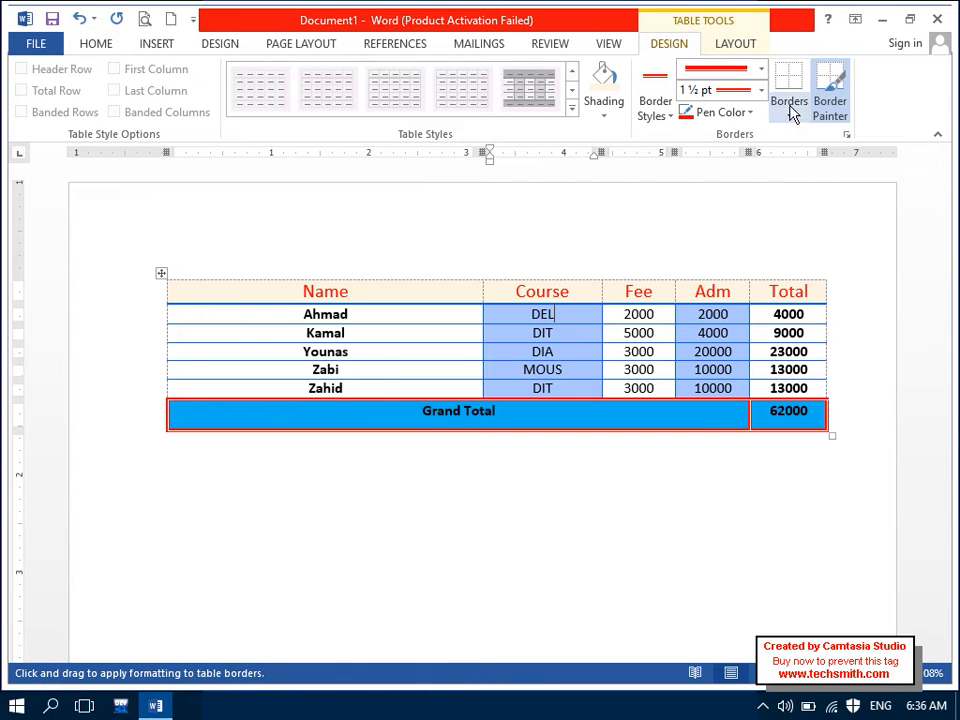
{"action": "left_click", "coordinate": [829, 100]}
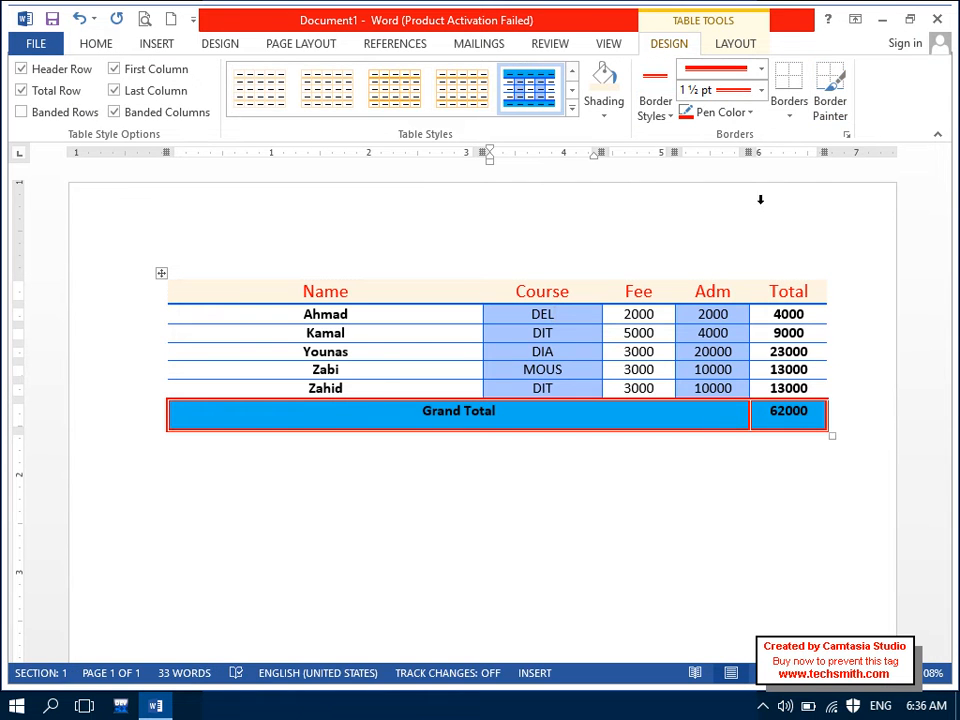
Step: Delete everything with Ctrl+A and Delete, then insert an Excel Spreadsheet from the Table menu
{"action": "left_click", "coordinate": [417, 330]}
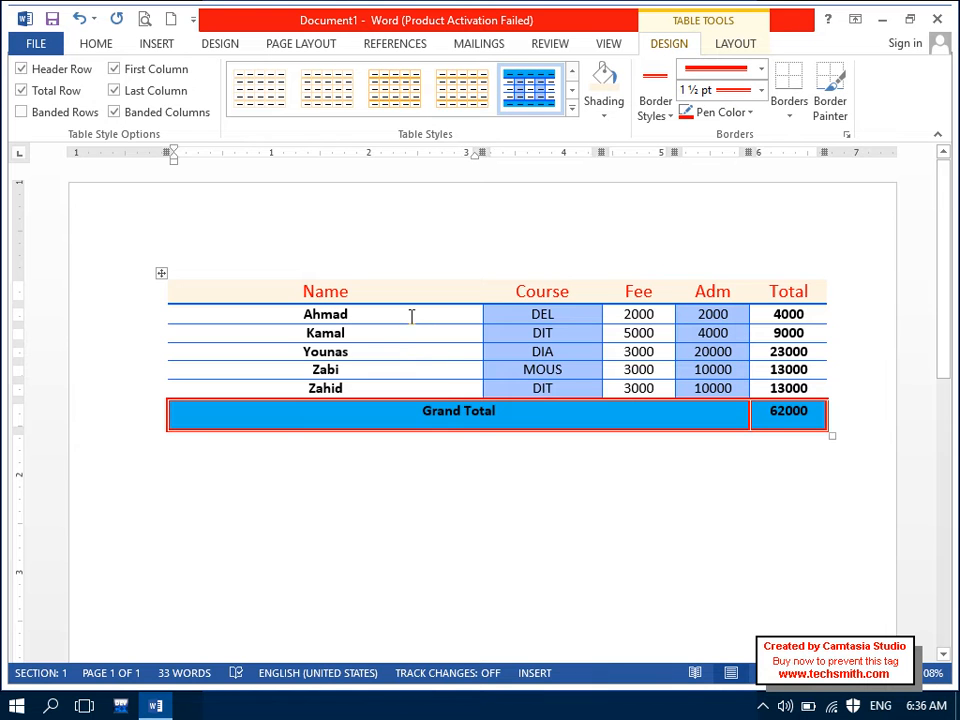
{"action": "left_click", "coordinate": [157, 43]}
{"action": "left_click", "coordinate": [140, 100]}
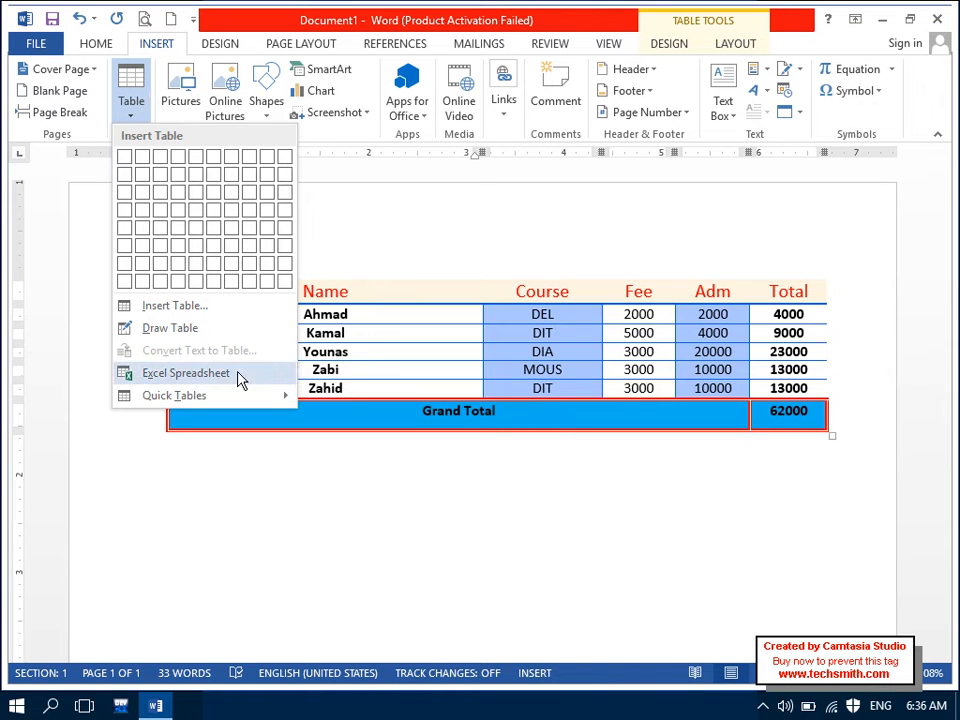
{"action": "left_click", "coordinate": [471, 549]}
{"action": "key", "text": "ctrl+a"}
{"action": "key", "text": "Delete"}
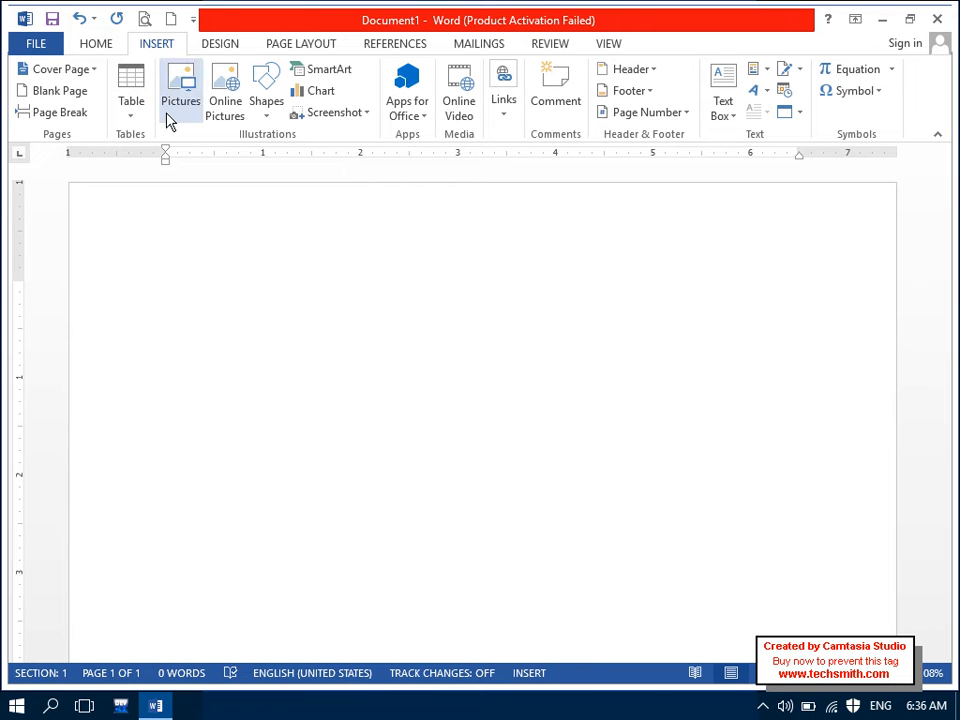
{"action": "left_click", "coordinate": [131, 105]}
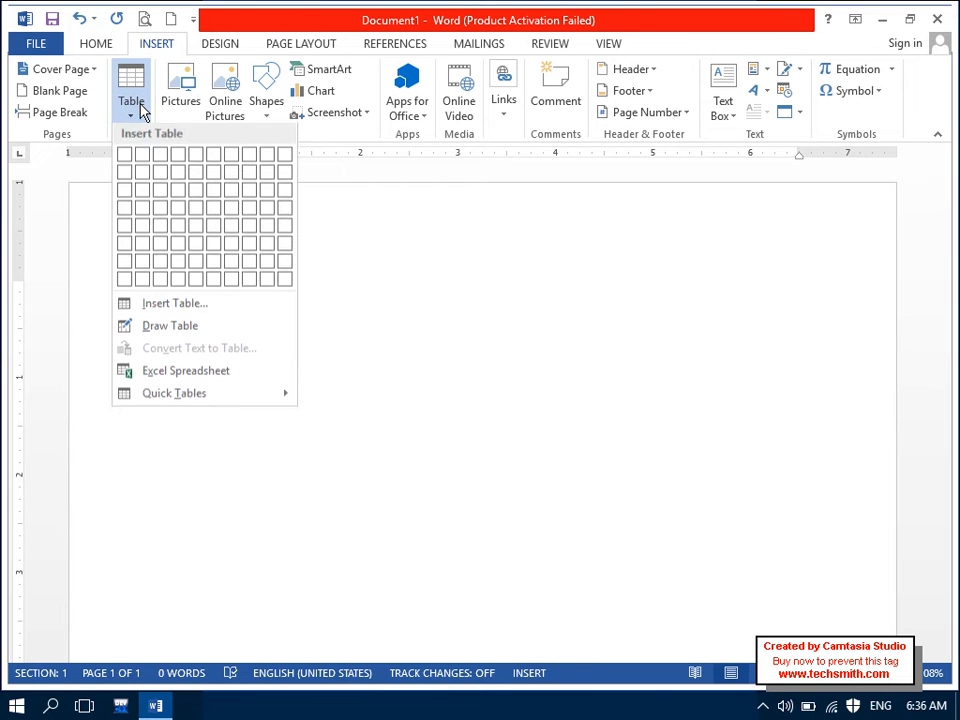
{"action": "left_click", "coordinate": [195, 378]}
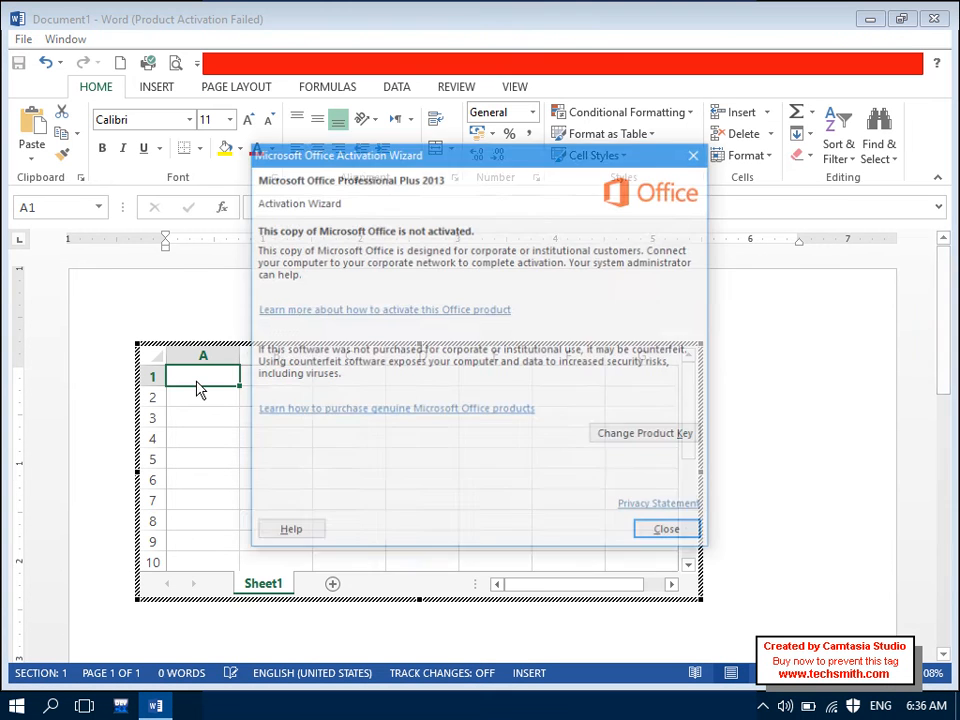
Step: Type the worksheet headings Item, Price, Unit and Total across A1:D1
{"action": "left_click", "coordinate": [670, 535]}
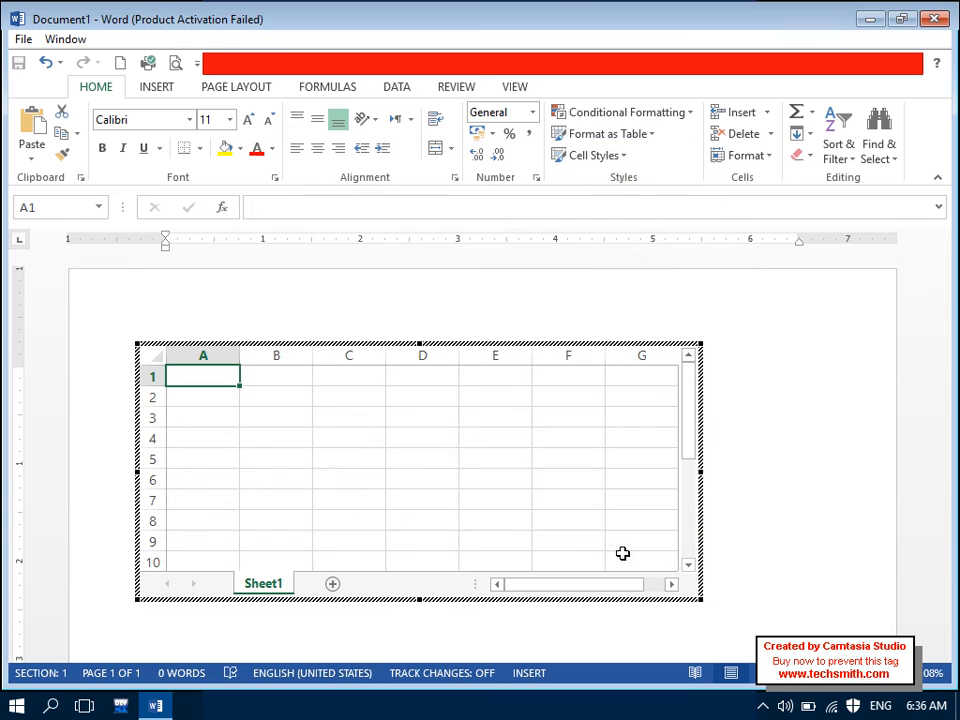
{"action": "left_click", "coordinate": [355, 410]}
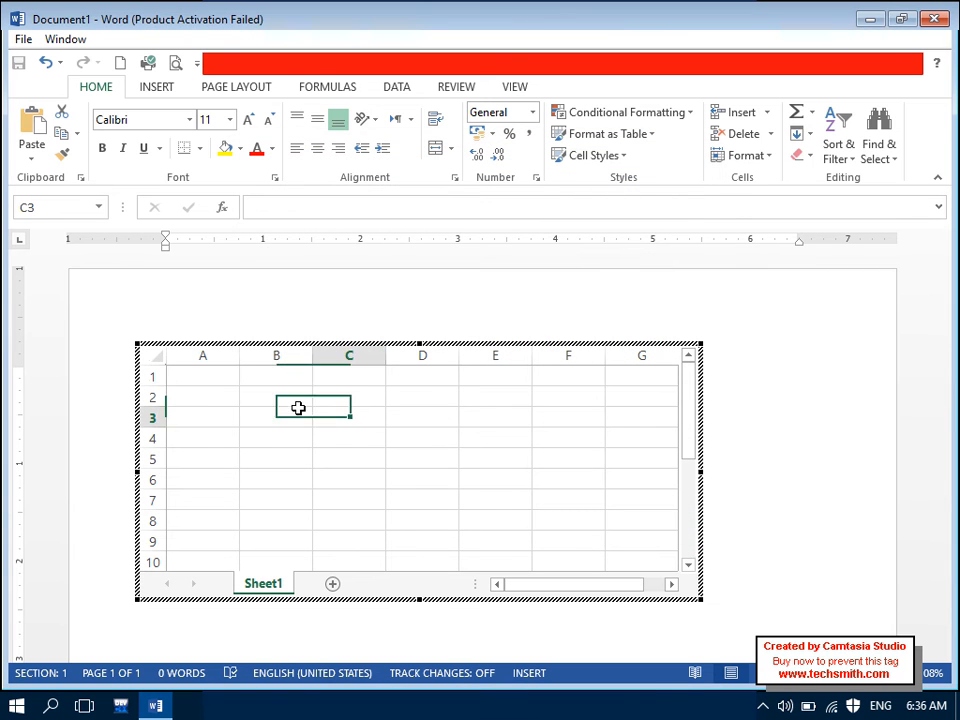
{"action": "left_click", "coordinate": [219, 370]}
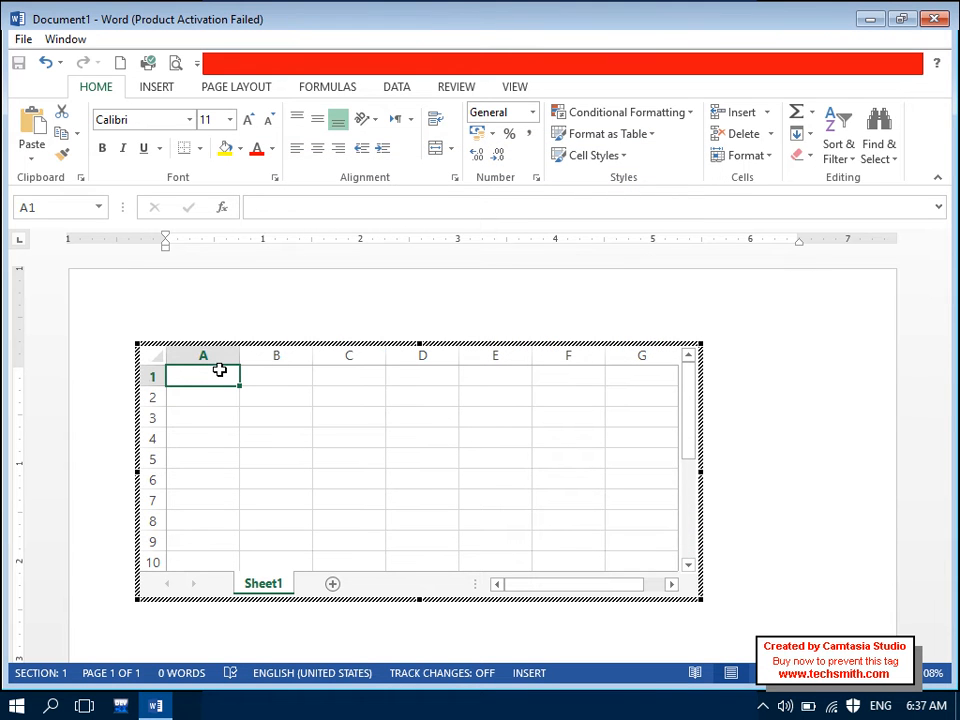
{"action": "type", "text": "Item"}
{"action": "key", "text": "Tab"}
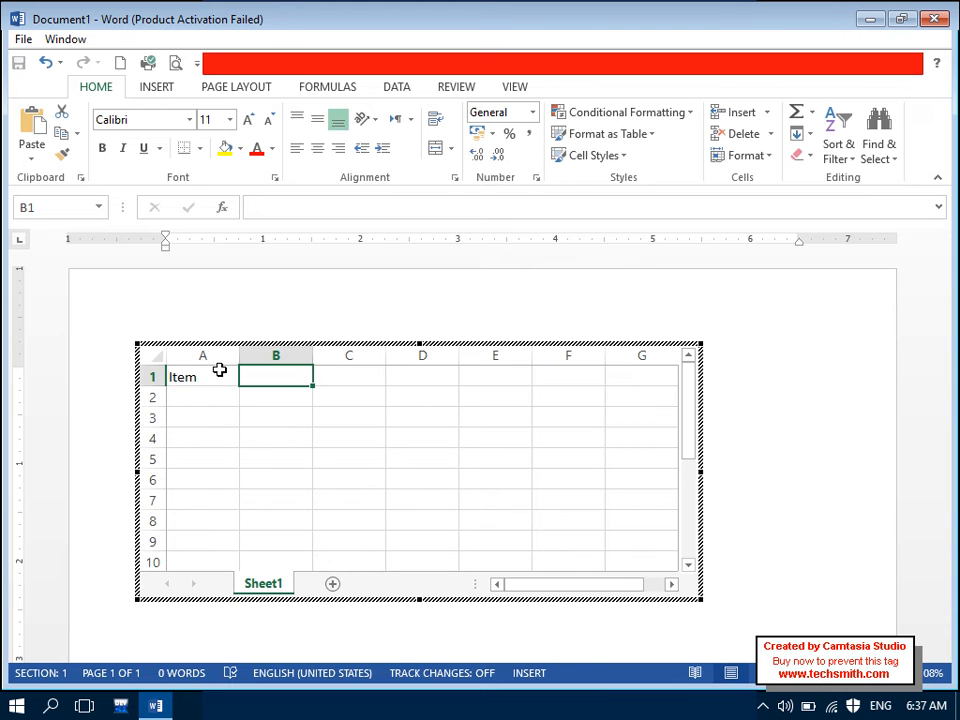
{"action": "type", "text": "Price"}
{"action": "key", "text": "Tab"}
{"action": "type", "text": "uNit"}
{"action": "key", "text": "Tab"}
{"action": "key", "text": "shift+Tab"}
{"action": "type", "text": "u"}
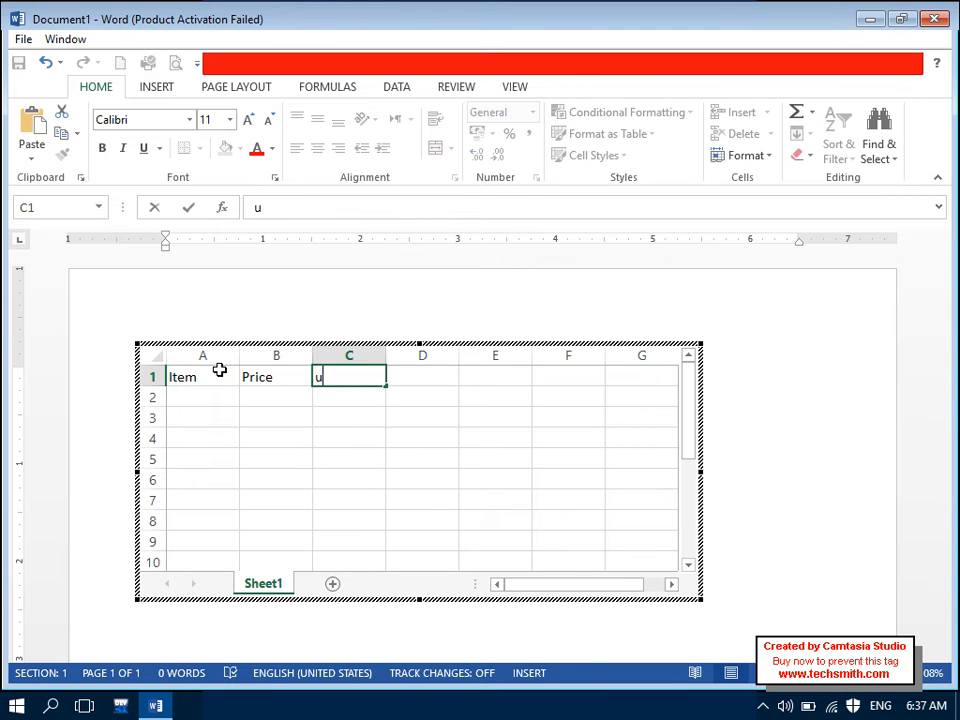
{"action": "type", "text": "NIt"}
{"action": "key", "text": "Tab"}
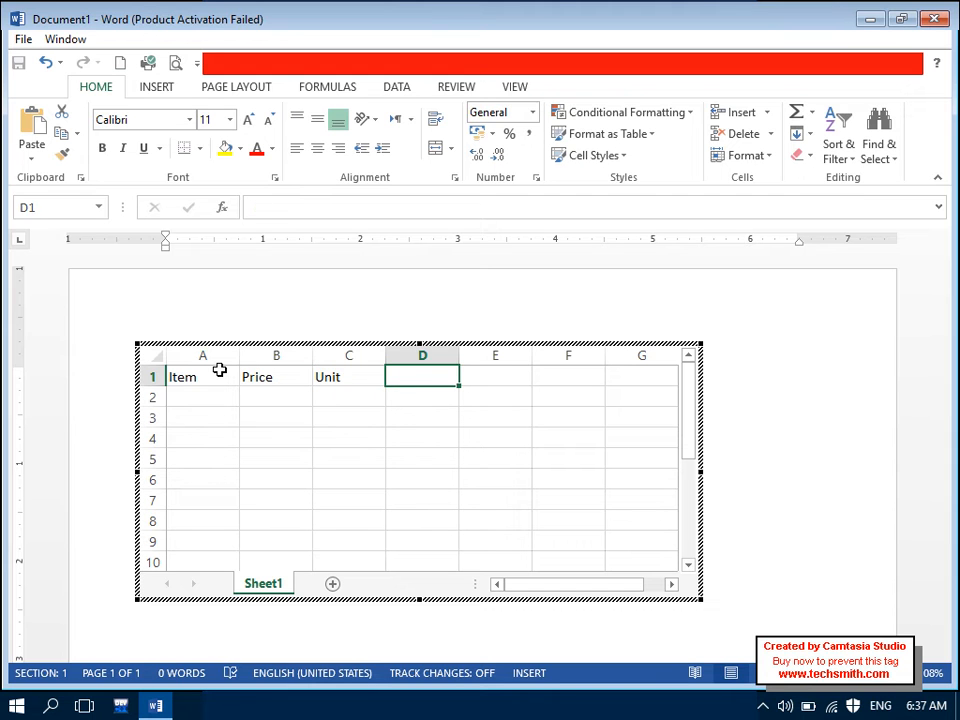
{"action": "type", "text": "Total"}
{"action": "key", "text": "Tab"}
{"action": "key", "text": "shift+Tab"}
Step: Enter =B2*C2 in D2, fill it down to D9, and centre the Total column
{"action": "left_click", "coordinate": [220, 370]}
{"action": "key", "text": "Return"}
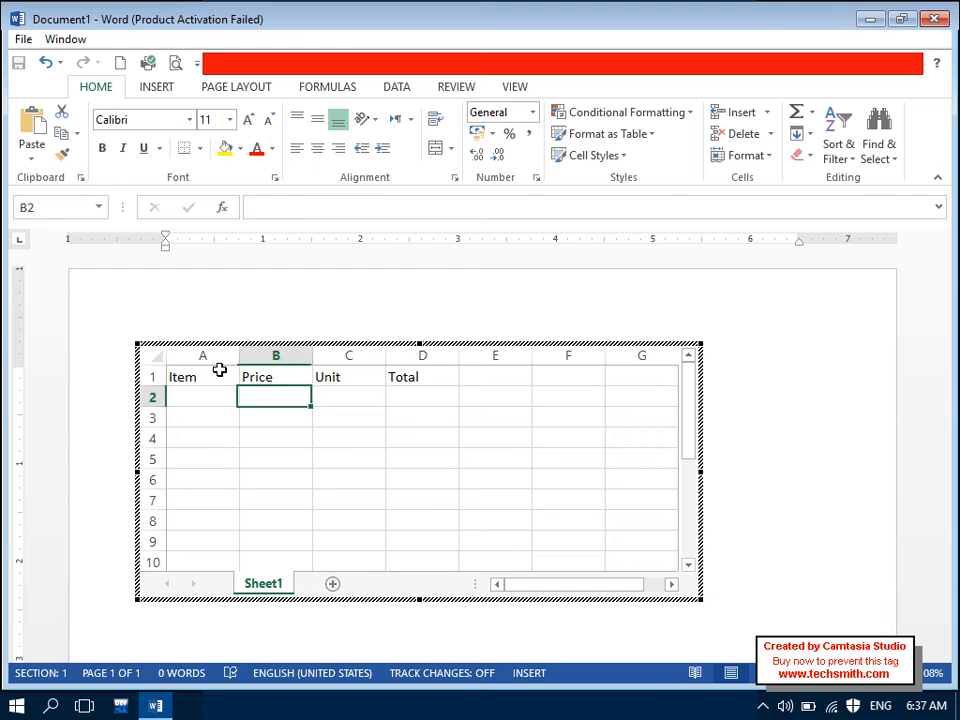
{"action": "key", "text": "Right"}
{"action": "key", "text": "Right"}
{"action": "key", "text": "Right"}
{"action": "type", "text": "="}
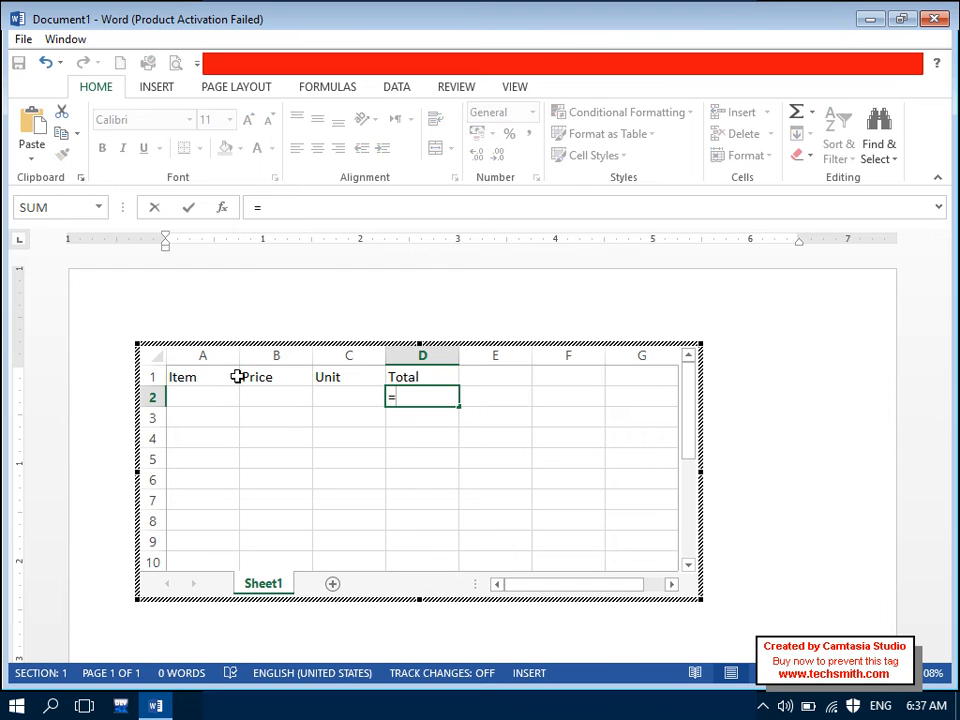
{"action": "left_click", "coordinate": [280, 397]}
{"action": "type", "text": "*"}
{"action": "left_click_drag", "start_coordinate": [347, 400], "coordinate": [349, 410]}
{"action": "left_click", "coordinate": [354, 401]}
{"action": "key", "text": "Return"}
{"action": "left_click_drag", "start_coordinate": [432, 396], "coordinate": [443, 555]}
{"action": "left_click", "coordinate": [317, 148]}
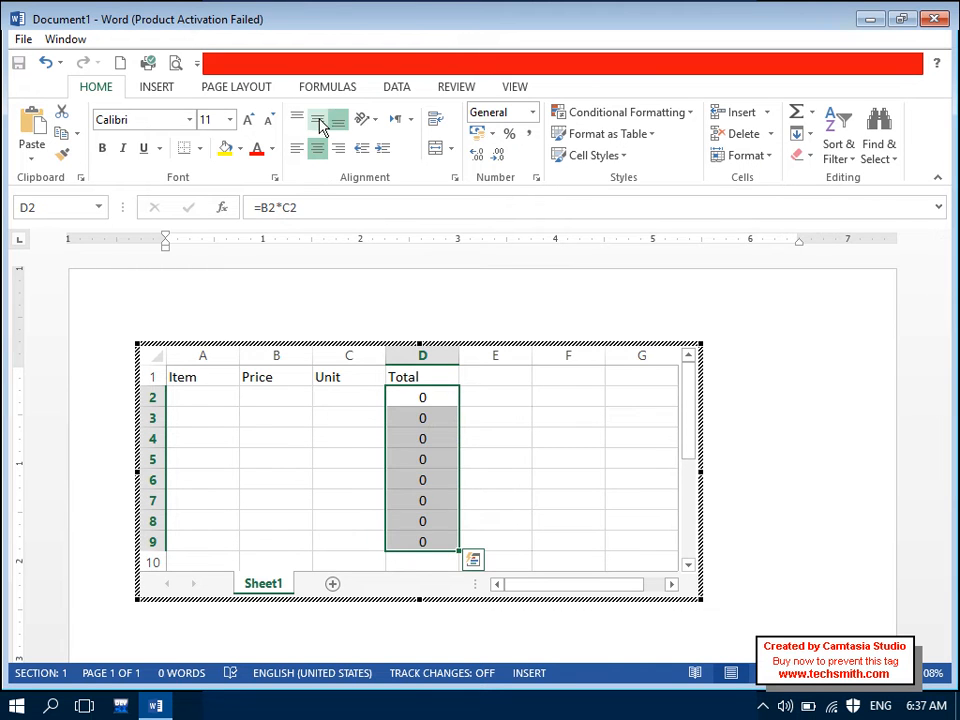
Step: Enter the Pen row in the embedded sheet: price 200, unit 100
{"action": "left_click", "coordinate": [225, 398]}
{"action": "type", "text": "Pen"}
{"action": "key", "text": "Tab"}
{"action": "type", "text": "200"}
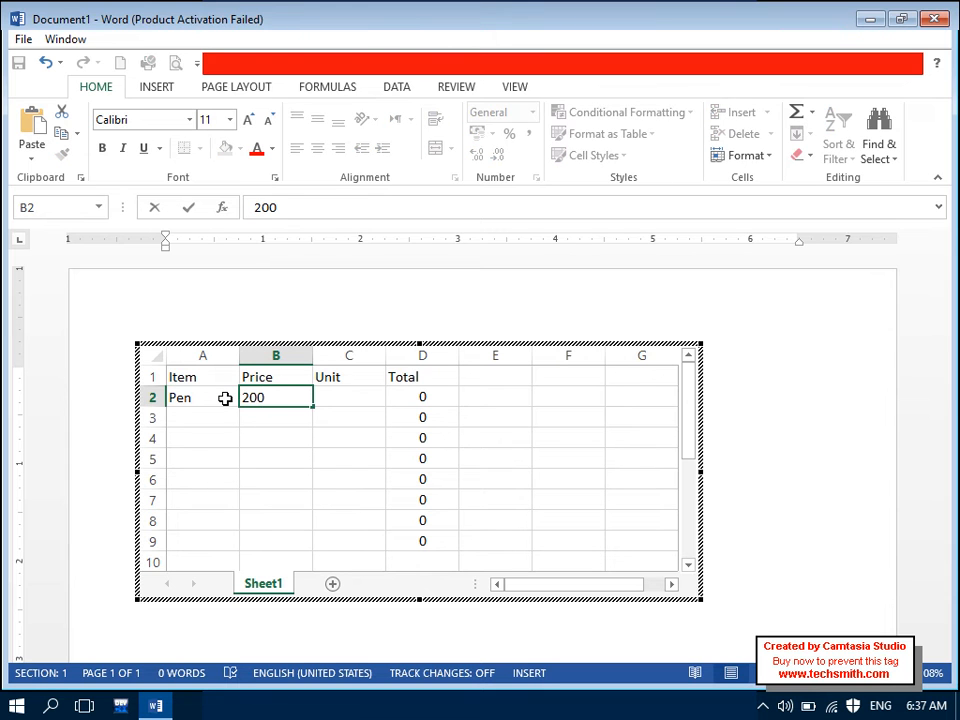
{"action": "key", "text": "Tab"}
{"action": "type", "text": "100"}
{"action": "key", "text": "Return"}
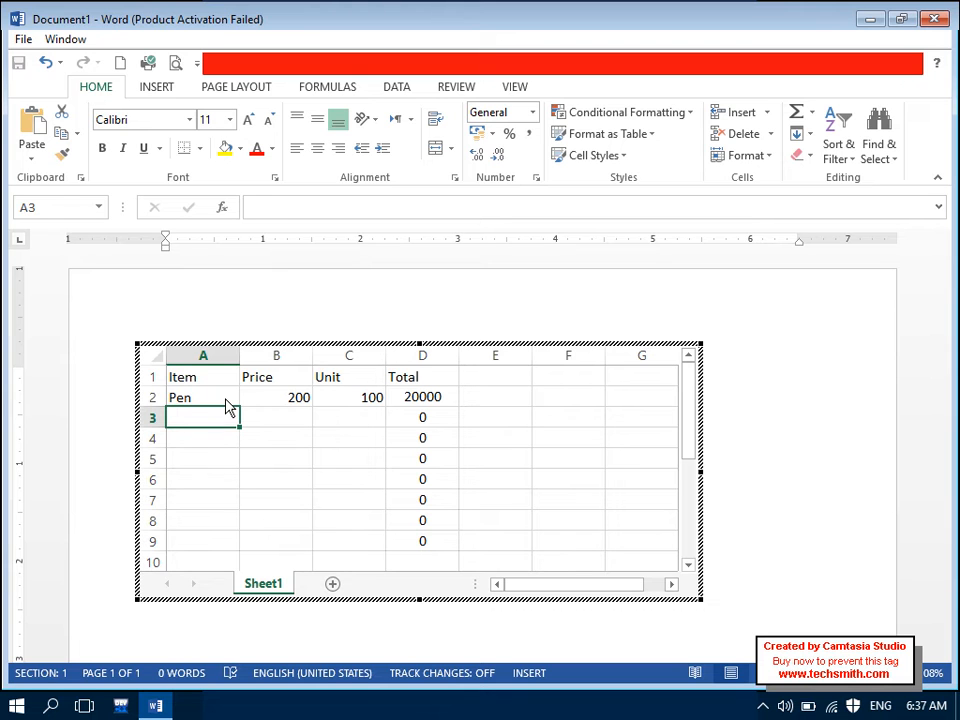
Step: Add the Computer row (3000, 10) and narrow the sheet frame to columns A–D
{"action": "type", "text": "COmputer"}
{"action": "key", "text": "Tab"}
{"action": "type", "text": "3000"}
{"action": "key", "text": "Tab"}
{"action": "type", "text": "10"}
{"action": "key", "text": "Return"}
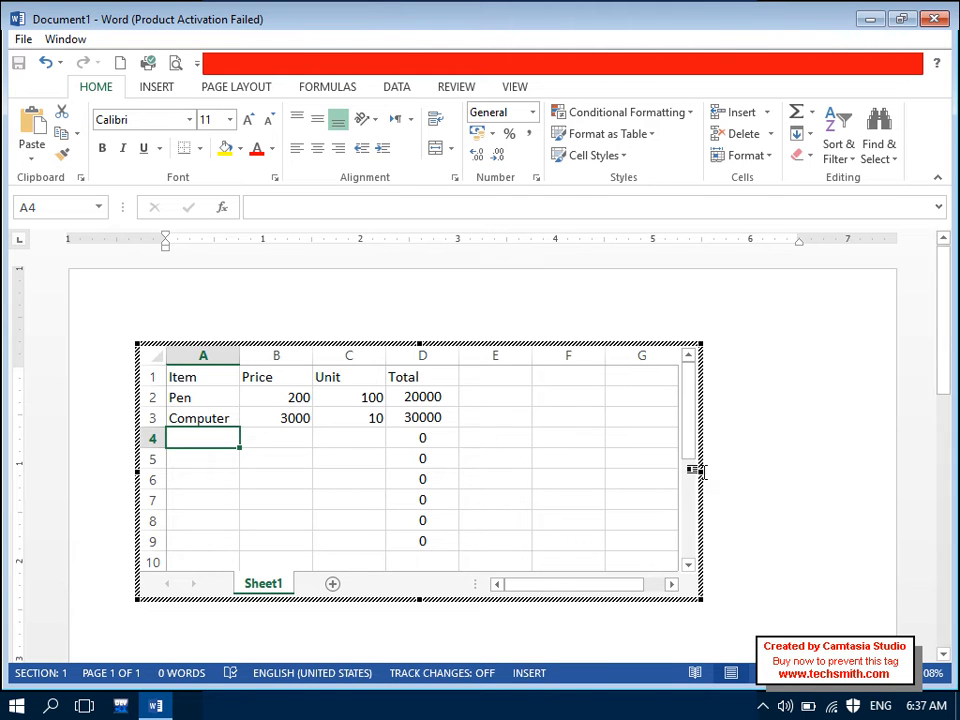
{"action": "left_click_drag", "start_coordinate": [703, 471], "coordinate": [461, 491]}
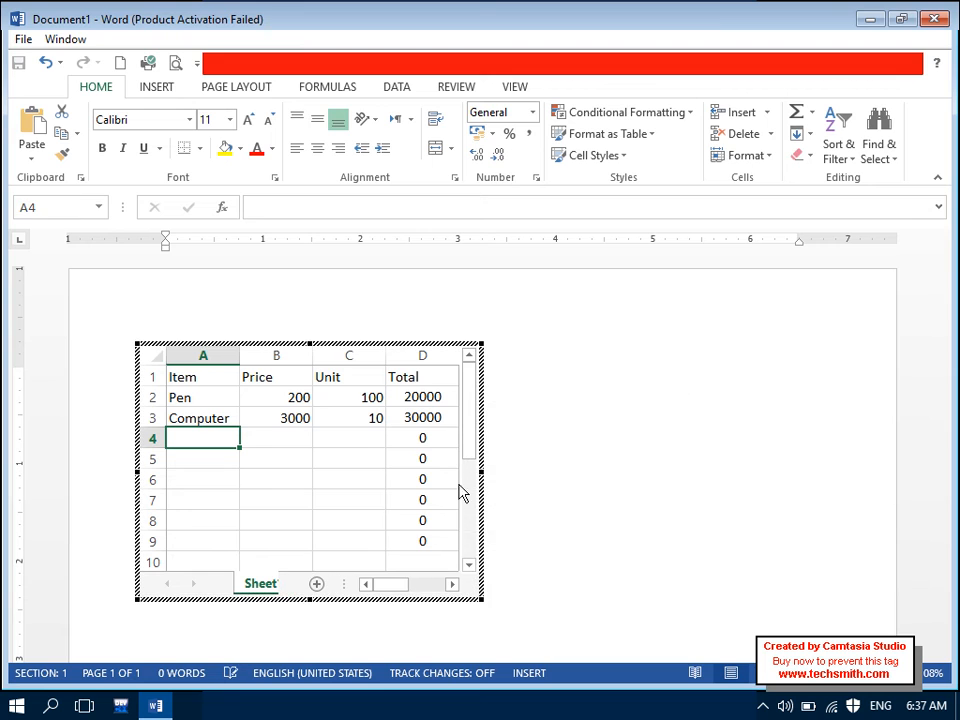
Step: Reopen the embedded Item/Price/Unit/Total worksheet for editing
{"action": "left_click", "coordinate": [578, 497]}
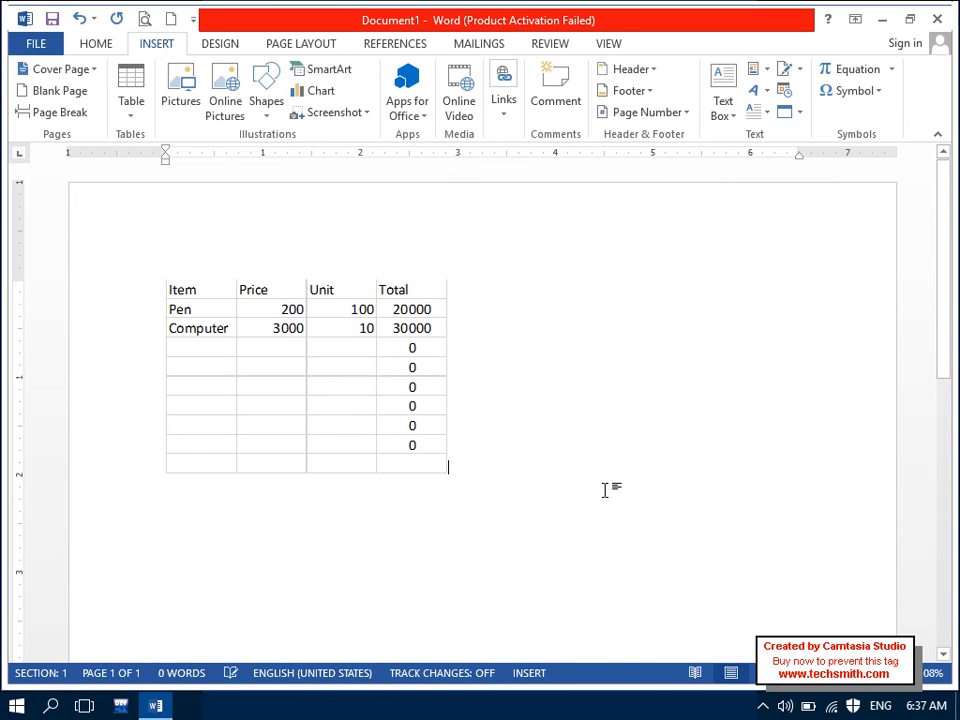
{"action": "left_click_drag", "start_coordinate": [182, 331], "coordinate": [280, 329]}
{"action": "left_click", "coordinate": [350, 334]}
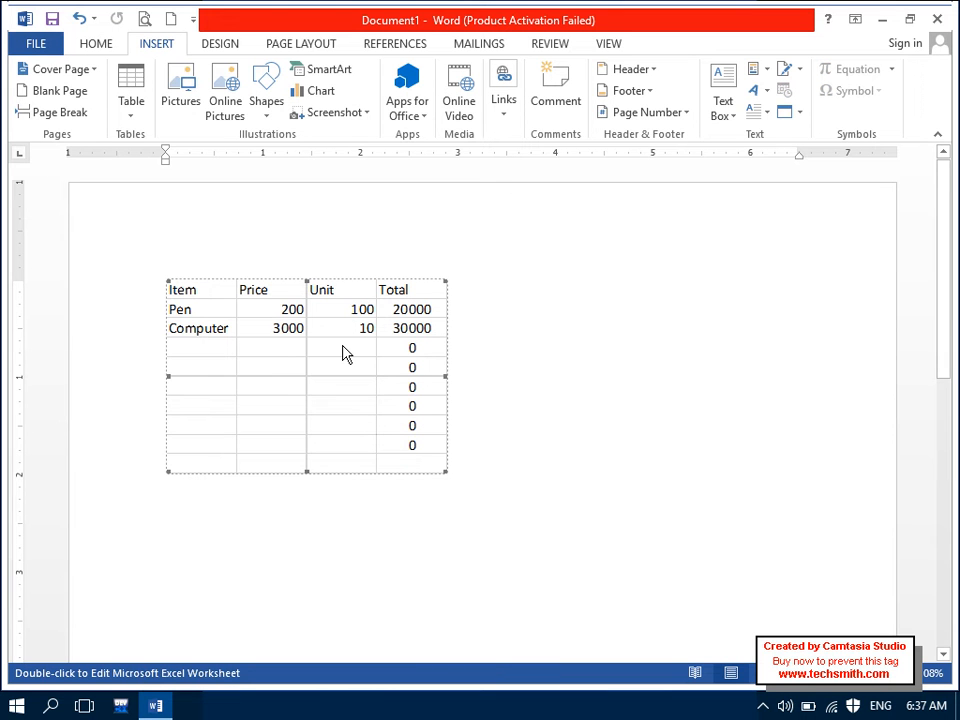
{"action": "double_click", "coordinate": [350, 355]}
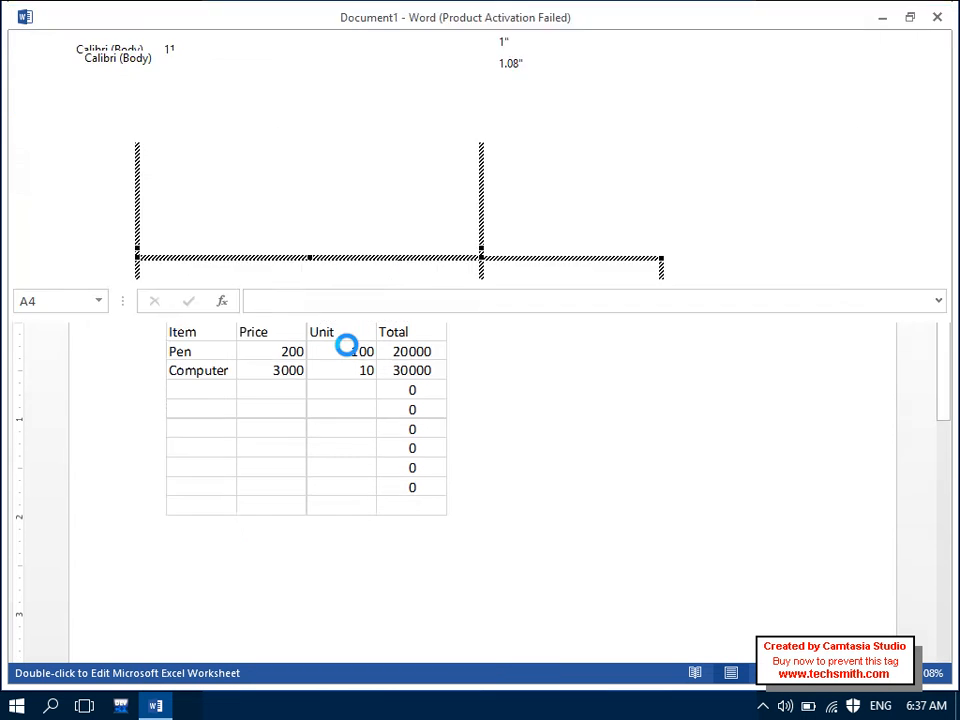
Step: Apply All Borders to A1:D9 and return to the Word page
{"action": "left_click", "coordinate": [208, 392]}
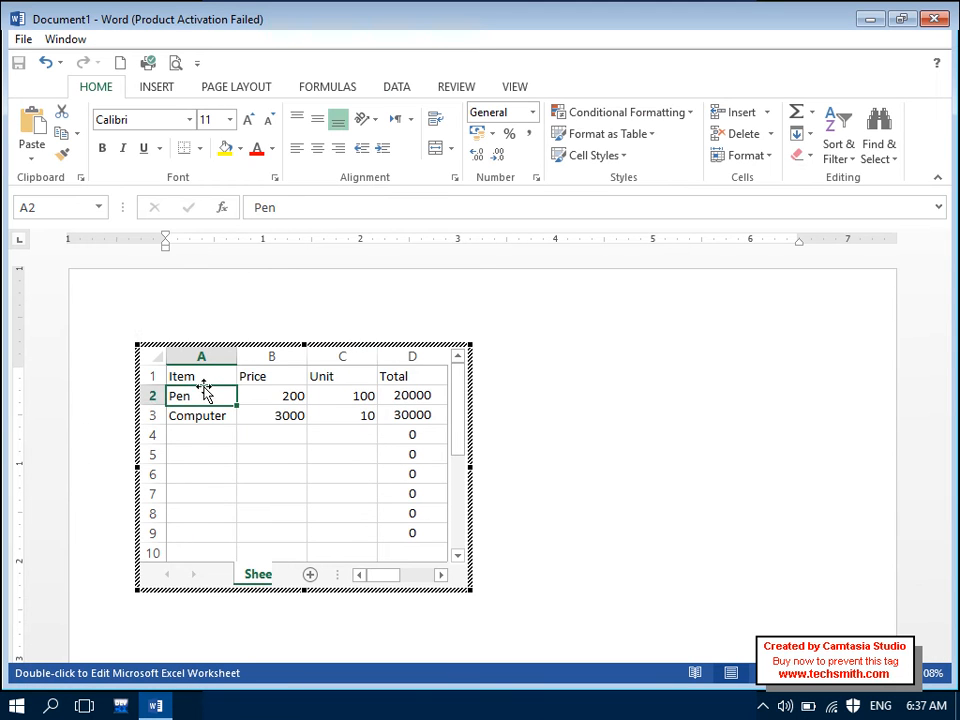
{"action": "left_click_drag", "start_coordinate": [199, 373], "coordinate": [402, 544]}
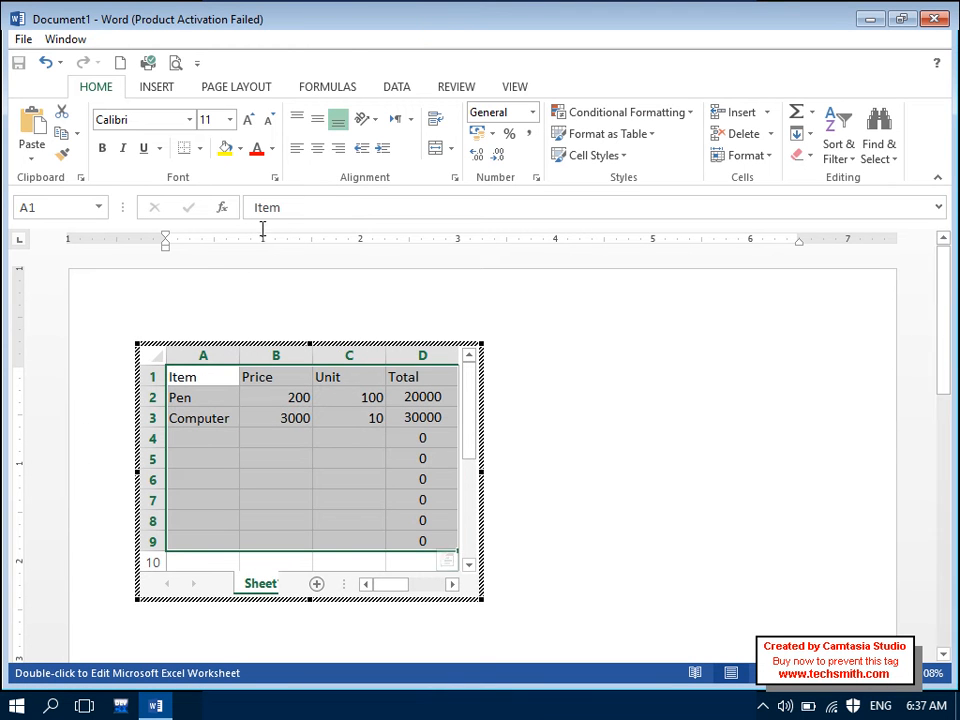
{"action": "left_click", "coordinate": [199, 149]}
{"action": "left_click", "coordinate": [236, 309]}
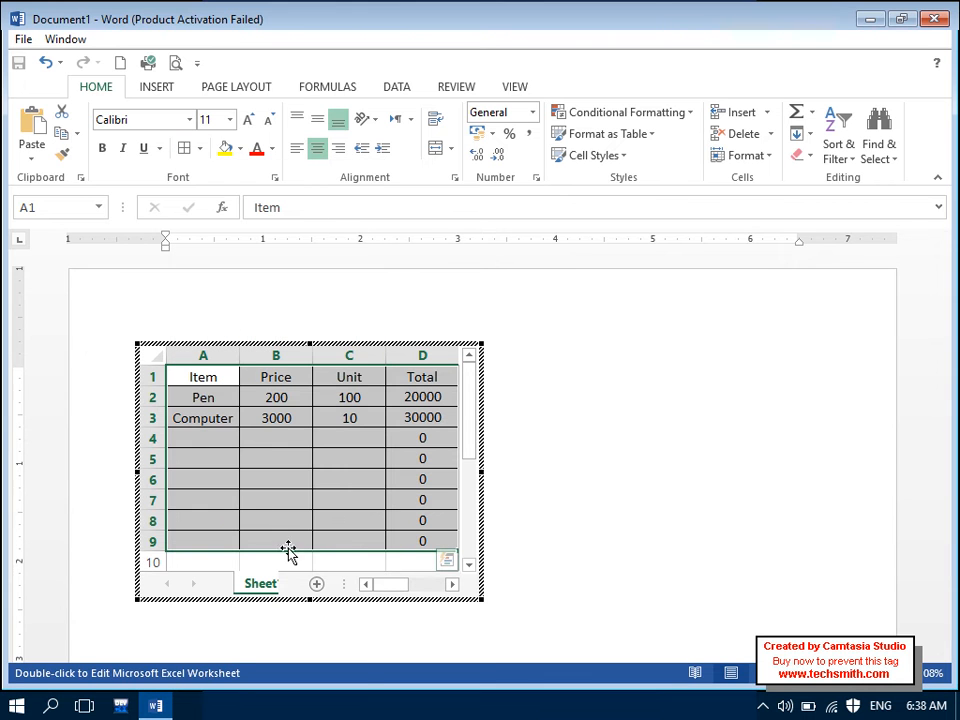
{"action": "left_click", "coordinate": [585, 465]}
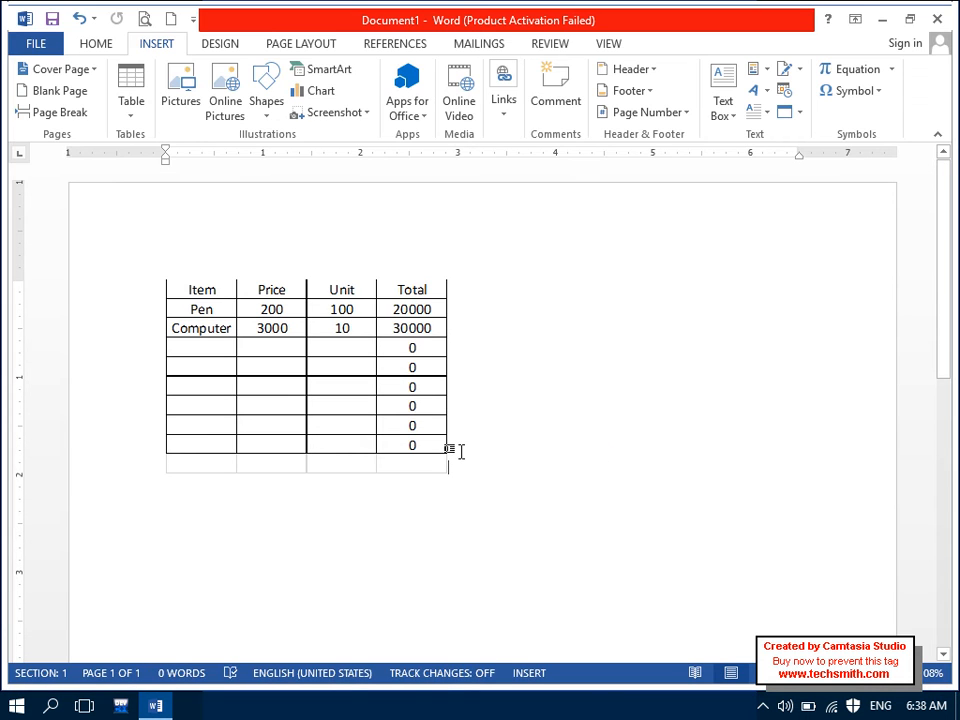
Step: Delete the embedded spreadsheet table, then try a Tabular List quick table and undo it
{"action": "left_click", "coordinate": [322, 369]}
{"action": "key", "text": "Delete"}
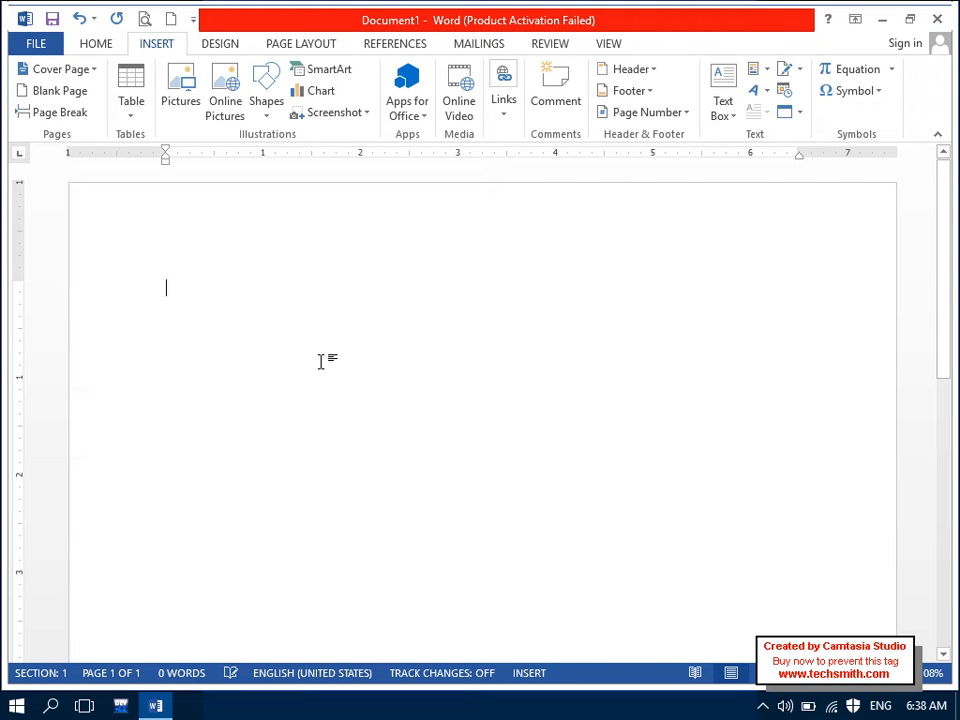
{"action": "left_click", "coordinate": [138, 100]}
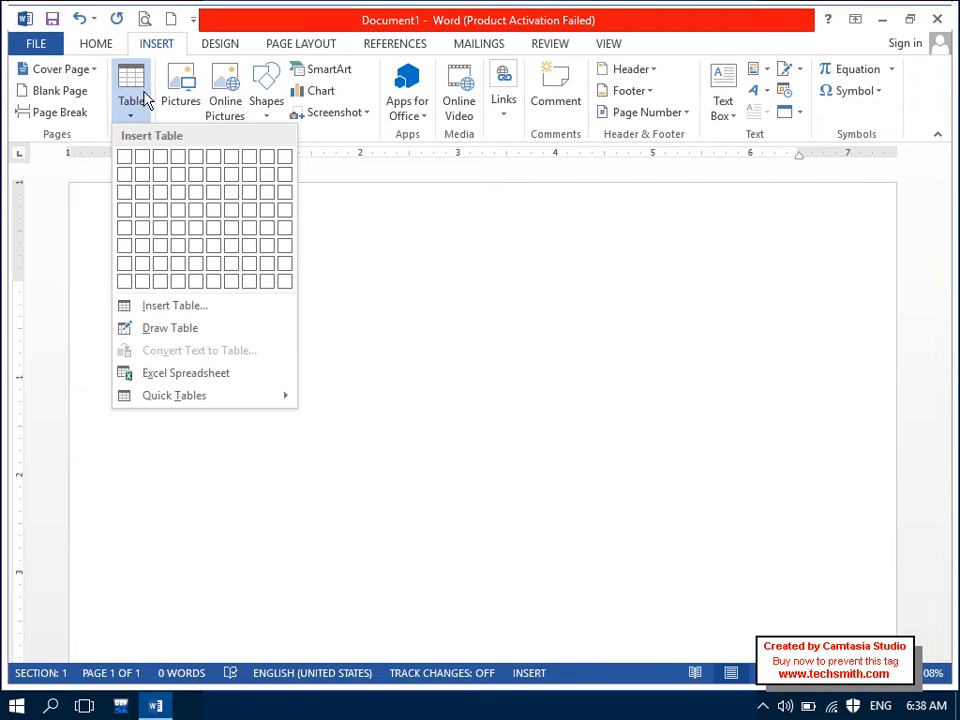
{"action": "left_click", "coordinate": [263, 397]}
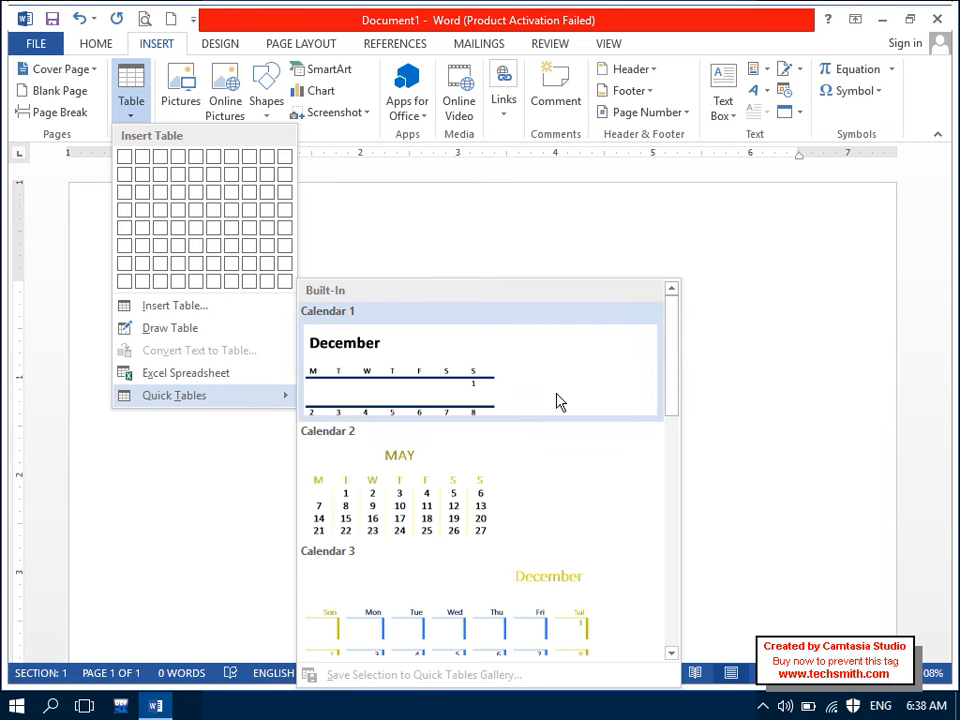
{"action": "scroll", "coordinate": [662, 347], "scroll_direction": "down", "scroll_amount": 10}
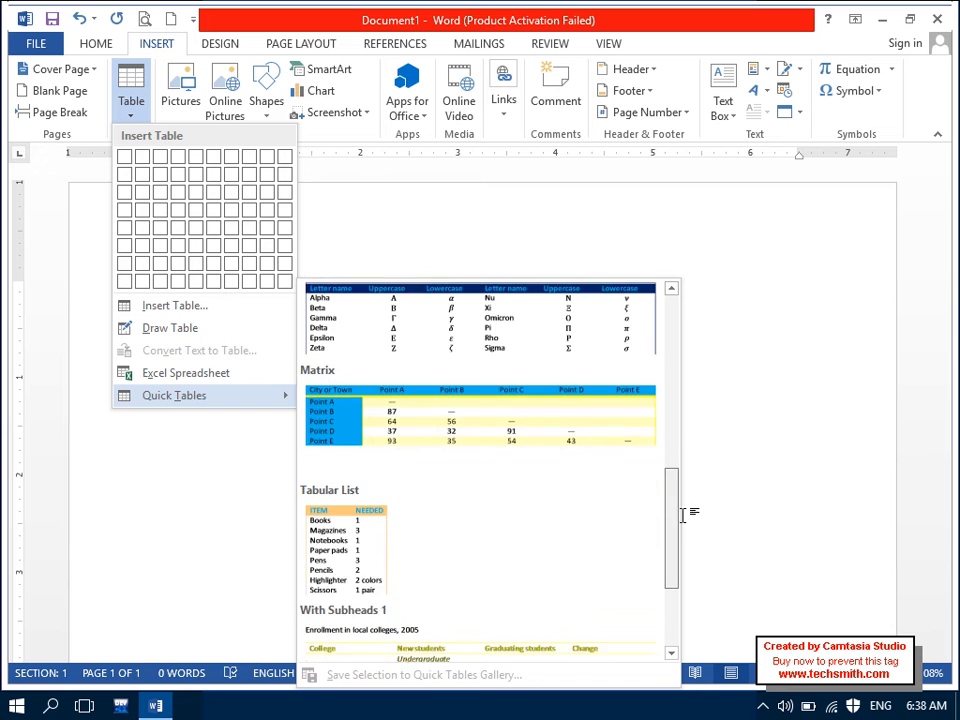
{"action": "scroll", "coordinate": [684, 545], "scroll_direction": "down", "scroll_amount": 3}
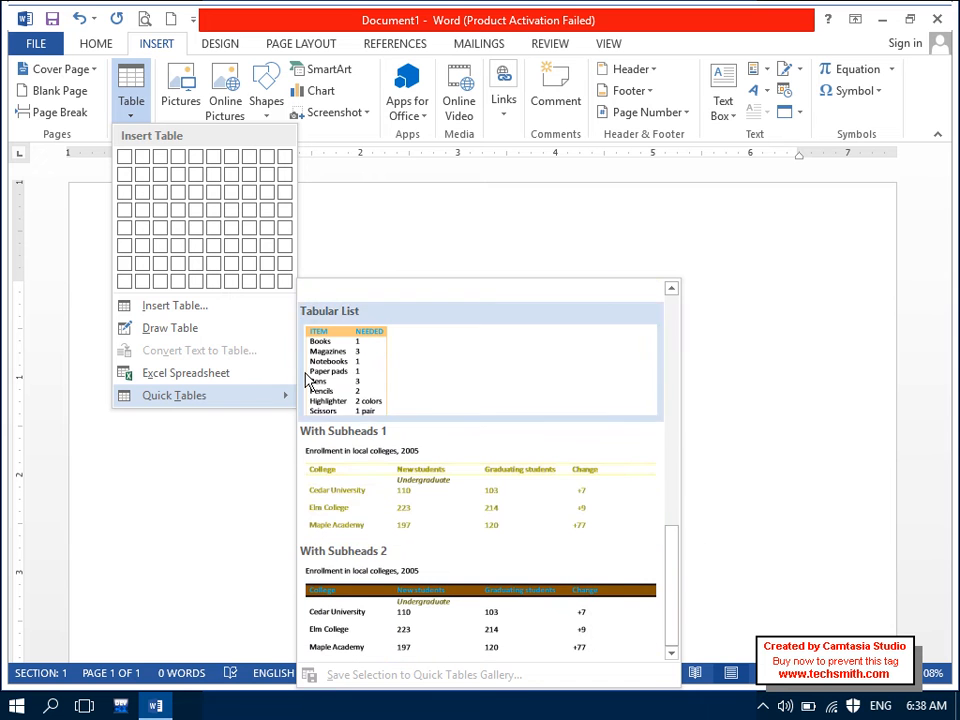
{"action": "key", "text": "Escape"}
{"action": "key", "text": "Escape"}
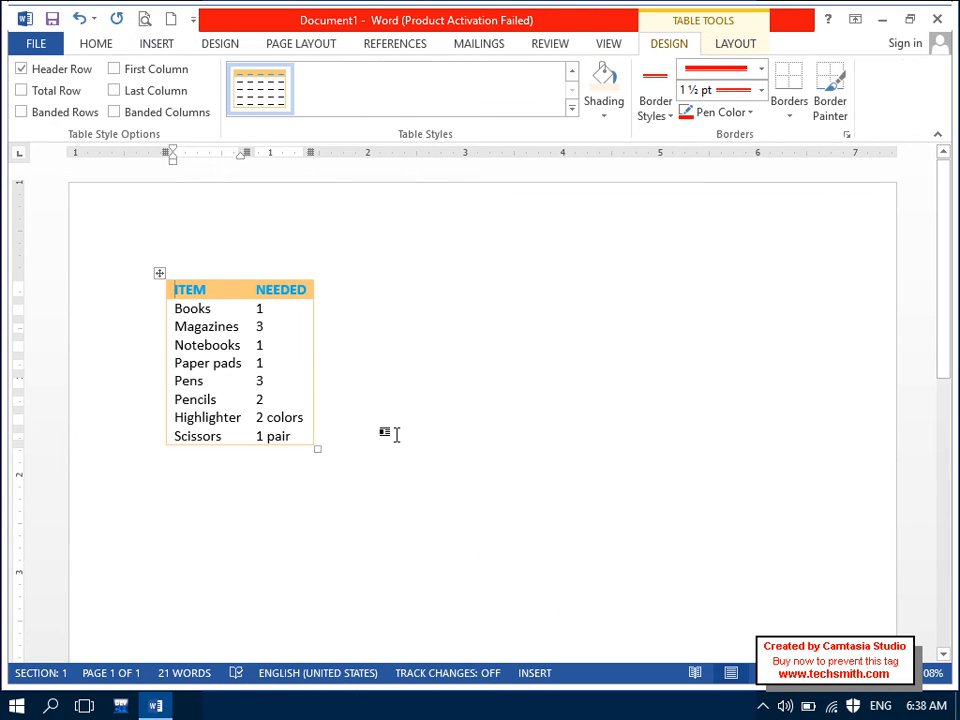
{"action": "key", "text": "ctrl+z"}
{"action": "left_click", "coordinate": [178, 77]}
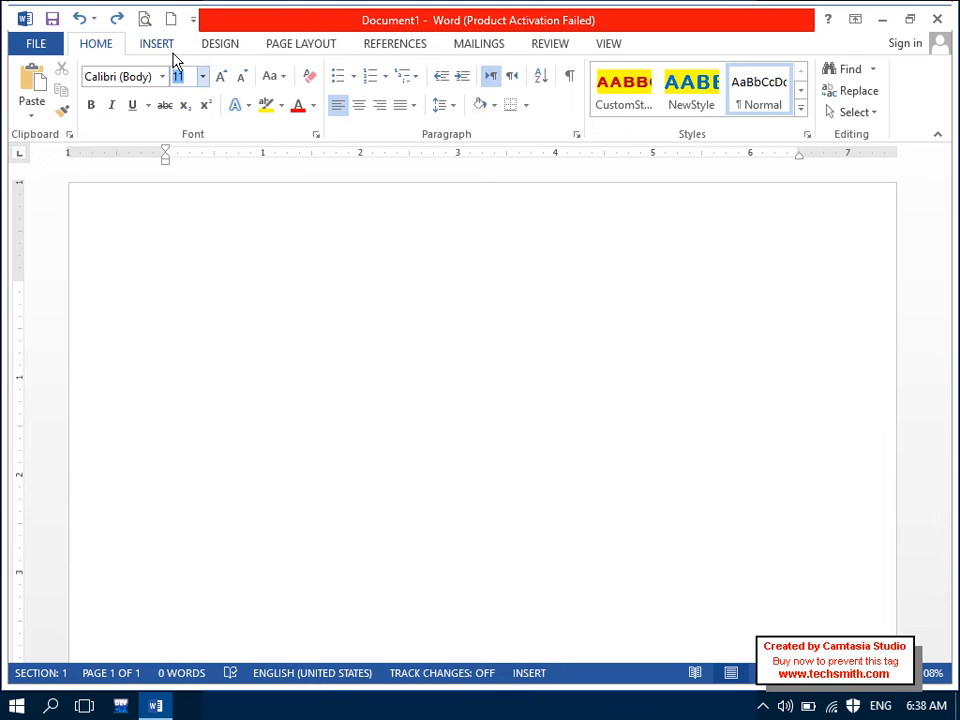
Step: Preview the Insert Table grid and close it without adding a table
{"action": "left_click", "coordinate": [160, 46]}
{"action": "left_click", "coordinate": [131, 100]}
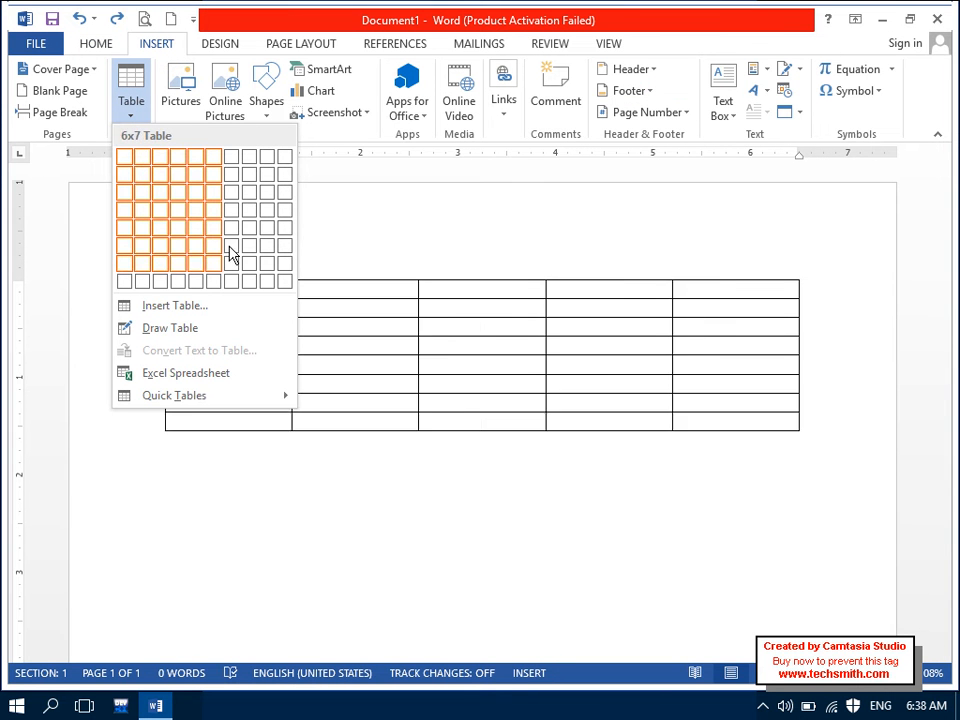
{"action": "left_click", "coordinate": [333, 228]}
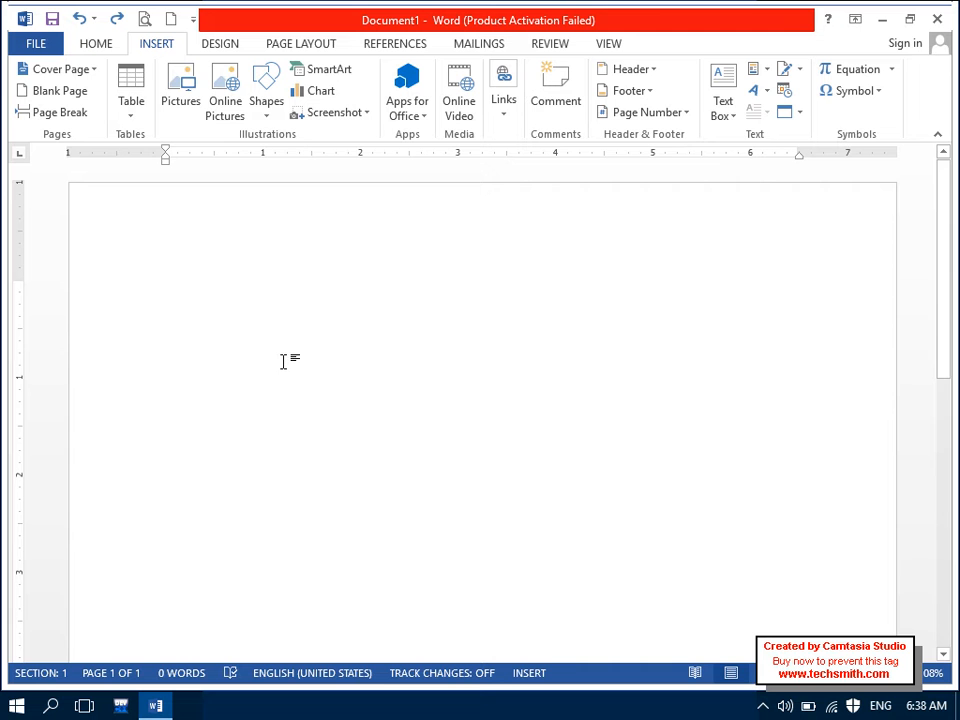
{"action": "left_click", "coordinate": [186, 110]}
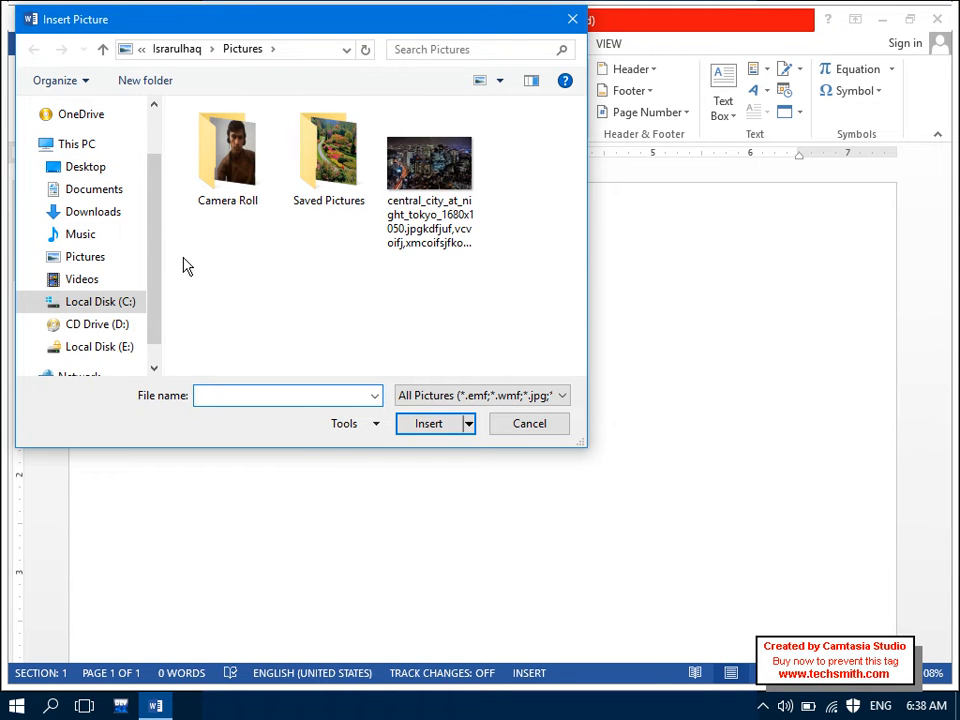
{"action": "scroll", "coordinate": [156, 242], "scroll_direction": "down", "scroll_amount": 1}
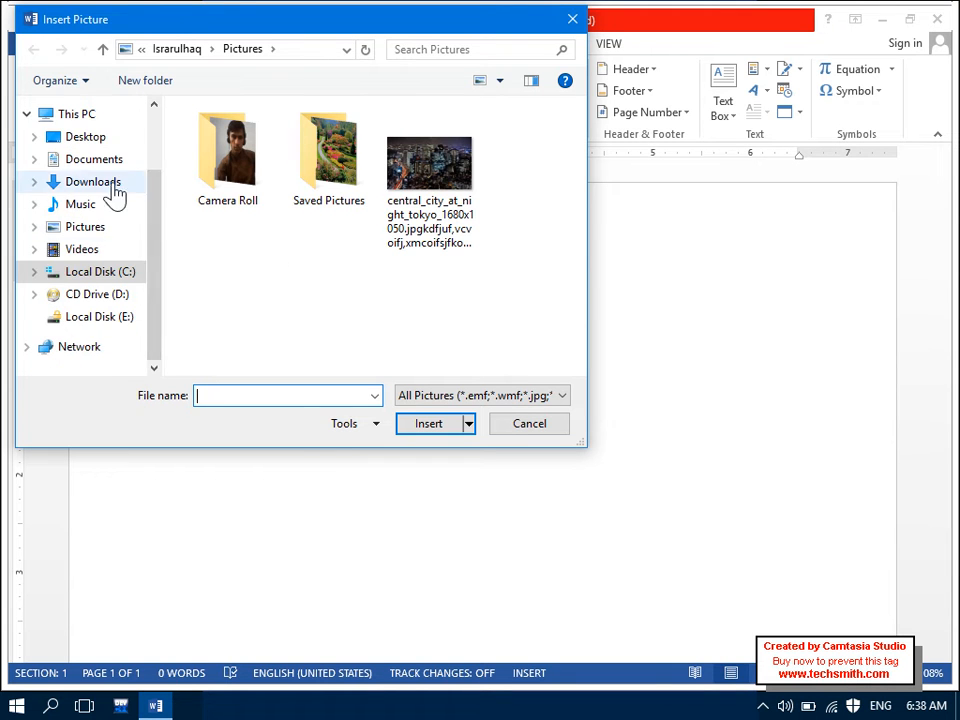
{"action": "left_click", "coordinate": [113, 162]}
{"action": "left_click", "coordinate": [112, 141]}
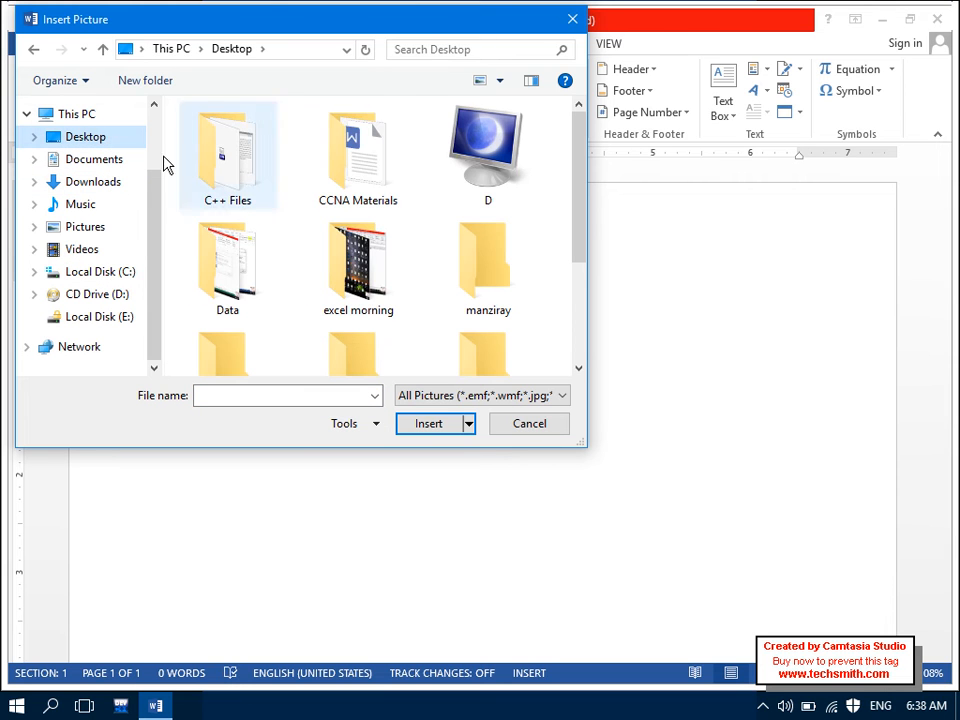
{"action": "left_click_drag", "start_coordinate": [581, 171], "coordinate": [604, 318]}
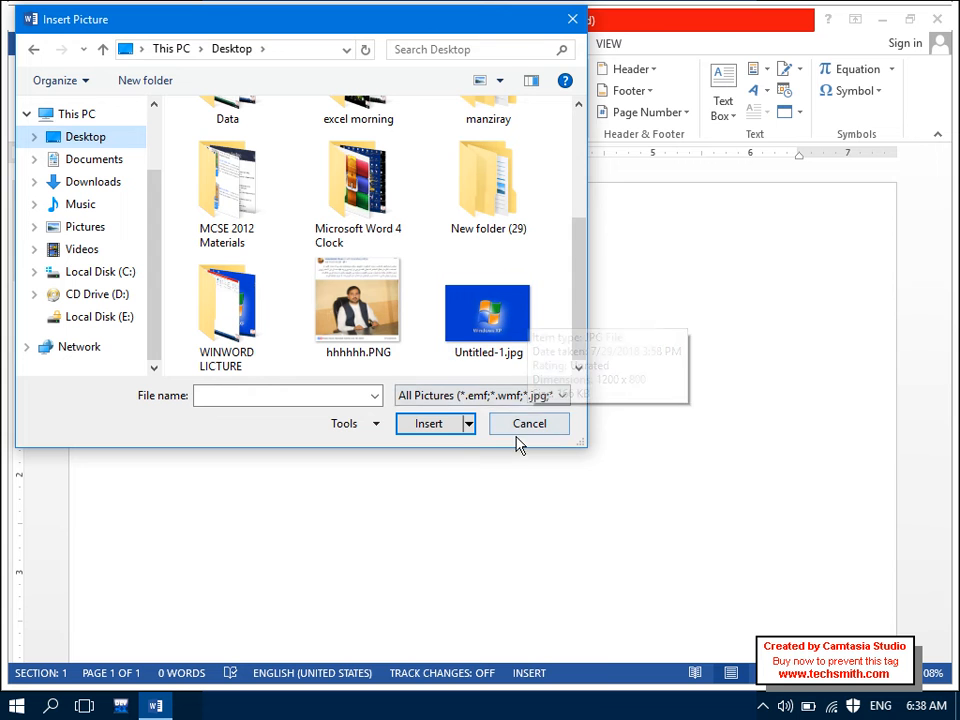
{"action": "left_click_drag", "start_coordinate": [574, 321], "coordinate": [556, 210]}
{"action": "left_click", "coordinate": [571, 20]}
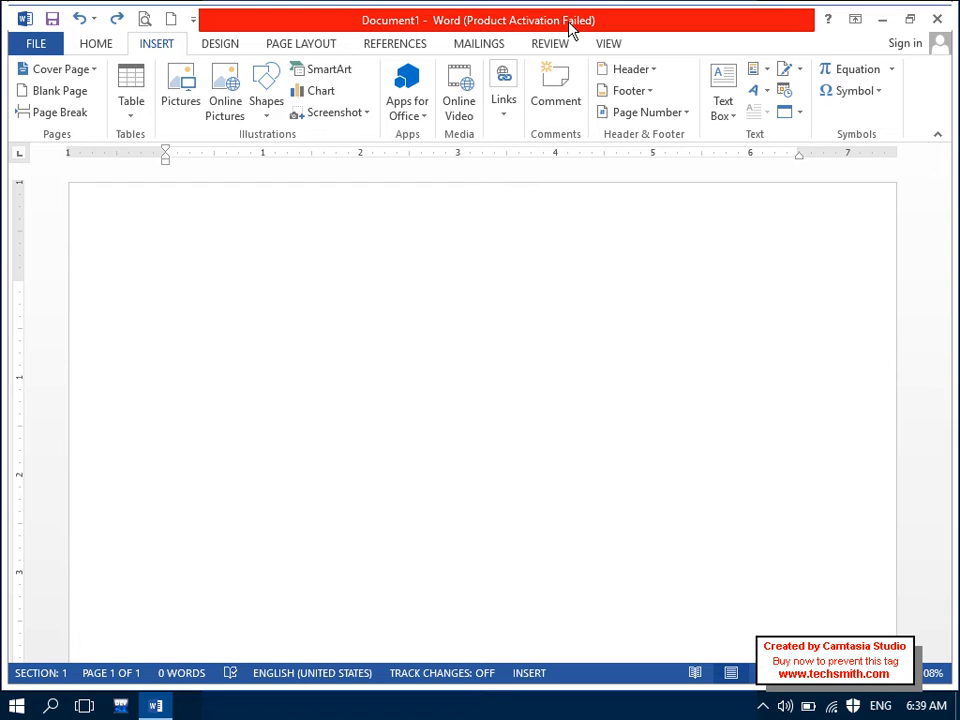
Step: Switch back to the HOME ribbon with the page still blank
{"action": "left_click", "coordinate": [96, 44]}
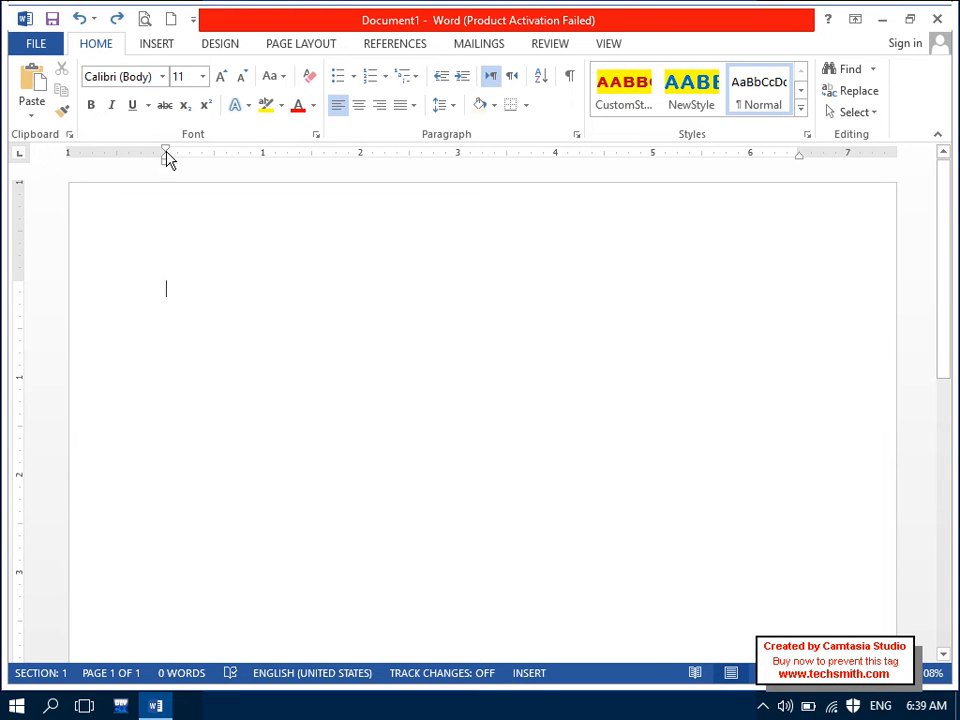
Step: Start inserting a picture and browse to the Pictures folder on Local Disk (G:)
{"action": "left_click", "coordinate": [162, 45]}
{"action": "left_click", "coordinate": [186, 104]}
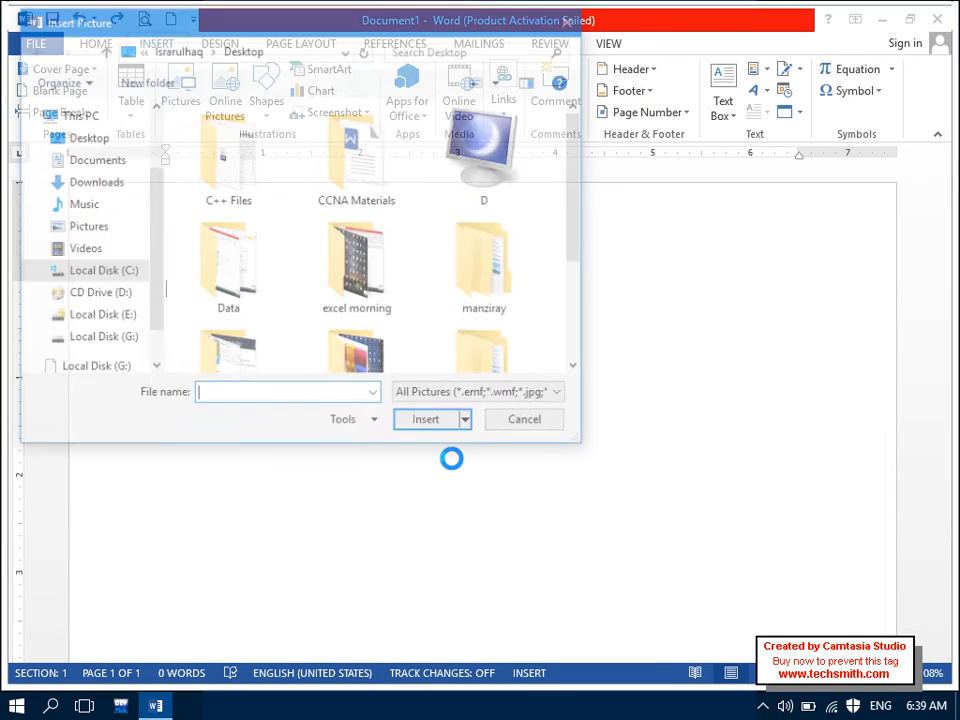
{"action": "scroll", "coordinate": [155, 160], "scroll_direction": "down", "scroll_amount": 1}
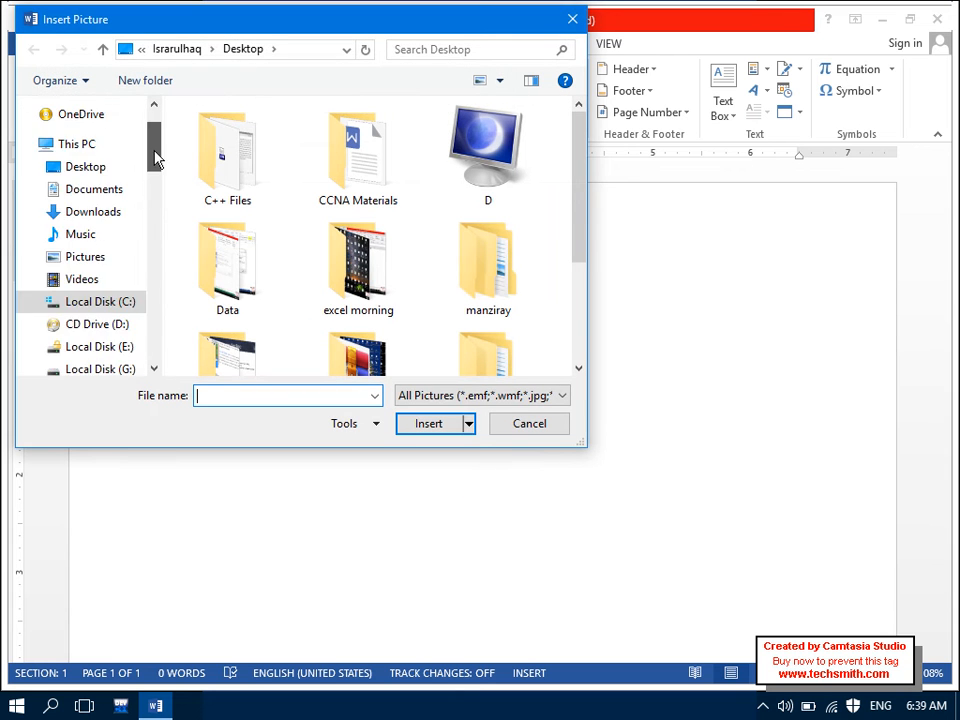
{"action": "left_click_drag", "start_coordinate": [155, 160], "coordinate": [154, 214]}
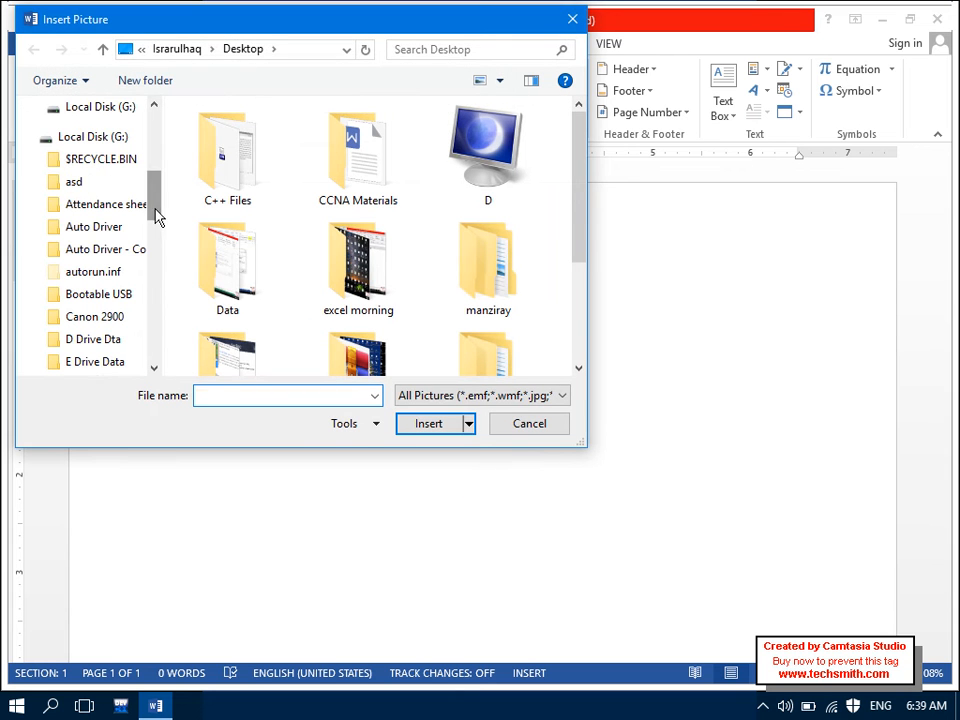
{"action": "left_click", "coordinate": [101, 141]}
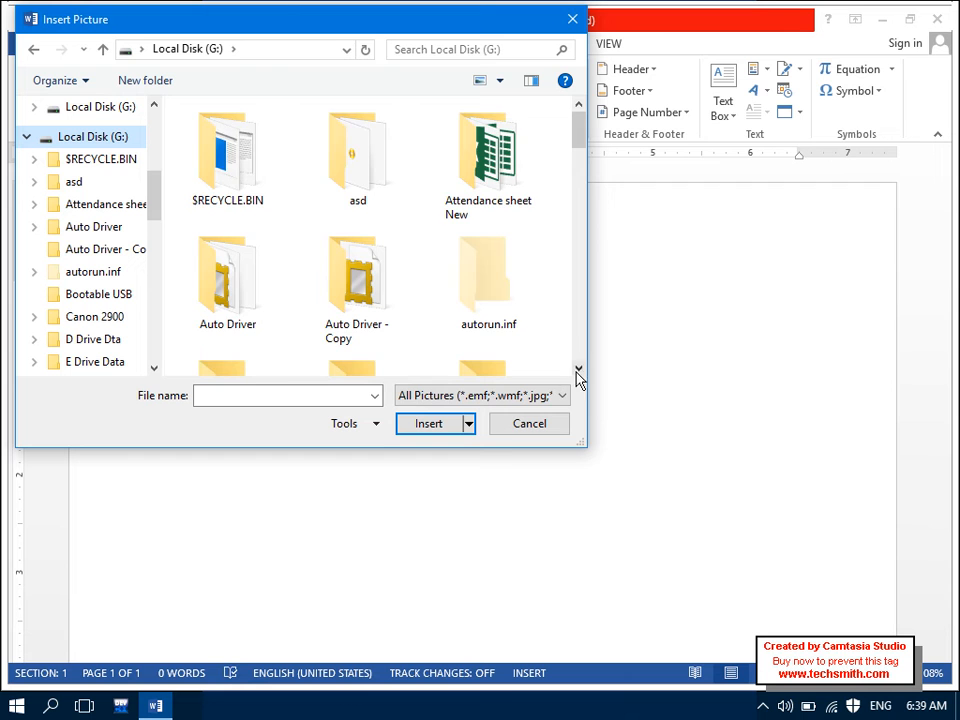
{"action": "scroll", "coordinate": [568, 372], "scroll_direction": "down", "scroll_amount": 2}
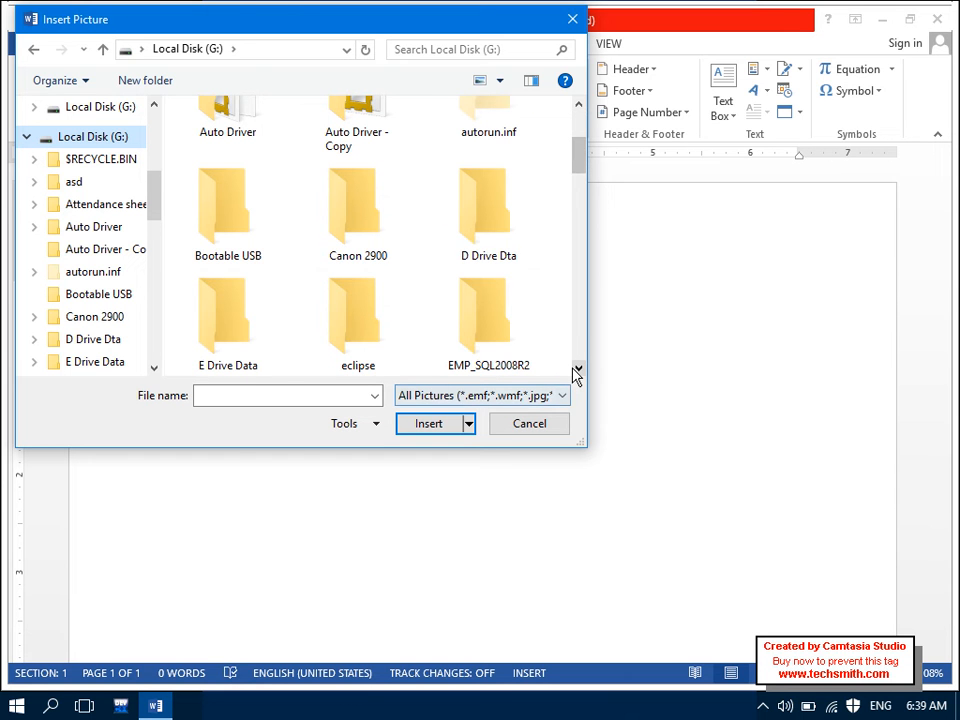
{"action": "scroll", "coordinate": [575, 374], "scroll_direction": "down", "scroll_amount": 2}
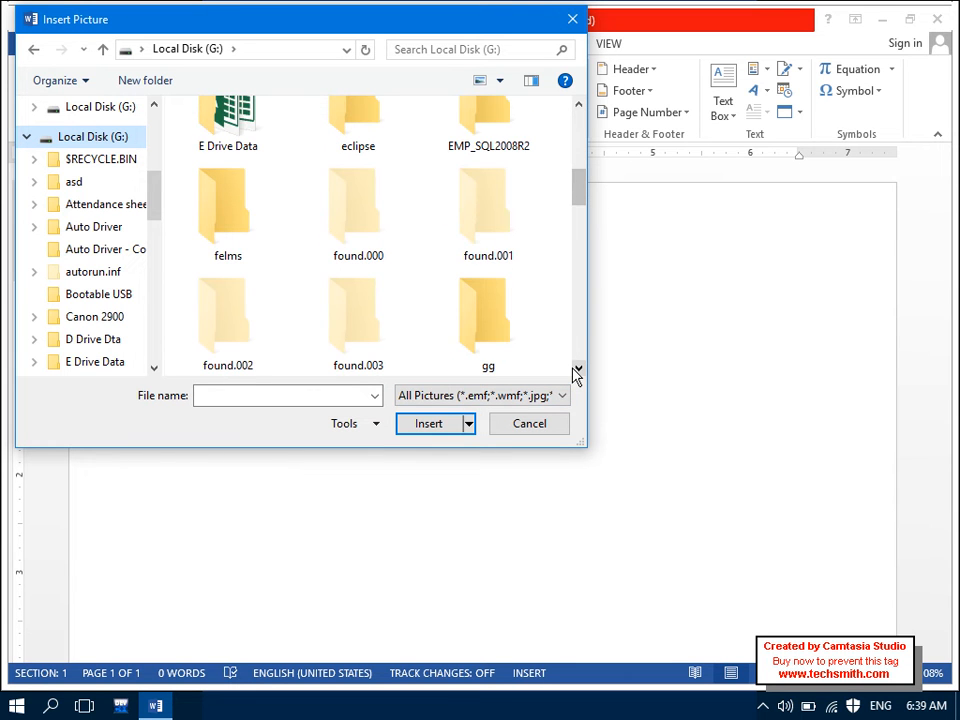
{"action": "scroll", "coordinate": [577, 374], "scroll_direction": "down", "scroll_amount": 4}
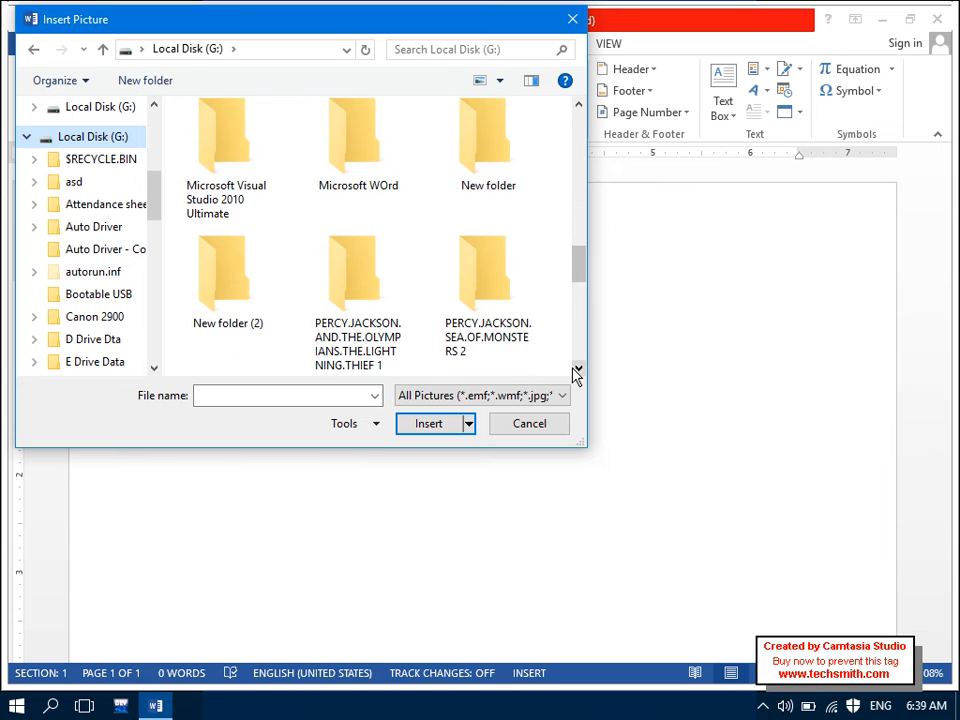
{"action": "scroll", "coordinate": [577, 374], "scroll_direction": "down", "scroll_amount": 2}
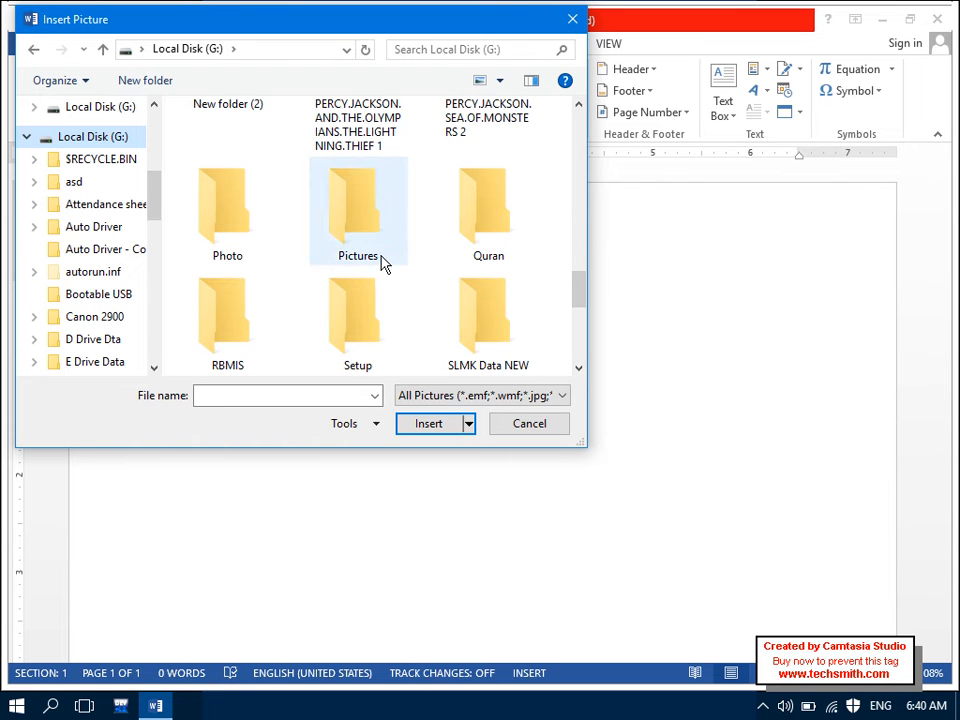
{"action": "left_click_drag", "start_coordinate": [577, 307], "coordinate": [558, 295]}
{"action": "double_click", "coordinate": [377, 302]}
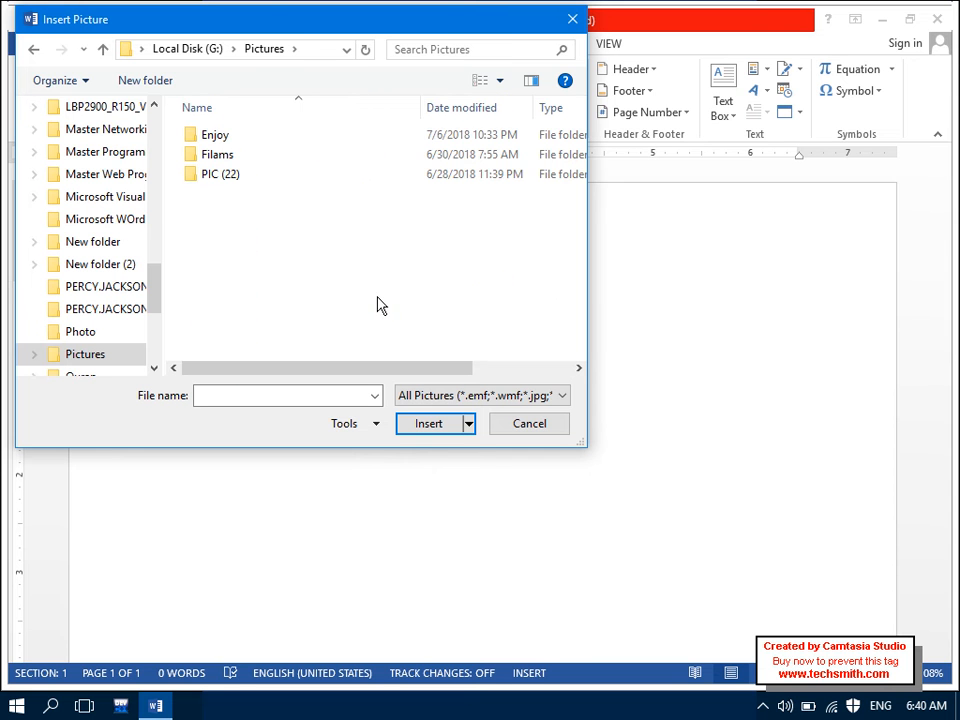
Step: Open the PIC (22) folder and insert the (30).jpg photo of the praying child
{"action": "left_click", "coordinate": [218, 188]}
{"action": "left_click", "coordinate": [254, 172]}
{"action": "double_click", "coordinate": [281, 178]}
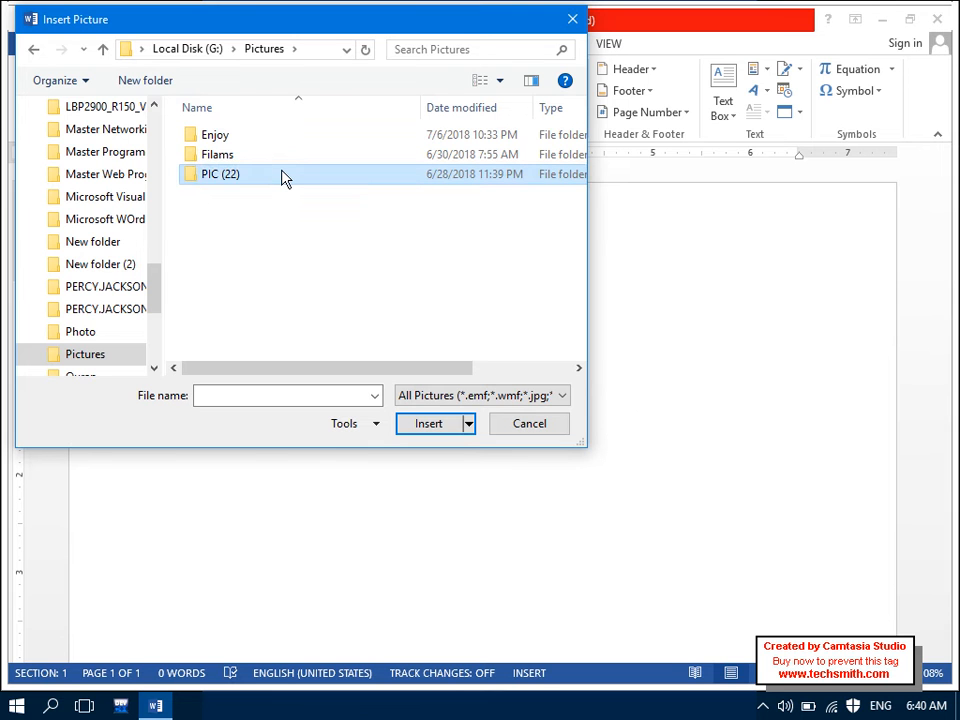
{"action": "left_click", "coordinate": [31, 52]}
{"action": "double_click", "coordinate": [225, 177]}
{"action": "left_click", "coordinate": [478, 285]}
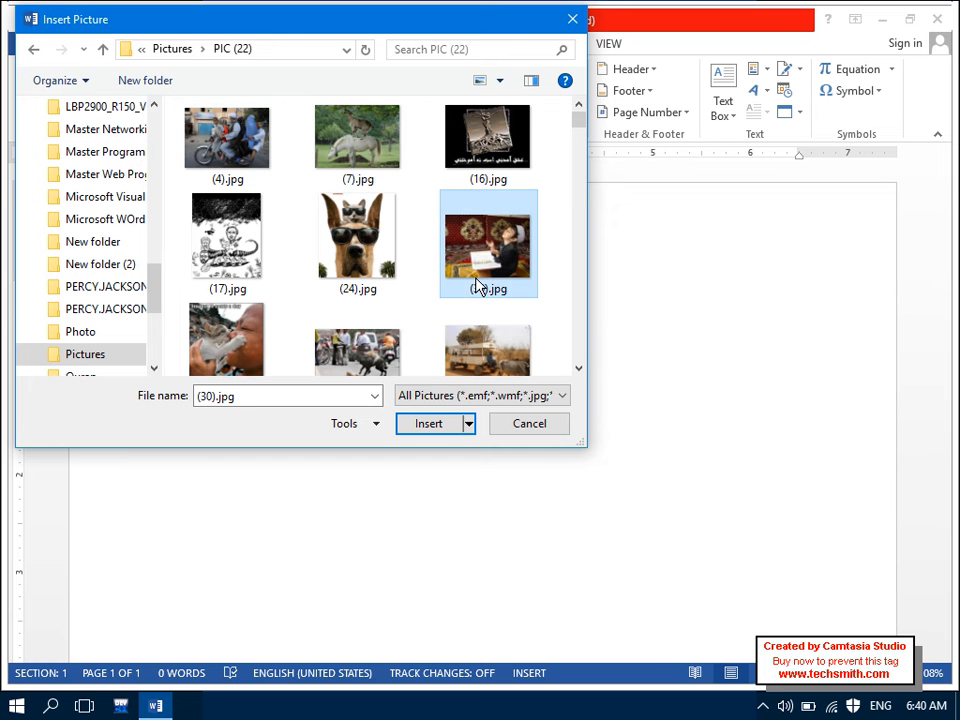
{"action": "double_click", "coordinate": [480, 283]}
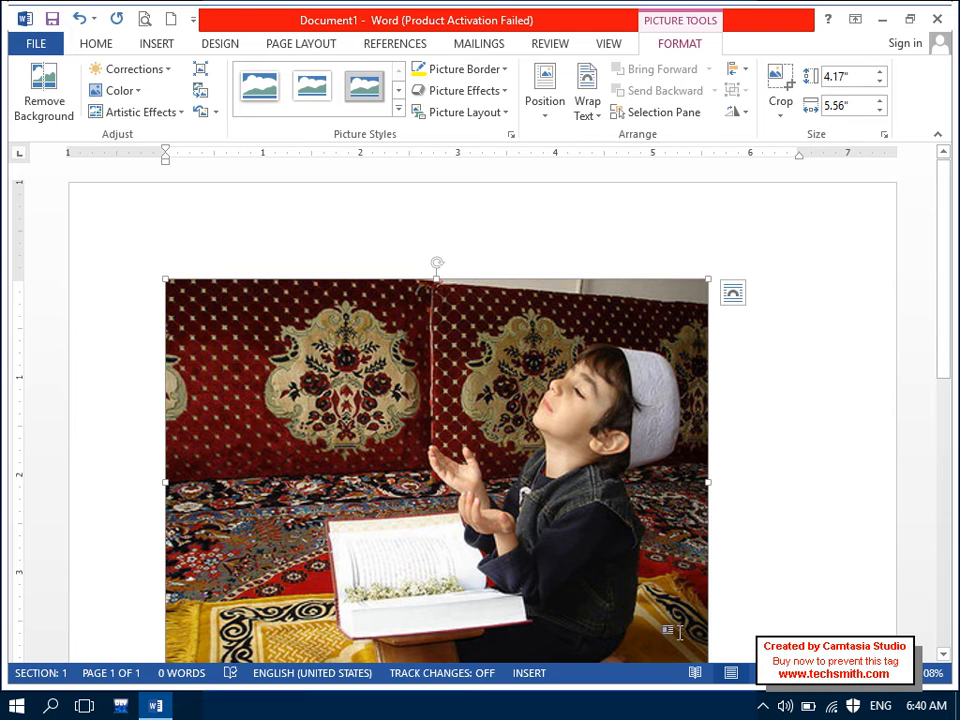
{"action": "left_click_drag", "start_coordinate": [943, 287], "coordinate": [917, 107]}
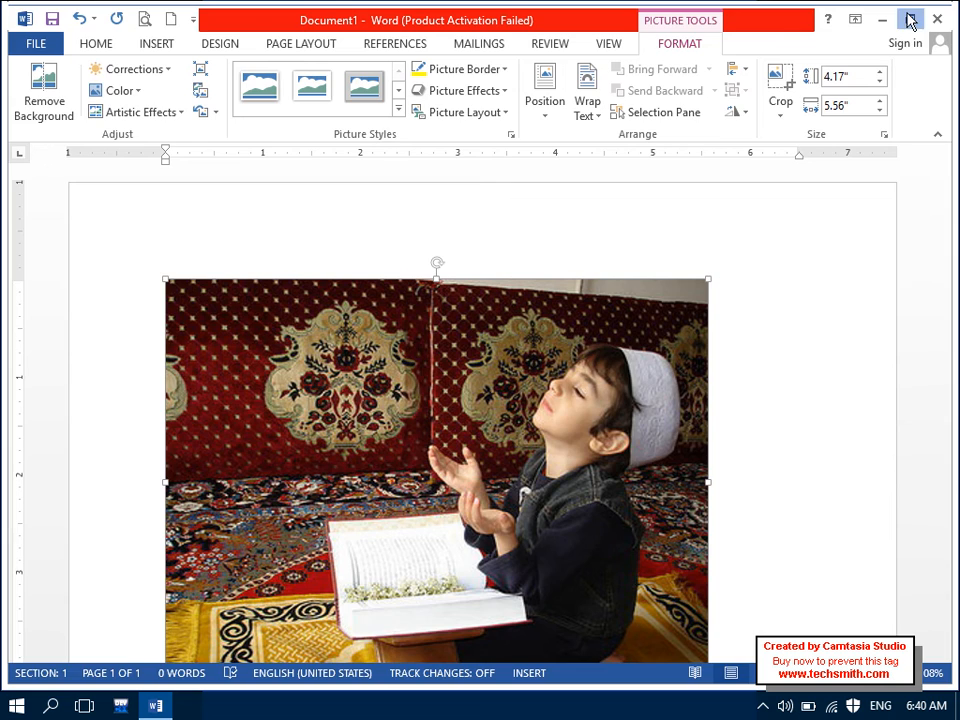
{"action": "left_click", "coordinate": [909, 18]}
{"action": "left_click", "coordinate": [868, 48]}
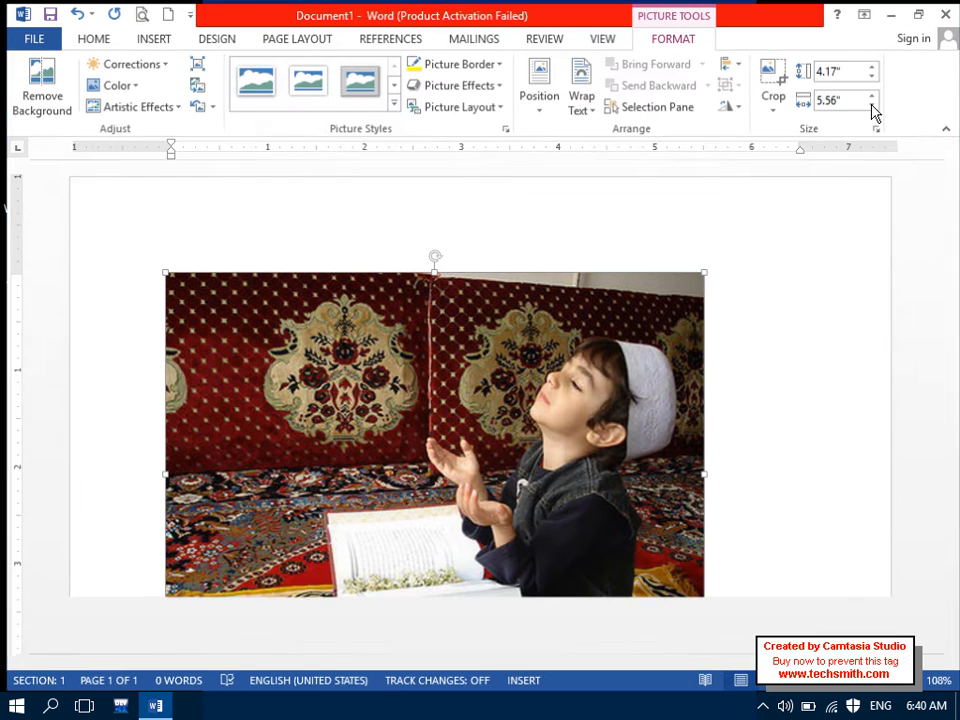
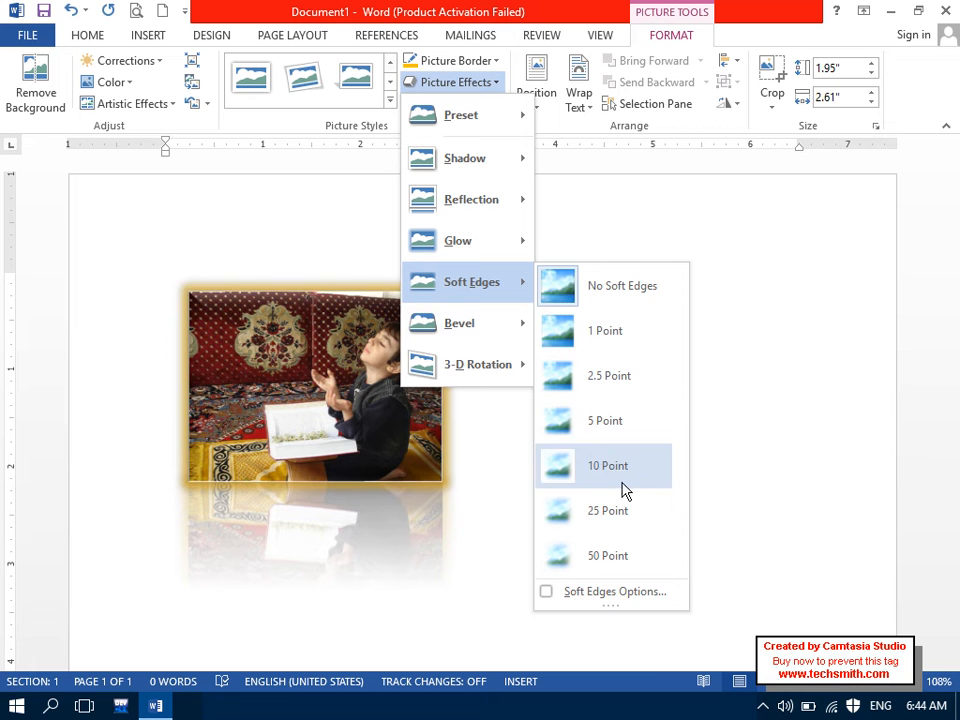
Step: Apply a Parallel 3-D Rotation preset to tilt the glowing, reflected boy photo
{"action": "mouse_move", "coordinate": [489, 321]}
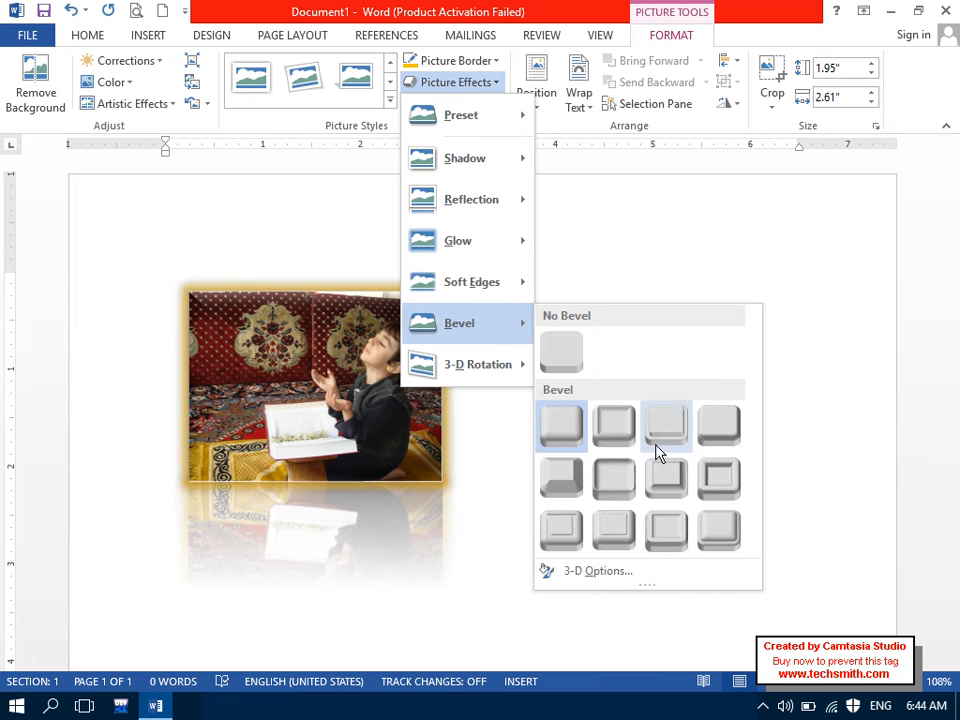
{"action": "mouse_move", "coordinate": [530, 366]}
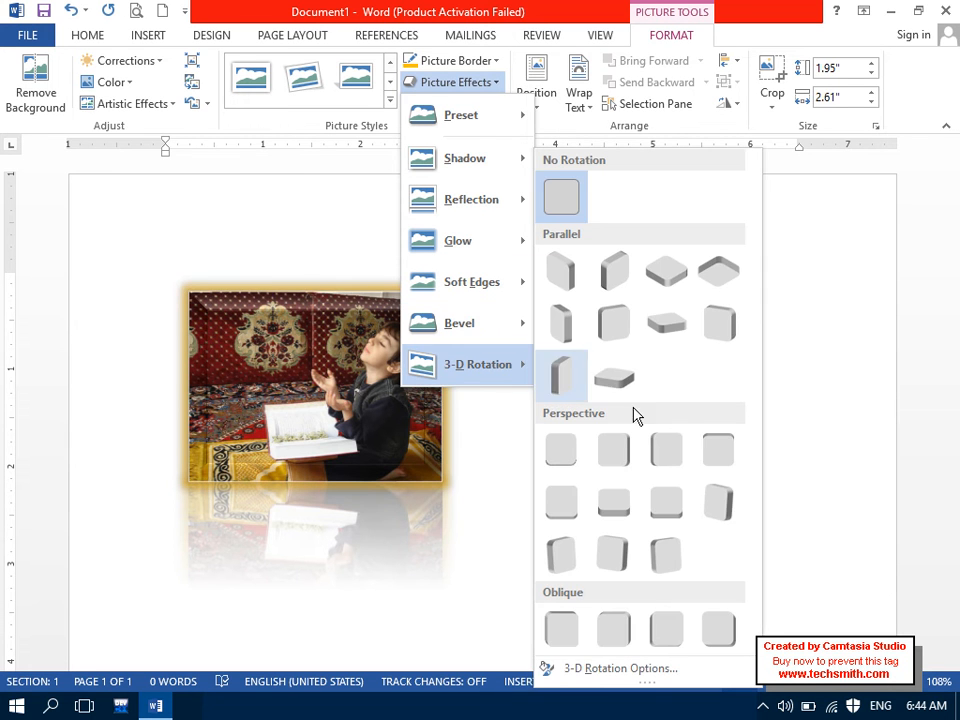
{"action": "left_click", "coordinate": [615, 321]}
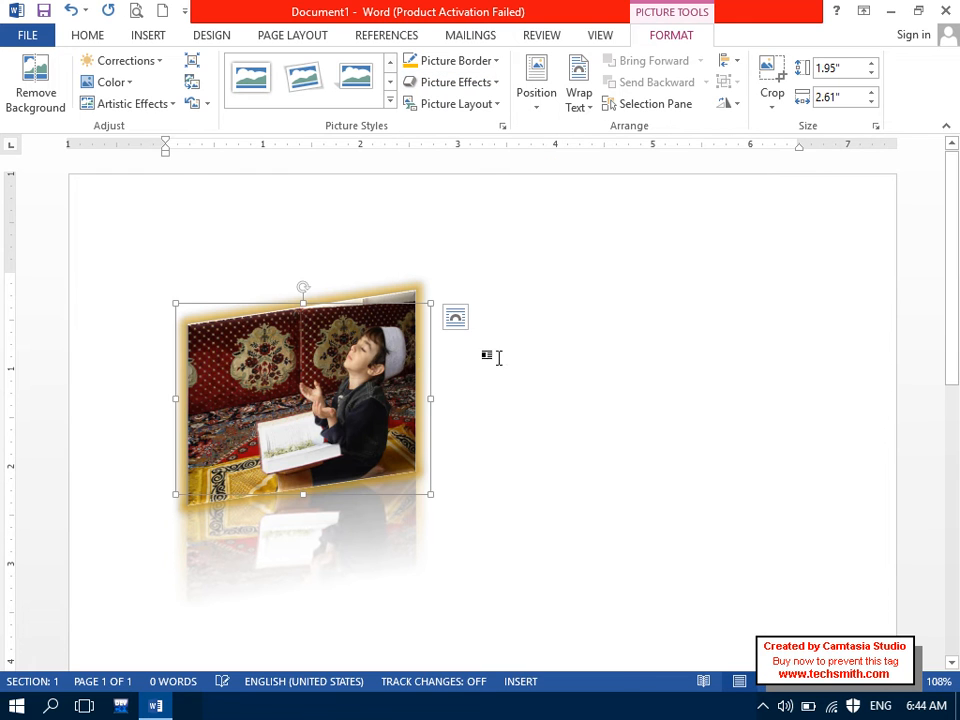
Step: Reset the photo to remove all of its effects
{"action": "left_click_drag", "start_coordinate": [398, 368], "coordinate": [575, 360]}
{"action": "left_click", "coordinate": [206, 104]}
{"action": "left_click", "coordinate": [225, 128]}
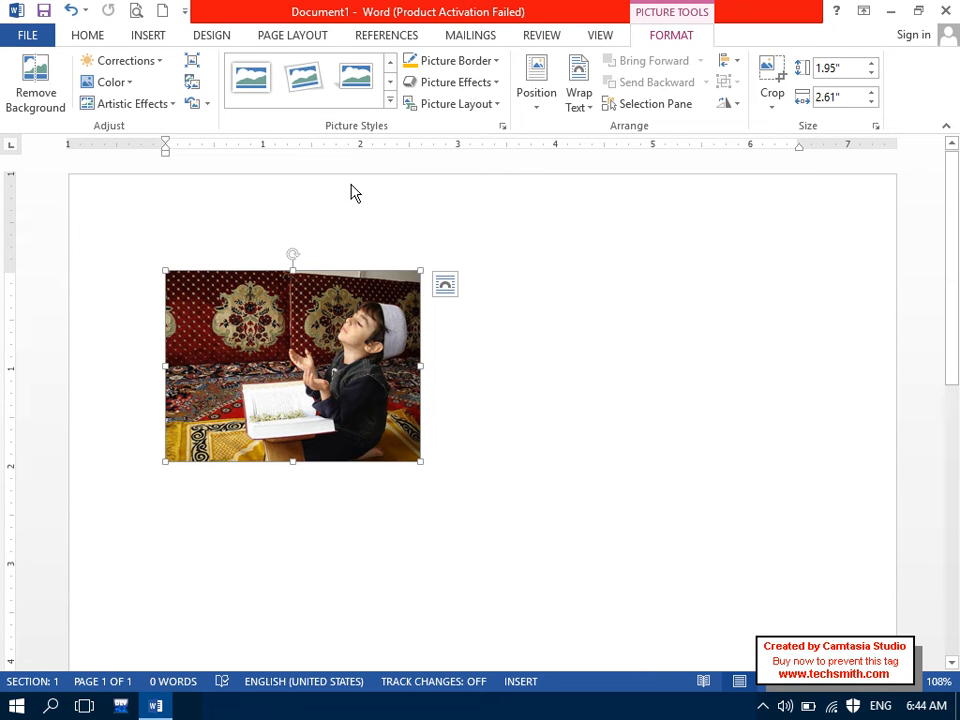
Step: Position the photo at the page's top right, then drag it back to the top left
{"action": "left_click", "coordinate": [554, 100]}
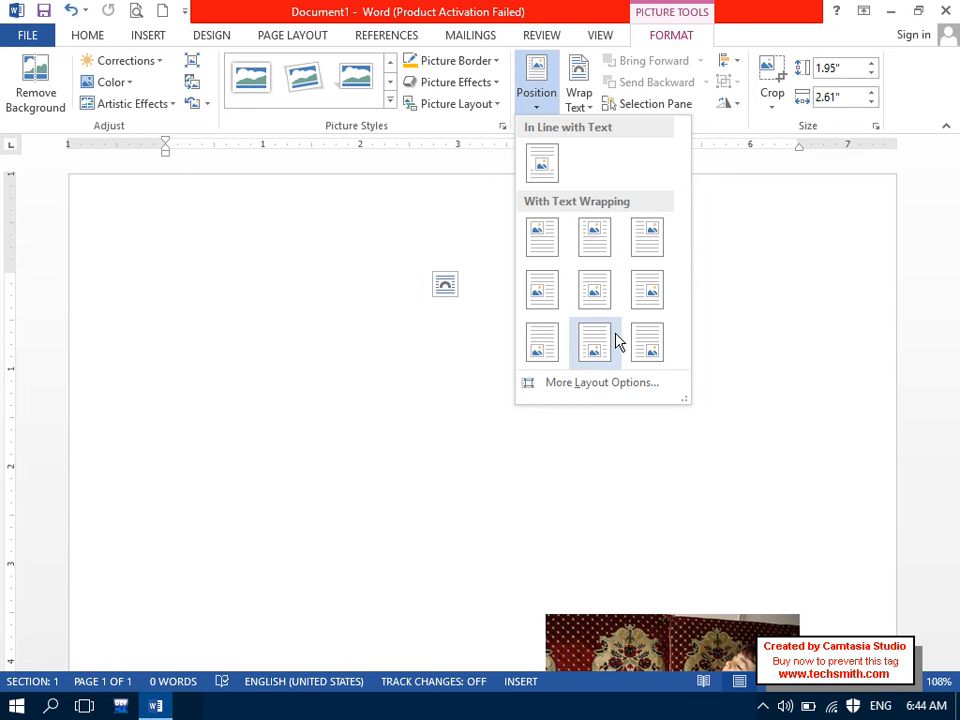
{"action": "left_click", "coordinate": [633, 251]}
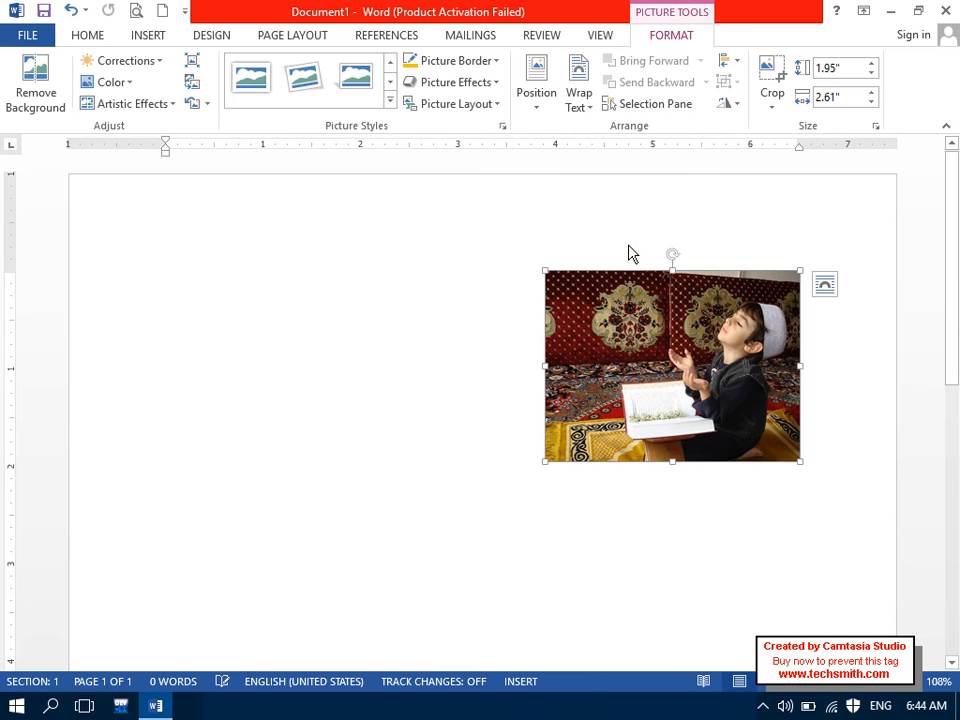
{"action": "left_click_drag", "start_coordinate": [640, 300], "coordinate": [287, 341]}
{"action": "left_click", "coordinate": [282, 318]}
{"action": "left_click_drag", "start_coordinate": [368, 358], "coordinate": [395, 305]}
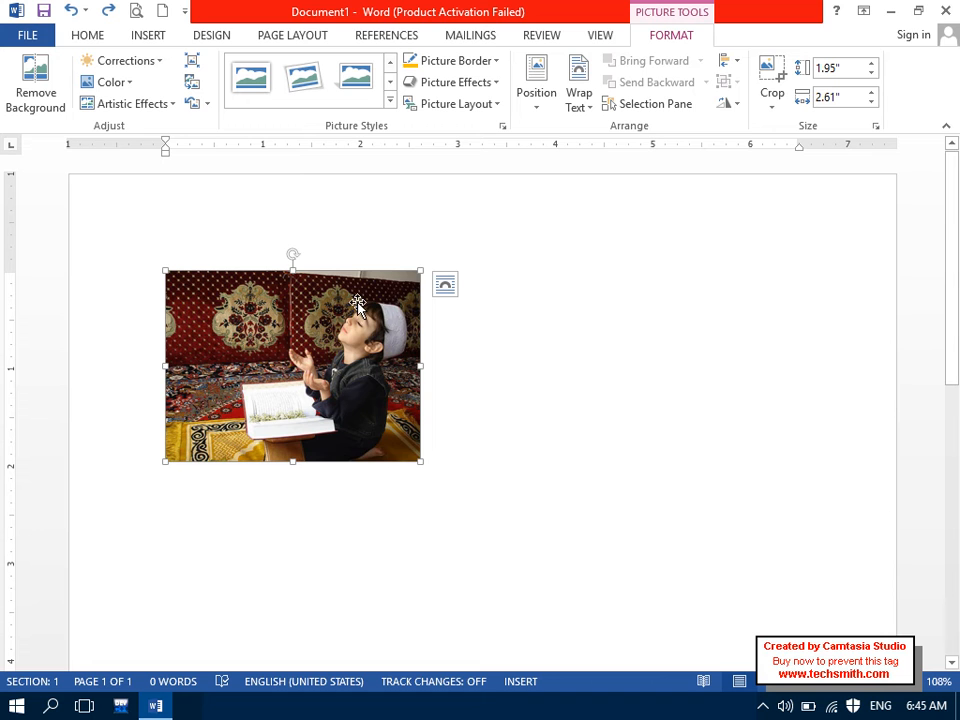
Step: Give the photo Square text wrapping and drag it to the right side of the page
{"action": "right_click", "coordinate": [359, 302]}
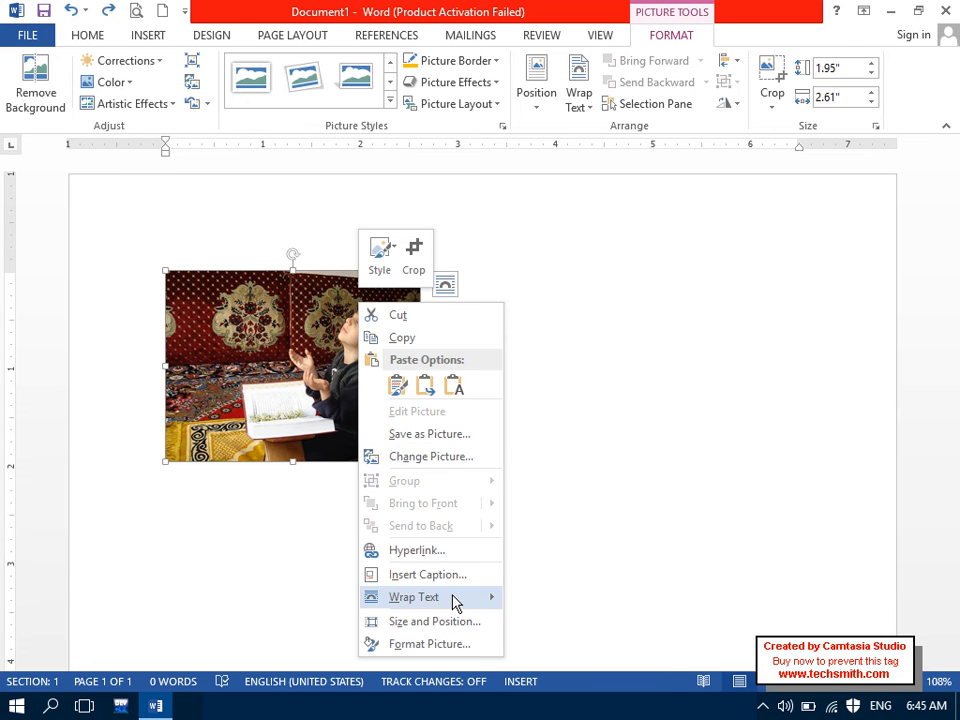
{"action": "mouse_move", "coordinate": [529, 600]}
{"action": "left_click", "coordinate": [580, 458]}
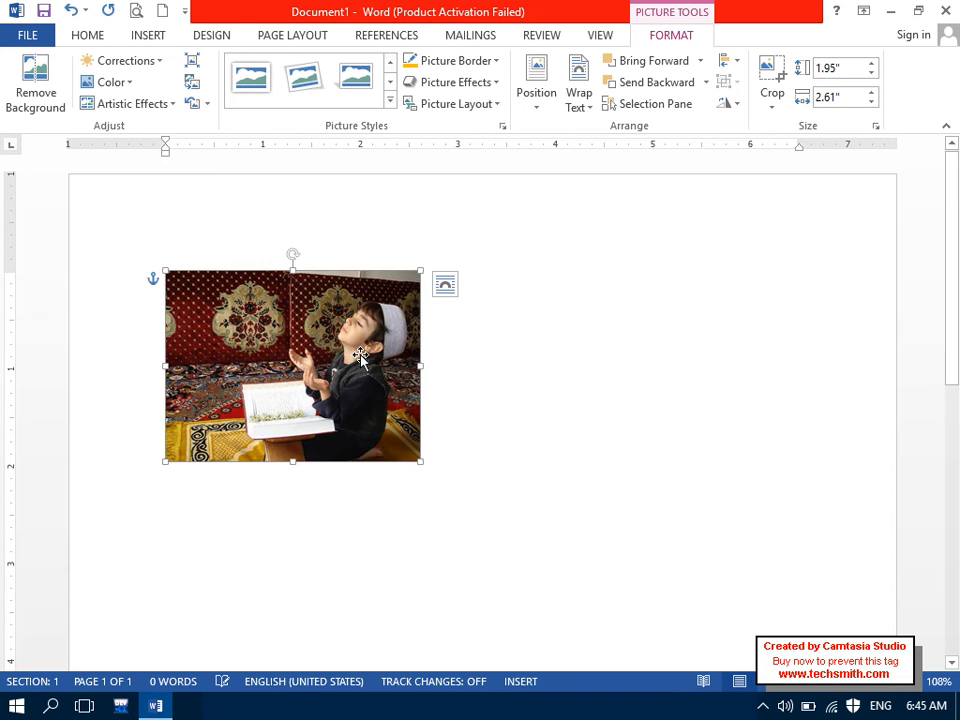
{"action": "left_click_drag", "start_coordinate": [266, 343], "coordinate": [698, 347]}
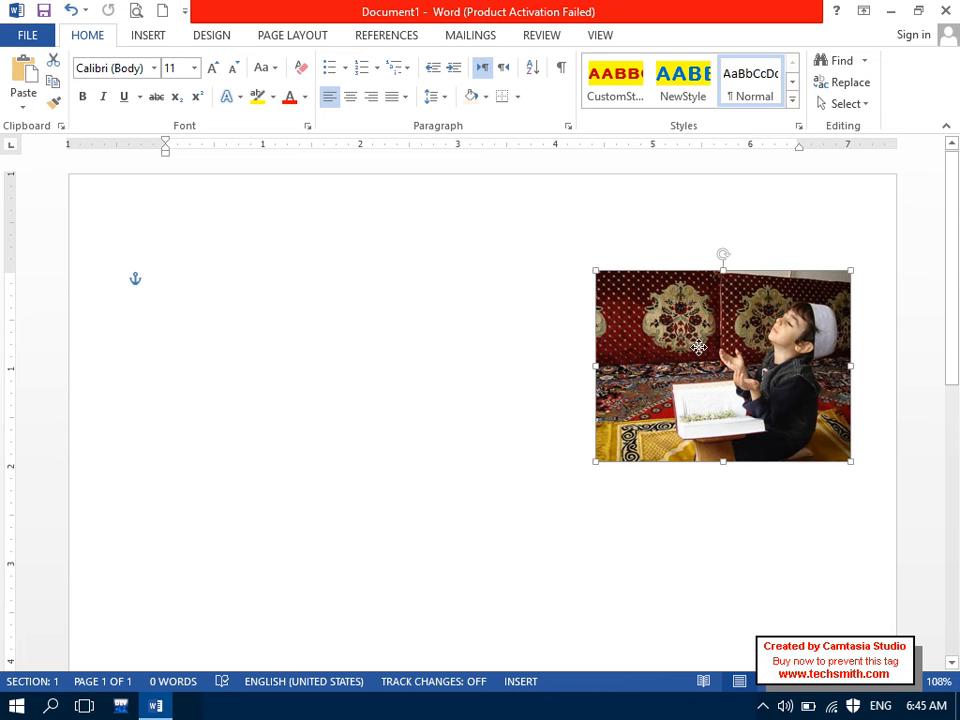
Step: Delete the photo and generate sample paragraphs with =rand()
{"action": "key", "text": "ctrl+z"}
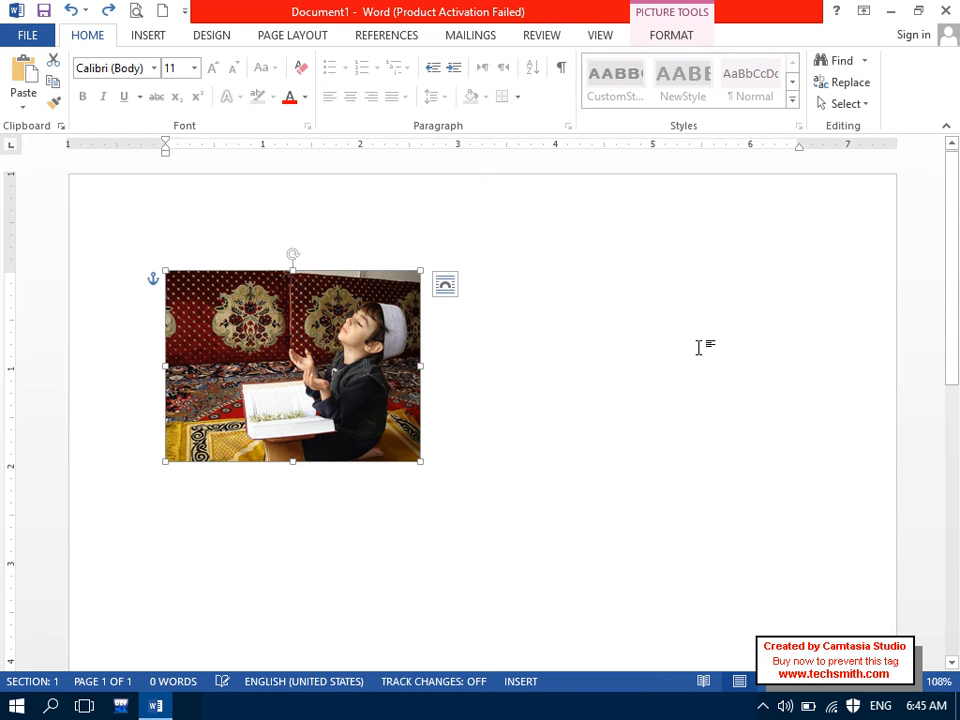
{"action": "key", "text": "Delete"}
{"action": "type", "text": "=rand("}
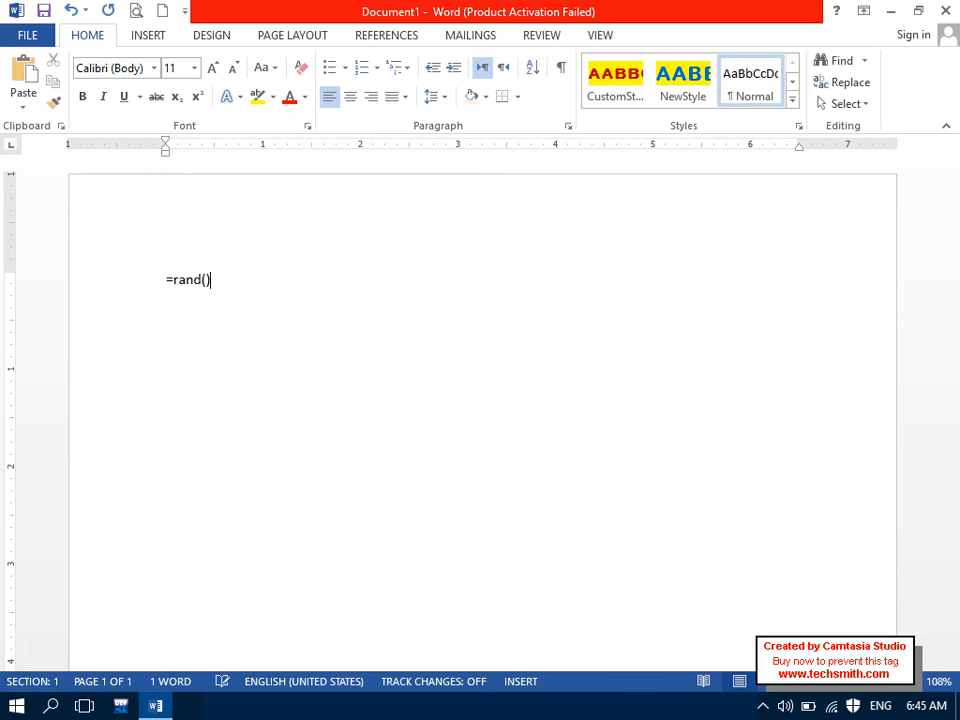
{"action": "key", "text": "Return"}
Step: Select all the sample text and justify it
{"action": "key", "text": "ctrl+a"}
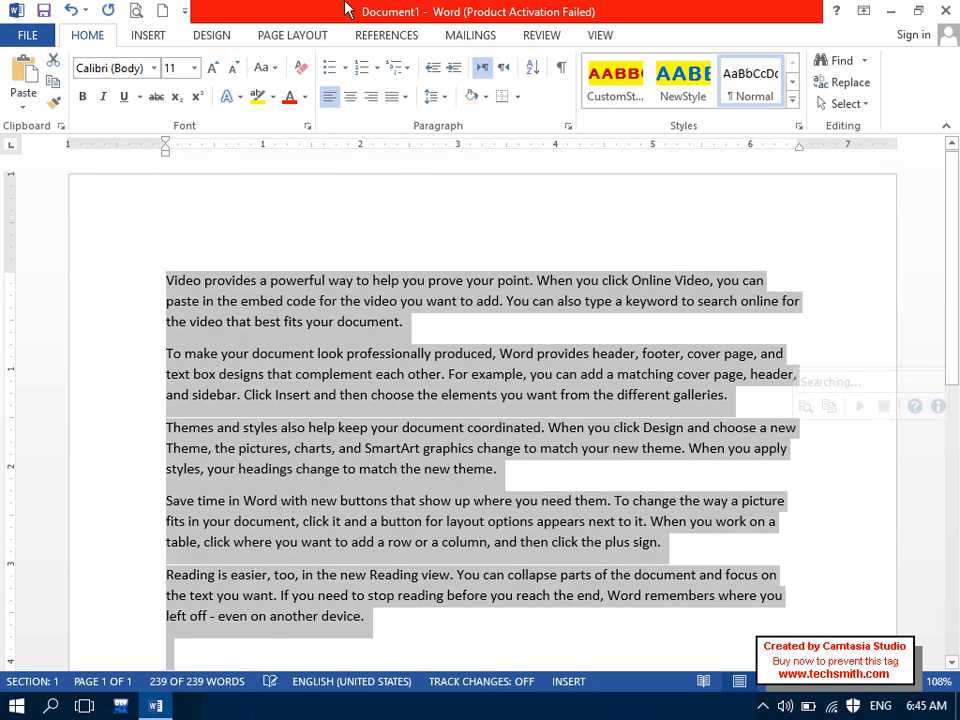
{"action": "left_click", "coordinate": [406, 97]}
{"action": "left_click", "coordinate": [414, 121]}
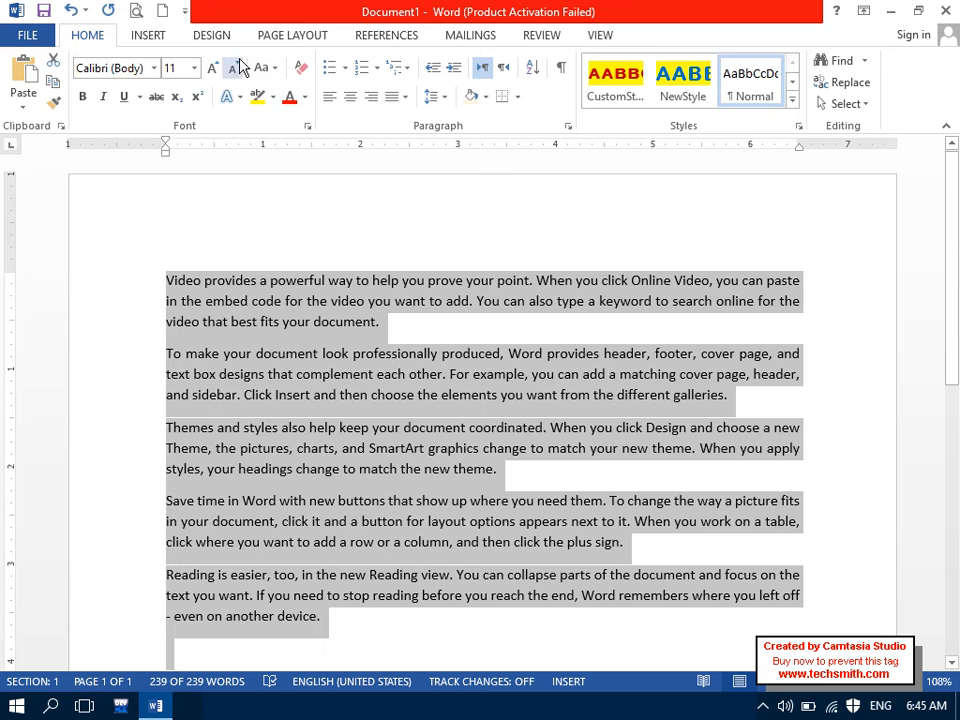
{"action": "left_click", "coordinate": [148, 35]}
Step: Insert the Untitled-1.jpg Windows XP picture into the document
{"action": "left_click", "coordinate": [172, 88]}
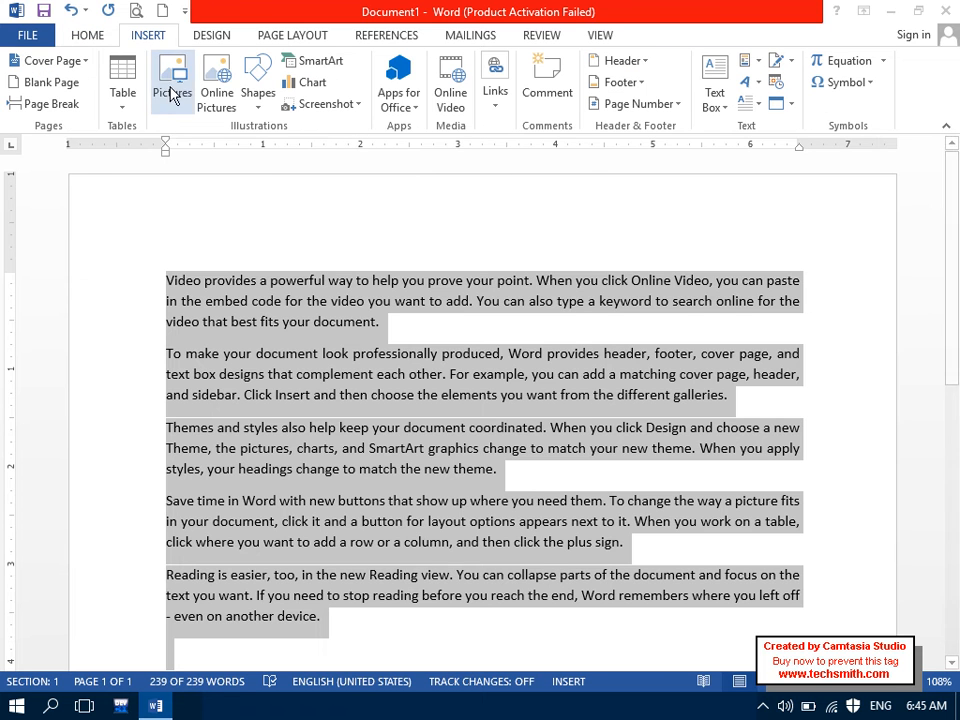
{"action": "left_click_drag", "start_coordinate": [572, 233], "coordinate": [565, 331]}
{"action": "double_click", "coordinate": [512, 314]}
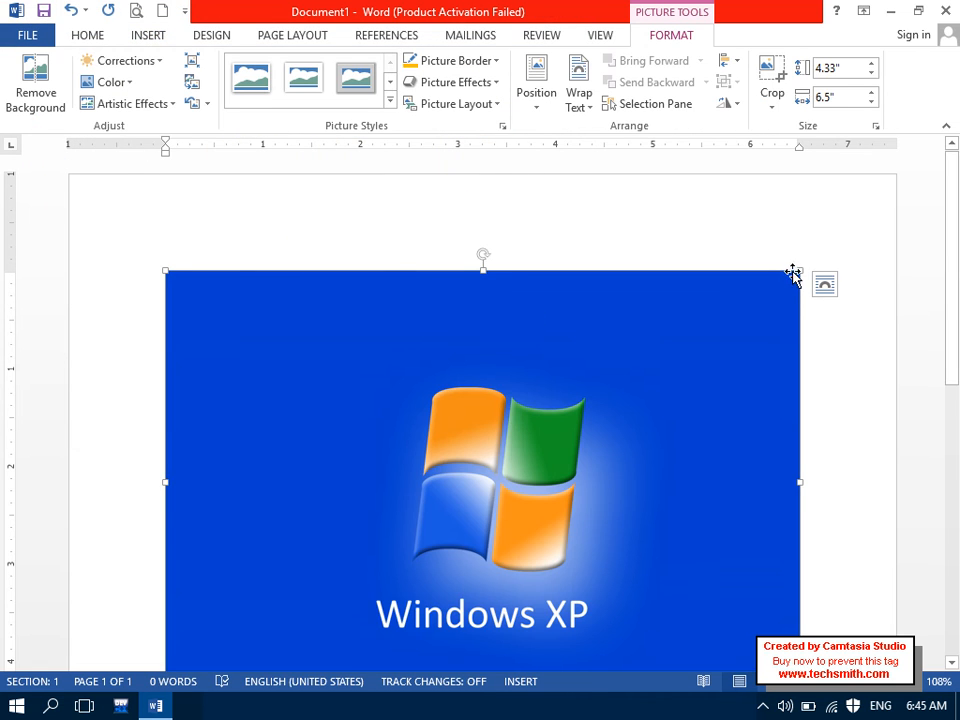
Step: Shrink the picture to 1.15 by 1.72 inches with Square wrapping and click beside it
{"action": "left_click_drag", "start_coordinate": [799, 270], "coordinate": [463, 490]}
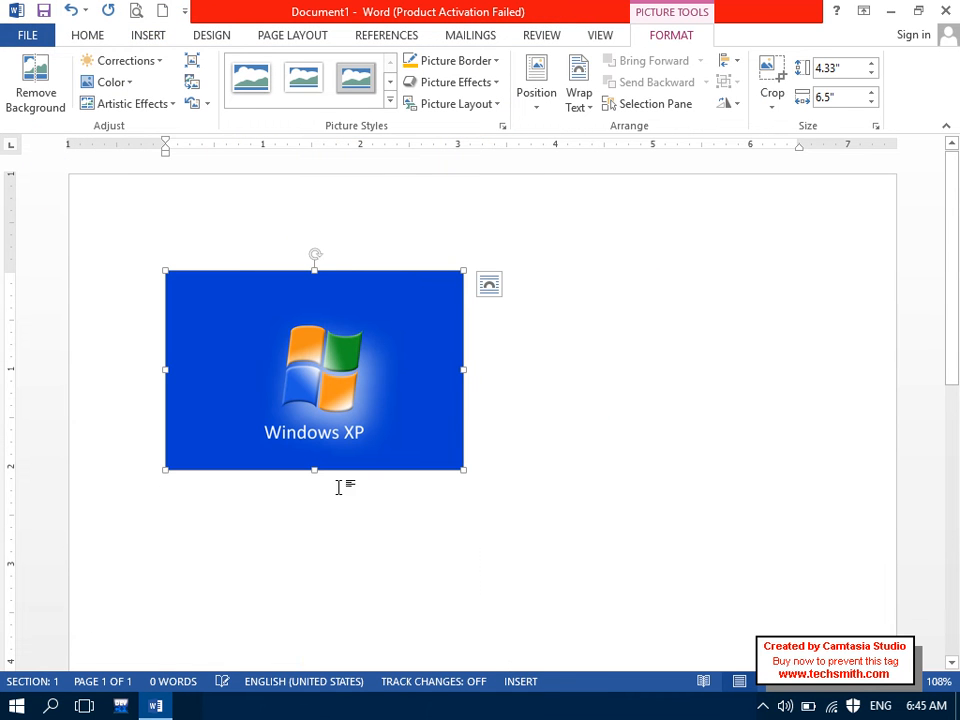
{"action": "left_click", "coordinate": [581, 98]}
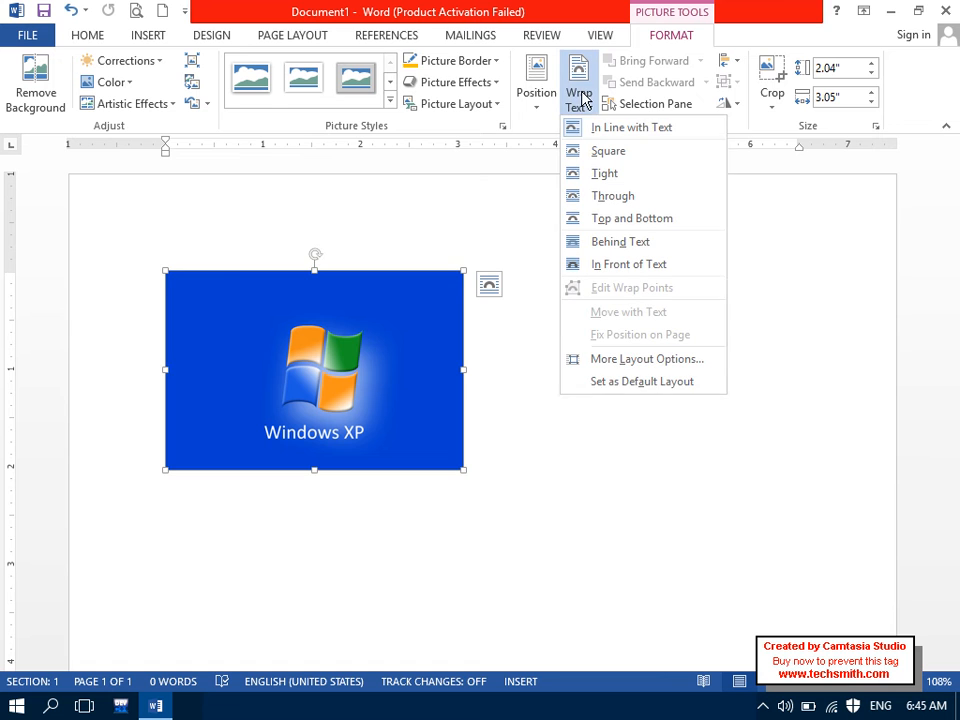
{"action": "left_click", "coordinate": [594, 153]}
{"action": "mouse_move", "coordinate": [957, 350]}
{"action": "left_mouse_down"}
{"action": "mouse_move", "coordinate": [957, 488]}
{"action": "mouse_move", "coordinate": [942, 511]}
{"action": "mouse_move", "coordinate": [940, 349]}
{"action": "left_mouse_up"}
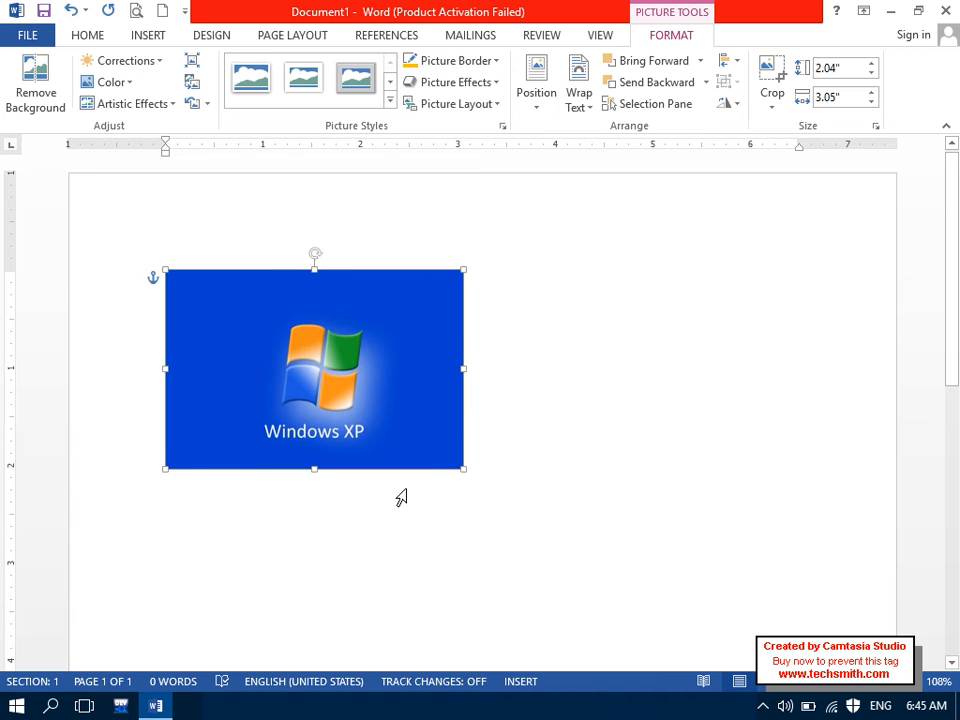
{"action": "left_click_drag", "start_coordinate": [463, 468], "coordinate": [335, 381]}
{"action": "left_click_drag", "start_coordinate": [957, 381], "coordinate": [890, 318]}
{"action": "left_click", "coordinate": [590, 322]}
Step: Generate sample paragraphs with =rand() and drag the picture right of the first paragraph
{"action": "type", "text": "=rand()"}
{"action": "key", "text": "Return"}
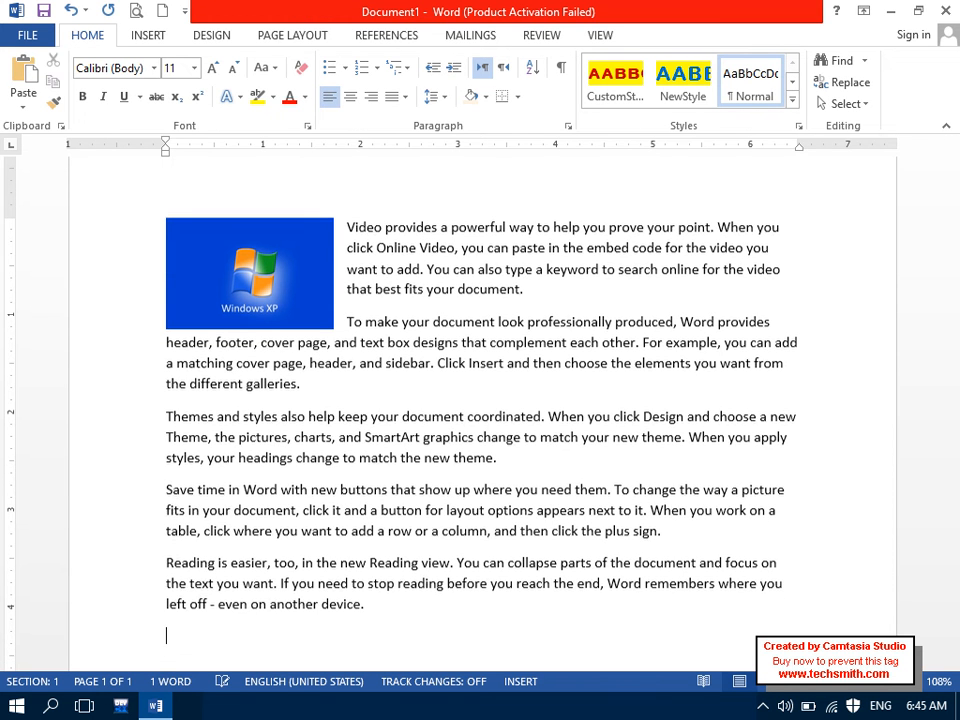
{"action": "scroll", "coordinate": [643, 216], "scroll_direction": "up", "scroll_amount": 1}
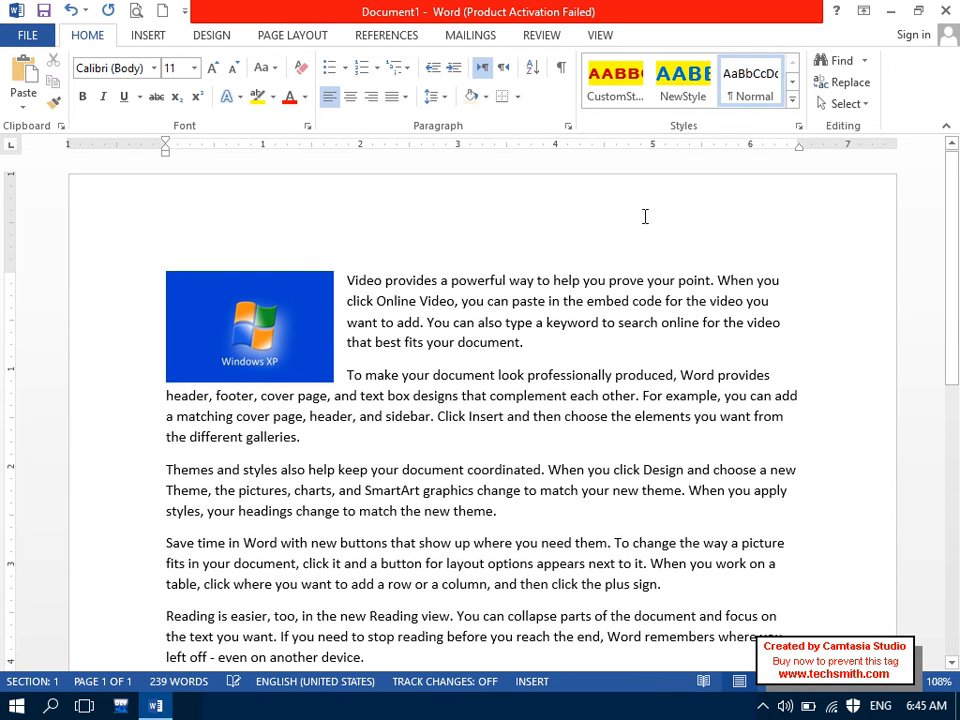
{"action": "left_click_drag", "start_coordinate": [236, 336], "coordinate": [661, 291]}
Step: Justify all the paragraphs and nudge the picture slightly right and down
{"action": "key", "text": "ctrl+a"}
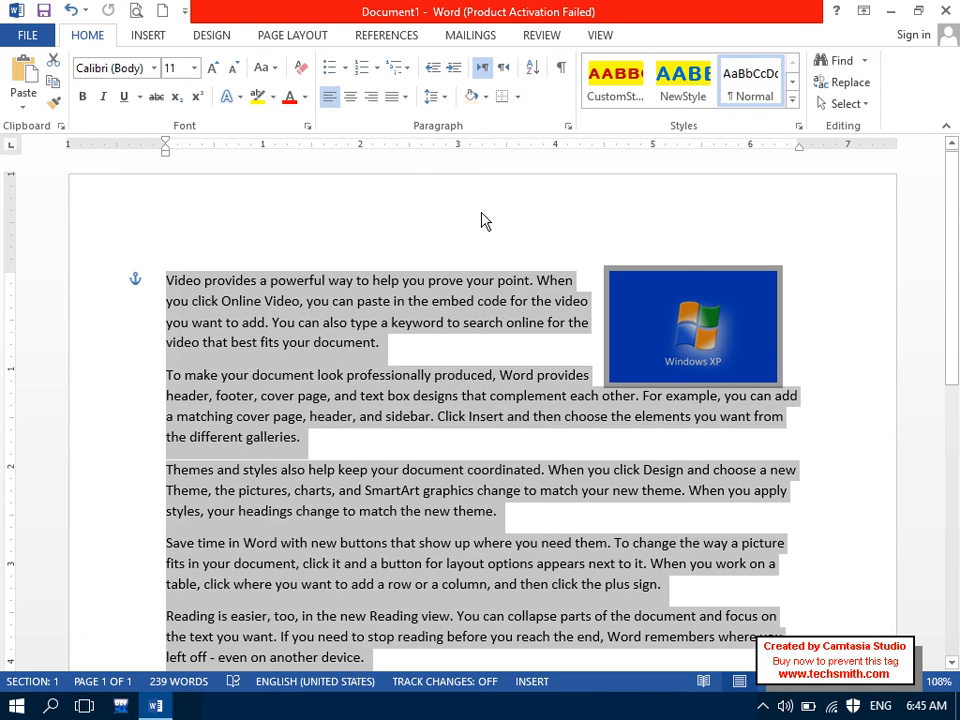
{"action": "left_click", "coordinate": [404, 97]}
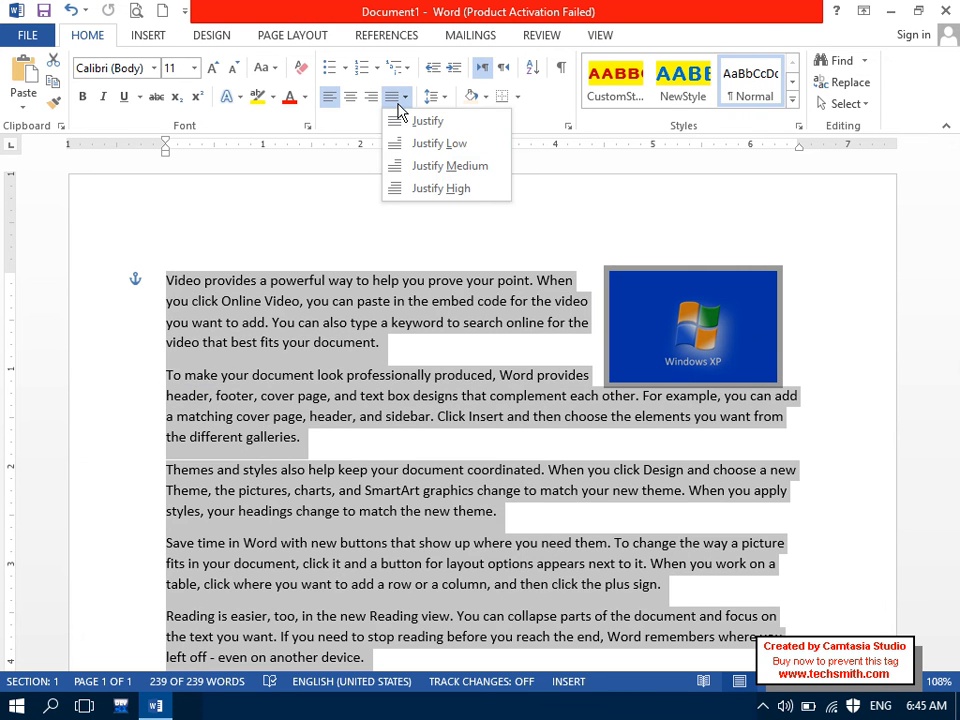
{"action": "left_click", "coordinate": [436, 141]}
{"action": "left_click", "coordinate": [501, 280]}
{"action": "mouse_move", "coordinate": [675, 362]}
{"action": "left_mouse_down"}
{"action": "mouse_move", "coordinate": [648, 360]}
{"action": "mouse_move", "coordinate": [690, 386]}
{"action": "mouse_move", "coordinate": [693, 370]}
{"action": "left_mouse_up"}
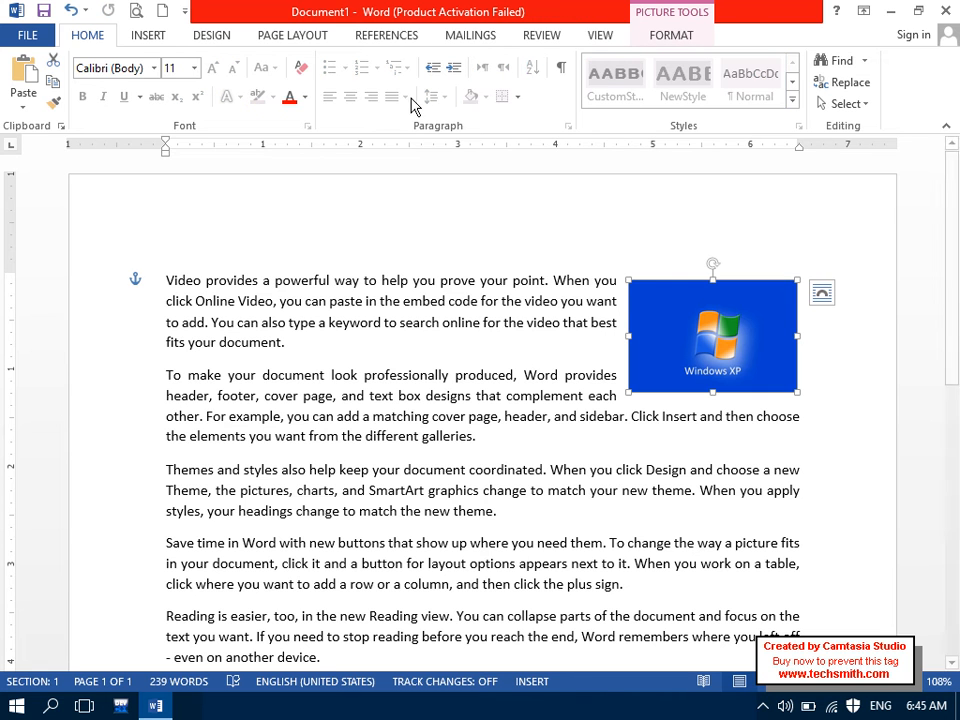
{"action": "left_click", "coordinate": [668, 36]}
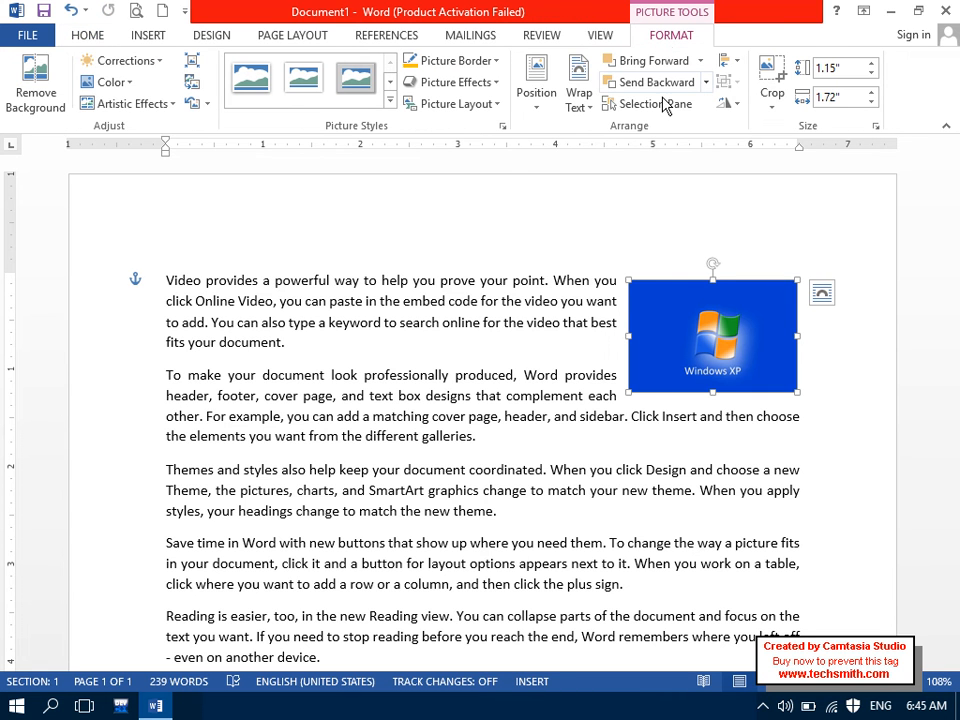
{"action": "left_click", "coordinate": [578, 88]}
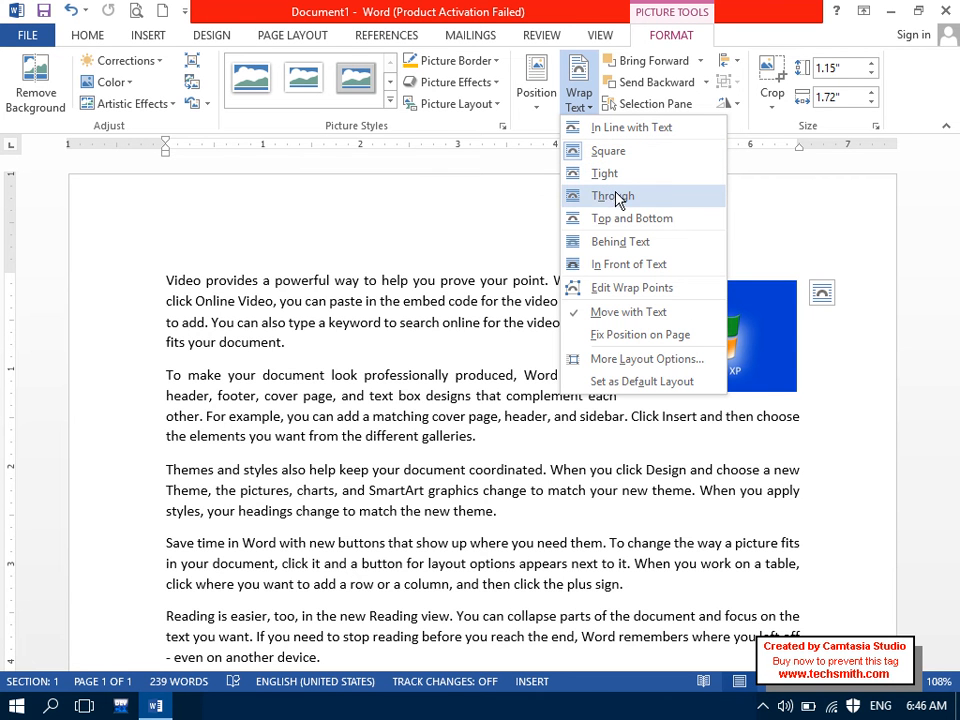
Step: Keep Square wrapping, move the picture into paragraph three, and set it Behind Text
{"action": "left_click", "coordinate": [606, 151]}
{"action": "left_click_drag", "start_coordinate": [713, 337], "coordinate": [493, 461]}
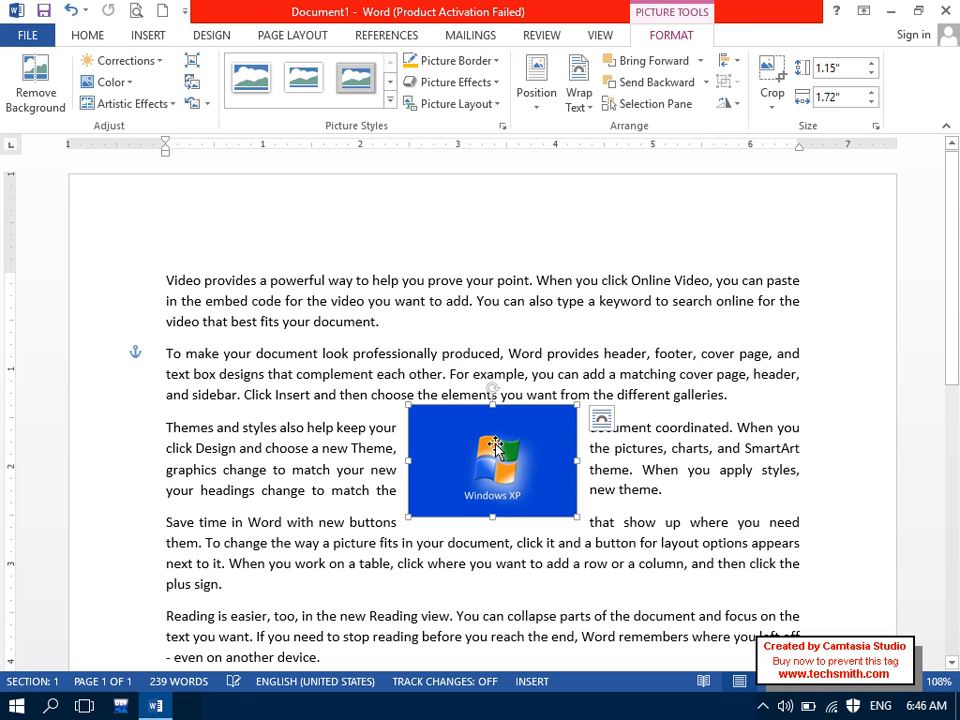
{"action": "left_click", "coordinate": [579, 110]}
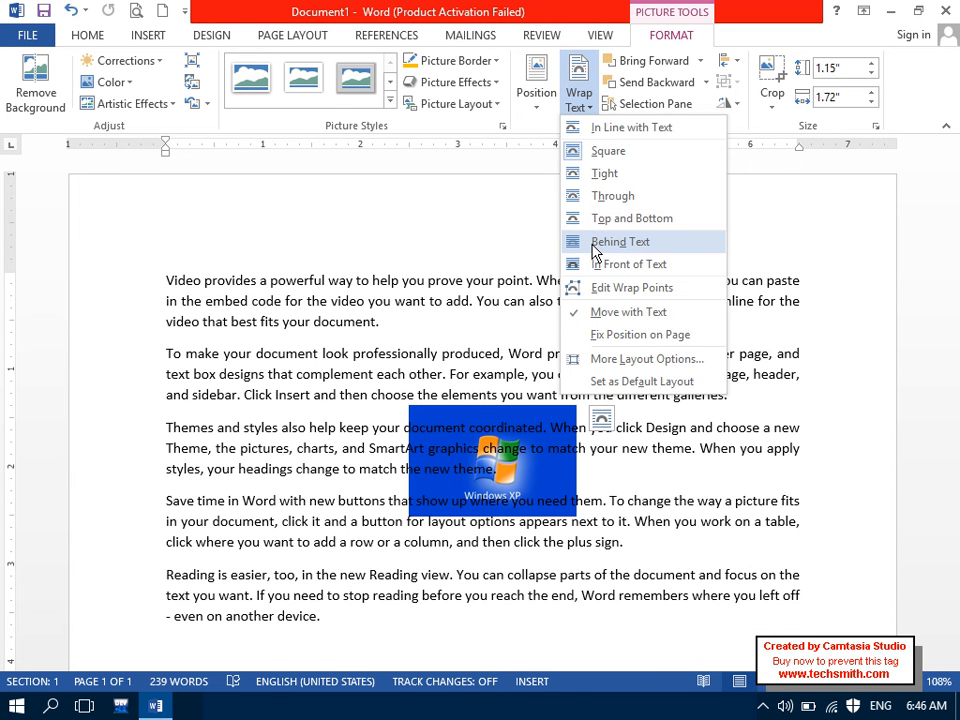
{"action": "left_click", "coordinate": [594, 252]}
Step: Switch the picture to In Front of Text, nudge it up, then return to Square wrapping
{"action": "left_click", "coordinate": [579, 92]}
{"action": "left_click", "coordinate": [598, 268]}
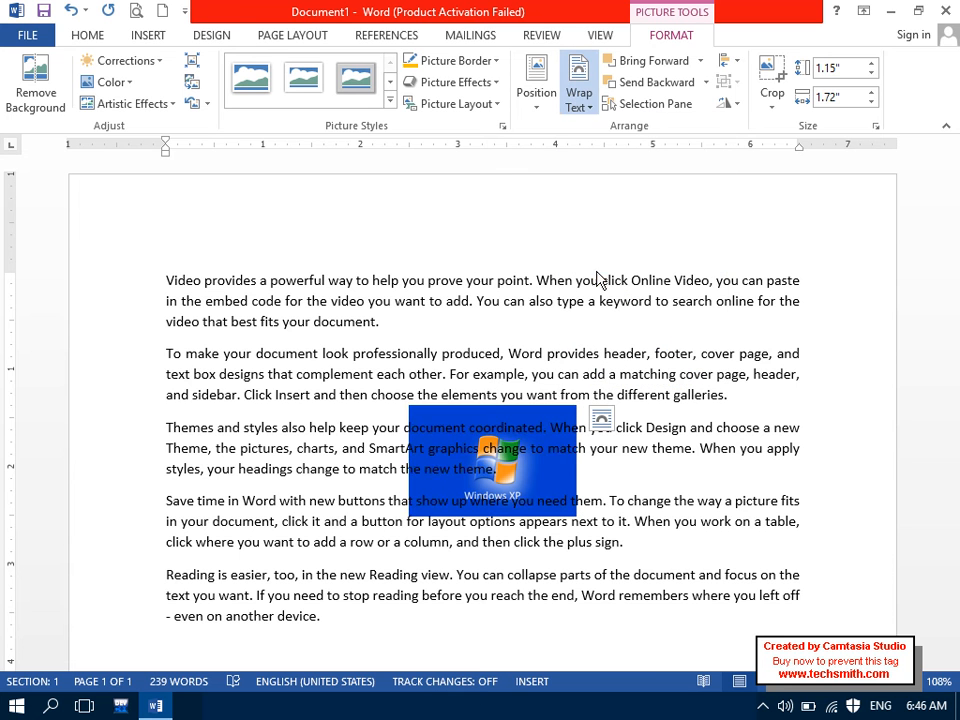
{"action": "left_click_drag", "start_coordinate": [521, 444], "coordinate": [520, 403]}
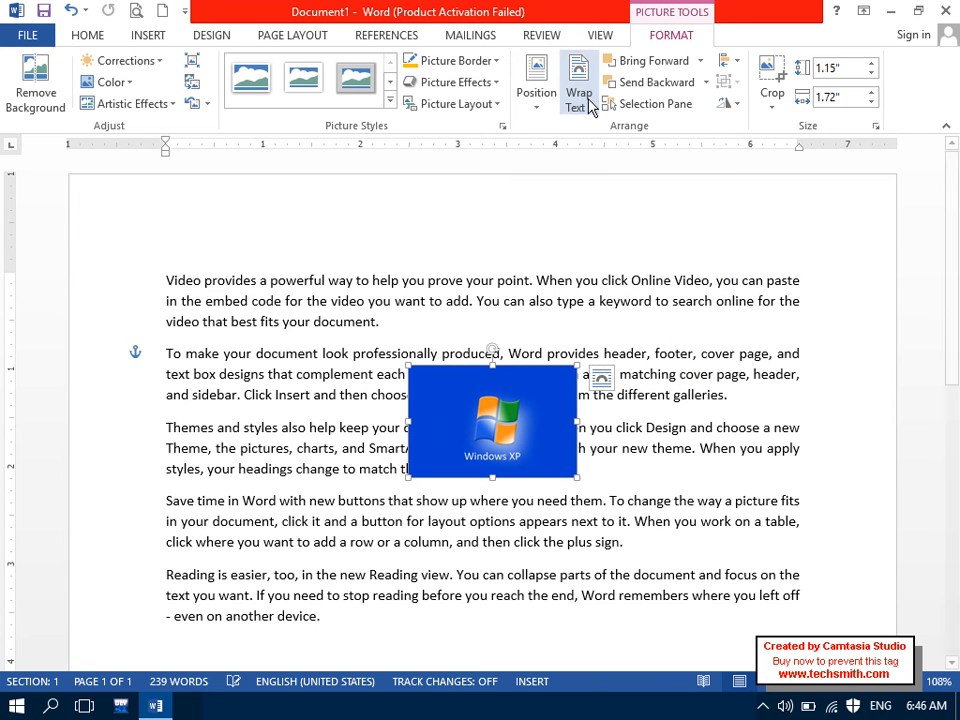
{"action": "left_click", "coordinate": [588, 102]}
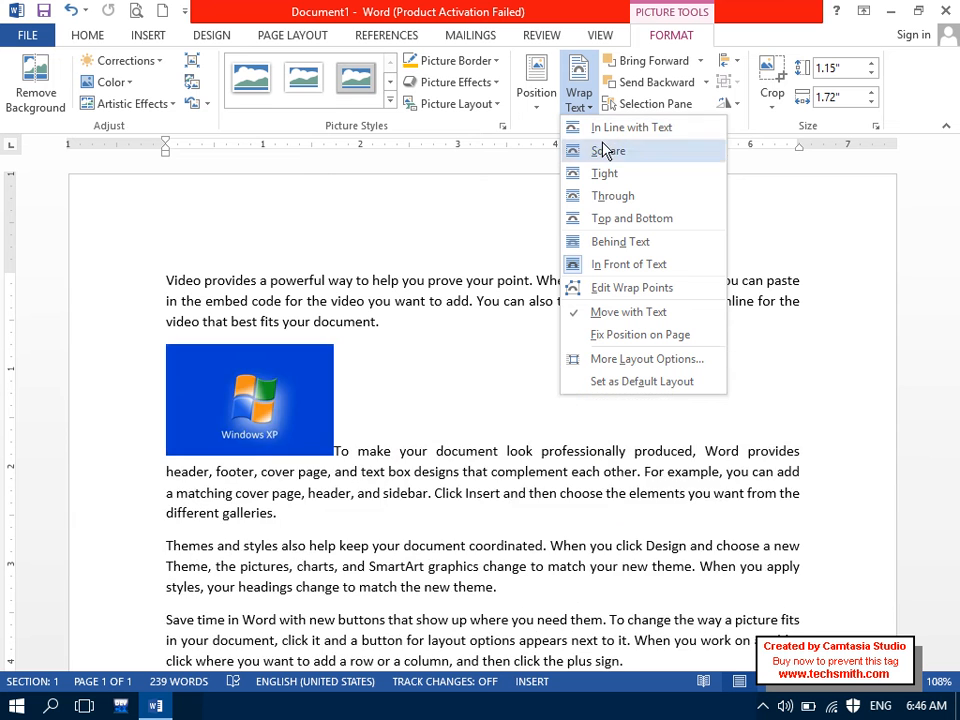
{"action": "left_click", "coordinate": [581, 154]}
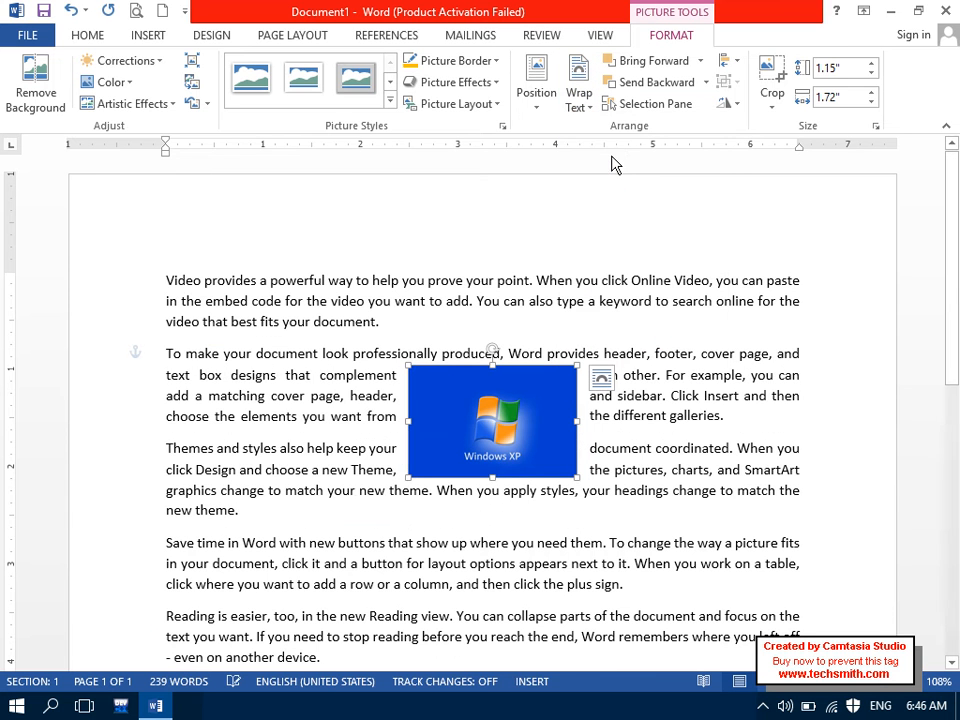
{"action": "left_click", "coordinate": [581, 100]}
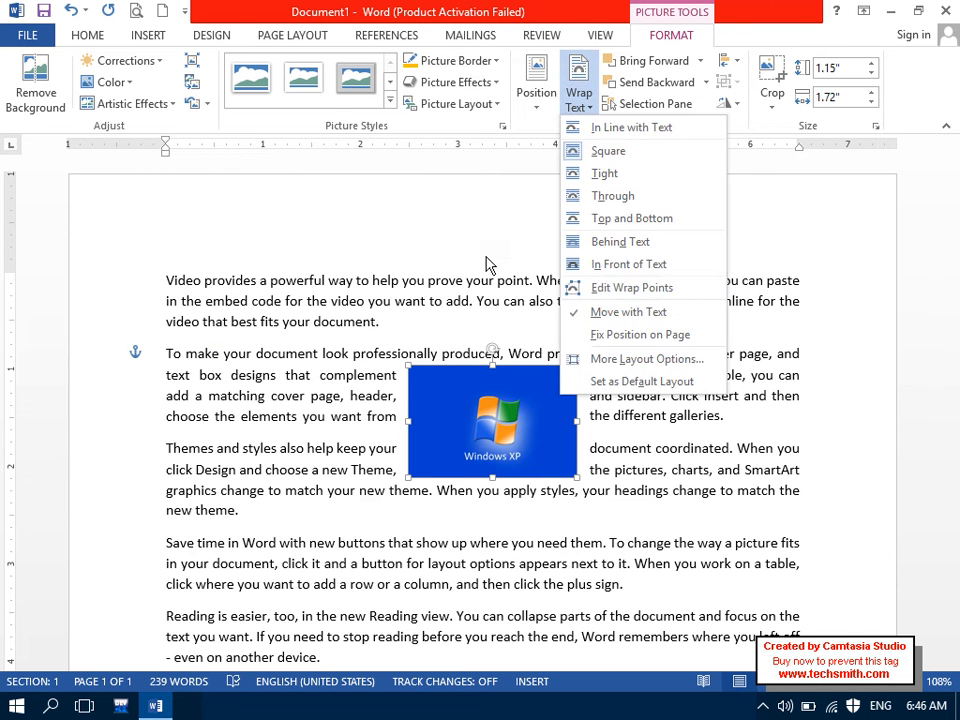
{"action": "left_click", "coordinate": [645, 289]}
{"action": "left_click_drag", "start_coordinate": [574, 367], "coordinate": [644, 341]}
{"action": "left_click_drag", "start_coordinate": [407, 369], "coordinate": [332, 341]}
{"action": "left_click_drag", "start_coordinate": [406, 471], "coordinate": [388, 497]}
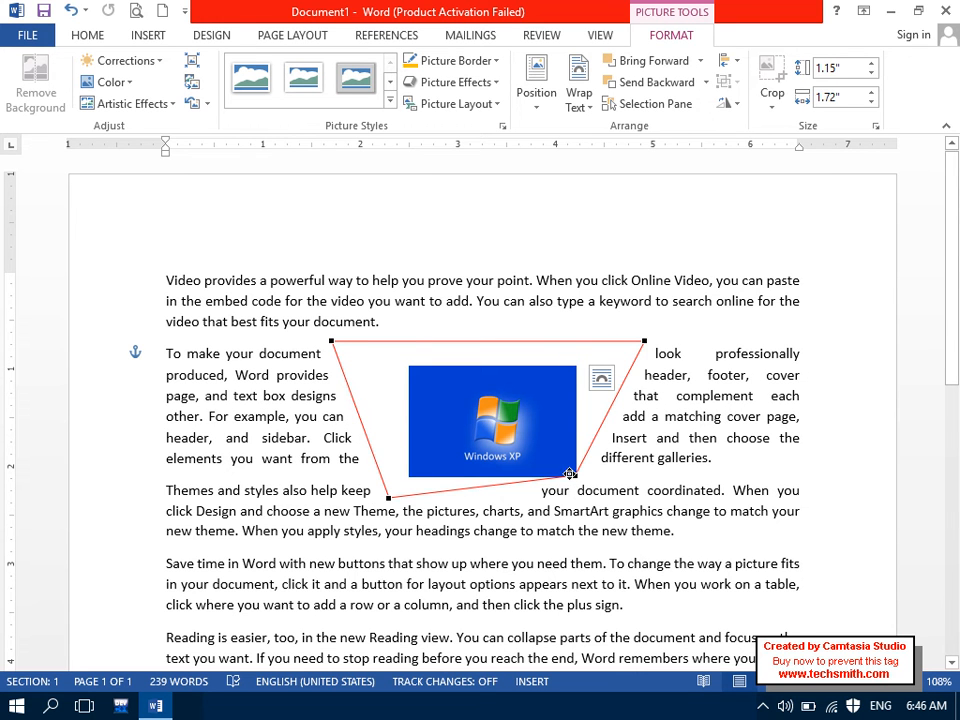
{"action": "left_click_drag", "start_coordinate": [569, 473], "coordinate": [638, 530]}
{"action": "left_click", "coordinate": [563, 600]}
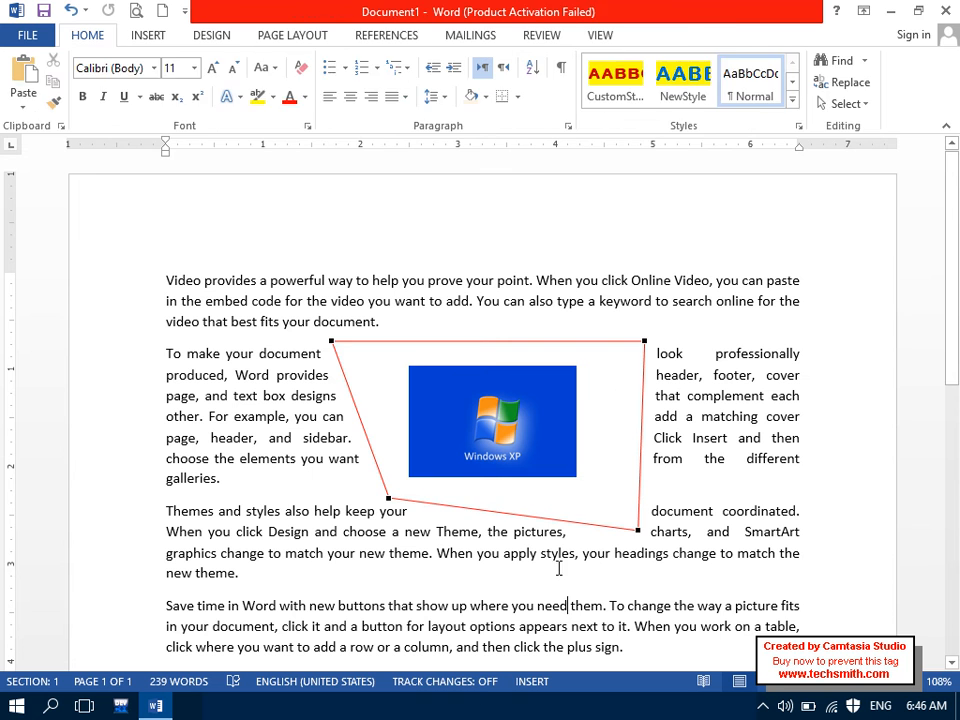
{"action": "left_click", "coordinate": [512, 437]}
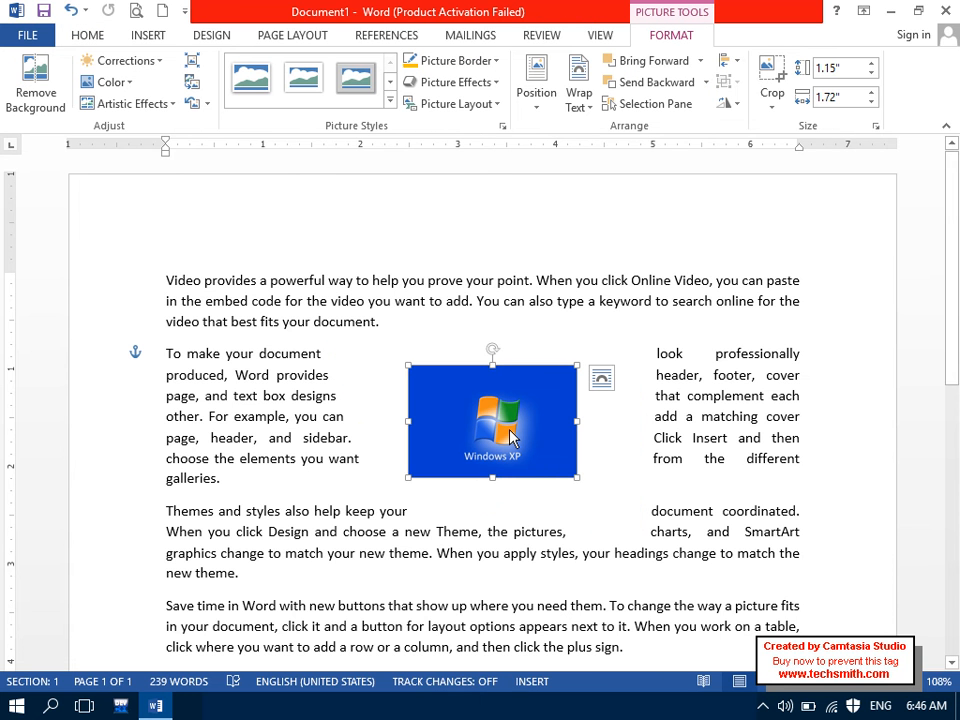
{"action": "key", "text": "ctrl+z"}
{"action": "key", "text": "ctrl+z"}
{"action": "key", "text": "ctrl+z"}
{"action": "key", "text": "ctrl+z"}
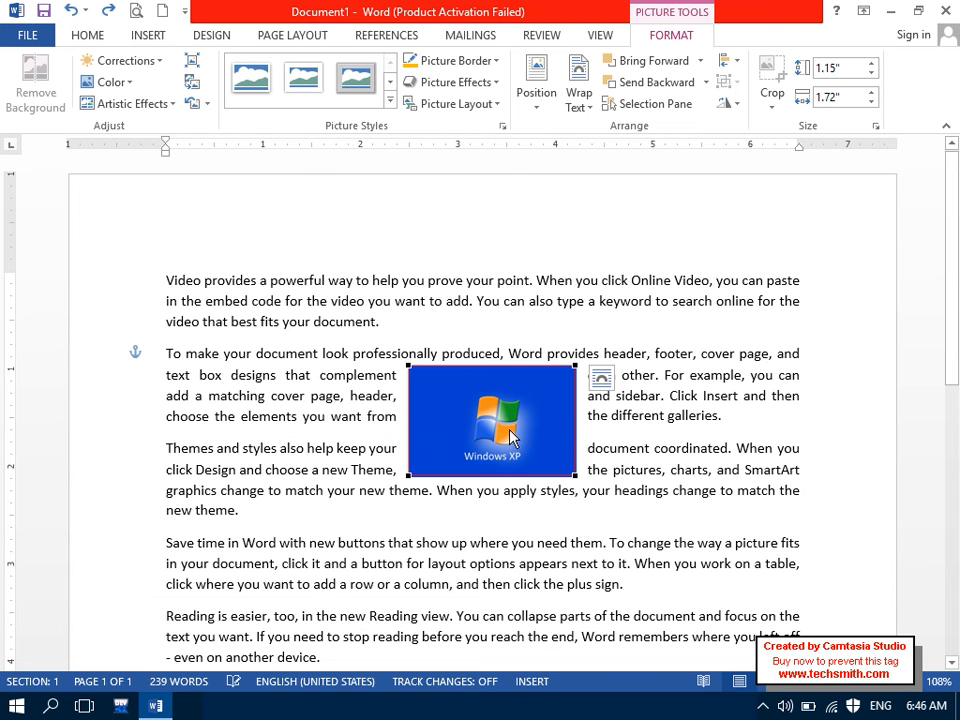
{"action": "left_click", "coordinate": [511, 308]}
{"action": "left_click", "coordinate": [496, 424]}
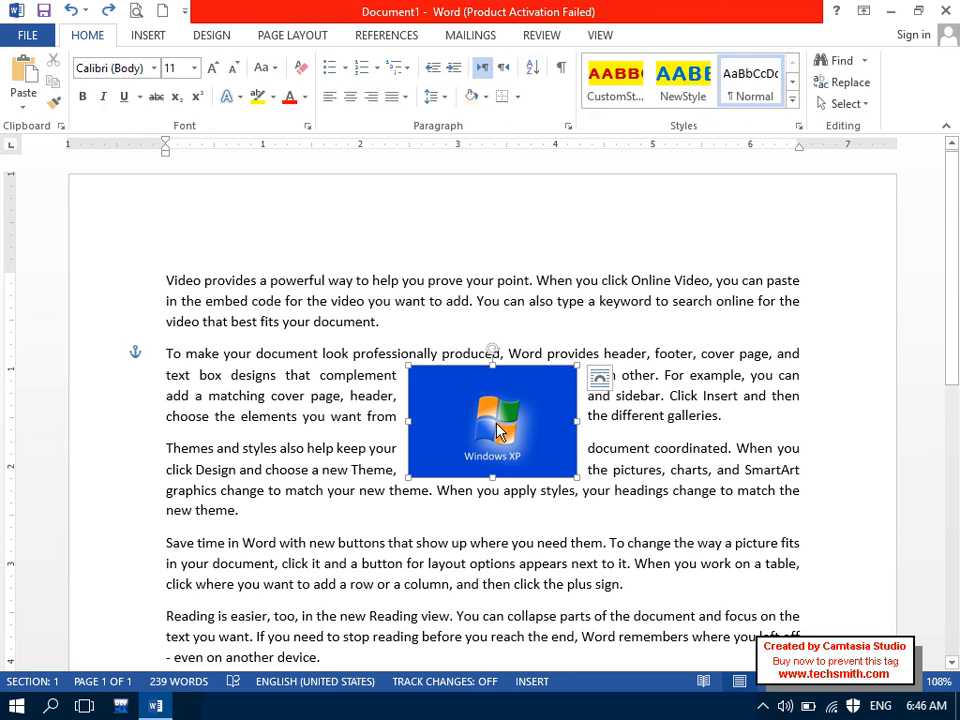
{"action": "left_click", "coordinate": [577, 92]}
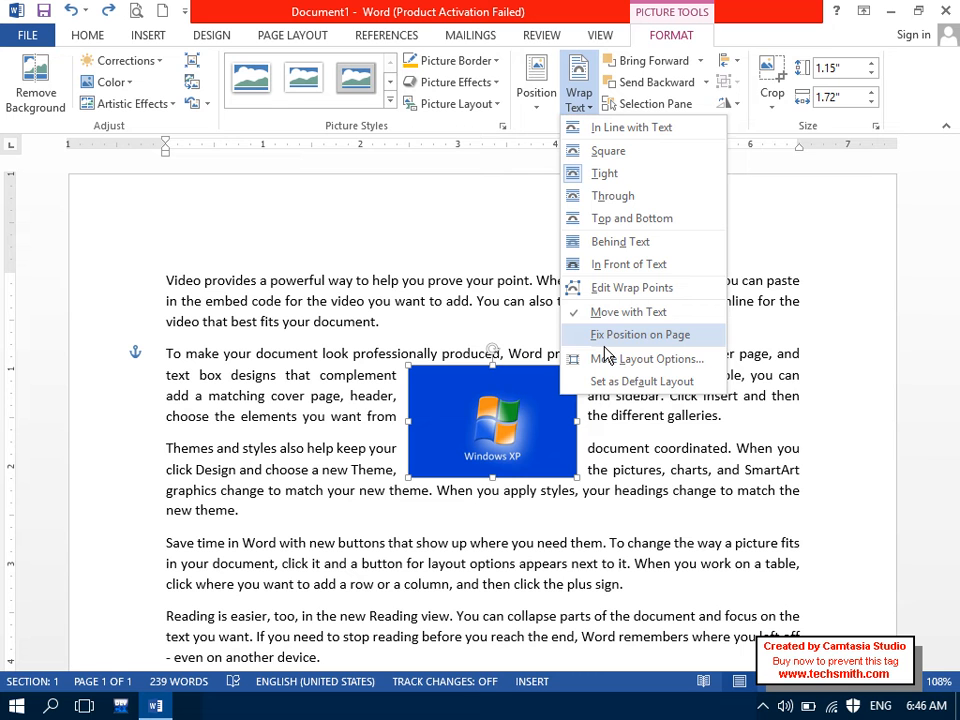
Step: Move the picture beside the first paragraph, toggling Fix Position on Page, then Move with Text
{"action": "left_click", "coordinate": [491, 395]}
{"action": "left_click_drag", "start_coordinate": [491, 395], "coordinate": [657, 339]}
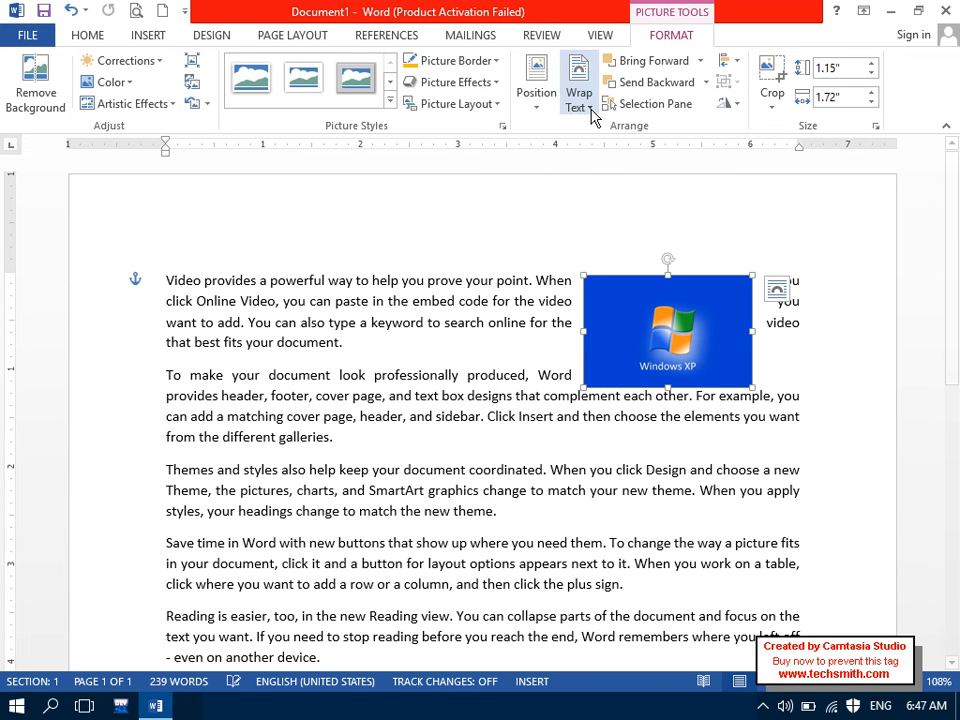
{"action": "left_click", "coordinate": [576, 106]}
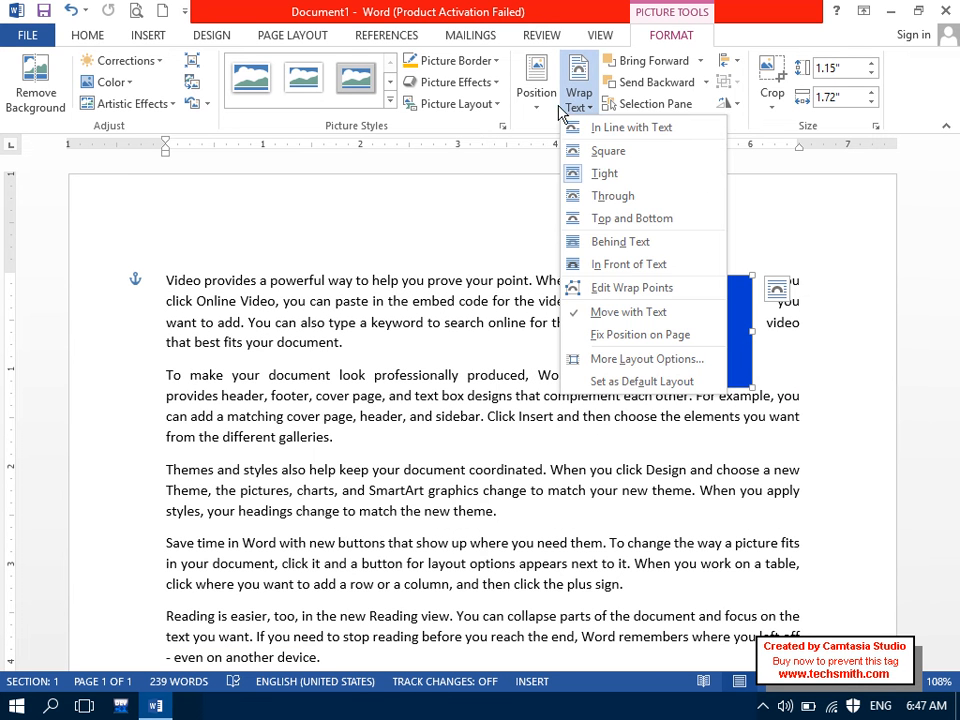
{"action": "left_click", "coordinate": [612, 336]}
{"action": "left_click_drag", "start_coordinate": [690, 322], "coordinate": [719, 325]}
{"action": "left_click", "coordinate": [582, 100]}
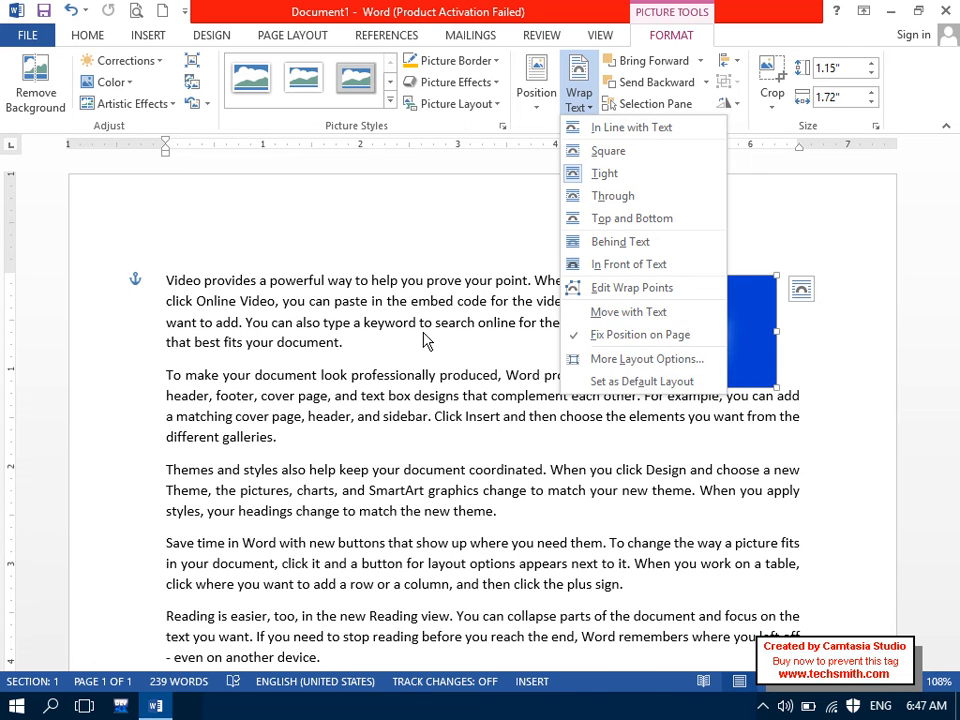
{"action": "left_click", "coordinate": [600, 312]}
Step: Reapply Square wrapping, shift the picture among the paragraphs, and delete it
{"action": "left_click", "coordinate": [572, 108]}
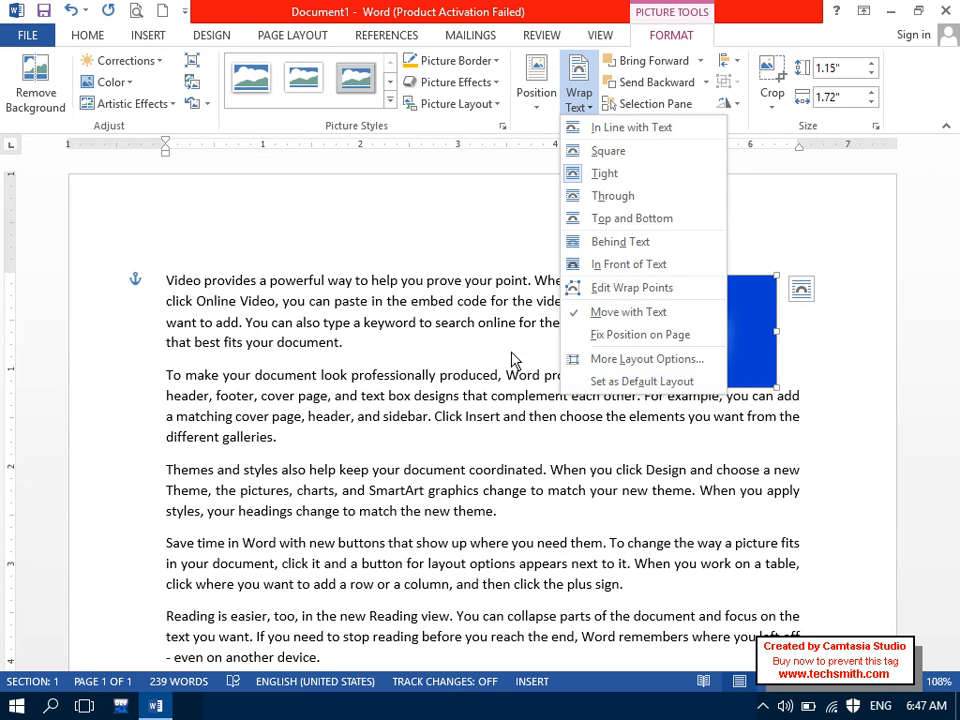
{"action": "left_click", "coordinate": [568, 155]}
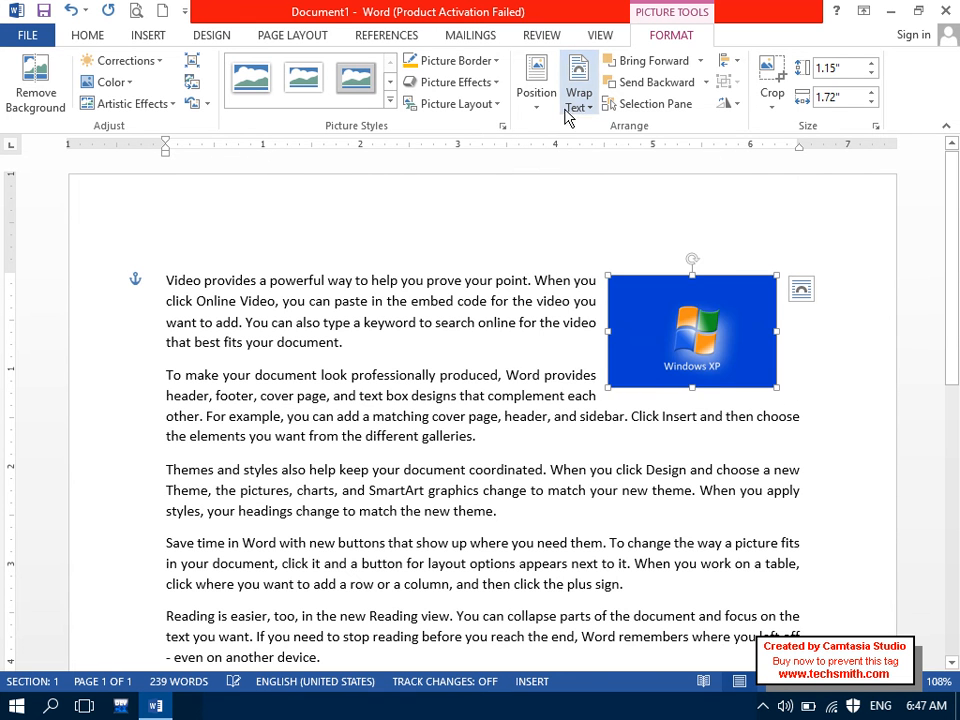
{"action": "left_click", "coordinate": [574, 100]}
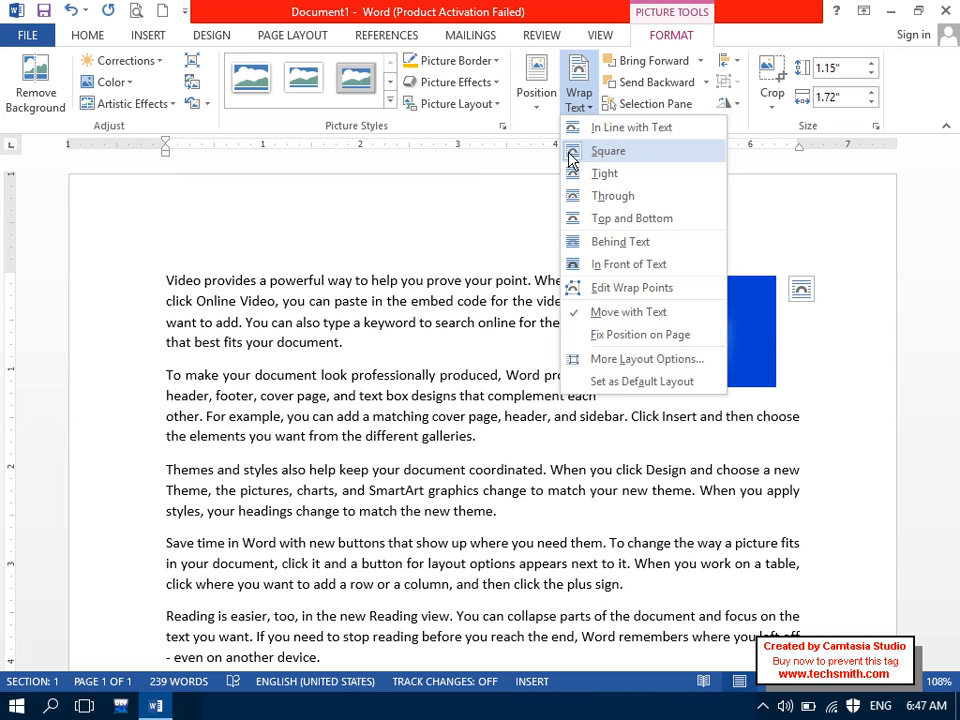
{"action": "left_click", "coordinate": [613, 394]}
{"action": "left_click_drag", "start_coordinate": [697, 356], "coordinate": [680, 382]}
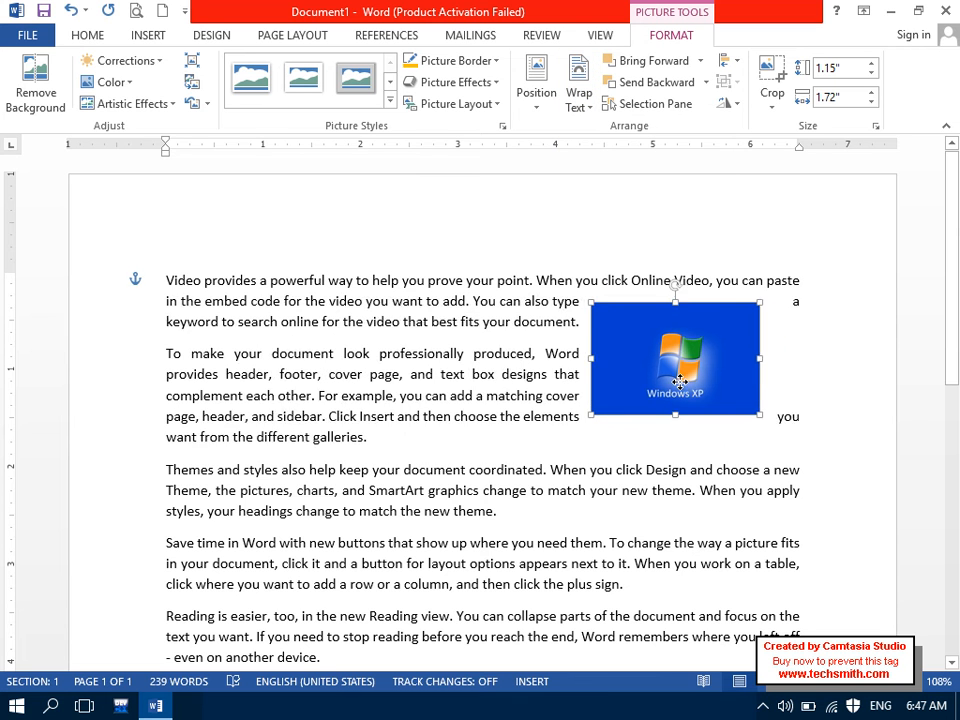
{"action": "key", "text": "Delete"}
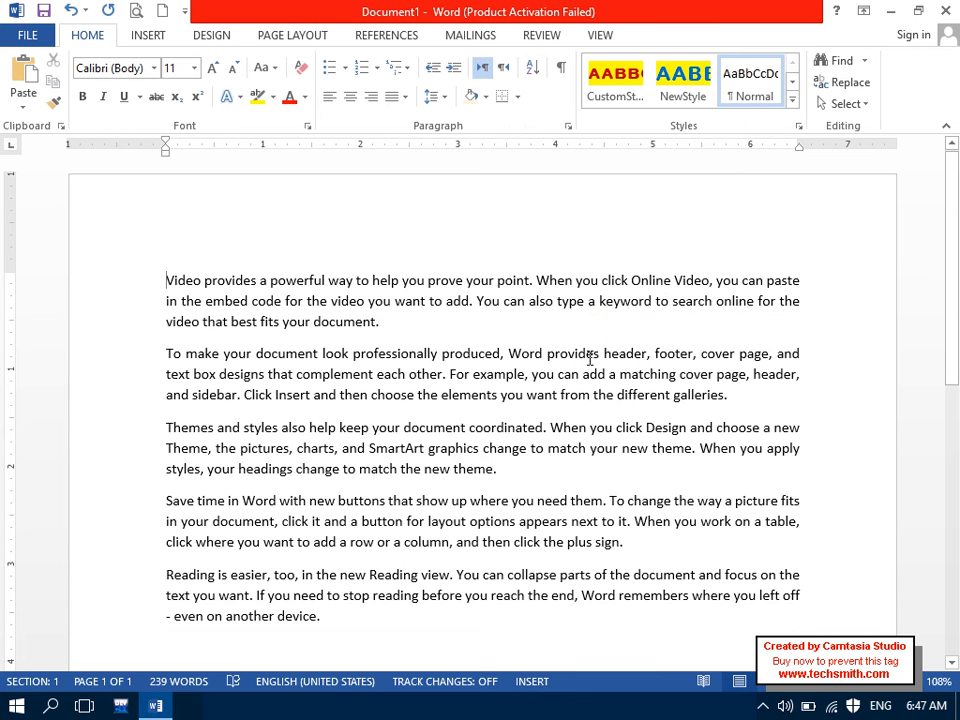
Step: Insert Cable.PNG from the MCSE 2012 Materials folder
{"action": "left_click", "coordinate": [148, 35]}
{"action": "left_click", "coordinate": [172, 92]}
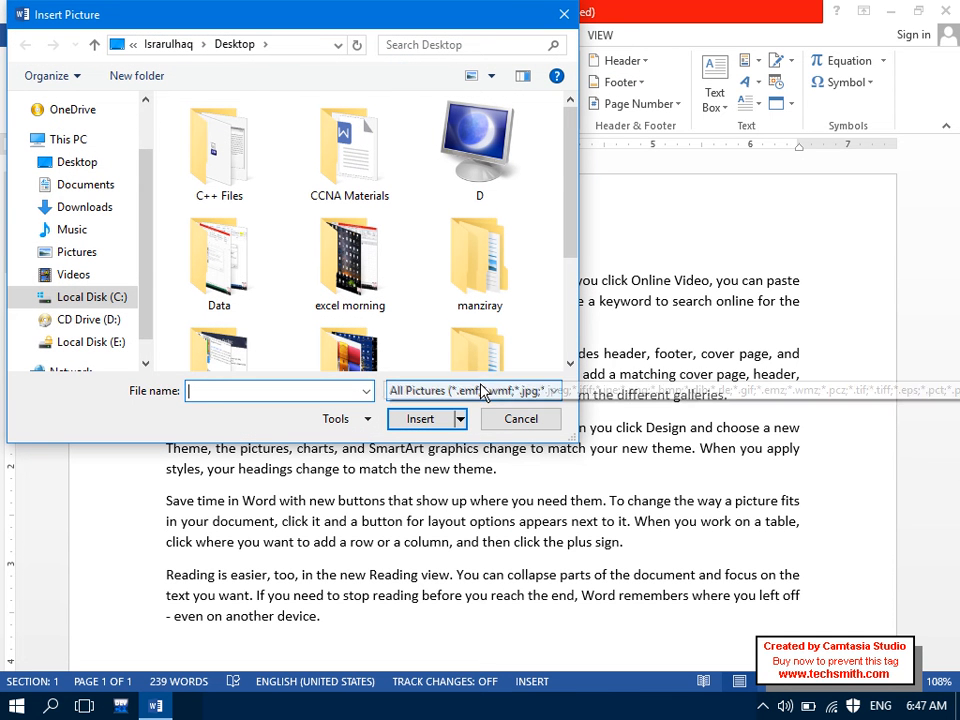
{"action": "left_click_drag", "start_coordinate": [567, 238], "coordinate": [578, 383]}
{"action": "left_click", "coordinate": [505, 320]}
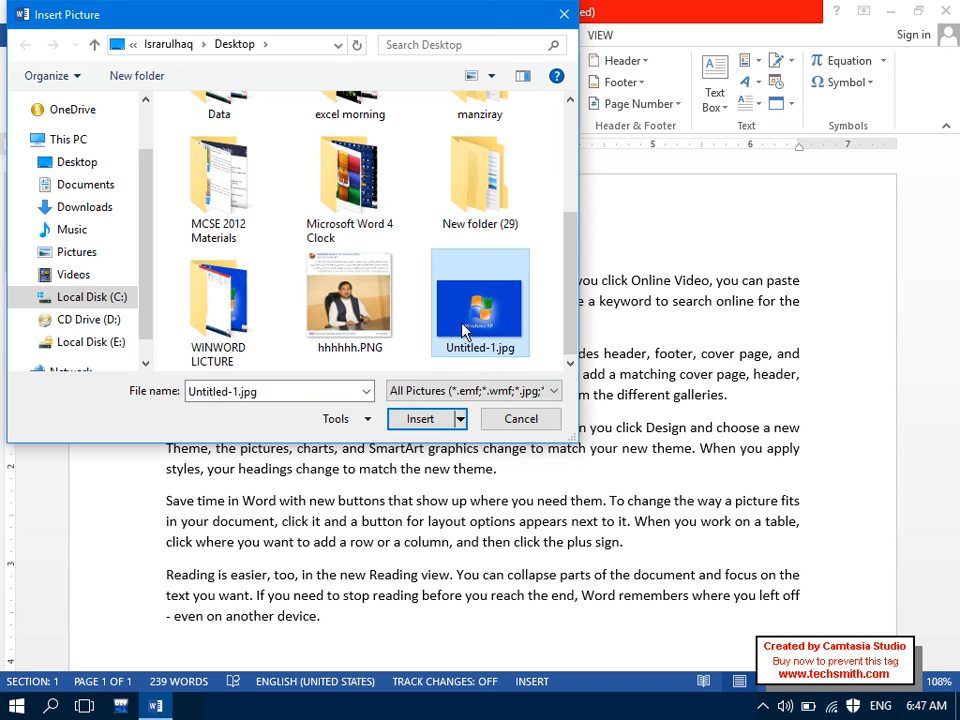
{"action": "left_click", "coordinate": [253, 215]}
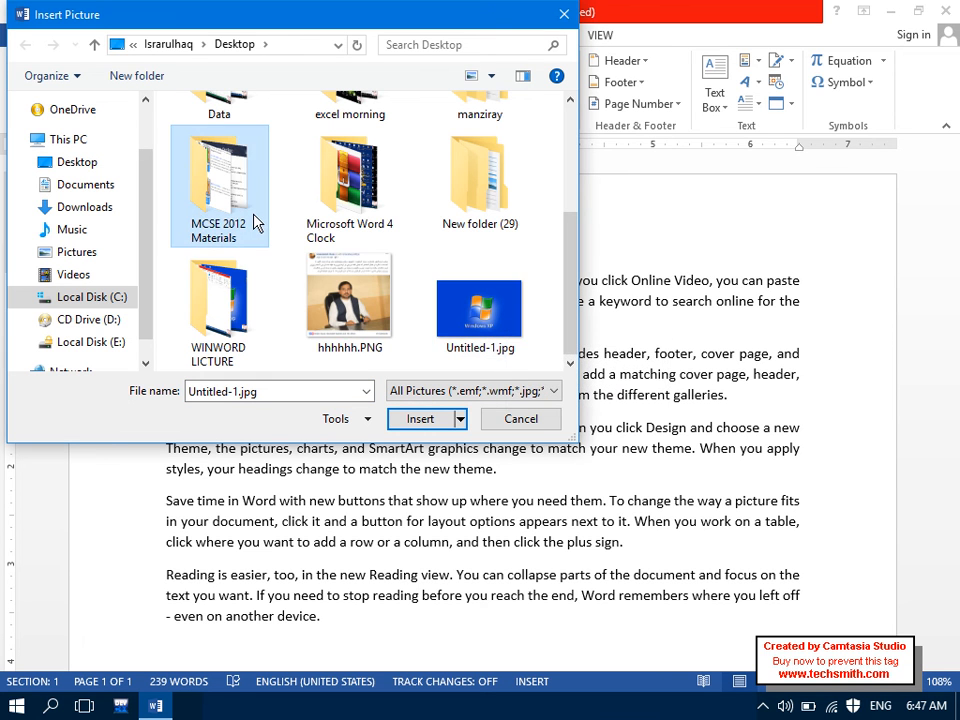
{"action": "double_click", "coordinate": [253, 215]}
{"action": "left_click", "coordinate": [203, 157]}
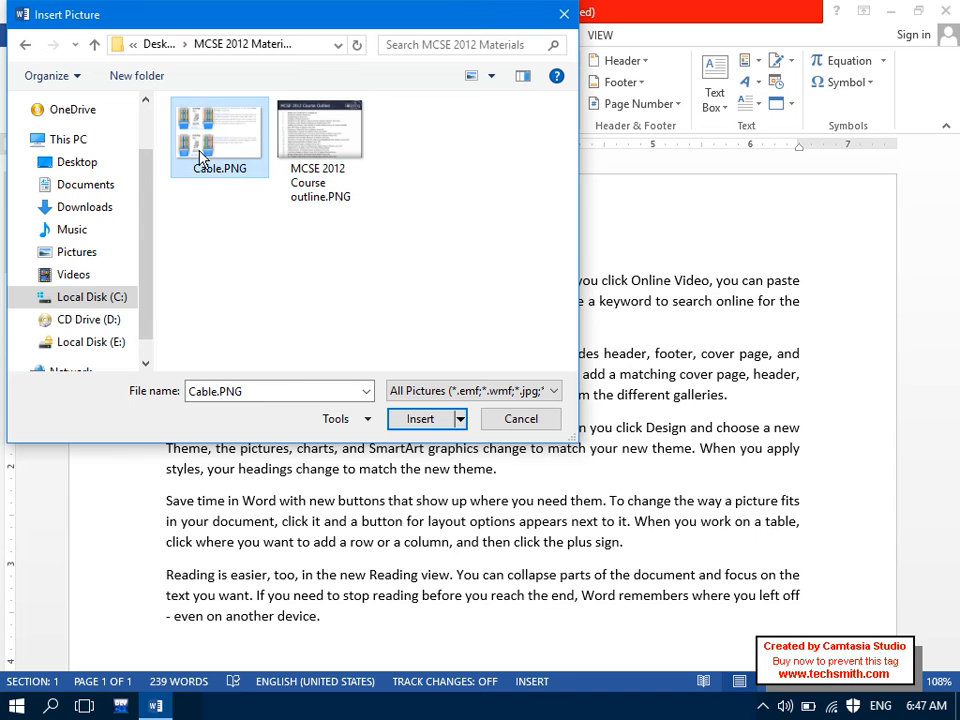
{"action": "left_click", "coordinate": [311, 159]}
{"action": "left_click", "coordinate": [240, 157]}
{"action": "double_click", "coordinate": [240, 157]}
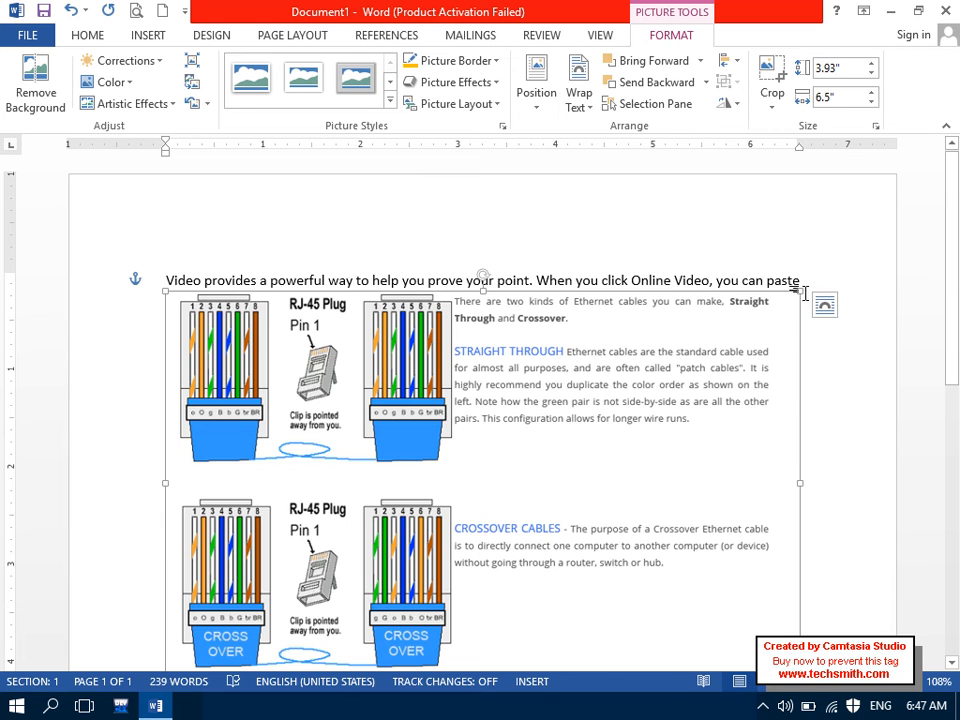
Step: Discard the cable diagram, restore the Windows XP picture, and drag it to the top right
{"action": "left_click_drag", "start_coordinate": [351, 507], "coordinate": [697, 311]}
{"action": "key", "text": "Delete"}
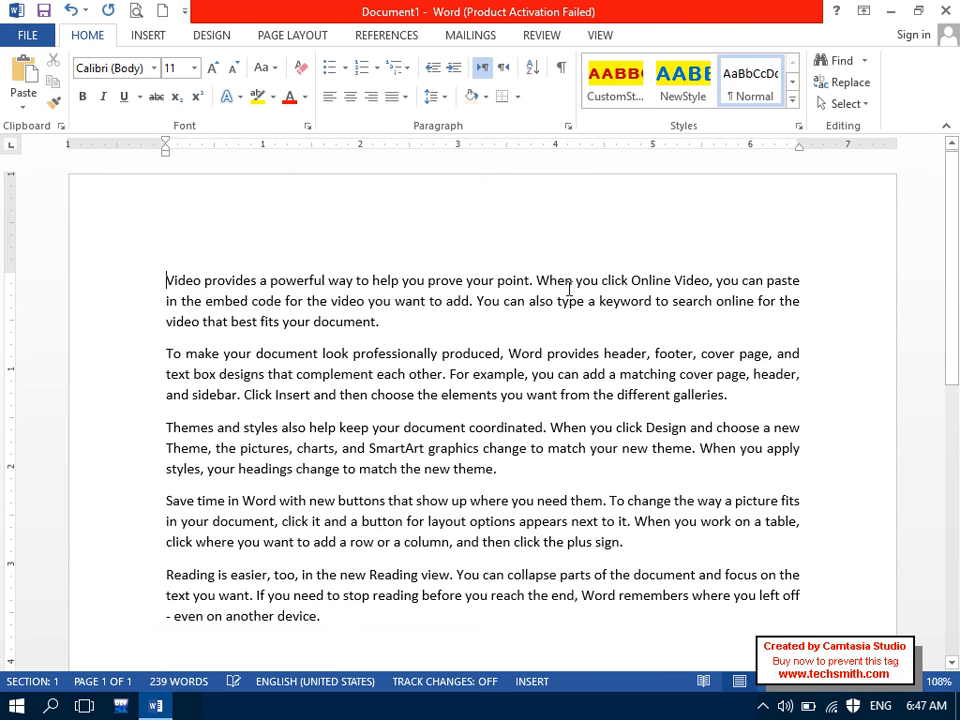
{"action": "key", "text": "ctrl+z"}
{"action": "key", "text": "ctrl+z"}
{"action": "key", "text": "ctrl+z"}
{"action": "key", "text": "ctrl+z"}
{"action": "key", "text": "ctrl+z"}
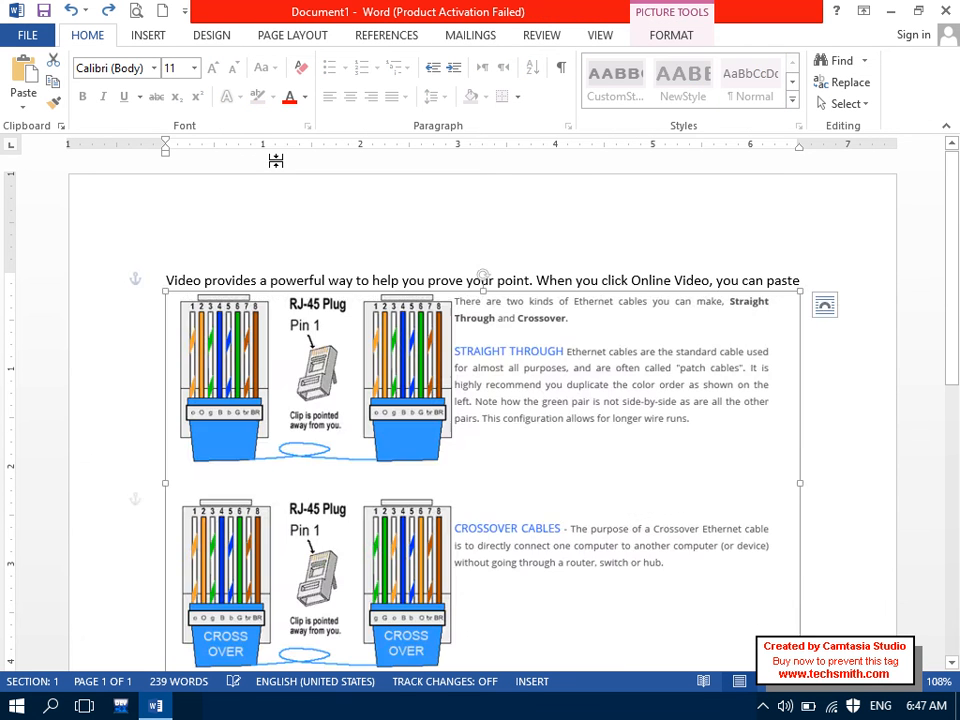
{"action": "left_click_drag", "start_coordinate": [708, 401], "coordinate": [735, 343]}
{"action": "left_click", "coordinate": [684, 37]}
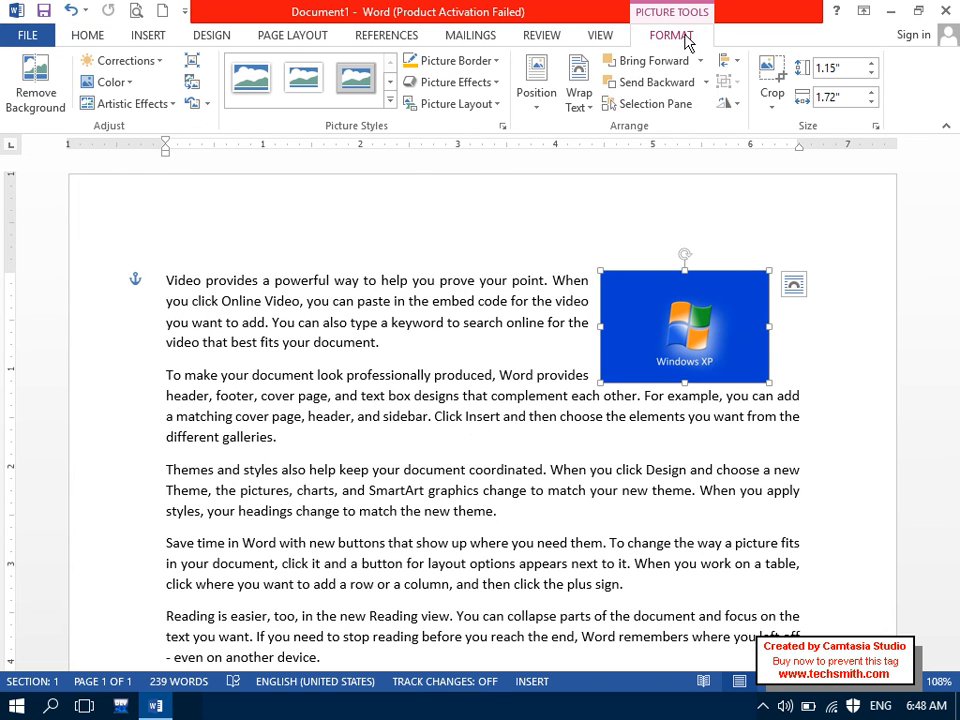
{"action": "left_click", "coordinate": [588, 104]}
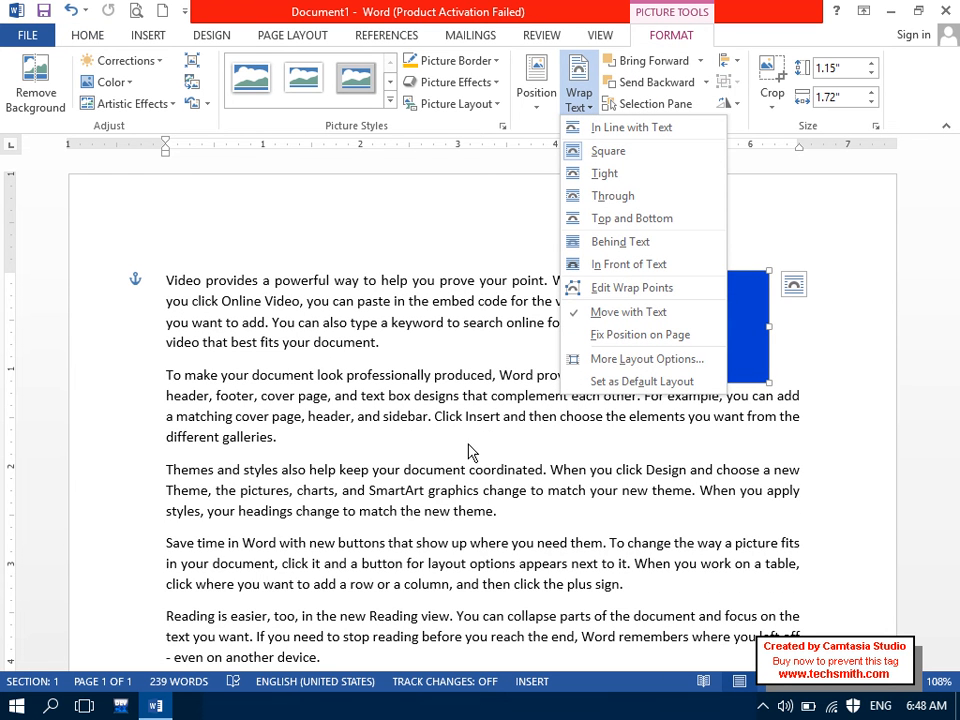
{"action": "left_click", "coordinate": [568, 360]}
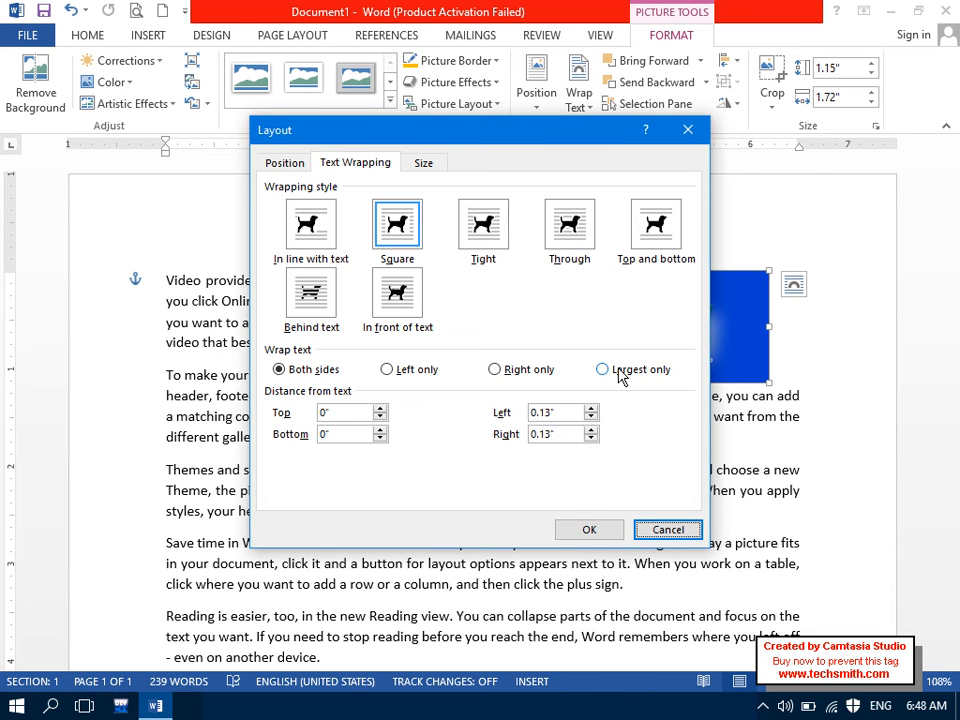
{"action": "left_click", "coordinate": [666, 529]}
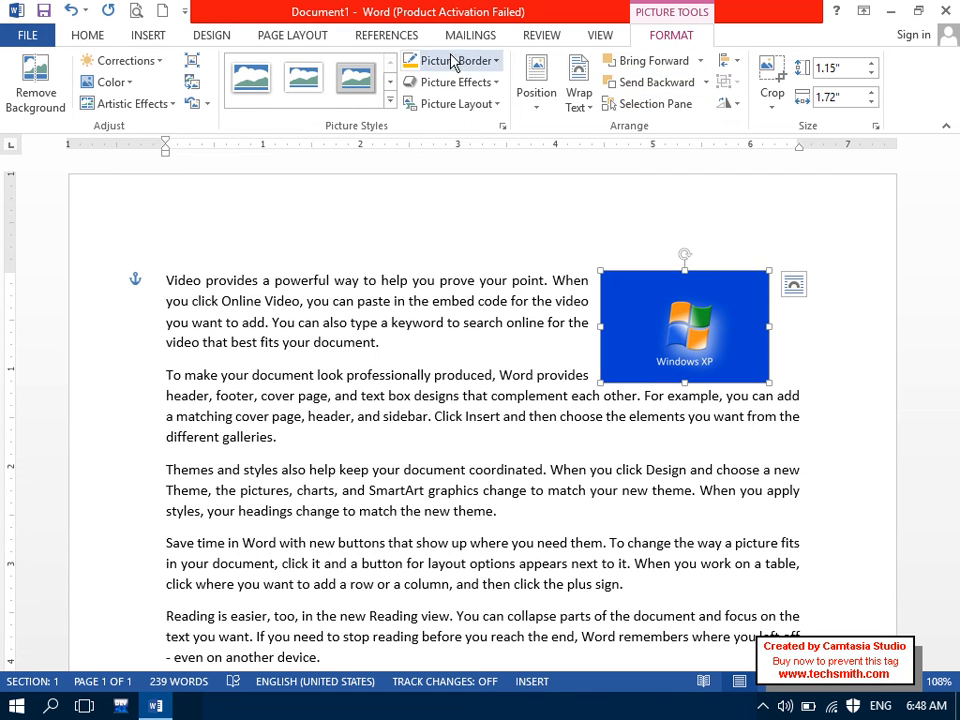
{"action": "left_click", "coordinate": [297, 45]}
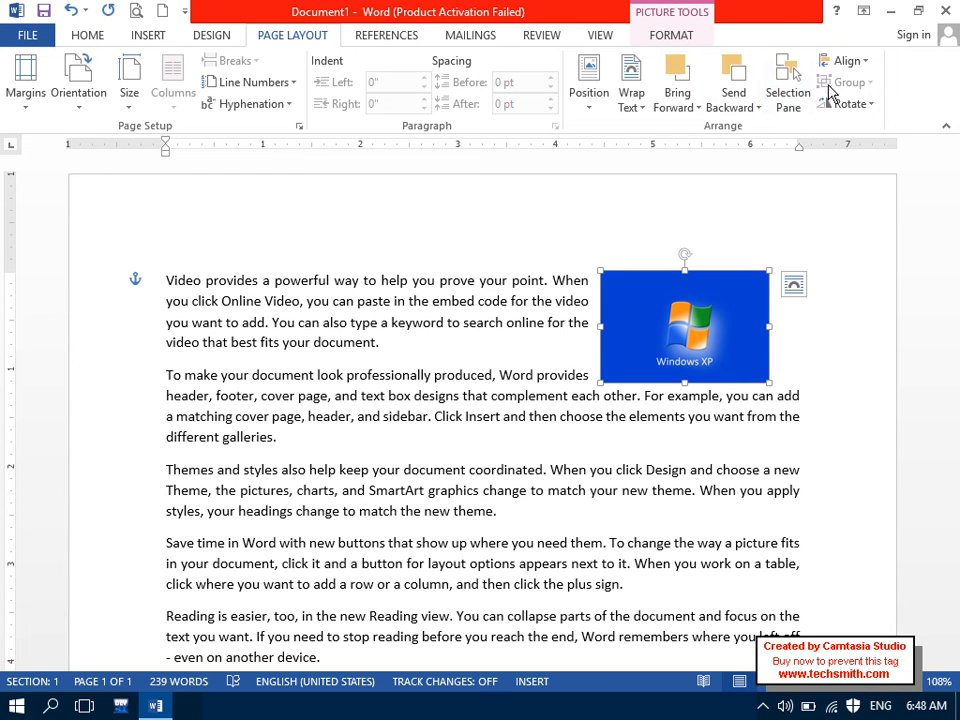
{"action": "left_click", "coordinate": [671, 36]}
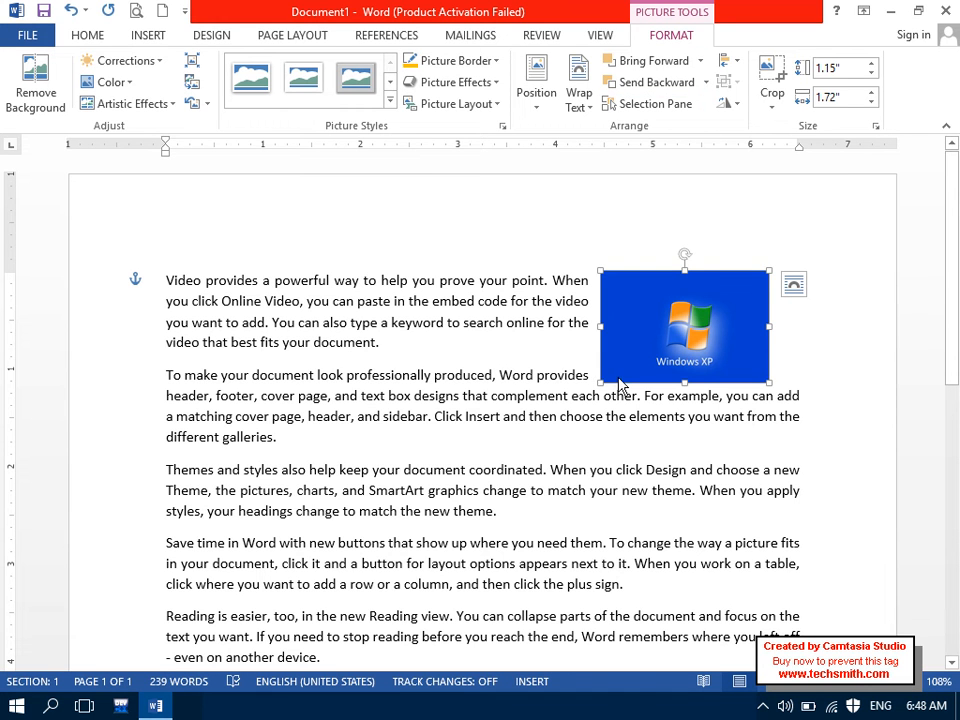
Step: Enlarge the picture to 2.28 by 3.41 inches, crop it around the logo, then undo the crop
{"action": "left_click_drag", "start_coordinate": [597, 383], "coordinate": [455, 445]}
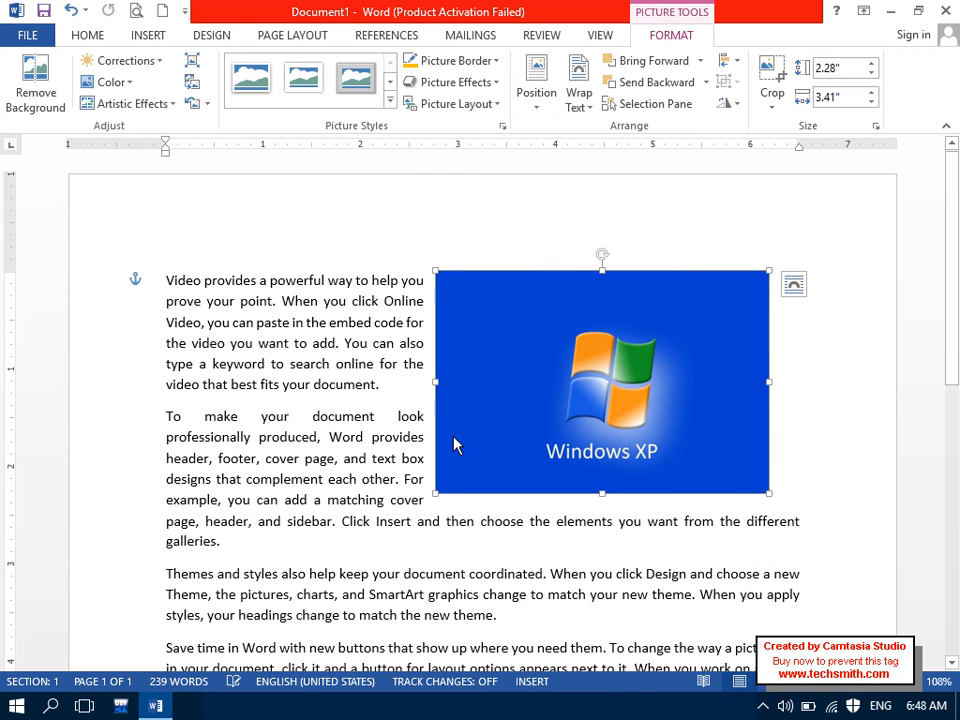
{"action": "left_click", "coordinate": [778, 104]}
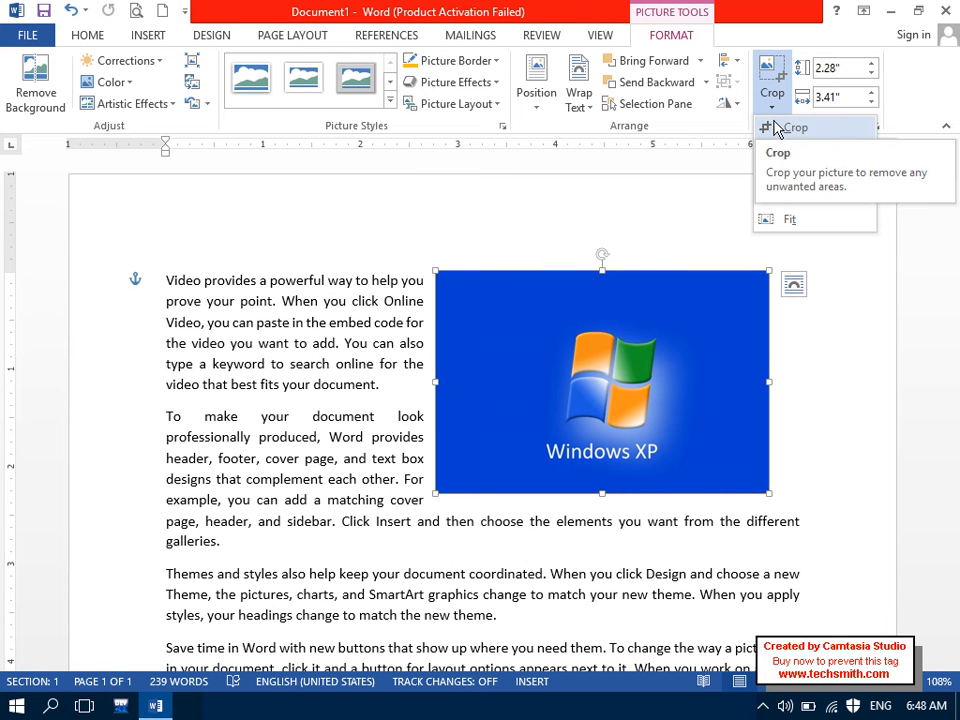
{"action": "left_click", "coordinate": [776, 128]}
{"action": "left_click_drag", "start_coordinate": [762, 277], "coordinate": [665, 325]}
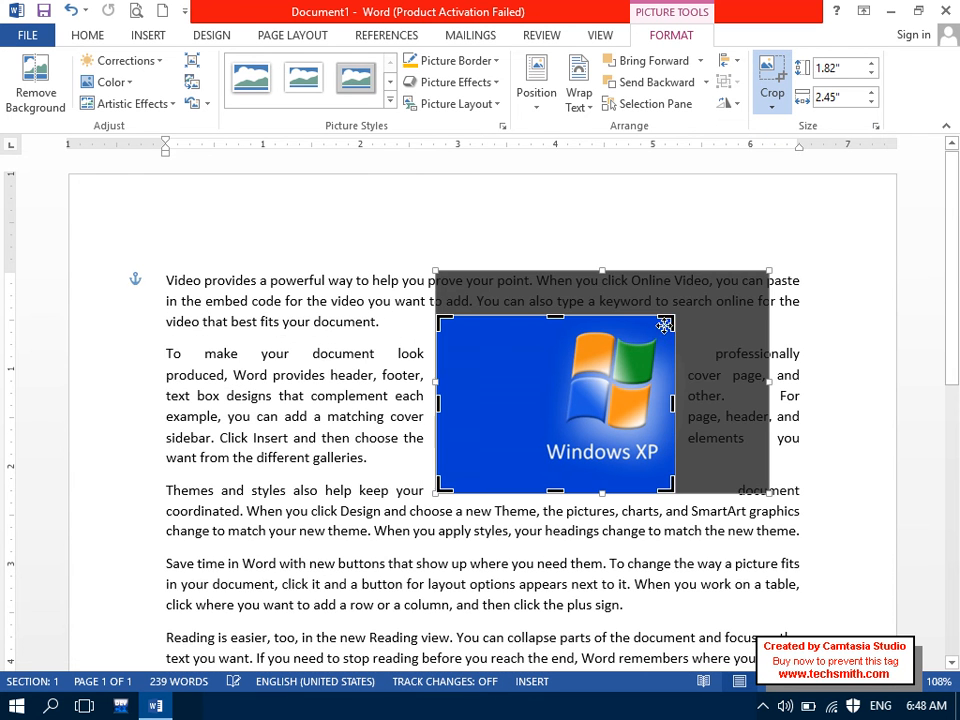
{"action": "left_click_drag", "start_coordinate": [442, 483], "coordinate": [542, 464]}
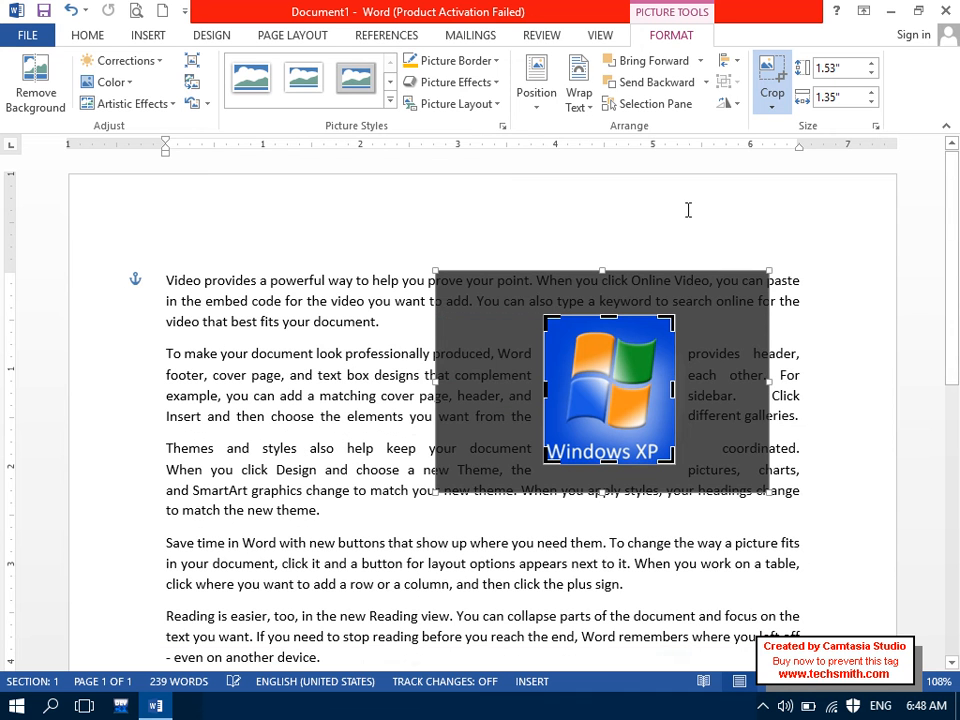
{"action": "left_click", "coordinate": [771, 82]}
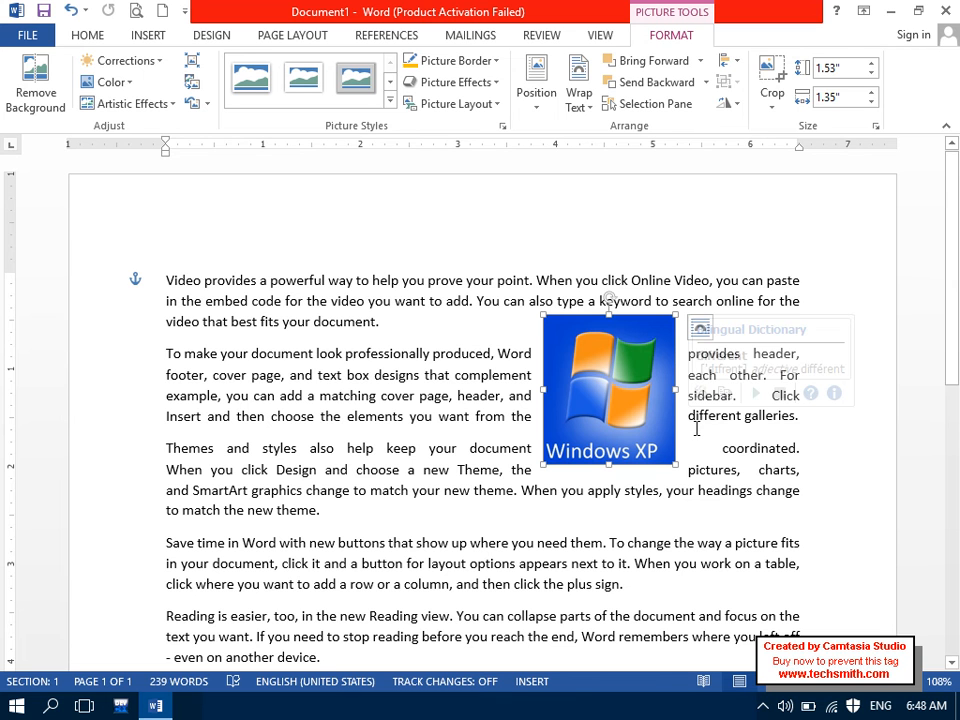
{"action": "key", "text": "ctrl+z"}
{"action": "key", "text": "ctrl+z"}
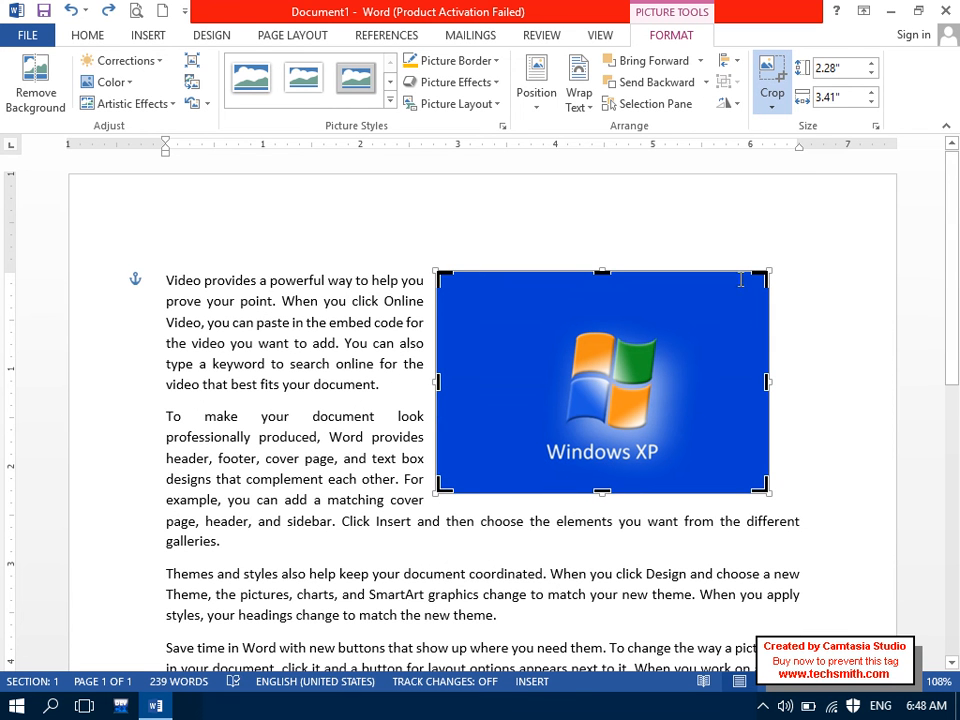
{"action": "left_click", "coordinate": [767, 82]}
{"action": "left_click", "coordinate": [769, 110]}
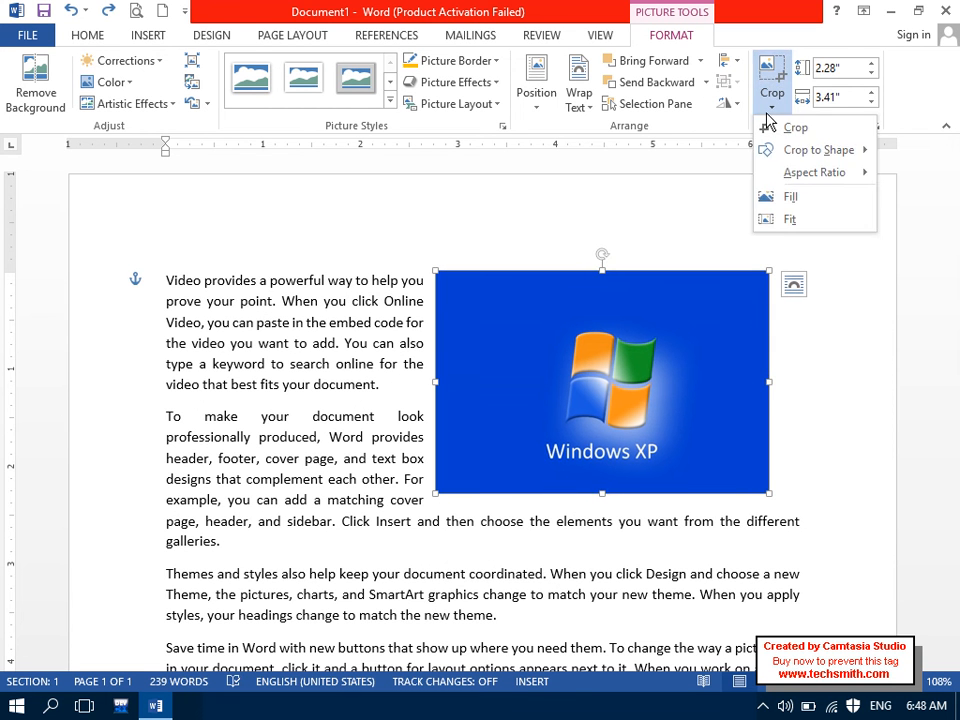
{"action": "mouse_move", "coordinate": [822, 152]}
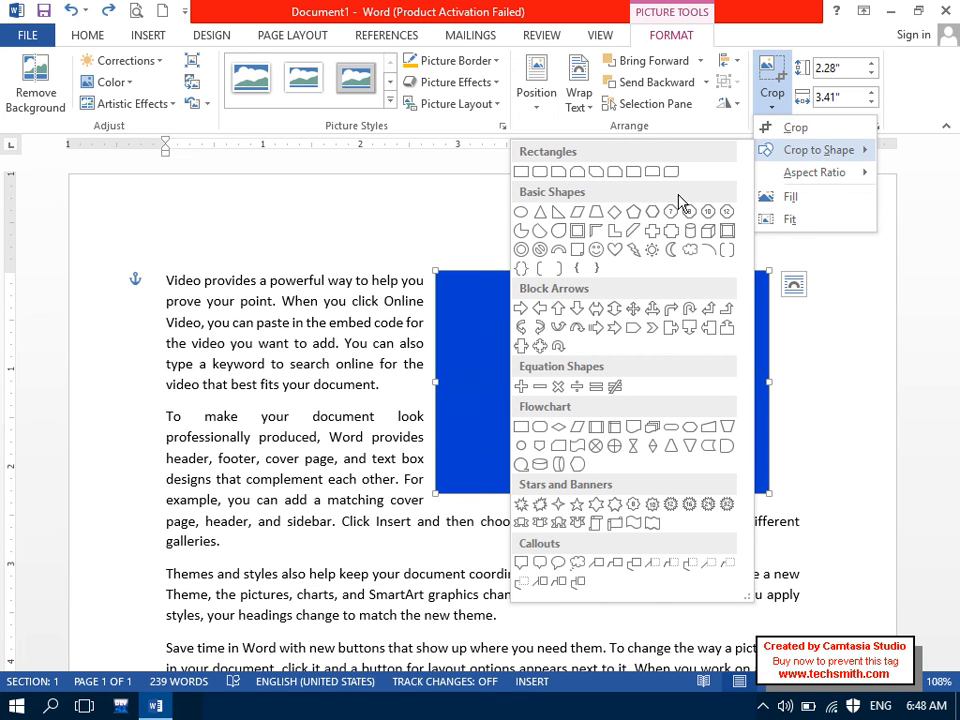
{"action": "left_click", "coordinate": [634, 211]}
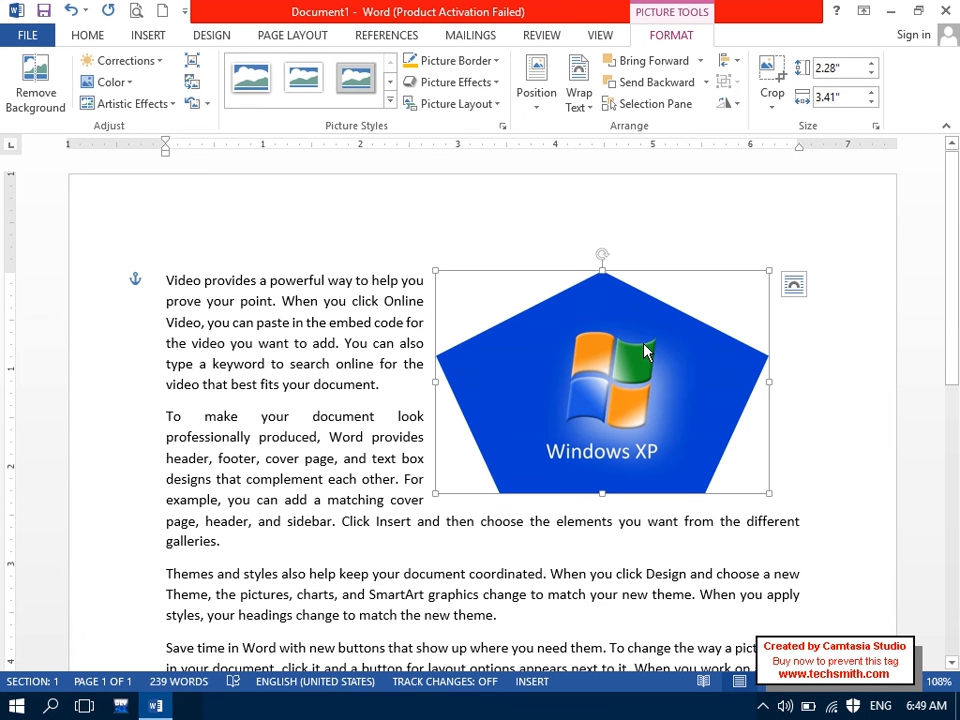
{"action": "left_click", "coordinate": [771, 106]}
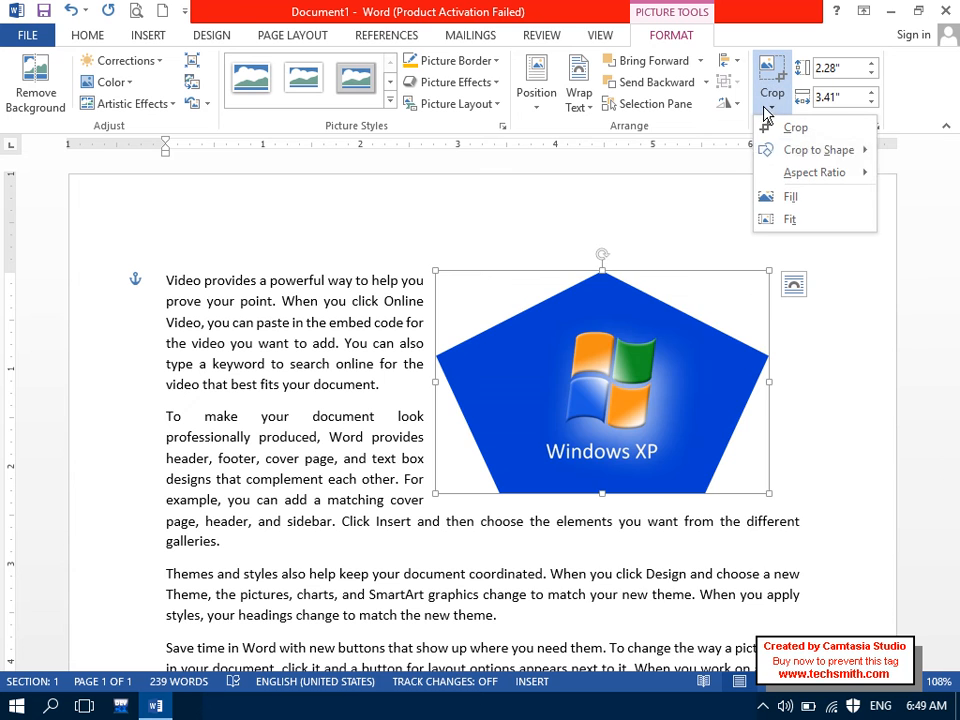
{"action": "mouse_move", "coordinate": [778, 149]}
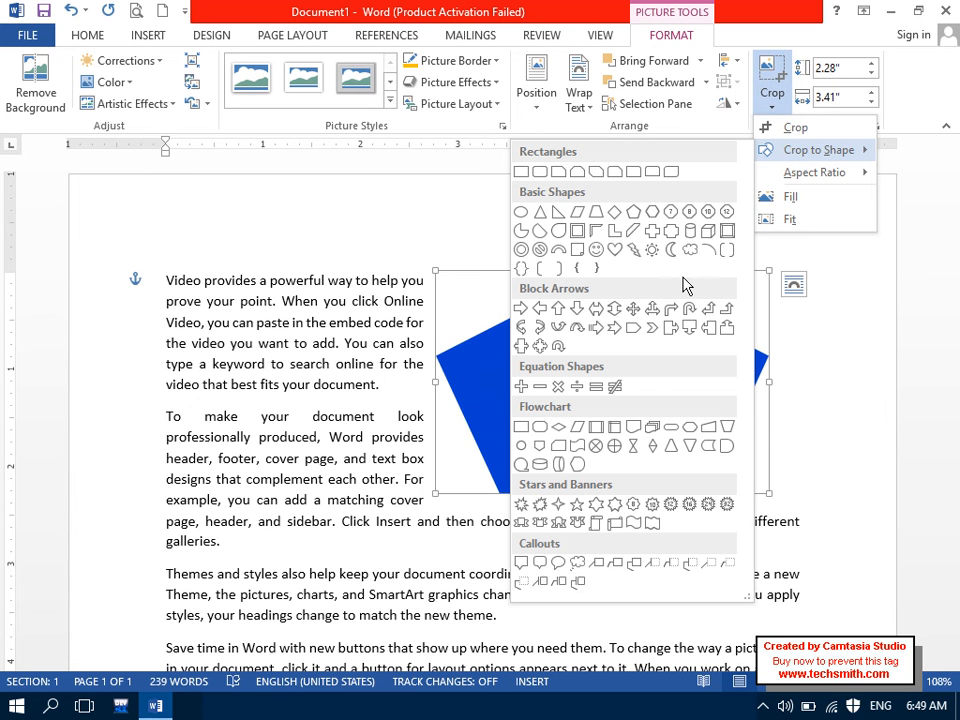
{"action": "left_click", "coordinate": [614, 250]}
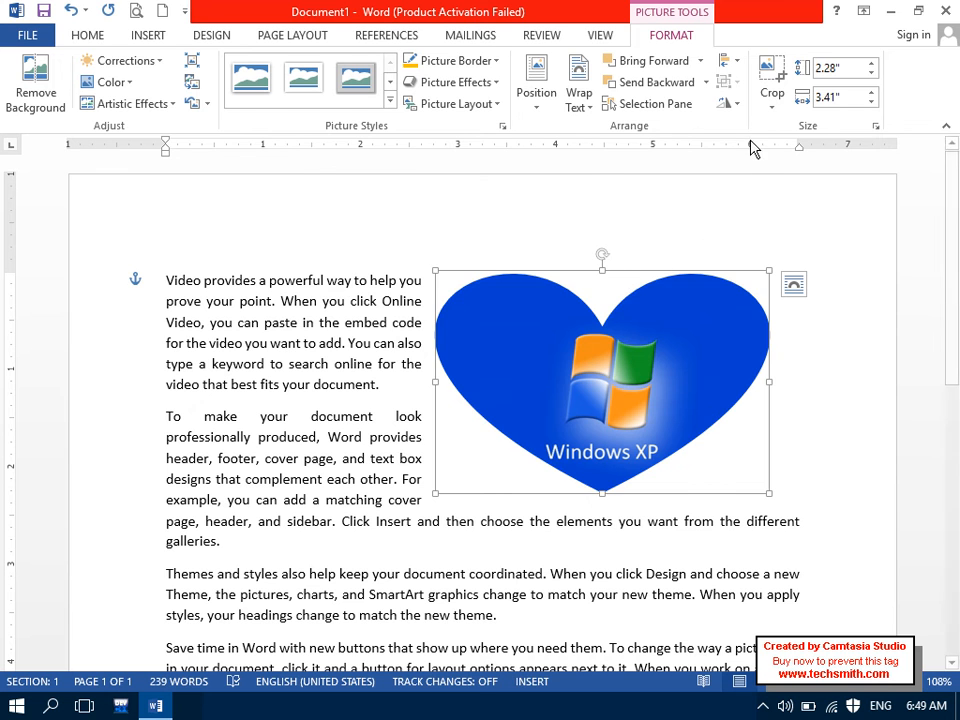
{"action": "key", "text": "ctrl+z"}
{"action": "key", "text": "ctrl+z"}
{"action": "left_click", "coordinate": [776, 97]}
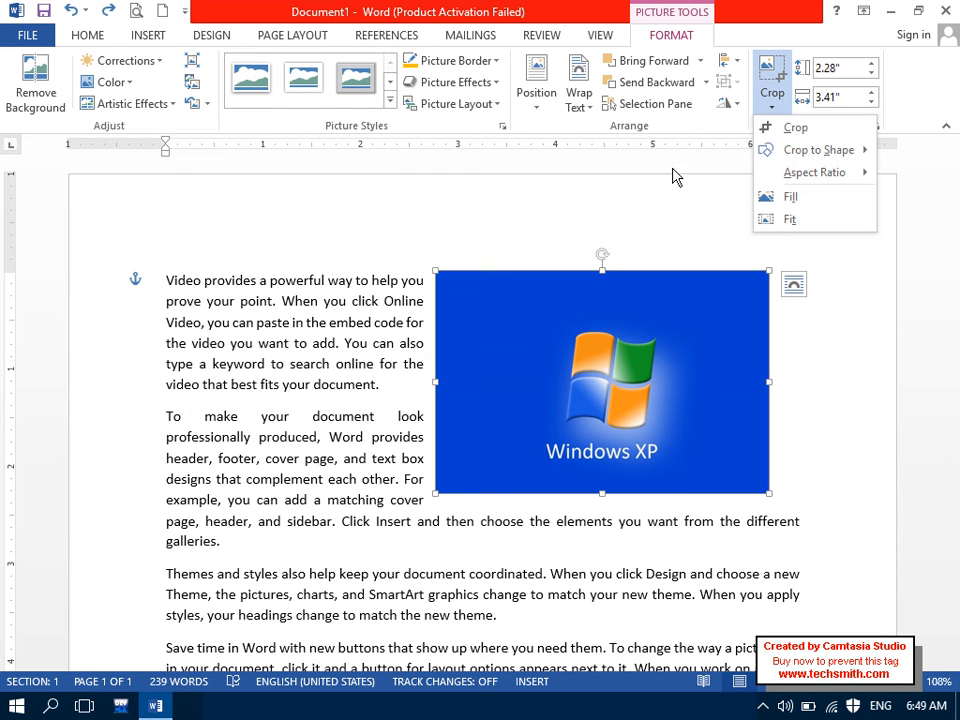
{"action": "left_click", "coordinate": [776, 128]}
{"action": "left_click_drag", "start_coordinate": [758, 488], "coordinate": [741, 467]}
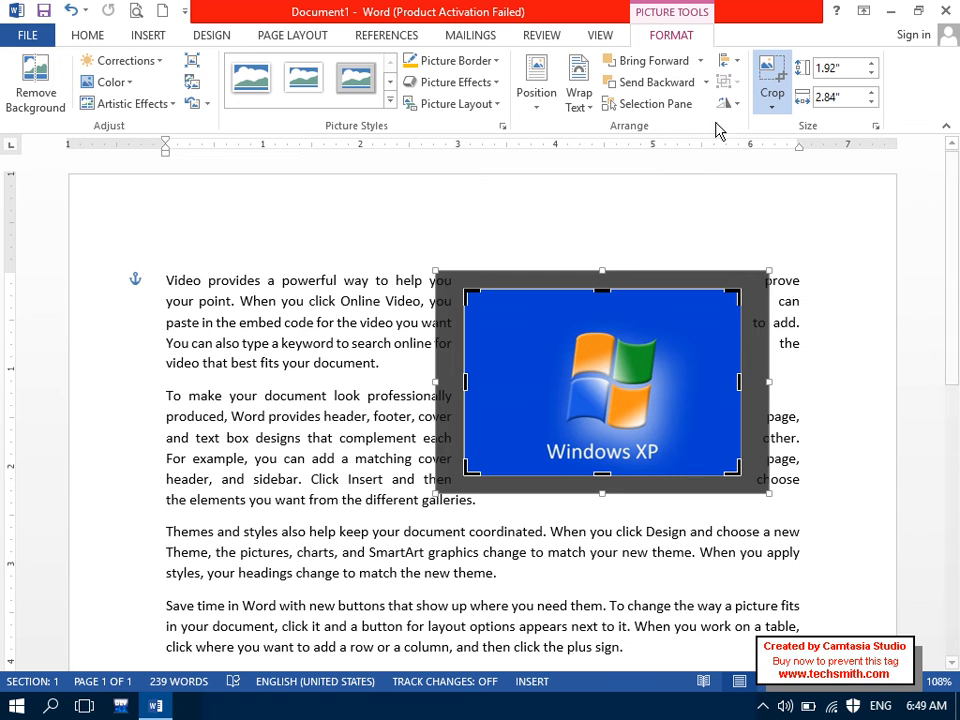
{"action": "left_click", "coordinate": [772, 88]}
{"action": "left_click", "coordinate": [780, 112]}
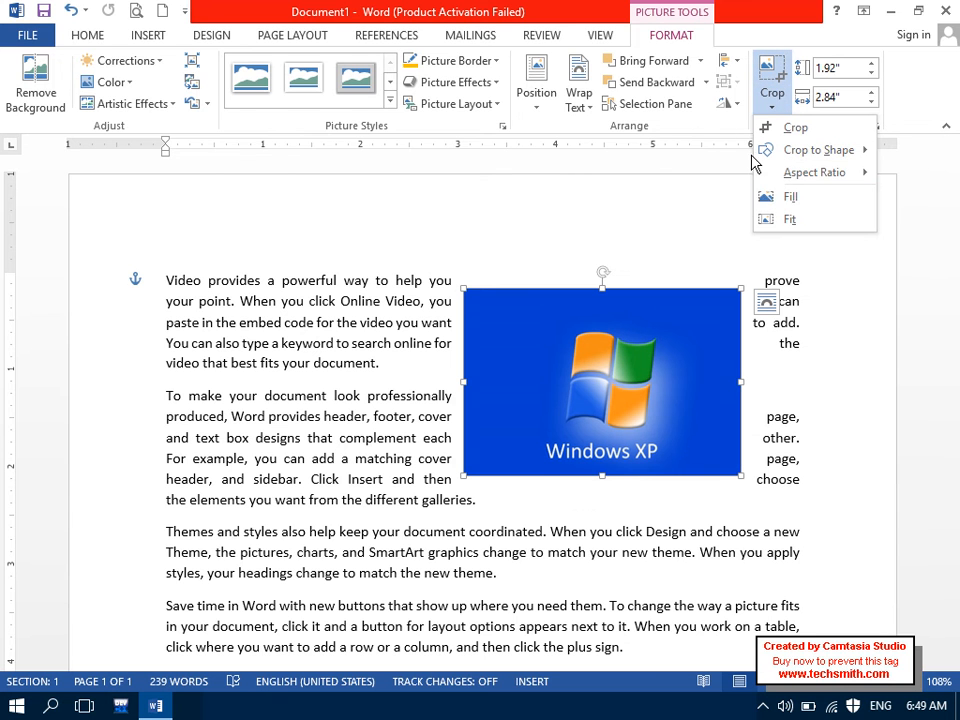
{"action": "mouse_move", "coordinate": [790, 185]}
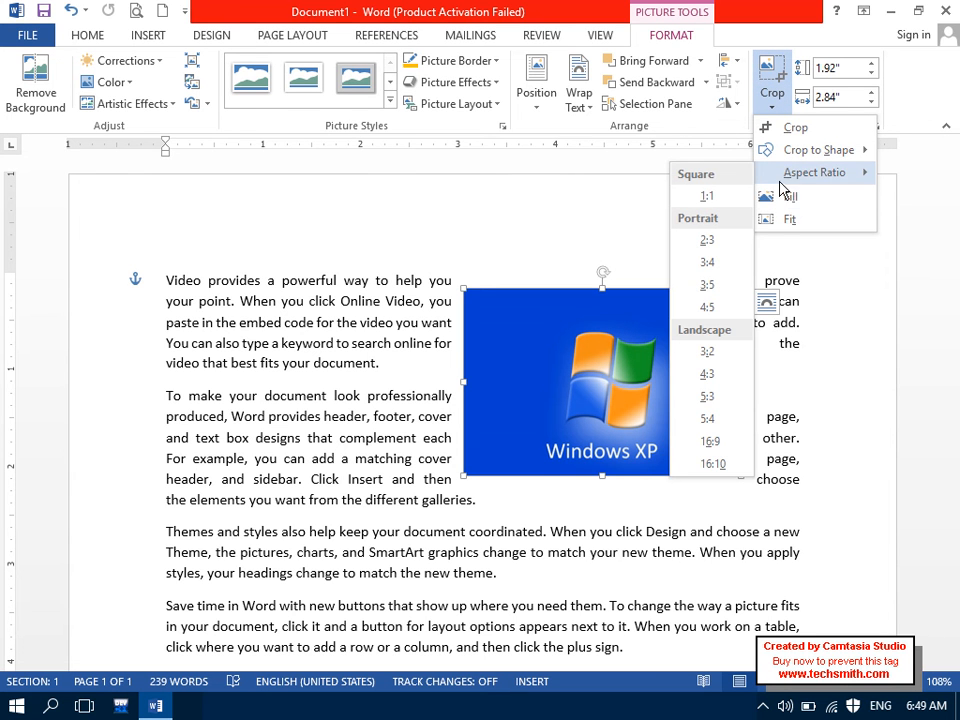
{"action": "left_click", "coordinate": [531, 255]}
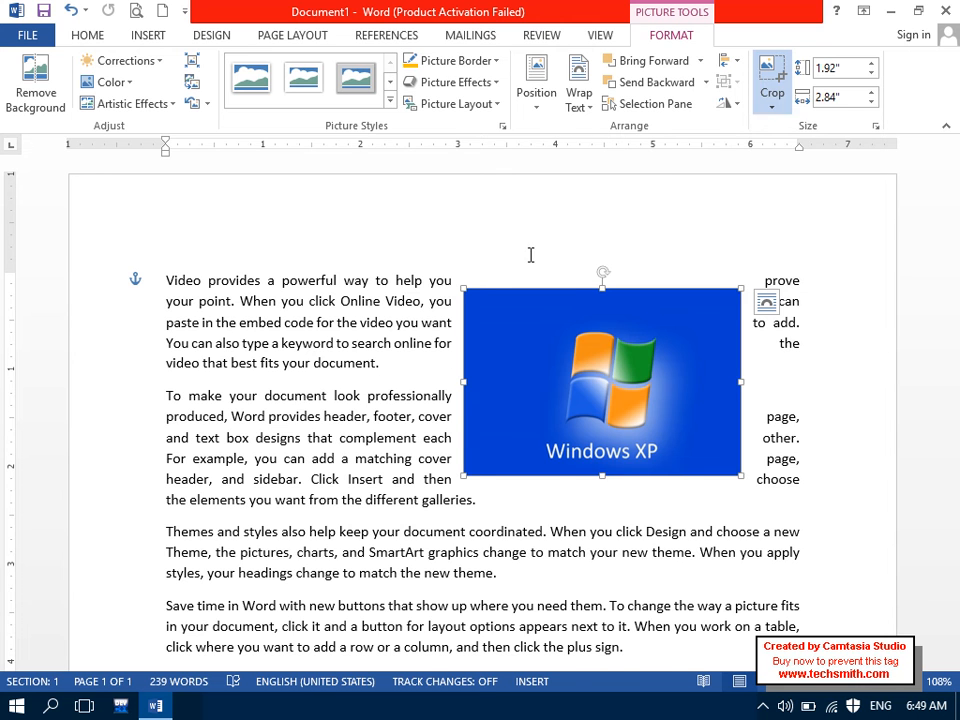
{"action": "left_click", "coordinate": [771, 80]}
{"action": "left_click", "coordinate": [772, 102]}
{"action": "mouse_move", "coordinate": [779, 185]}
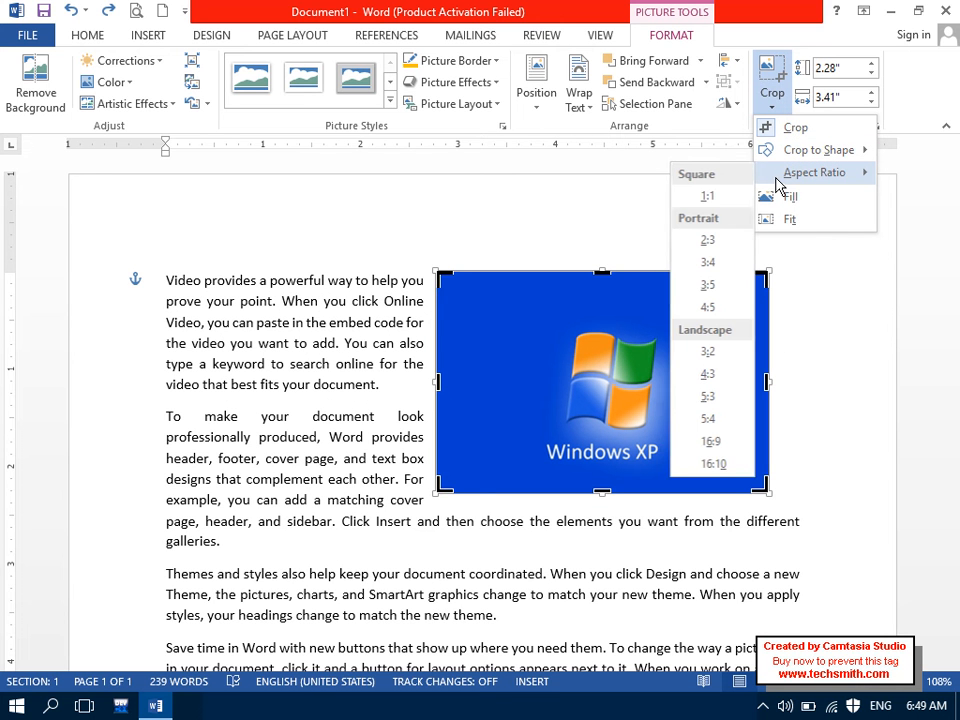
{"action": "left_click", "coordinate": [708, 287]}
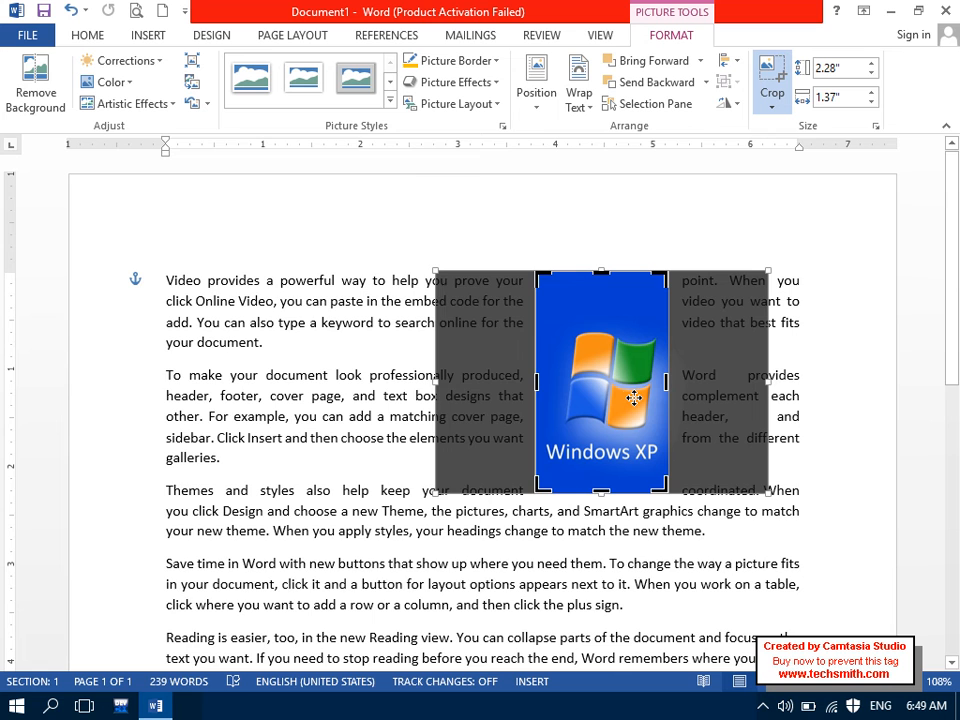
{"action": "key", "text": "ctrl+z"}
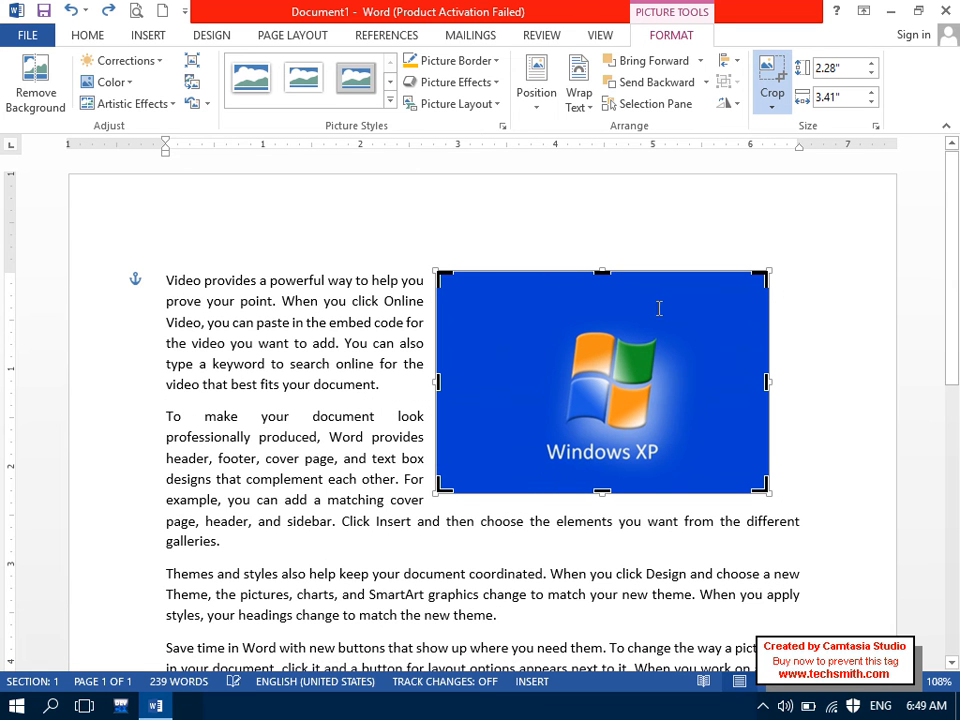
Step: Crop the Windows XP picture to a 5:3 aspect ratio
{"action": "left_click", "coordinate": [772, 100]}
{"action": "mouse_move", "coordinate": [785, 178]}
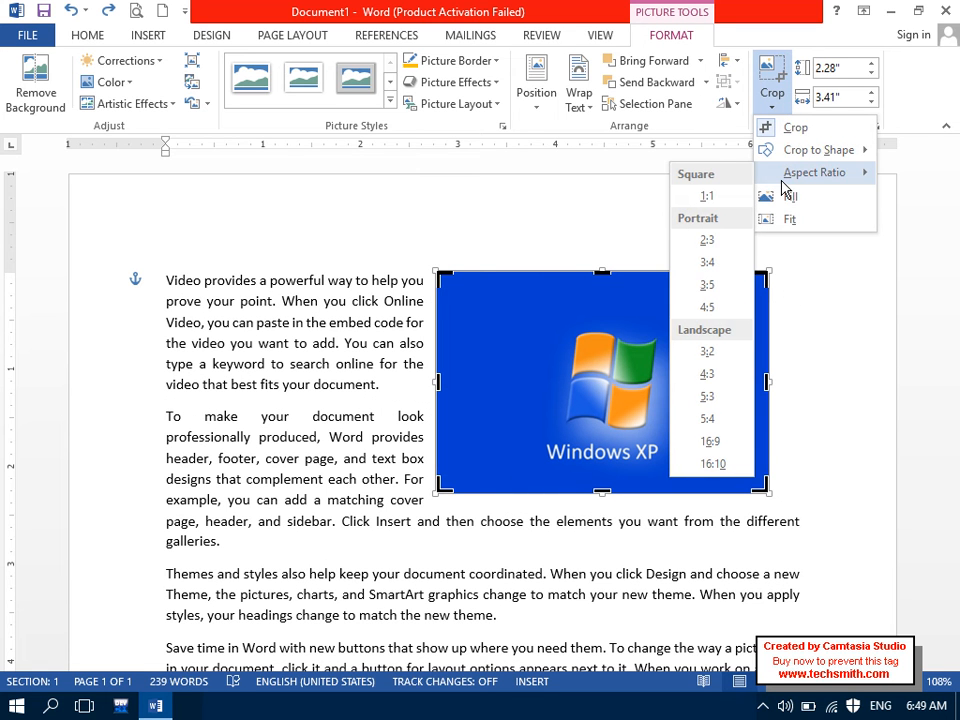
{"action": "left_click", "coordinate": [712, 398]}
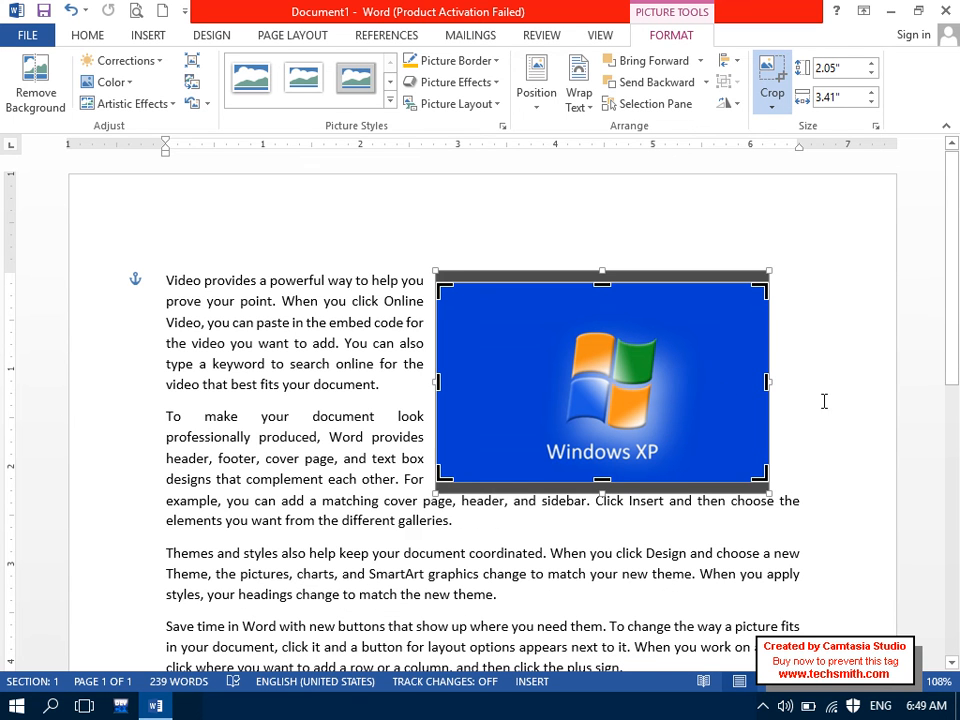
{"action": "left_click", "coordinate": [820, 402]}
{"action": "left_click", "coordinate": [619, 407]}
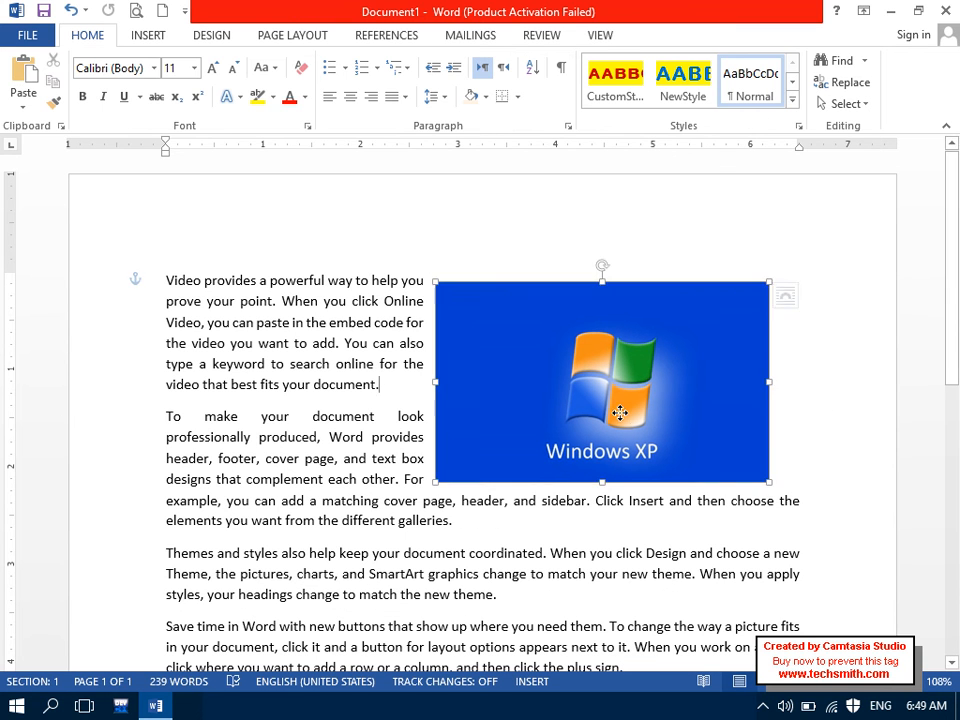
Step: Apply Fill cropping, then crop in from the top-right corner to 1.74 by 2.26 inches
{"action": "left_click", "coordinate": [772, 104]}
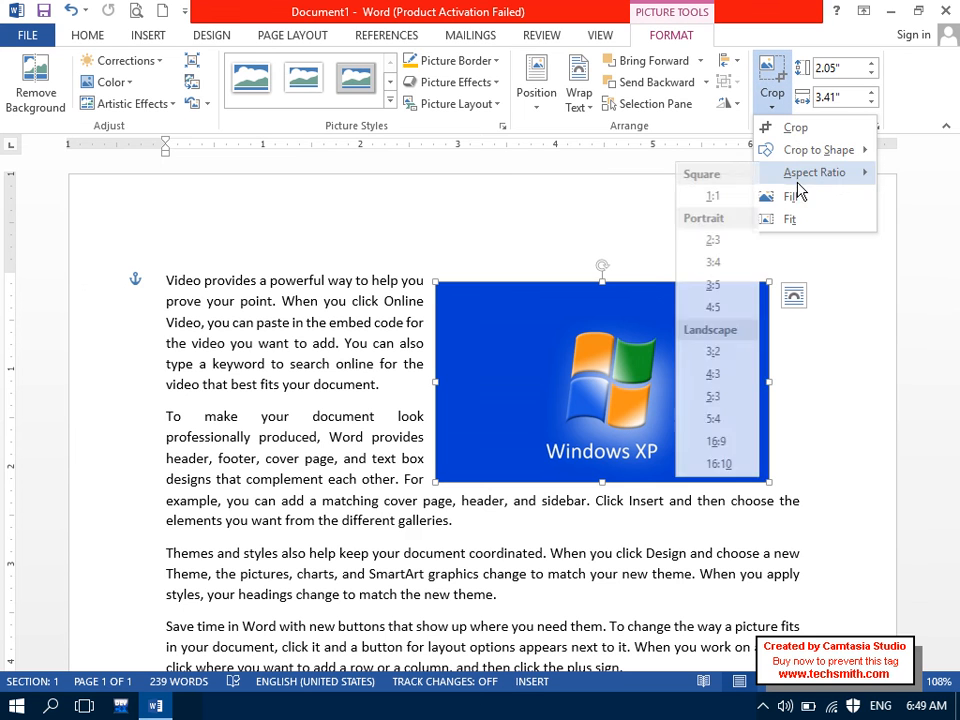
{"action": "left_click", "coordinate": [797, 198]}
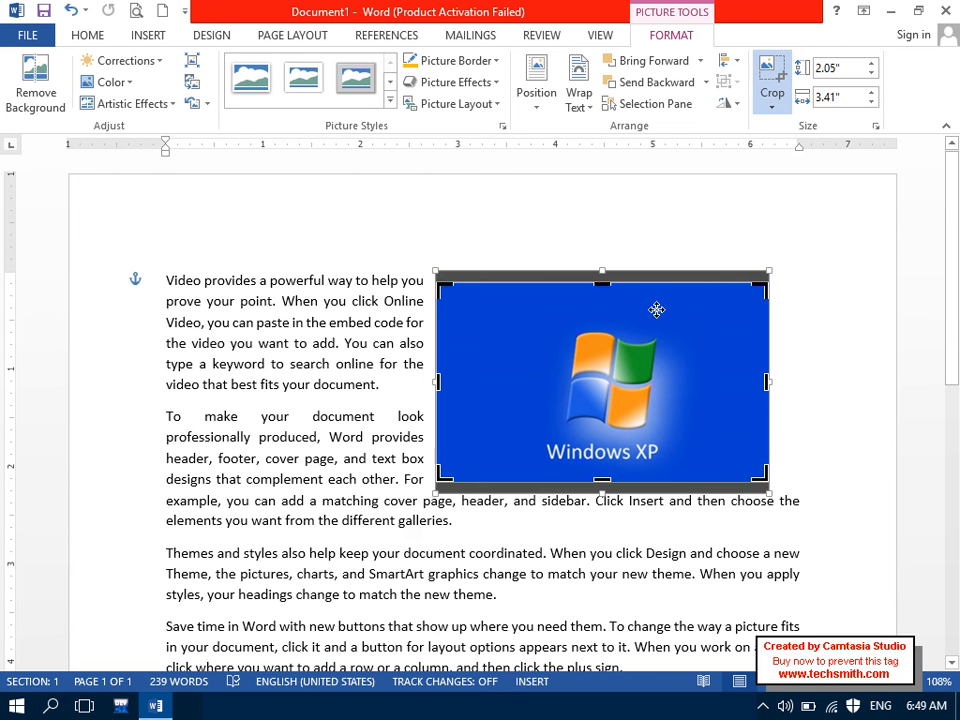
{"action": "left_click_drag", "start_coordinate": [602, 283], "coordinate": [604, 274]}
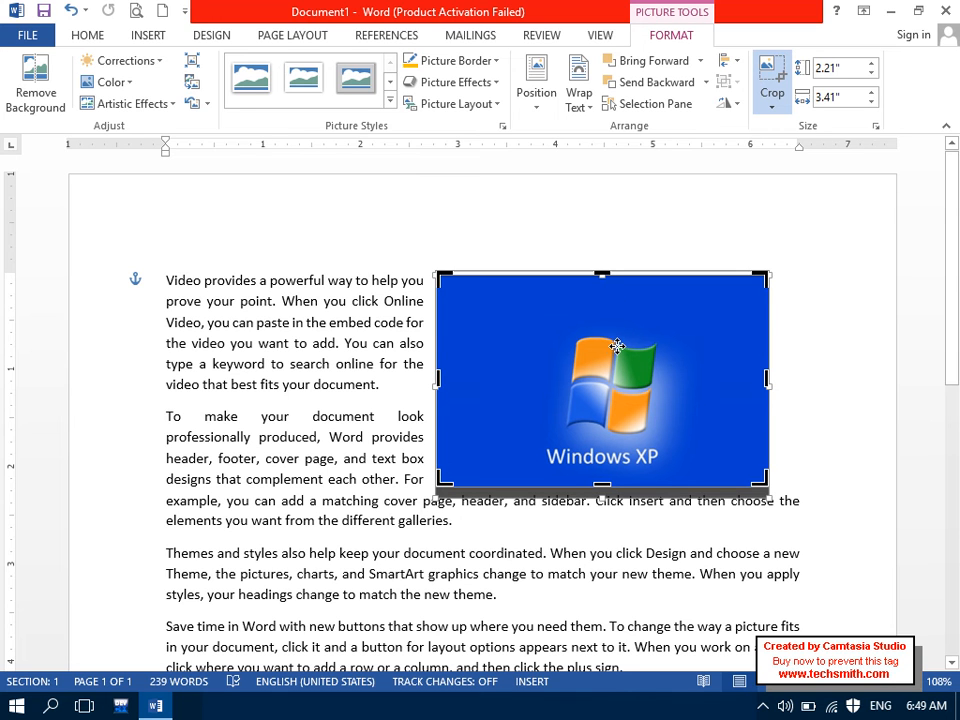
{"action": "key", "text": "ctrl+z"}
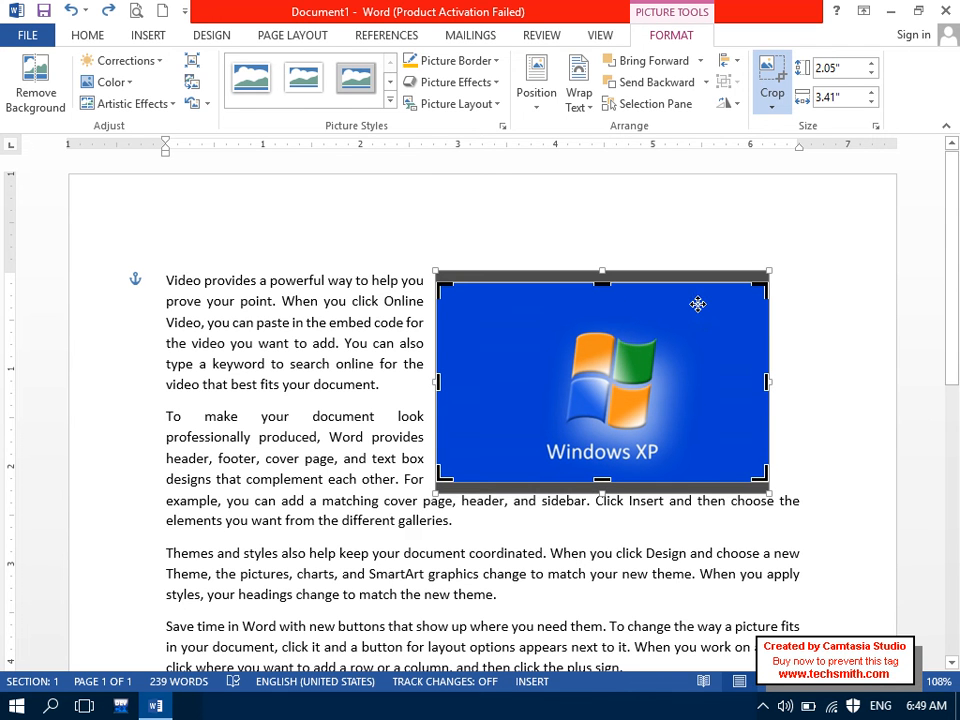
{"action": "left_click", "coordinate": [770, 104]}
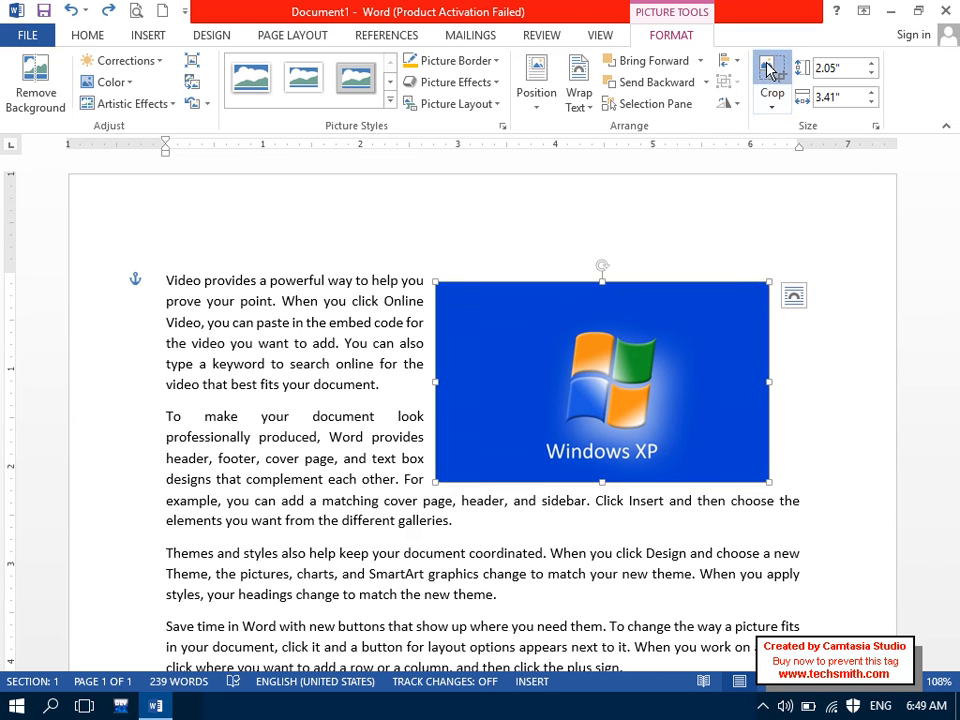
{"action": "left_click", "coordinate": [770, 70]}
{"action": "left_click_drag", "start_coordinate": [763, 287], "coordinate": [712, 298]}
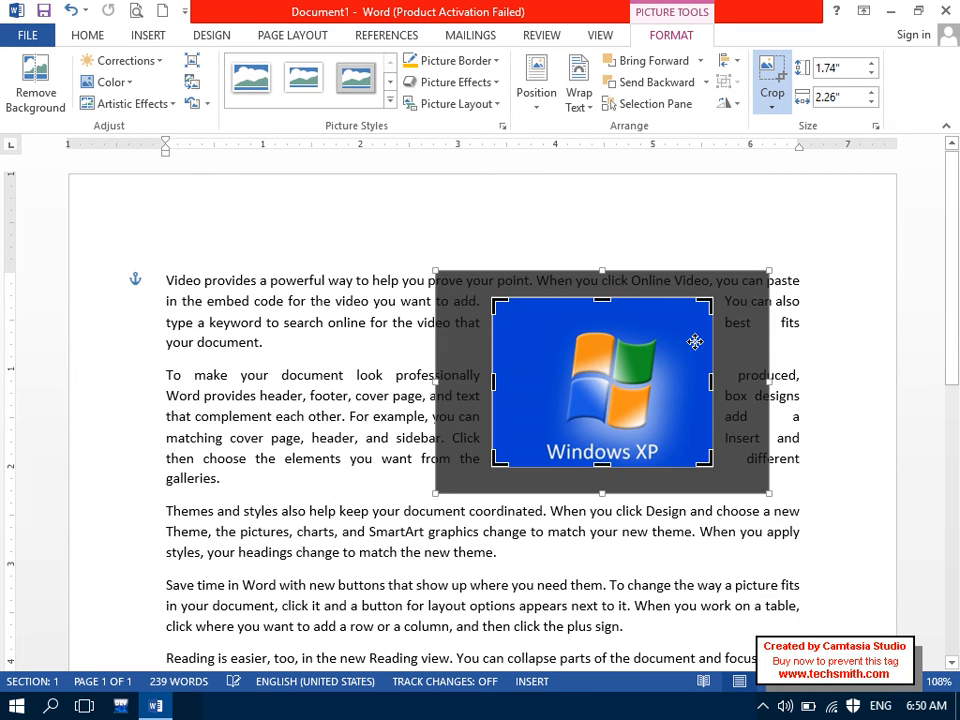
{"action": "left_click", "coordinate": [768, 106]}
Step: Apply Crop Fill, then Crop Fit, to the Windows XP picture and exit crop mode
{"action": "left_click", "coordinate": [768, 106]}
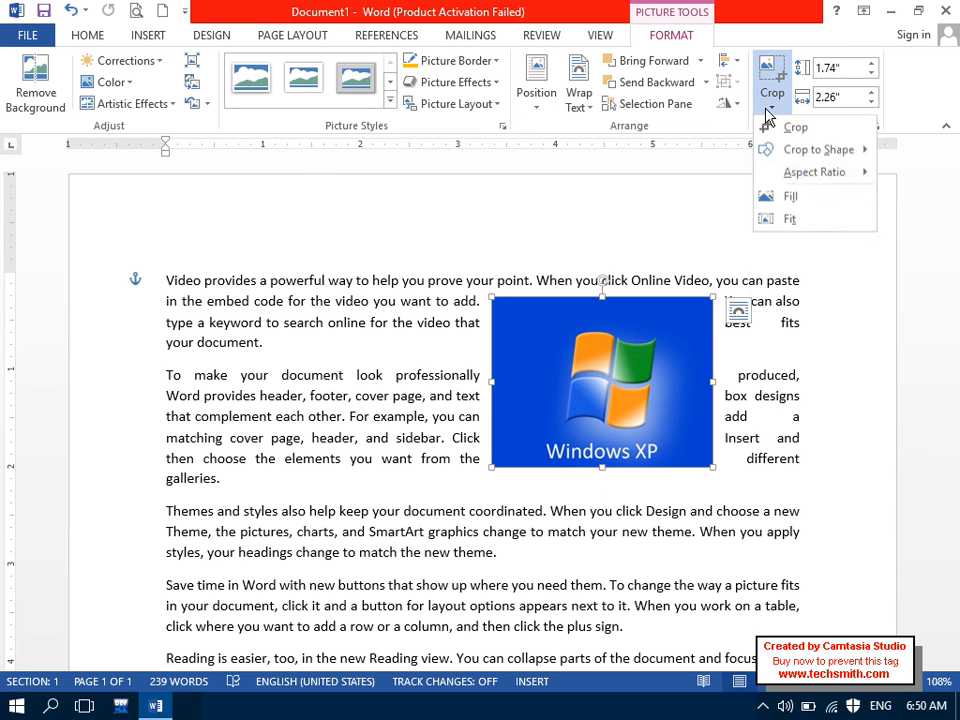
{"action": "left_click", "coordinate": [786, 196]}
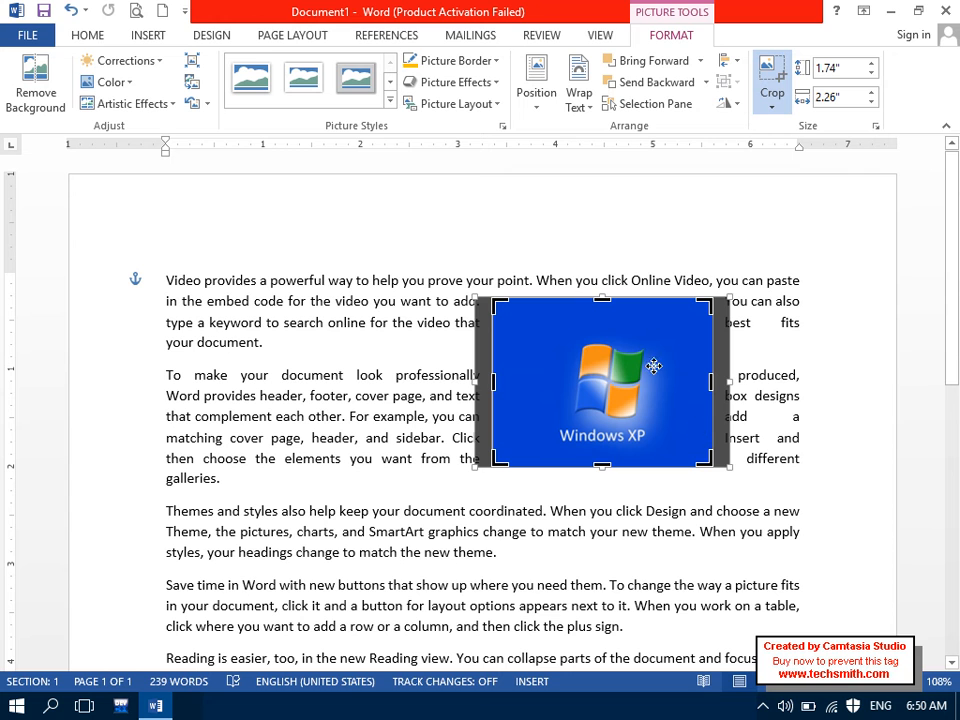
{"action": "left_click", "coordinate": [772, 88]}
{"action": "left_click", "coordinate": [774, 106]}
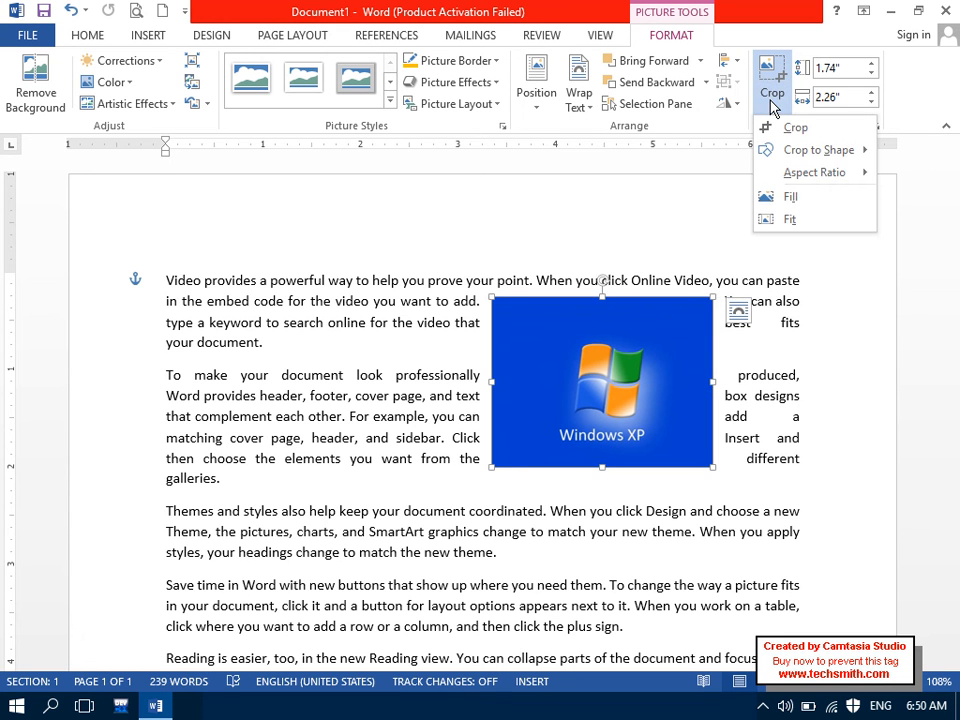
{"action": "left_click", "coordinate": [767, 219]}
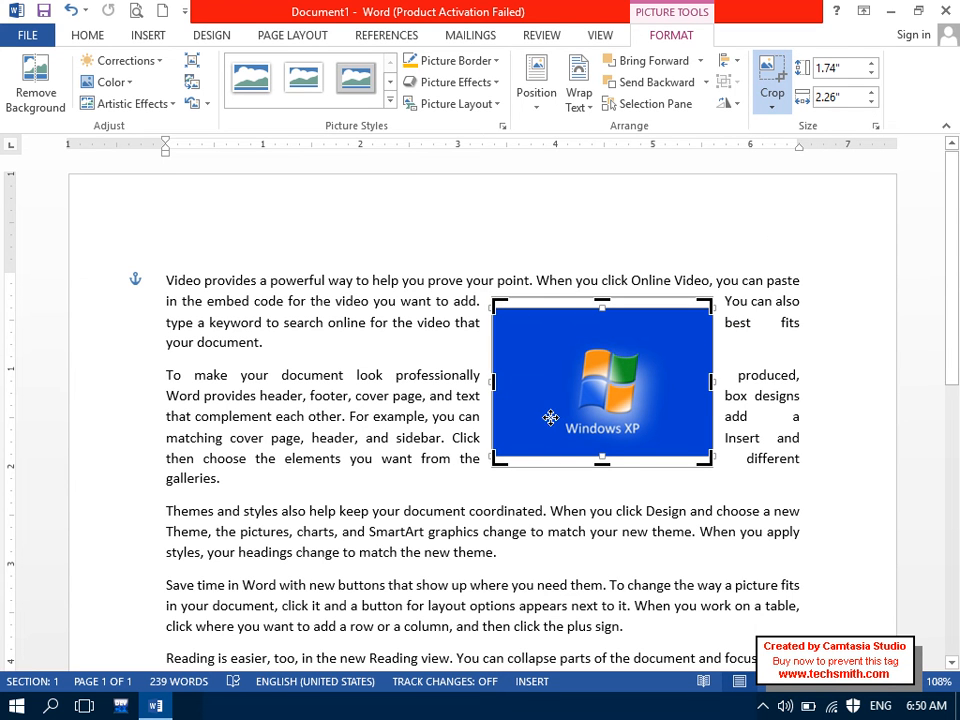
{"action": "left_click", "coordinate": [771, 86]}
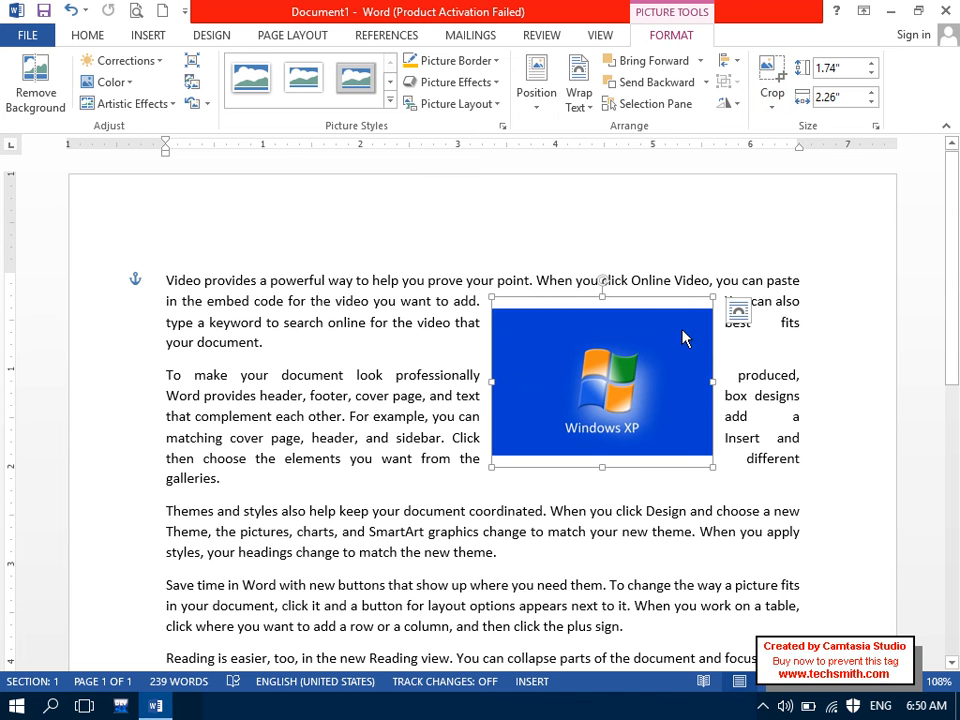
Step: Reselect the Windows XP picture and fit it inside its frame again
{"action": "left_click", "coordinate": [527, 404]}
{"action": "left_click", "coordinate": [530, 404]}
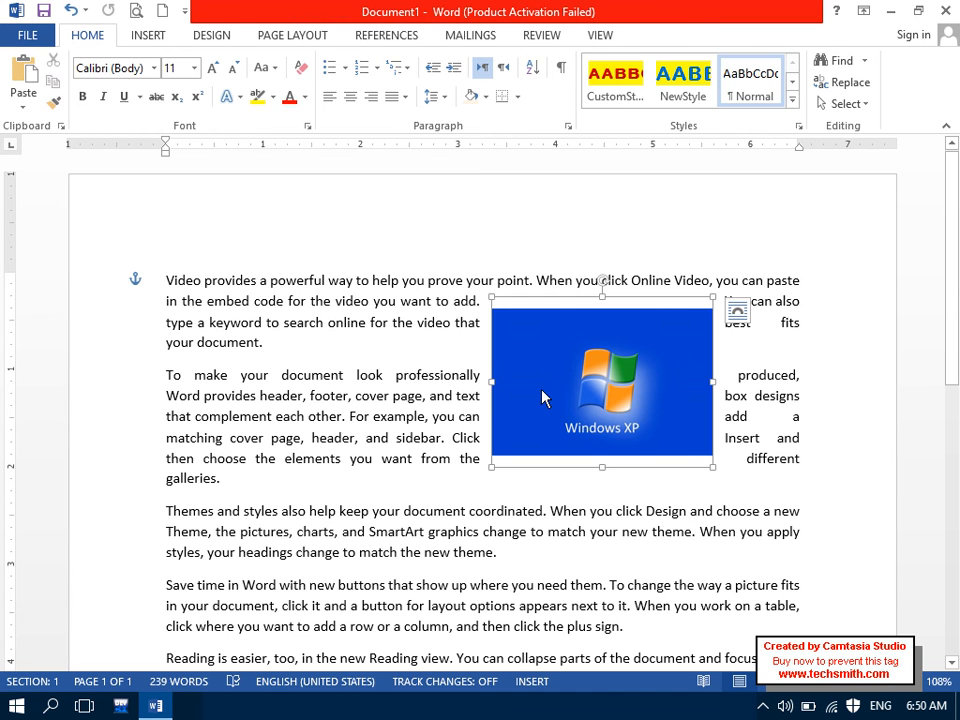
{"action": "left_click", "coordinate": [771, 96]}
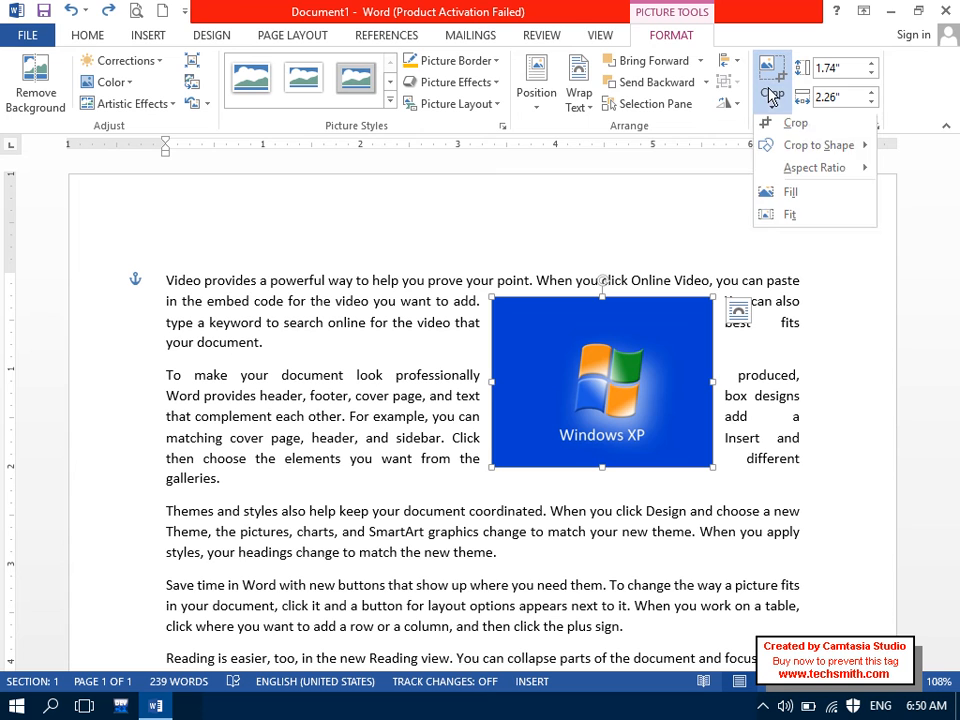
{"action": "left_click", "coordinate": [789, 219]}
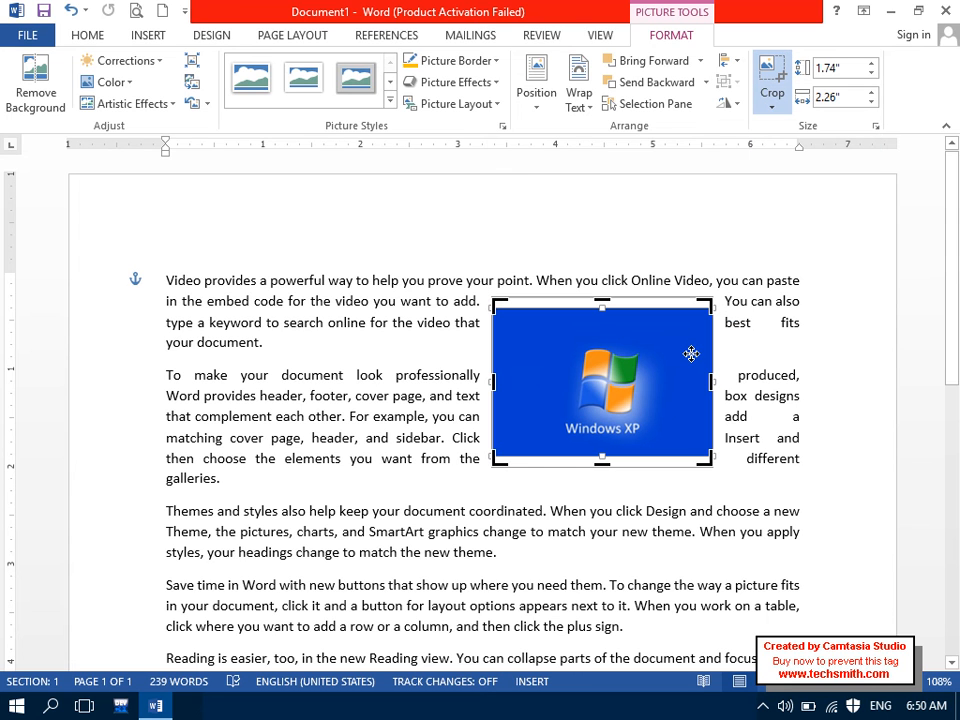
{"action": "left_click", "coordinate": [772, 90]}
{"action": "left_click", "coordinate": [769, 110]}
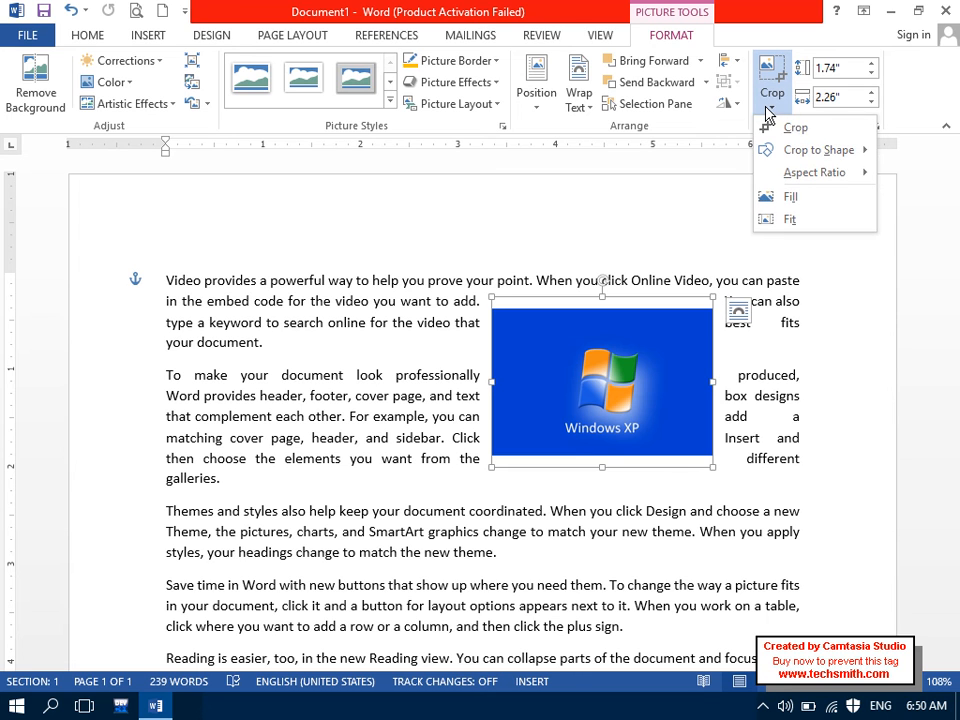
{"action": "left_click", "coordinate": [733, 229]}
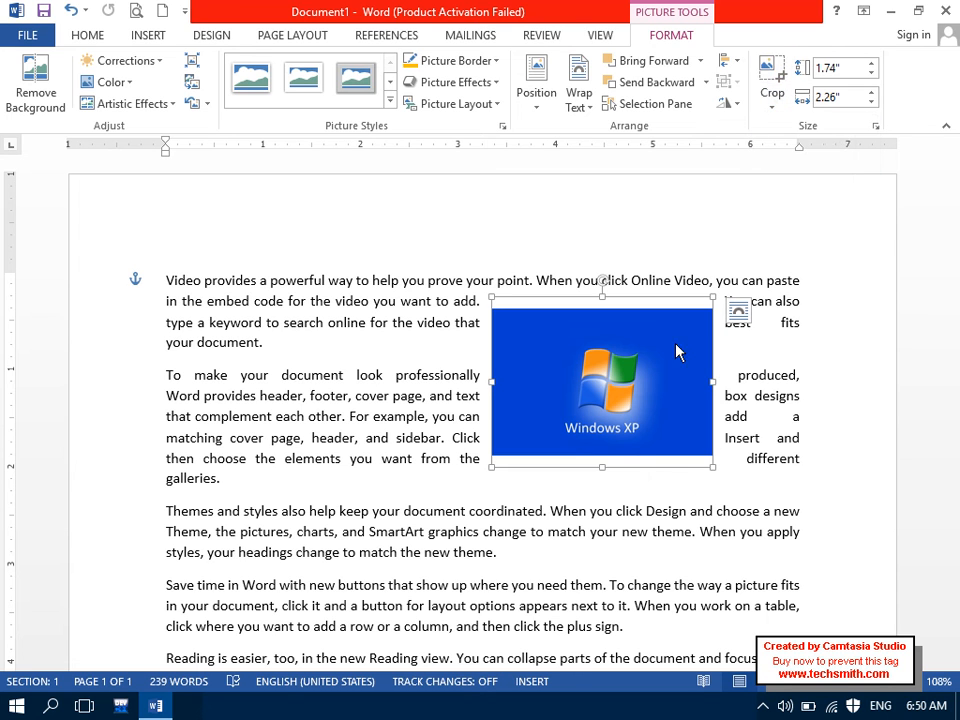
Step: Raise the Windows XP picture's height to 2.2 inches with the Height spin arrow
{"action": "left_click", "coordinate": [870, 63]}
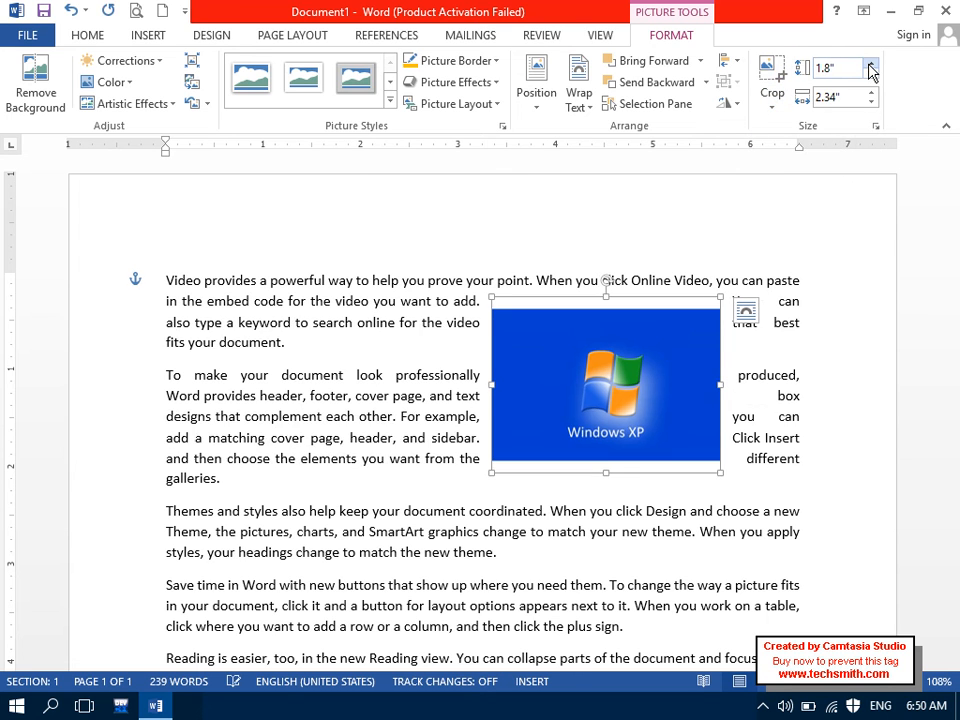
{"action": "left_click", "coordinate": [870, 63]}
{"action": "left_click", "coordinate": [870, 63]}
{"action": "left_click", "coordinate": [870, 63]}
{"action": "left_click", "coordinate": [870, 63]}
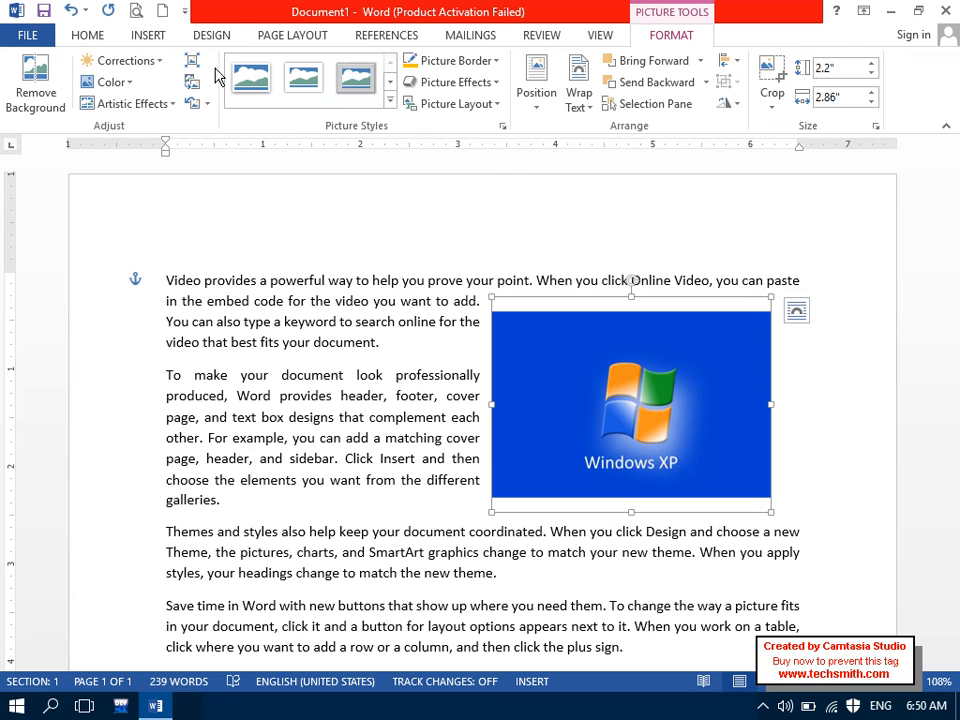
{"action": "left_click", "coordinate": [147, 38]}
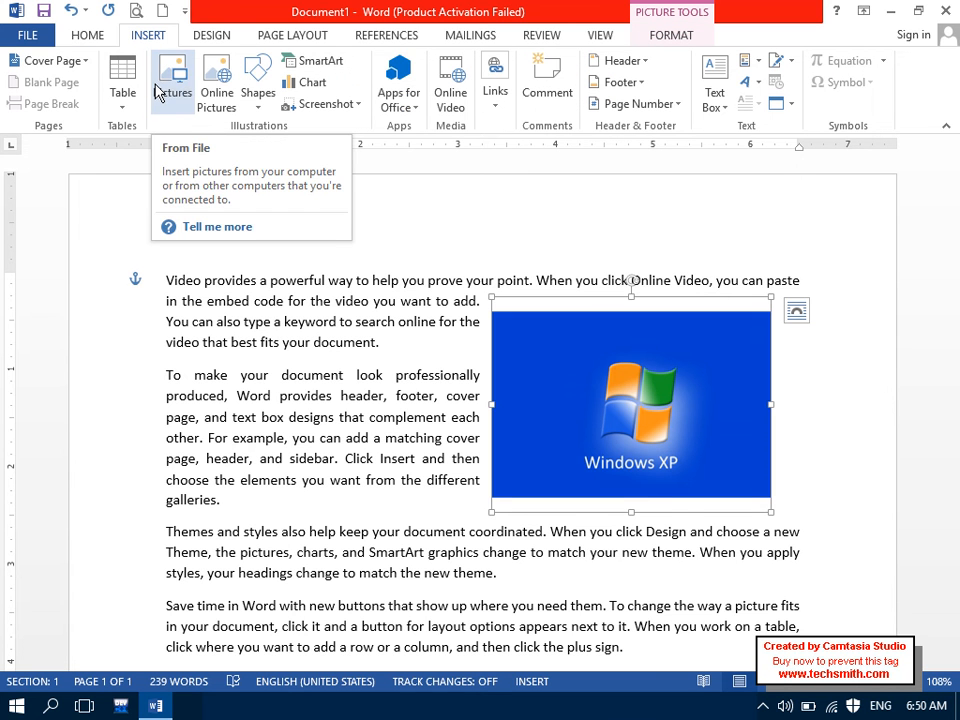
Step: Delete the Windows XP picture and glance at File's recent documents list
{"action": "key", "text": "Delete"}
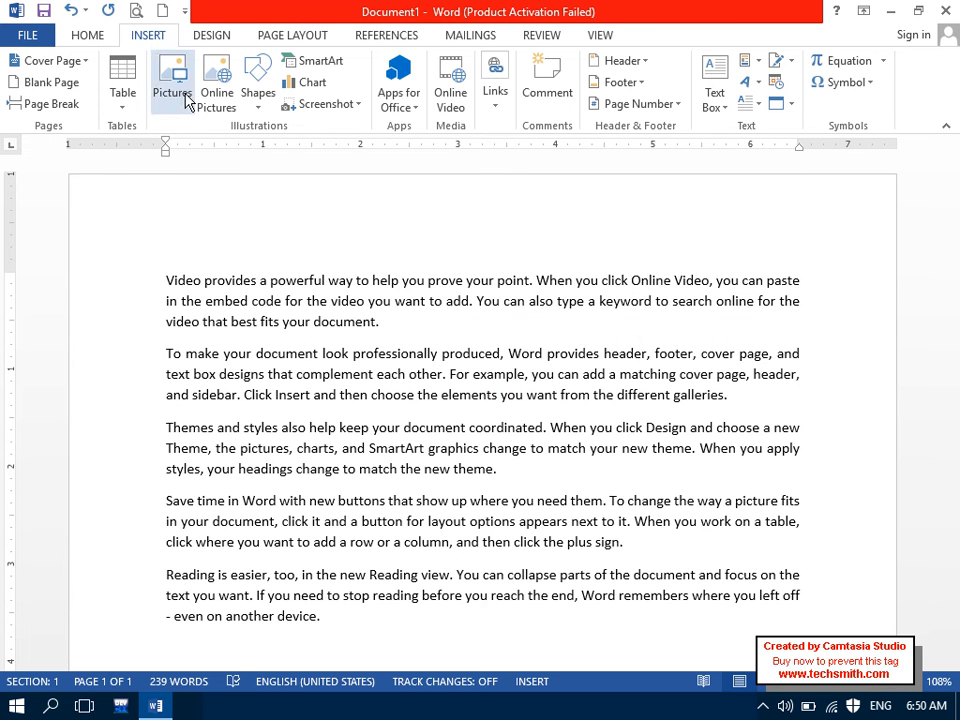
{"action": "left_click", "coordinate": [26, 36]}
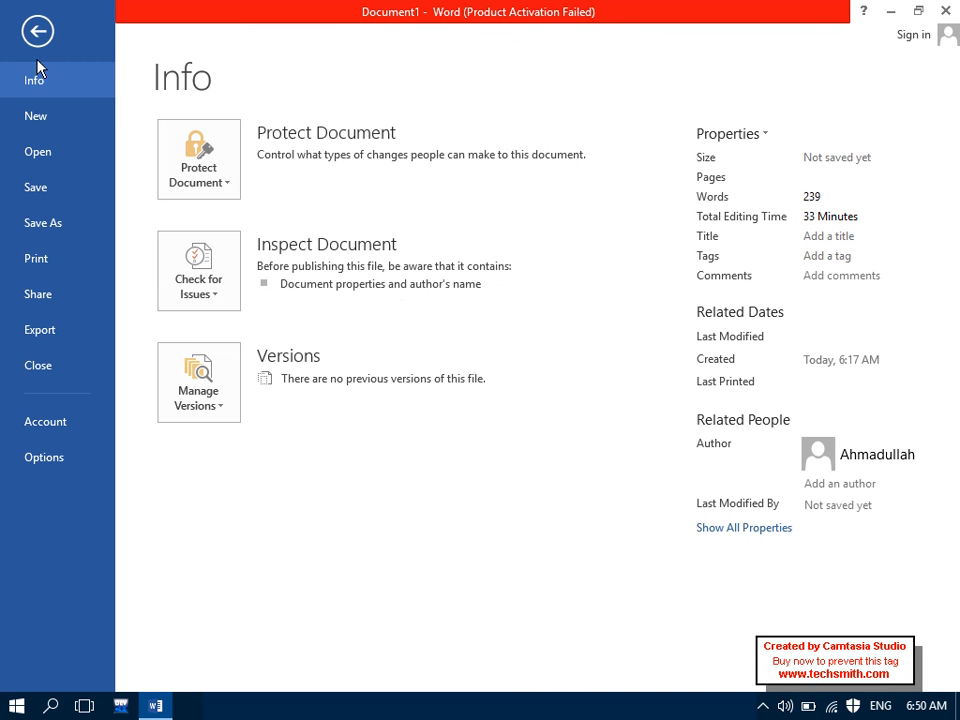
{"action": "left_click", "coordinate": [47, 151]}
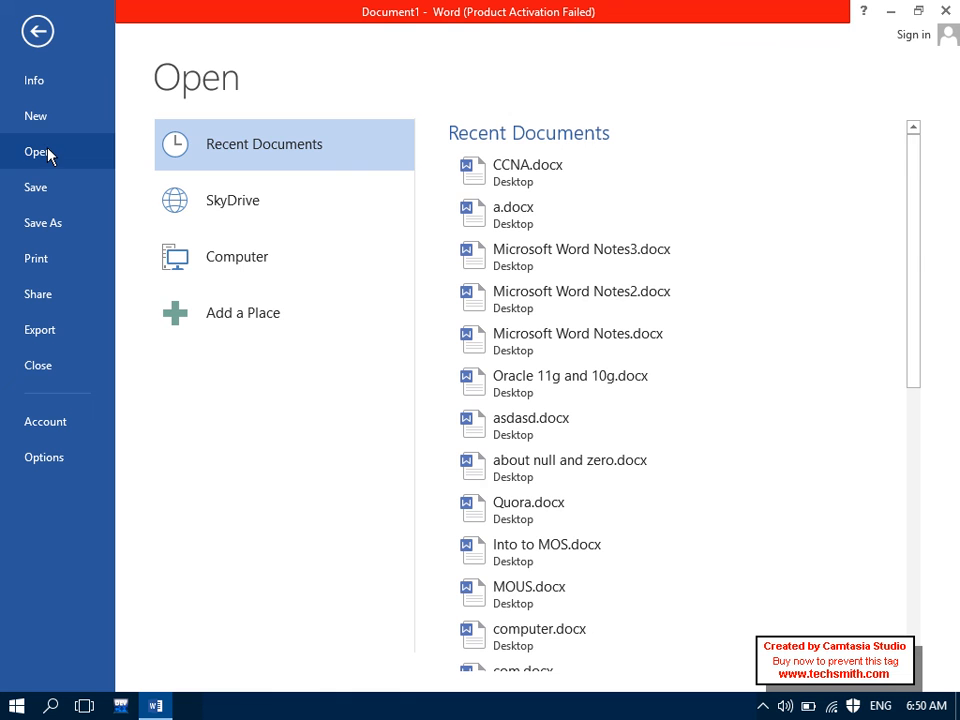
{"action": "left_click", "coordinate": [38, 32]}
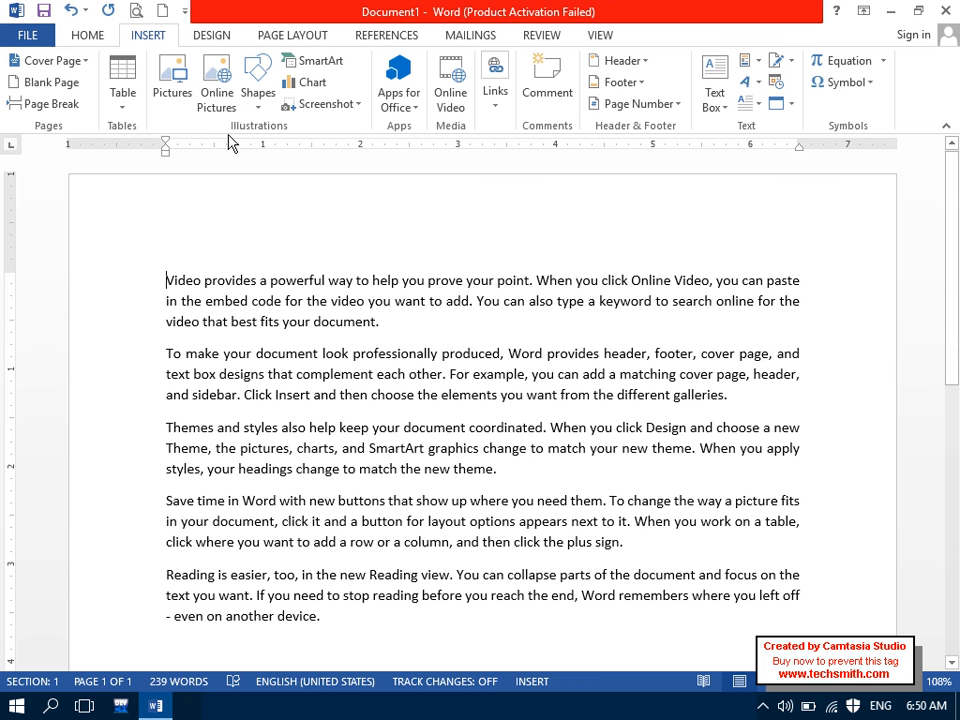
Step: Select all the document's text with Ctrl+A and delete it
{"action": "mouse_move", "coordinate": [331, 290]}
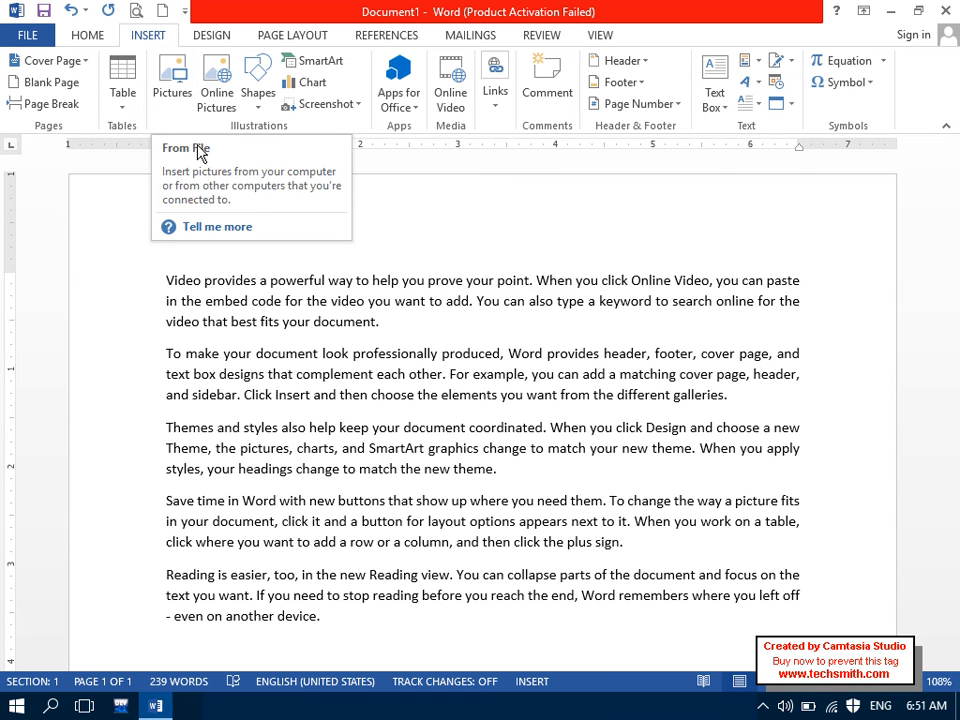
{"action": "key", "text": "ctrl+a"}
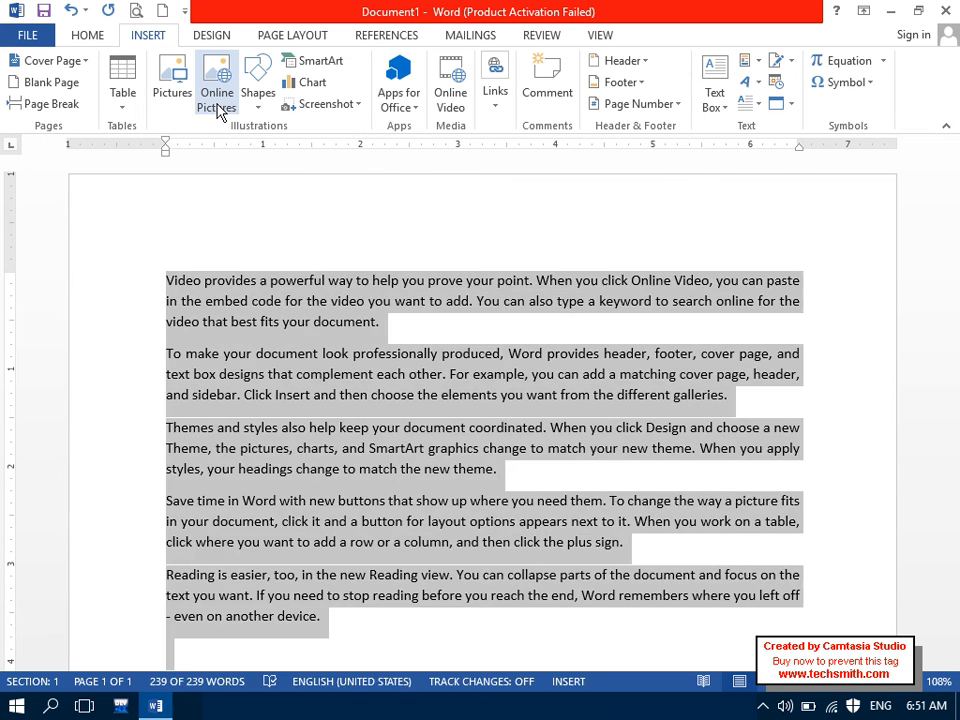
{"action": "key", "text": "Delete"}
{"action": "left_click", "coordinate": [218, 109]}
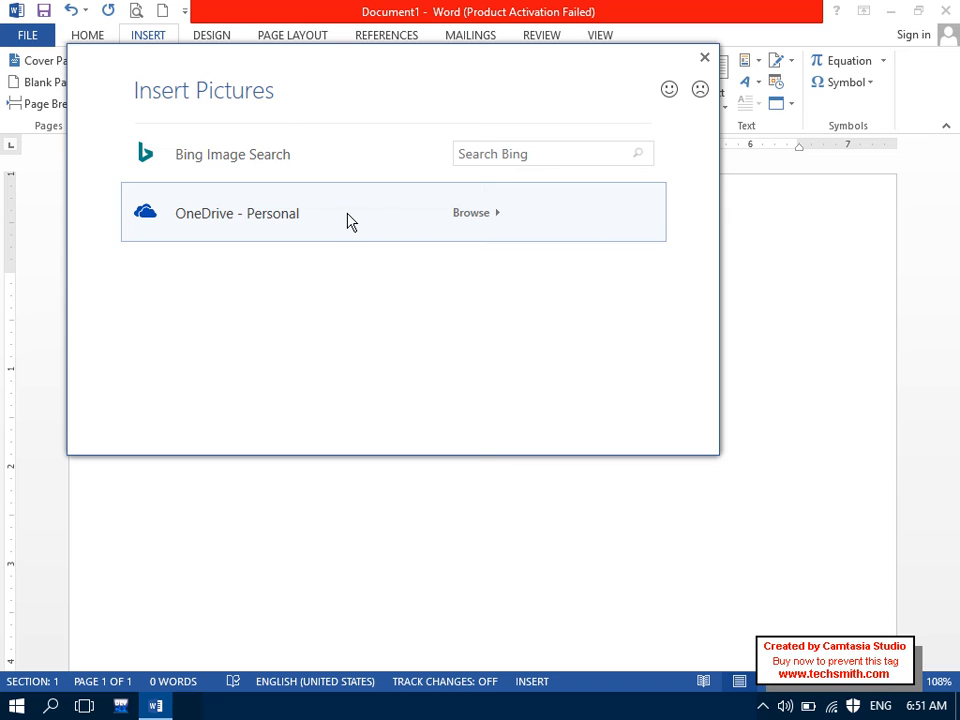
{"action": "left_click", "coordinate": [496, 146]}
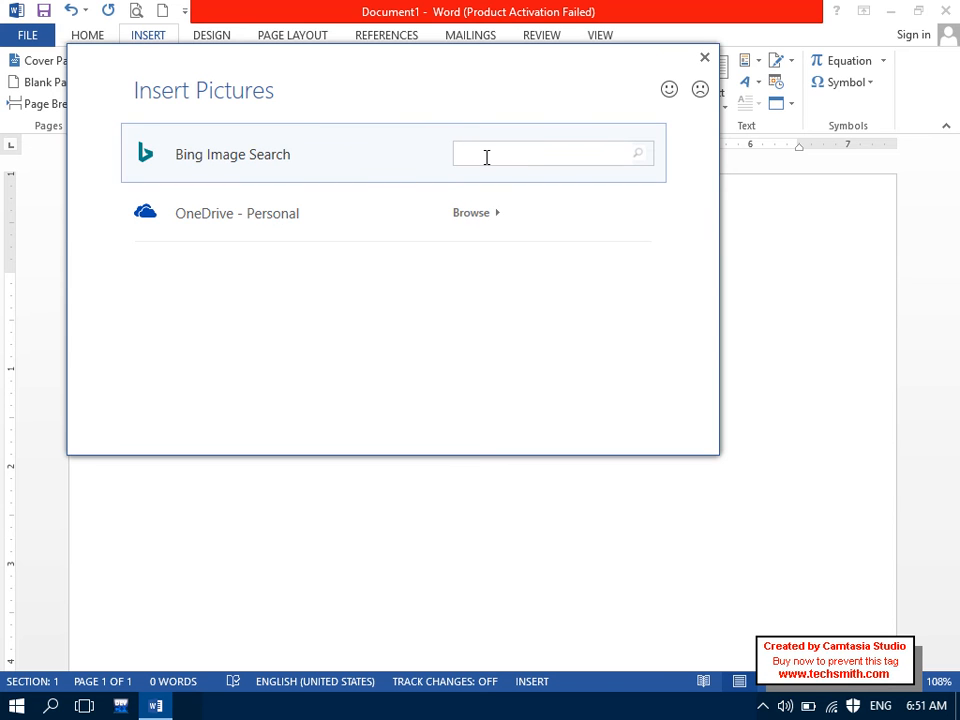
{"action": "type", "text": "New Technology"}
{"action": "key", "text": "Return"}
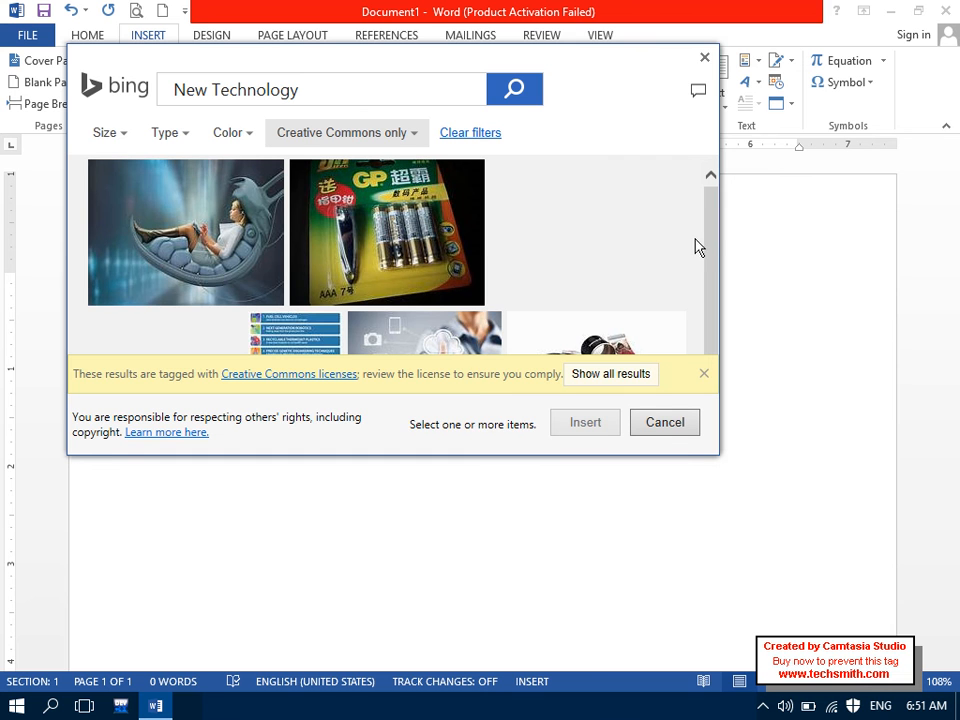
{"action": "left_click_drag", "start_coordinate": [722, 228], "coordinate": [726, 231]}
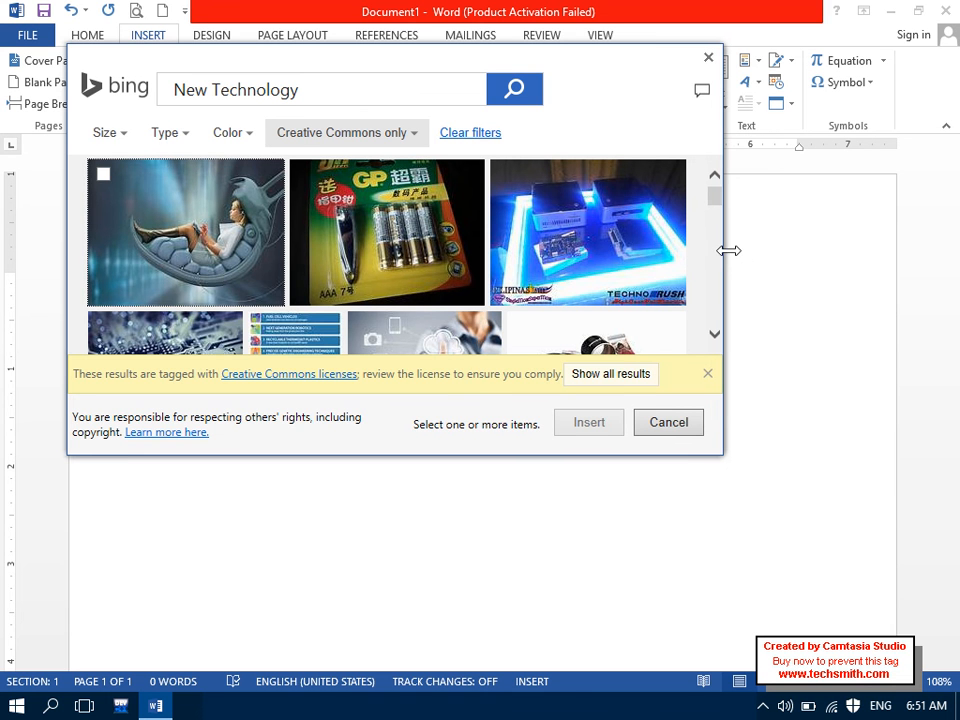
{"action": "left_click_drag", "start_coordinate": [718, 455], "coordinate": [800, 618]}
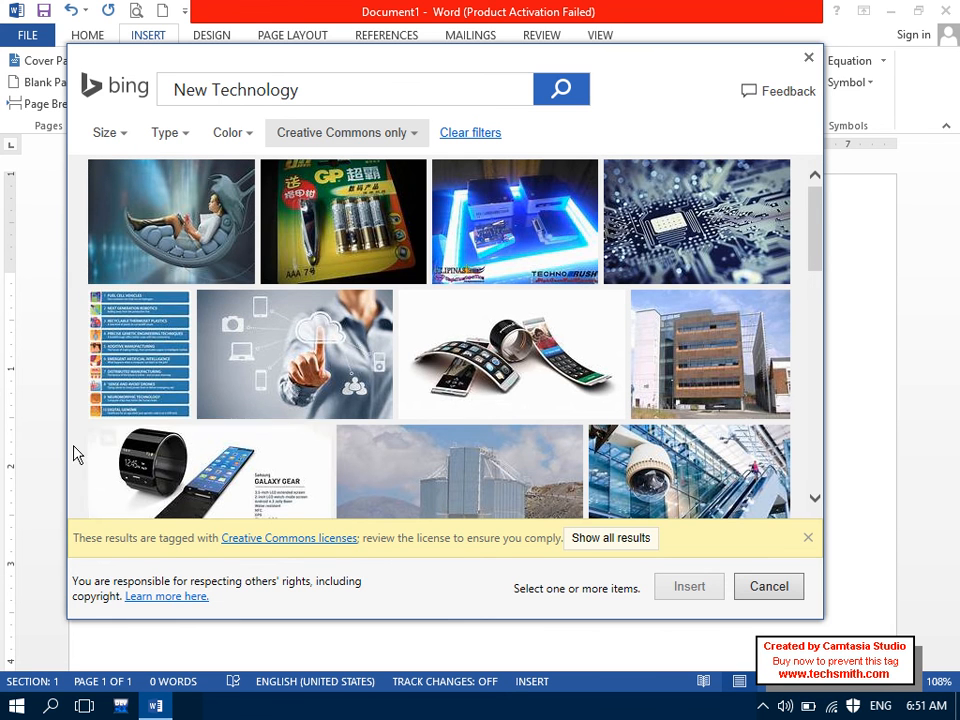
{"action": "left_click", "coordinate": [351, 440]}
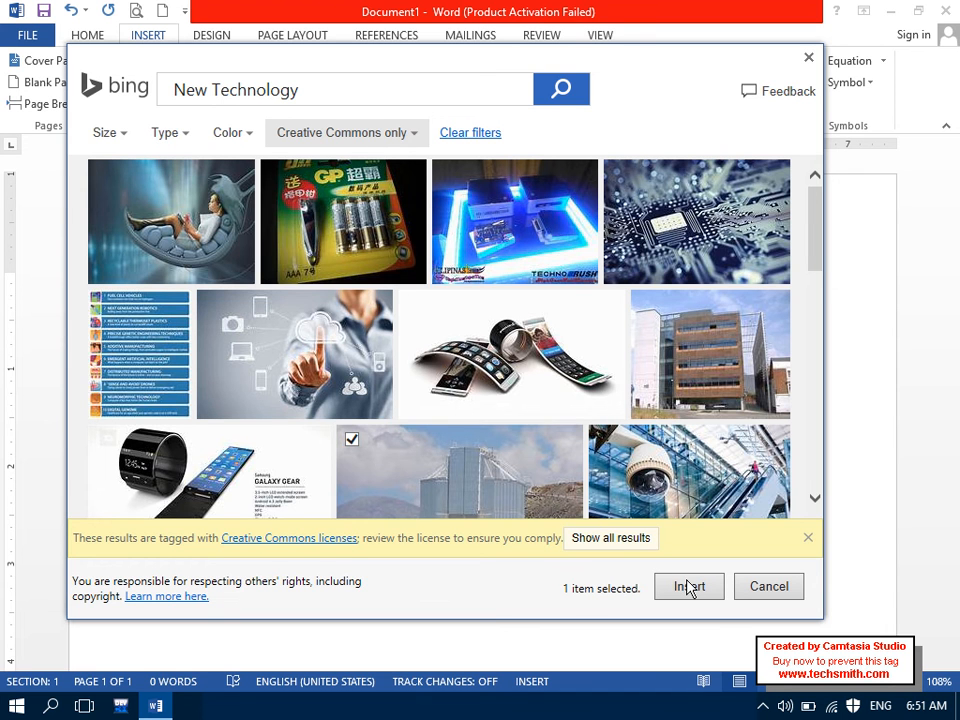
{"action": "left_click", "coordinate": [688, 588]}
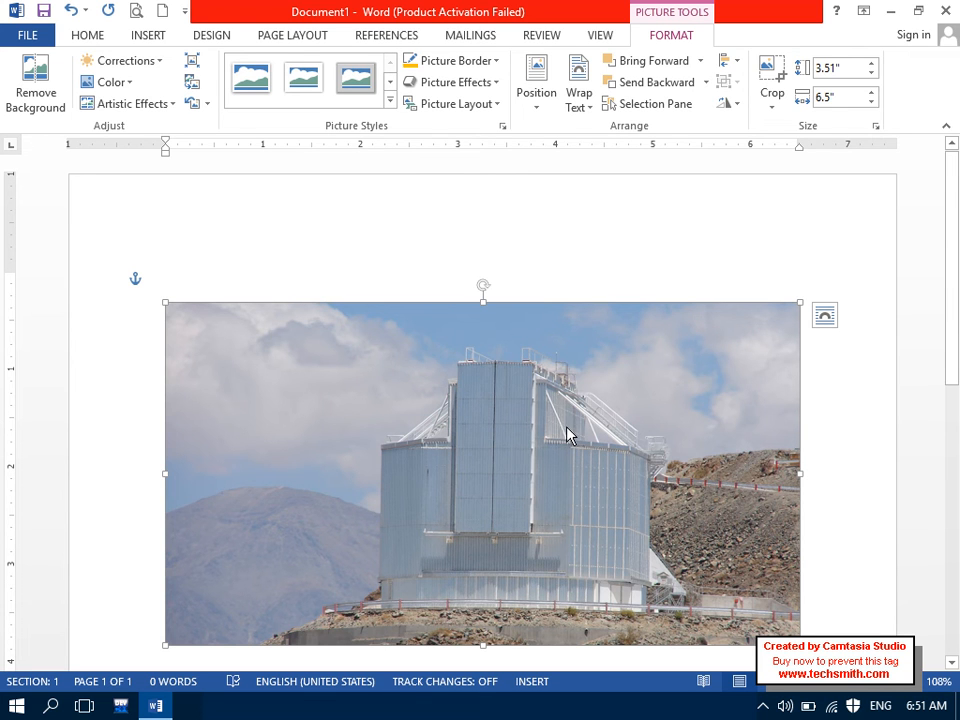
{"action": "key", "text": "Delete"}
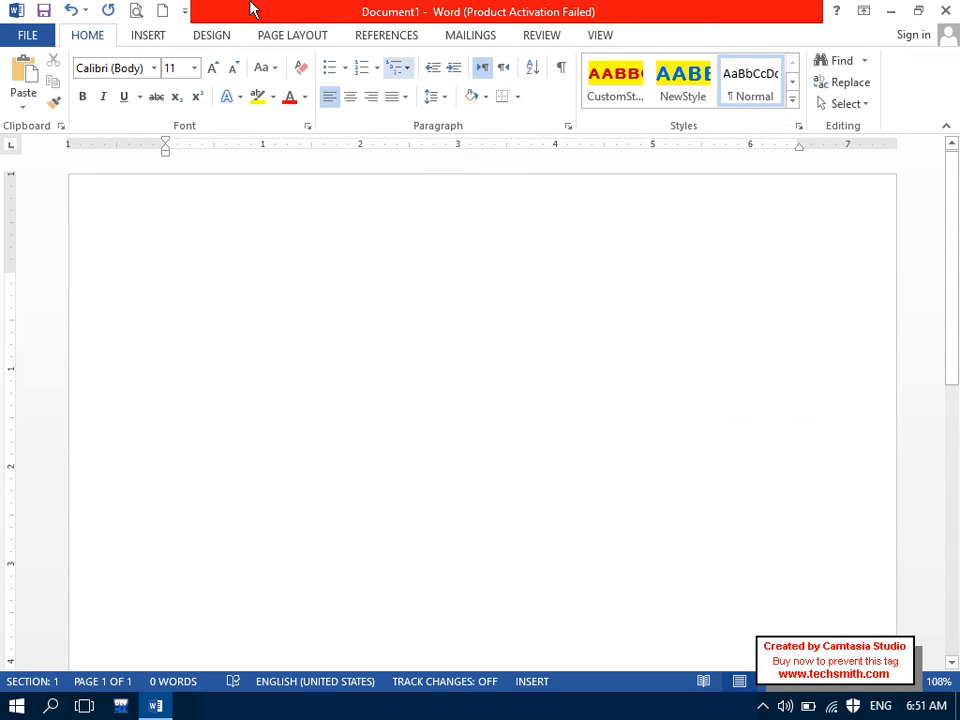
{"action": "left_click", "coordinate": [148, 36]}
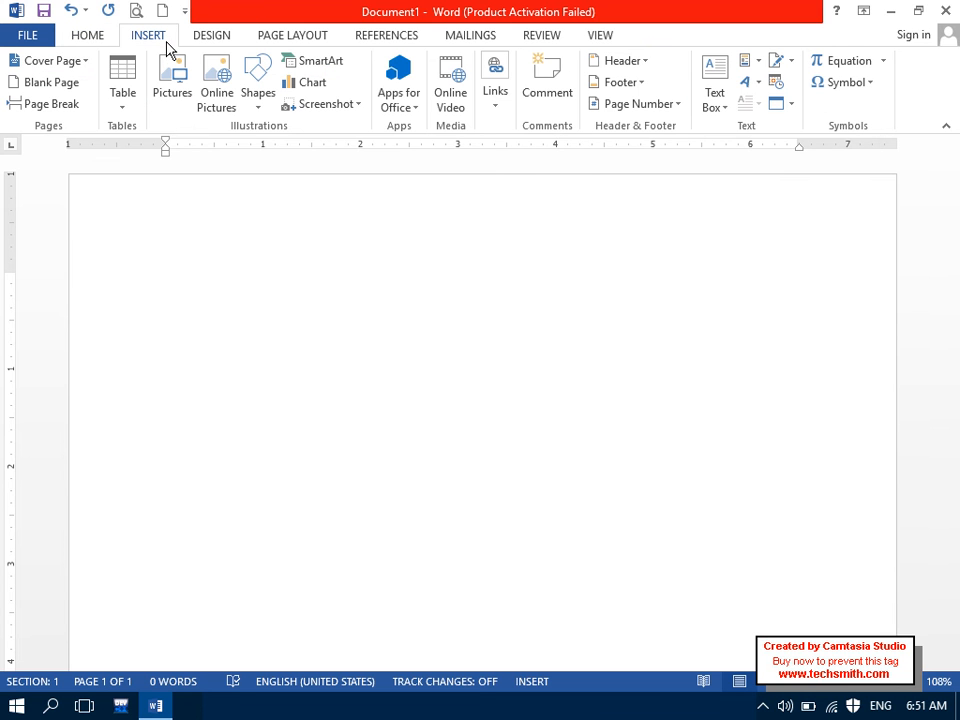
{"action": "left_click", "coordinate": [217, 100]}
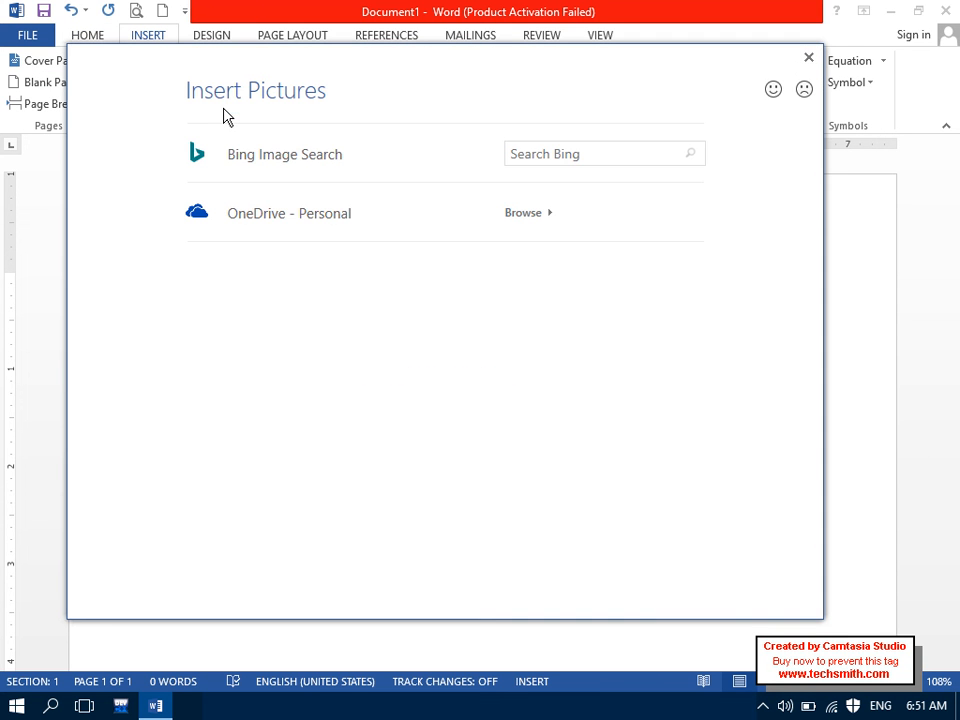
{"action": "left_click", "coordinate": [808, 58]}
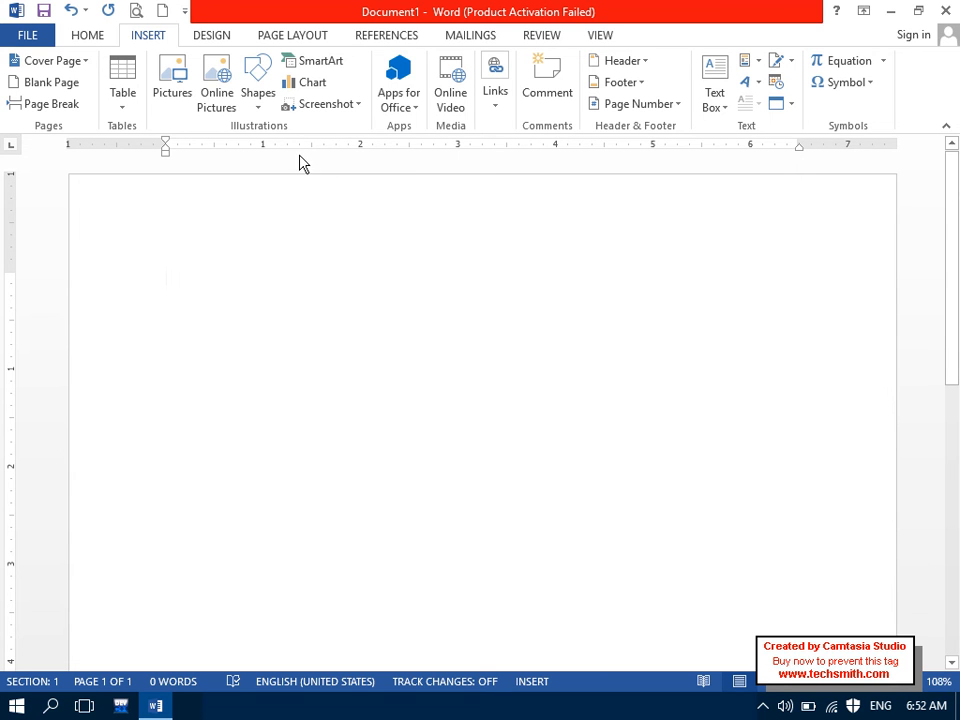
{"action": "left_click", "coordinate": [345, 105]}
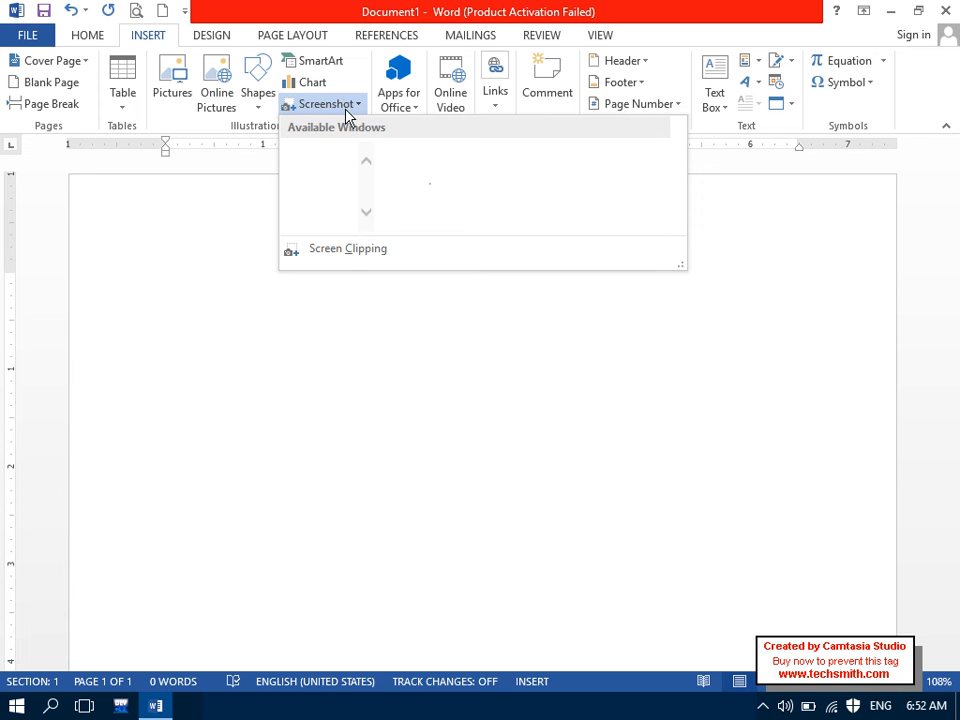
{"action": "left_click", "coordinate": [347, 250]}
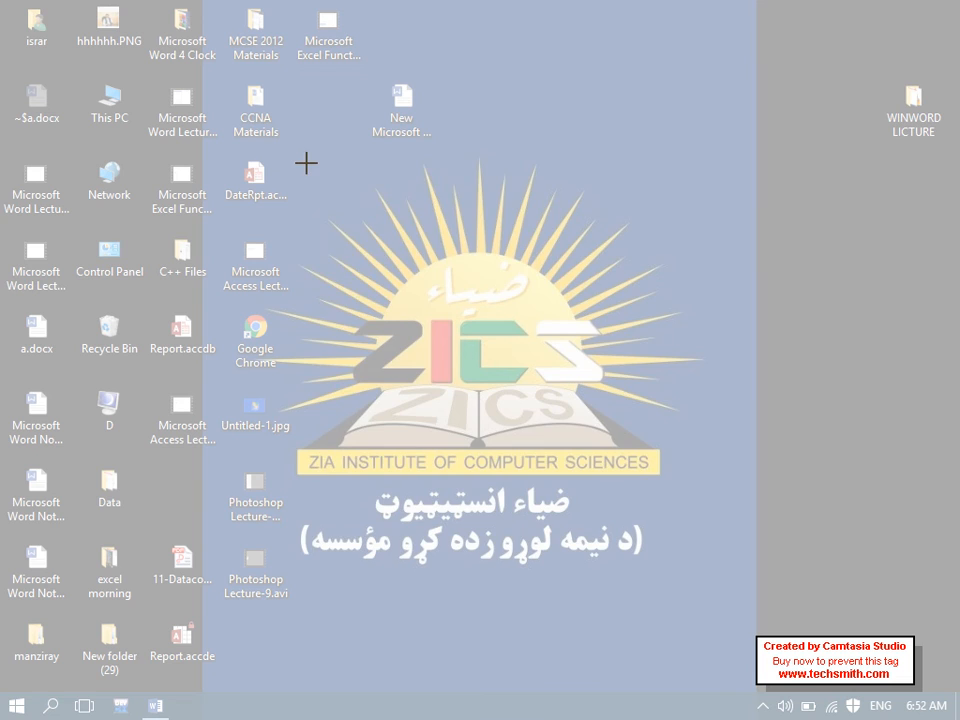
{"action": "left_click_drag", "start_coordinate": [304, 160], "coordinate": [699, 572]}
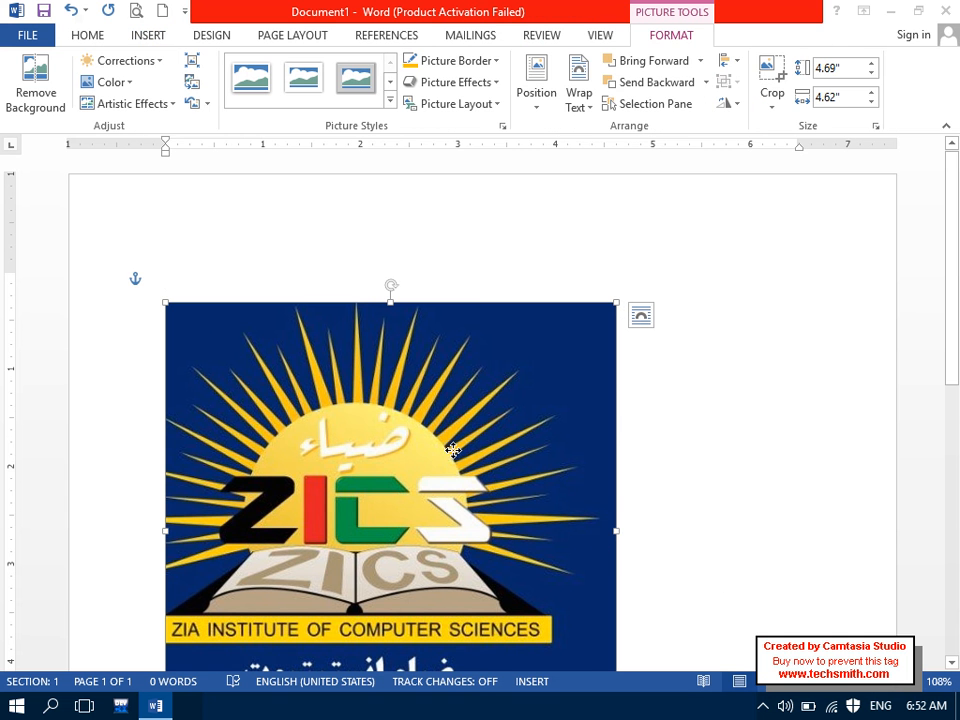
{"action": "left_click_drag", "start_coordinate": [453, 450], "coordinate": [615, 326]}
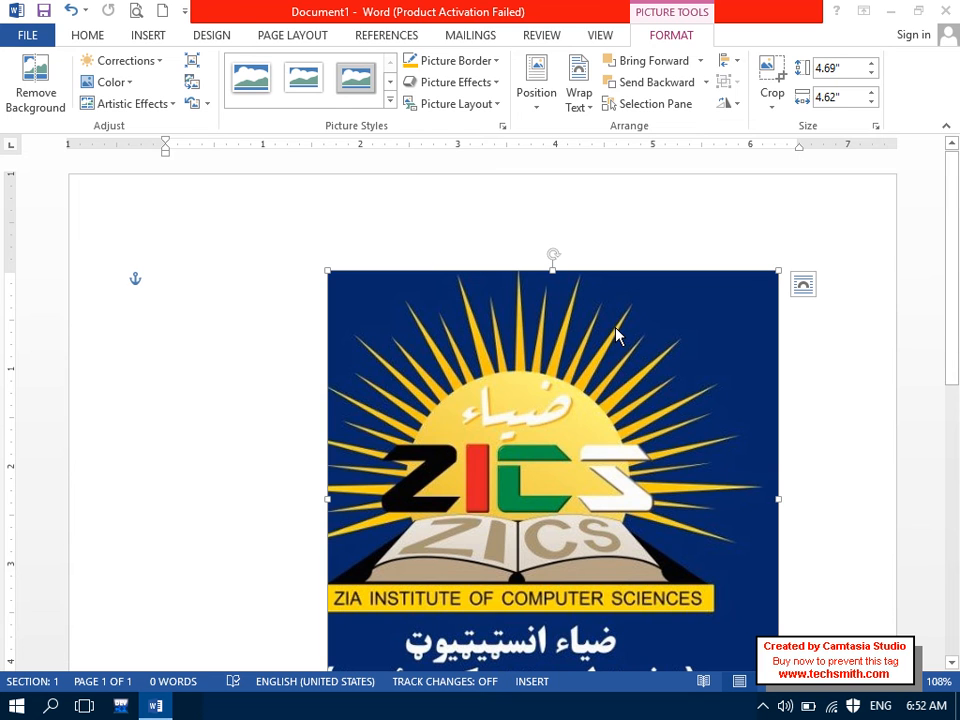
{"action": "key", "text": "ctrl+z"}
{"action": "key", "text": "ctrl+z"}
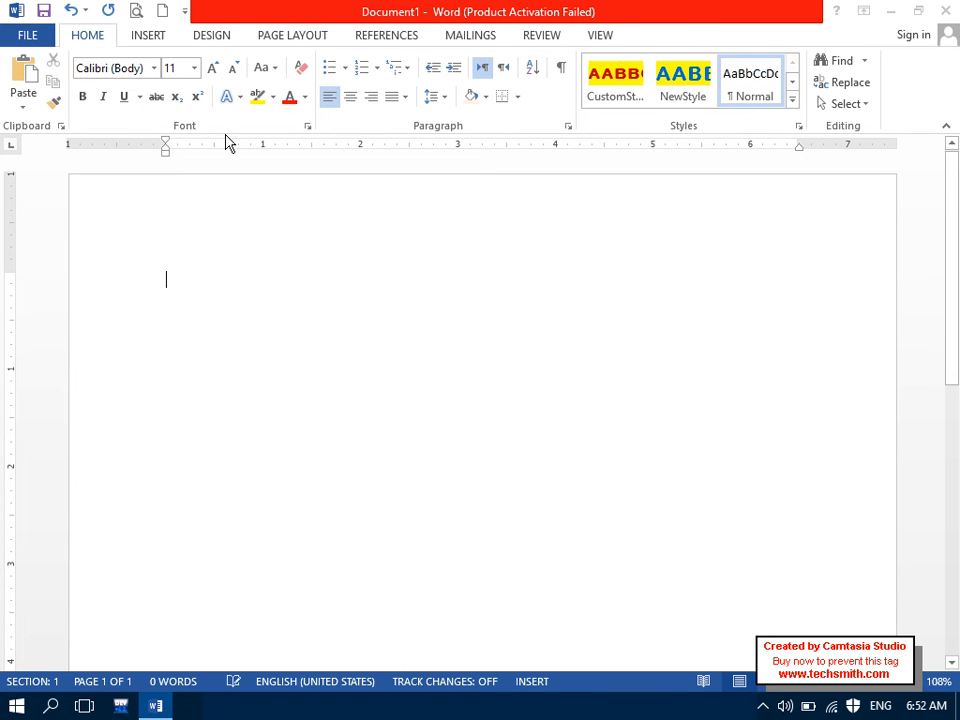
{"action": "left_click", "coordinate": [165, 38]}
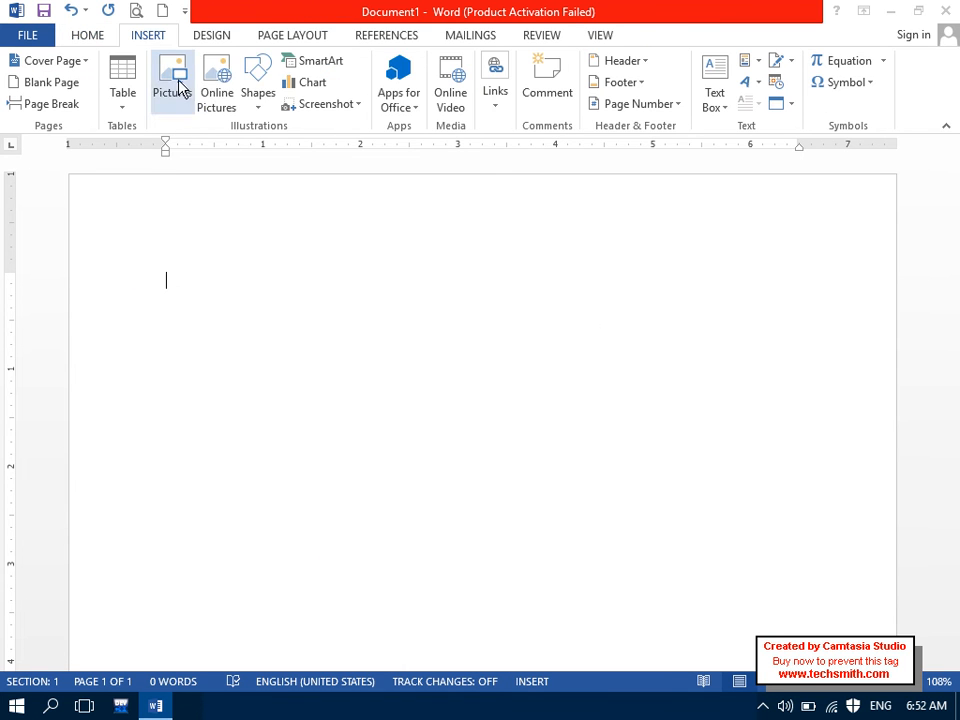
{"action": "left_click", "coordinate": [322, 104]}
{"action": "left_click", "coordinate": [317, 252]}
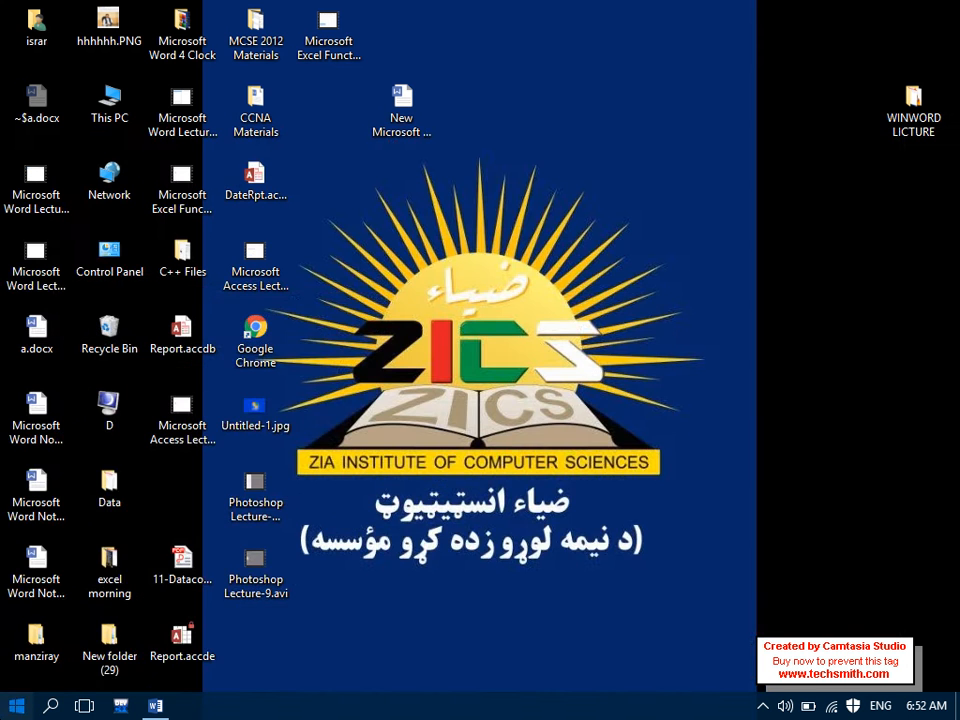
{"action": "left_click", "coordinate": [16, 705]}
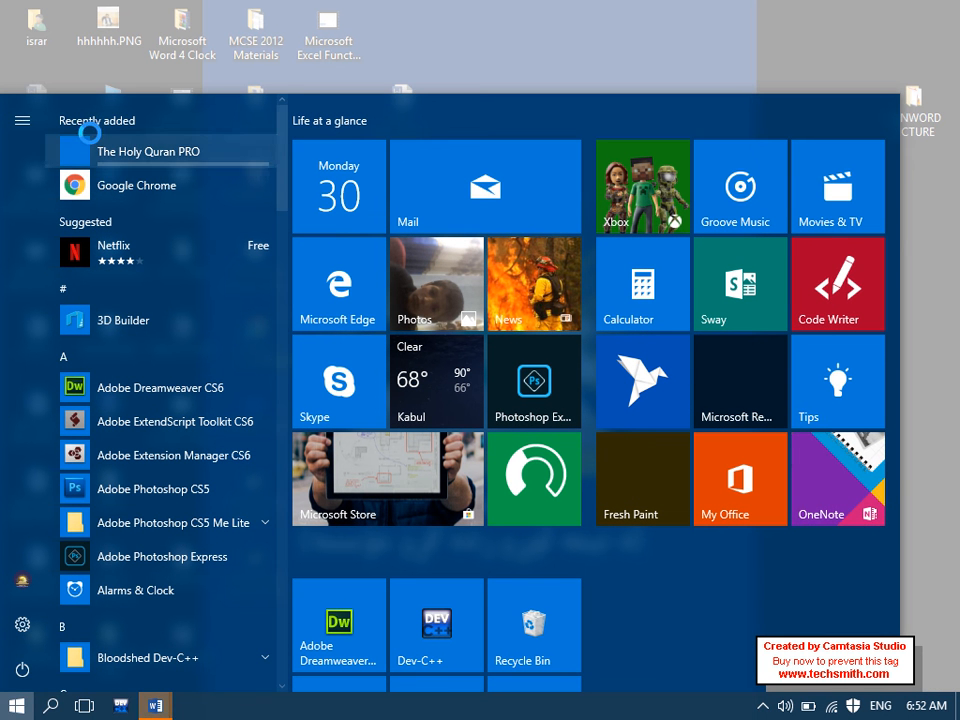
{"action": "left_click", "coordinate": [784, 79]}
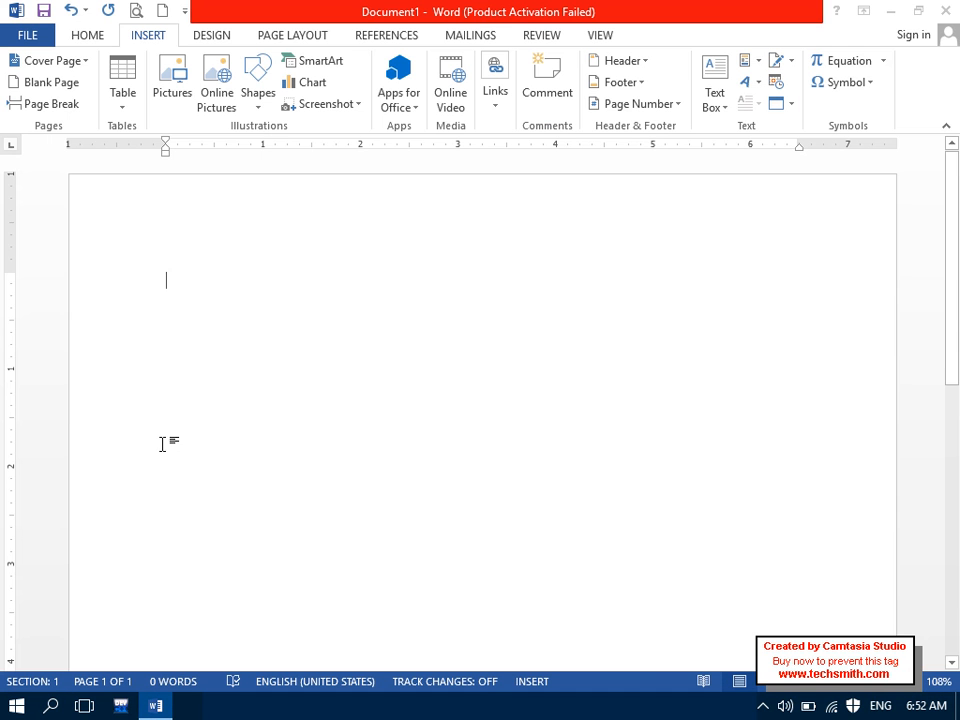
{"action": "left_click", "coordinate": [289, 106]}
{"action": "left_click", "coordinate": [334, 244]}
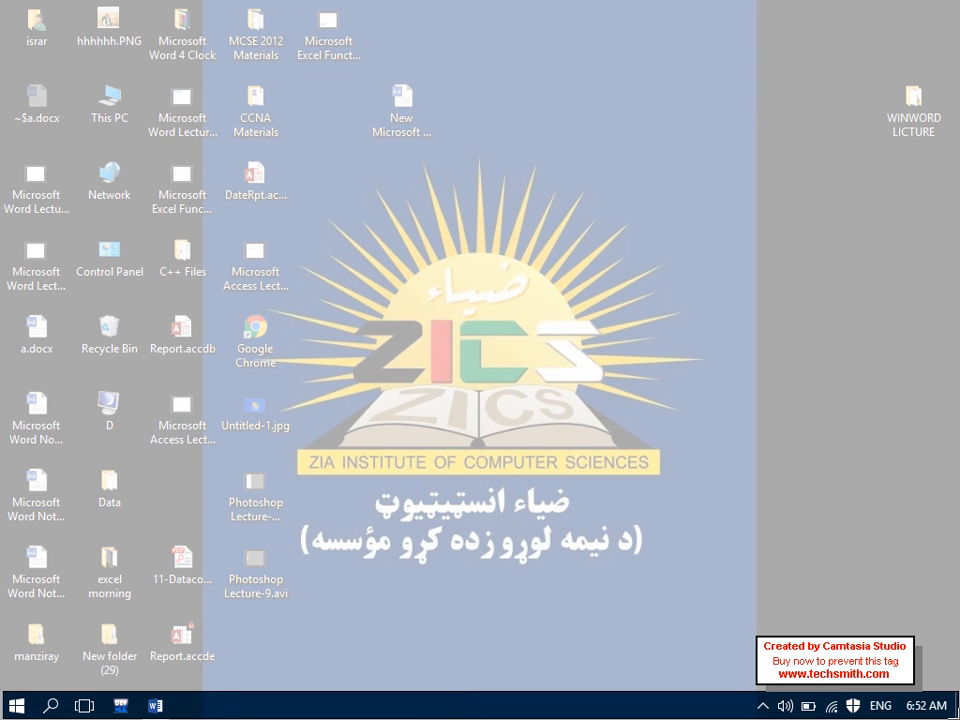
{"action": "left_click_drag", "start_coordinate": [2, 690], "coordinate": [958, 718]}
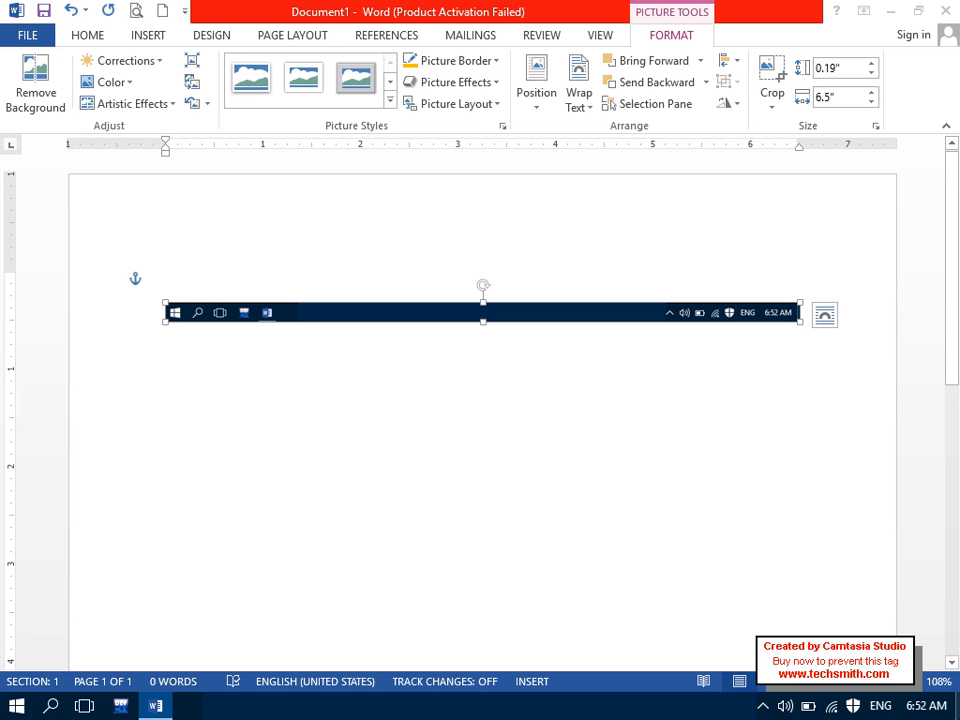
{"action": "key", "text": "Delete"}
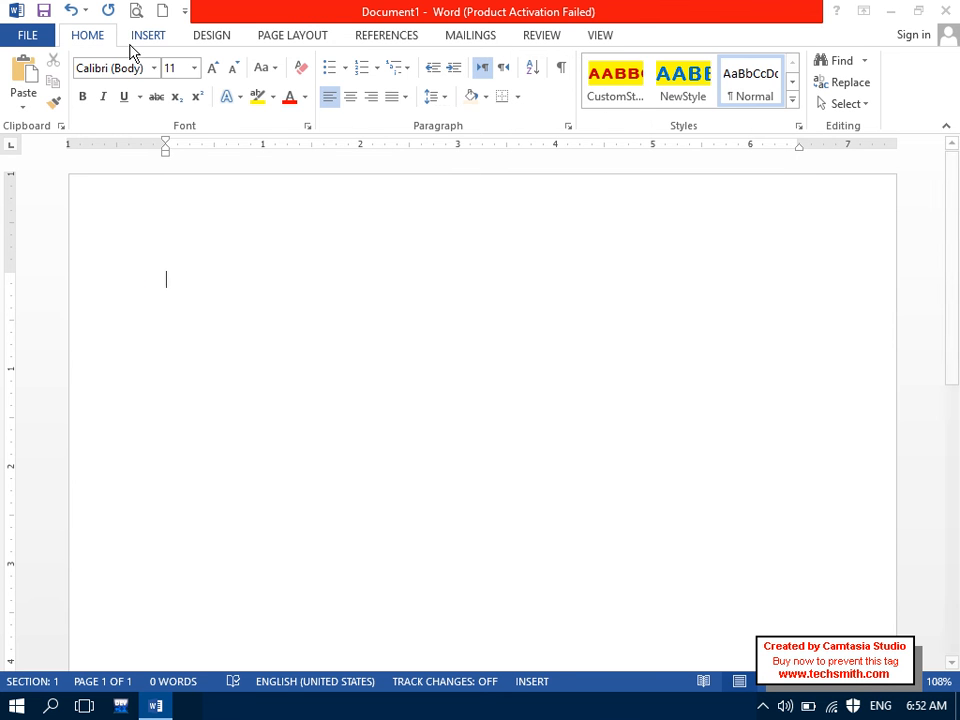
{"action": "left_click", "coordinate": [133, 38]}
{"action": "left_click", "coordinate": [296, 103]}
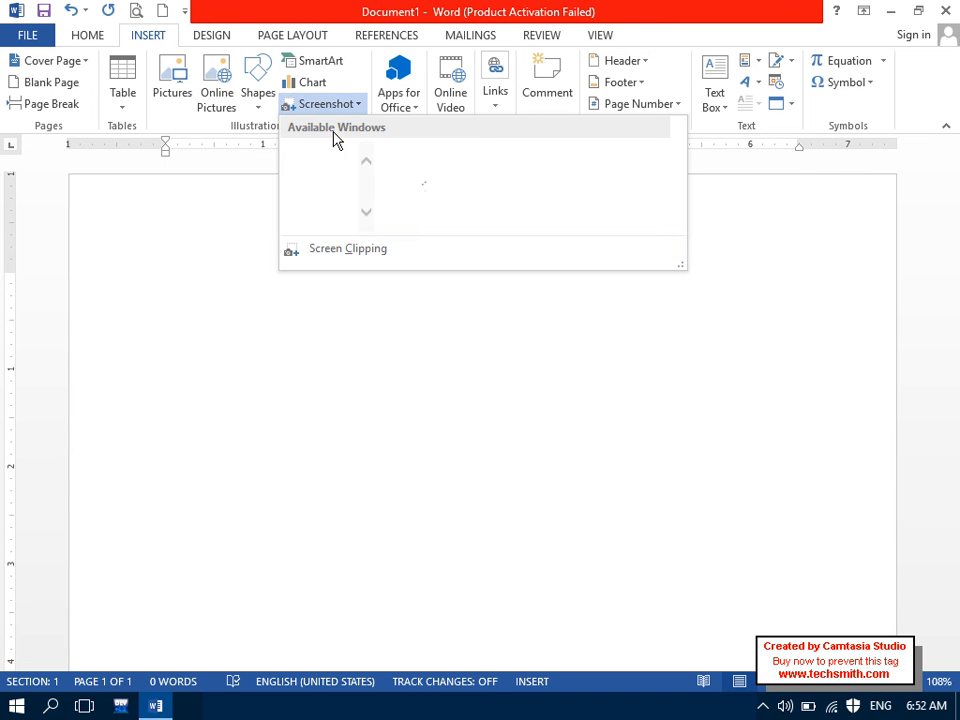
{"action": "left_click", "coordinate": [341, 251]}
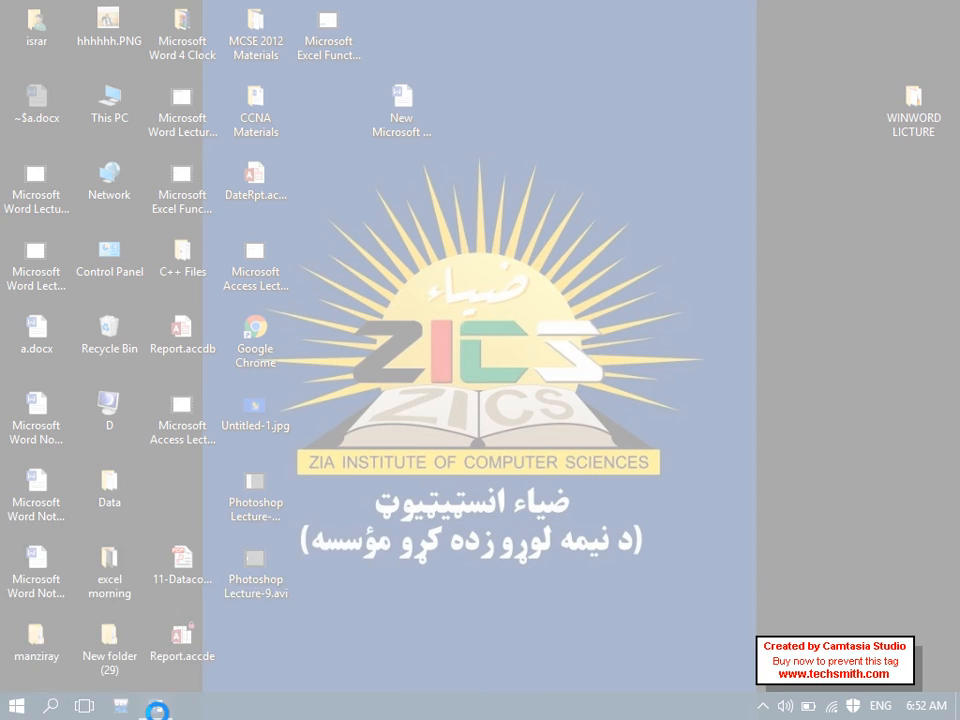
{"action": "mouse_move", "coordinate": [155, 706]}
{"action": "left_click", "coordinate": [161, 611]}
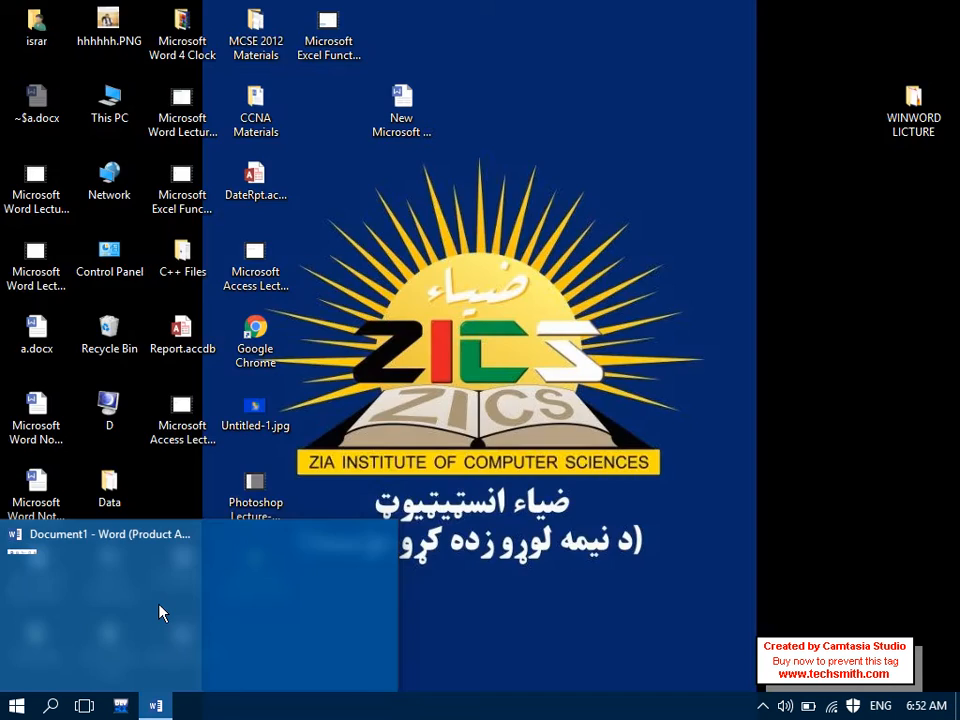
{"action": "left_click", "coordinate": [300, 104]}
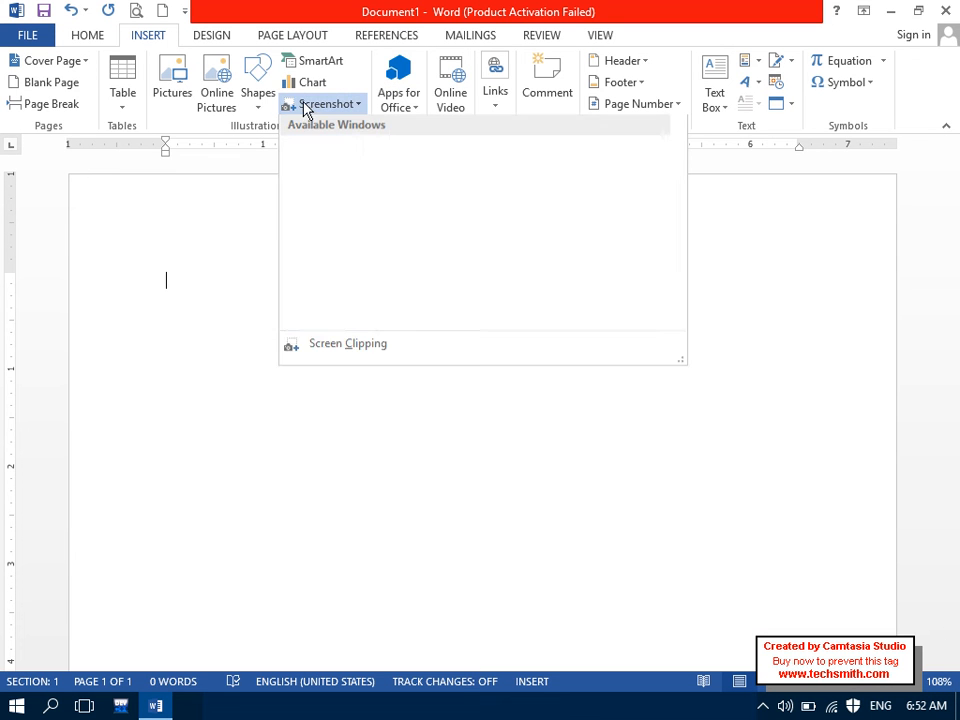
{"action": "left_click", "coordinate": [337, 251]}
{"action": "left_click", "coordinate": [156, 704]}
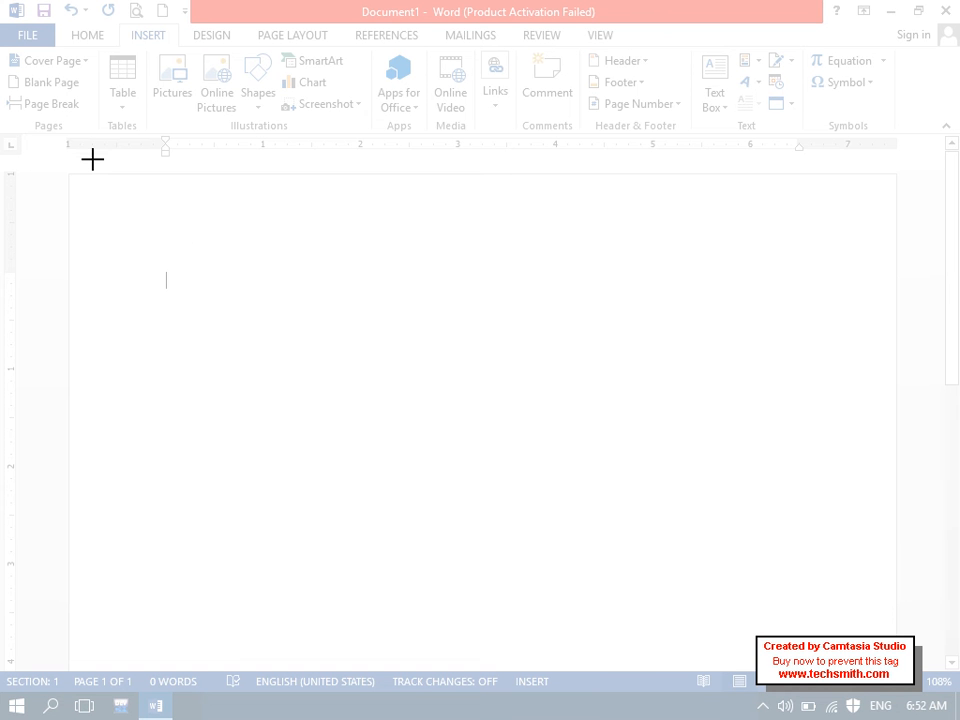
{"action": "left_click_drag", "start_coordinate": [2, 22], "coordinate": [945, 142]}
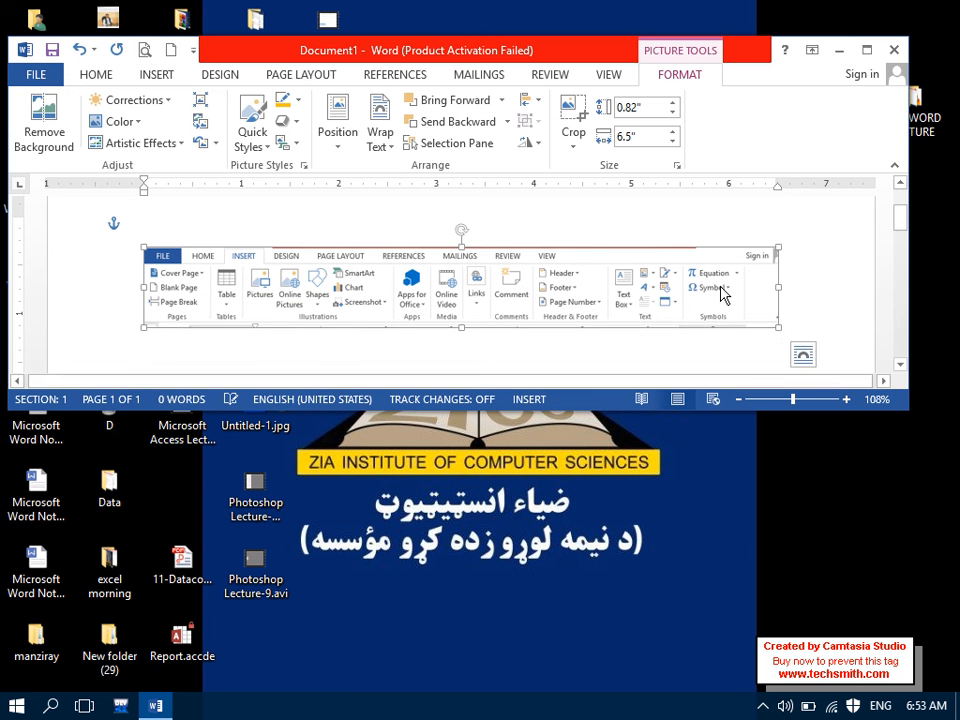
{"action": "double_click", "coordinate": [533, 56]}
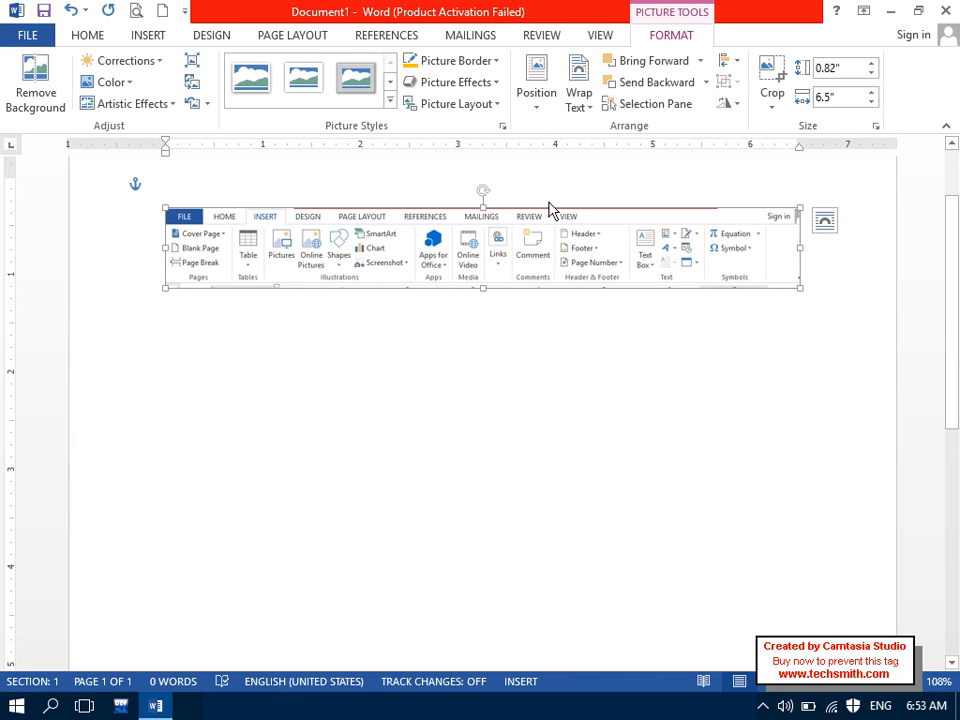
{"action": "key", "text": "Delete"}
{"action": "left_click", "coordinate": [150, 36]}
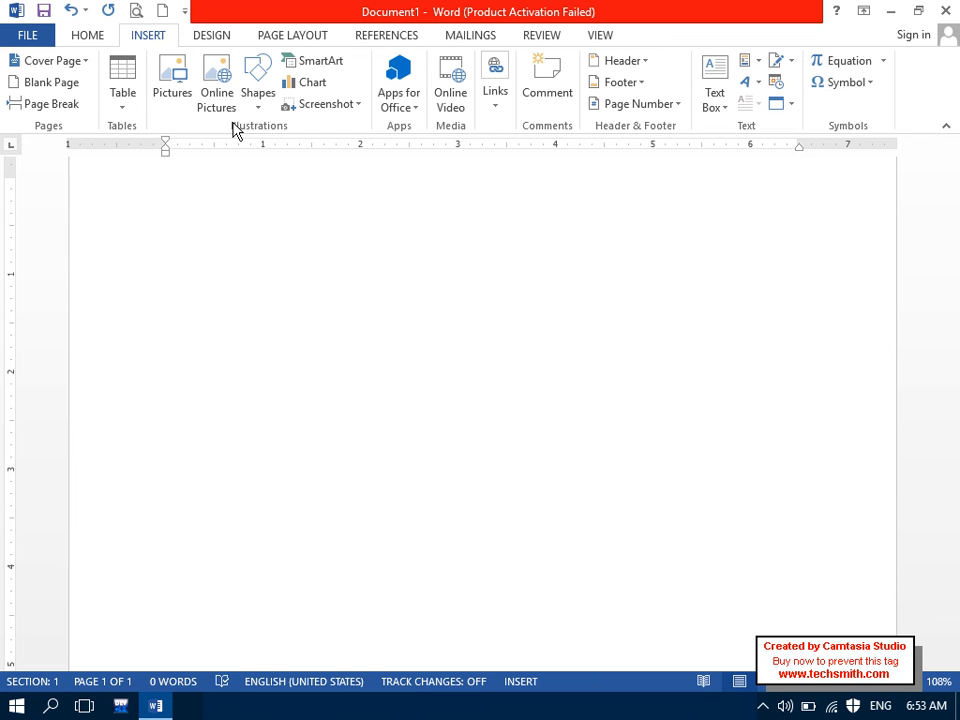
Step: Draw a yellow rectangle near the top-left of the page
{"action": "left_click", "coordinate": [246, 112]}
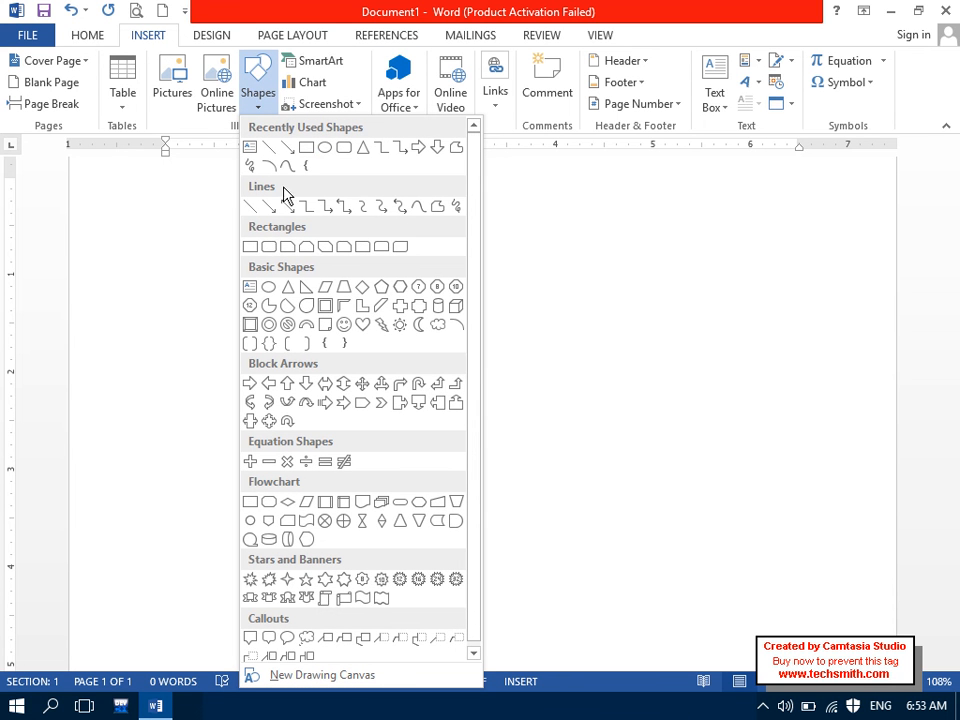
{"action": "left_click", "coordinate": [306, 147]}
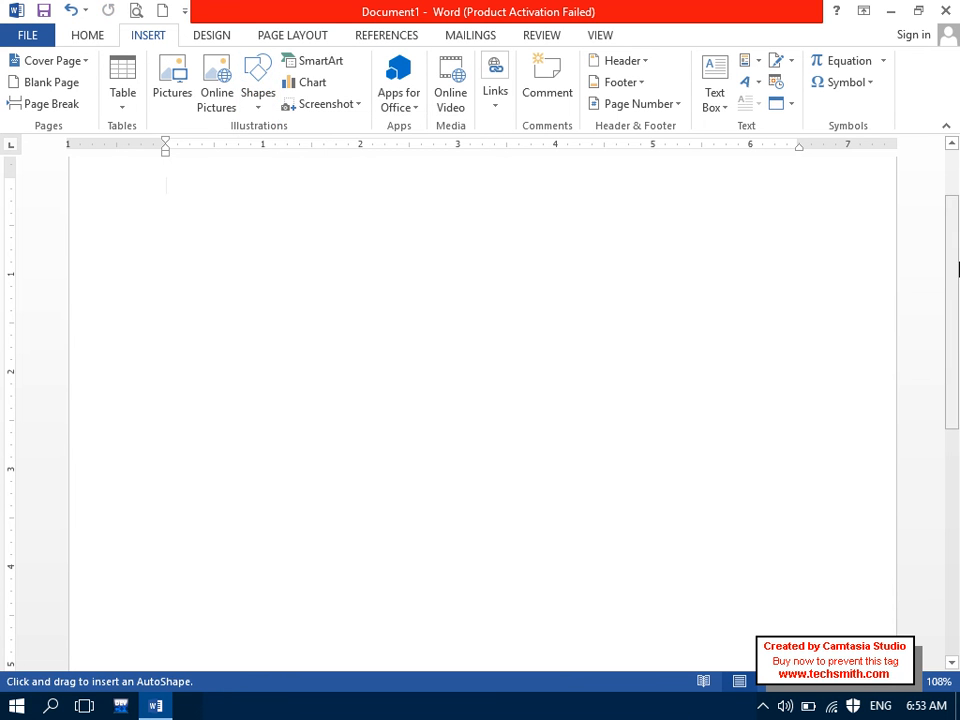
{"action": "left_click_drag", "start_coordinate": [957, 268], "coordinate": [954, 231]}
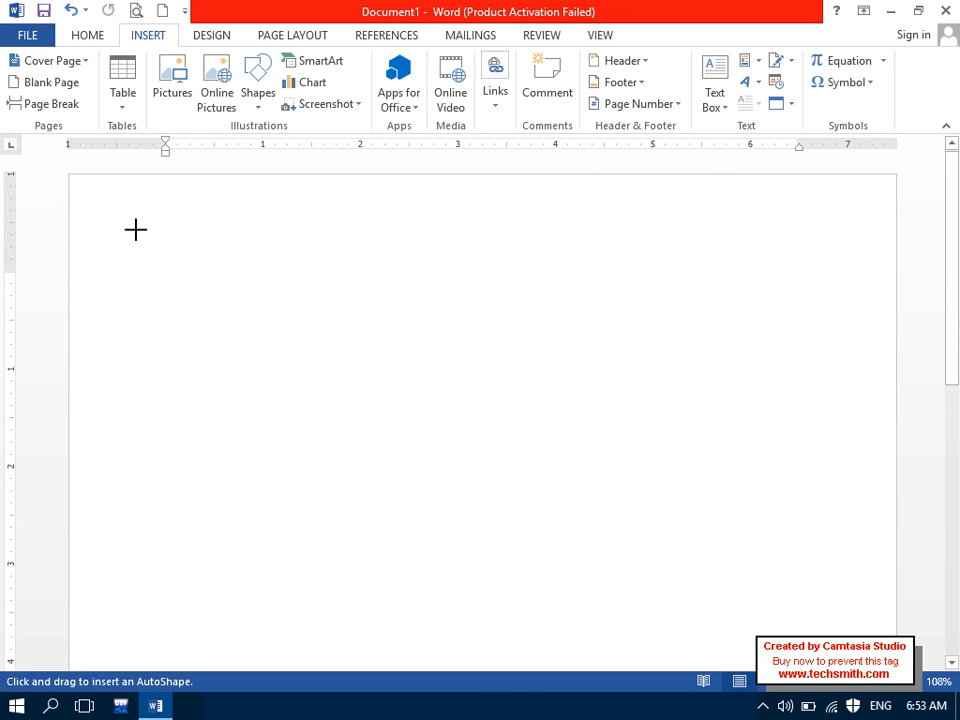
{"action": "mouse_move", "coordinate": [108, 201]}
{"action": "left_mouse_down"}
{"action": "mouse_move", "coordinate": [300, 324]}
{"action": "mouse_move", "coordinate": [445, 349]}
{"action": "mouse_move", "coordinate": [489, 370]}
{"action": "left_mouse_up"}
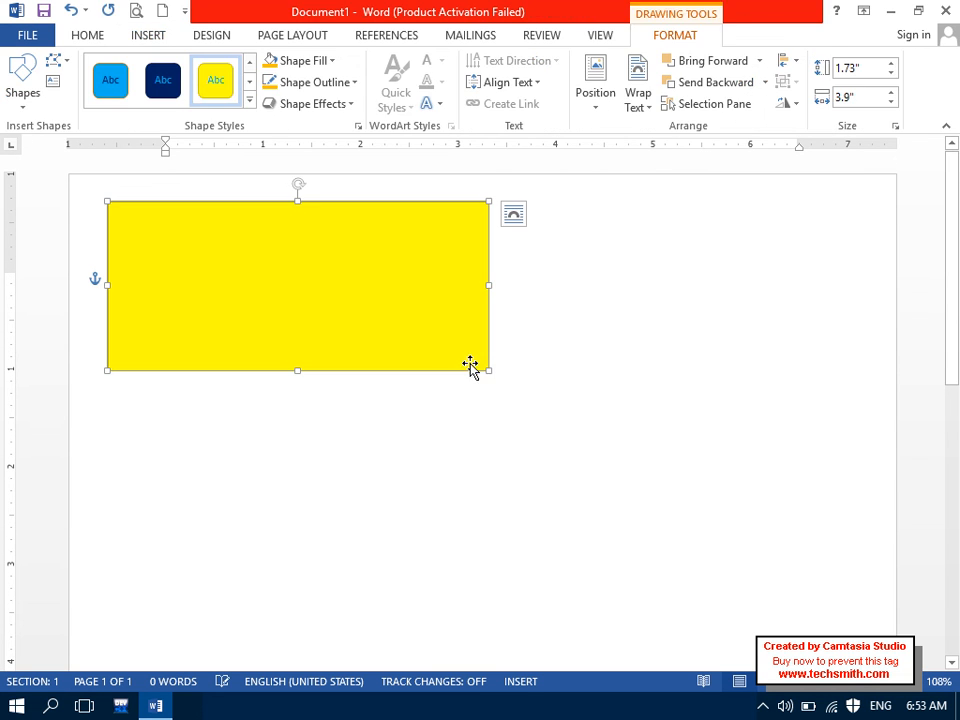
Step: Make the rectangle accept text and align its text to the top
{"action": "right_click", "coordinate": [308, 261]}
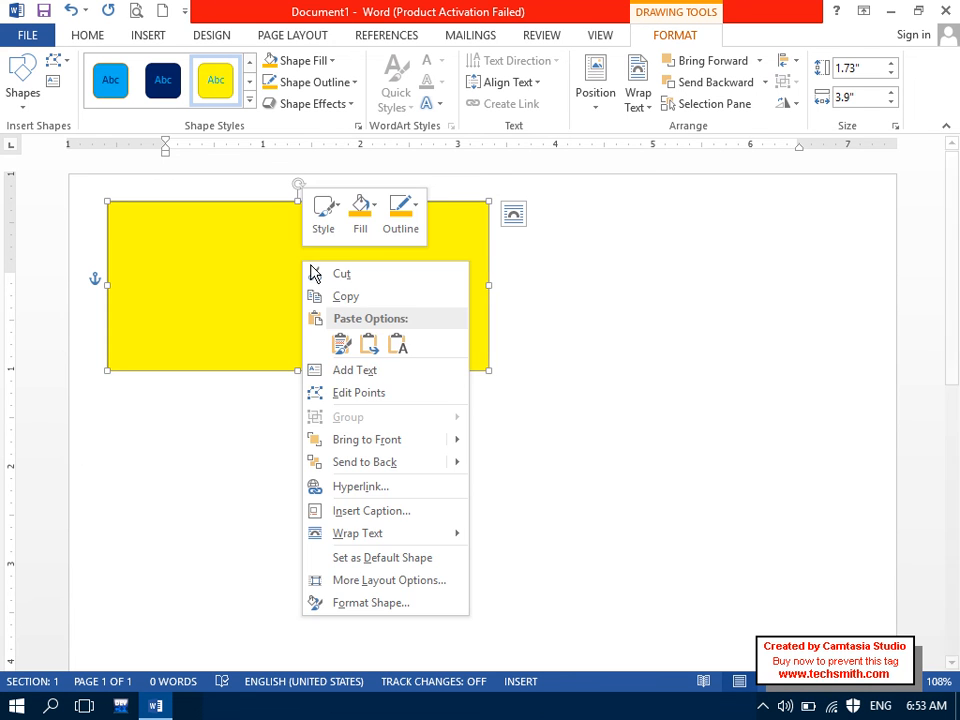
{"action": "left_click", "coordinate": [358, 372]}
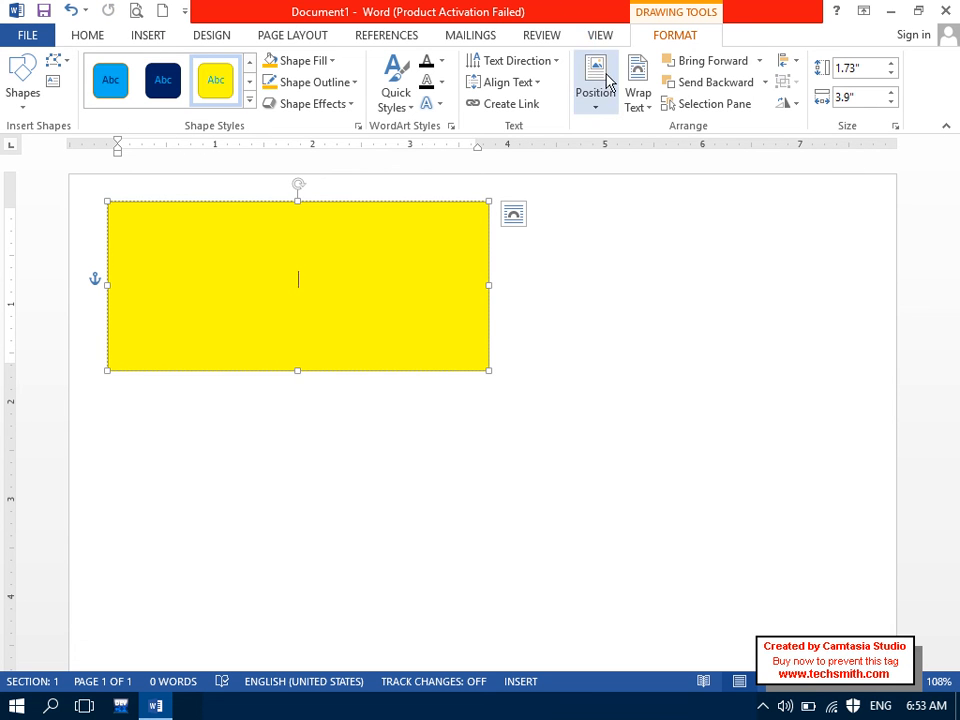
{"action": "left_click", "coordinate": [612, 37]}
{"action": "left_click", "coordinate": [676, 37]}
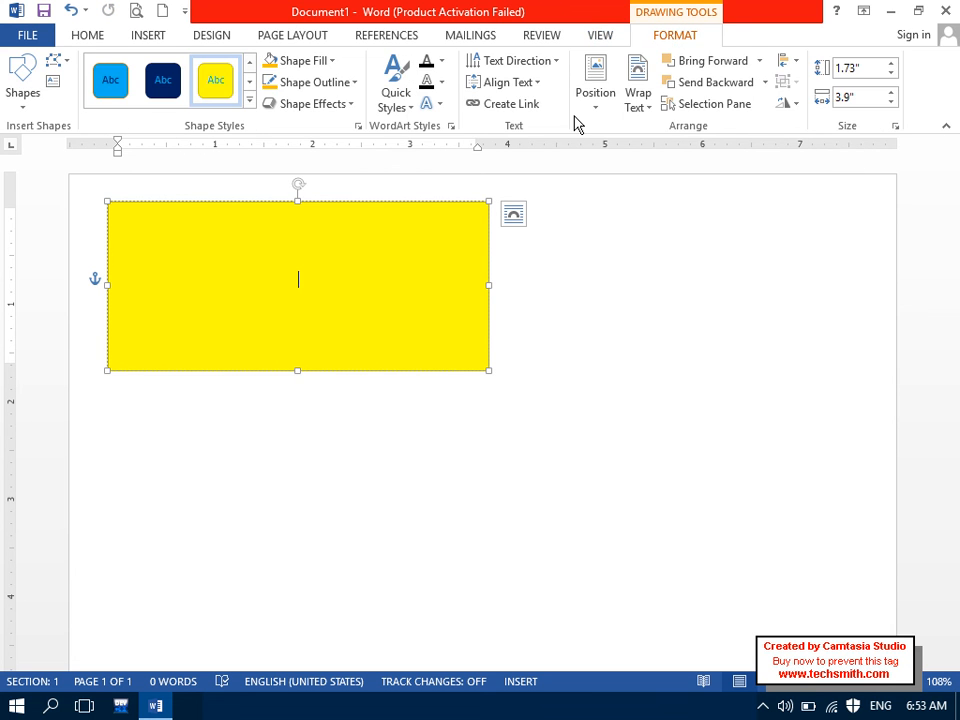
{"action": "left_click", "coordinate": [506, 84]}
{"action": "left_click", "coordinate": [507, 126]}
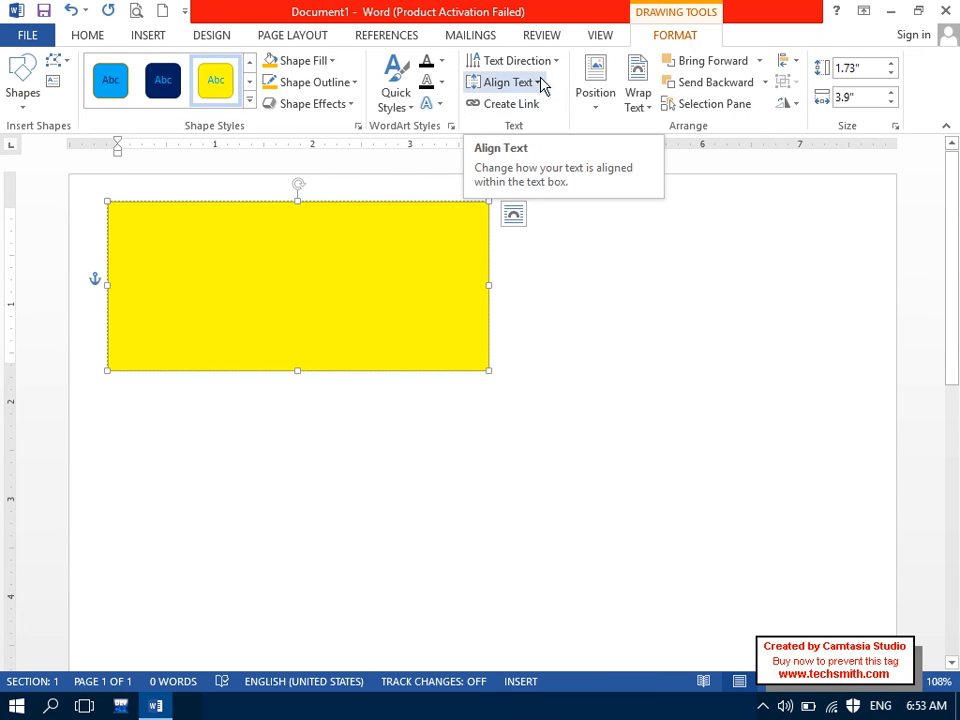
{"action": "left_click", "coordinate": [84, 34]}
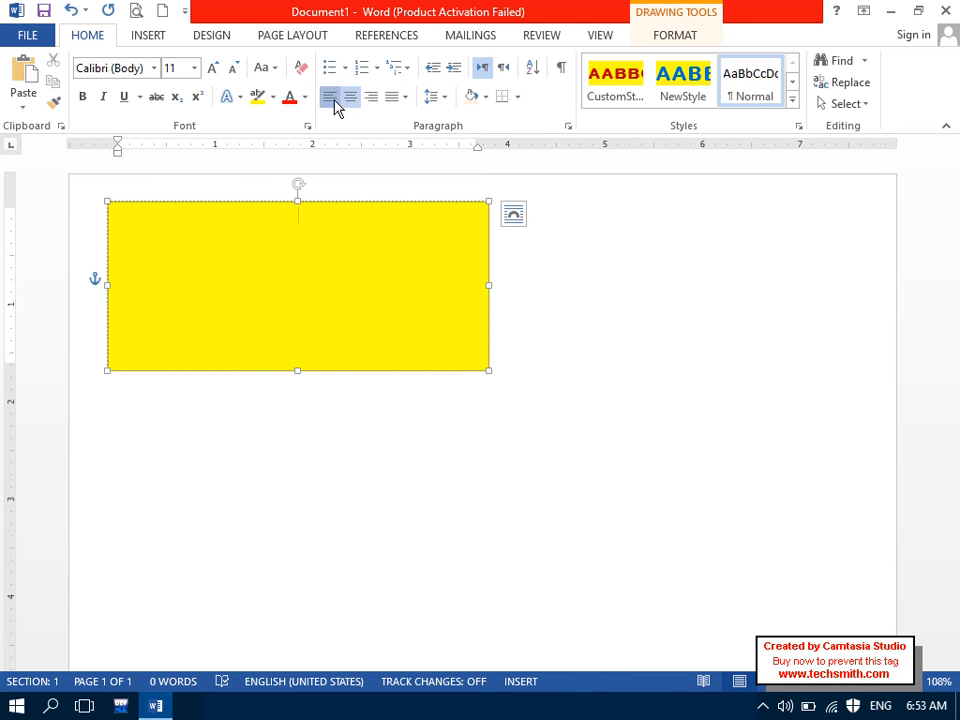
{"action": "left_click", "coordinate": [147, 38]}
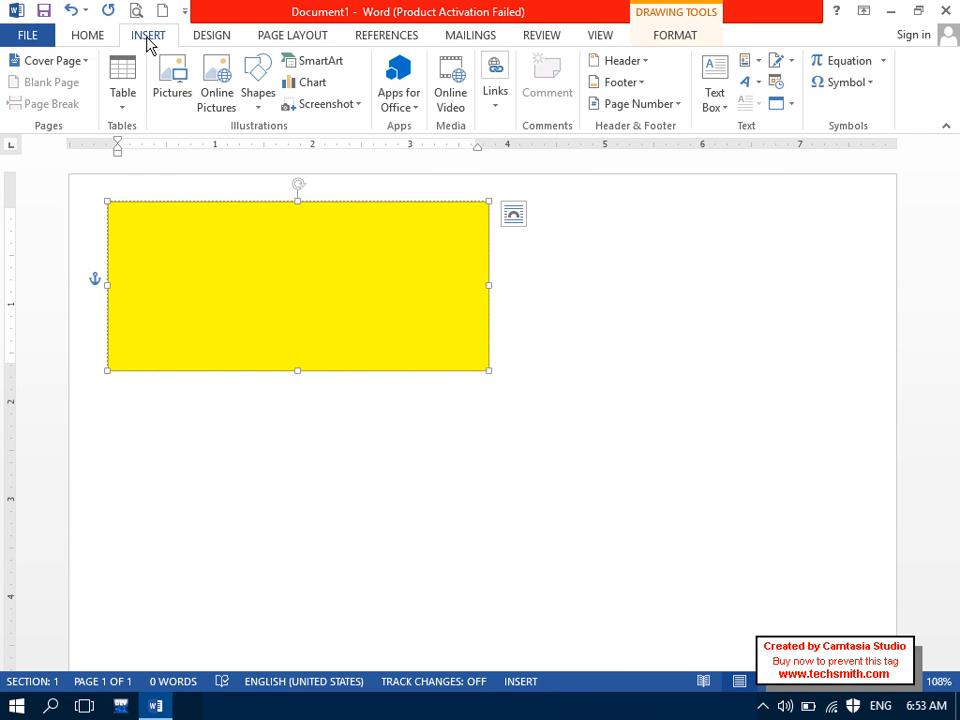
Step: Insert a 2x1 table in the box with 'Name' and the person's full name
{"action": "left_click", "coordinate": [140, 104]}
{"action": "left_click", "coordinate": [135, 152]}
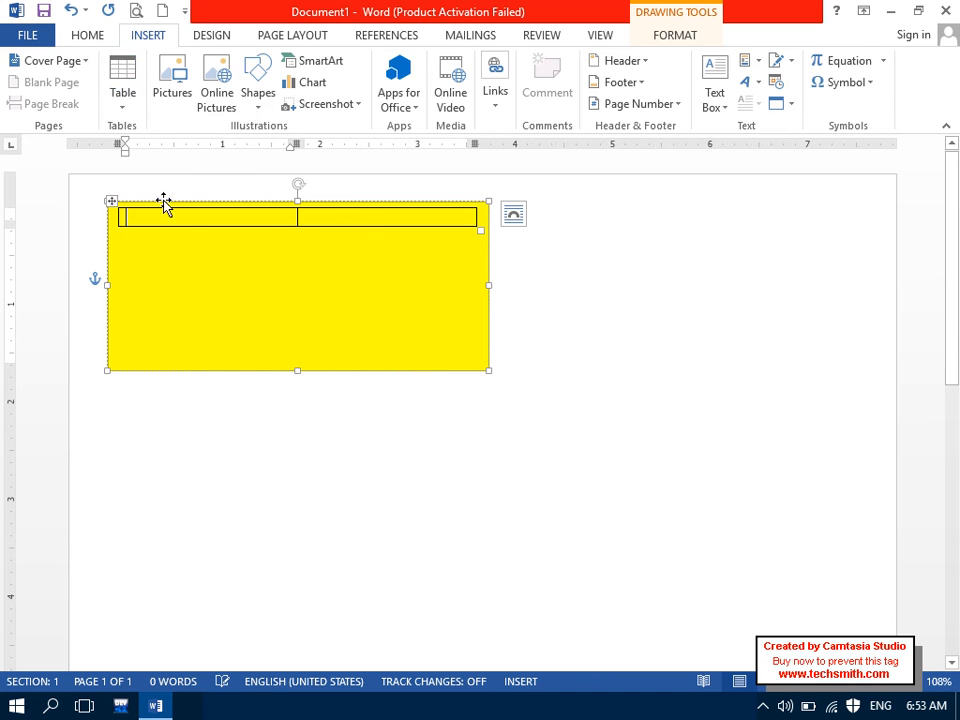
{"action": "type", "text": "Name"}
{"action": "key", "text": "Tab"}
{"action": "key", "text": "Caps_Lock"}
{"action": "key", "text": "Caps_Lock"}
{"action": "key", "text": "Caps_Lock"}
{"action": "key", "text": "Caps_Lock"}
{"action": "key", "text": "Tab"}
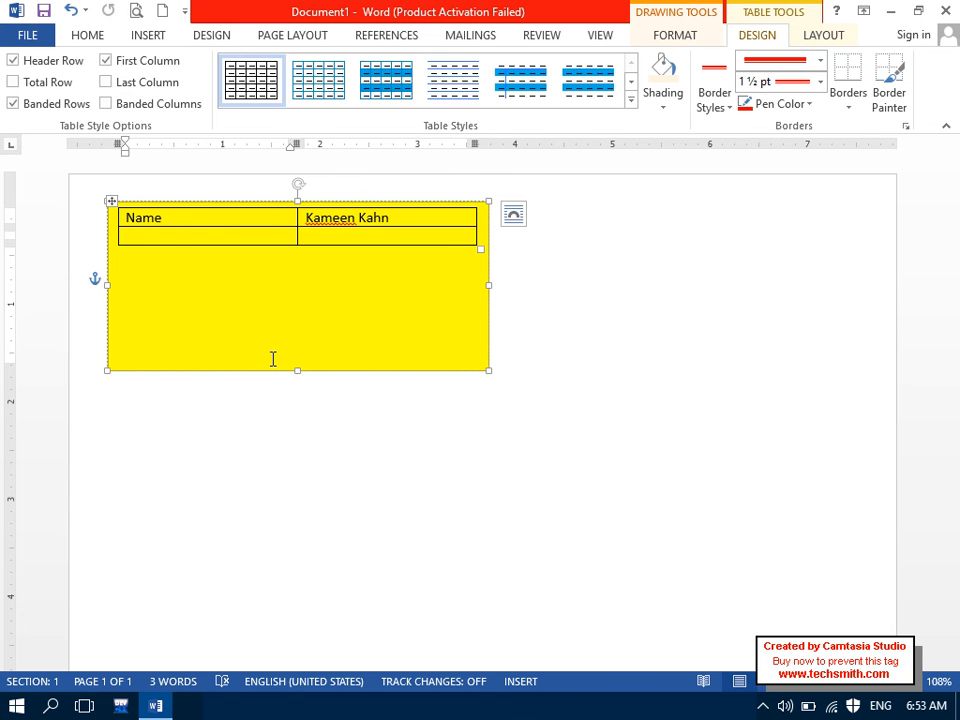
Step: Add empty rows to the table, undo the overflowing row, and reselect the box
{"action": "left_click_drag", "start_coordinate": [396, 216], "coordinate": [300, 207]}
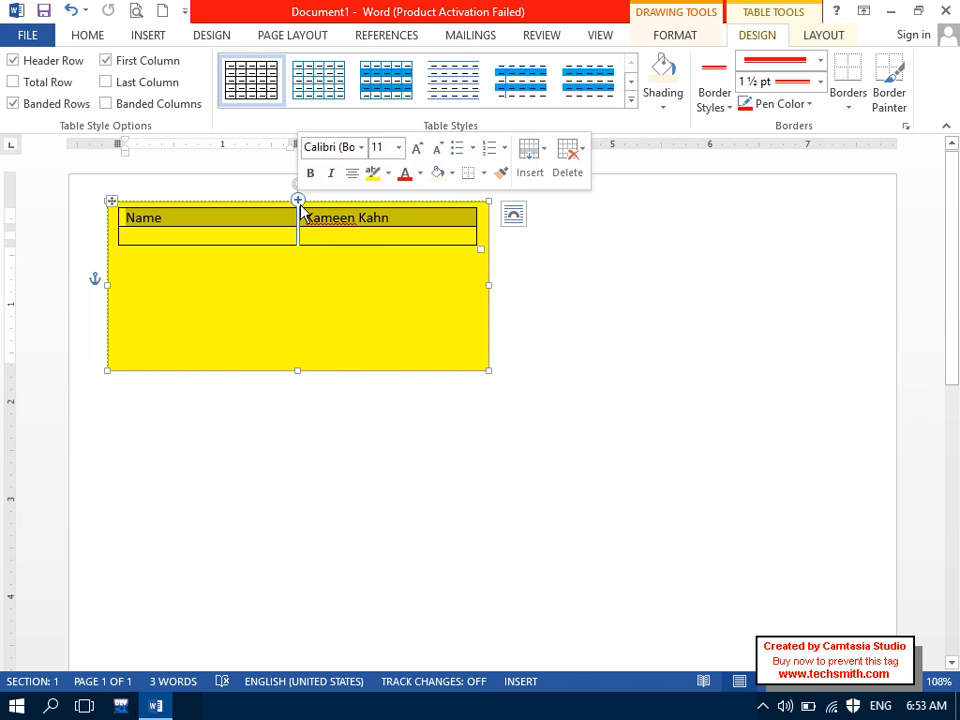
{"action": "left_click", "coordinate": [289, 236]}
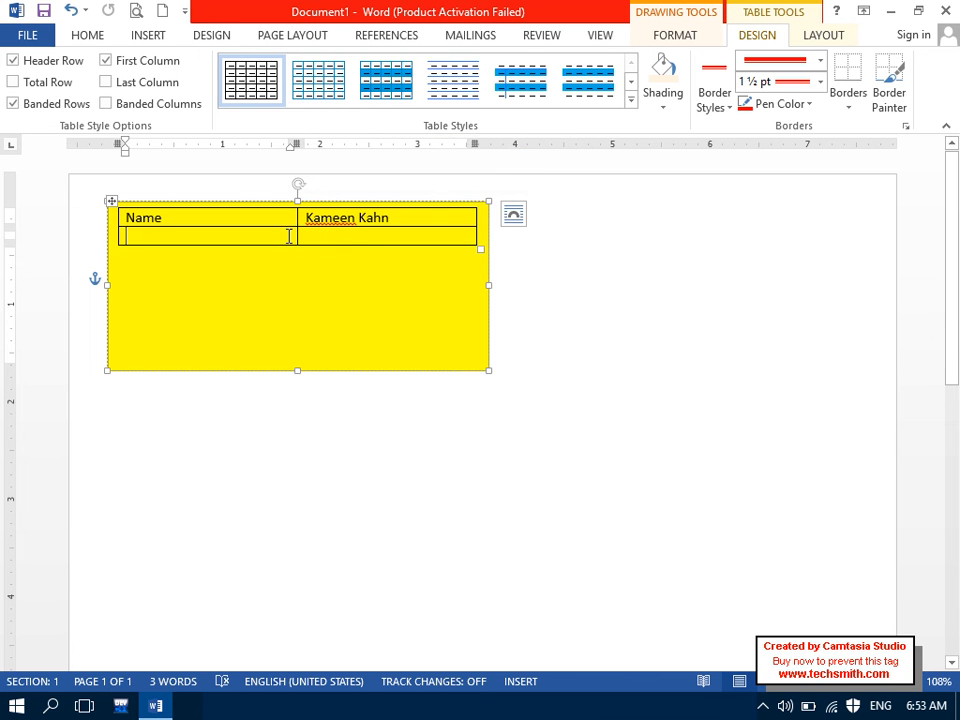
{"action": "key", "text": "Tab"}
{"action": "key", "text": "Tab"}
{"action": "key", "text": "Tab"}
{"action": "key", "text": "Tab"}
{"action": "key", "text": "Tab"}
{"action": "key", "text": "Tab"}
{"action": "key", "text": "Tab"}
{"action": "key", "text": "Tab"}
{"action": "key", "text": "Tab"}
{"action": "key", "text": "Tab"}
{"action": "key", "text": "Tab"}
{"action": "key", "text": "Tab"}
{"action": "key", "text": "Tab"}
{"action": "key", "text": "Tab"}
{"action": "key", "text": "Tab"}
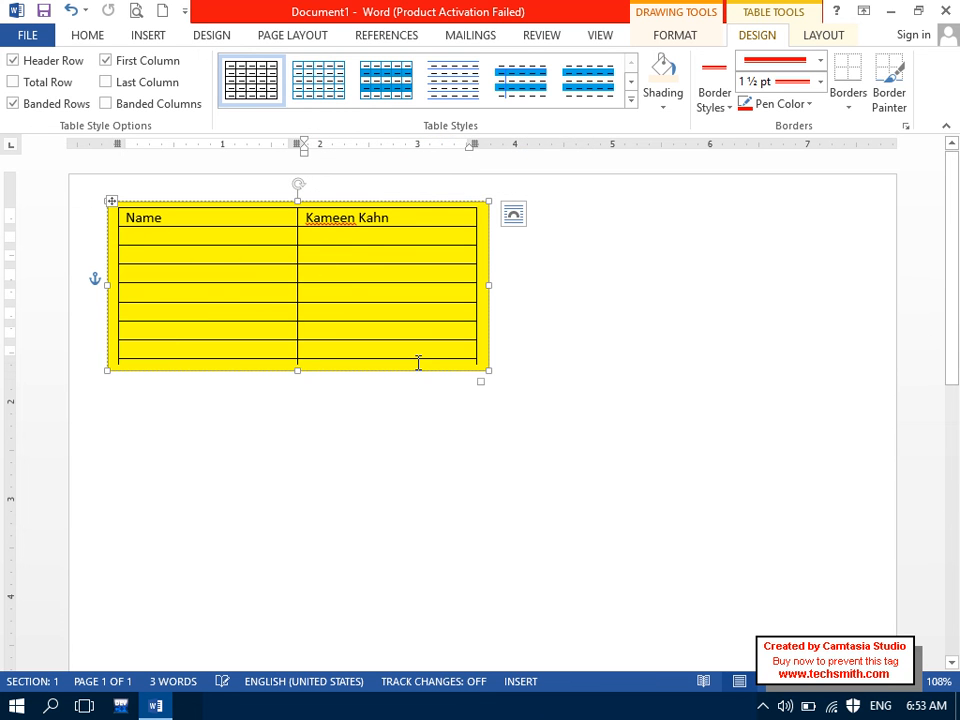
{"action": "key", "text": "ctrl+z"}
{"action": "left_click", "coordinate": [454, 397]}
{"action": "left_click", "coordinate": [460, 372]}
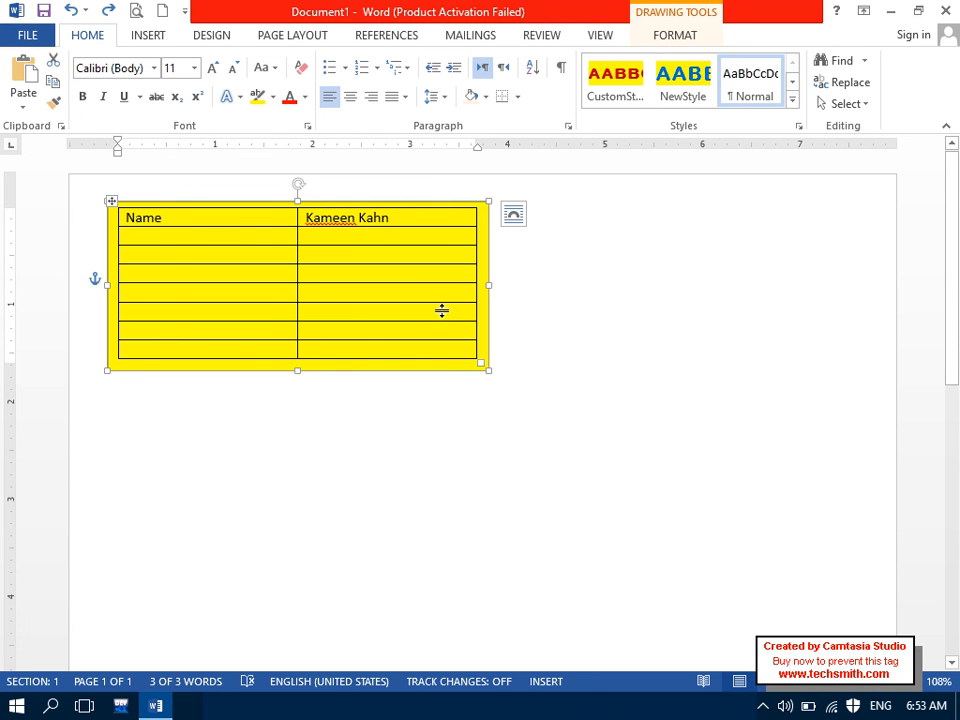
{"action": "left_click", "coordinate": [662, 40]}
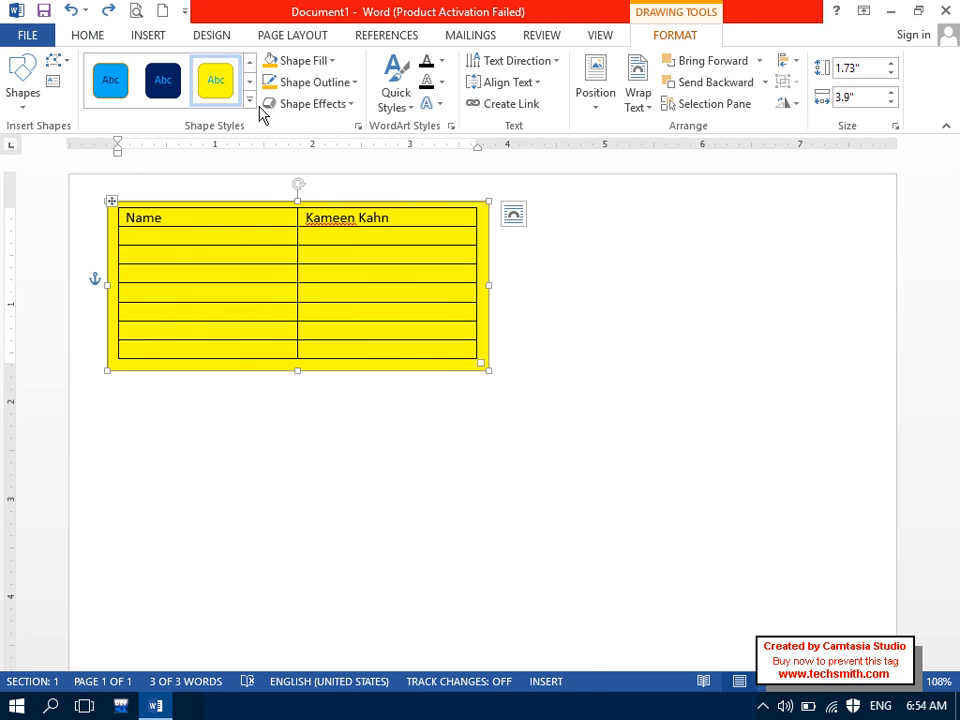
Step: Remove the yellow fill and the outline from the box holding the table
{"action": "left_click", "coordinate": [298, 66]}
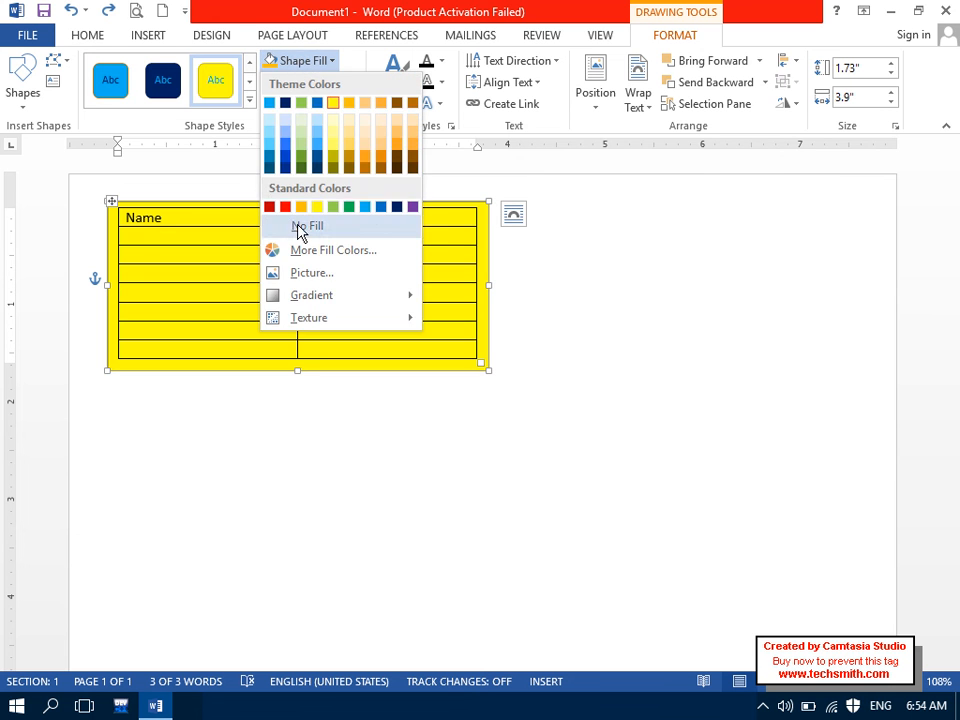
{"action": "left_click", "coordinate": [300, 227]}
{"action": "left_click", "coordinate": [559, 361]}
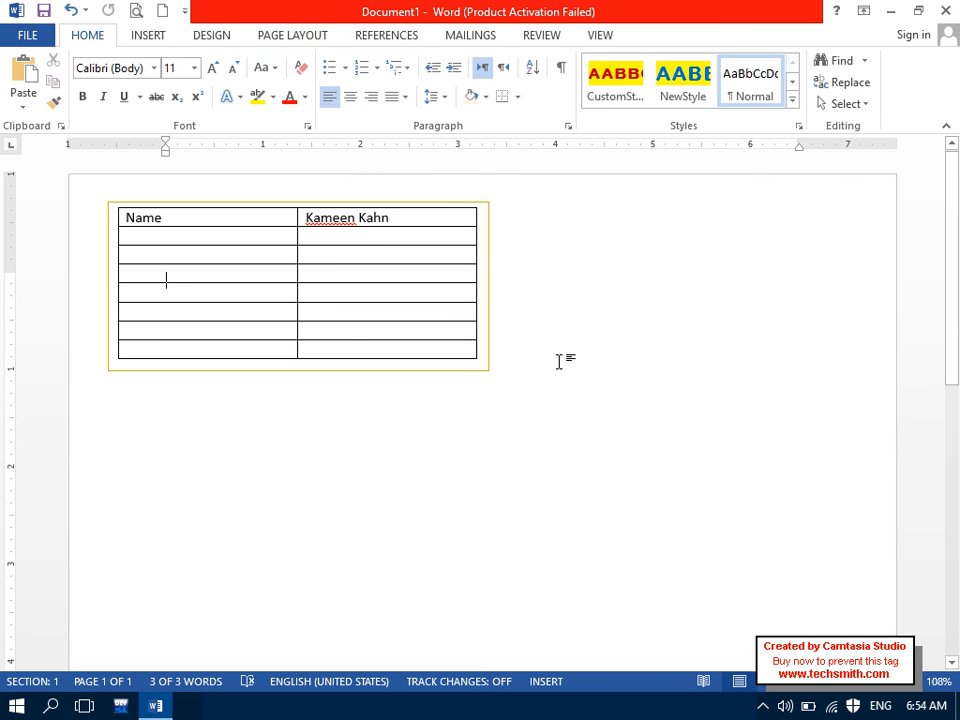
{"action": "double_click", "coordinate": [482, 362]}
{"action": "left_click", "coordinate": [336, 84]}
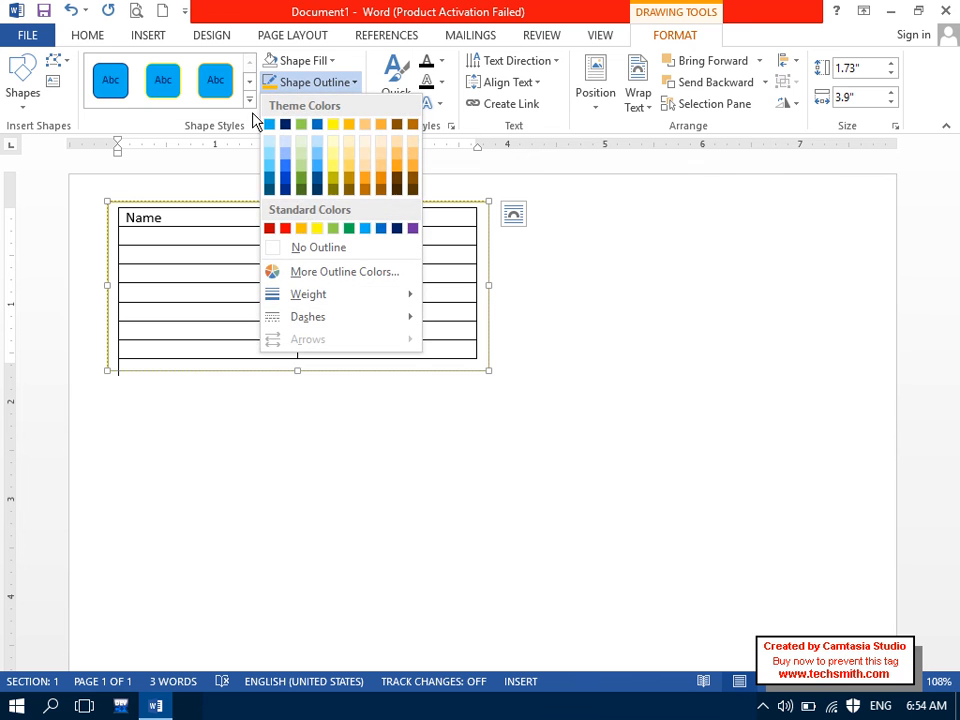
{"action": "left_click", "coordinate": [306, 248]}
{"action": "left_click", "coordinate": [286, 406]}
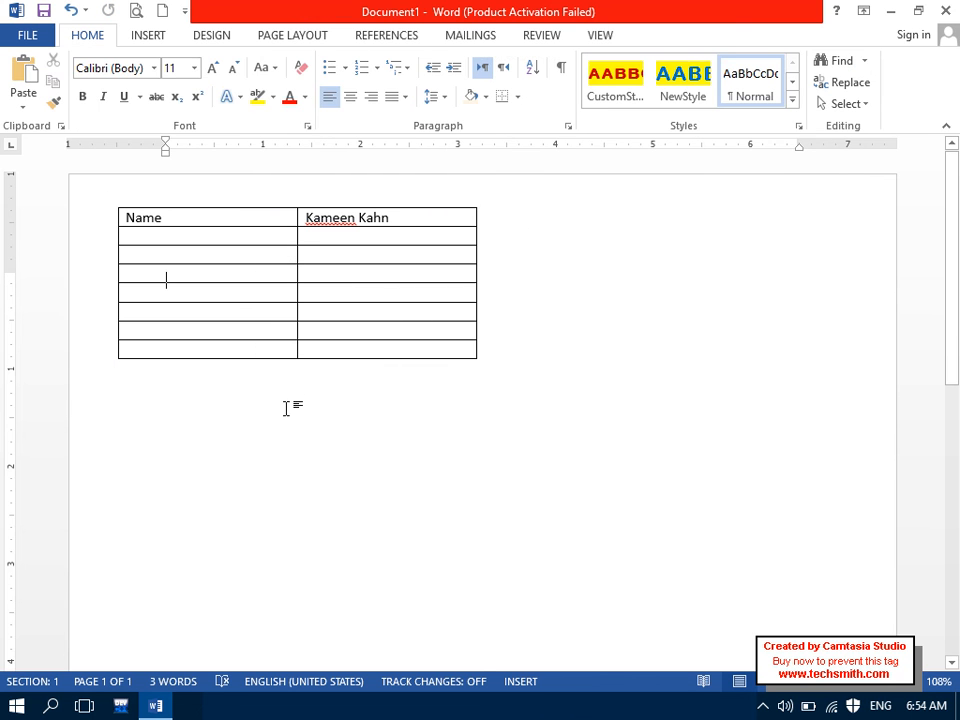
{"action": "left_click", "coordinate": [280, 367]}
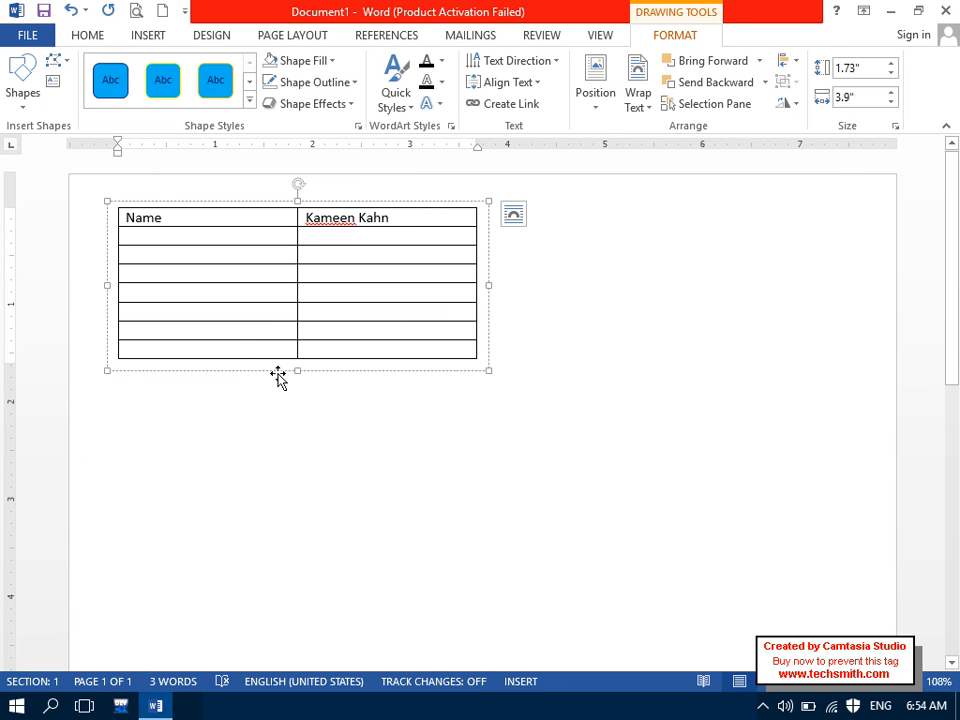
{"action": "left_click", "coordinate": [293, 439]}
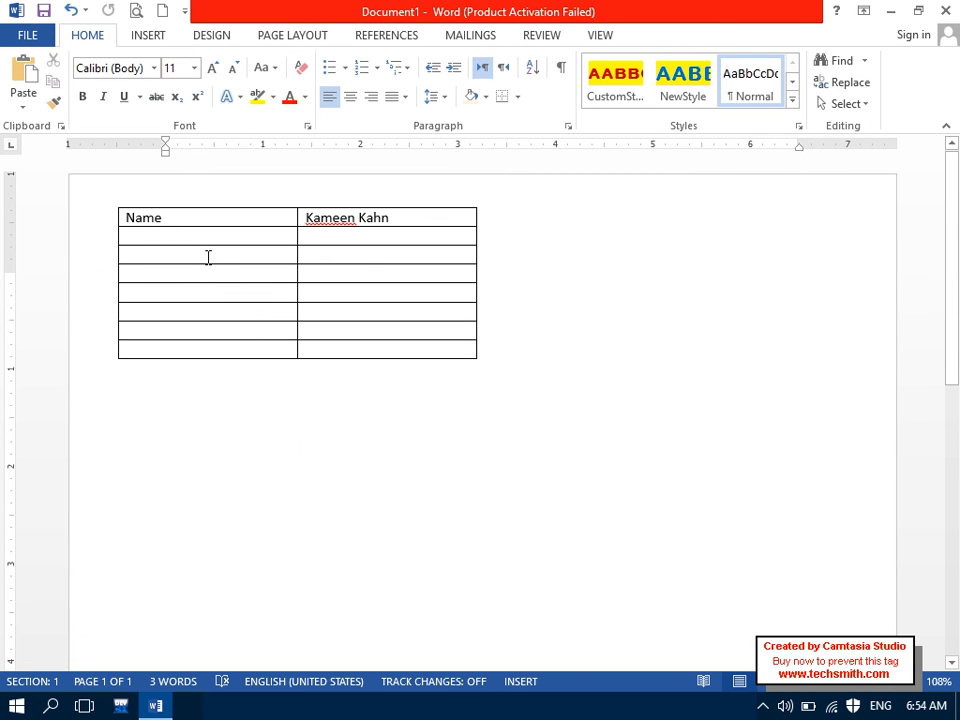
Step: Clear the table's inside borders, keeping only a vertical line between the columns
{"action": "left_click", "coordinate": [192, 203]}
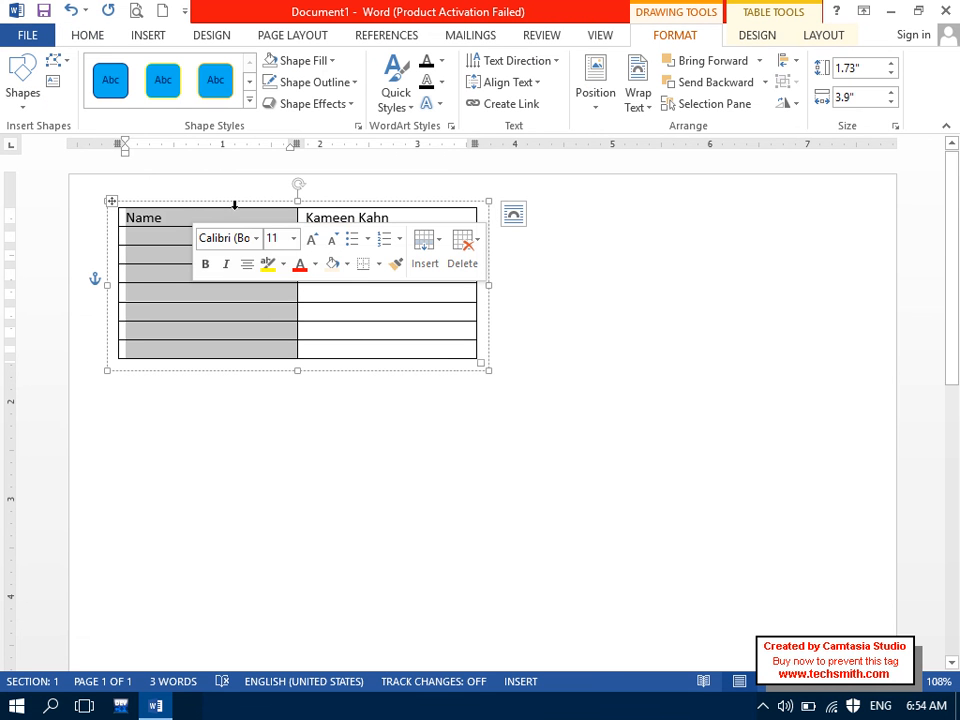
{"action": "left_click", "coordinate": [357, 325]}
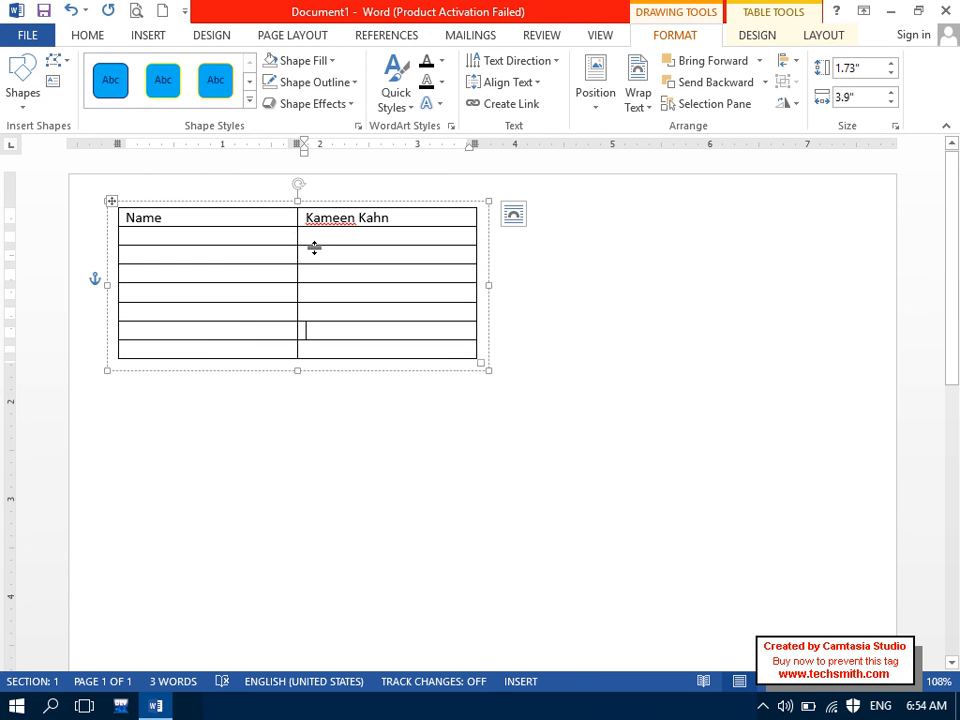
{"action": "left_click", "coordinate": [276, 203]}
{"action": "left_click_drag", "start_coordinate": [282, 222], "coordinate": [391, 348]}
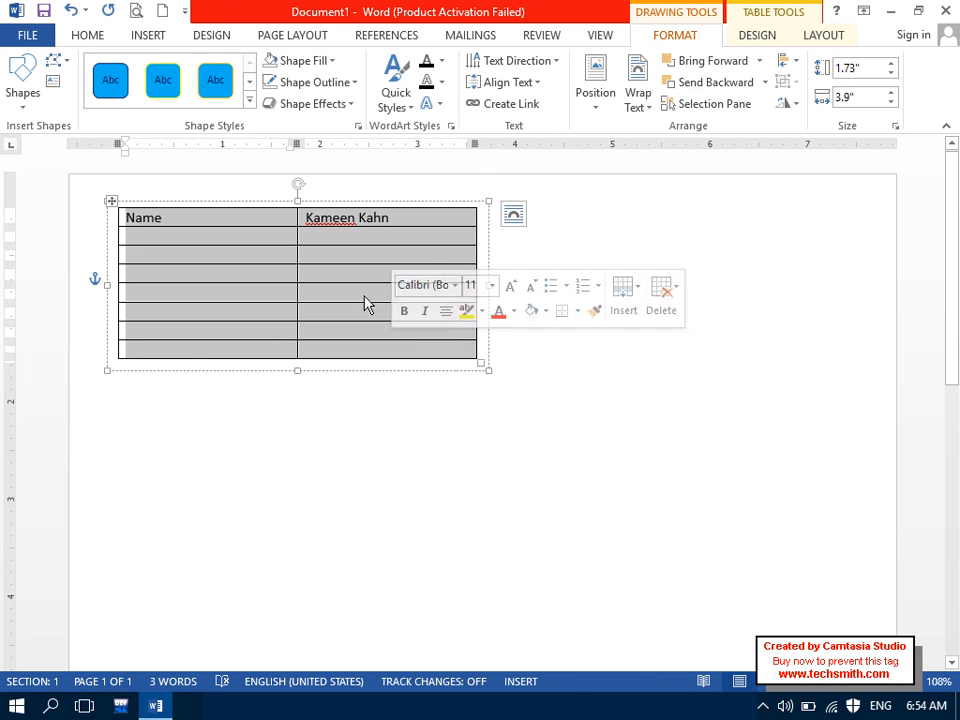
{"action": "left_click", "coordinate": [92, 38]}
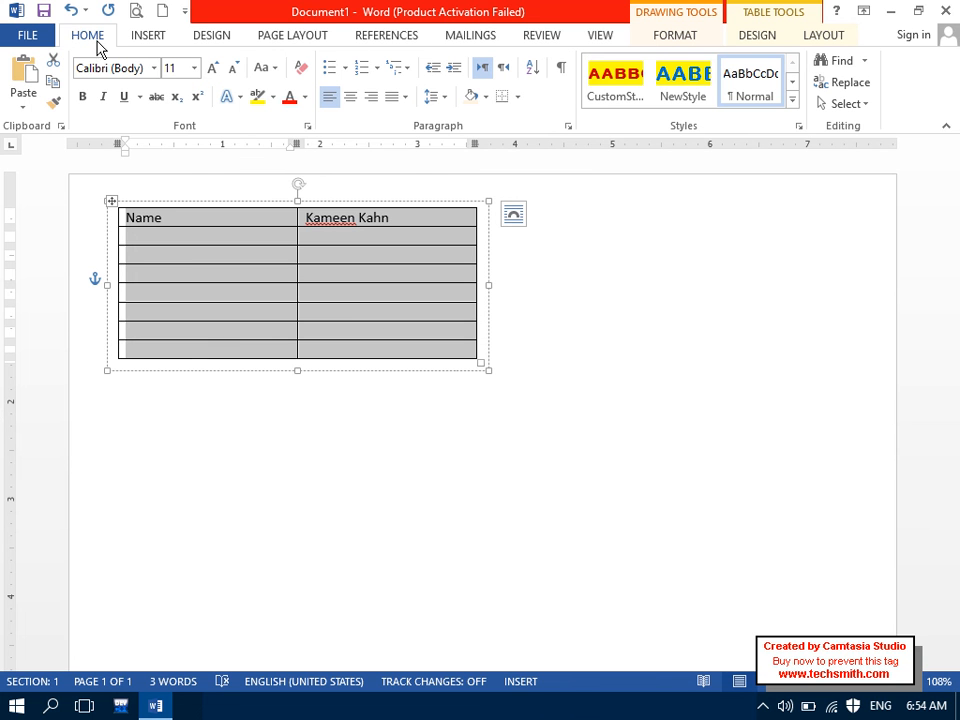
{"action": "left_click", "coordinate": [516, 97]}
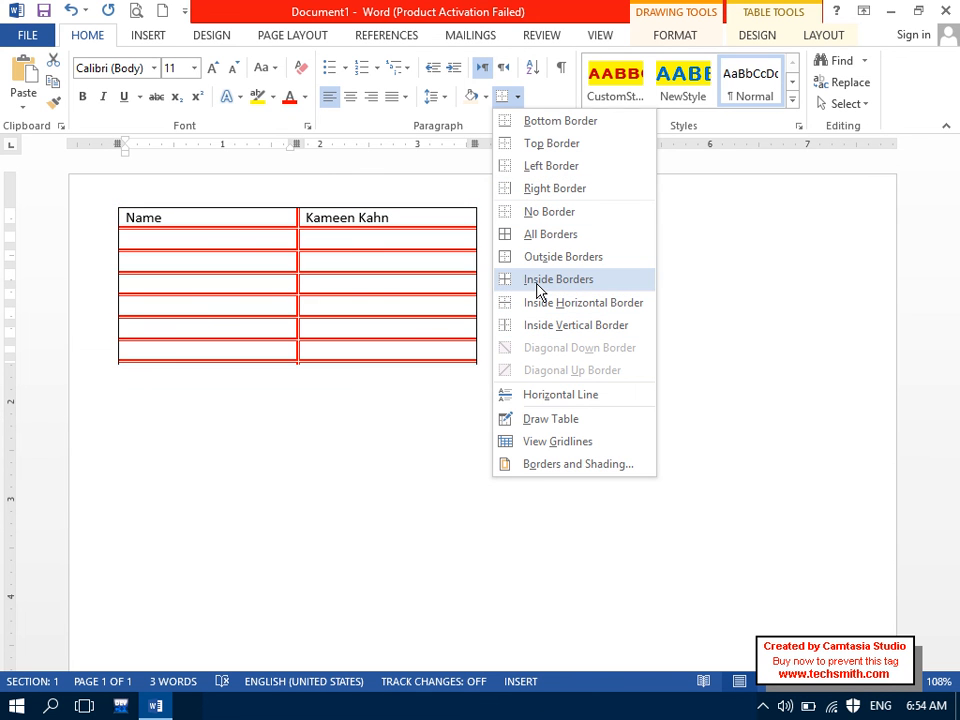
{"action": "left_click", "coordinate": [537, 290]}
{"action": "left_click", "coordinate": [510, 100]}
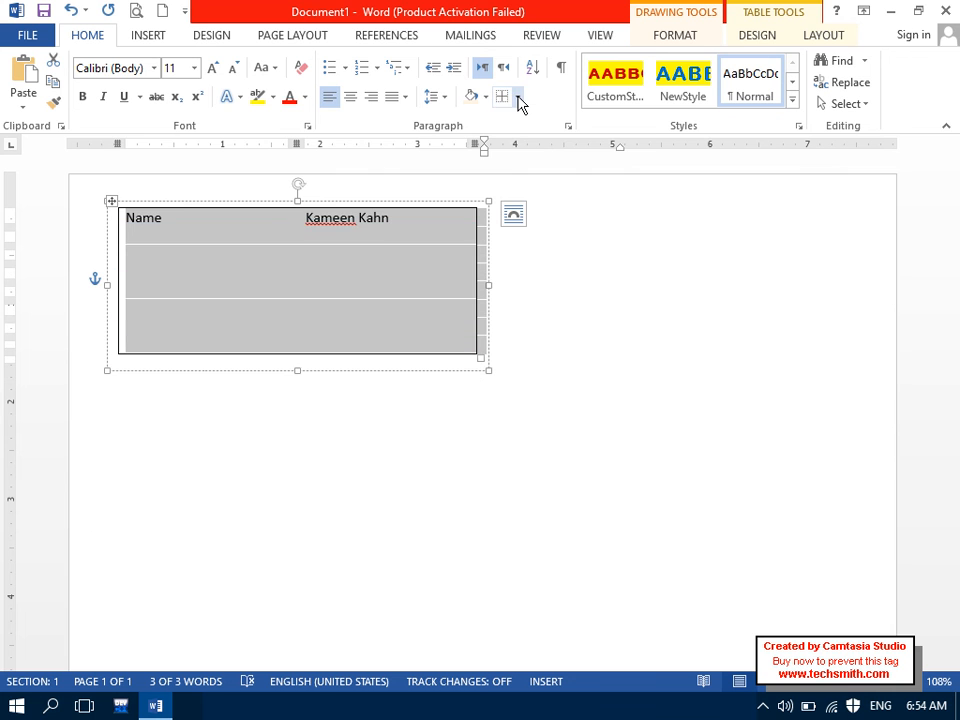
{"action": "left_click", "coordinate": [519, 98]}
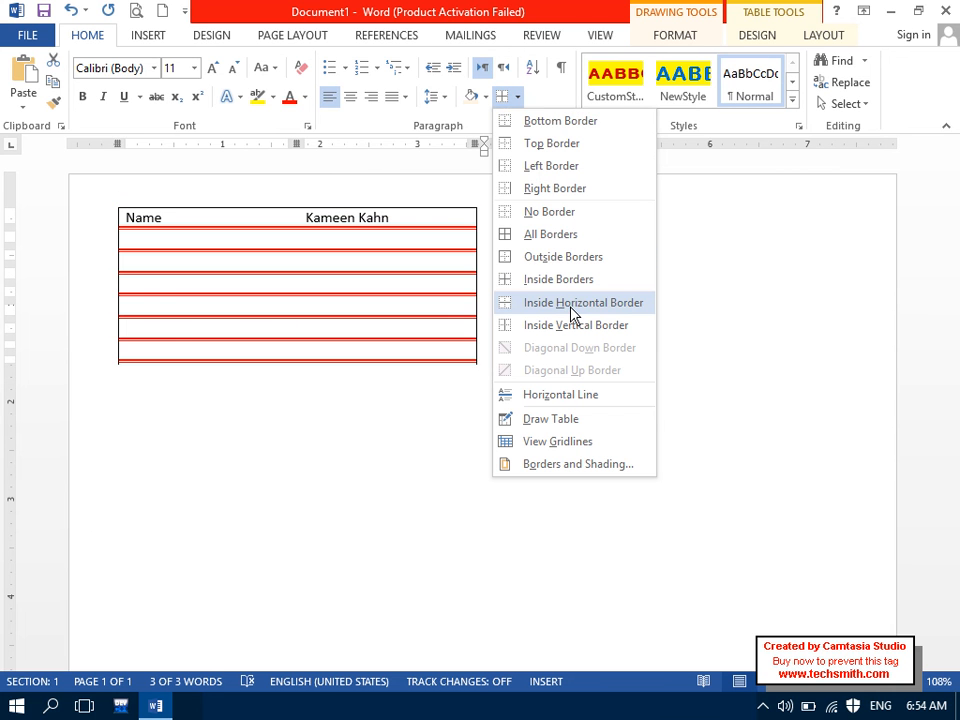
{"action": "left_click", "coordinate": [576, 325]}
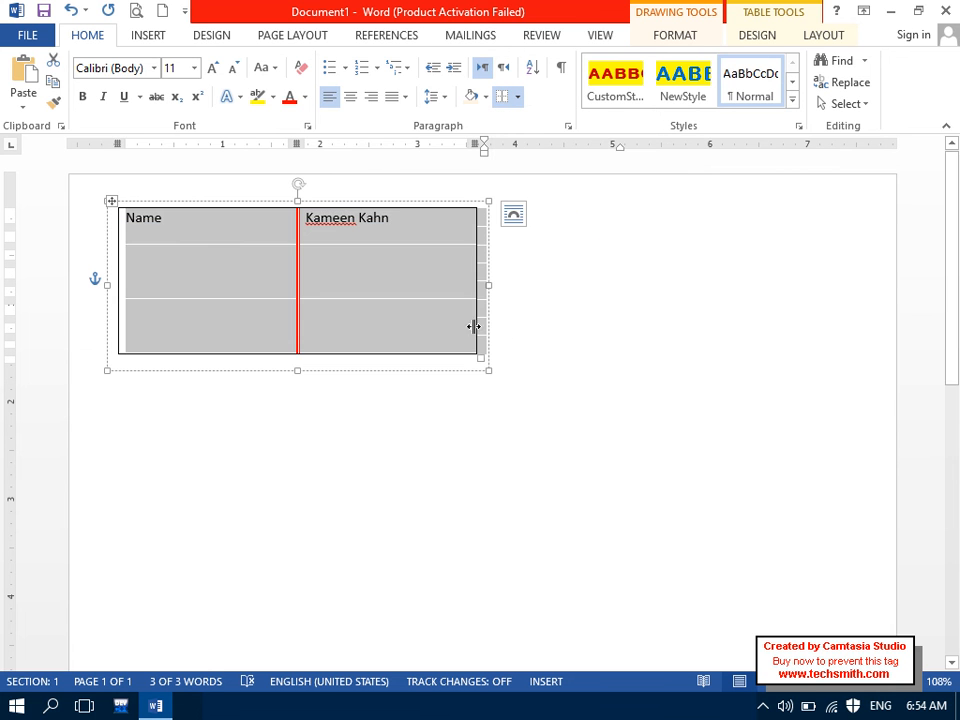
{"action": "left_click", "coordinate": [510, 435]}
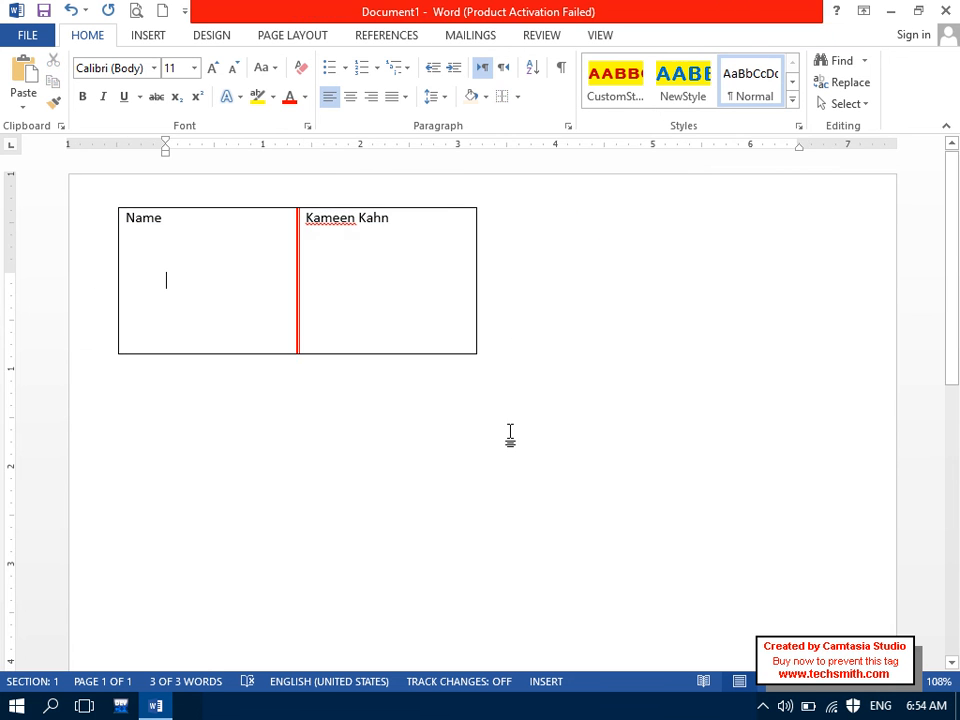
Step: Add the flagged name to the dictionary and fill an F/Name row with the father's name
{"action": "left_click", "coordinate": [331, 222]}
{"action": "right_click", "coordinate": [341, 226]}
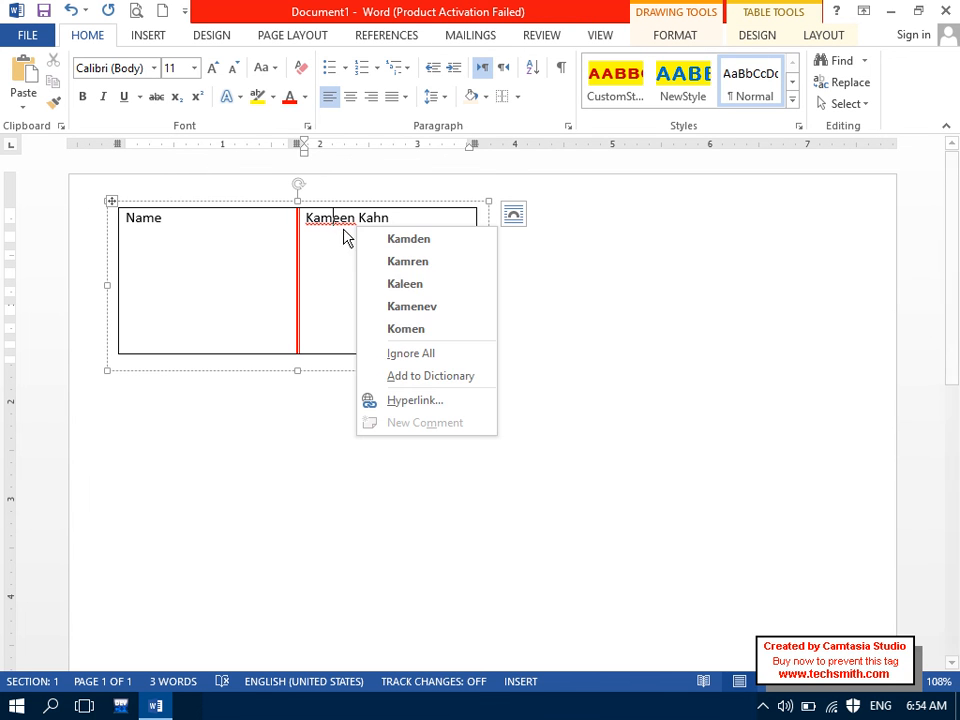
{"action": "left_click", "coordinate": [420, 378]}
{"action": "key", "text": "Tab"}
{"action": "key", "text": "Caps_Lock"}
{"action": "type", "text": "F/nAME"}
{"action": "key", "text": "Caps_Lock"}
{"action": "type", "text": "K"}
{"action": "key", "text": "Caps_Lock"}
{"action": "type", "text": "han"}
Step: Add a DOB row with the value 1992 and start another row
{"action": "key", "text": "Tab"}
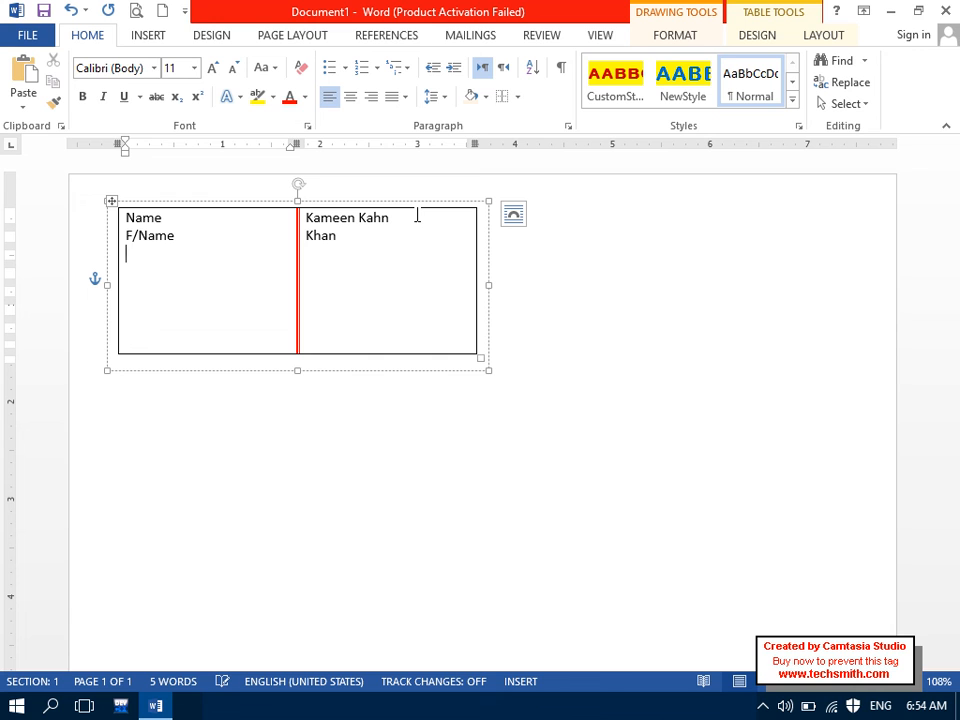
{"action": "key", "text": "Caps_Lock"}
{"action": "type", "text": "DOB"}
{"action": "key", "text": "Tab"}
{"action": "type", "text": "1992"}
{"action": "key", "text": "Tab"}
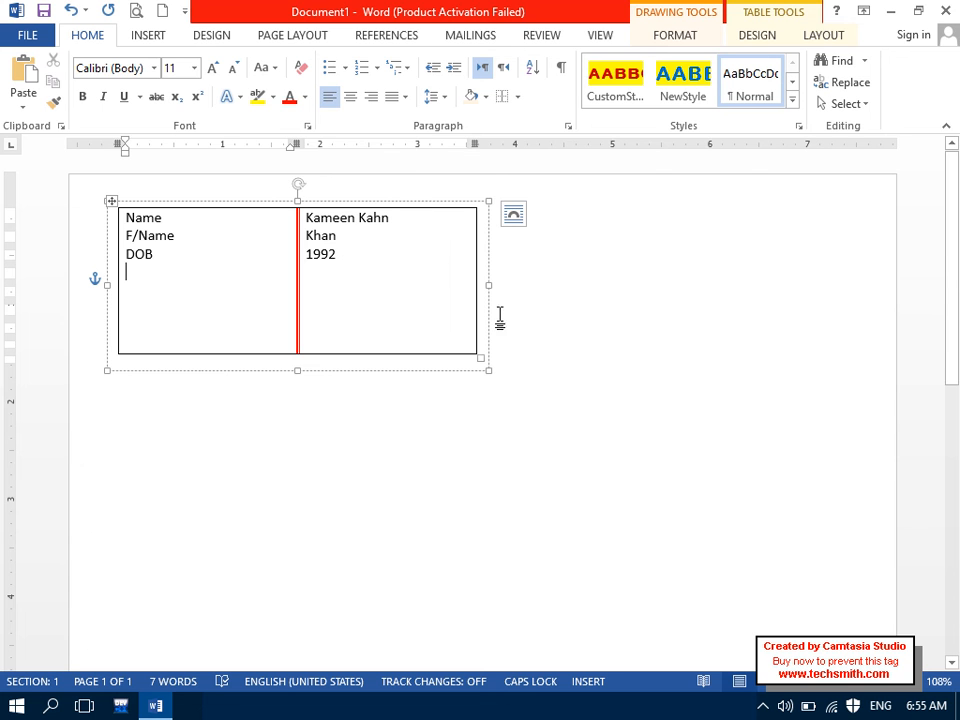
{"action": "left_click", "coordinate": [577, 387]}
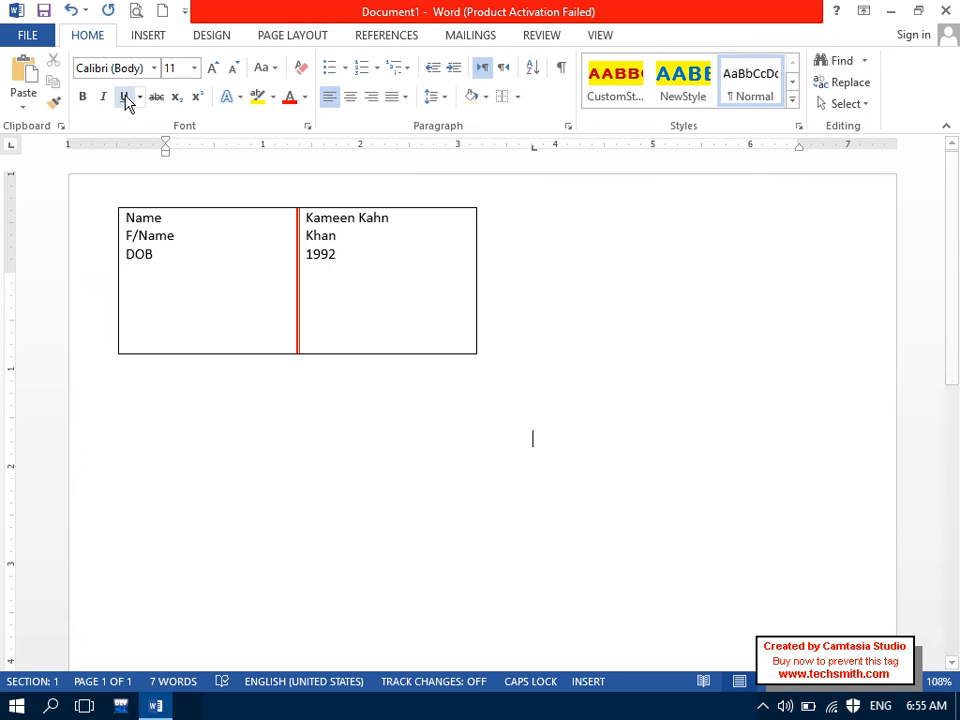
Step: Draw a wide rectangle just below the table and make it accept text
{"action": "left_click", "coordinate": [150, 35]}
{"action": "left_click", "coordinate": [259, 90]}
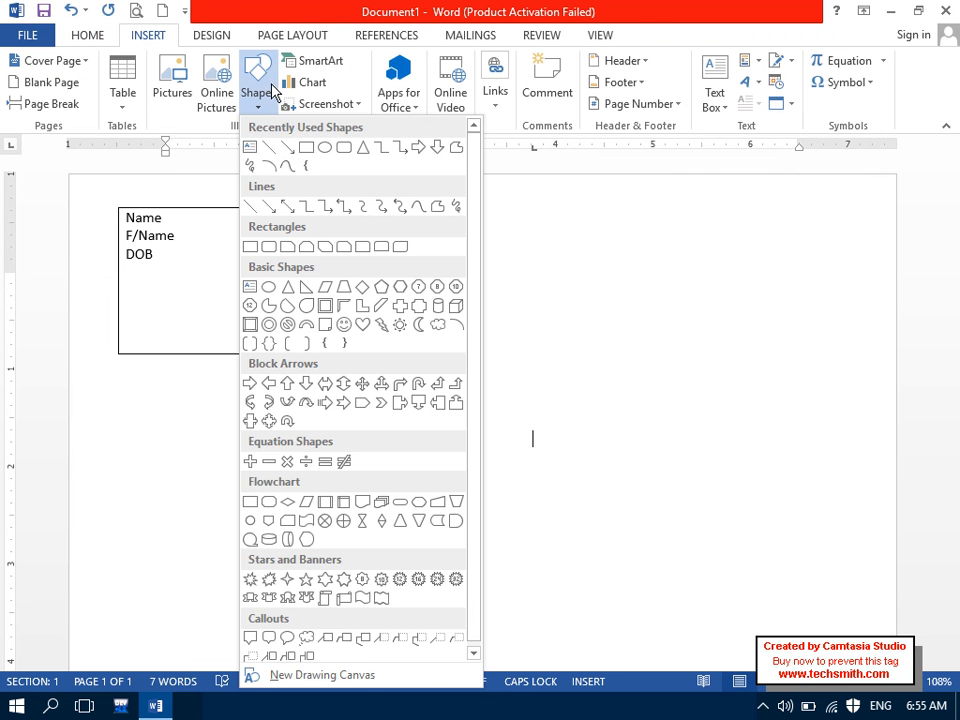
{"action": "left_click", "coordinate": [305, 150]}
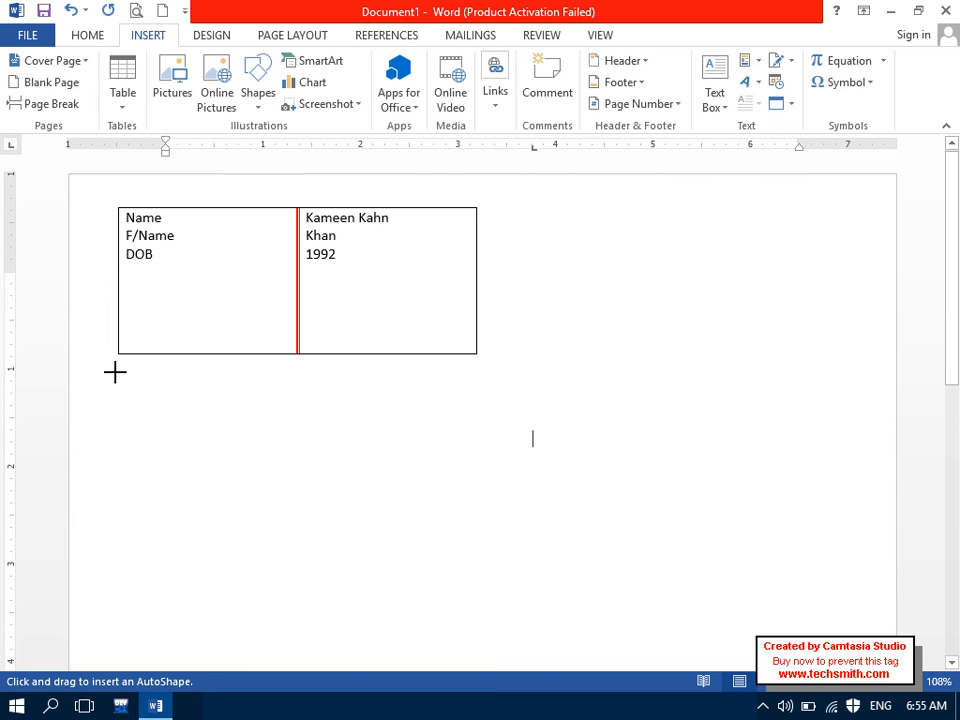
{"action": "mouse_move", "coordinate": [108, 370]}
{"action": "left_mouse_down"}
{"action": "mouse_move", "coordinate": [669, 439]}
{"action": "mouse_move", "coordinate": [853, 410]}
{"action": "left_mouse_up"}
{"action": "right_click", "coordinate": [397, 390]}
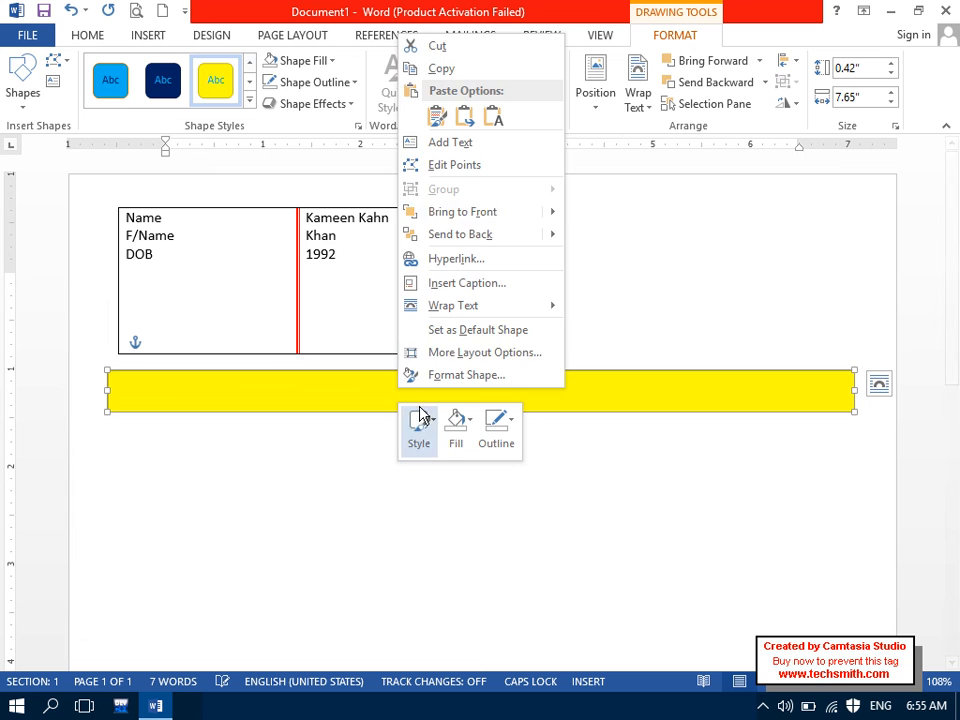
{"action": "left_click", "coordinate": [454, 145]}
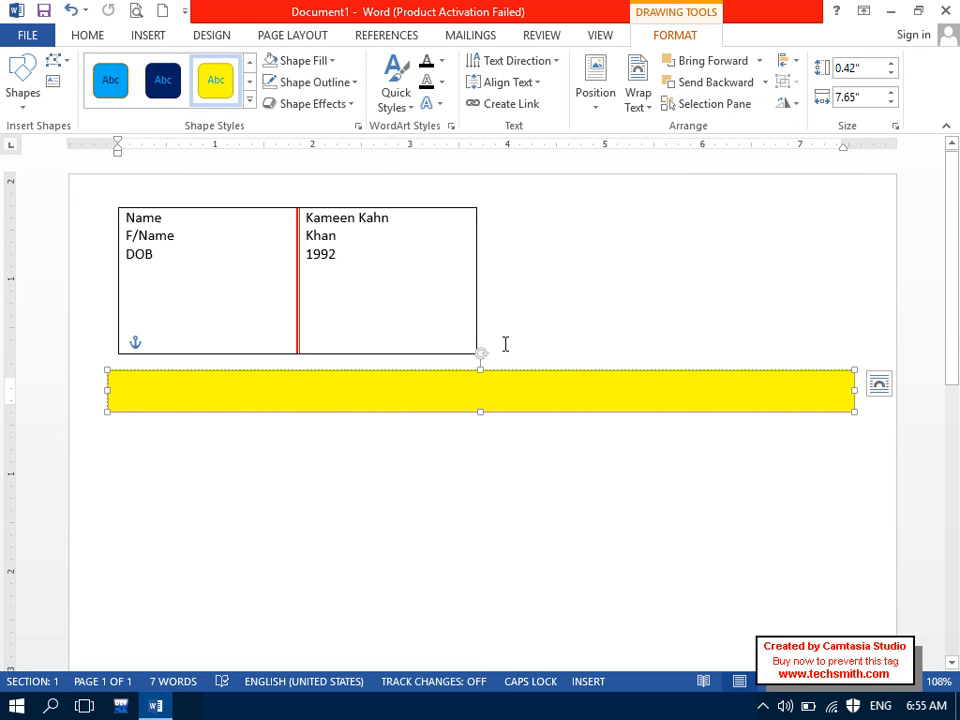
Step: Type CV in the banner, adjust its height, and accept CV as correctly spelled
{"action": "left_click_drag", "start_coordinate": [480, 408], "coordinate": [488, 404]}
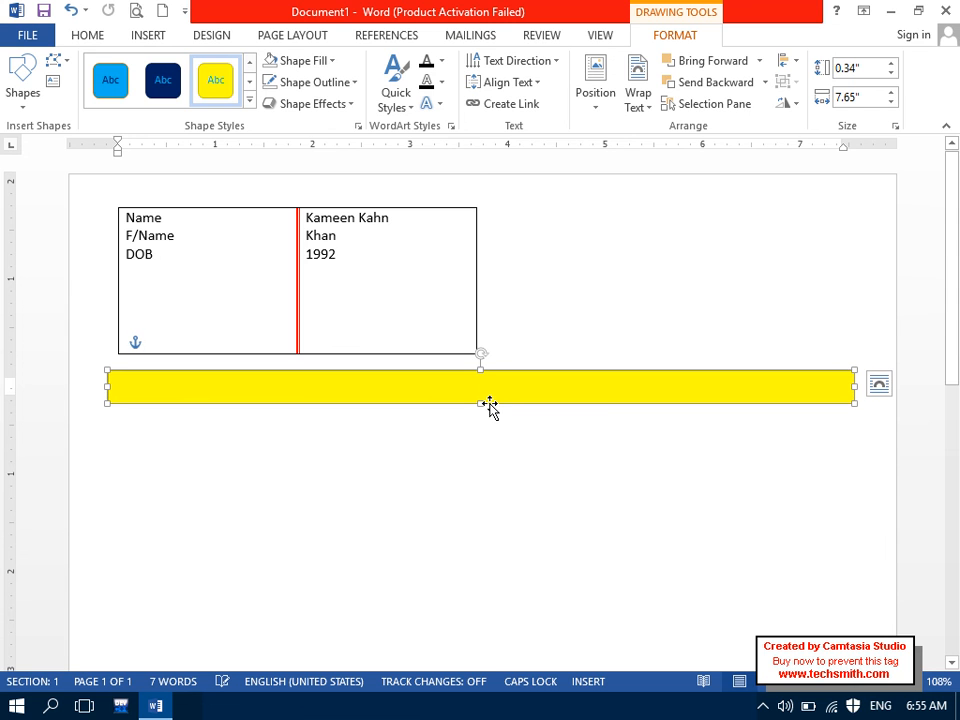
{"action": "type", "text": "cv"}
{"action": "key", "text": "ctrl+a"}
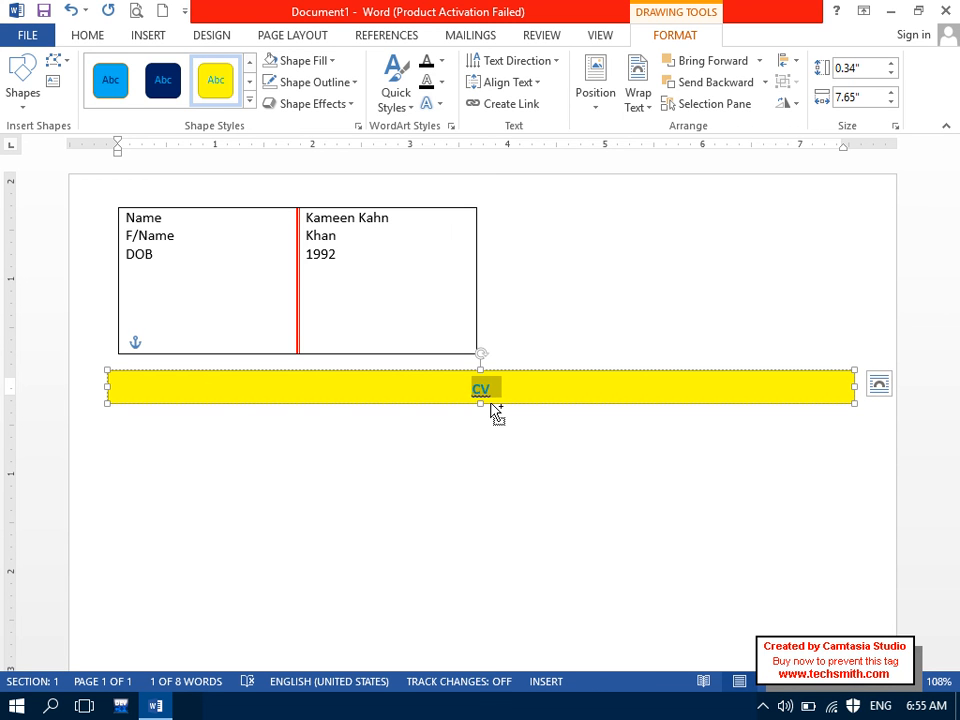
{"action": "left_click_drag", "start_coordinate": [481, 403], "coordinate": [480, 419]}
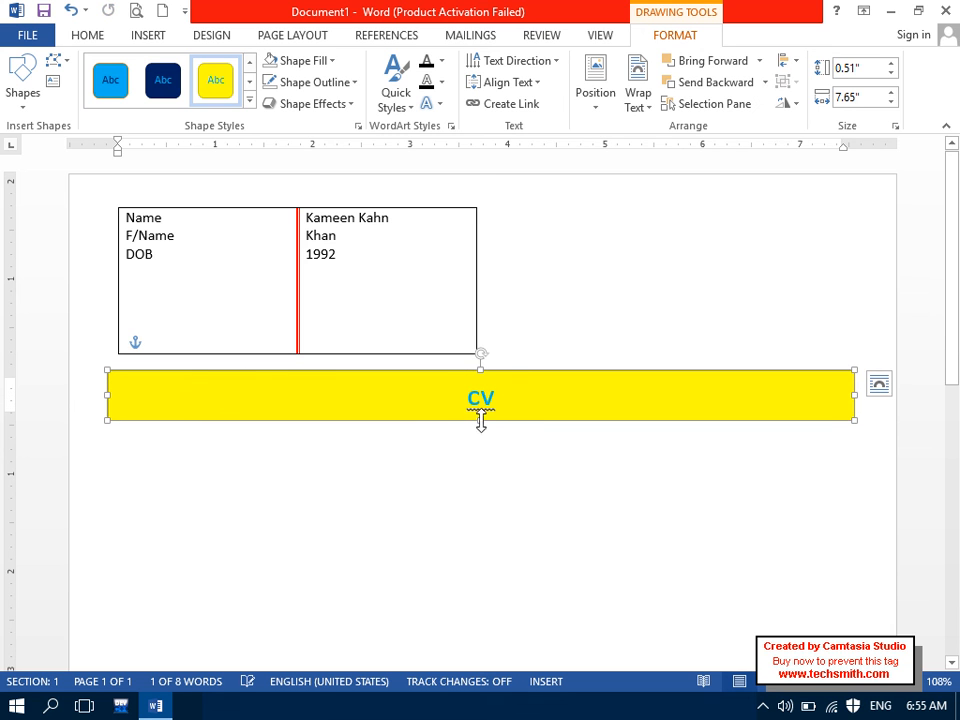
{"action": "right_click", "coordinate": [491, 400]}
{"action": "left_click", "coordinate": [523, 412]}
{"action": "left_click", "coordinate": [485, 482]}
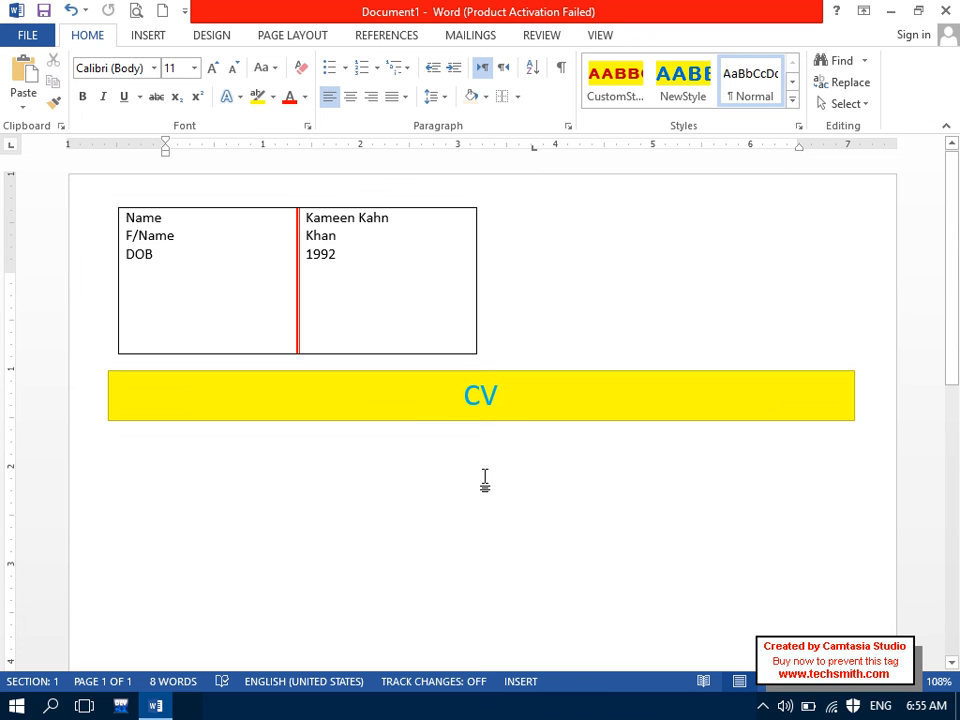
Step: Copy the CV banner below, retitle it 'Objective:' left-aligned, then select the whole document
{"action": "left_click_drag", "start_coordinate": [408, 421], "coordinate": [409, 529]}
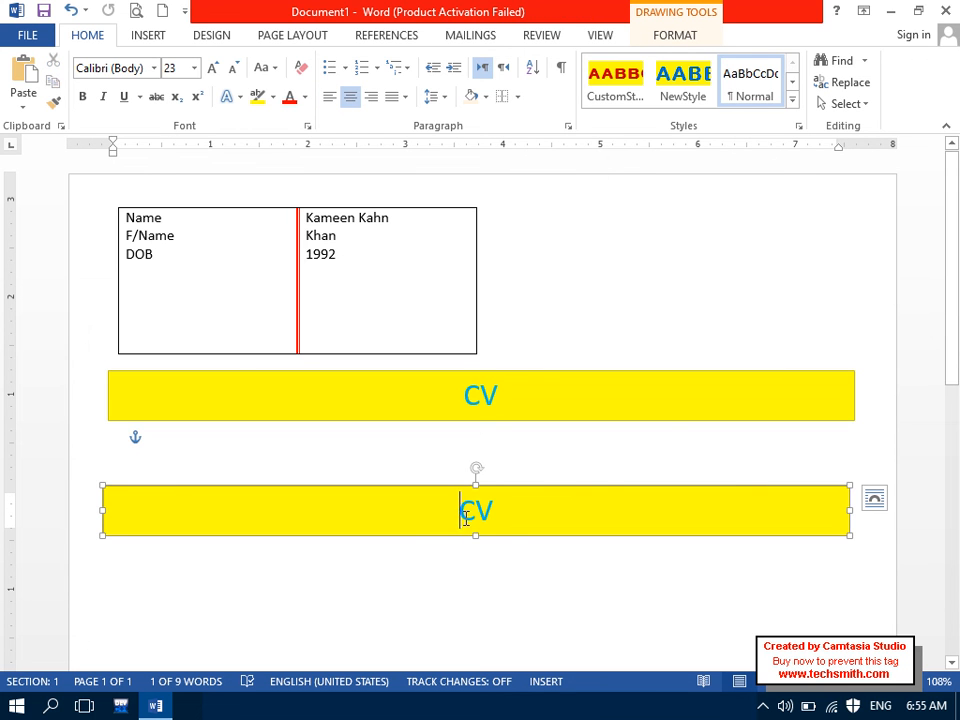
{"action": "left_click_drag", "start_coordinate": [459, 517], "coordinate": [510, 516]}
{"action": "key", "text": "Delete"}
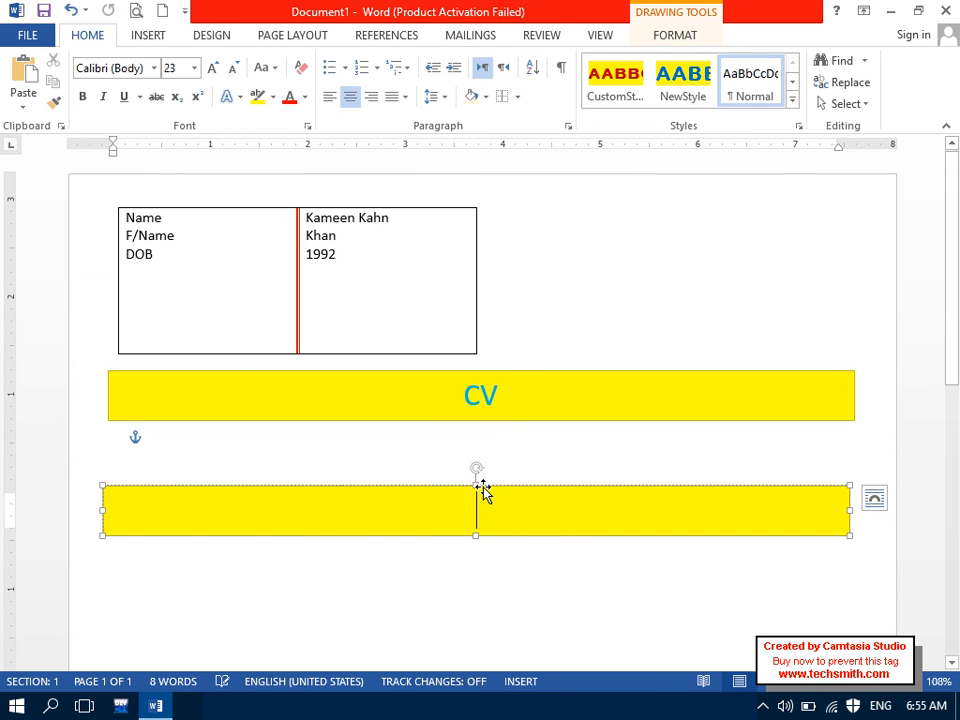
{"action": "key", "text": "Caps_Lock"}
{"action": "type", "text": "O"}
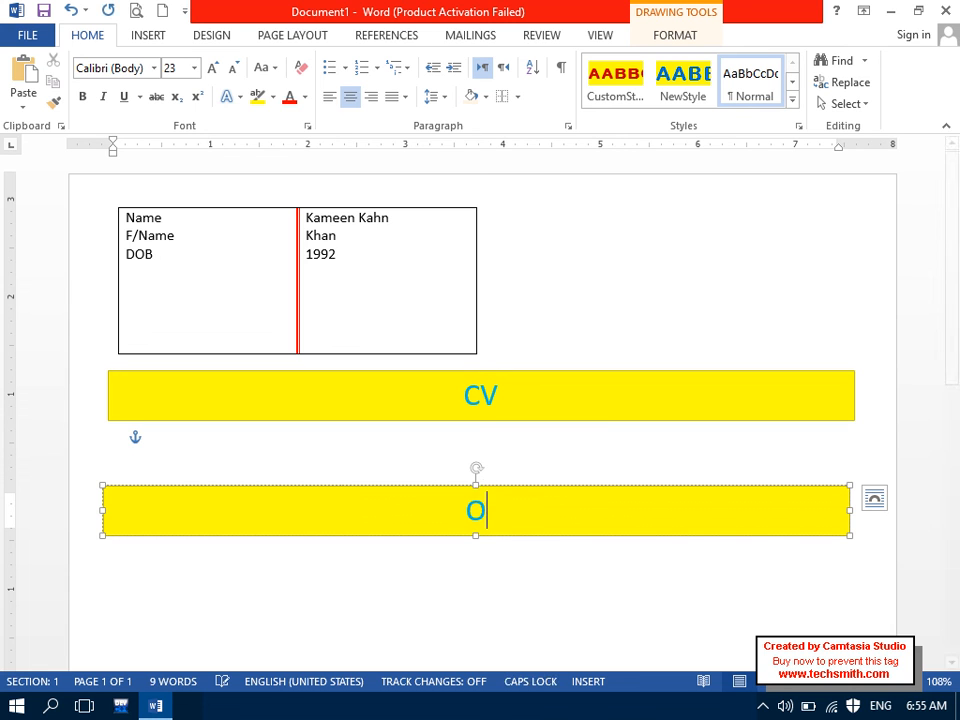
{"action": "key", "text": "Caps_Lock"}
{"action": "type", "text": "b"}
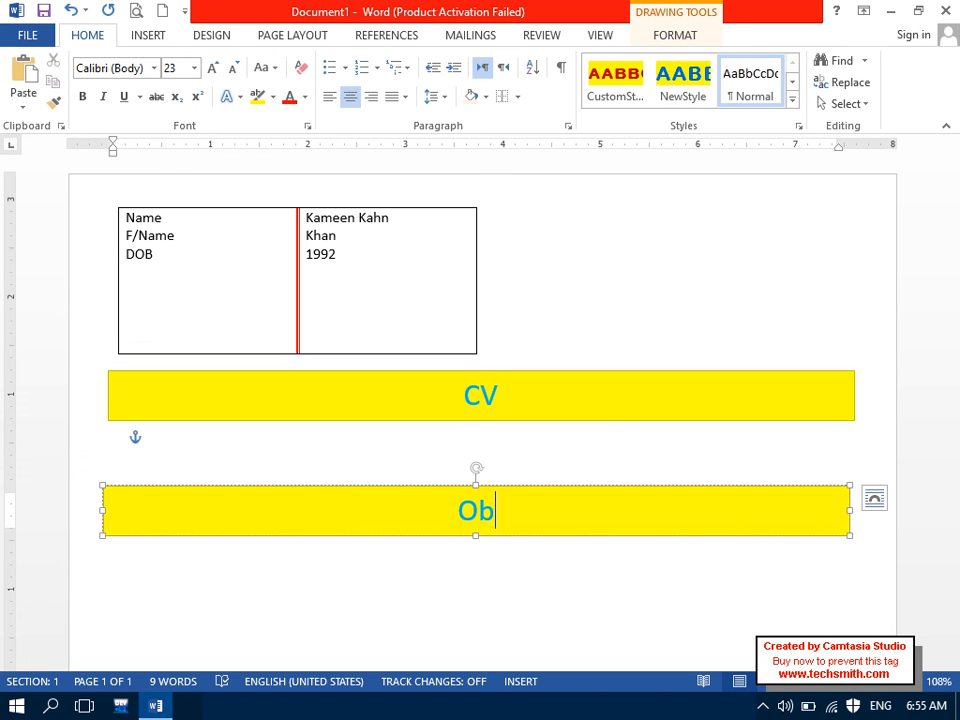
{"action": "type", "text": "jective:"}
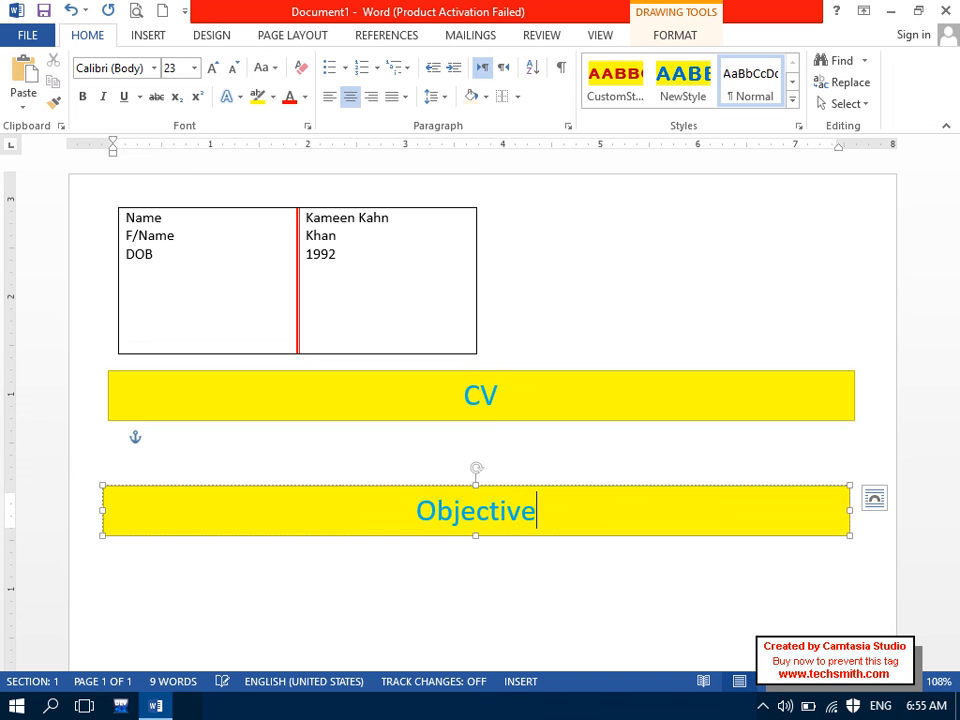
{"action": "key", "text": "ctrl+l"}
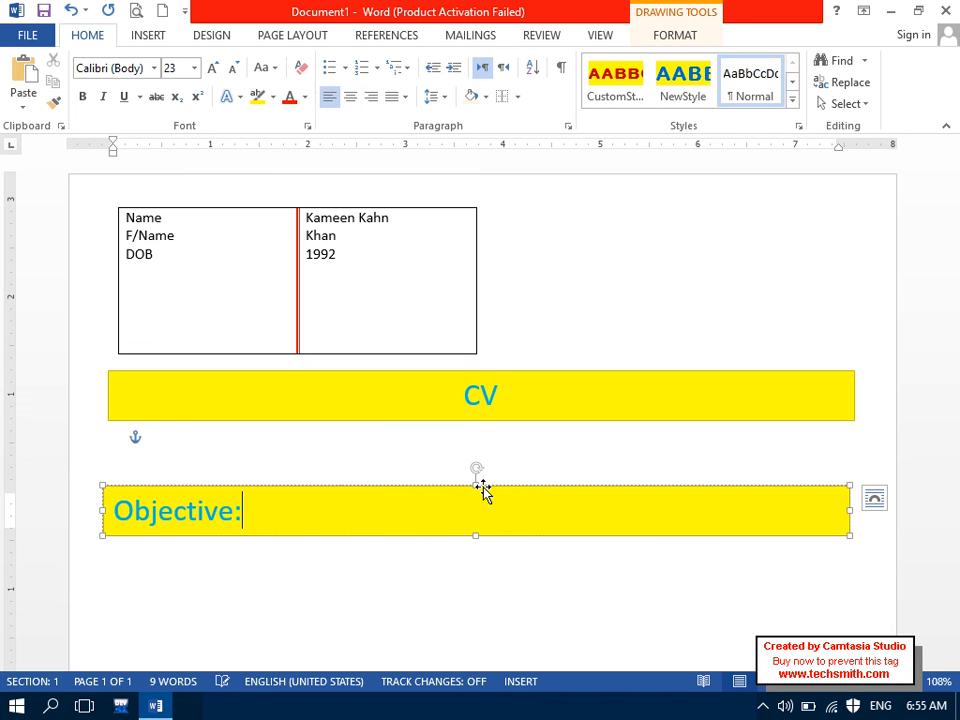
{"action": "left_click", "coordinate": [450, 584]}
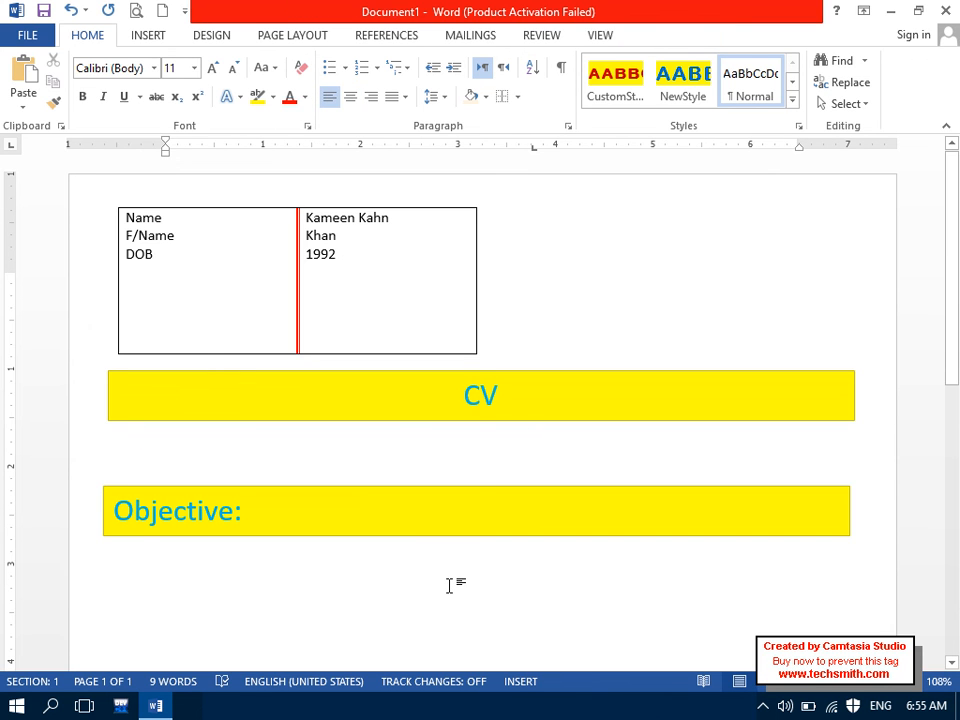
{"action": "key", "text": "ctrl+a"}
Step: Clear the page and draw a rectangle near the top, nudged toward the centre
{"action": "key", "text": "Delete"}
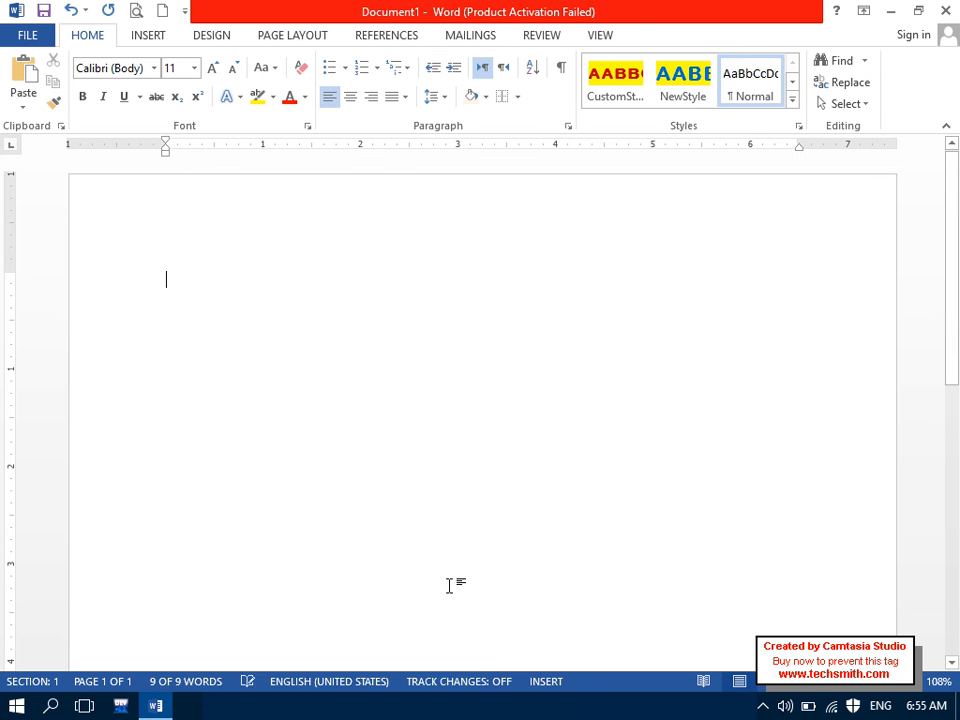
{"action": "left_click", "coordinate": [147, 35]}
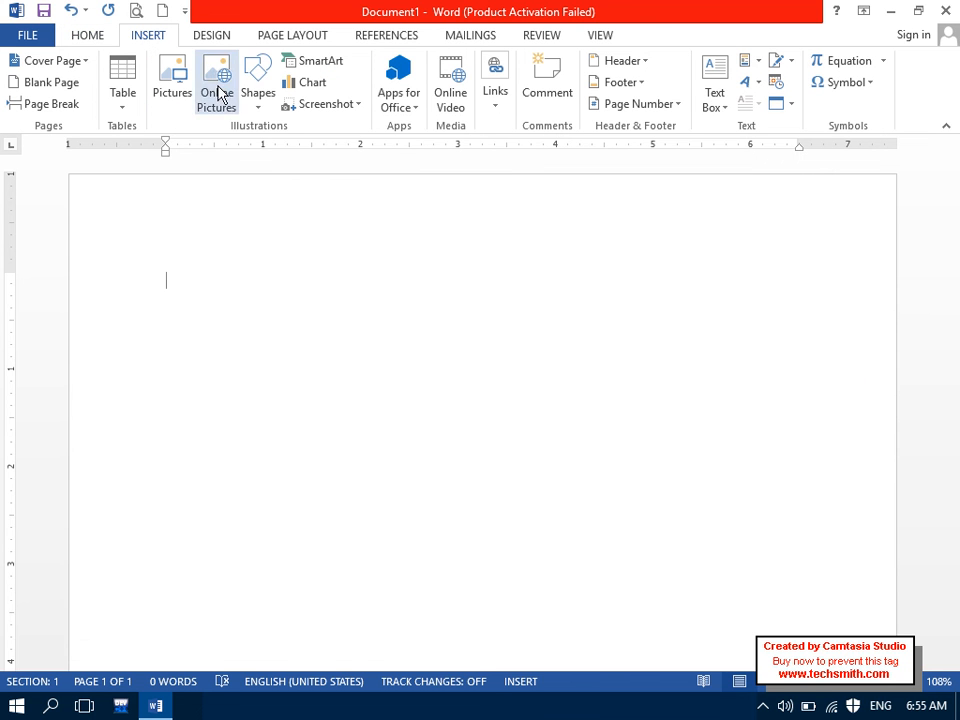
{"action": "left_click", "coordinate": [258, 80]}
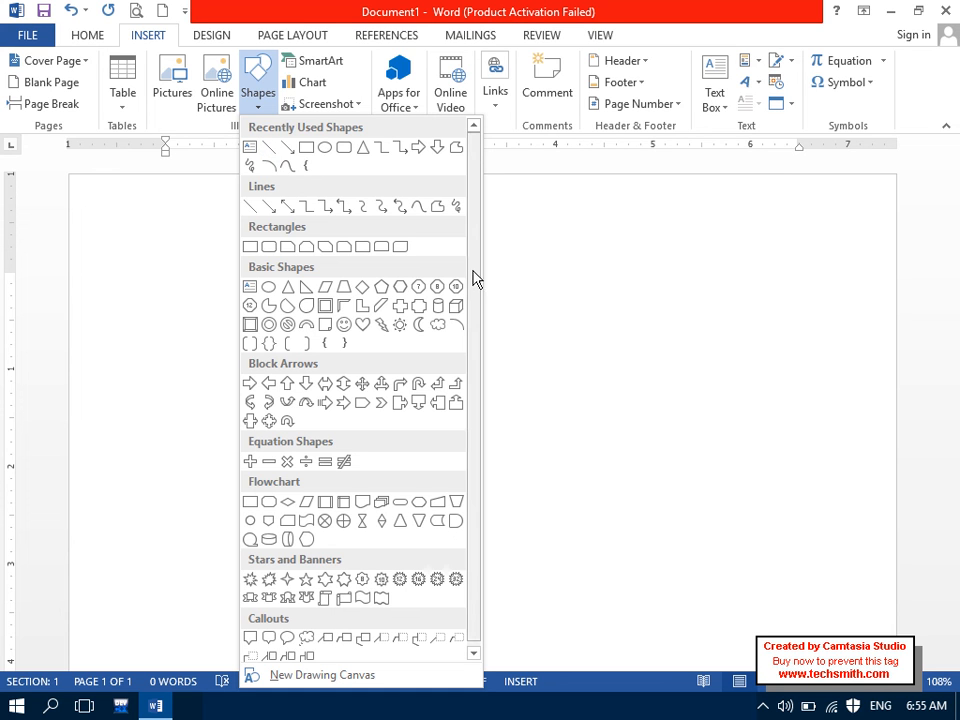
{"action": "scroll", "coordinate": [474, 233], "scroll_direction": "down", "scroll_amount": 1}
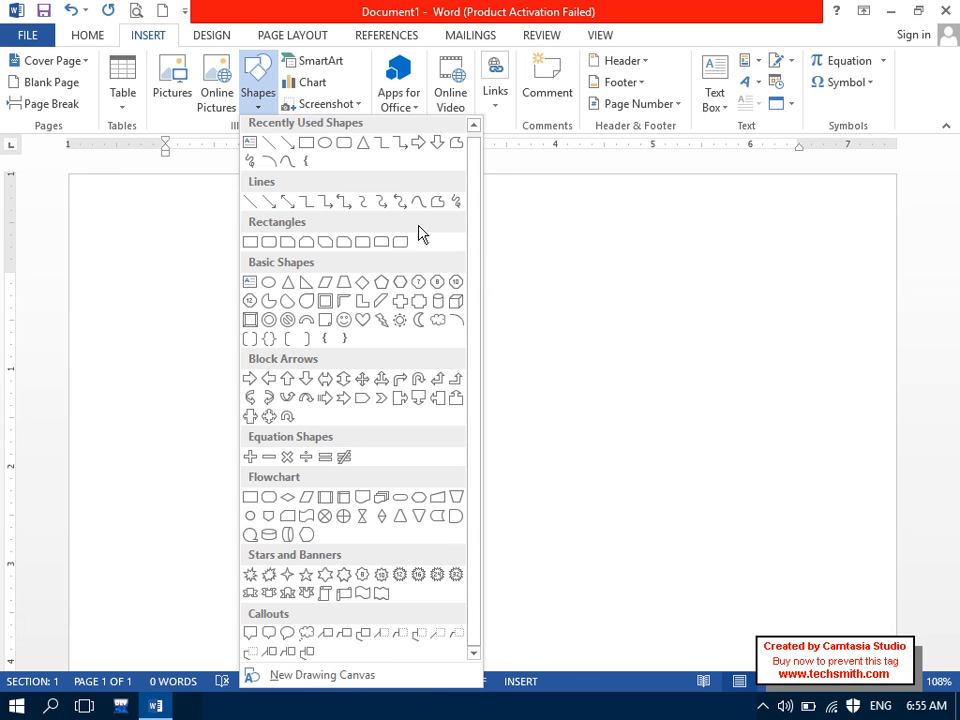
{"action": "left_click", "coordinate": [306, 158]}
{"action": "mouse_move", "coordinate": [334, 259]}
{"action": "left_mouse_down"}
{"action": "mouse_move", "coordinate": [362, 276]}
{"action": "mouse_move", "coordinate": [553, 298]}
{"action": "mouse_move", "coordinate": [535, 331]}
{"action": "left_mouse_up"}
{"action": "left_click_drag", "start_coordinate": [416, 298], "coordinate": [467, 292]}
Step: Label the rectangle MOUS in enlarged text and reduce its height to 0.57 inches
{"action": "right_click", "coordinate": [468, 290]}
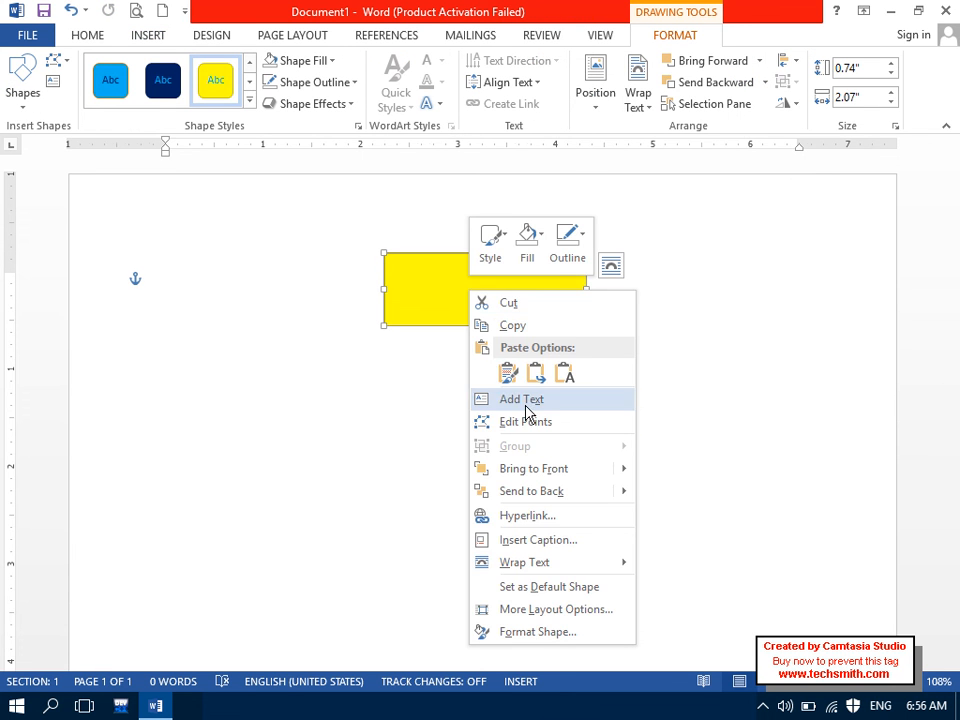
{"action": "left_click", "coordinate": [525, 400]}
{"action": "key", "text": "Caps_Lock"}
{"action": "type", "text": "MOUS"}
{"action": "key", "text": "ctrl+a"}
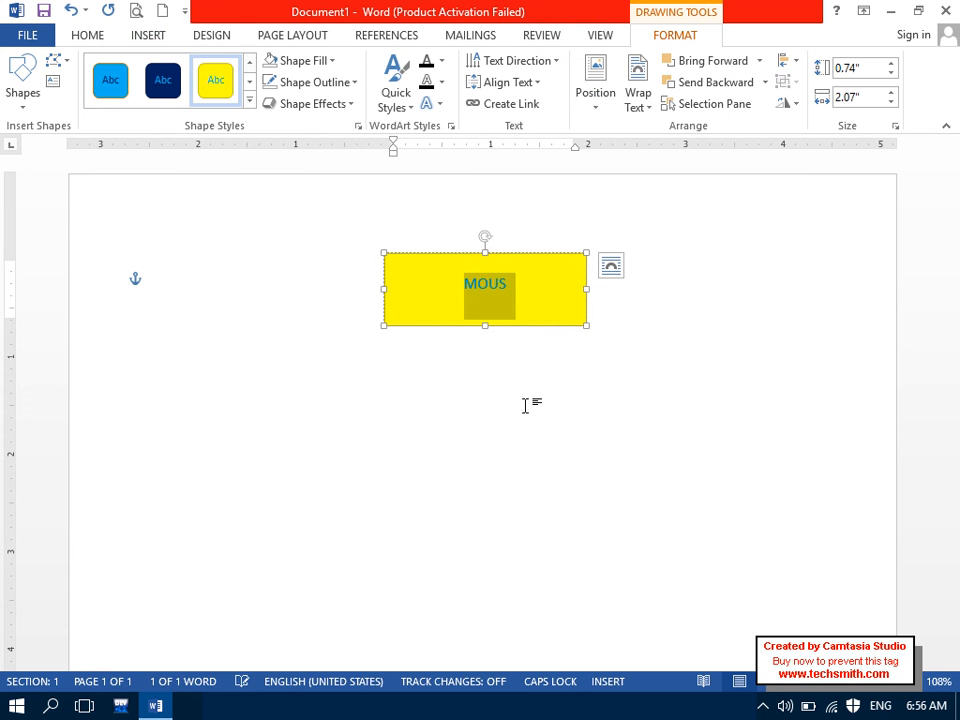
{"action": "key", "text": "ctrl+shift+period"}
{"action": "key", "text": "ctrl+shift+period"}
{"action": "key", "text": "ctrl+shift+period"}
{"action": "key", "text": "ctrl+shift+period"}
{"action": "left_click", "coordinate": [525, 404]}
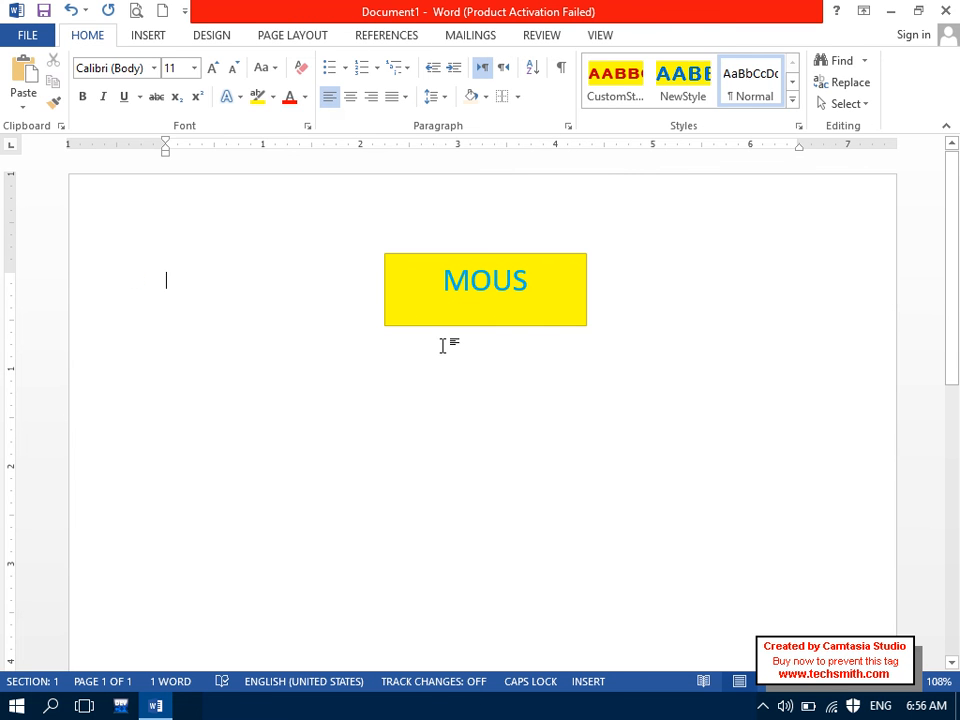
{"action": "left_click", "coordinate": [463, 323]}
{"action": "mouse_move", "coordinate": [483, 328]}
{"action": "left_mouse_down"}
{"action": "mouse_move", "coordinate": [484, 311]}
{"action": "mouse_move", "coordinate": [441, 326]}
{"action": "mouse_move", "coordinate": [366, 401]}
{"action": "mouse_move", "coordinate": [244, 448]}
{"action": "mouse_move", "coordinate": [234, 441]}
{"action": "mouse_move", "coordinate": [429, 420]}
{"action": "mouse_move", "coordinate": [423, 429]}
{"action": "mouse_move", "coordinate": [428, 416]}
{"action": "mouse_move", "coordinate": [634, 439]}
{"action": "left_mouse_up"}
{"action": "left_click", "coordinate": [431, 319]}
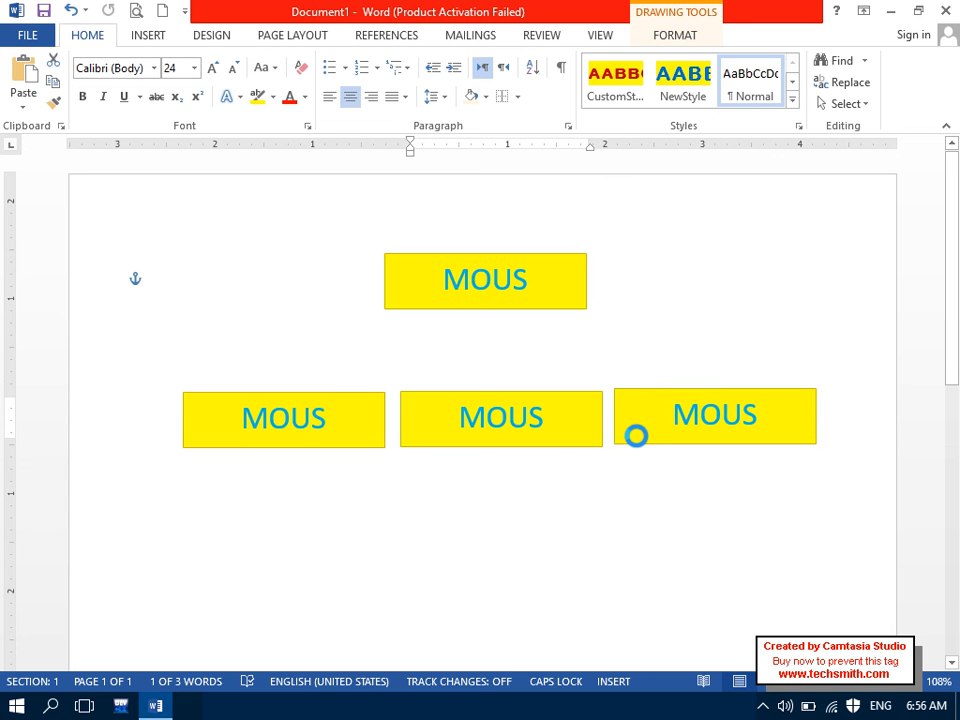
Step: Replace the text MOUS in the left lower box with 'MS Windows'
{"action": "left_click", "coordinate": [608, 446]}
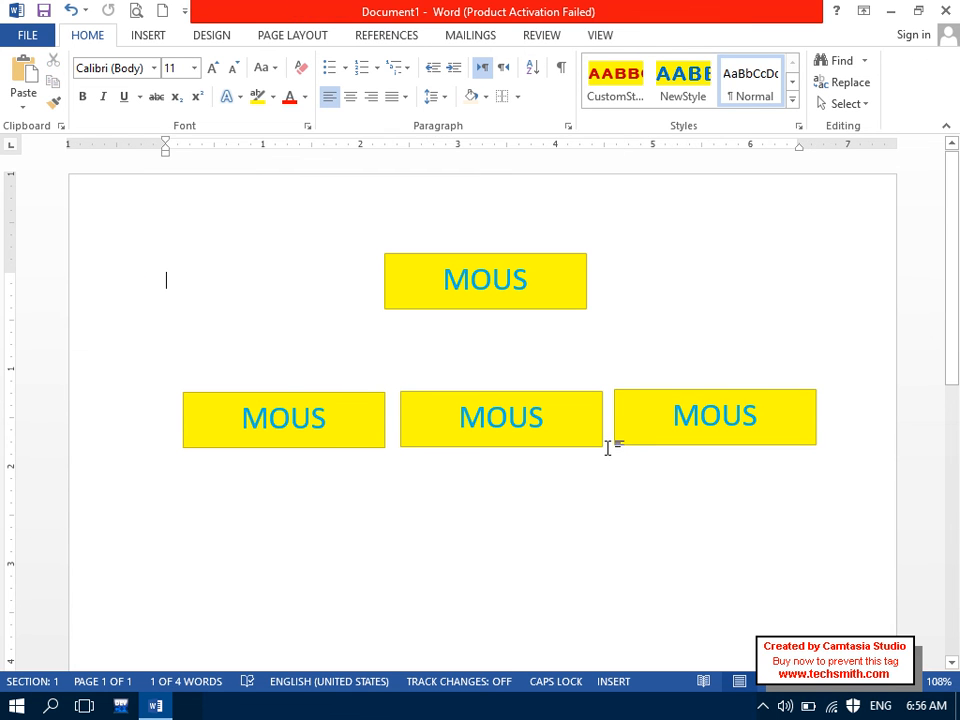
{"action": "left_click", "coordinate": [336, 414]}
{"action": "left_click_drag", "start_coordinate": [336, 414], "coordinate": [118, 418]}
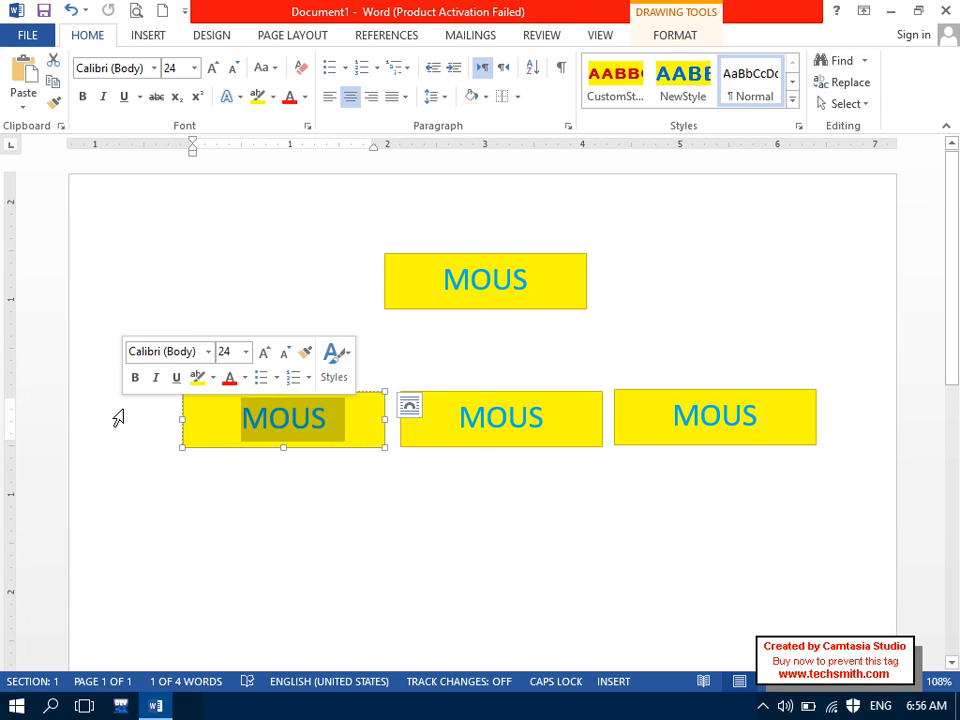
{"action": "type", "text": "MS Windows"}
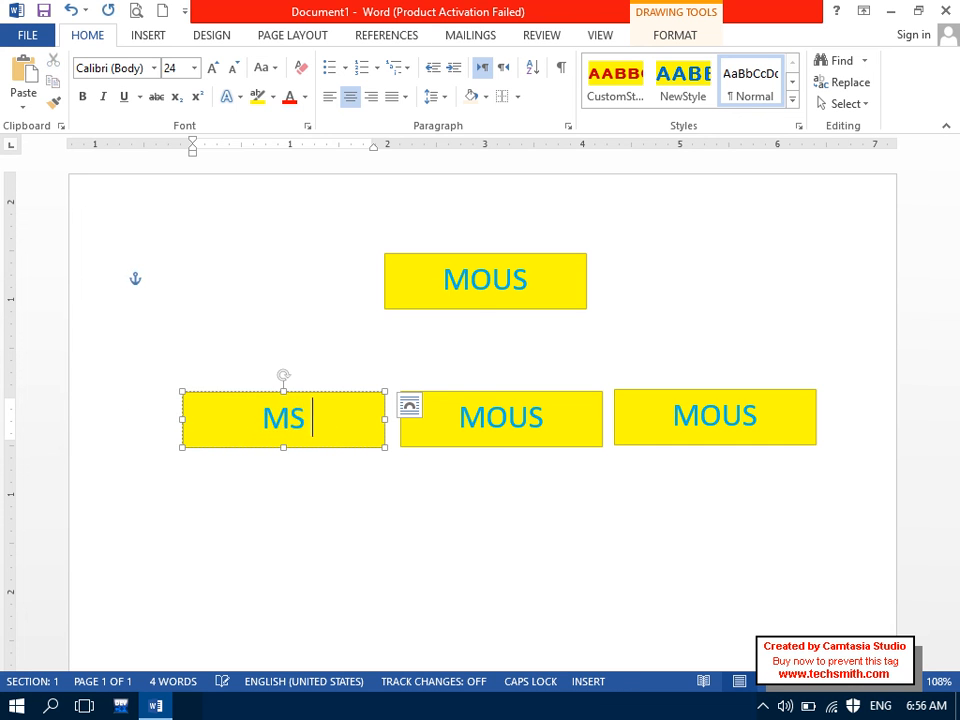
{"action": "left_click", "coordinate": [596, 435]}
{"action": "left_click", "coordinate": [563, 556]}
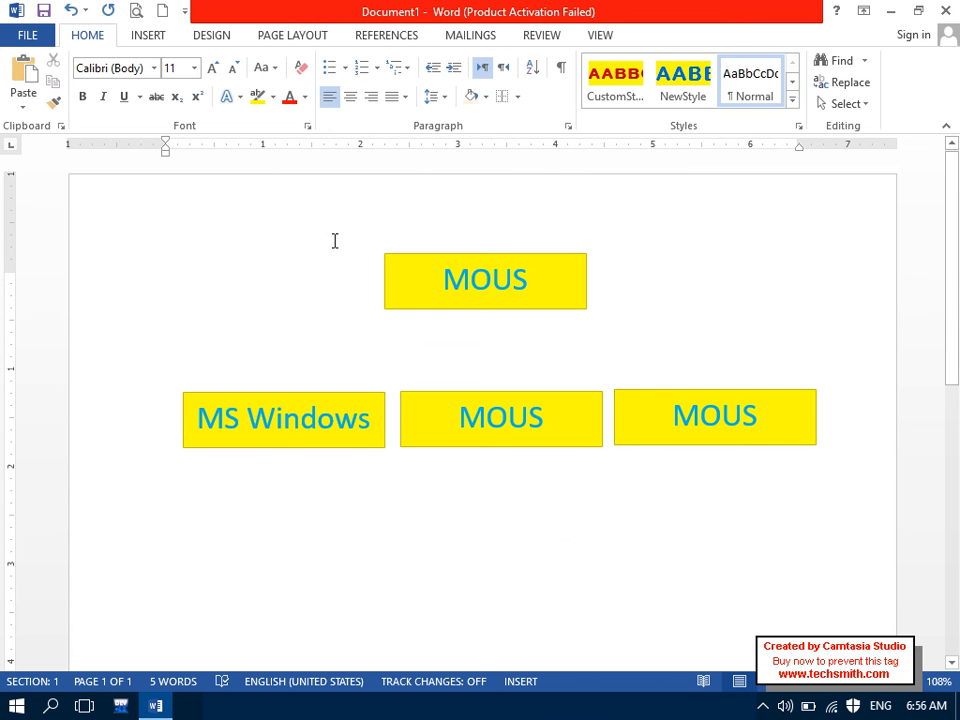
Step: Try drawing an elbow connector from the top MOUS box, then undo it
{"action": "left_click", "coordinate": [159, 42]}
{"action": "left_click", "coordinate": [255, 104]}
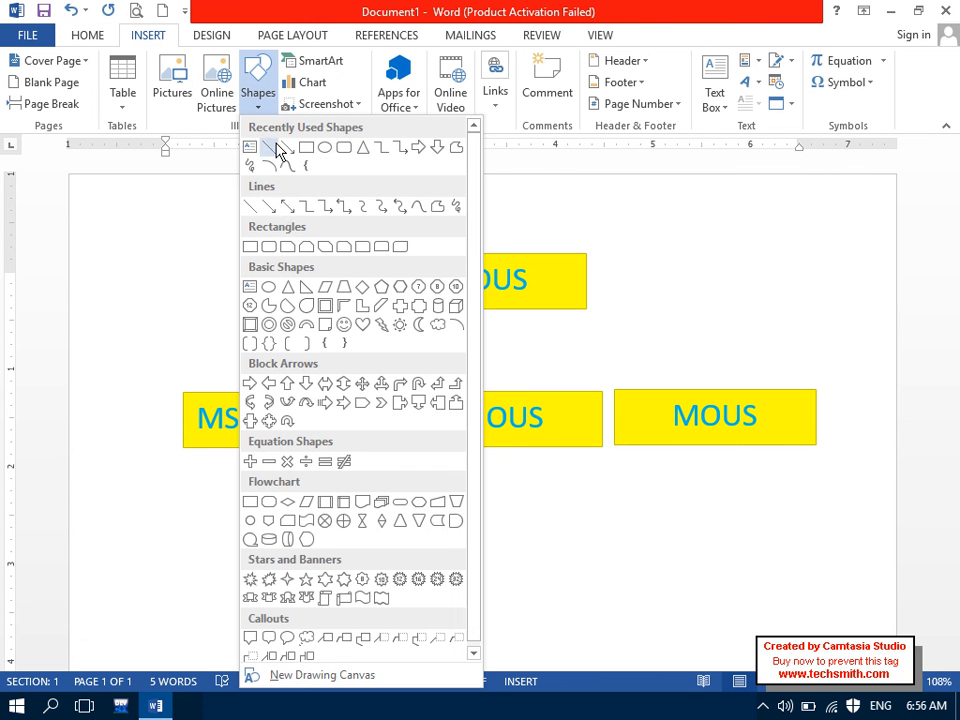
{"action": "left_click", "coordinate": [344, 206]}
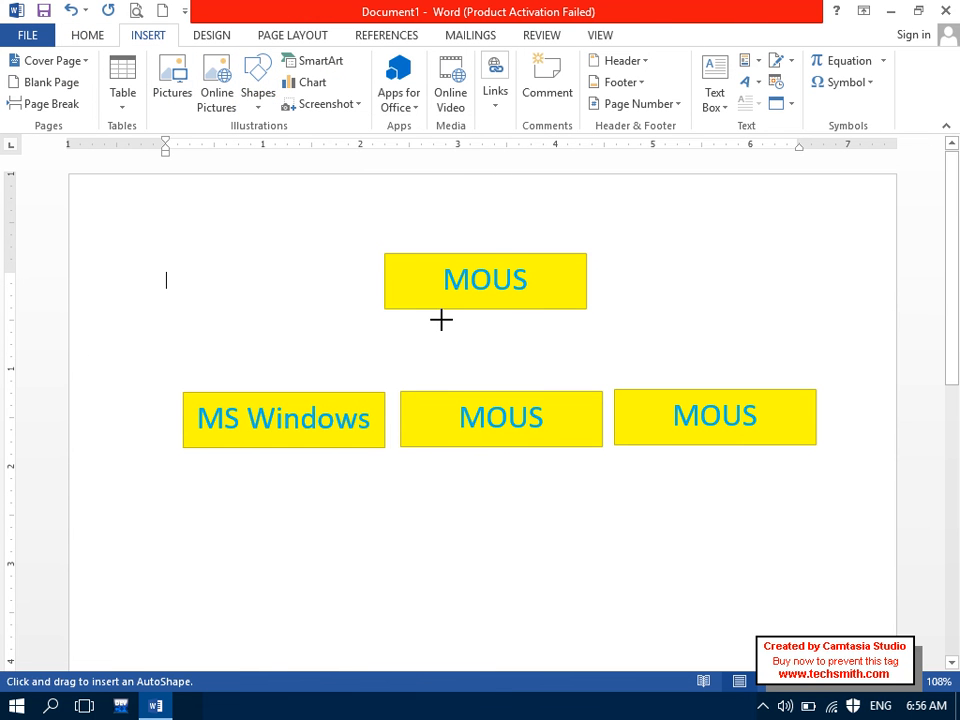
{"action": "mouse_move", "coordinate": [475, 308]}
{"action": "left_mouse_down"}
{"action": "mouse_move", "coordinate": [282, 390]}
{"action": "mouse_move", "coordinate": [277, 367]}
{"action": "left_mouse_up"}
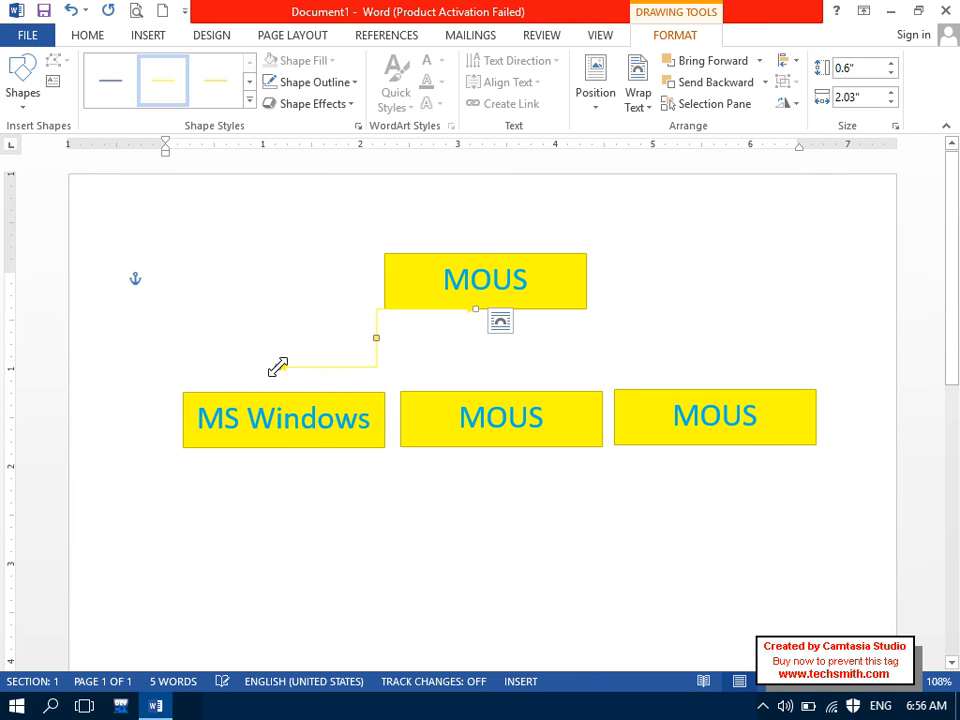
{"action": "key", "text": "ctrl+z"}
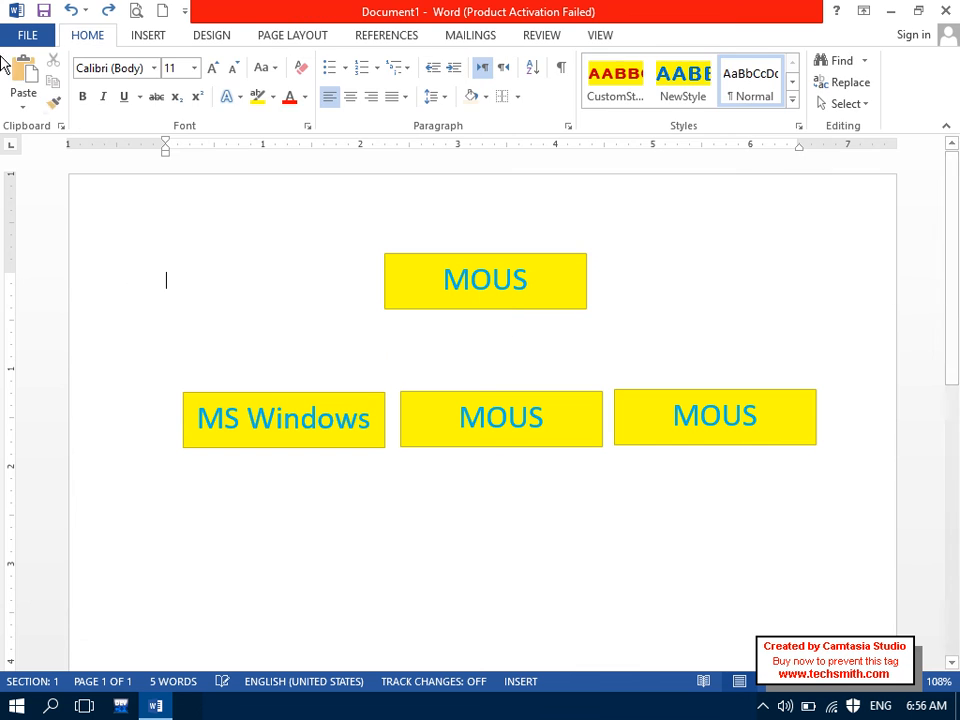
Step: Draw an arrow connector from the top MOUS box's lower-left corner down to the MS Windows box
{"action": "left_click", "coordinate": [124, 40]}
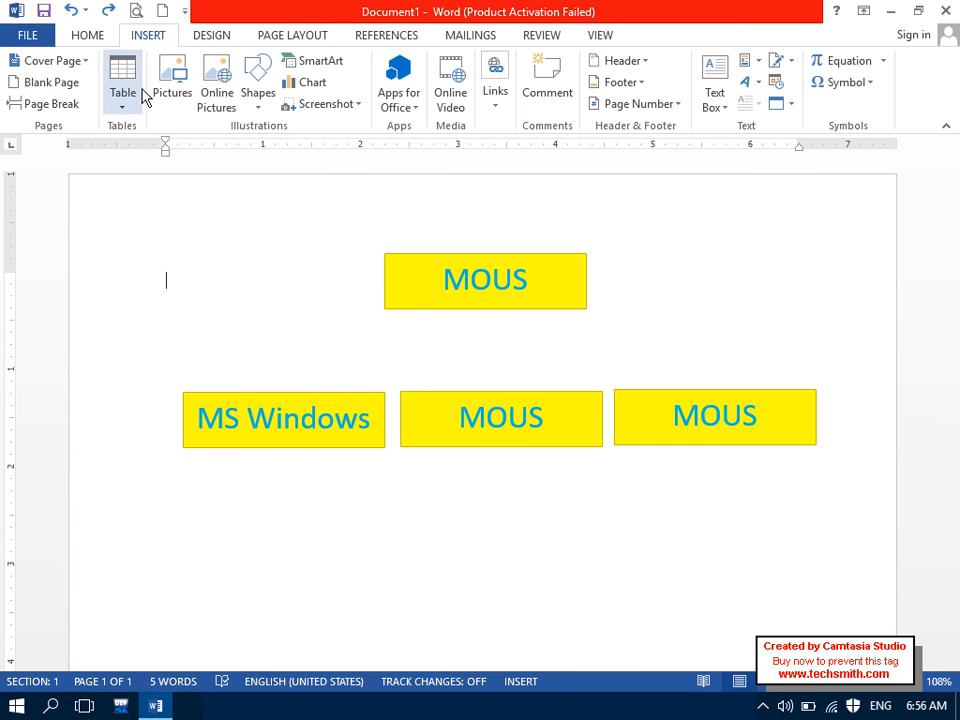
{"action": "left_click", "coordinate": [257, 92]}
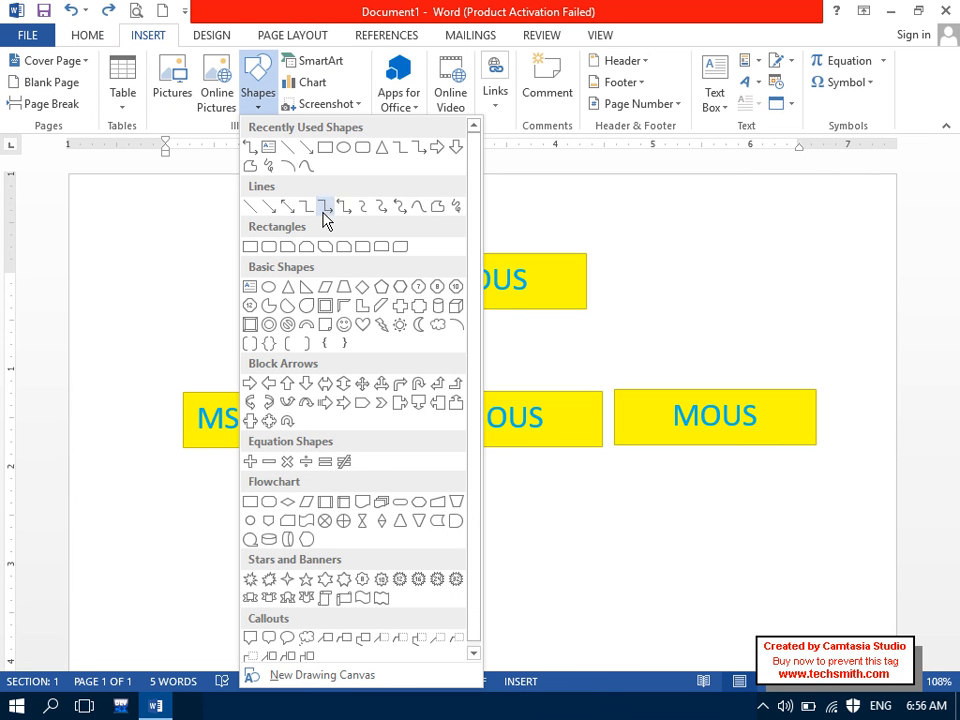
{"action": "left_click", "coordinate": [288, 207]}
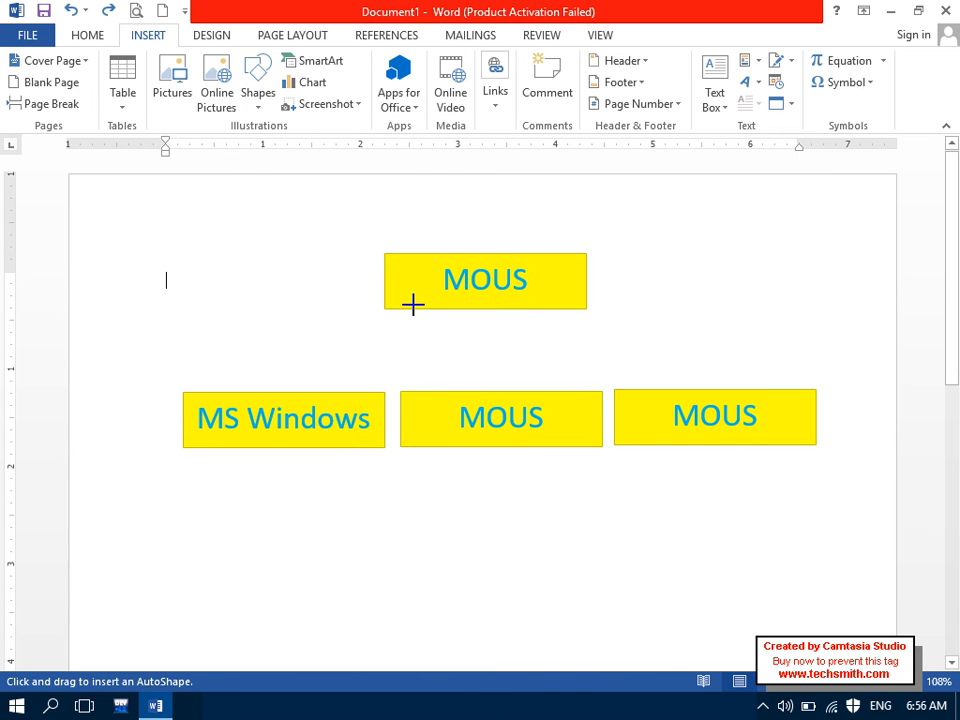
{"action": "left_click_drag", "start_coordinate": [386, 309], "coordinate": [354, 337]}
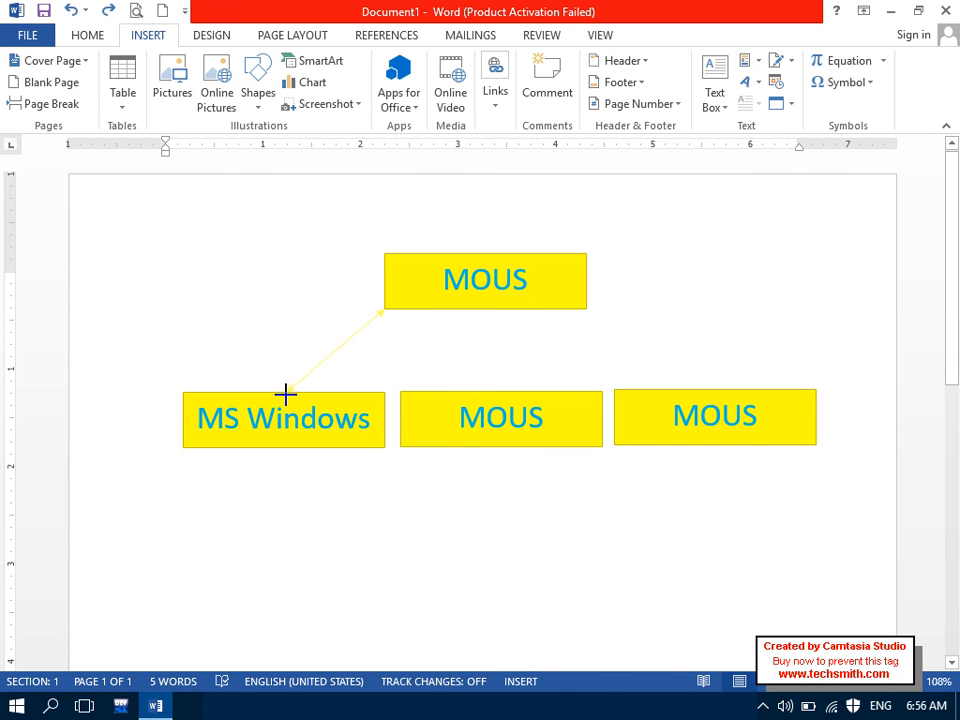
{"action": "left_click_drag", "start_coordinate": [286, 394], "coordinate": [287, 392]}
{"action": "left_click", "coordinate": [384, 534]}
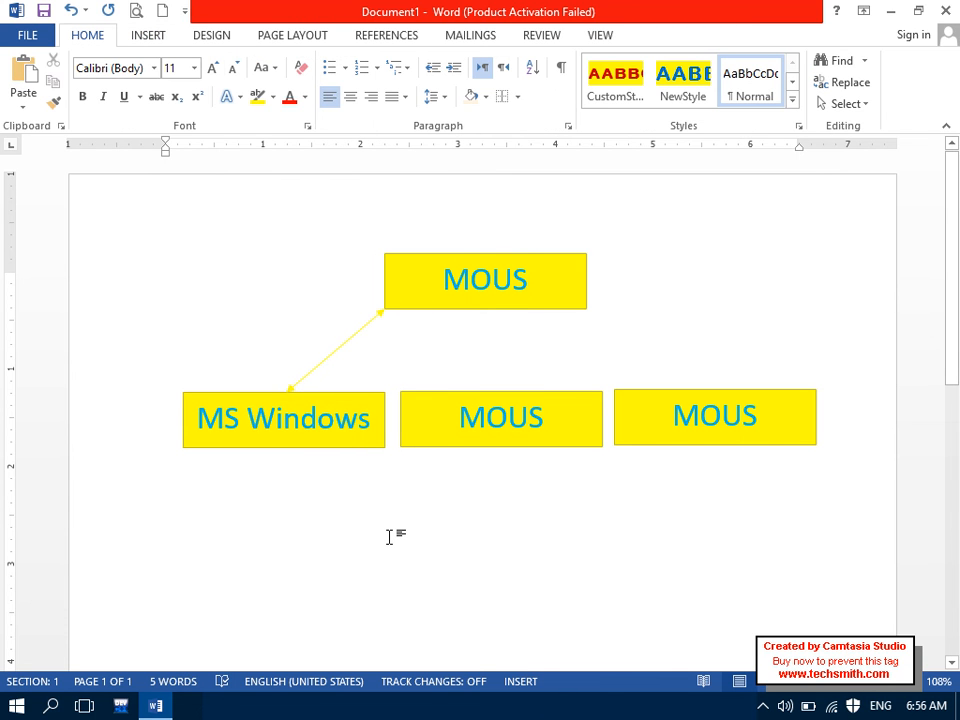
{"action": "left_click", "coordinate": [396, 311]}
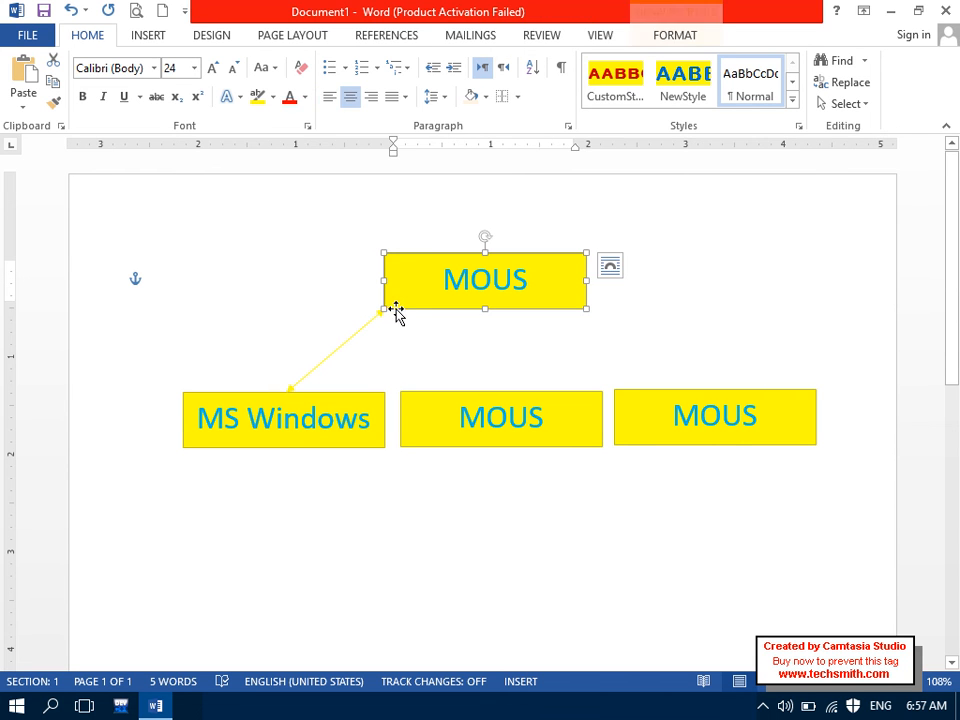
Step: Change the top MOUS box into a Snip Single Corner Rectangle
{"action": "left_click", "coordinate": [656, 40]}
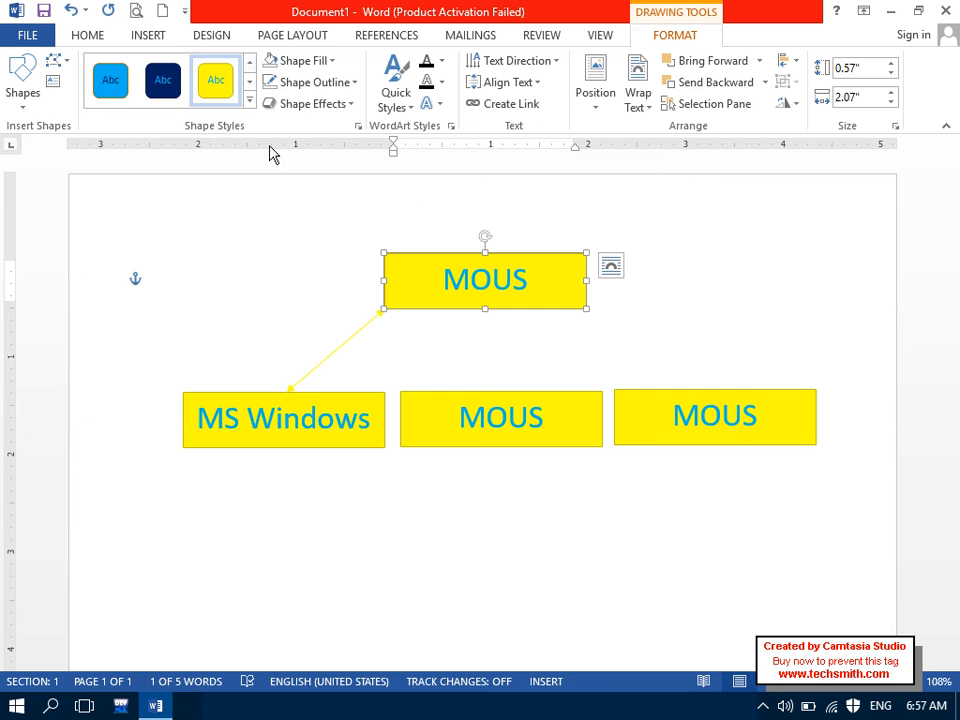
{"action": "left_click", "coordinate": [54, 62]}
{"action": "mouse_move", "coordinate": [125, 85]}
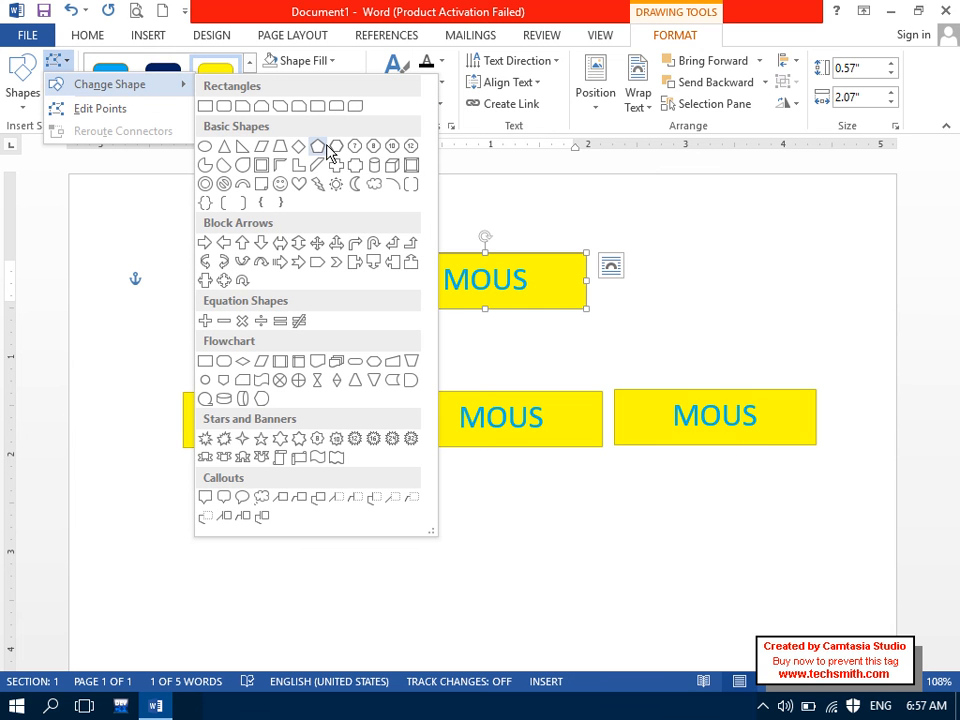
{"action": "left_click", "coordinate": [245, 106]}
{"action": "left_click", "coordinate": [377, 433]}
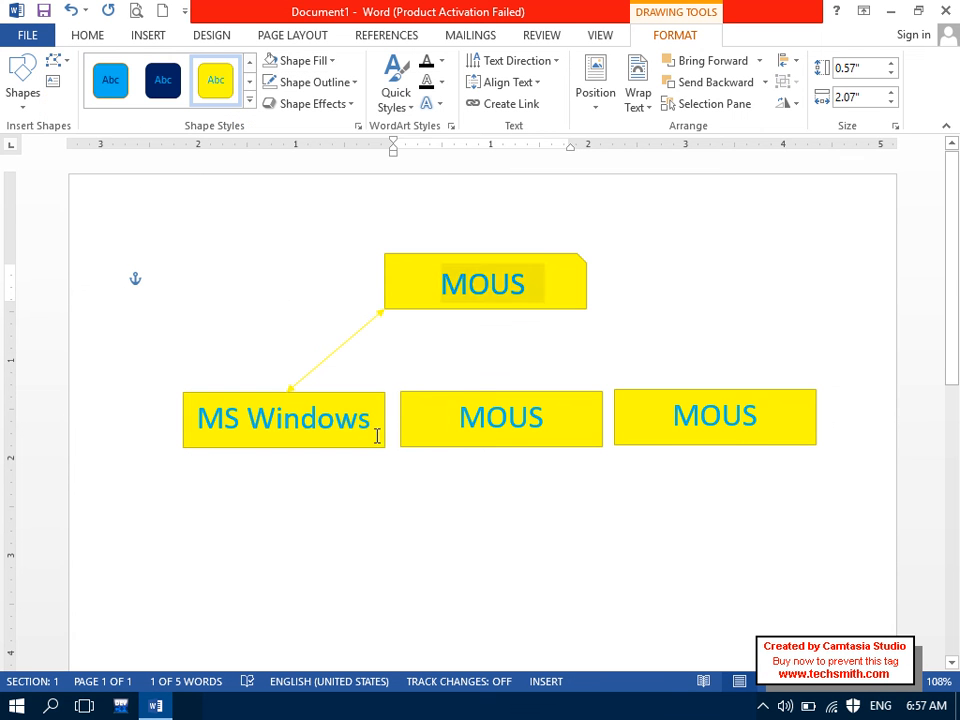
{"action": "left_click", "coordinate": [437, 309]}
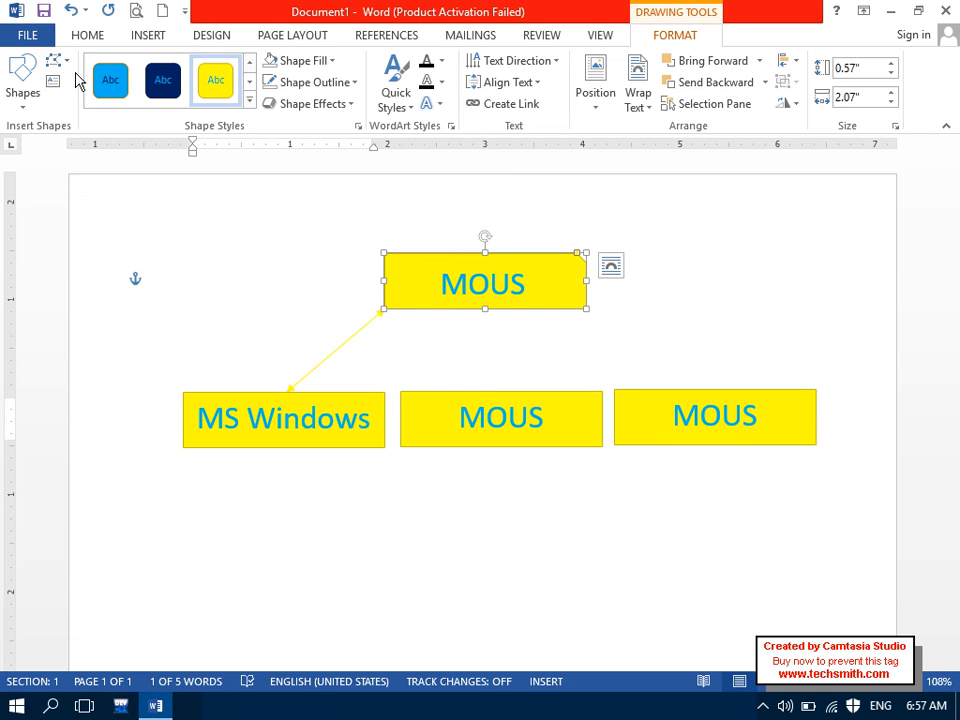
Step: Give the top box an orange style, light yellow fill and red outline, then browse Shape Effects
{"action": "left_click", "coordinate": [249, 103]}
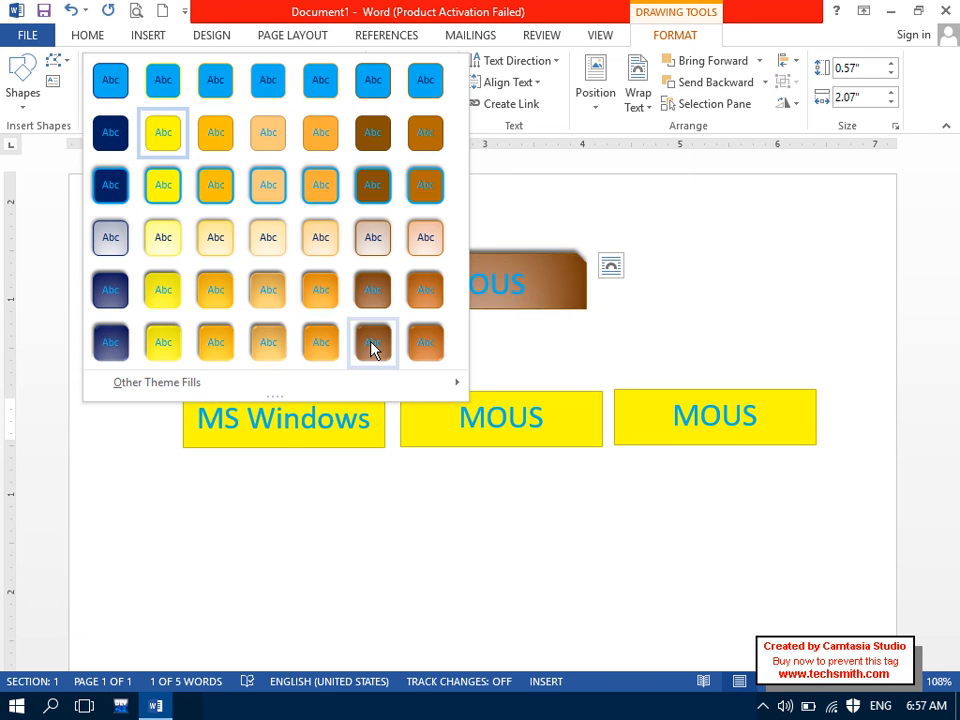
{"action": "left_click", "coordinate": [320, 342]}
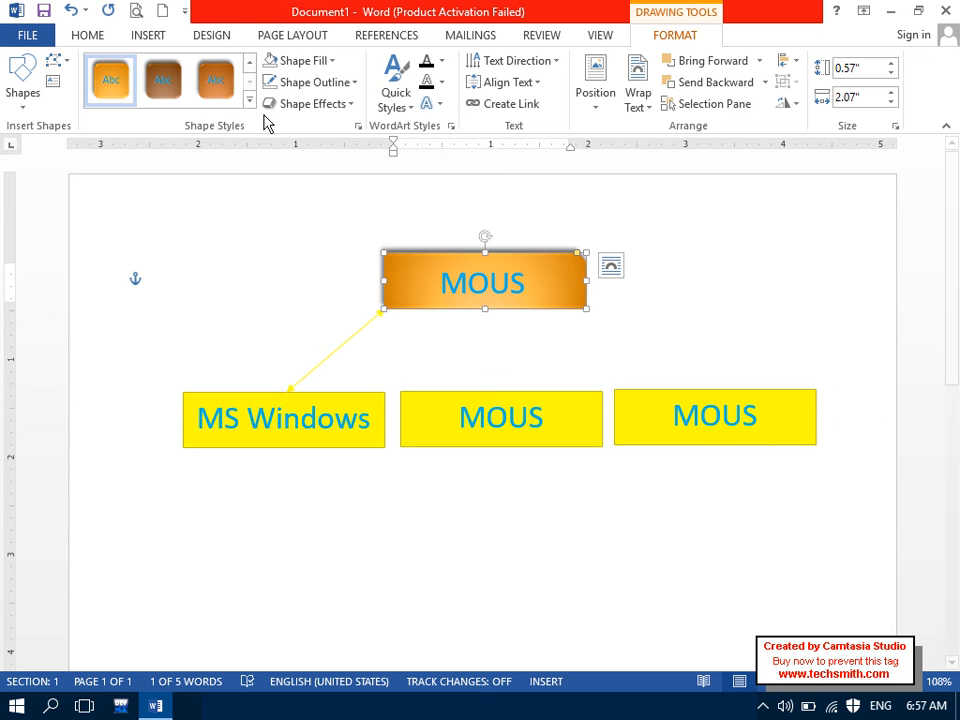
{"action": "left_click", "coordinate": [332, 61]}
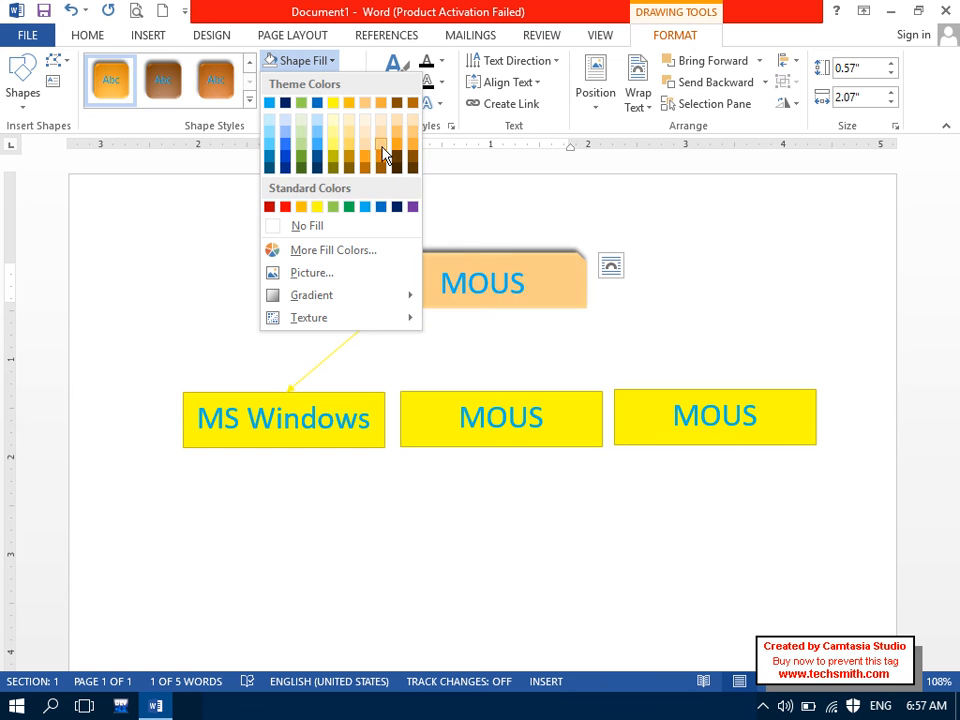
{"action": "left_click", "coordinate": [335, 128]}
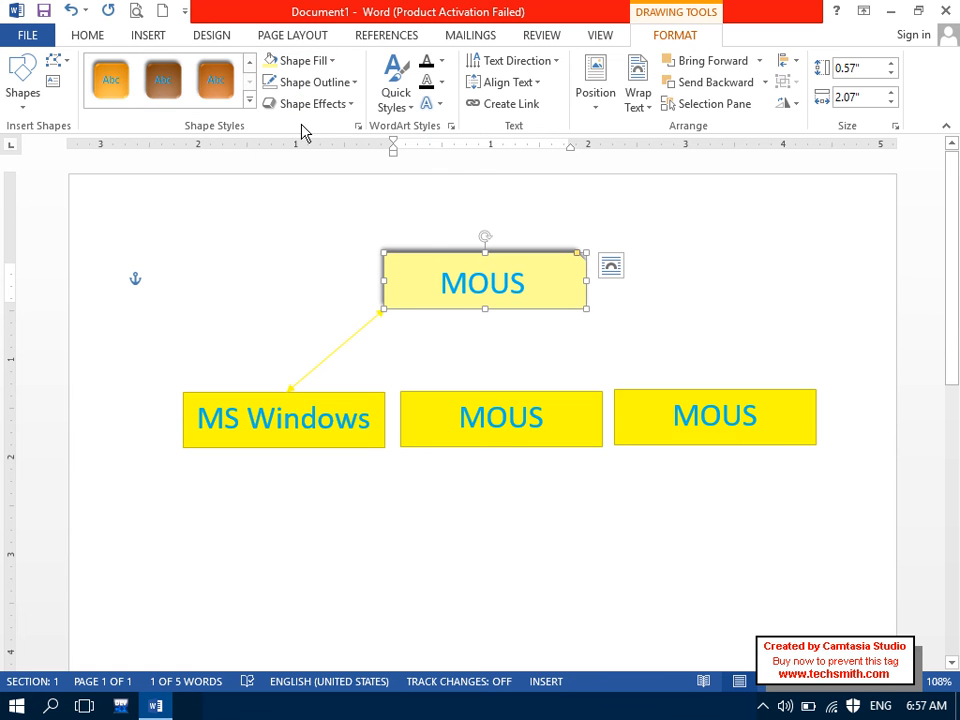
{"action": "left_click", "coordinate": [318, 82]}
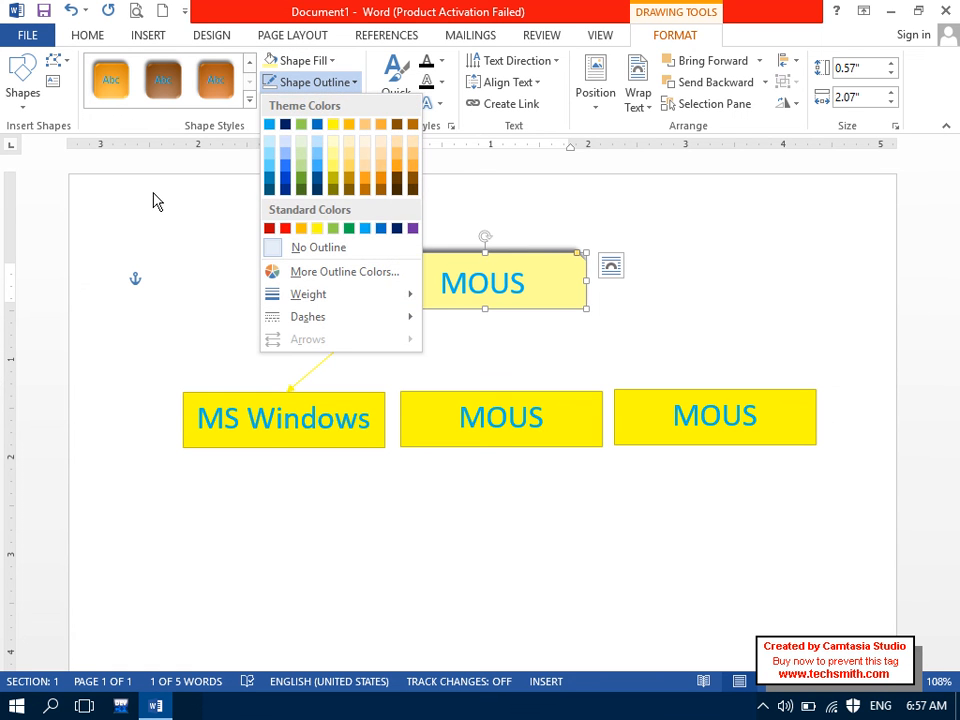
{"action": "left_click", "coordinate": [286, 228]}
{"action": "left_click", "coordinate": [336, 110]}
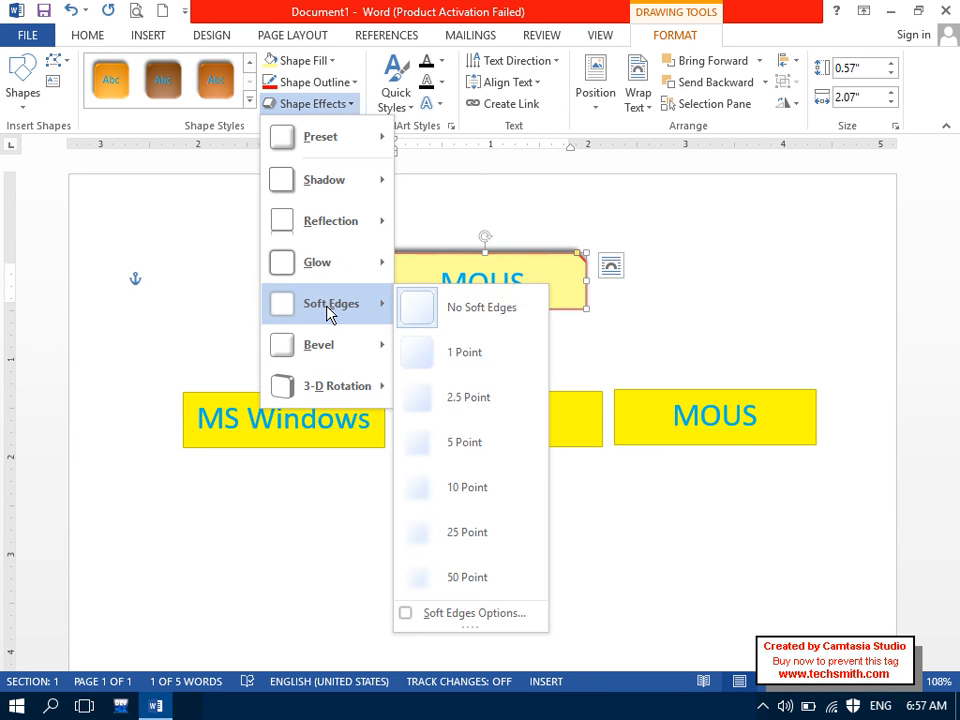
{"action": "mouse_move", "coordinate": [333, 224]}
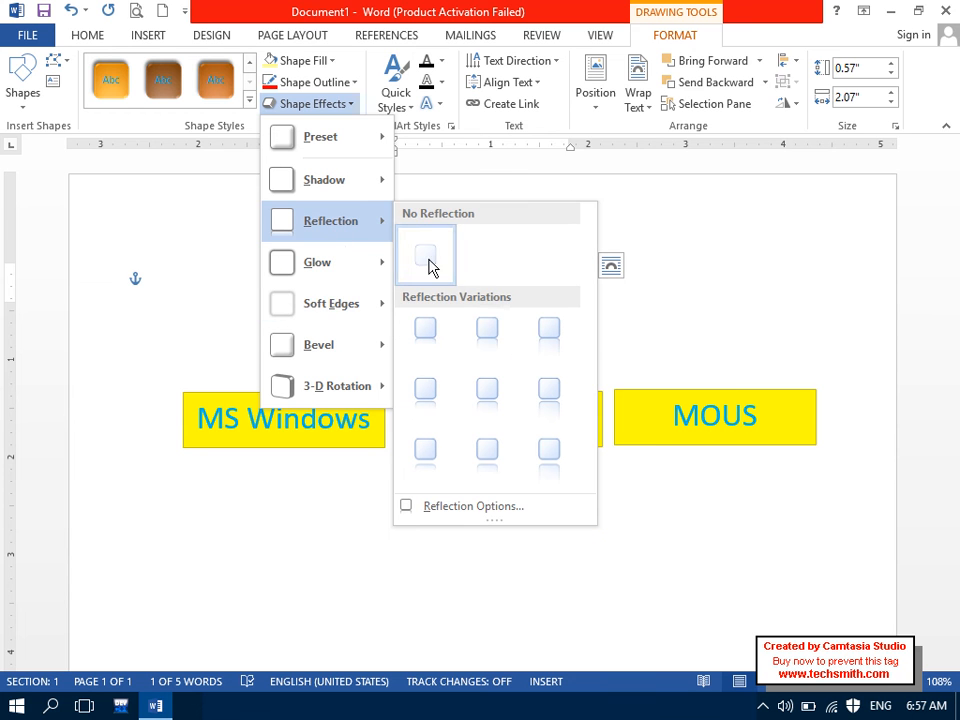